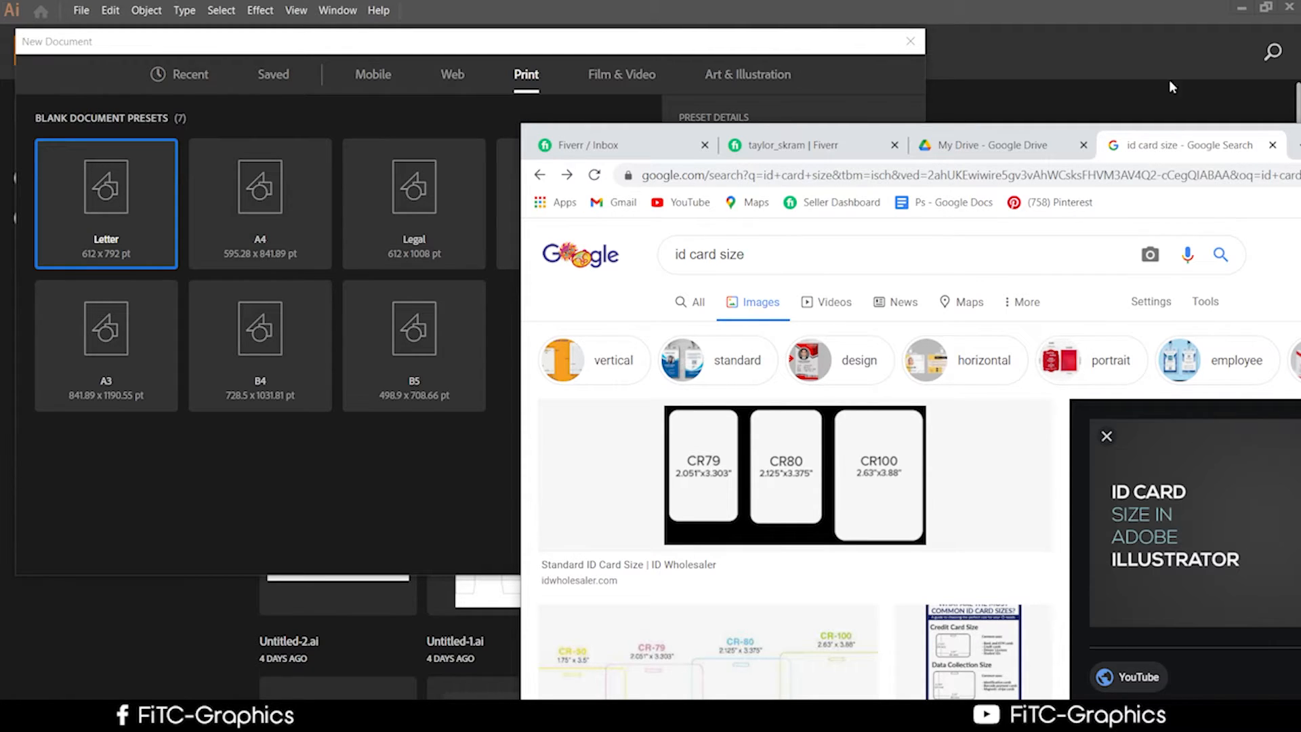
Answer the incoming call and reposition the ID card size search results window.
{"action": "left_click_drag", "start_coordinate": [1295, 133], "coordinate": [950, 134]}
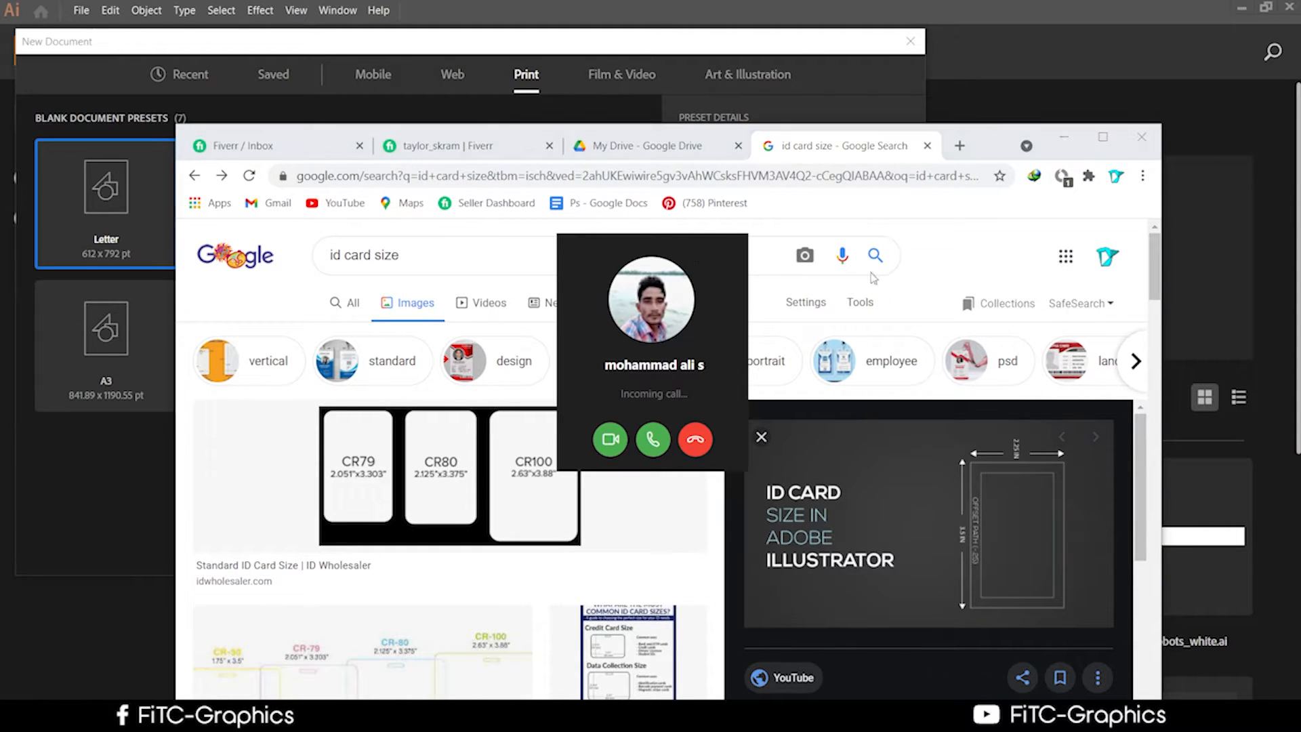
{"action": "left_click", "coordinate": [651, 442]}
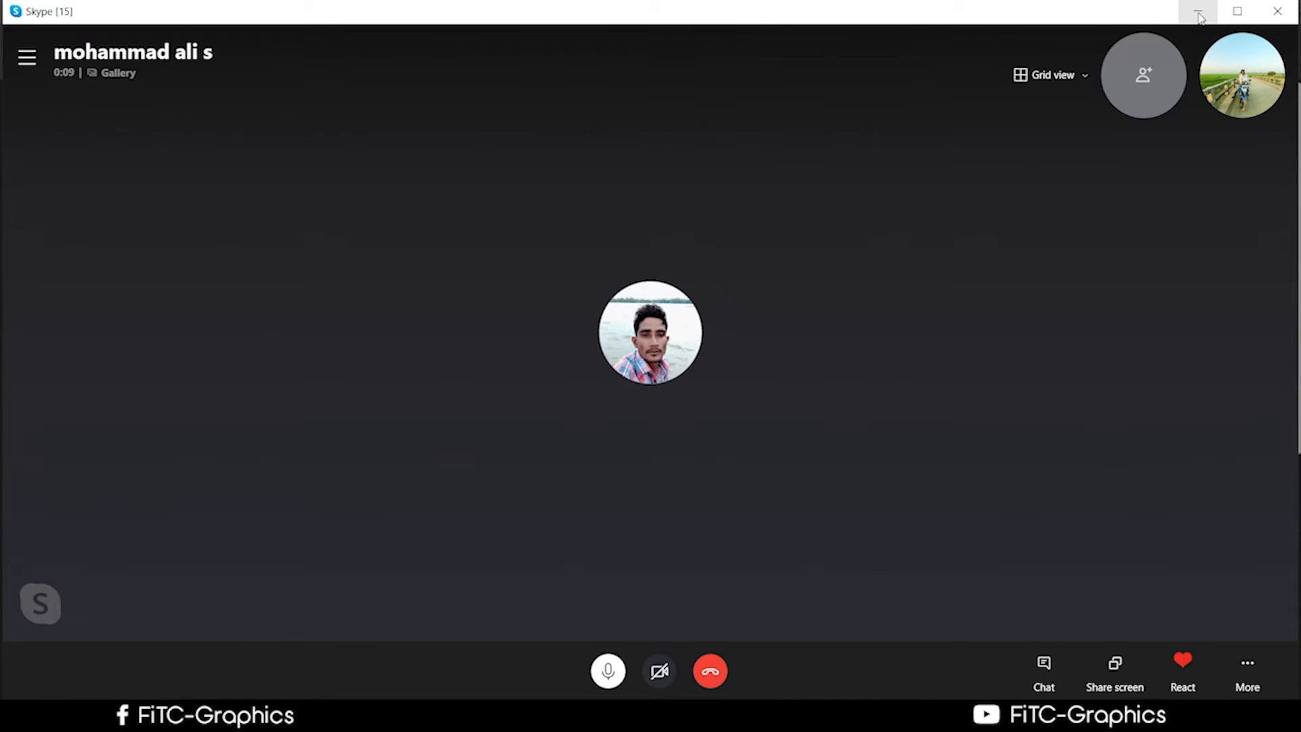
{"action": "left_click", "coordinate": [1199, 16]}
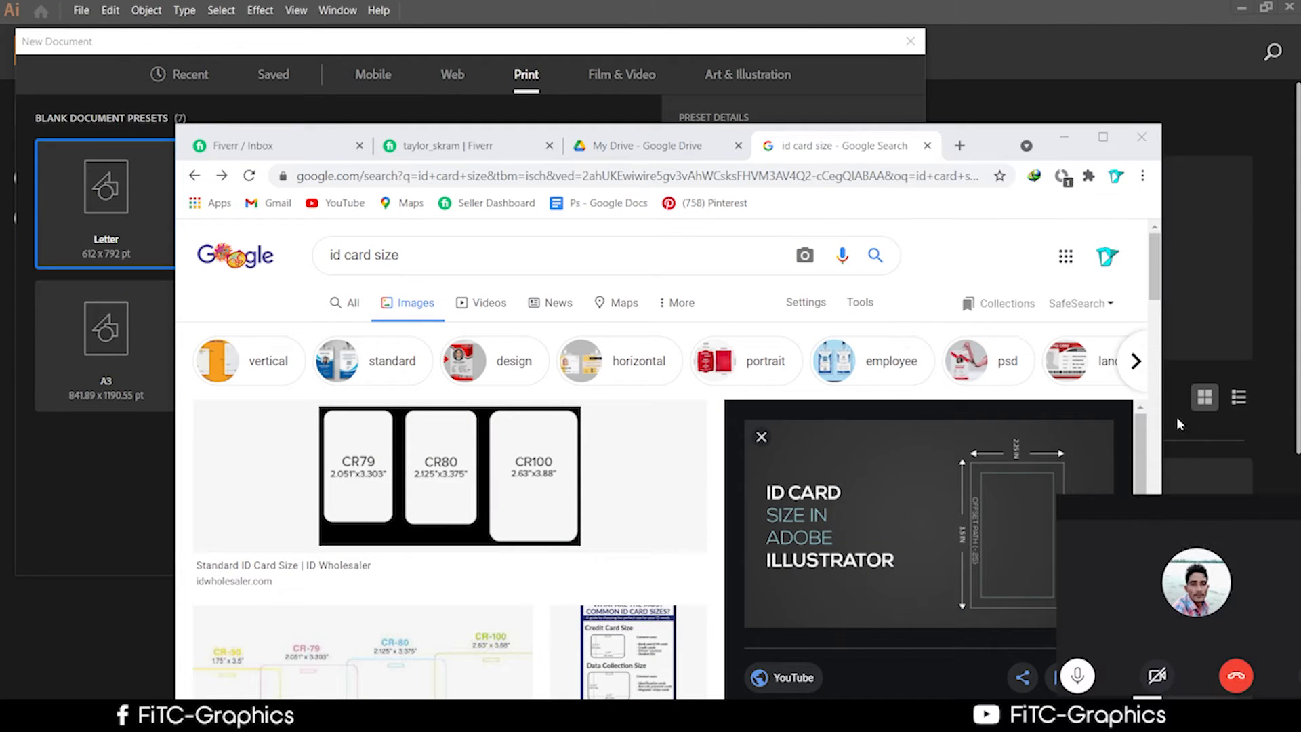
{"action": "left_click_drag", "start_coordinate": [977, 136], "coordinate": [1045, 21]}
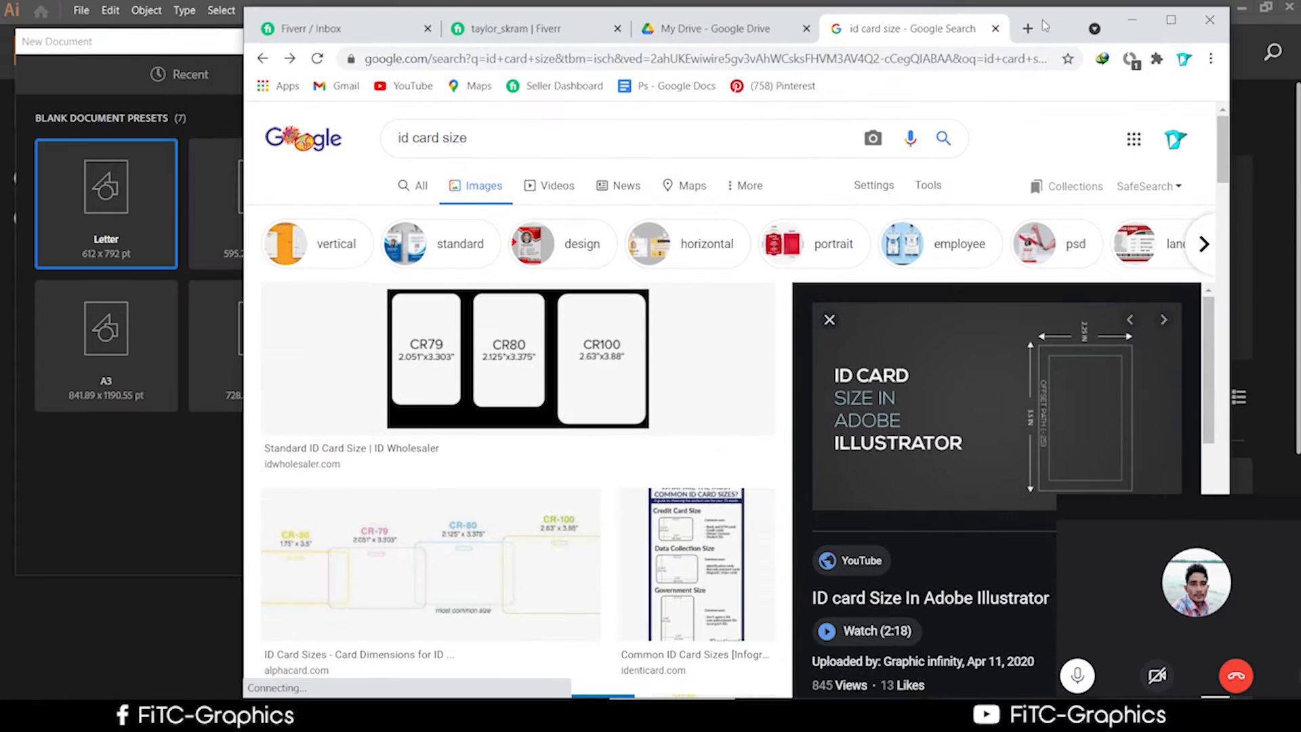
{"action": "scroll", "coordinate": [754, 407], "scroll_direction": "down", "scroll_amount": 4}
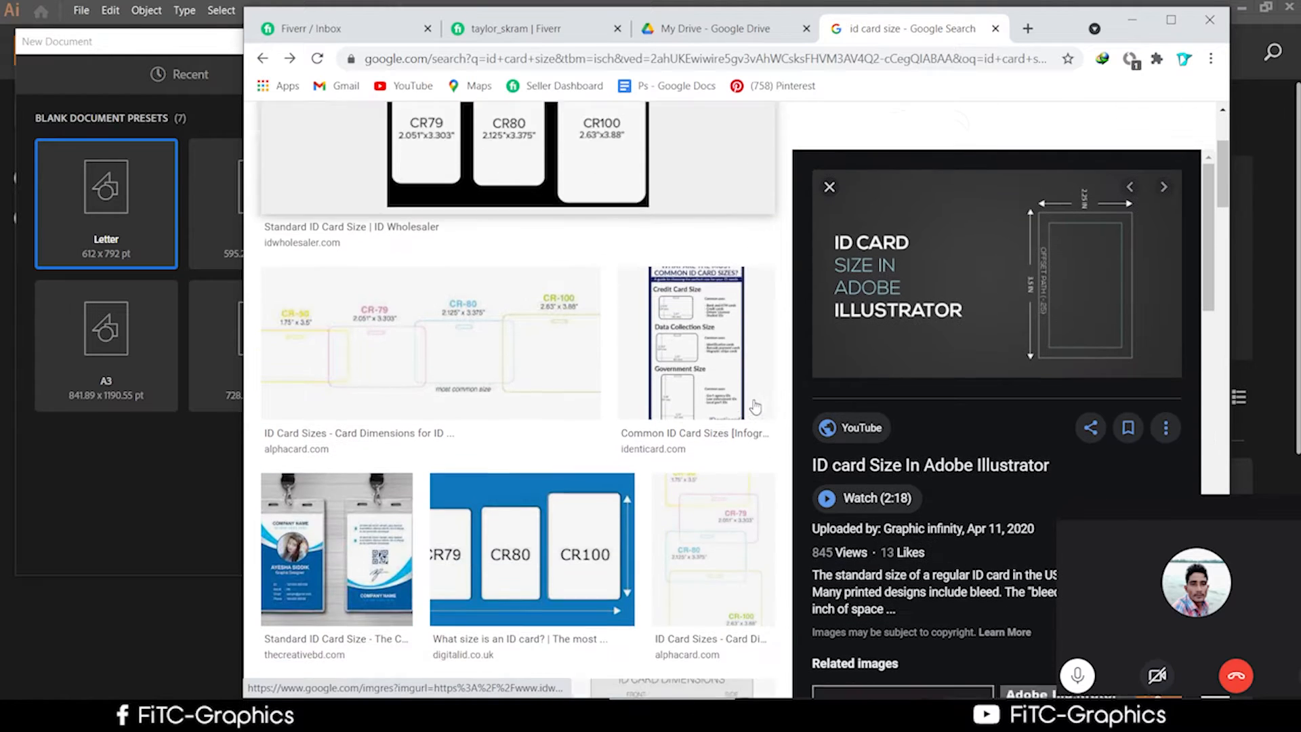
{"action": "scroll", "coordinate": [754, 406], "scroll_direction": "down", "scroll_amount": 3}
{"action": "scroll", "coordinate": [754, 406], "scroll_direction": "up", "scroll_amount": 2}
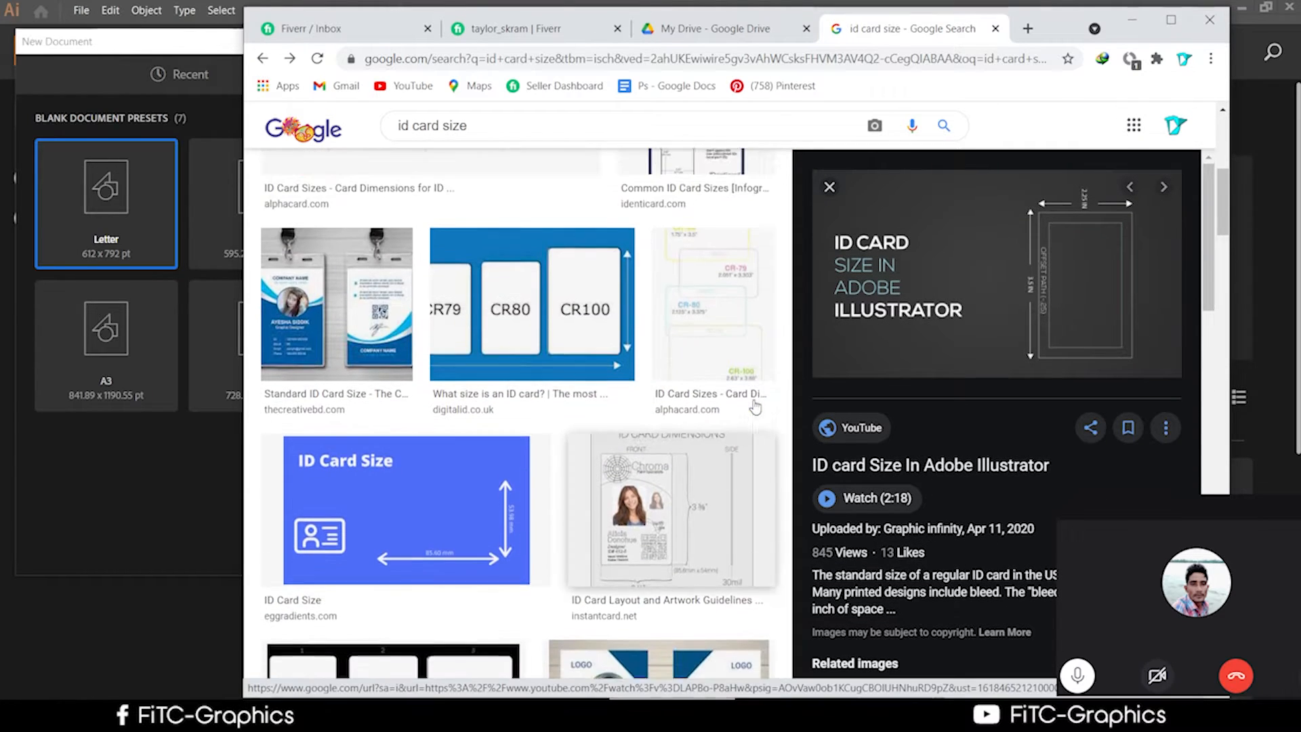
{"action": "scroll", "coordinate": [755, 407], "scroll_direction": "up", "scroll_amount": 5}
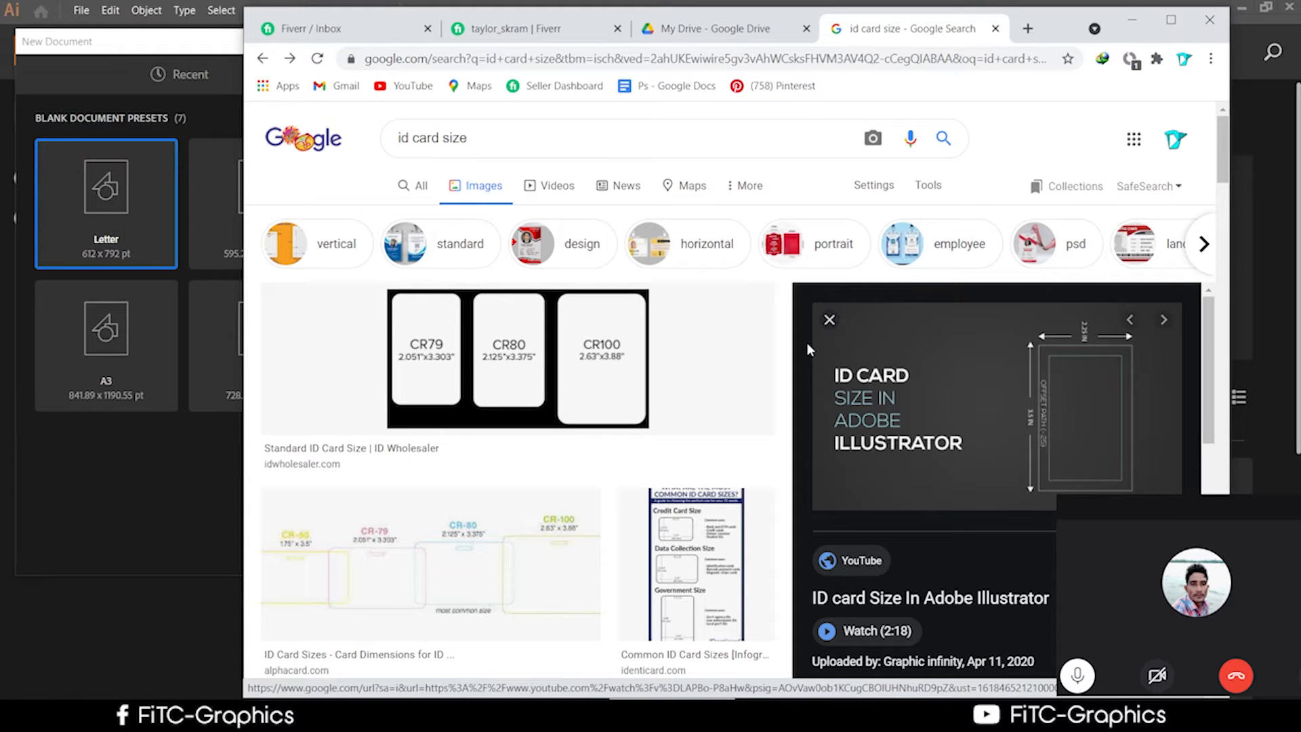
Open the ID card size in Illustrator result, then end and close the call.
{"action": "left_click", "coordinate": [807, 344]}
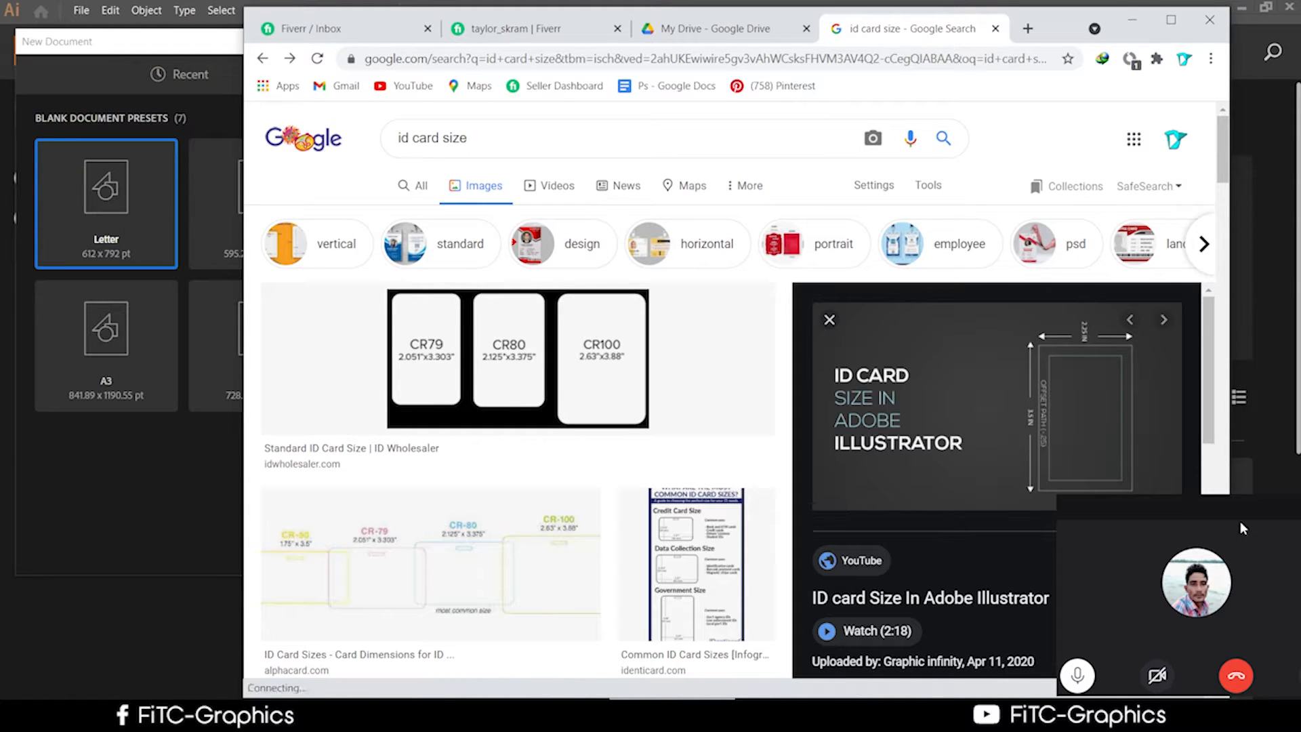
{"action": "left_click_drag", "start_coordinate": [1239, 522], "coordinate": [983, 329]}
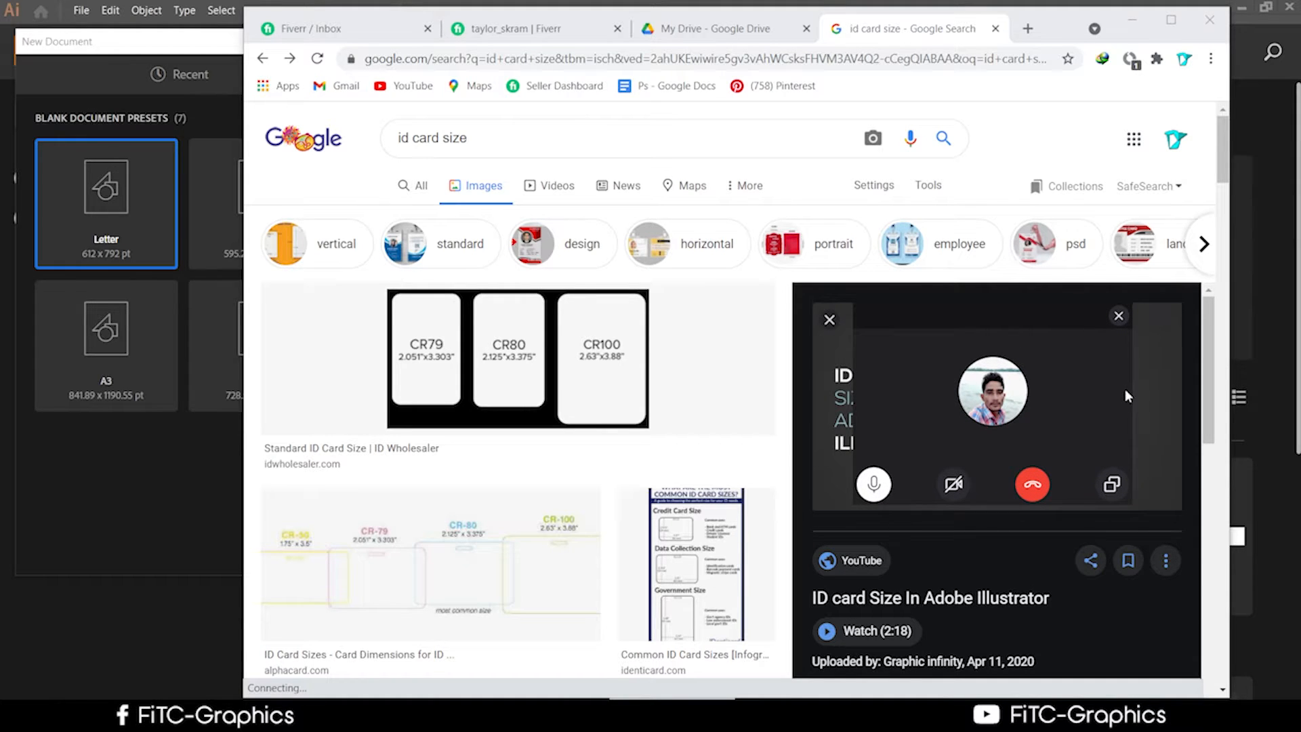
{"action": "left_click_drag", "start_coordinate": [1129, 390], "coordinate": [1178, 382]}
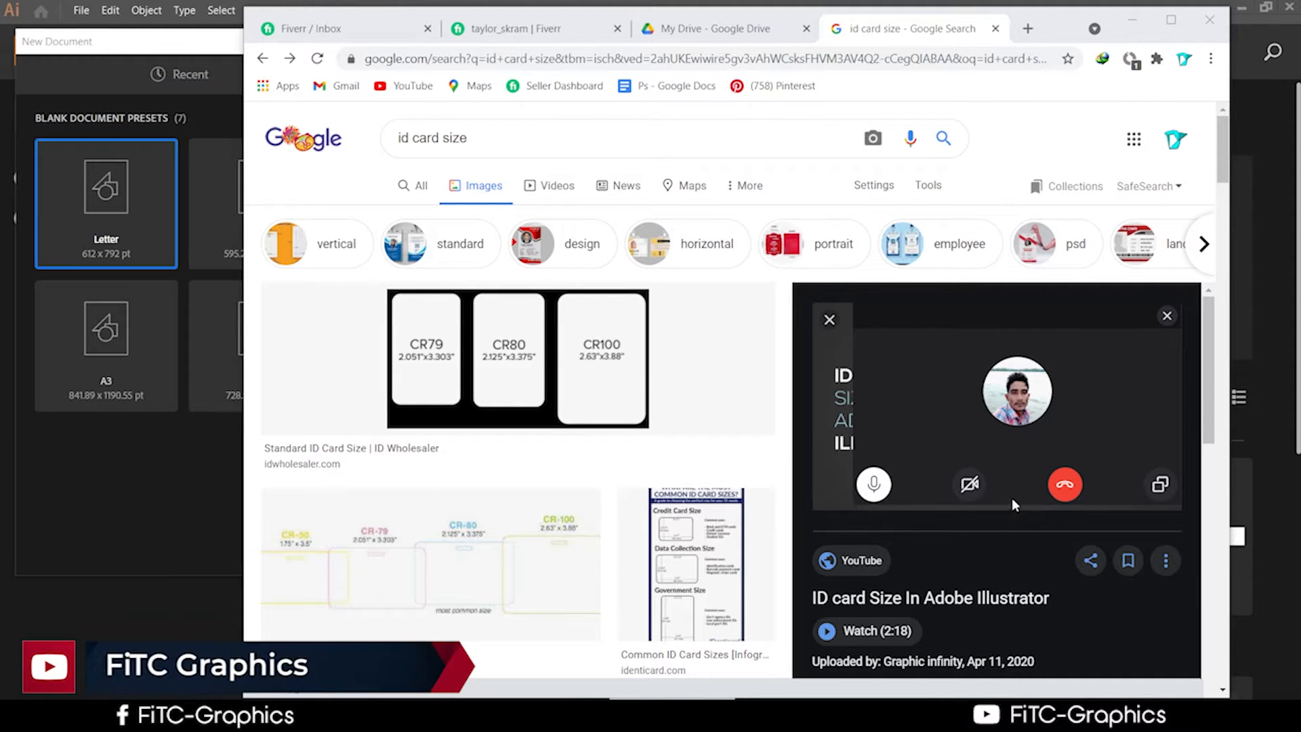
{"action": "mouse_move", "coordinate": [1008, 509]}
{"action": "left_mouse_down"}
{"action": "mouse_move", "coordinate": [1007, 523]}
{"action": "mouse_move", "coordinate": [1006, 509]}
{"action": "left_mouse_up"}
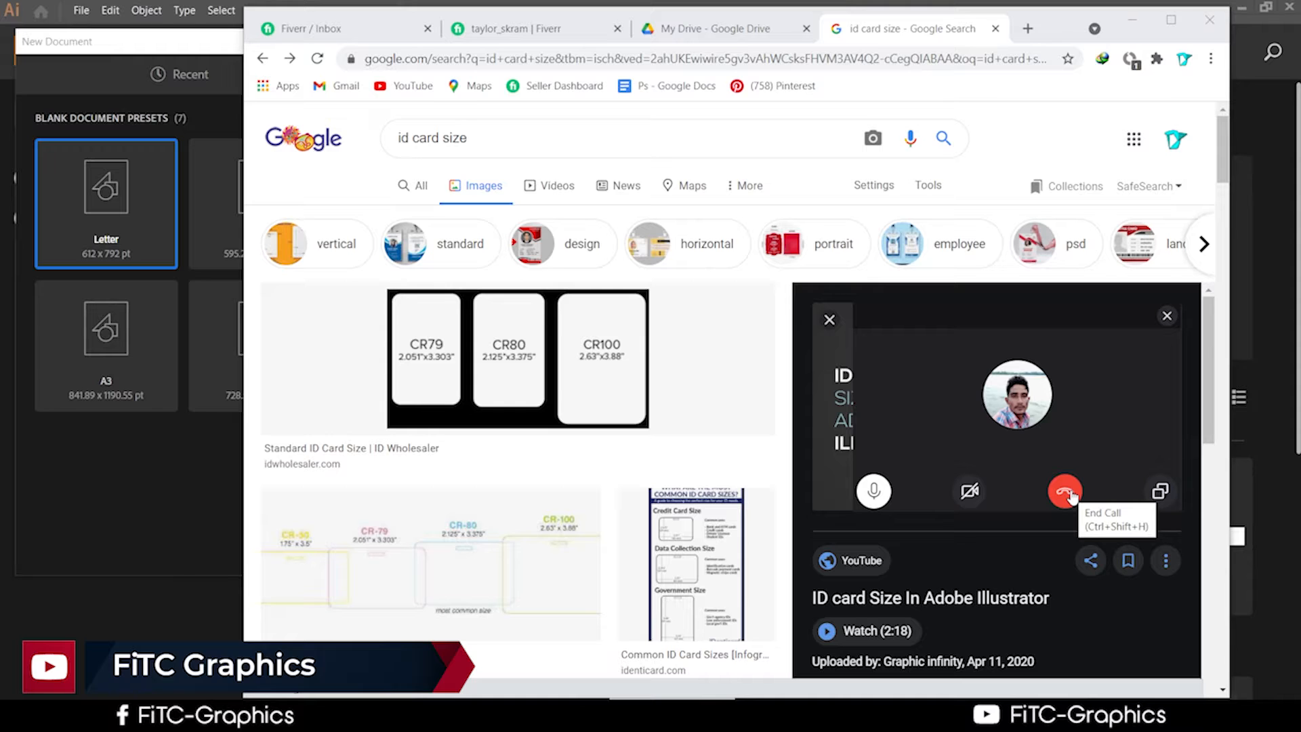
{"action": "left_click", "coordinate": [1067, 494]}
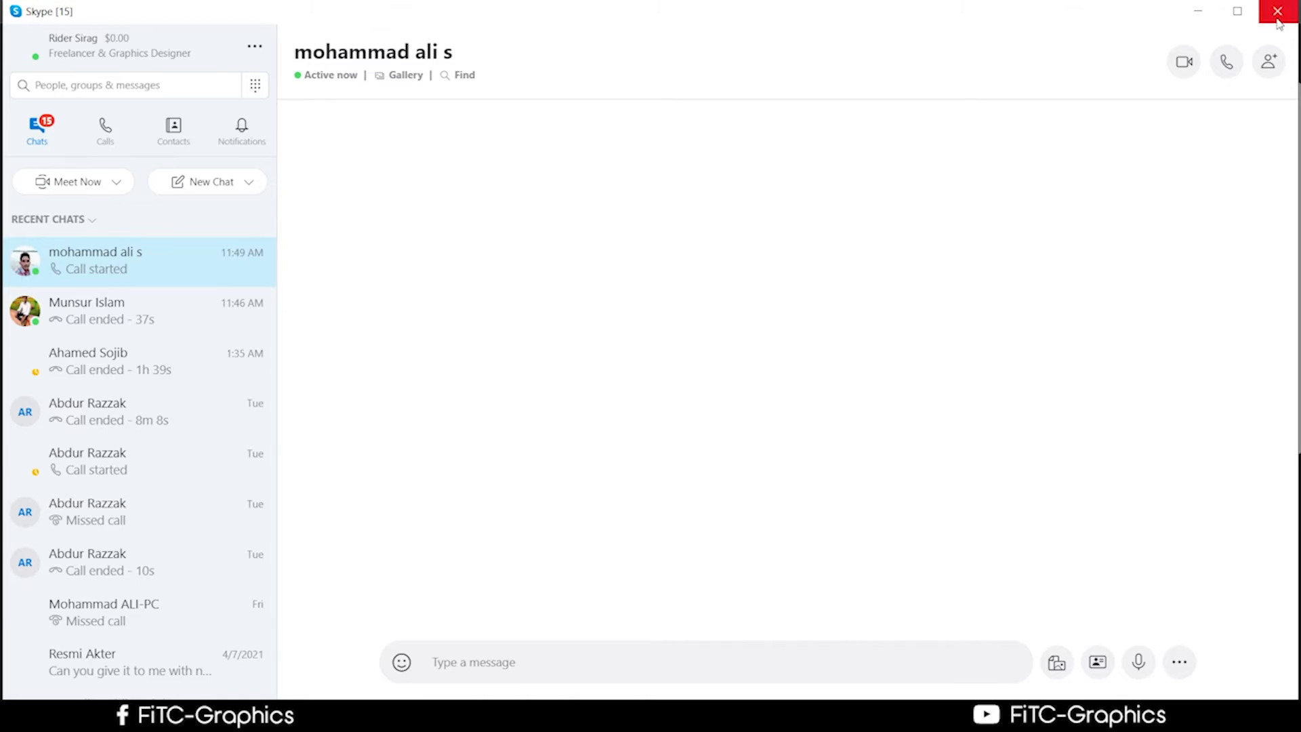
{"action": "left_click", "coordinate": [1277, 19]}
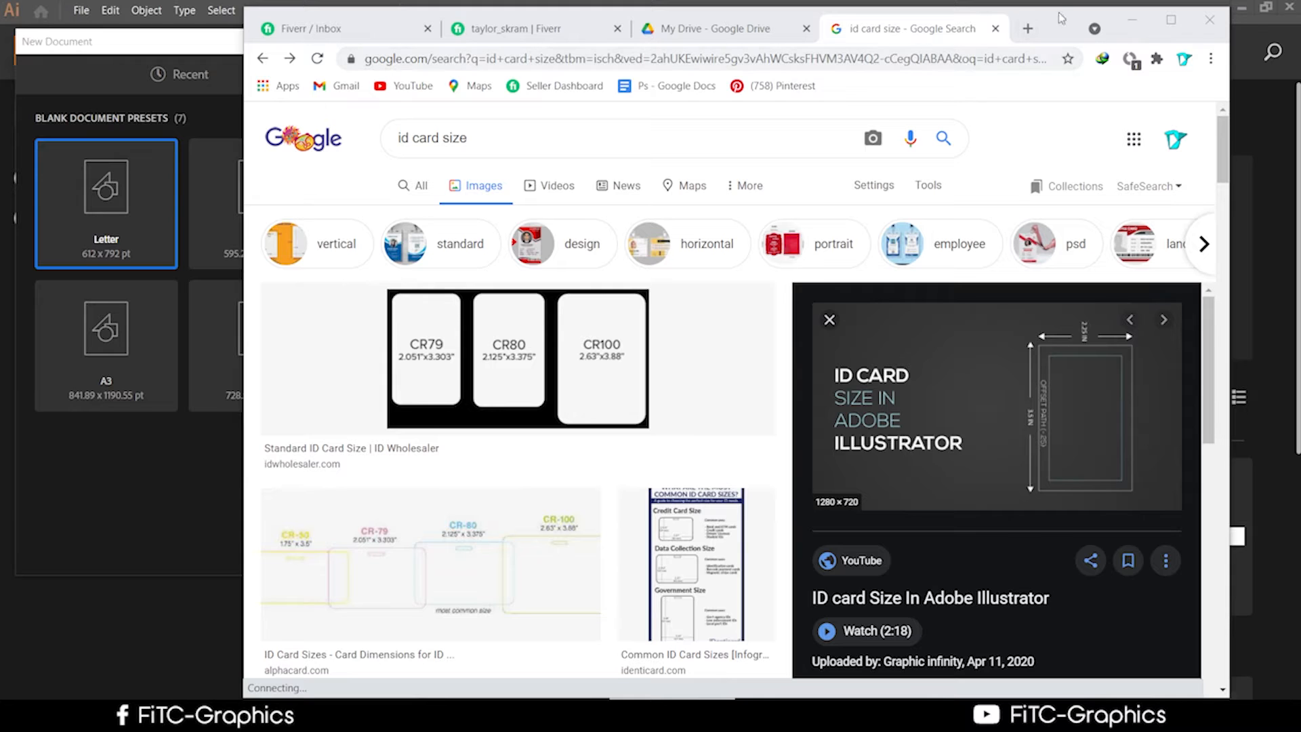
{"action": "left_click_drag", "start_coordinate": [1061, 27], "coordinate": [1052, 295]}
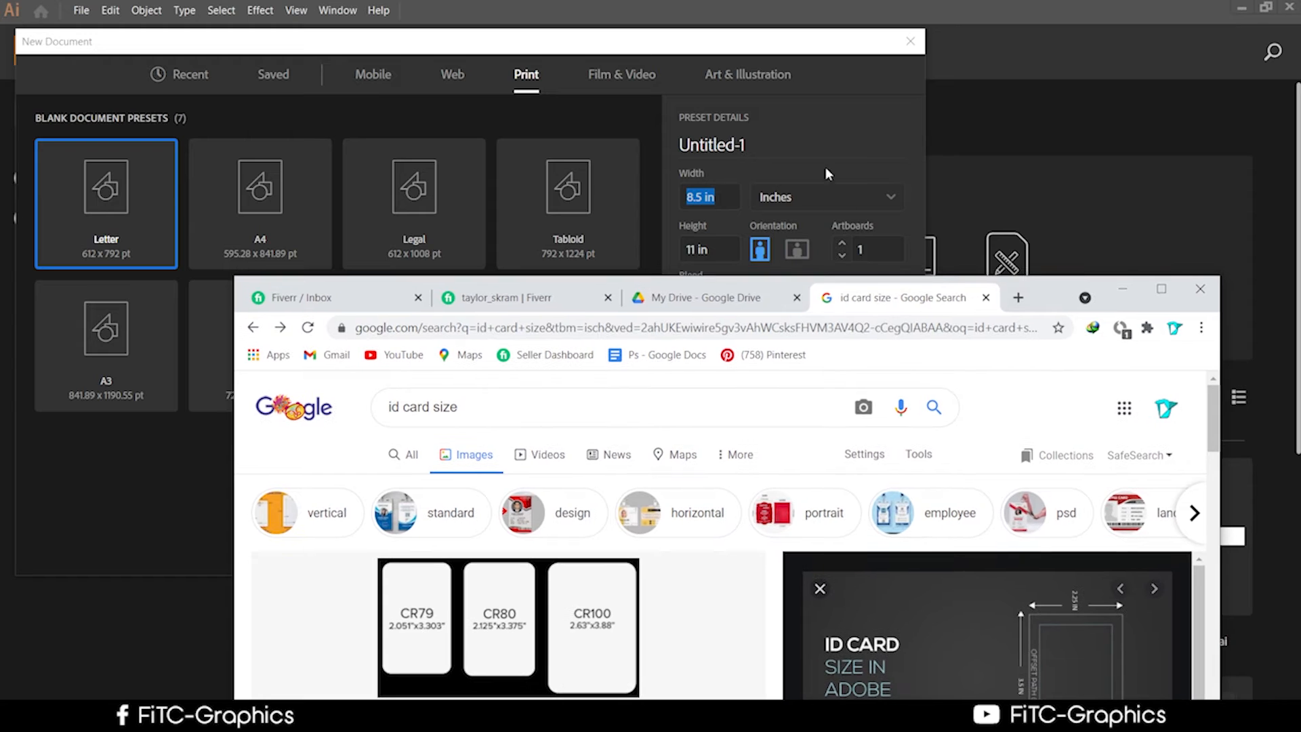
Set the new document width to 2.25 in.
{"action": "double_click", "coordinate": [710, 196]}
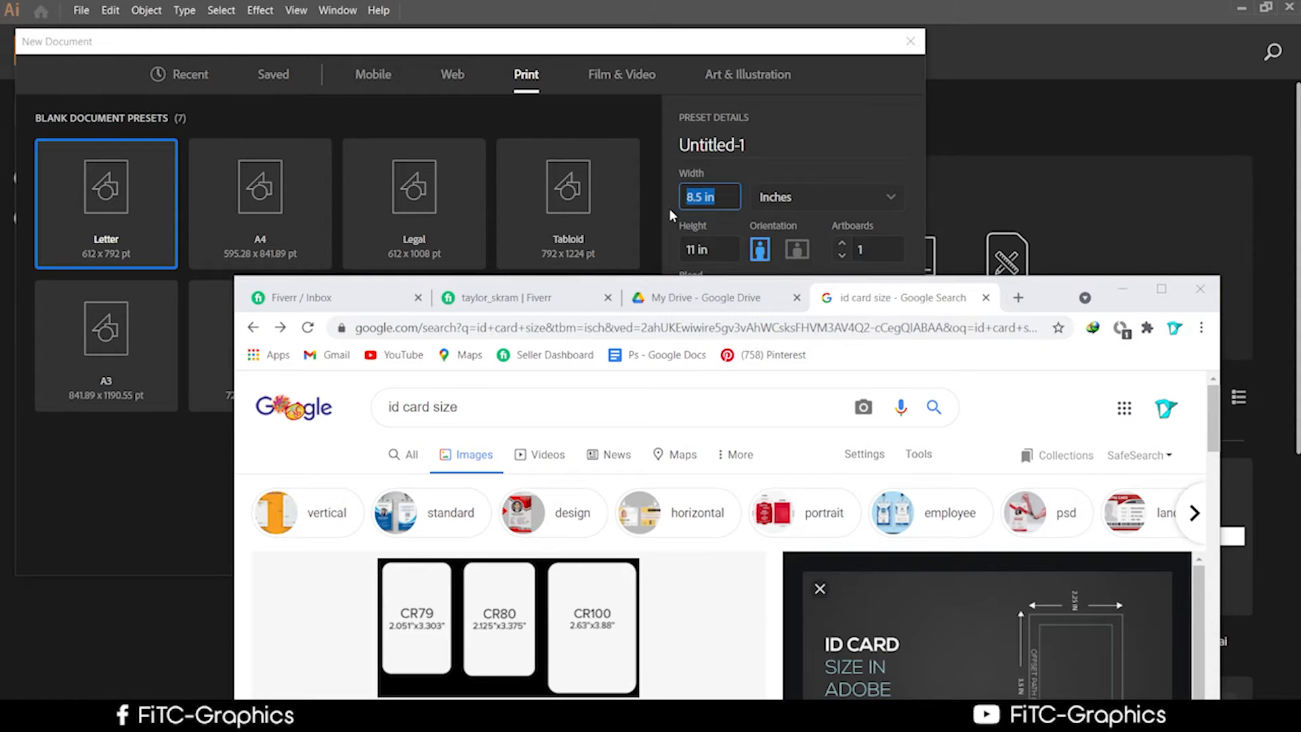
{"action": "type", "text": "2"}
{"action": "type", "text": ".25"}
{"action": "left_click_drag", "start_coordinate": [1039, 293], "coordinate": [1011, 655]}
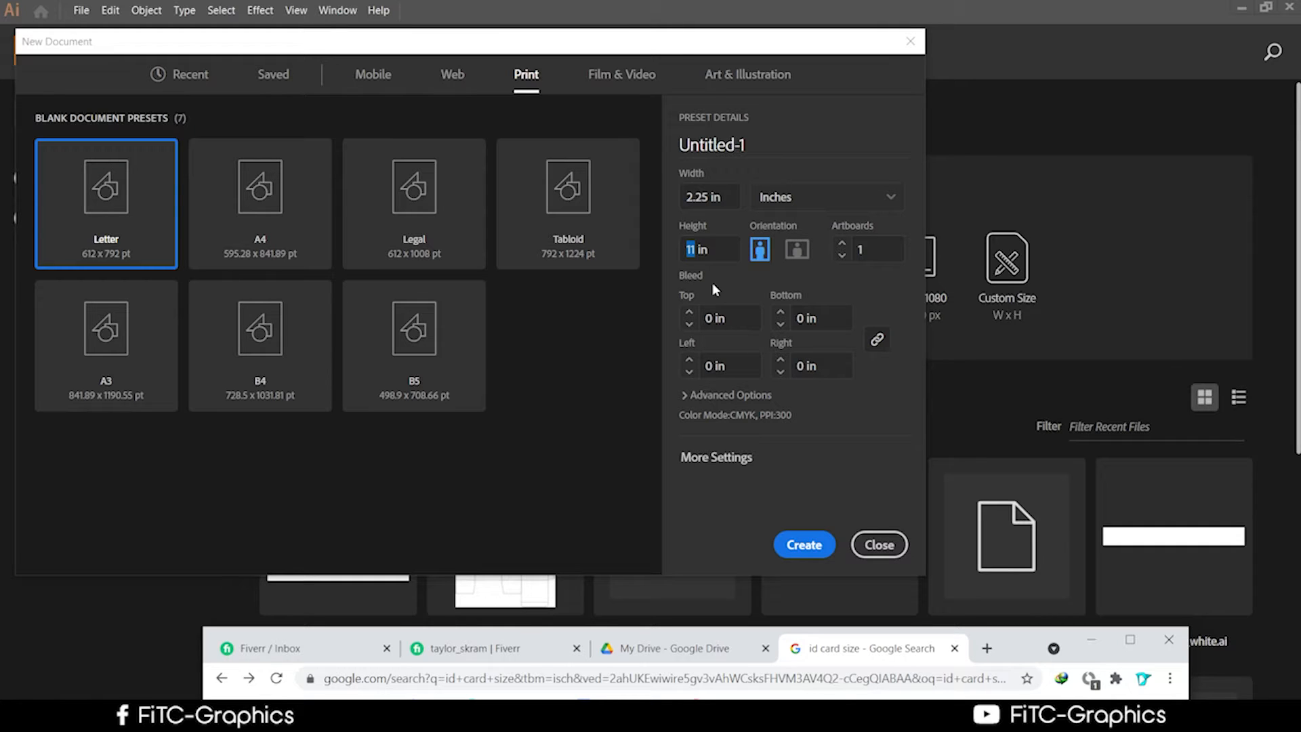
Set the height to 3.5 in and create the portrait 2.25 × 3.5 in document.
{"action": "left_click", "coordinate": [694, 252]}
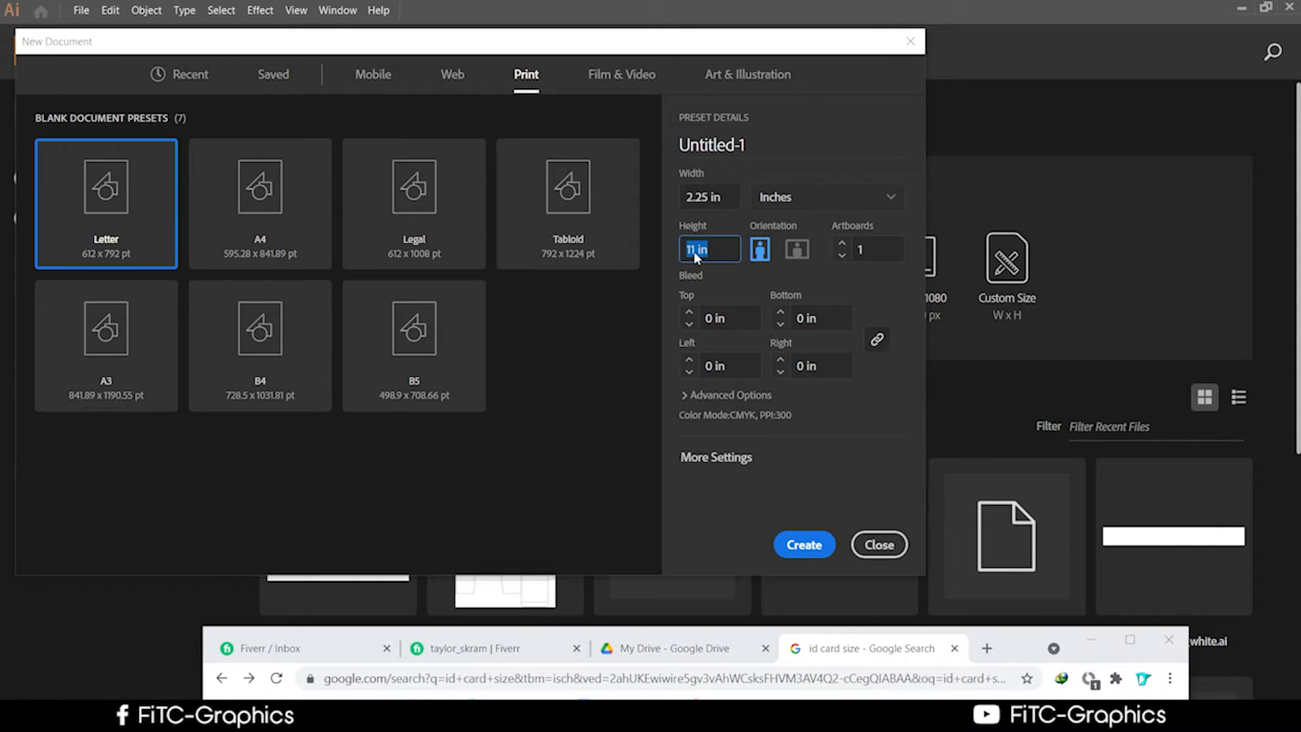
{"action": "type", "text": "1"}
{"action": "key", "text": "BackSpace"}
{"action": "left_click_drag", "start_coordinate": [1003, 660], "coordinate": [1059, 158]}
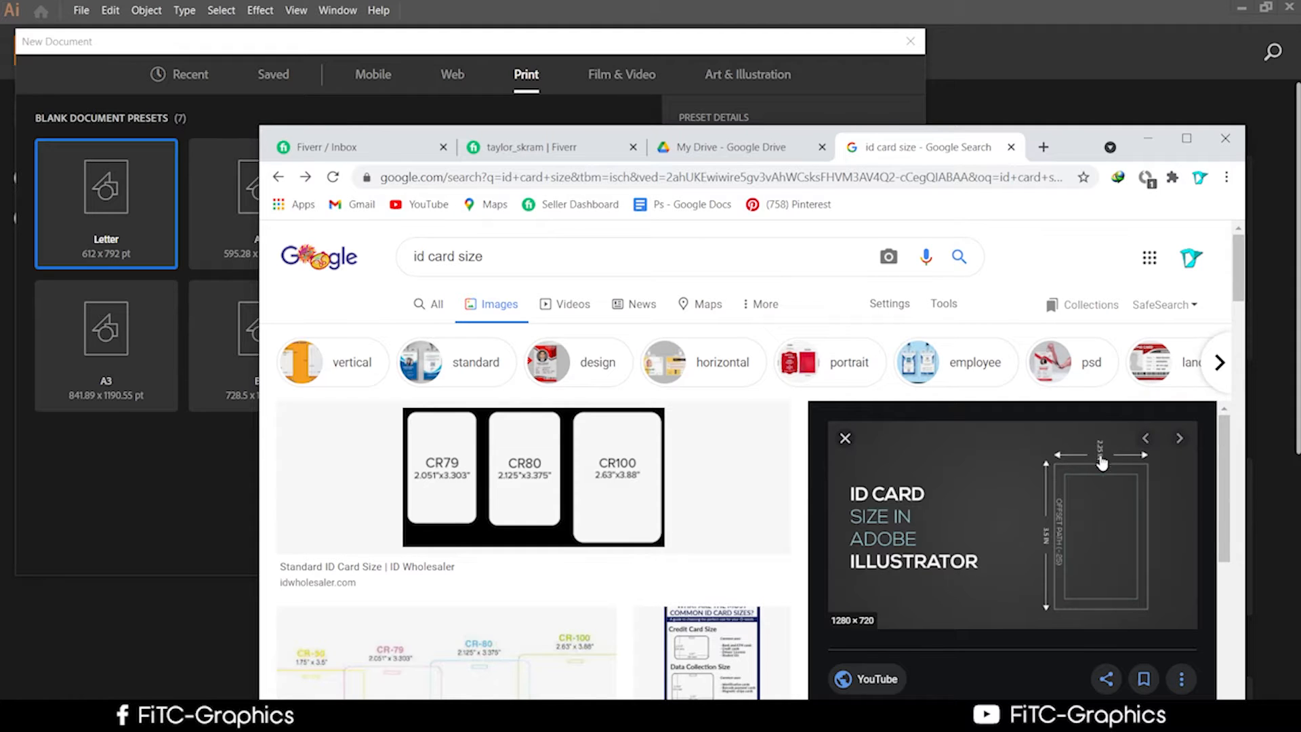
{"action": "left_click", "coordinate": [1148, 139]}
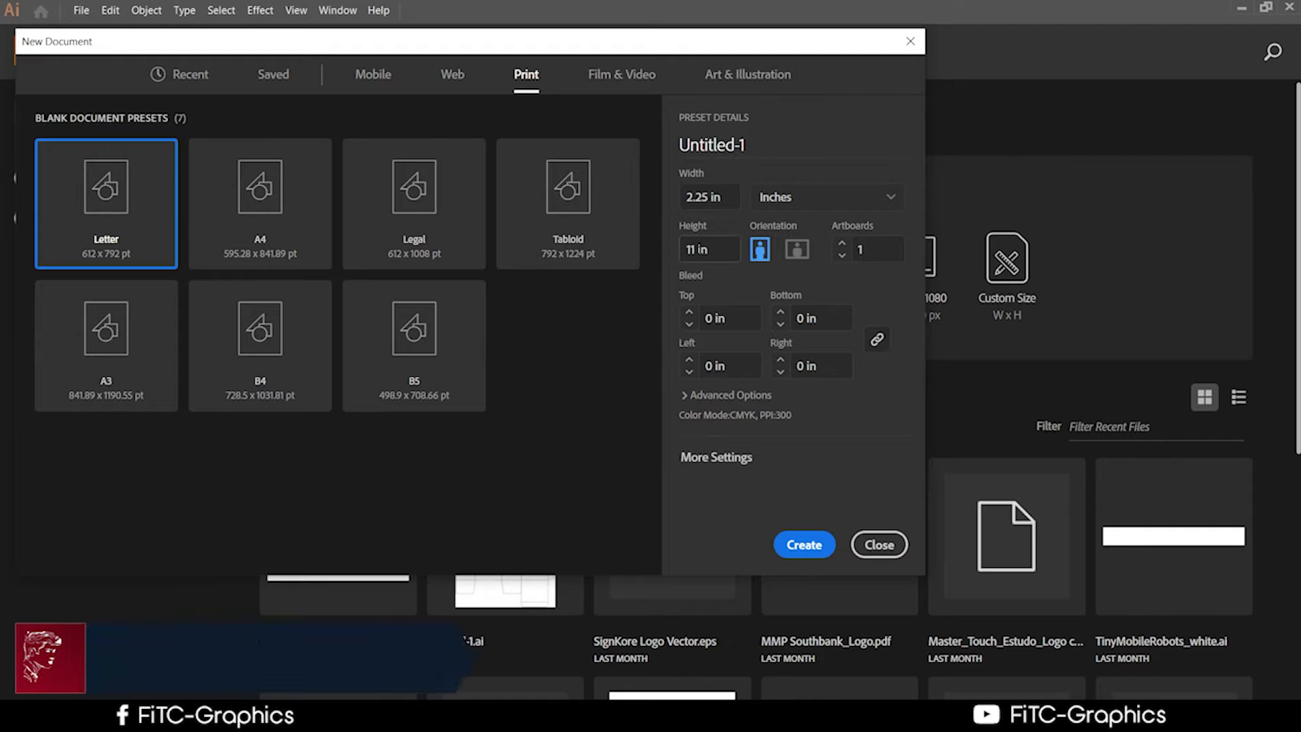
{"action": "left_click", "coordinate": [708, 249]}
{"action": "left_click_drag", "start_coordinate": [697, 250], "coordinate": [684, 250]}
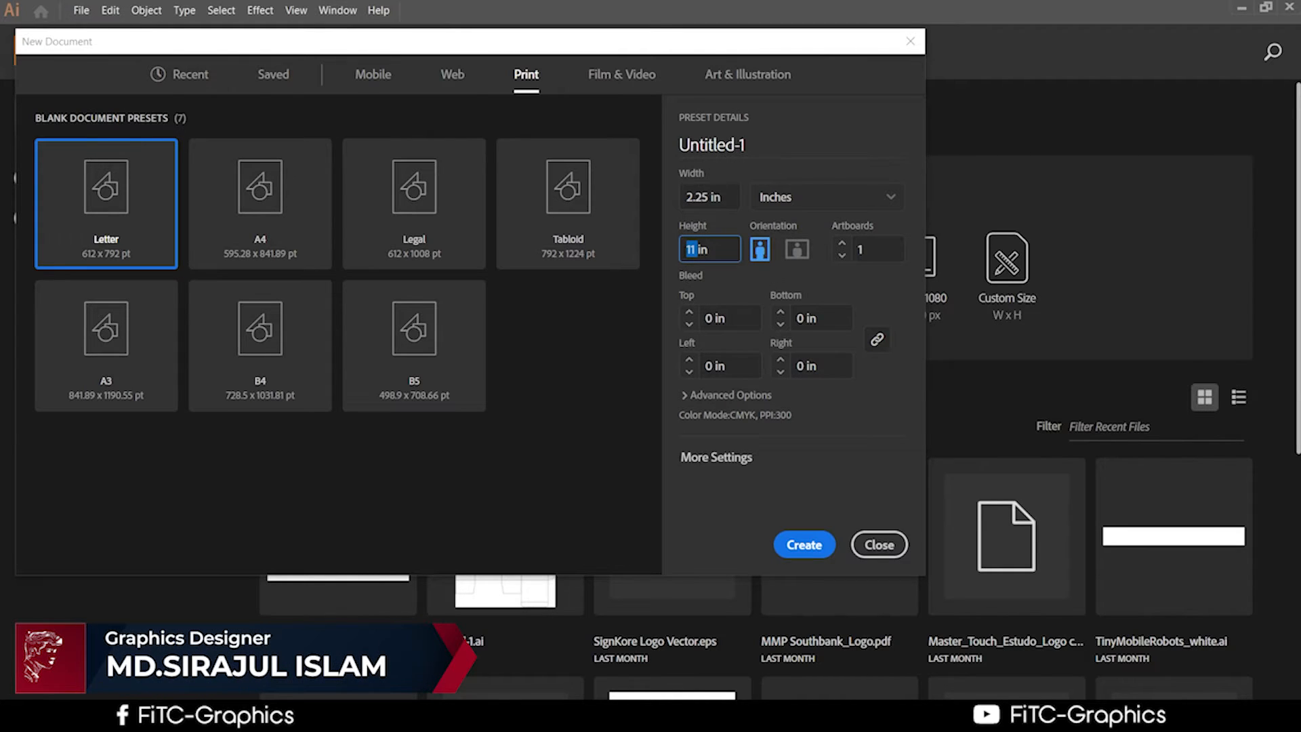
{"action": "type", "text": "3.5"}
{"action": "left_click", "coordinate": [792, 544]}
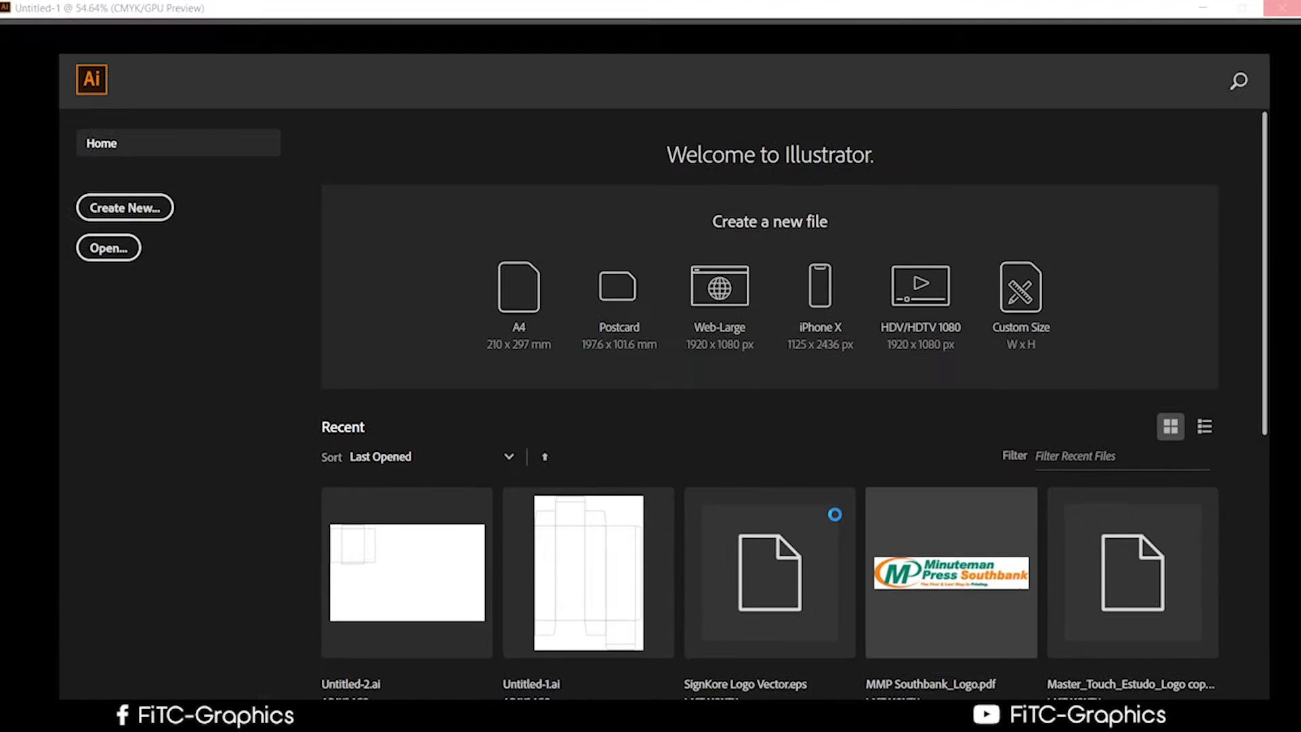
Create Untitled-2 at 2.25 × 3.5 in with 0.125 in bleed on all sides, viewed at 150%.
{"action": "scroll", "coordinate": [836, 526], "scroll_direction": "up", "scroll_amount": 2}
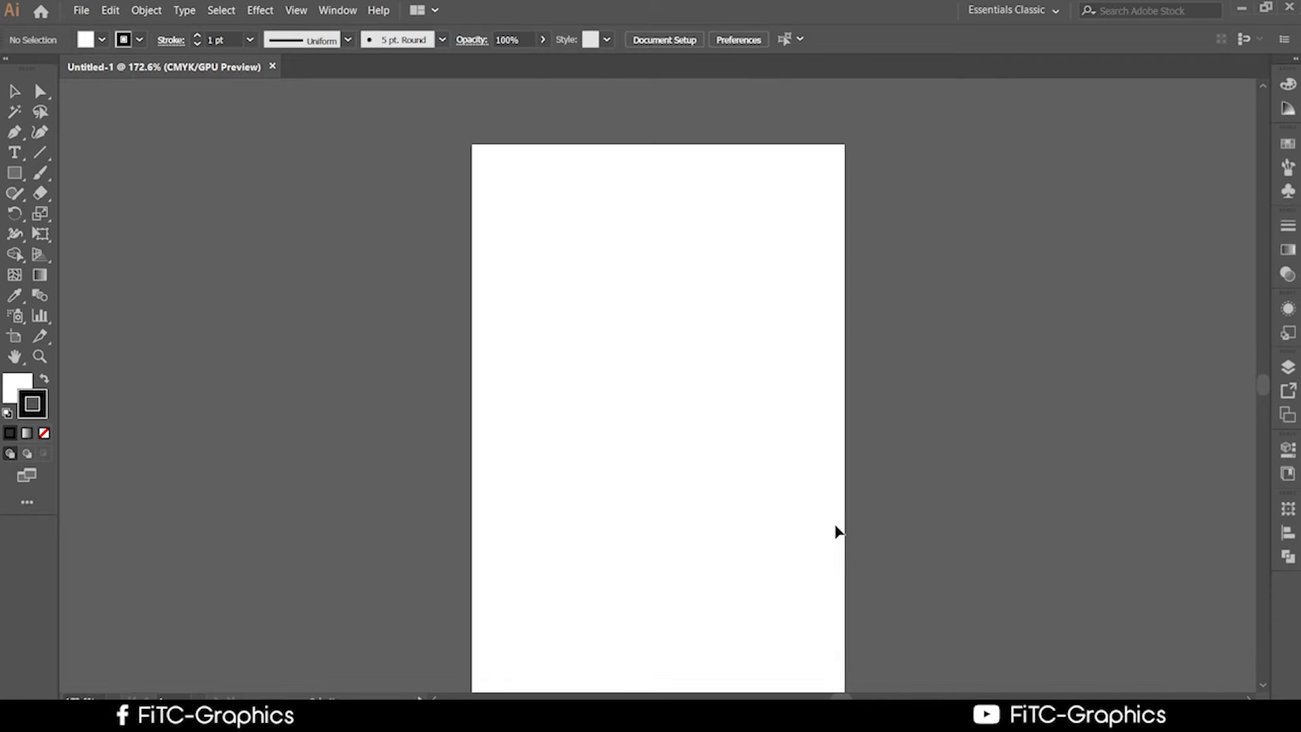
{"action": "scroll", "coordinate": [832, 526], "scroll_direction": "down", "scroll_amount": 1}
{"action": "scroll", "coordinate": [812, 544], "scroll_direction": "down", "scroll_amount": 2}
{"action": "scroll", "coordinate": [813, 544], "scroll_direction": "up", "scroll_amount": 1}
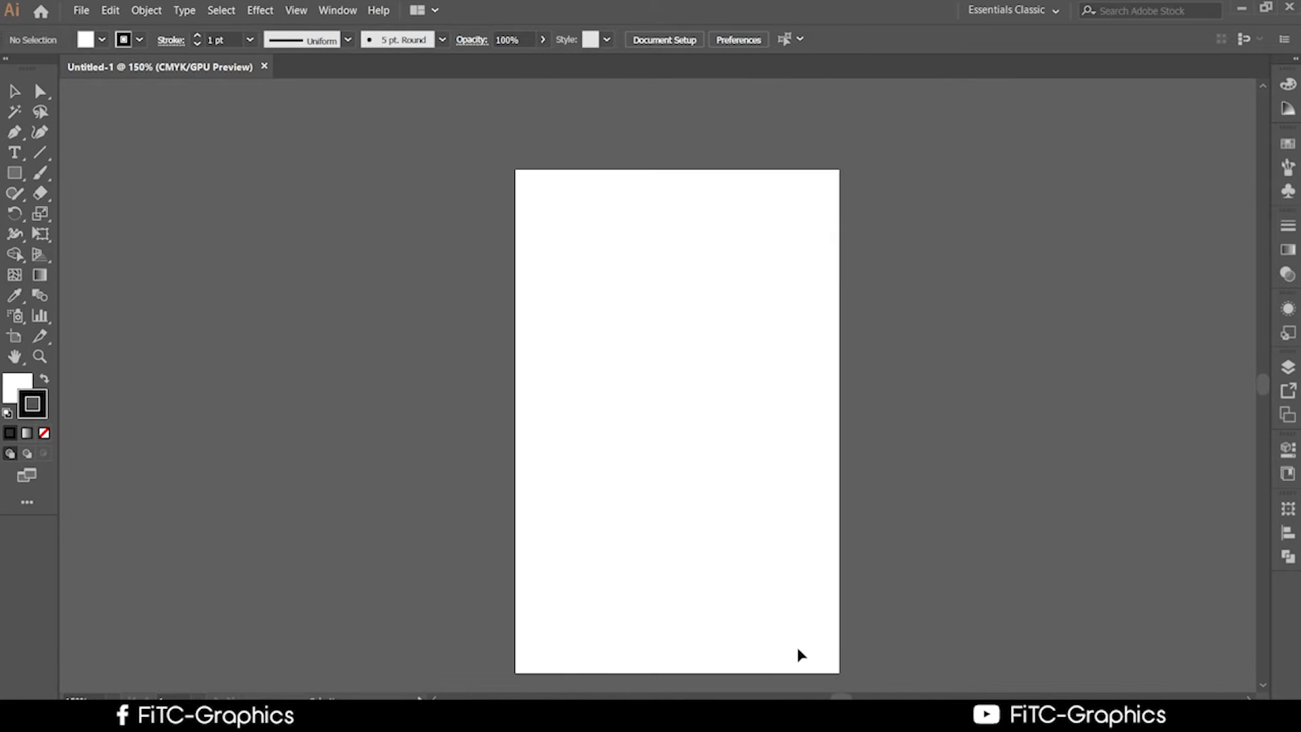
{"action": "left_click", "coordinate": [82, 14]}
{"action": "left_click", "coordinate": [81, 10]}
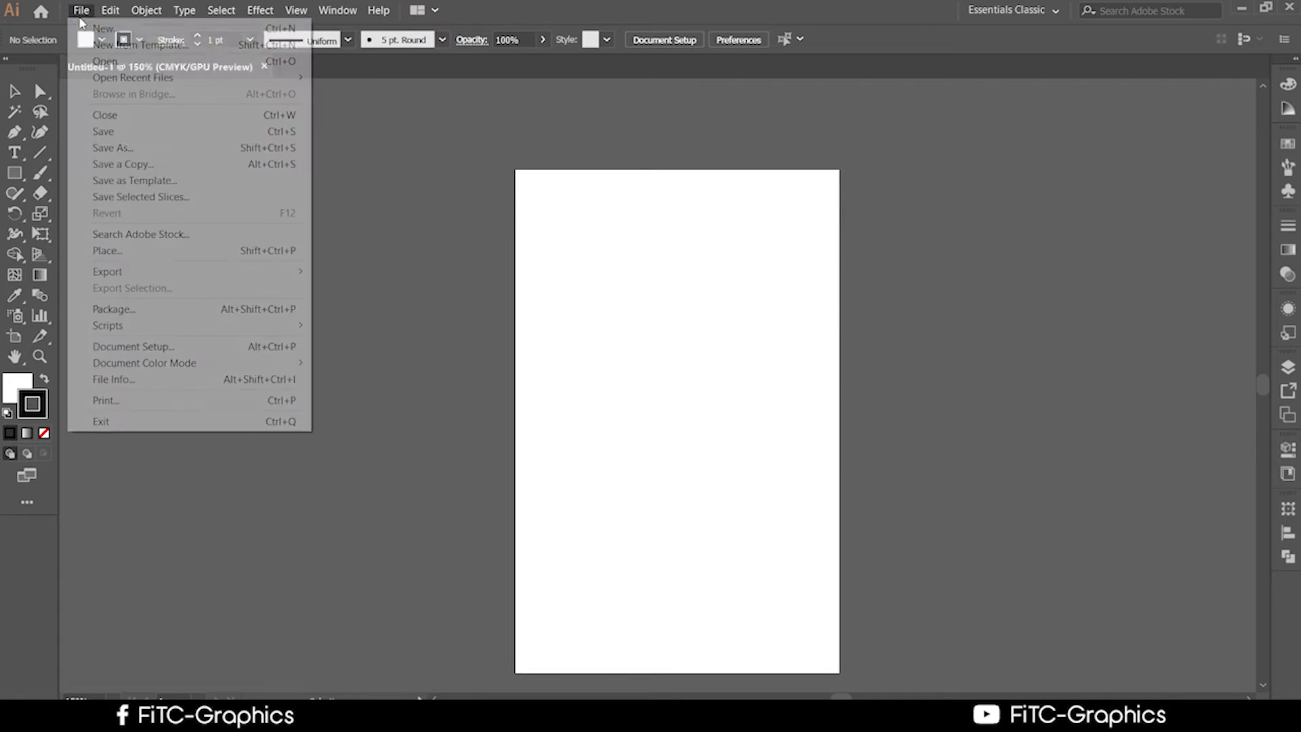
{"action": "left_click", "coordinate": [98, 26]}
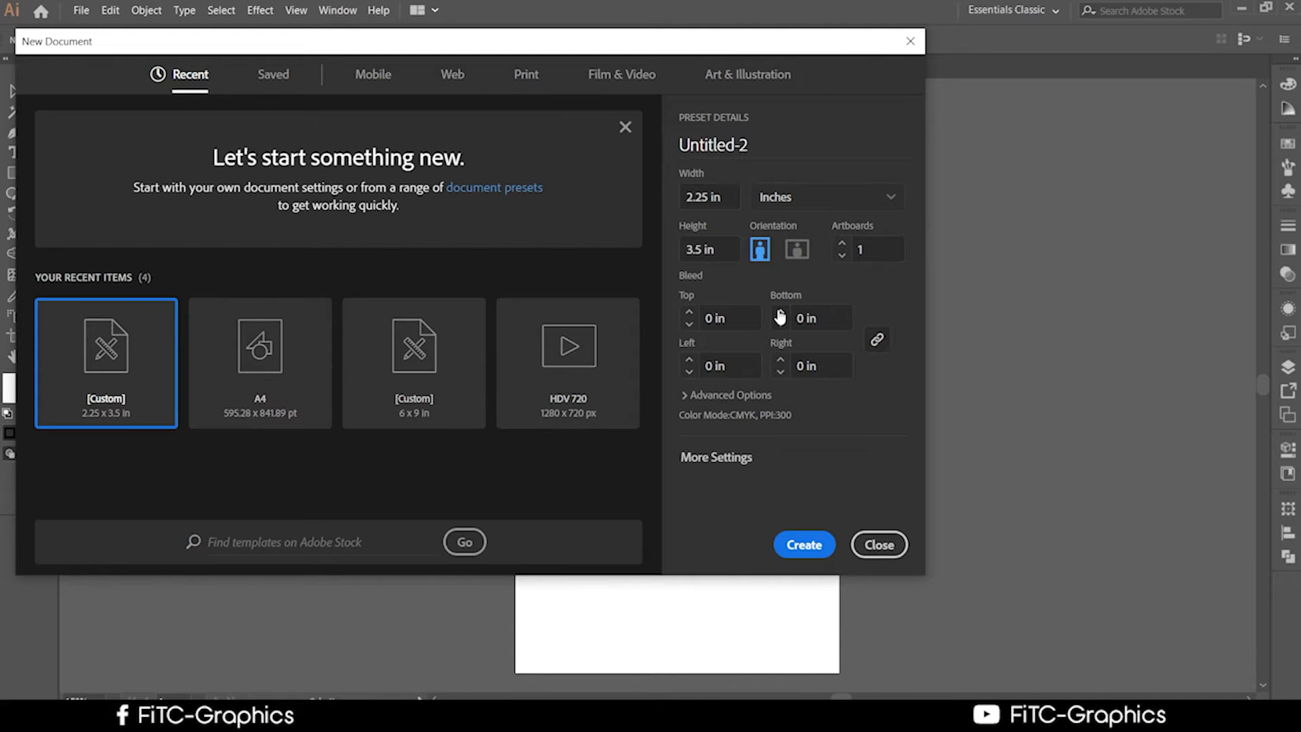
{"action": "left_click", "coordinate": [688, 313]}
{"action": "left_click", "coordinate": [794, 546]}
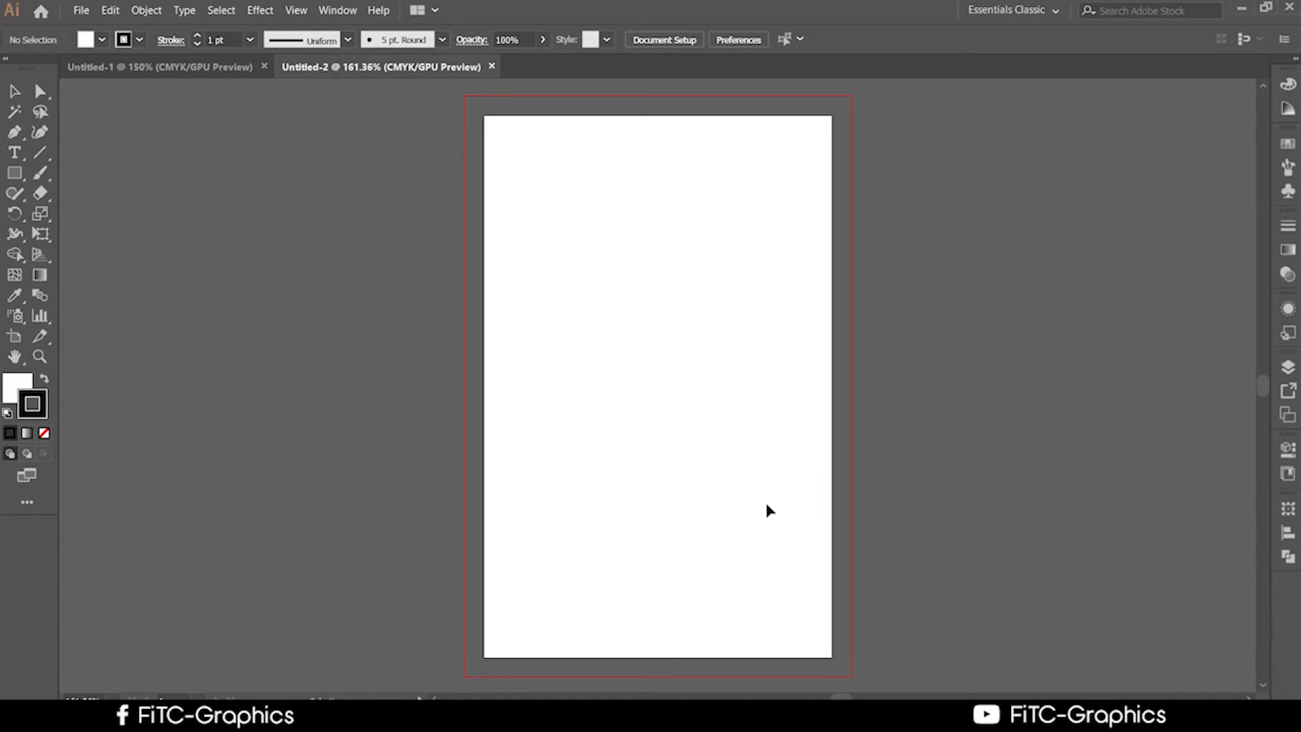
{"action": "key", "text": "ctrl+minus"}
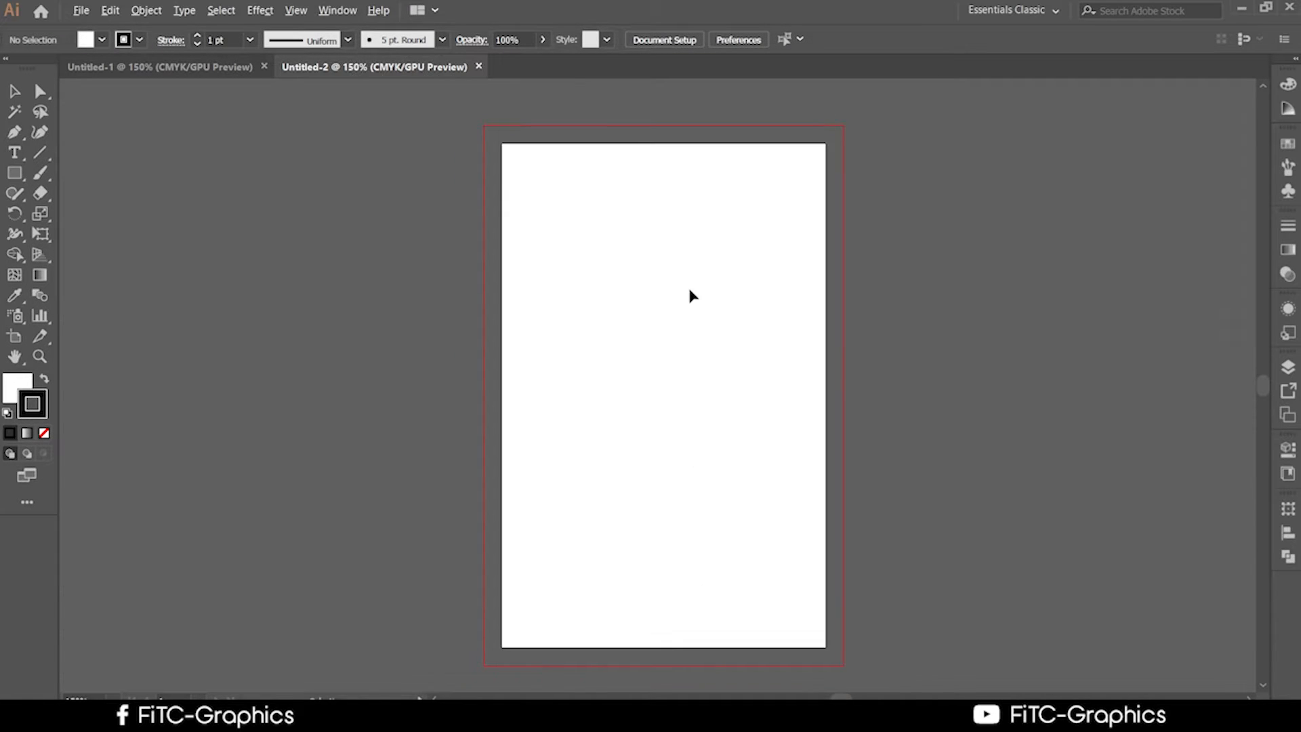
{"action": "scroll", "coordinate": [676, 354], "scroll_direction": "up", "scroll_amount": 2}
Draw a rectangle from the top-left bleed corner, snapping its bottom to the bleed guide for 2.5 × 3.75 in.
{"action": "left_click", "coordinate": [15, 173]}
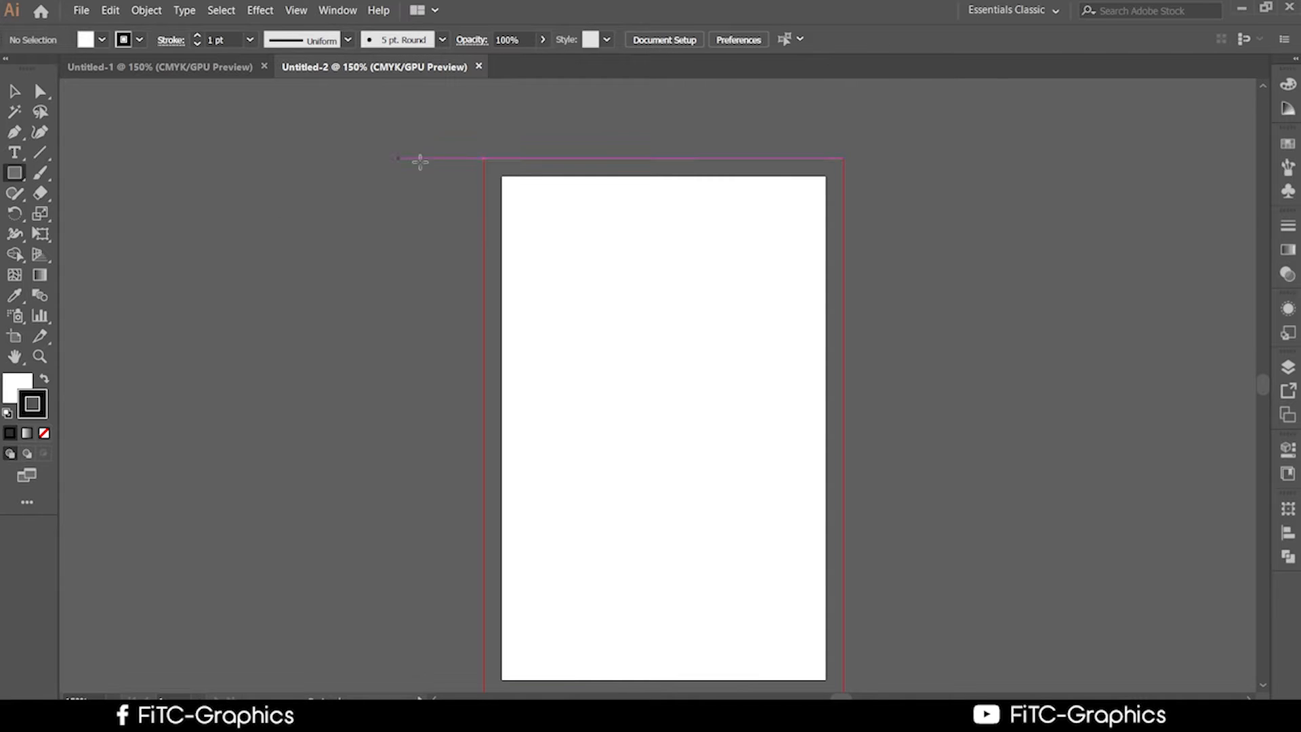
{"action": "left_click_drag", "start_coordinate": [486, 159], "coordinate": [842, 689]}
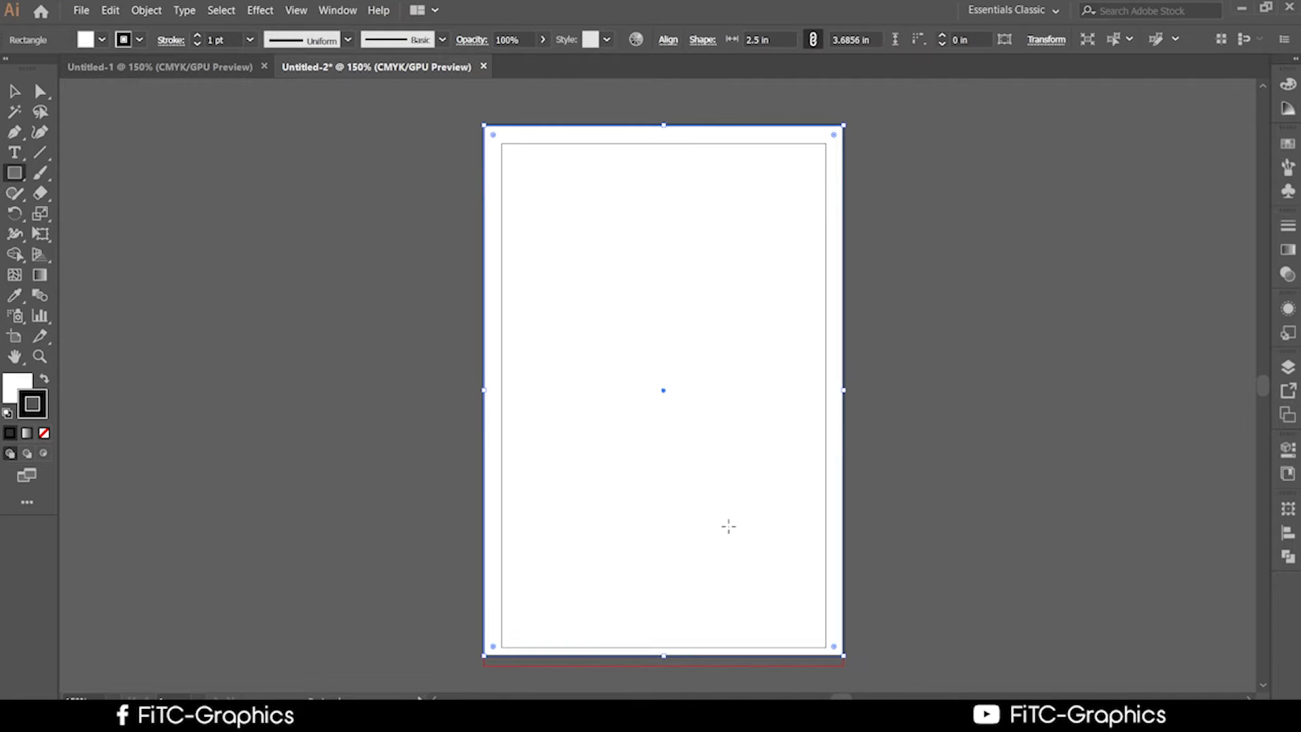
{"action": "scroll", "coordinate": [718, 542], "scroll_direction": "down", "scroll_amount": 2}
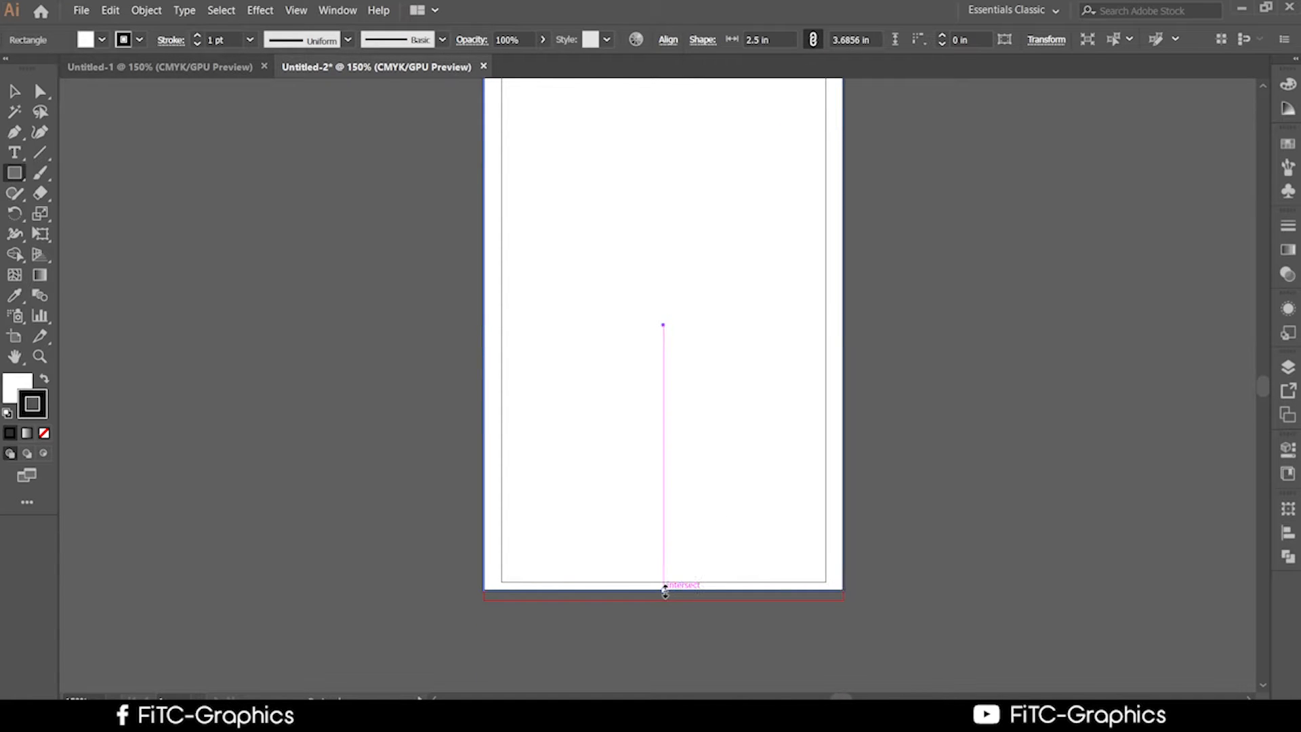
{"action": "left_click_drag", "start_coordinate": [663, 590], "coordinate": [662, 605]}
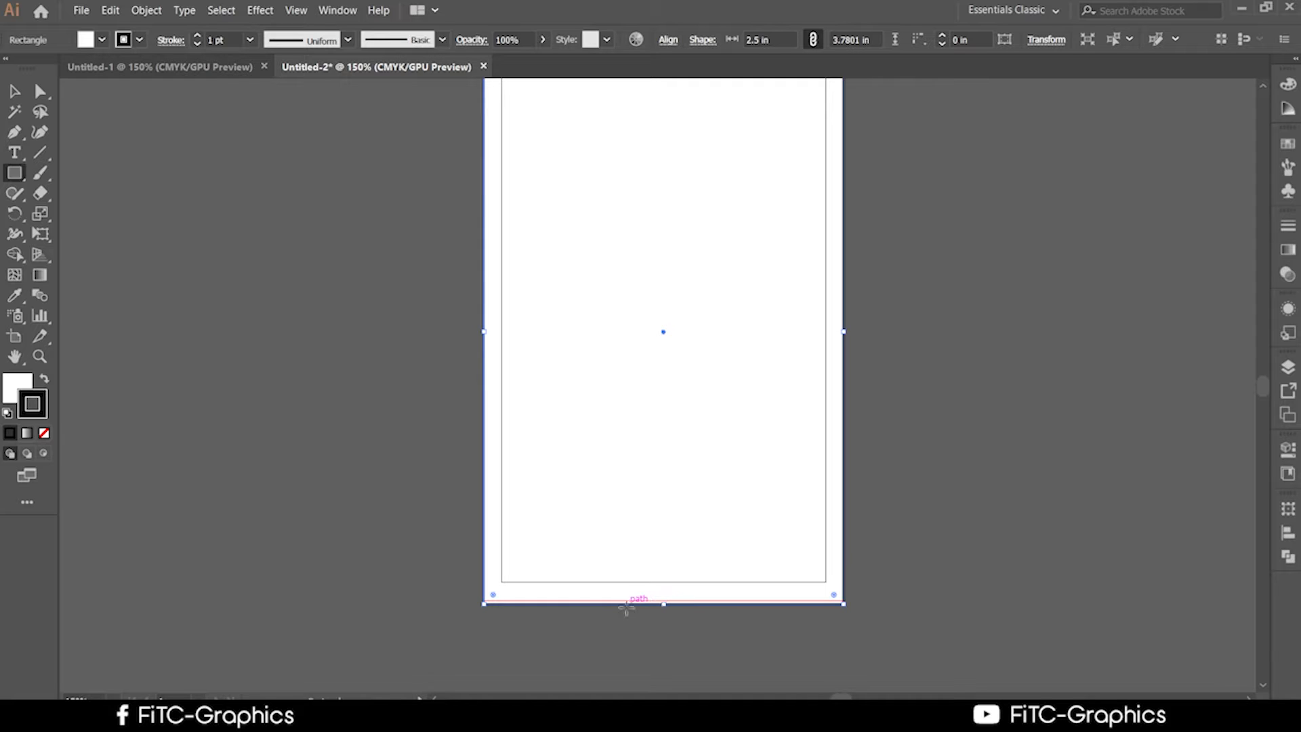
{"action": "scroll", "coordinate": [637, 607], "scroll_direction": "up", "scroll_amount": 1}
{"action": "scroll", "coordinate": [644, 640], "scroll_direction": "down", "scroll_amount": 2}
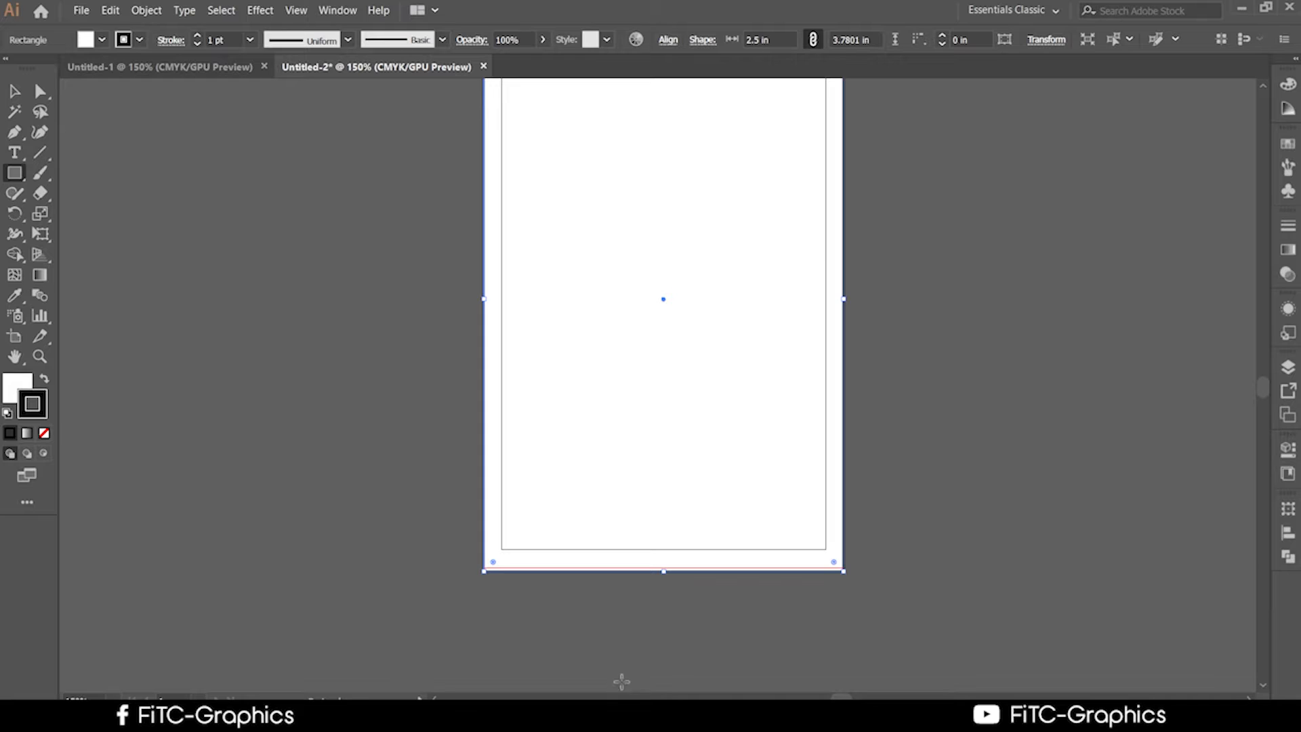
{"action": "scroll", "coordinate": [624, 681], "scroll_direction": "up", "scroll_amount": 2, "text": "alt"}
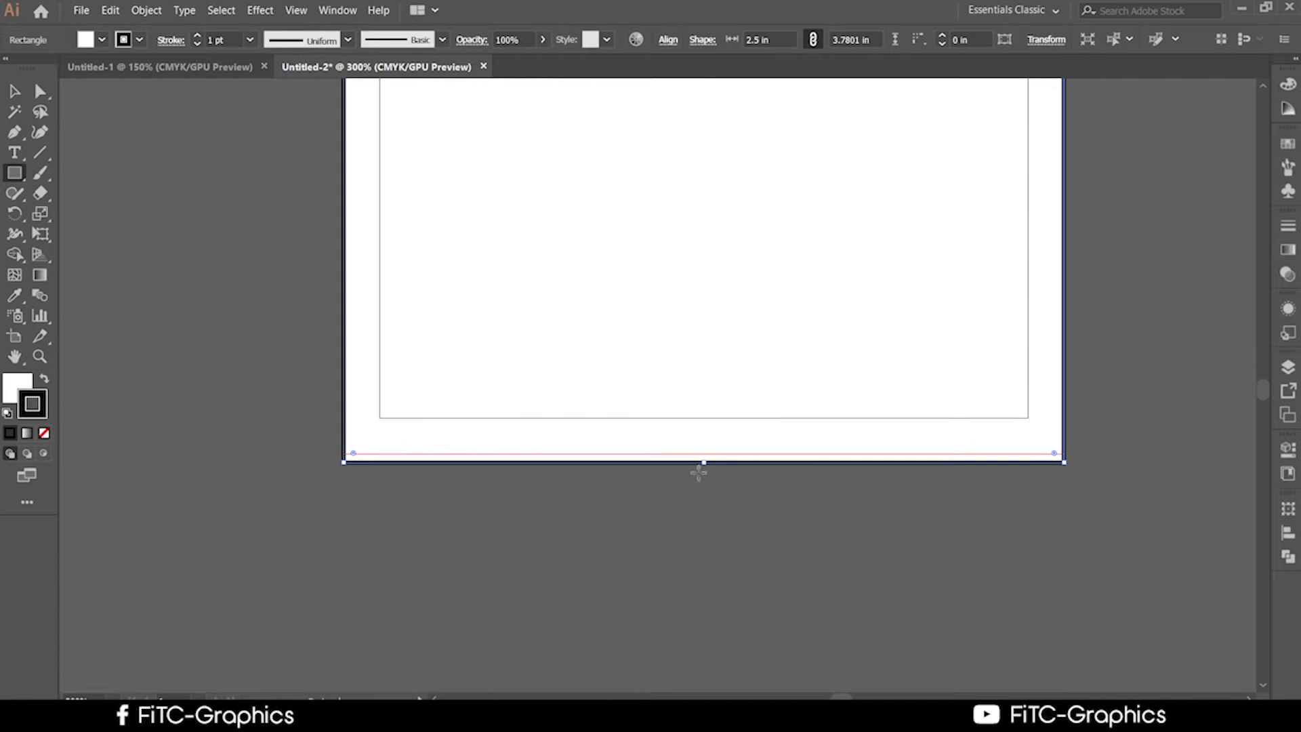
{"action": "left_click_drag", "start_coordinate": [706, 464], "coordinate": [706, 460]}
{"action": "scroll", "coordinate": [670, 484], "scroll_direction": "down", "scroll_amount": 2, "text": "alt"}
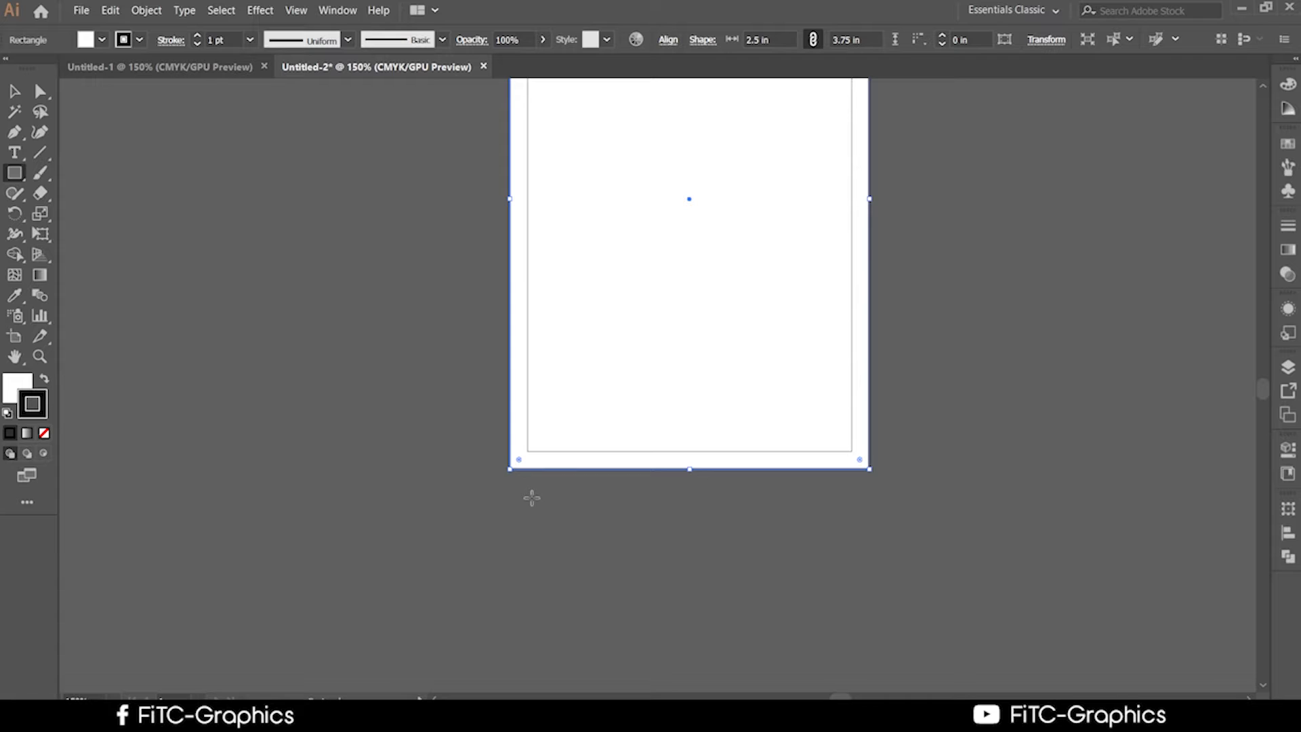
{"action": "scroll", "coordinate": [523, 567], "scroll_direction": "up", "scroll_amount": 1}
Set the card rectangle's stroke to None and deselect it.
{"action": "left_click", "coordinate": [13, 95]}
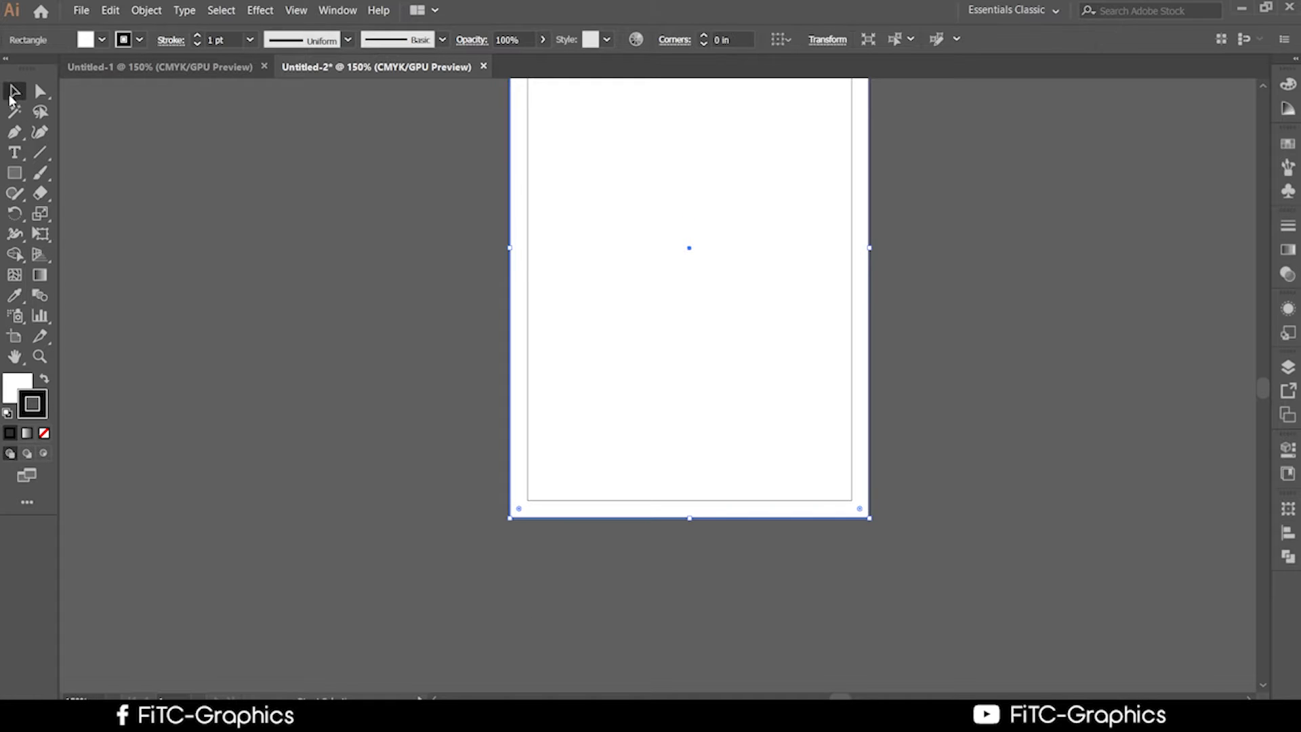
{"action": "left_click", "coordinate": [363, 437]}
{"action": "left_click", "coordinate": [674, 337]}
{"action": "scroll", "coordinate": [494, 409], "scroll_direction": "up", "scroll_amount": 1}
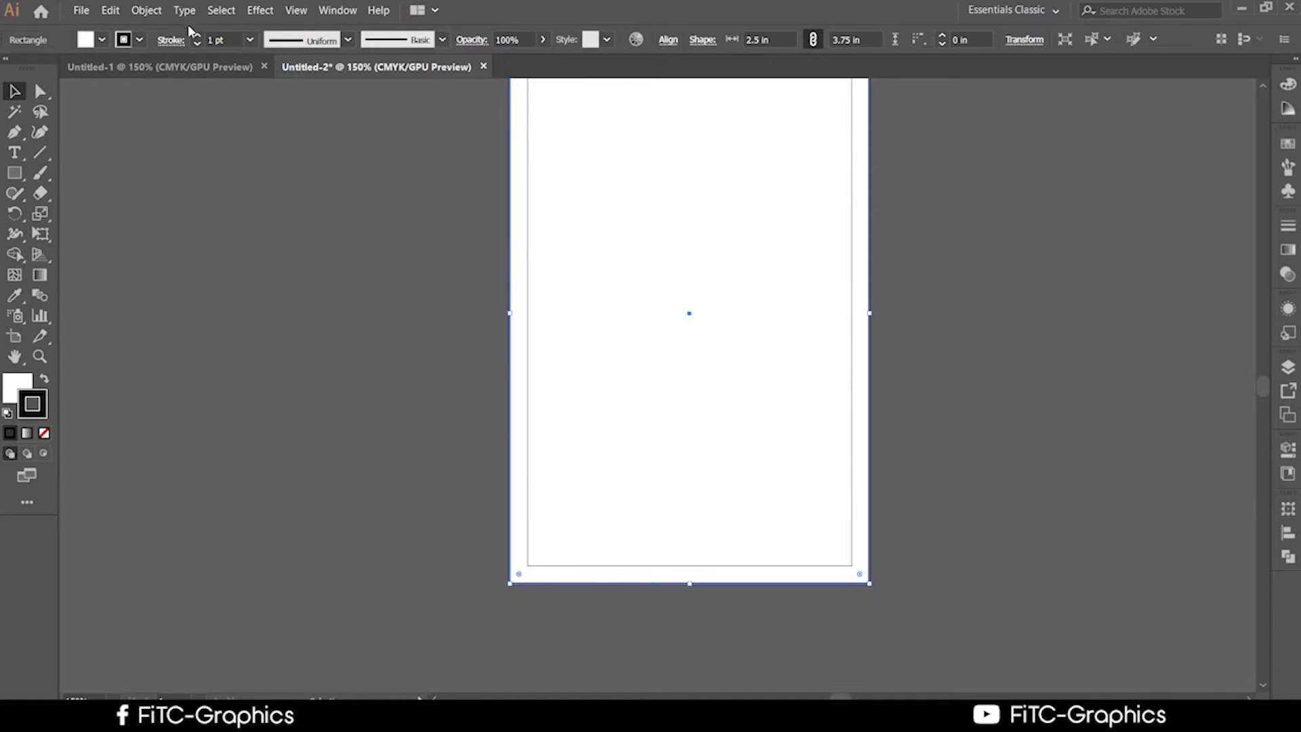
{"action": "left_click", "coordinate": [142, 39]}
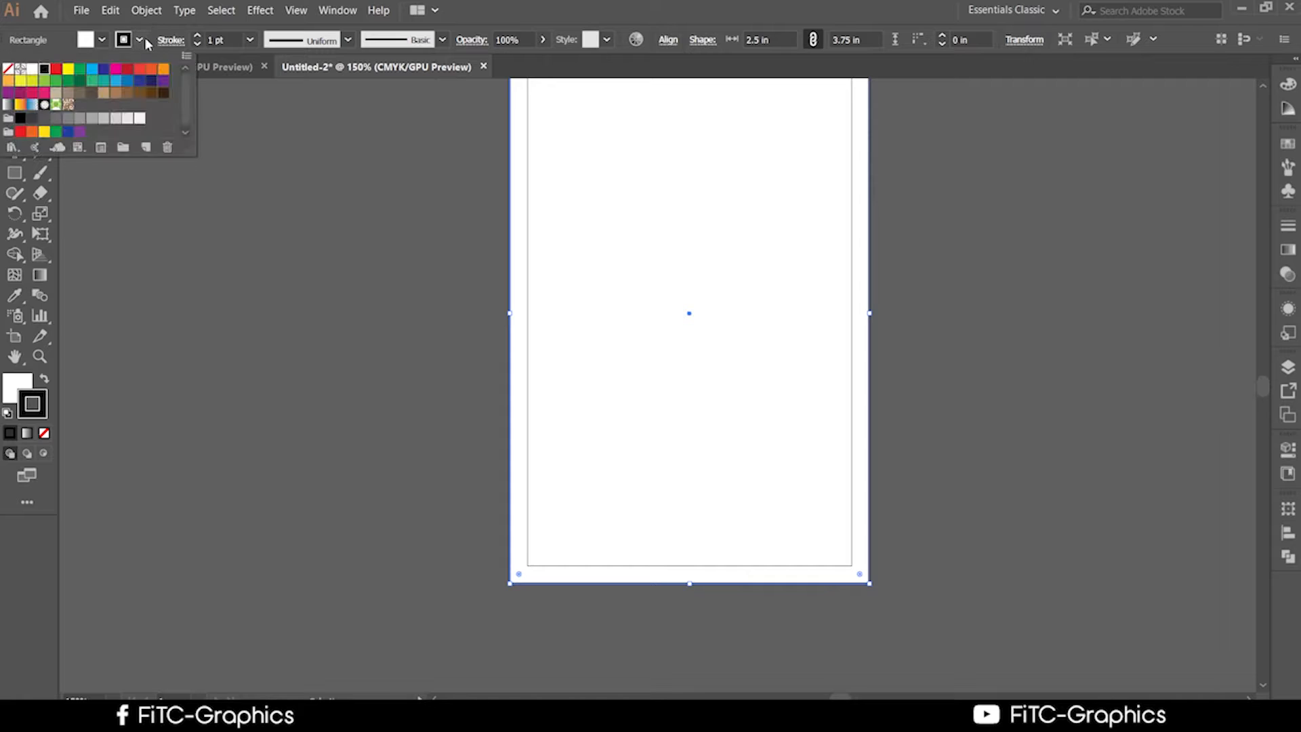
{"action": "left_click", "coordinate": [9, 69]}
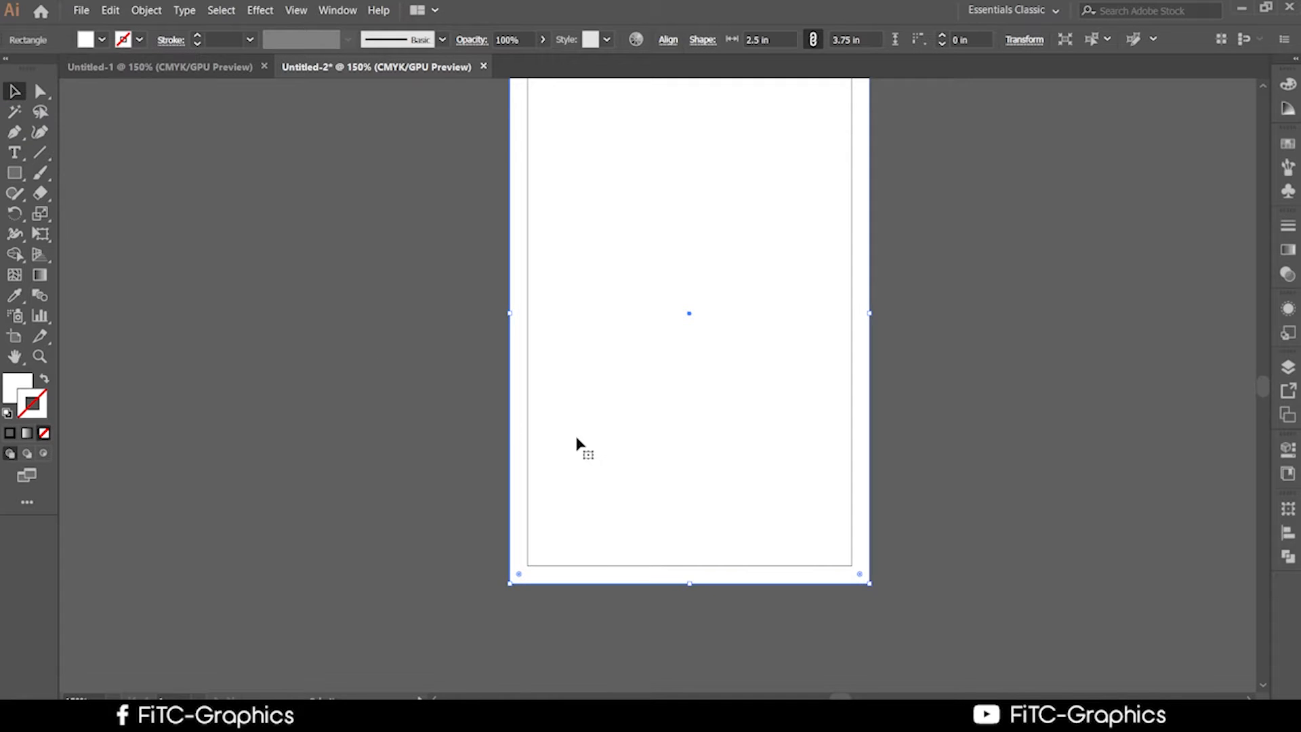
{"action": "scroll", "coordinate": [577, 444], "scroll_direction": "up", "scroll_amount": 2}
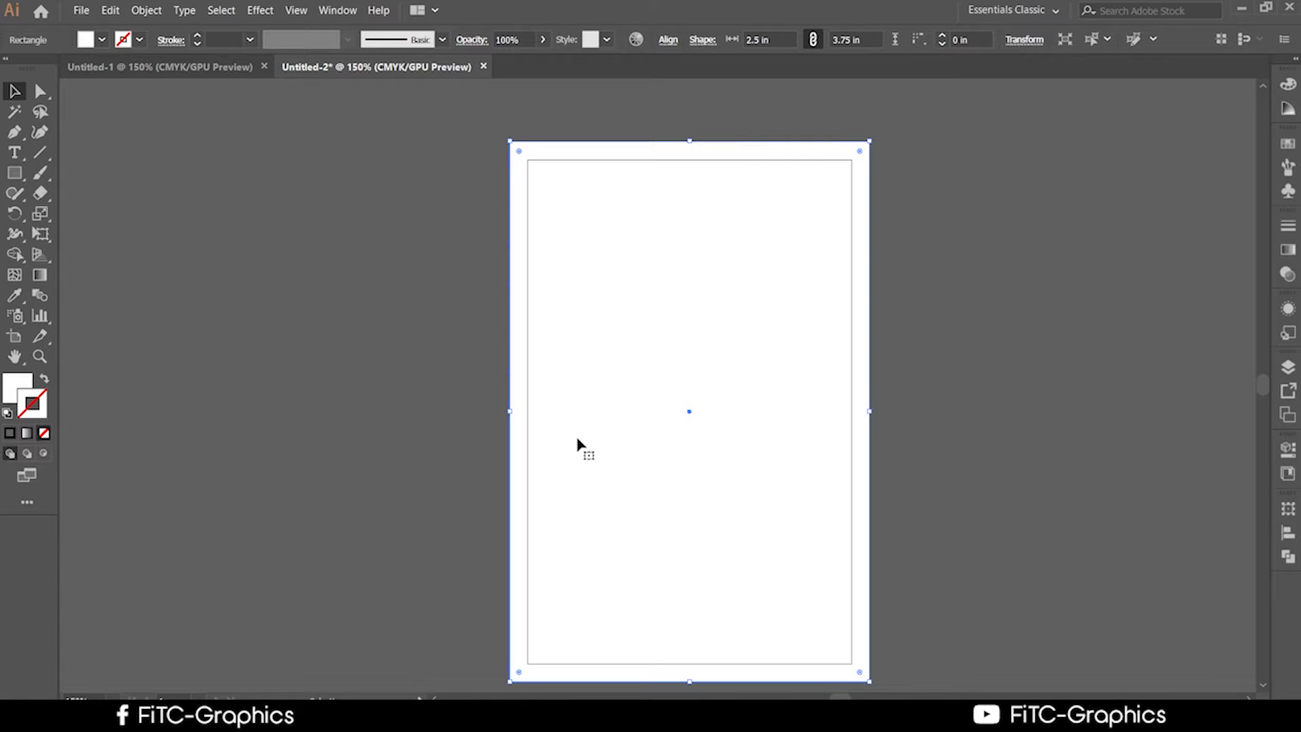
{"action": "left_click", "coordinate": [476, 592]}
Recentre the artboard and select the card rectangle again.
{"action": "scroll", "coordinate": [476, 593], "scroll_direction": "up", "scroll_amount": 1}
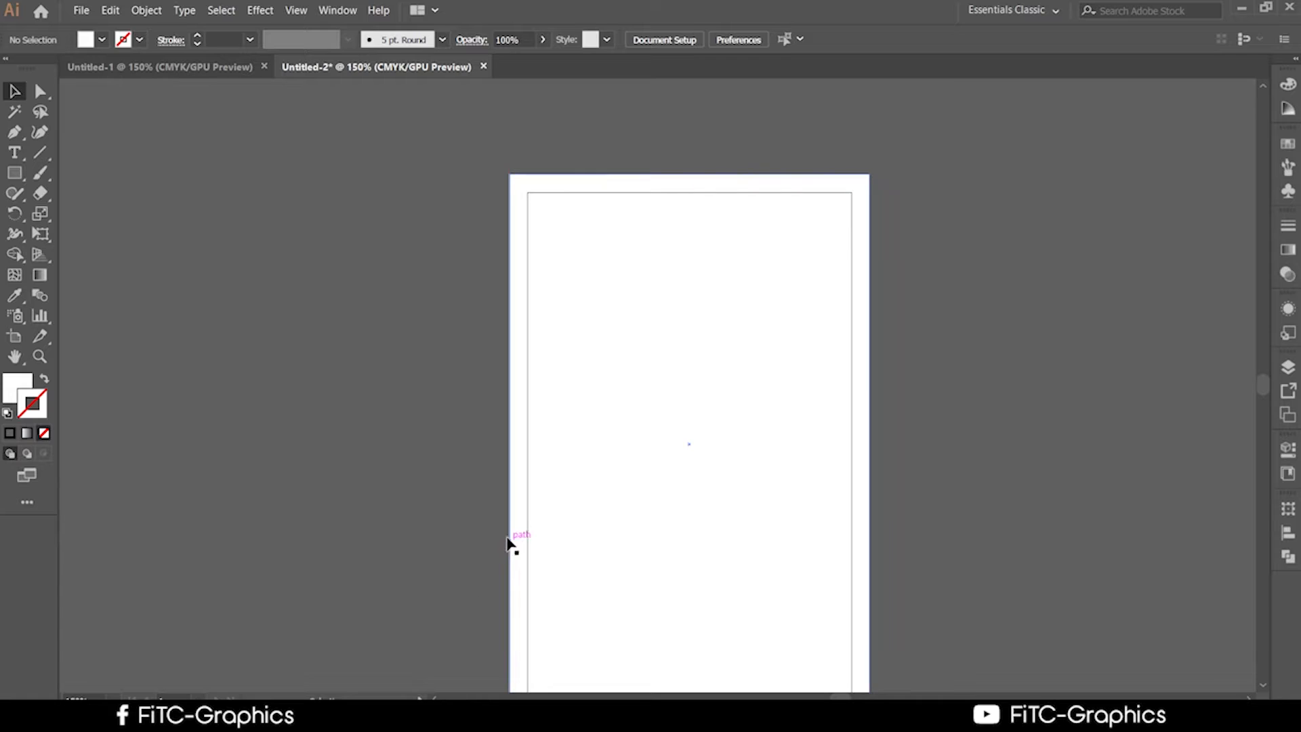
{"action": "scroll", "coordinate": [511, 540], "scroll_direction": "down", "scroll_amount": 2}
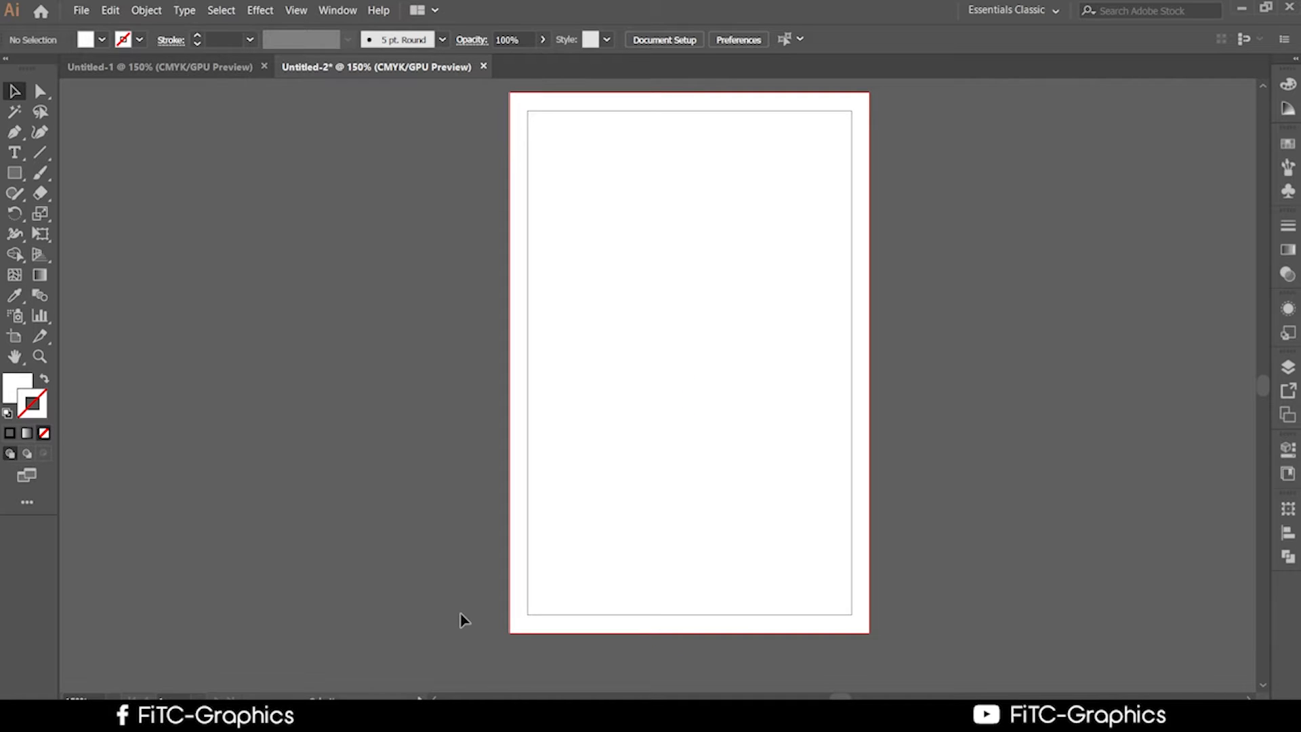
{"action": "scroll", "coordinate": [413, 623], "scroll_direction": "down", "scroll_amount": 2}
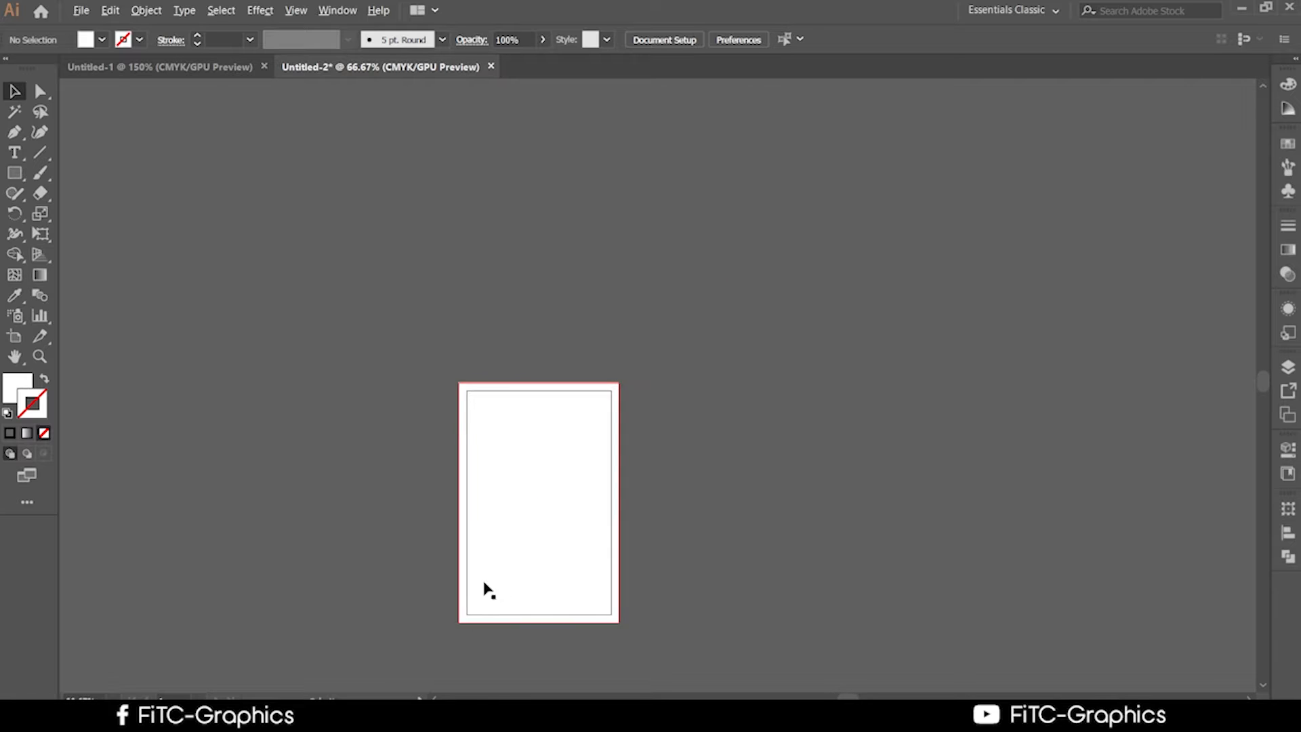
{"action": "scroll", "coordinate": [510, 560], "scroll_direction": "up", "scroll_amount": 1}
{"action": "left_click_drag", "start_coordinate": [964, 312], "coordinate": [904, 194]}
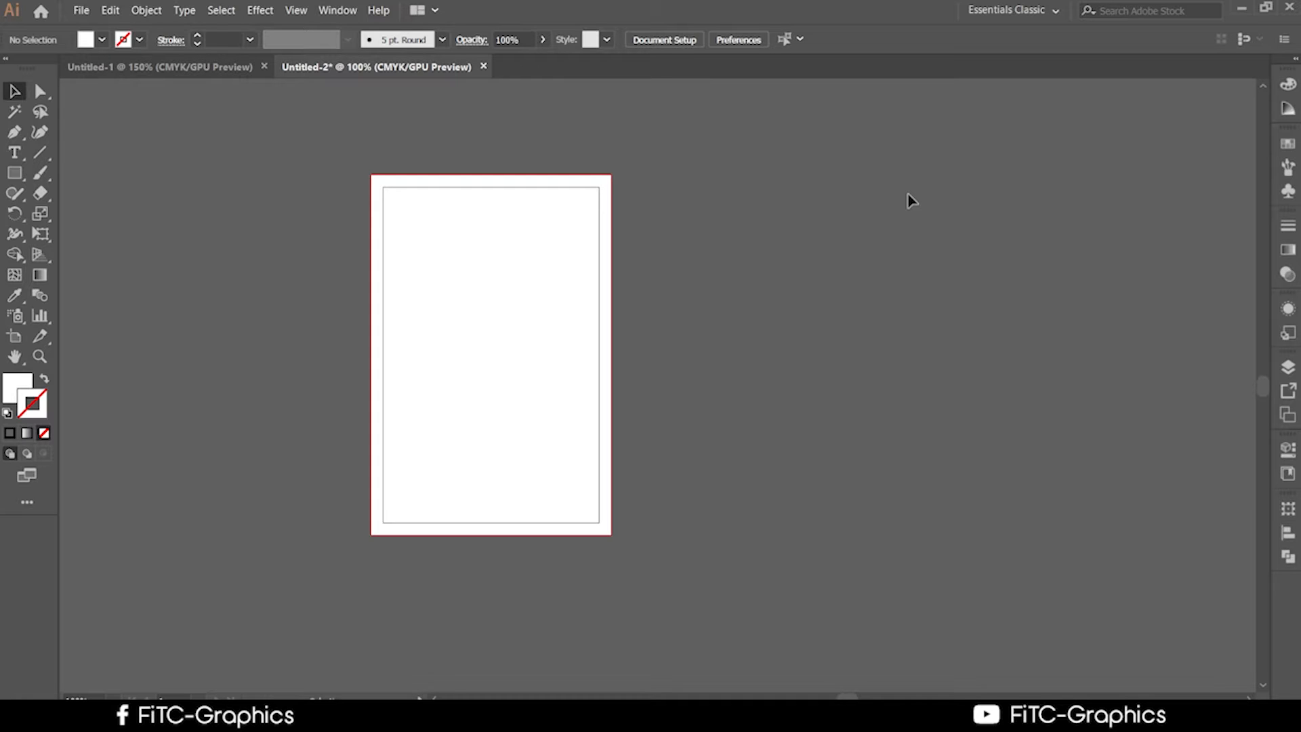
{"action": "scroll", "coordinate": [841, 305], "scroll_direction": "down", "scroll_amount": 1}
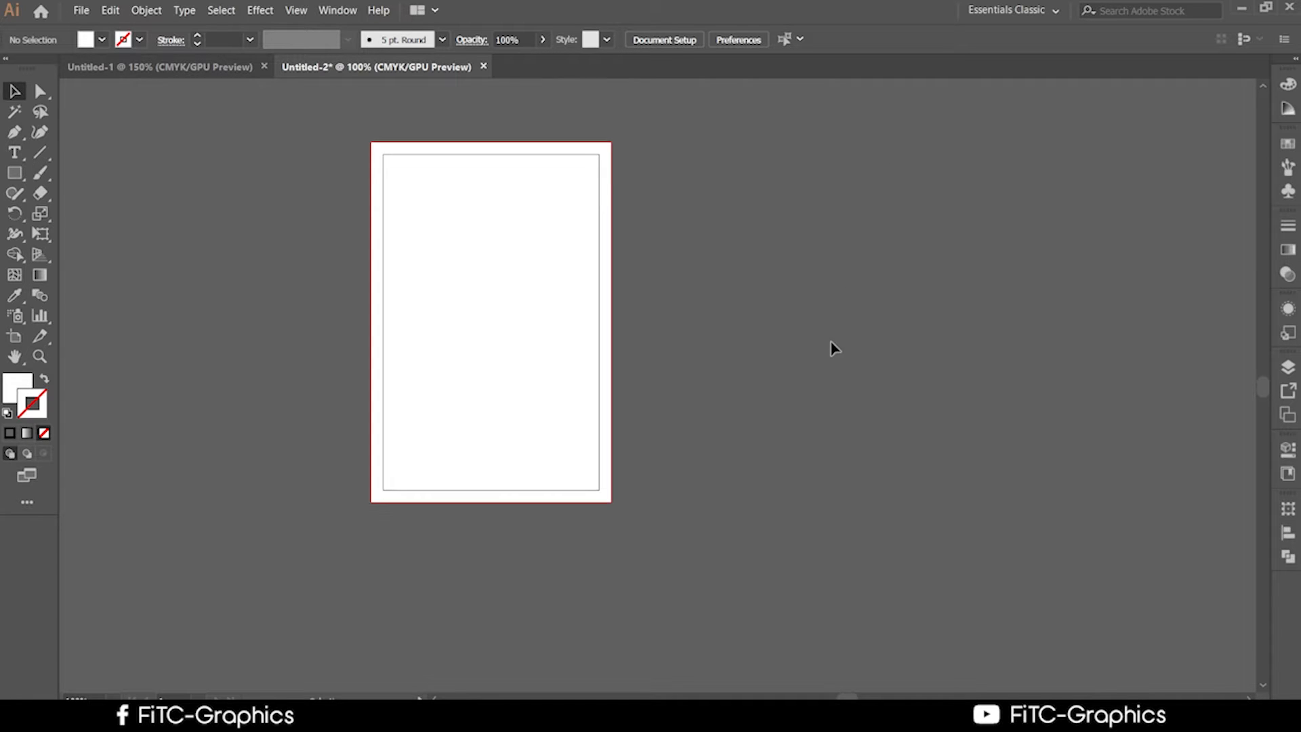
{"action": "left_click", "coordinate": [528, 383]}
Offset the background rectangle's path by -0.25 in, producing a 2 × 3.25 in inner rectangle.
{"action": "left_click", "coordinate": [81, 11]}
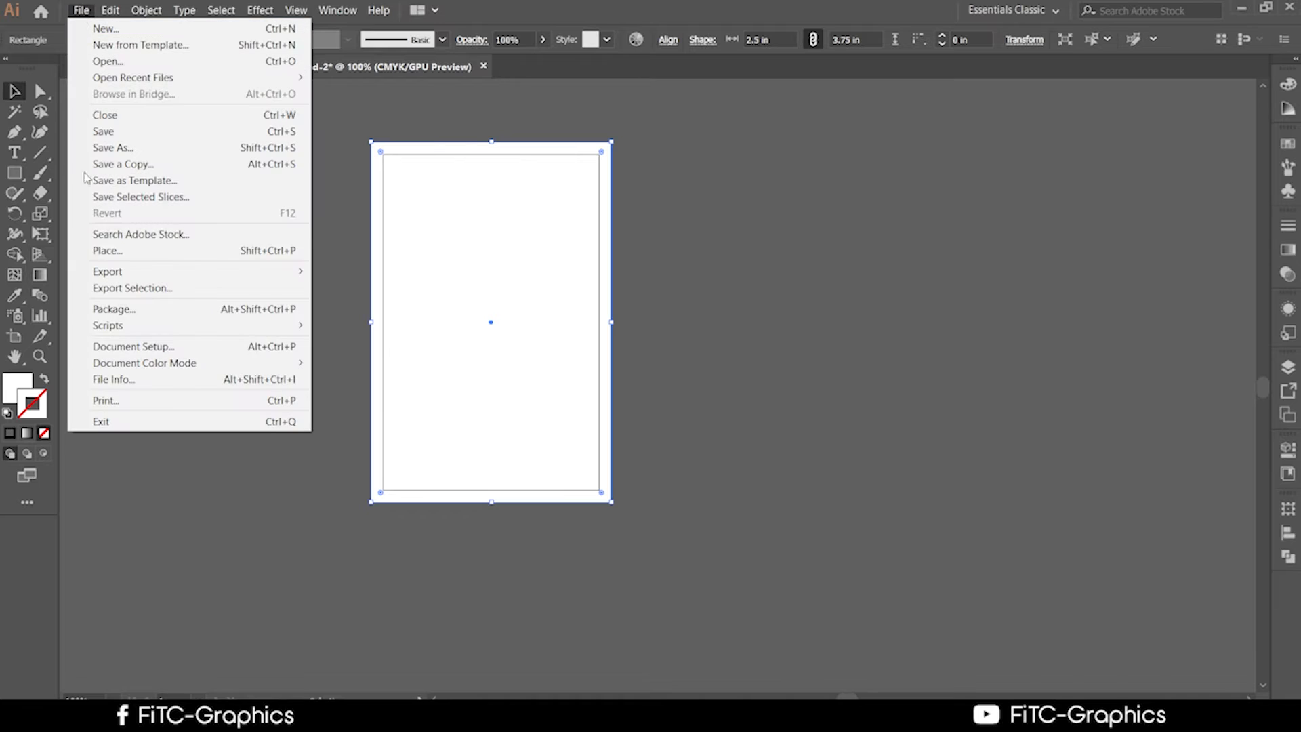
{"action": "mouse_move", "coordinate": [146, 10]}
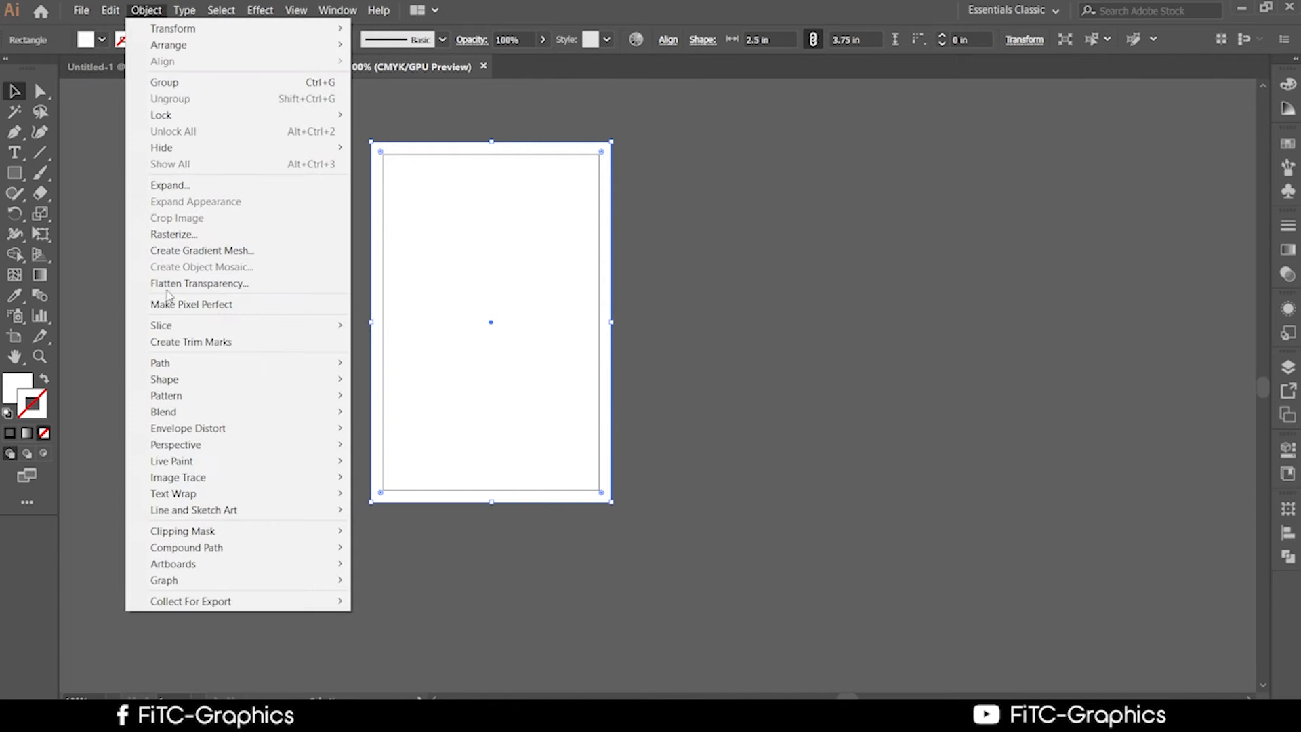
{"action": "mouse_move", "coordinate": [181, 364]}
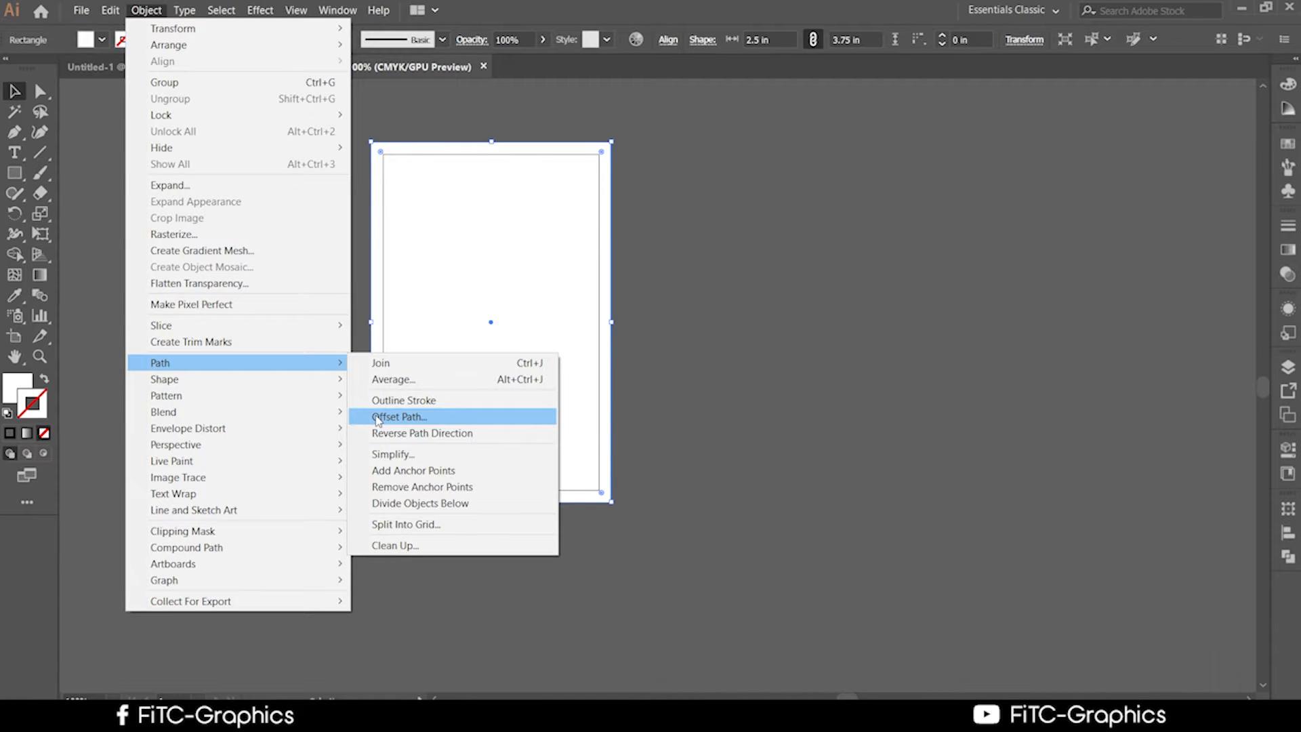
{"action": "left_click", "coordinate": [377, 418]}
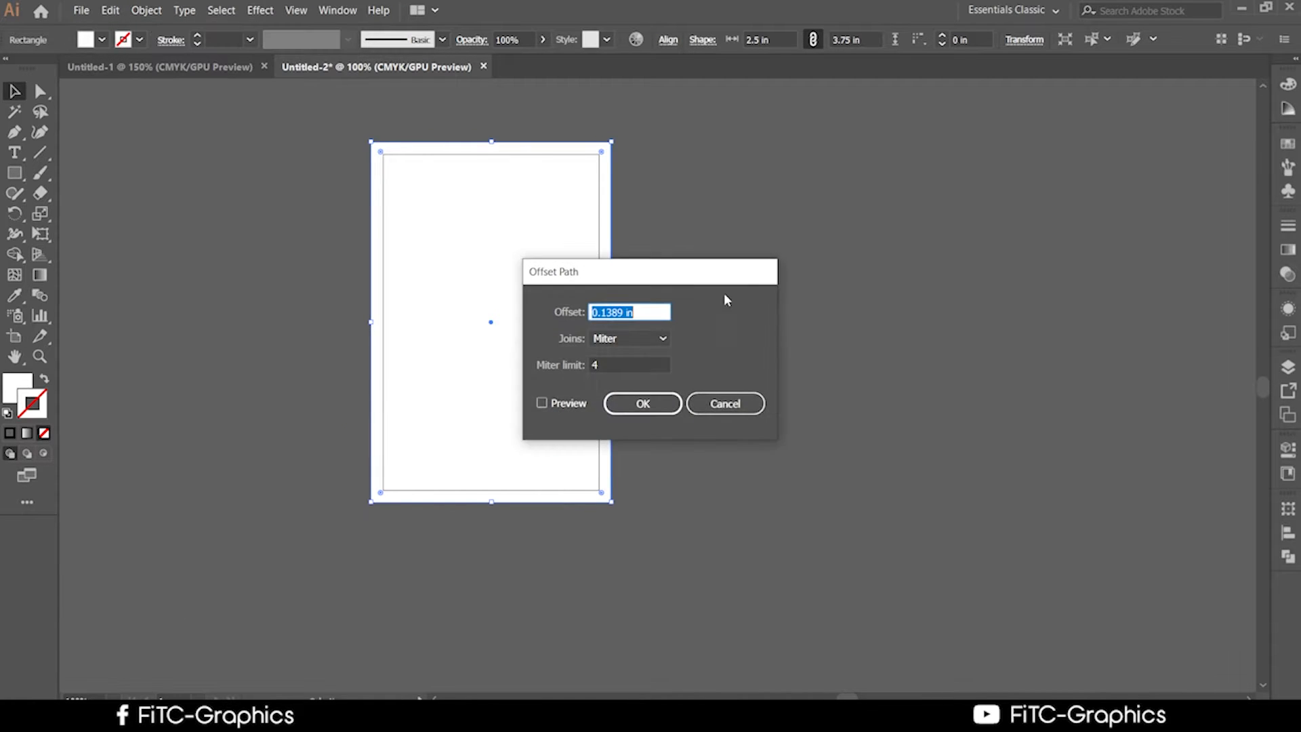
{"action": "left_click", "coordinate": [593, 313]}
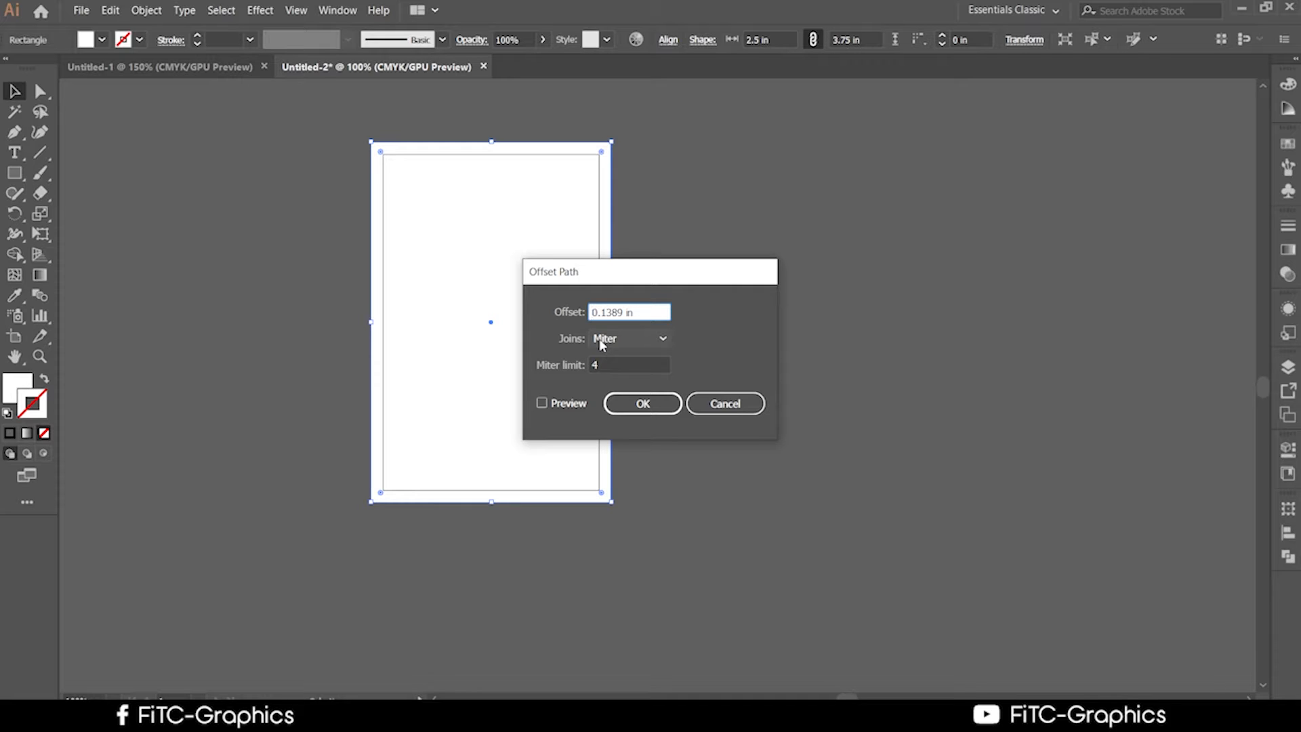
{"action": "type", "text": "-"}
{"action": "left_click", "coordinate": [559, 410]}
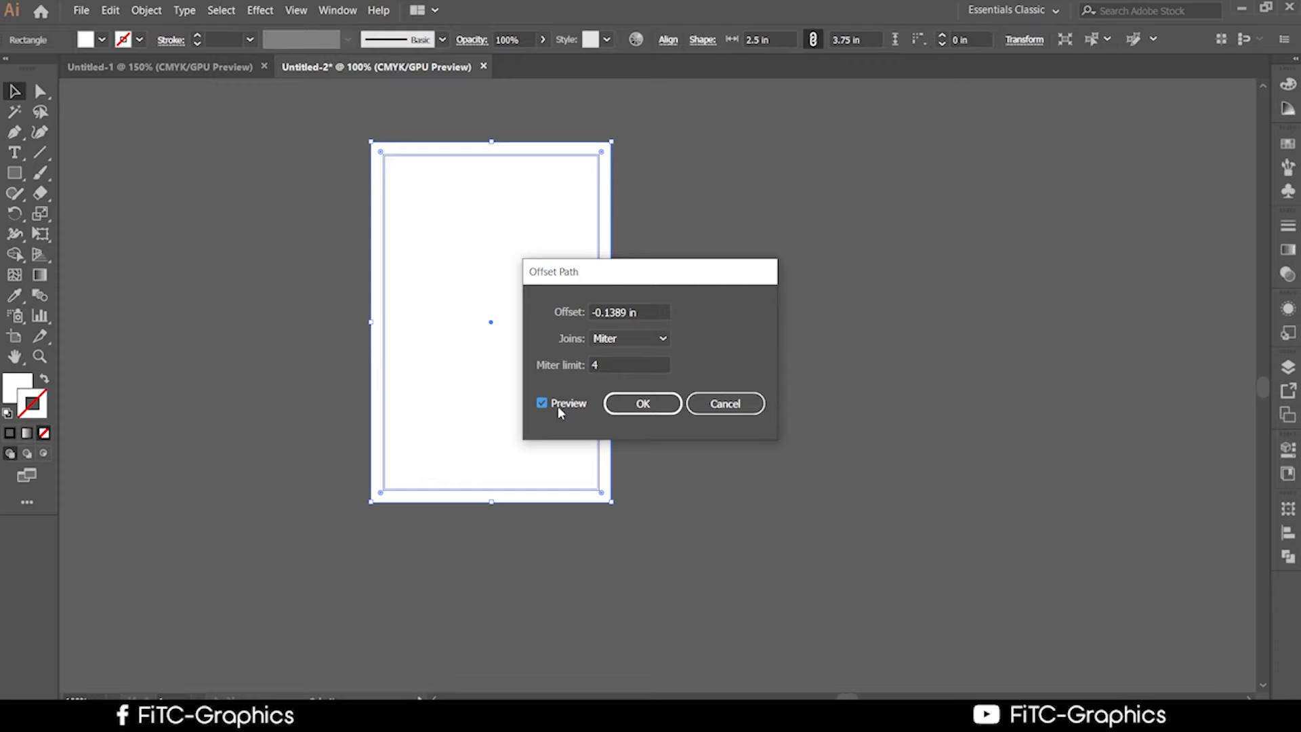
{"action": "left_click_drag", "start_coordinate": [665, 312], "coordinate": [585, 317]}
{"action": "key", "text": "Down"}
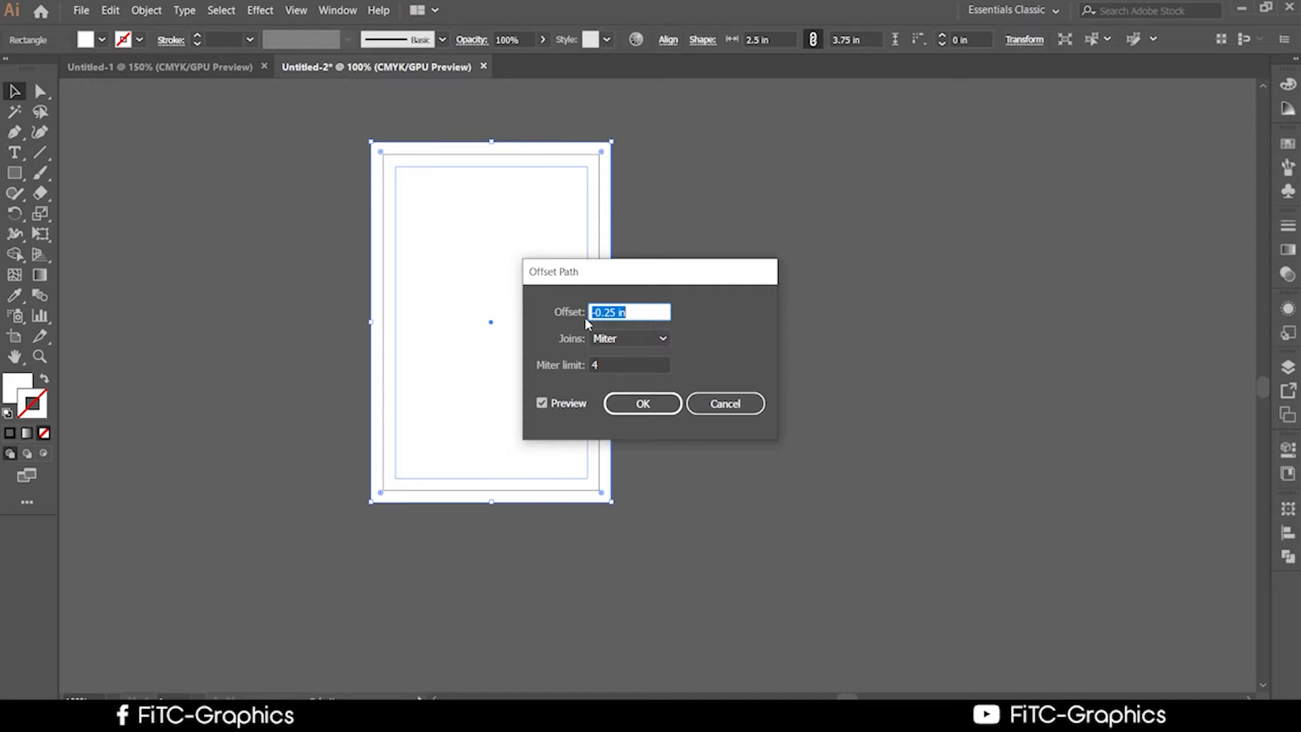
{"action": "left_click", "coordinate": [650, 404]}
{"action": "left_click", "coordinate": [740, 350]}
{"action": "left_click", "coordinate": [542, 360]}
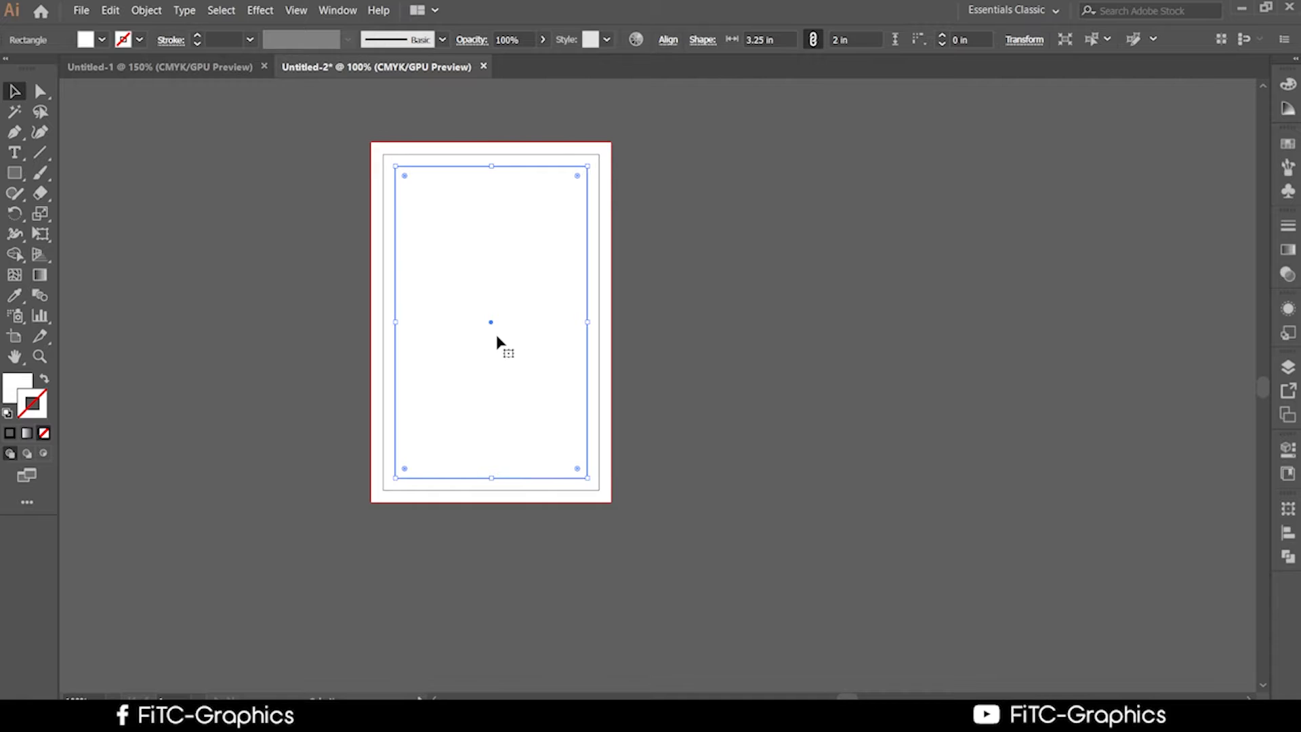
{"action": "right_click", "coordinate": [497, 336]}
{"action": "left_click", "coordinate": [782, 317]}
{"action": "left_click", "coordinate": [782, 317]}
{"action": "left_click", "coordinate": [530, 344]}
{"action": "right_click", "coordinate": [528, 337]}
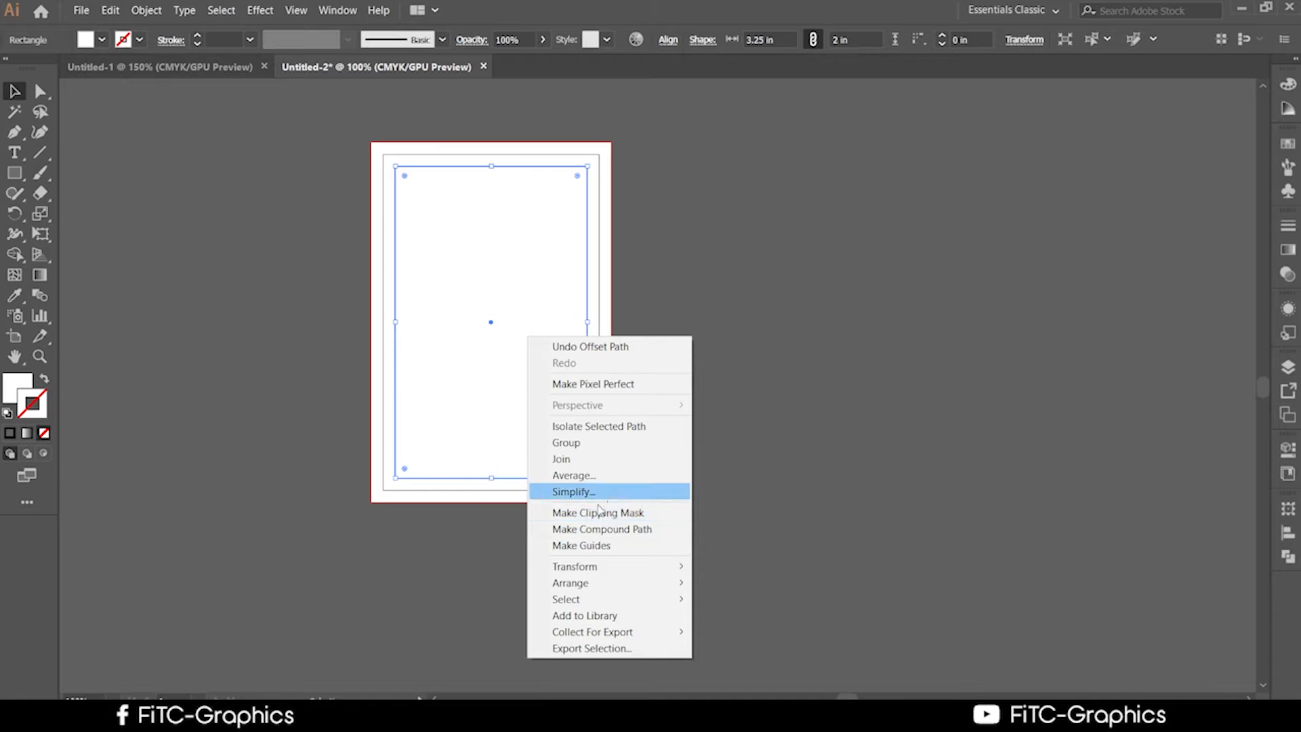
{"action": "left_click", "coordinate": [587, 546]}
{"action": "scroll", "coordinate": [729, 461], "scroll_direction": "up", "scroll_amount": 2}
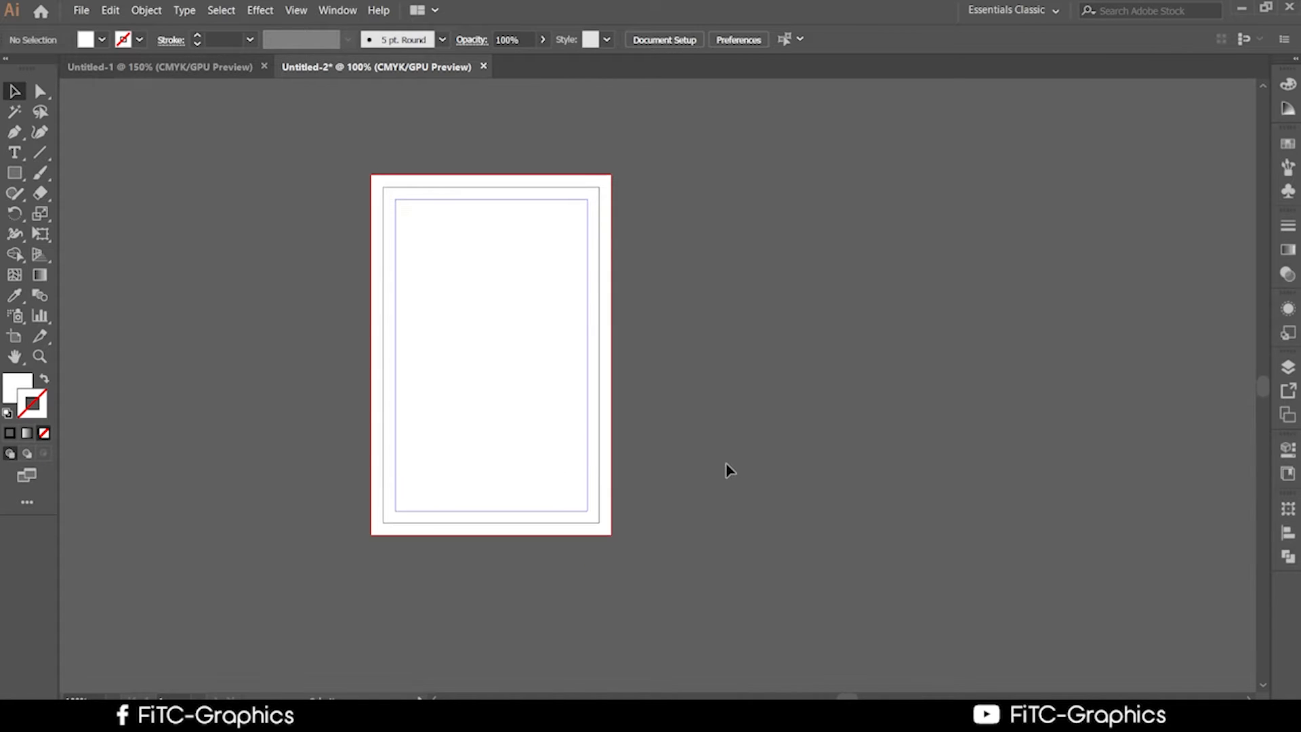
{"action": "scroll", "coordinate": [727, 462], "scroll_direction": "down", "scroll_amount": 1}
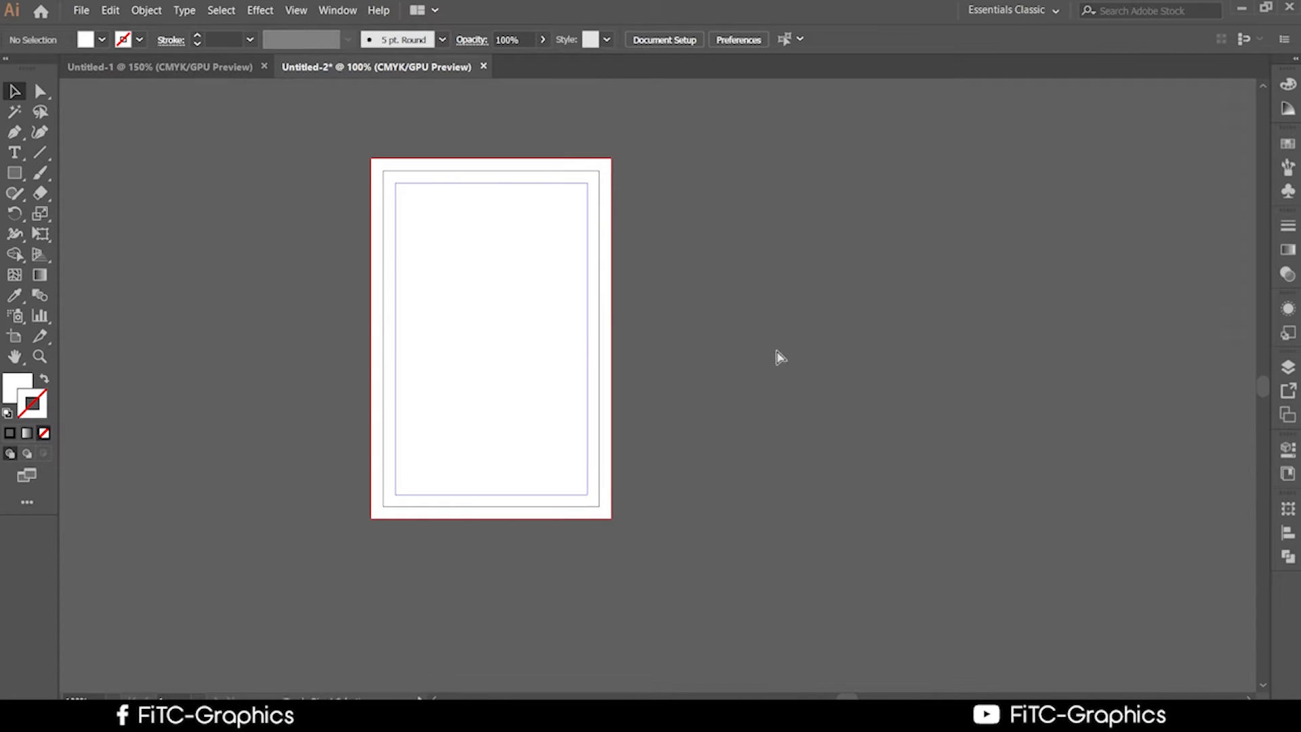
{"action": "key", "text": "ctrl+shift+d"}
{"action": "left_click_drag", "start_coordinate": [779, 381], "coordinate": [1080, 387]}
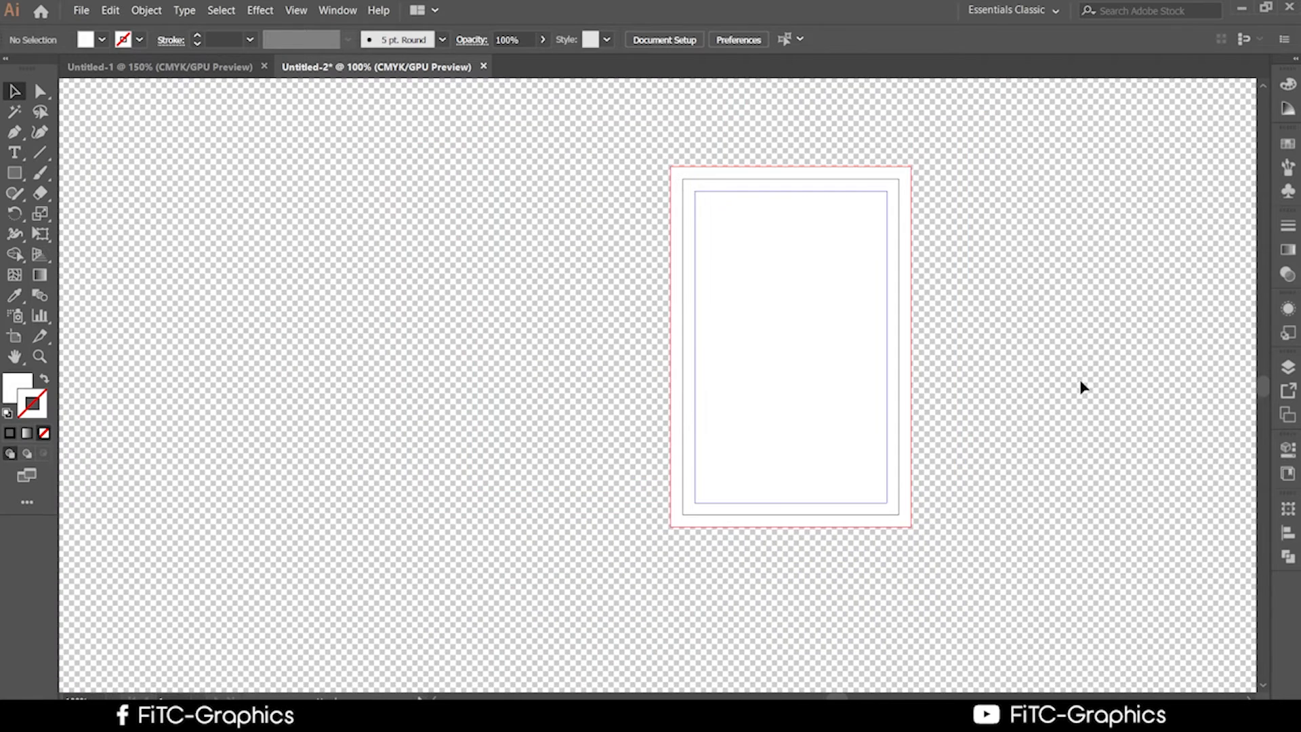
{"action": "scroll", "coordinate": [883, 395], "scroll_direction": "up", "scroll_amount": 1}
{"action": "scroll", "coordinate": [883, 395], "scroll_direction": "up", "scroll_amount": 1}
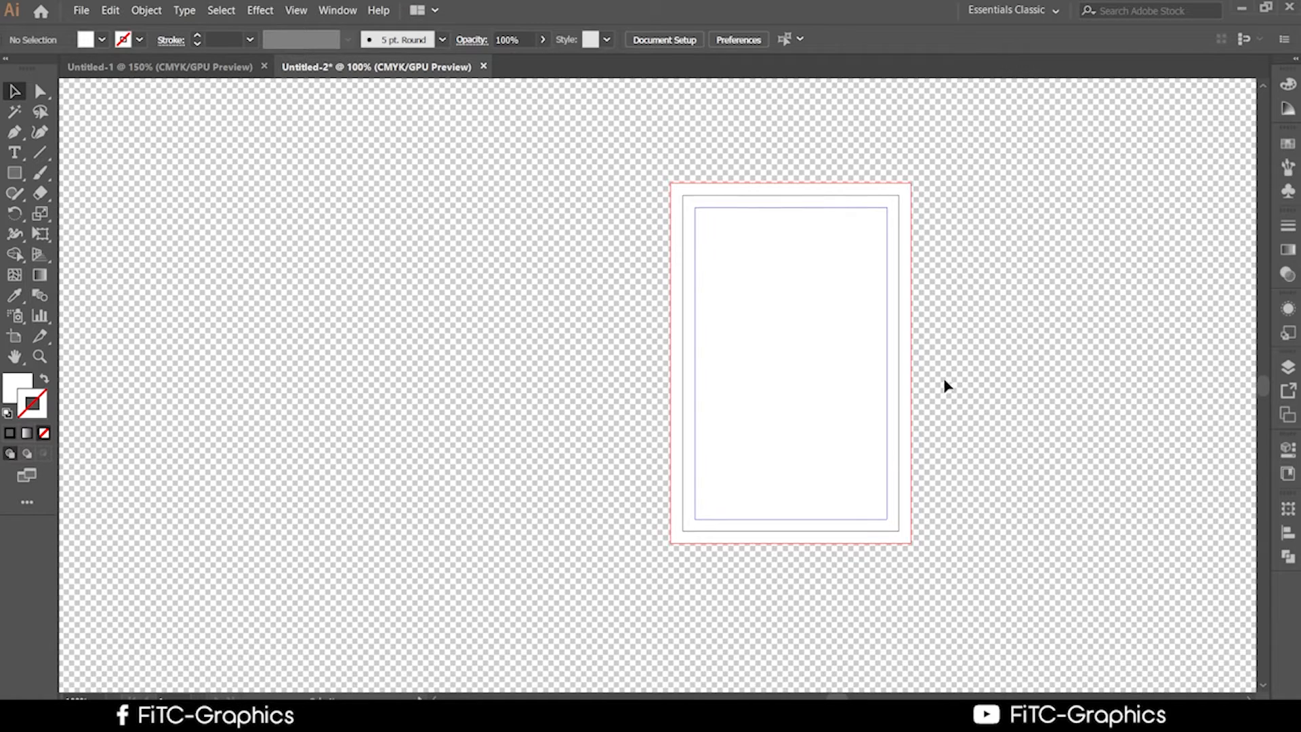
{"action": "scroll", "coordinate": [962, 366], "scroll_direction": "down", "scroll_amount": 1}
{"action": "left_click", "coordinate": [872, 387]}
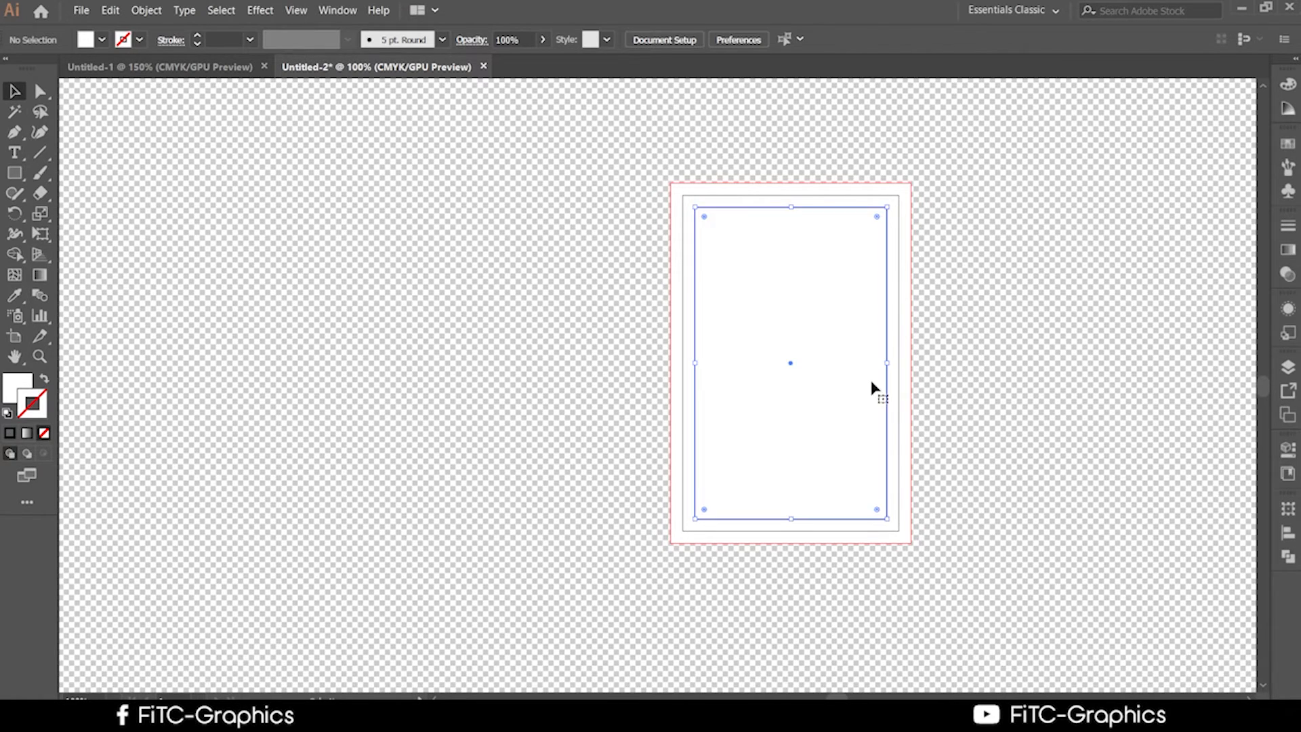
{"action": "left_click", "coordinate": [1025, 332]}
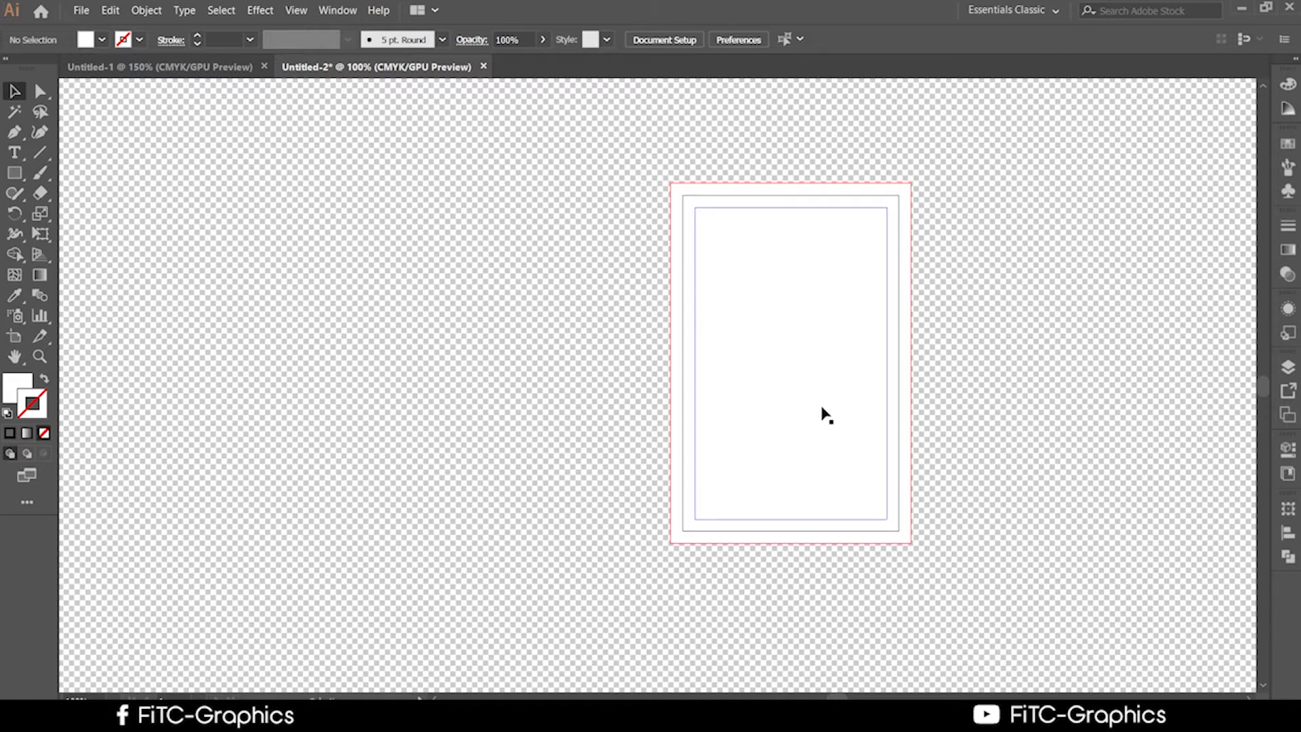
Pan the view and trial-move the inner rectangle off the artboard, then undo it.
{"action": "left_click", "coordinate": [778, 348]}
{"action": "left_click", "coordinate": [917, 314]}
{"action": "left_click_drag", "start_coordinate": [985, 492], "coordinate": [832, 378]}
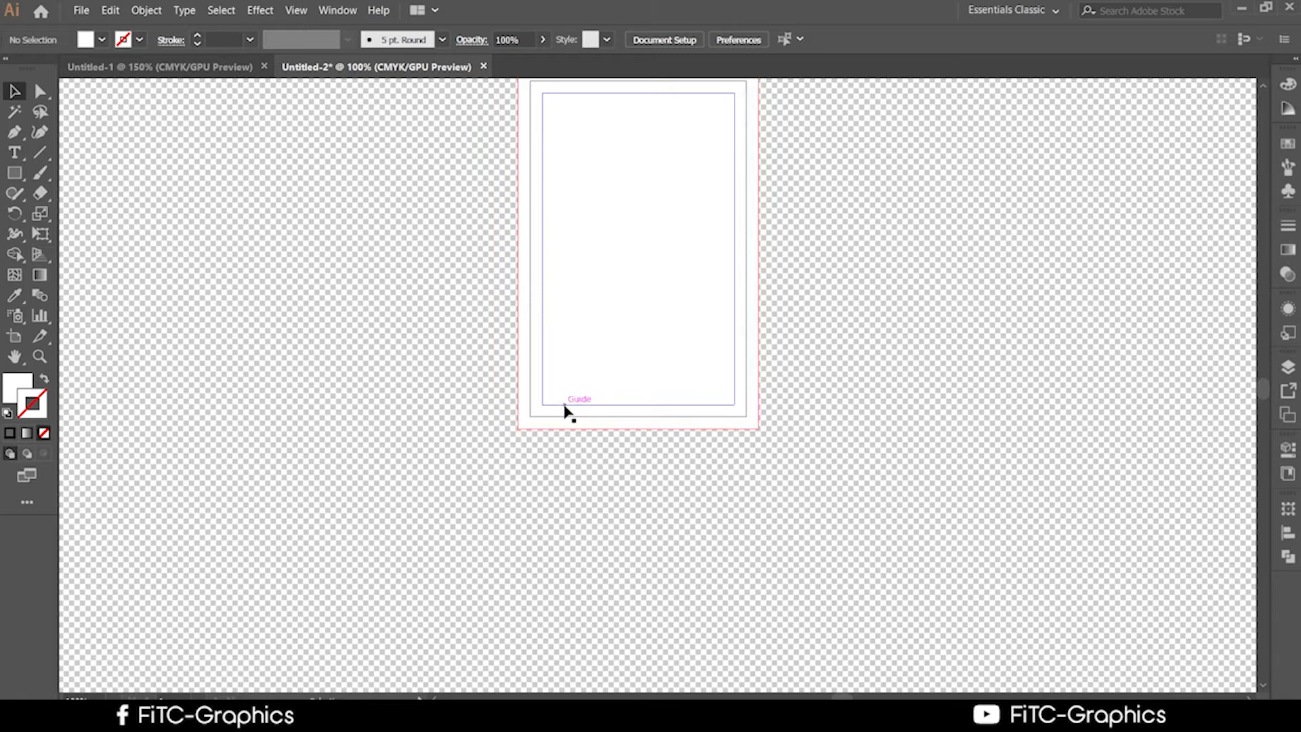
{"action": "scroll", "coordinate": [683, 567], "scroll_direction": "up", "scroll_amount": 1}
{"action": "scroll", "coordinate": [691, 576], "scroll_direction": "up", "scroll_amount": 5}
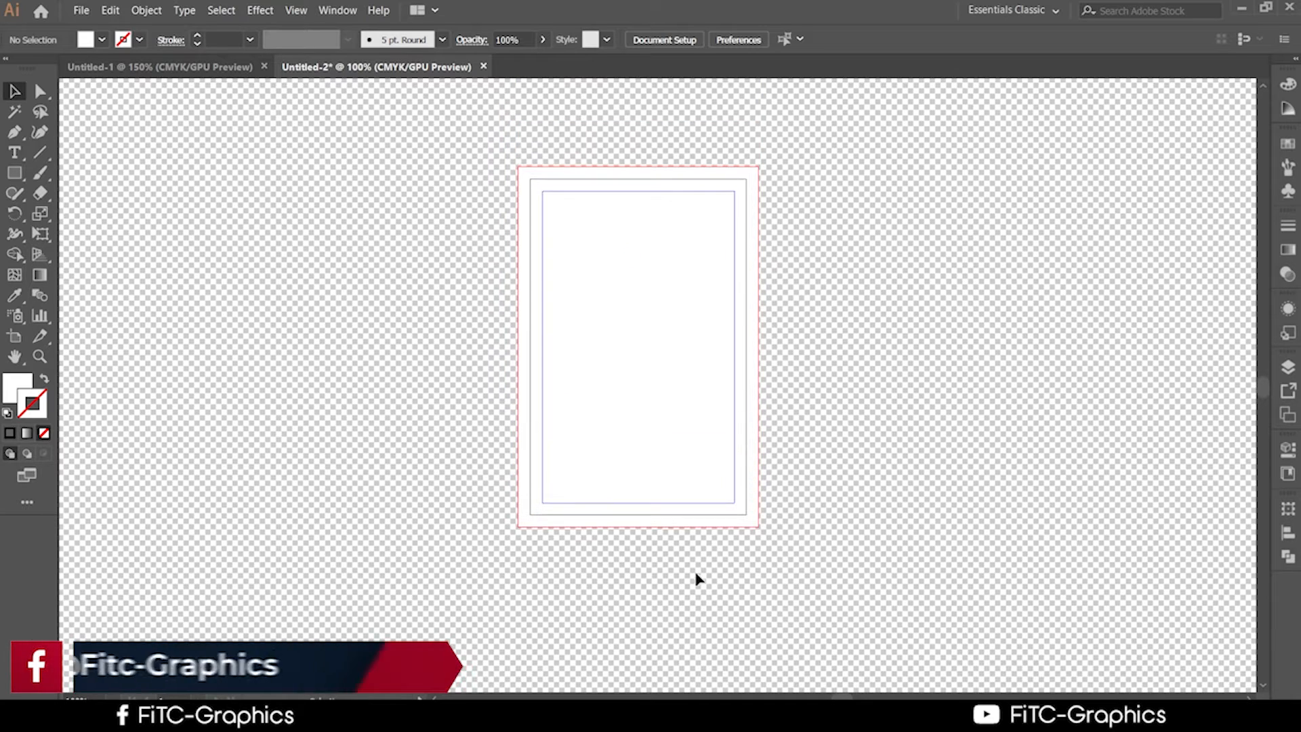
{"action": "scroll", "coordinate": [706, 391], "scroll_direction": "up", "scroll_amount": 3}
{"action": "left_click_drag", "start_coordinate": [706, 391], "coordinate": [895, 413]}
{"action": "key", "text": "ctrl+z"}
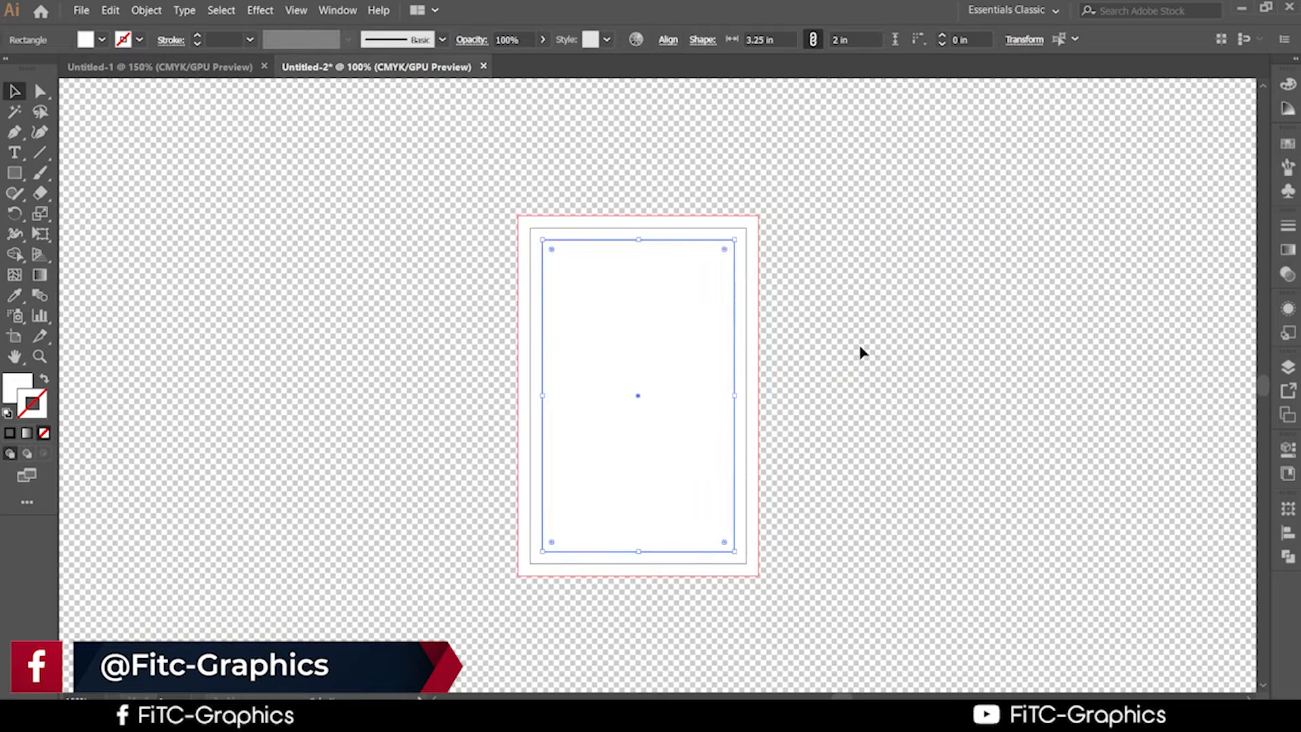
Lock the margin guides and show the Layers panel listing Layer 1.
{"action": "right_click", "coordinate": [859, 350]}
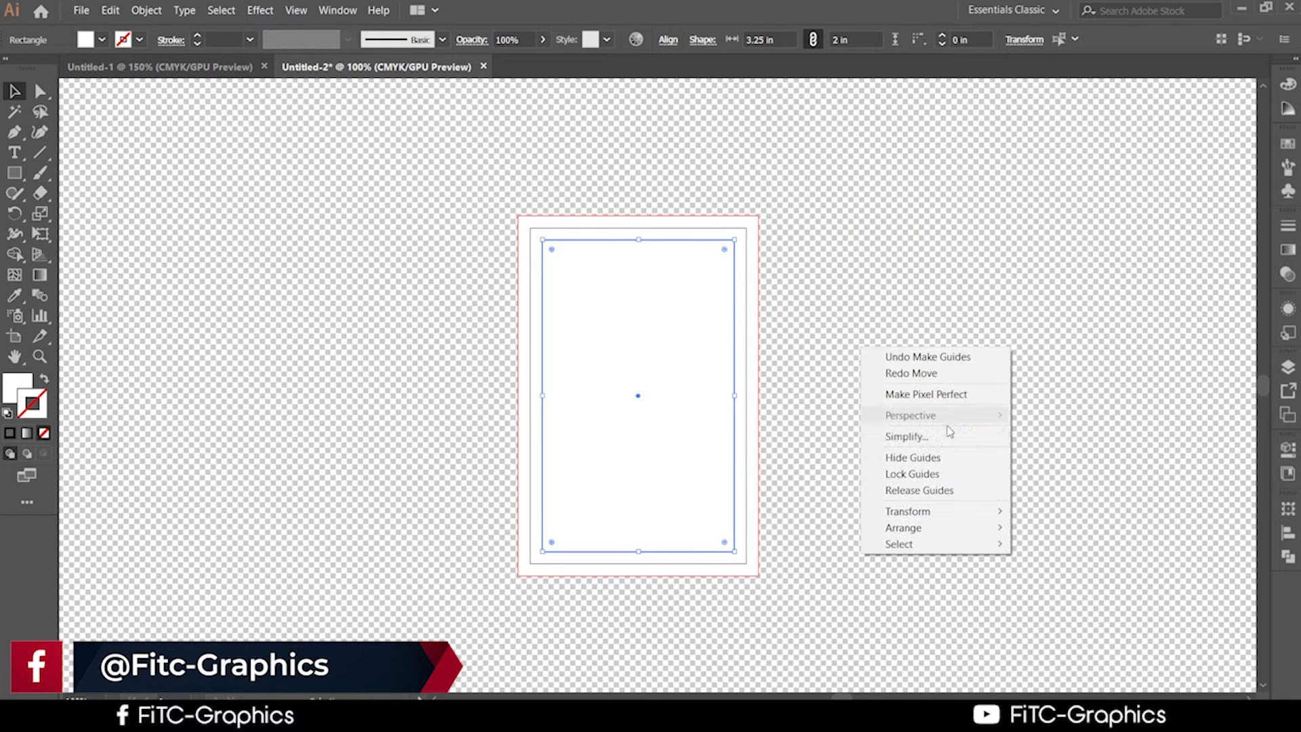
{"action": "left_click", "coordinate": [922, 478]}
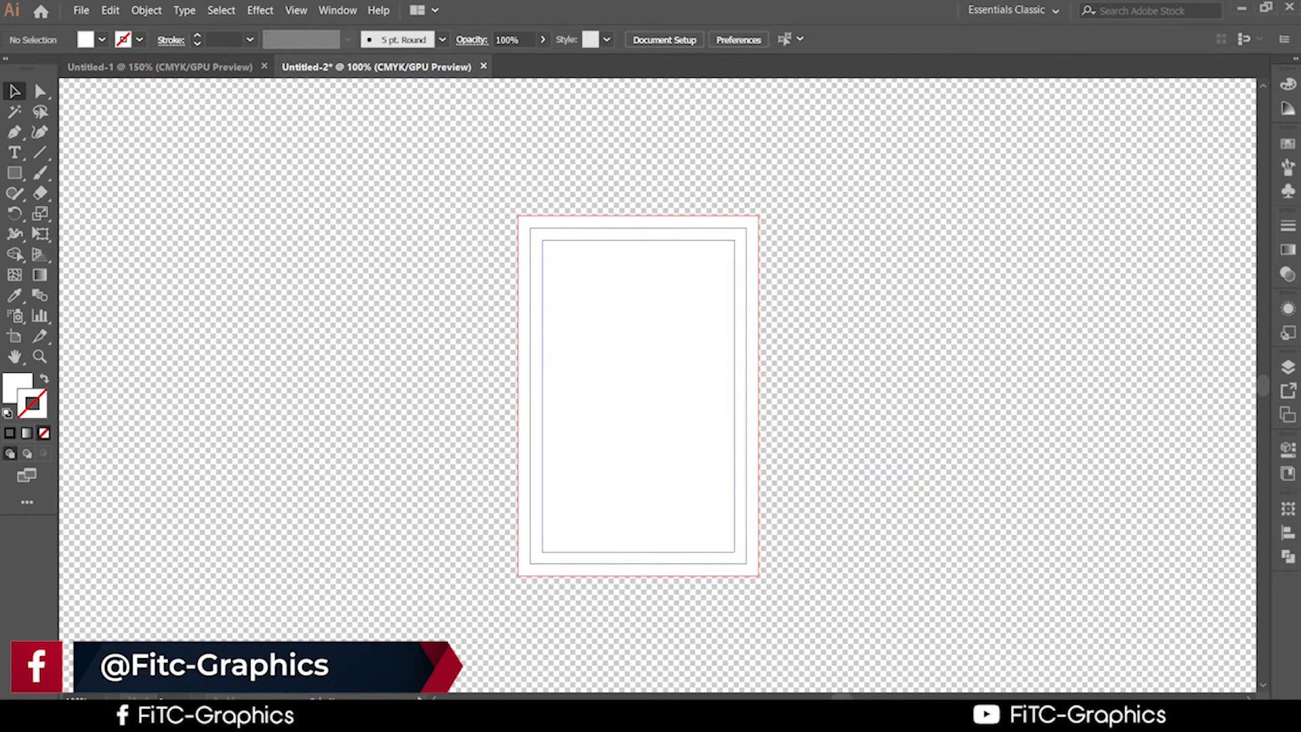
{"action": "left_click", "coordinate": [1288, 368]}
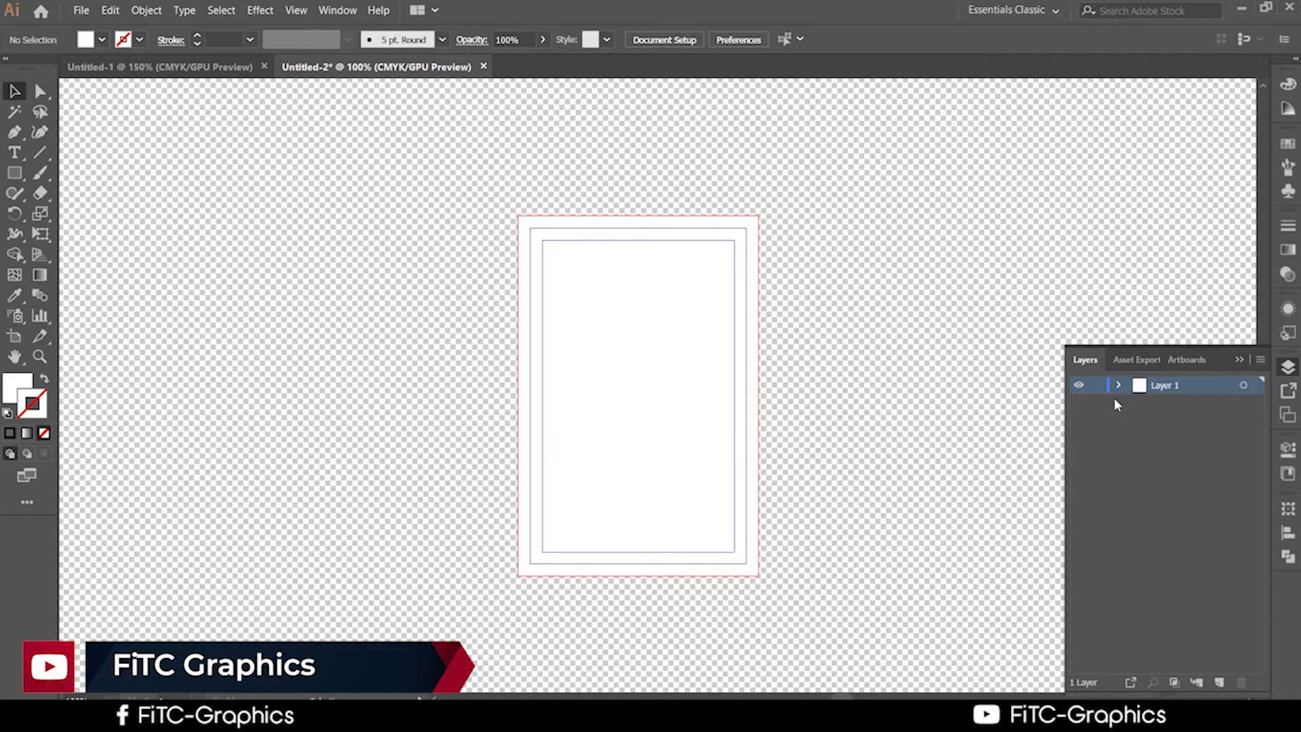
Trial-rotate the white card rectangle slightly, then undo the rotation.
{"action": "right_click", "coordinate": [410, 326]}
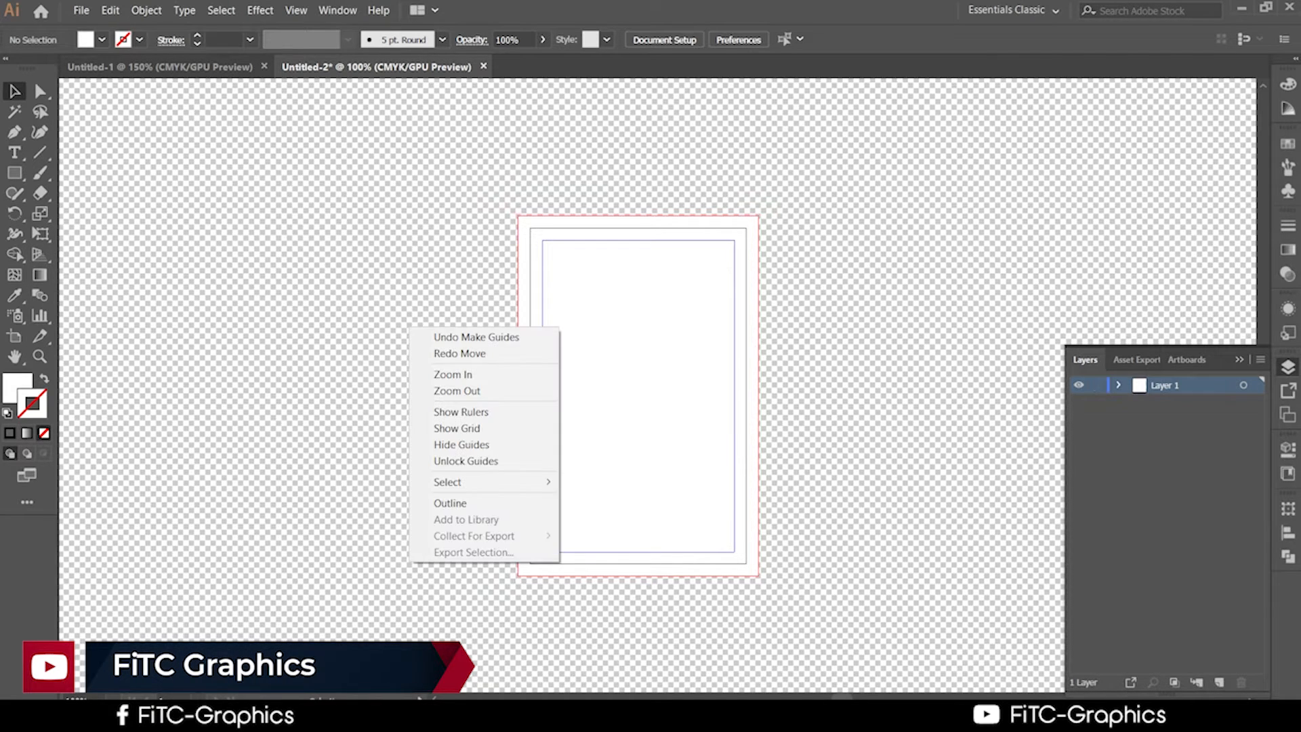
{"action": "left_click", "coordinate": [840, 311]}
{"action": "left_click", "coordinate": [637, 358]}
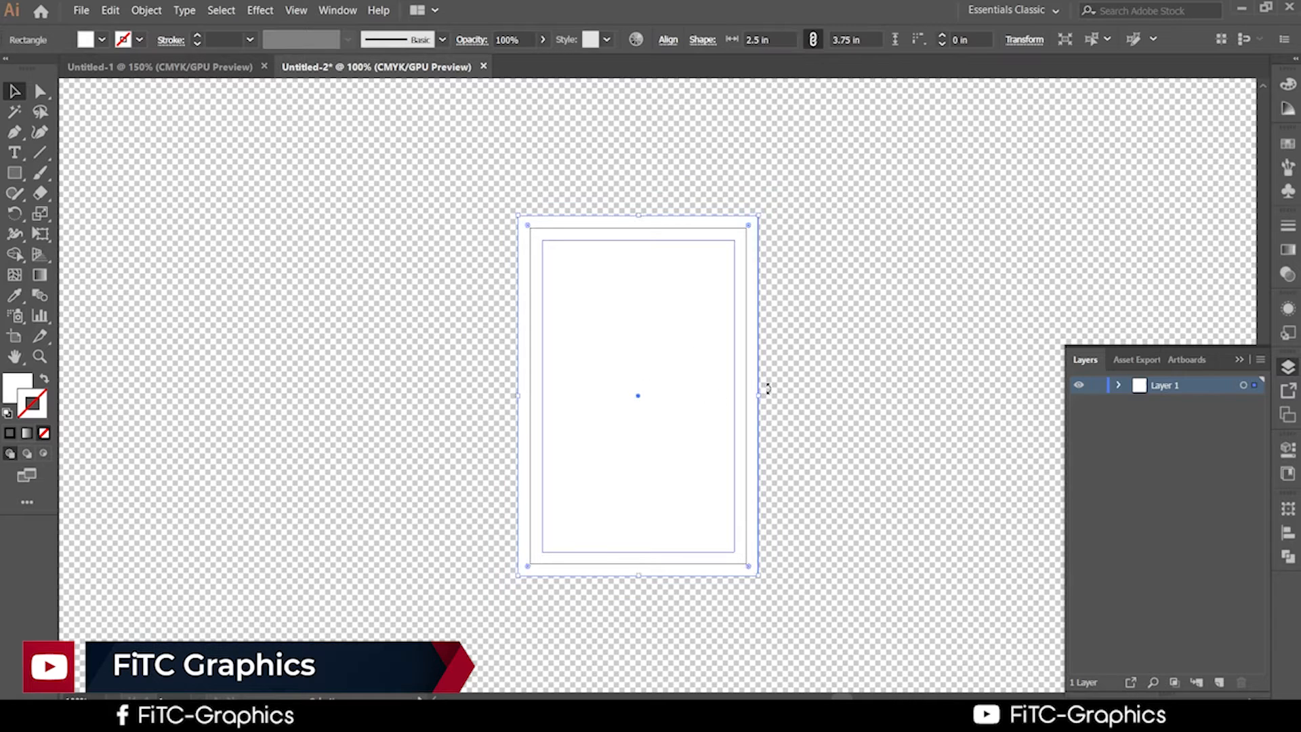
{"action": "left_click_drag", "start_coordinate": [767, 388], "coordinate": [758, 408]}
{"action": "key", "text": "ctrl+z"}
{"action": "left_click", "coordinate": [766, 411]}
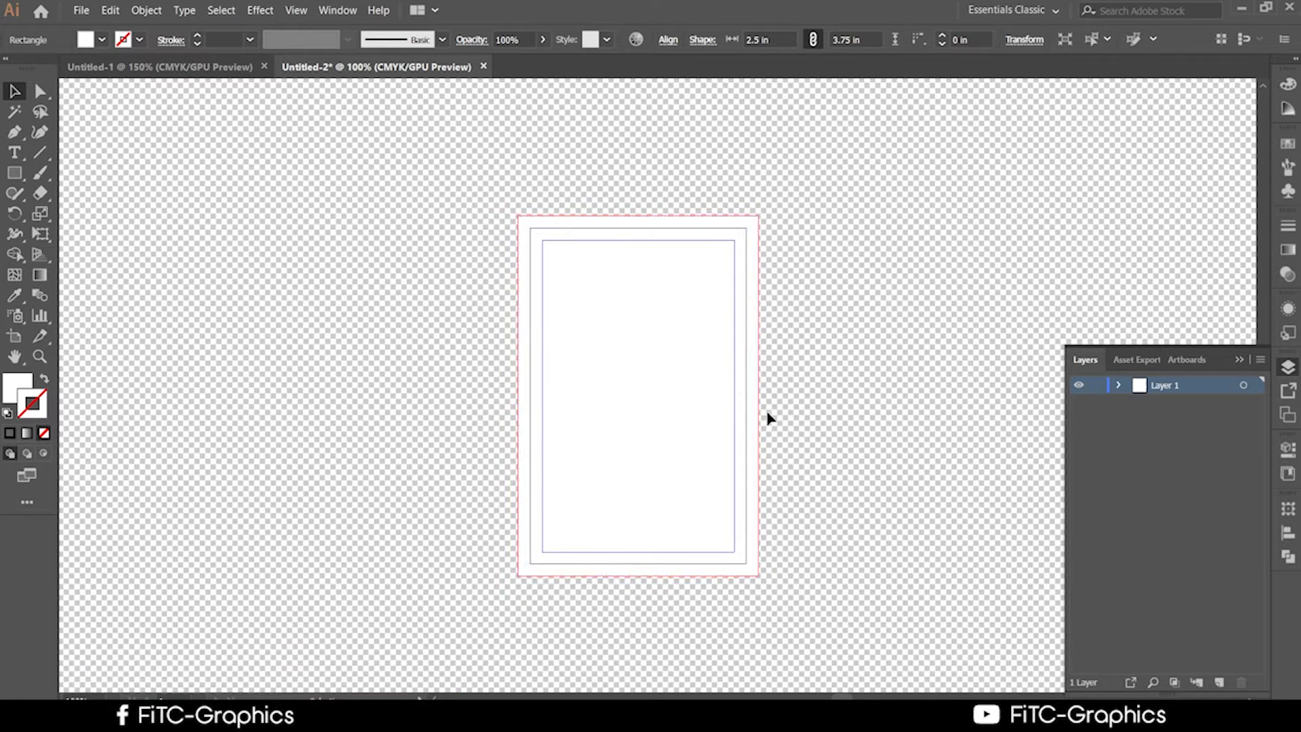
Zoom and pan around the card, selecting and deselecting the white rectangle.
{"action": "scroll", "coordinate": [744, 384], "scroll_direction": "up", "scroll_amount": 3}
{"action": "scroll", "coordinate": [778, 400], "scroll_direction": "down", "scroll_amount": 3}
{"action": "left_click_drag", "start_coordinate": [776, 326], "coordinate": [709, 306]}
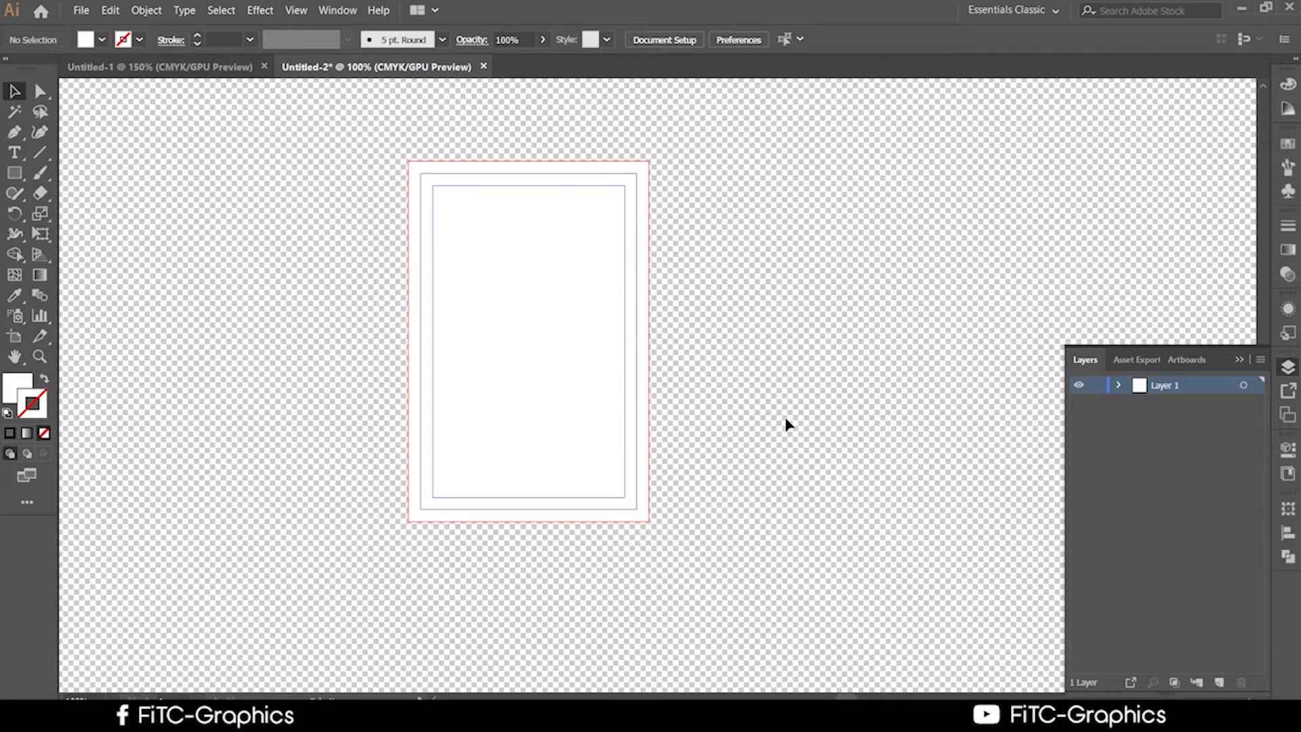
{"action": "scroll", "coordinate": [712, 429], "scroll_direction": "up", "scroll_amount": 2}
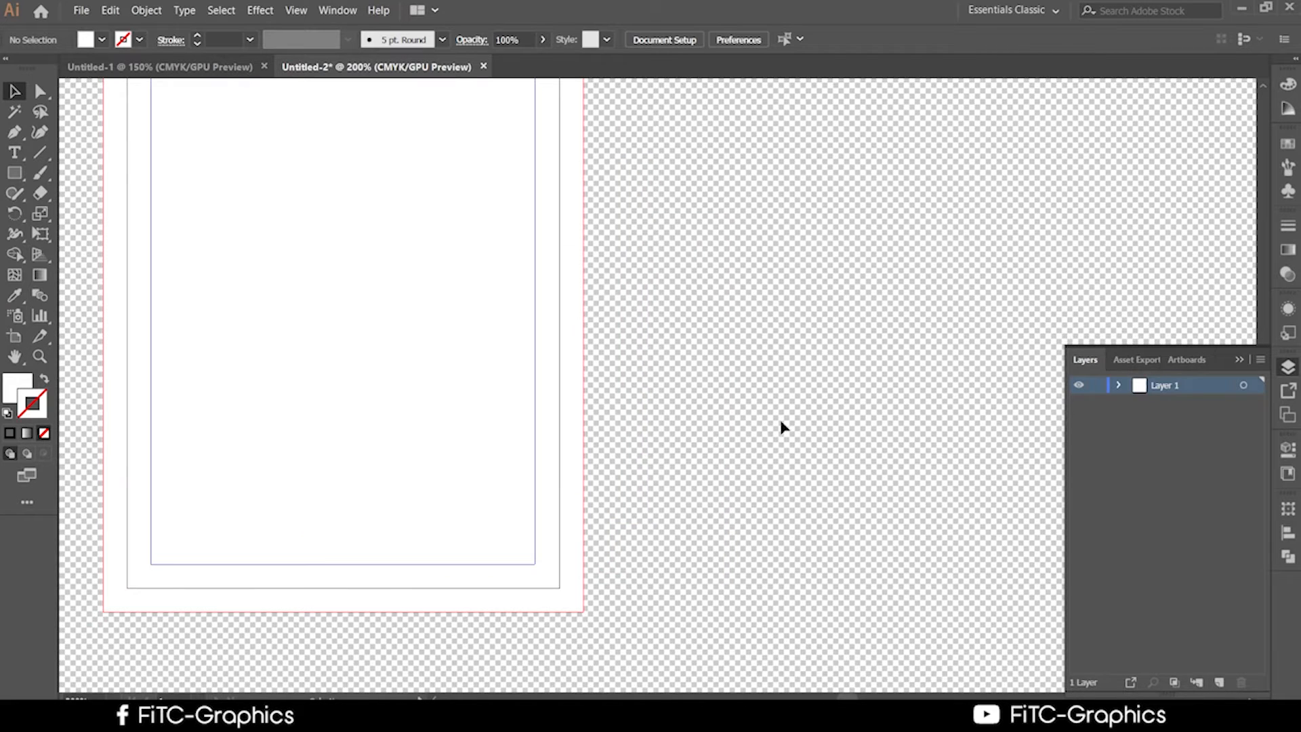
{"action": "left_click_drag", "start_coordinate": [783, 438], "coordinate": [958, 516]}
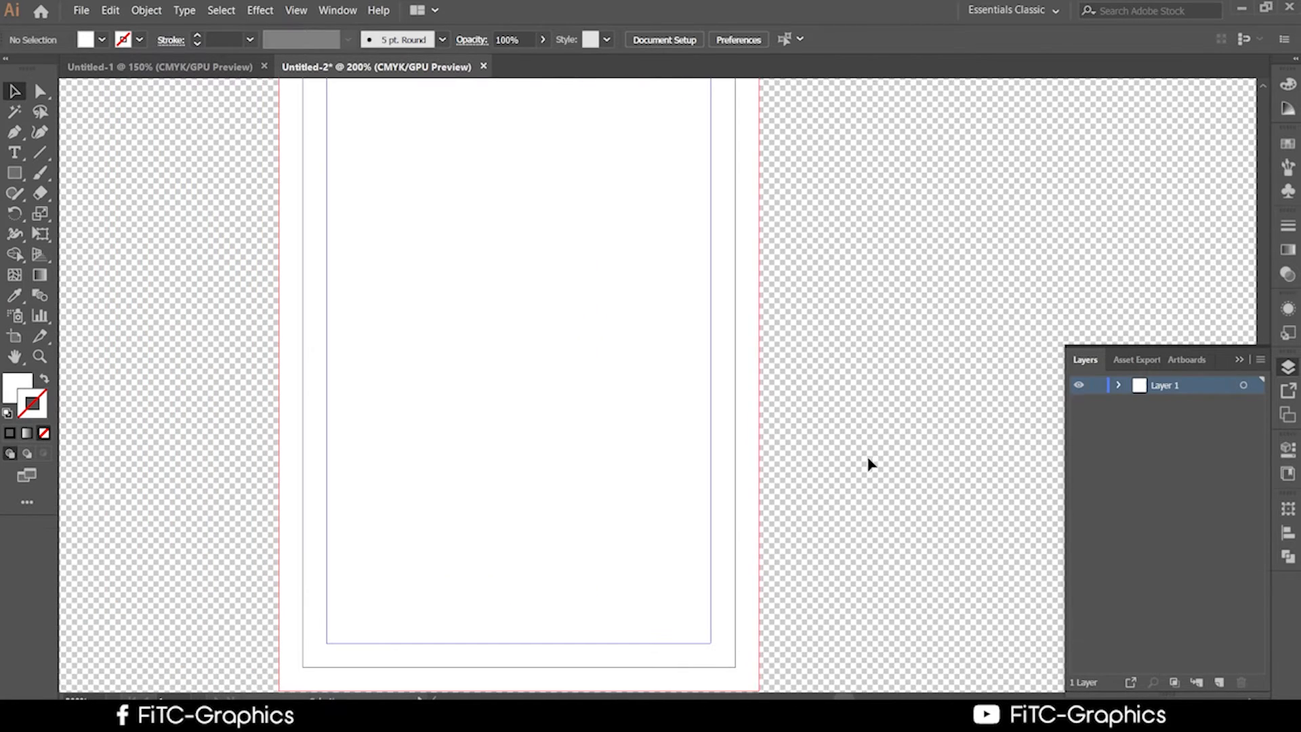
{"action": "scroll", "coordinate": [794, 433], "scroll_direction": "down", "scroll_amount": 2}
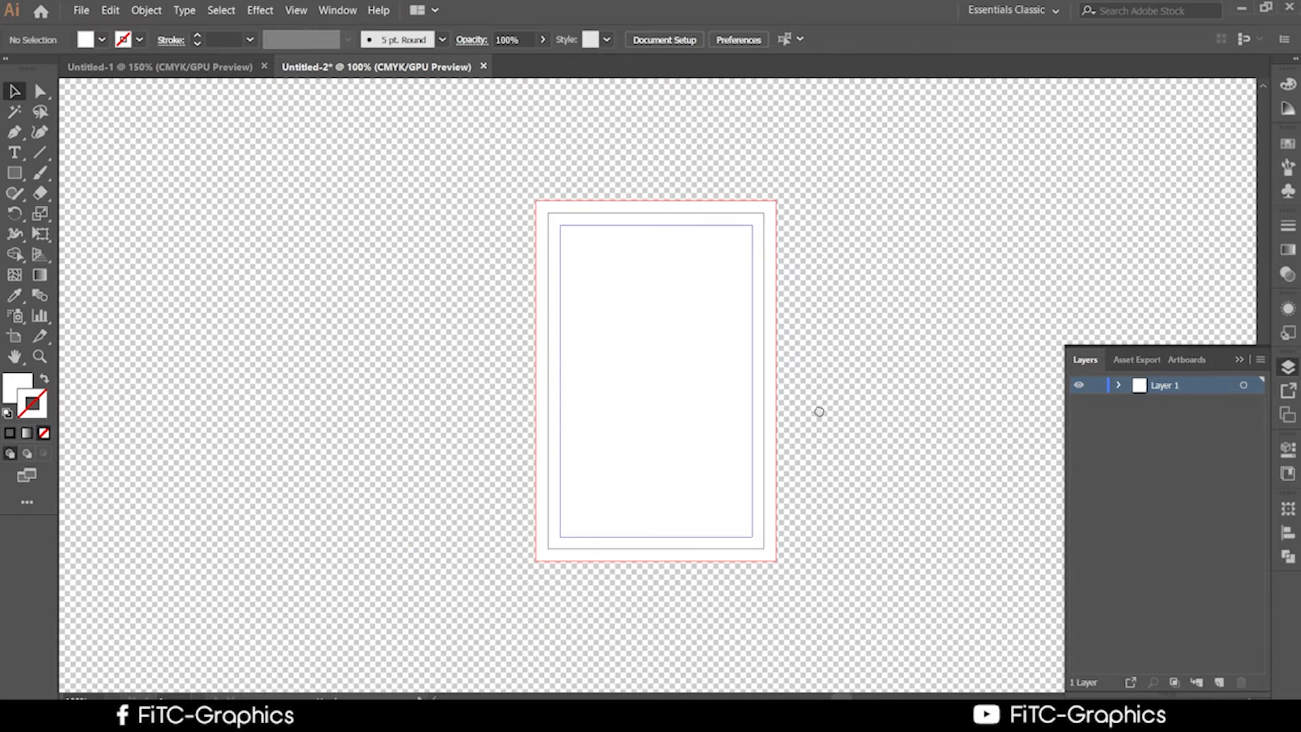
{"action": "left_click_drag", "start_coordinate": [819, 409], "coordinate": [793, 360]}
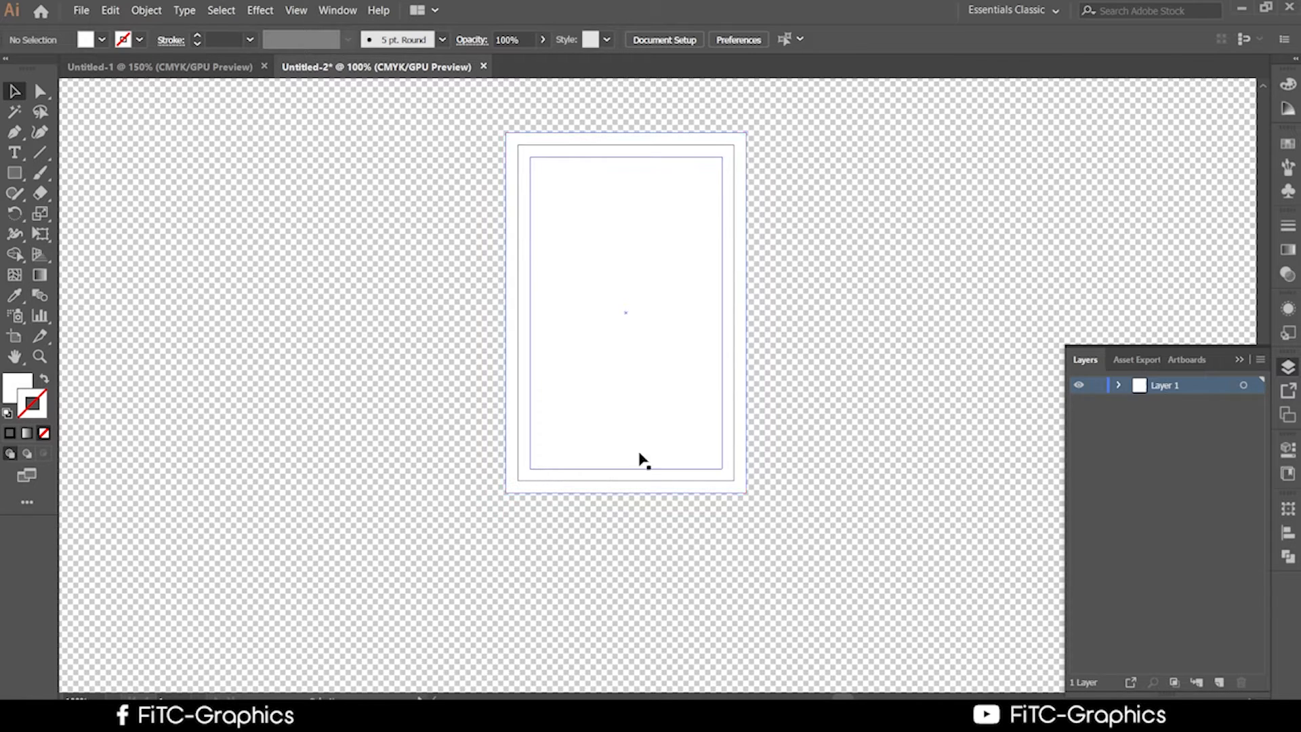
{"action": "scroll", "coordinate": [729, 474], "scroll_direction": "up", "scroll_amount": 3}
{"action": "left_click", "coordinate": [691, 415]}
{"action": "left_click", "coordinate": [813, 434]}
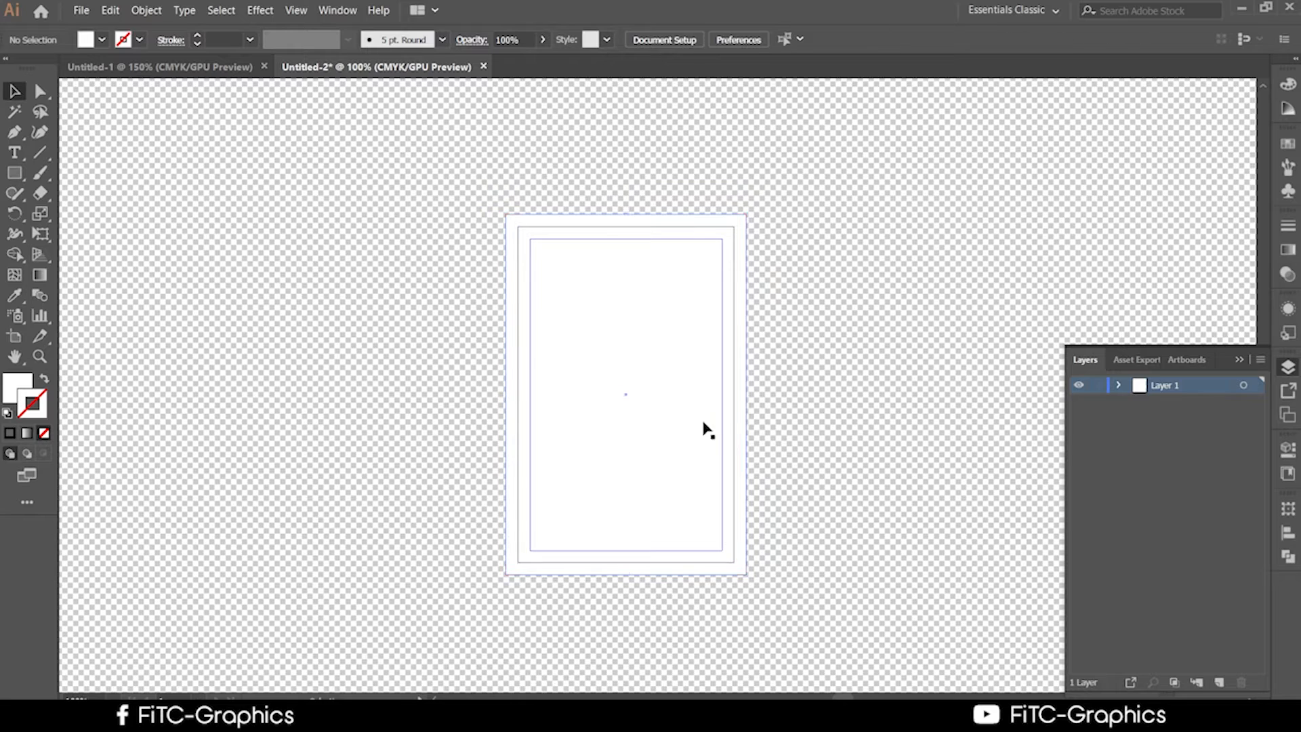
{"action": "left_click", "coordinate": [735, 433]}
{"action": "left_click", "coordinate": [786, 442]}
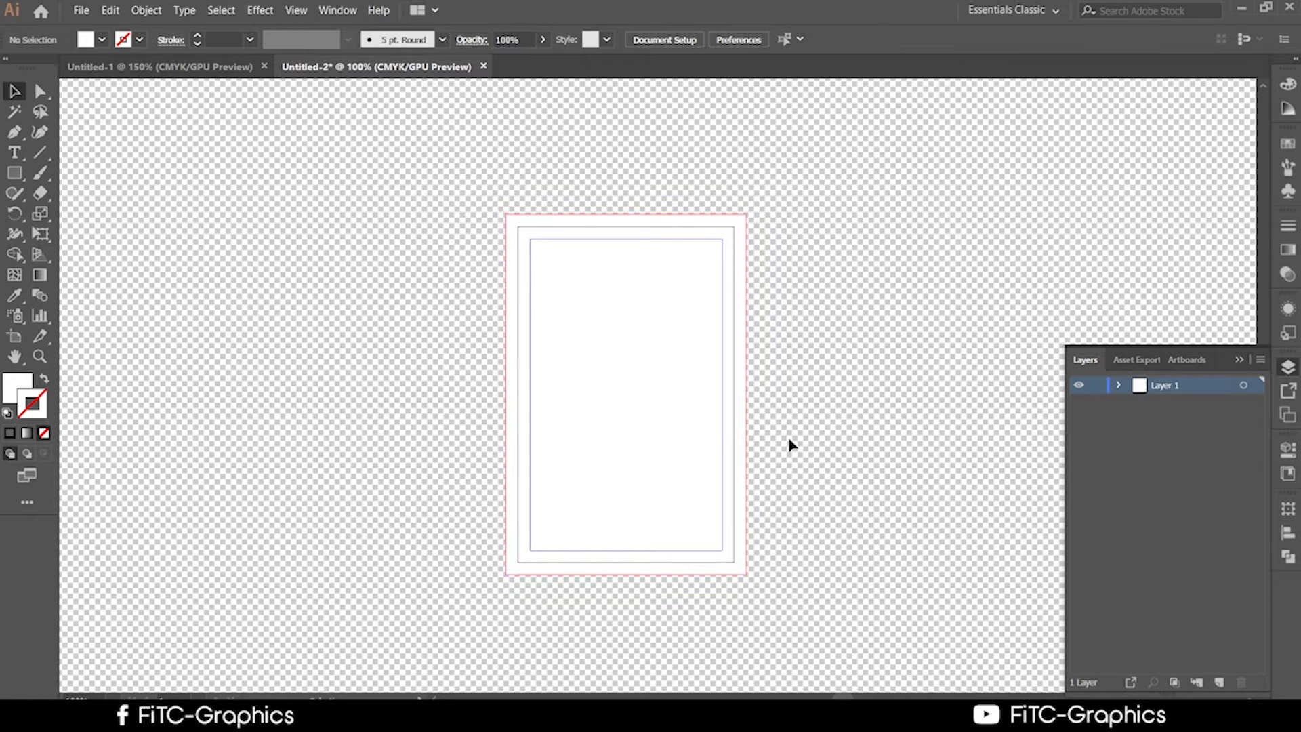
Return to Chrome's Google image results for 'id card size'.
{"action": "scroll", "coordinate": [786, 441], "scroll_direction": "down", "scroll_amount": 1}
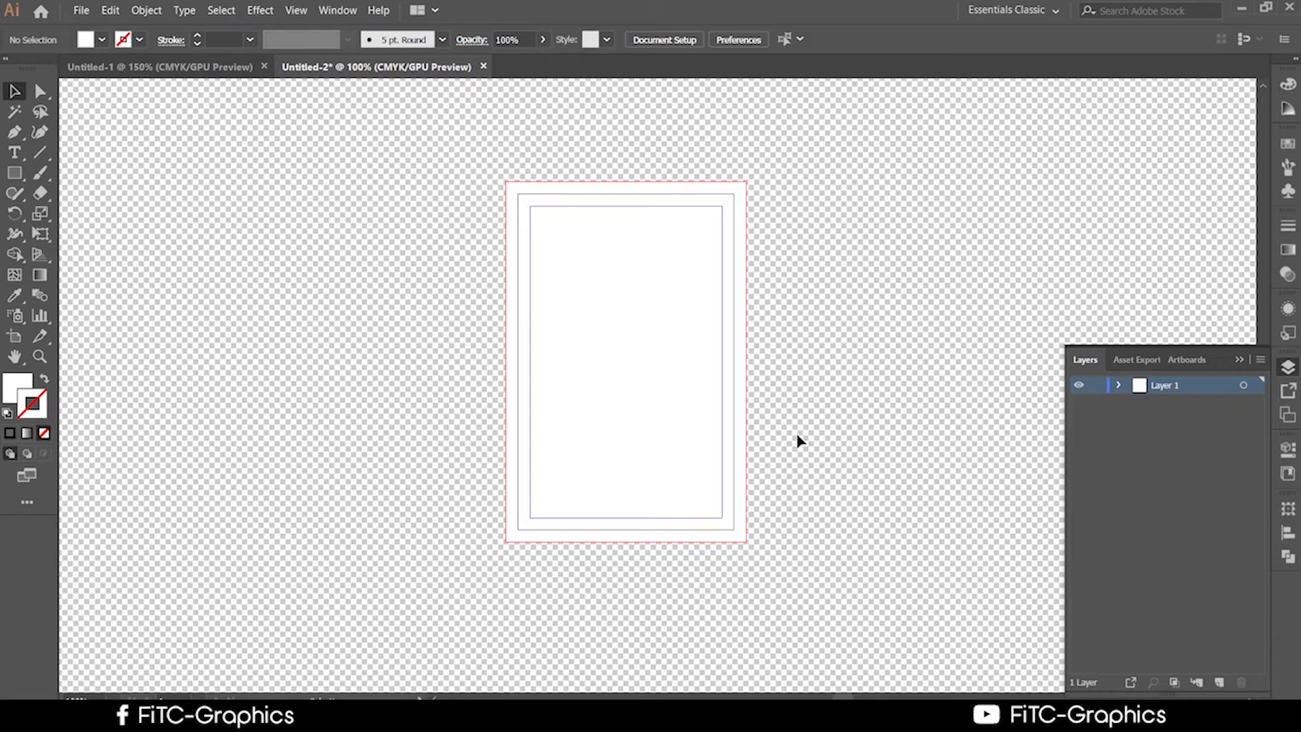
{"action": "scroll", "coordinate": [755, 459], "scroll_direction": "down", "scroll_amount": 2}
{"action": "scroll", "coordinate": [450, 633], "scroll_direction": "down", "scroll_amount": 2}
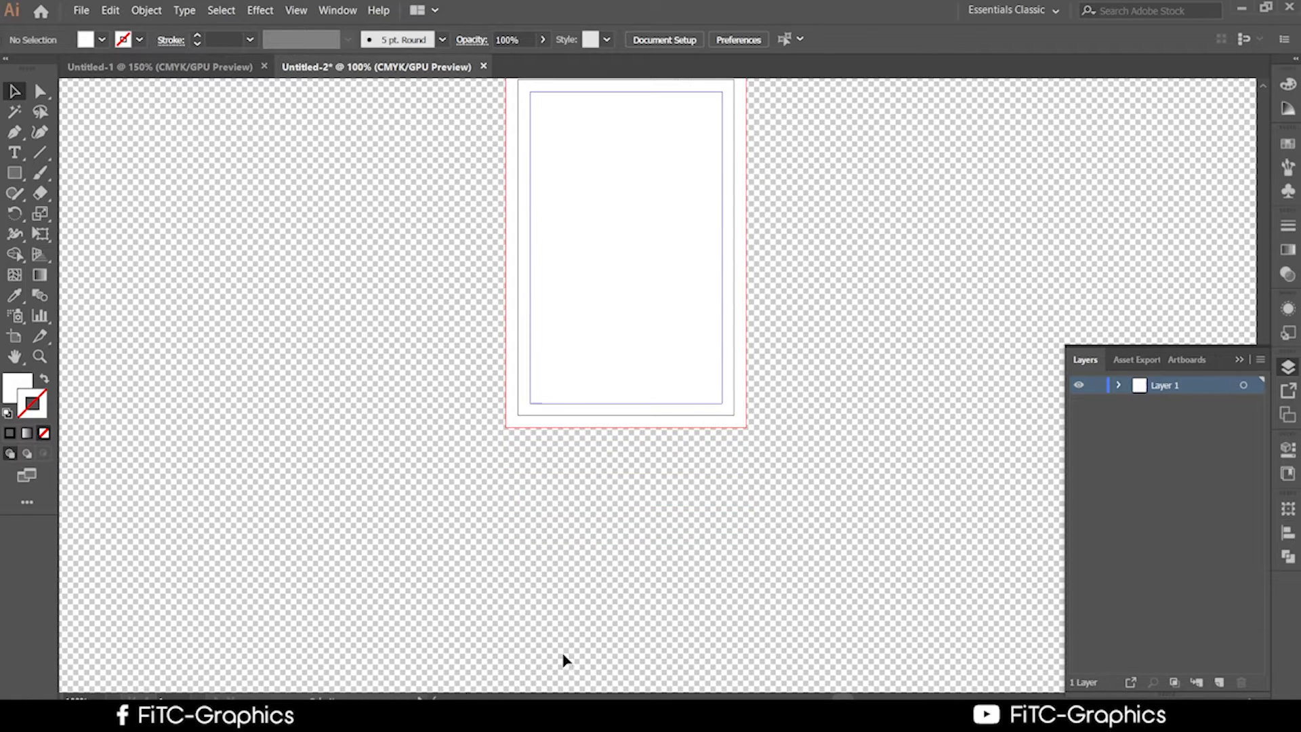
{"action": "scroll", "coordinate": [697, 590], "scroll_direction": "up", "scroll_amount": 2}
{"action": "scroll", "coordinate": [699, 589], "scroll_direction": "up", "scroll_amount": 1}
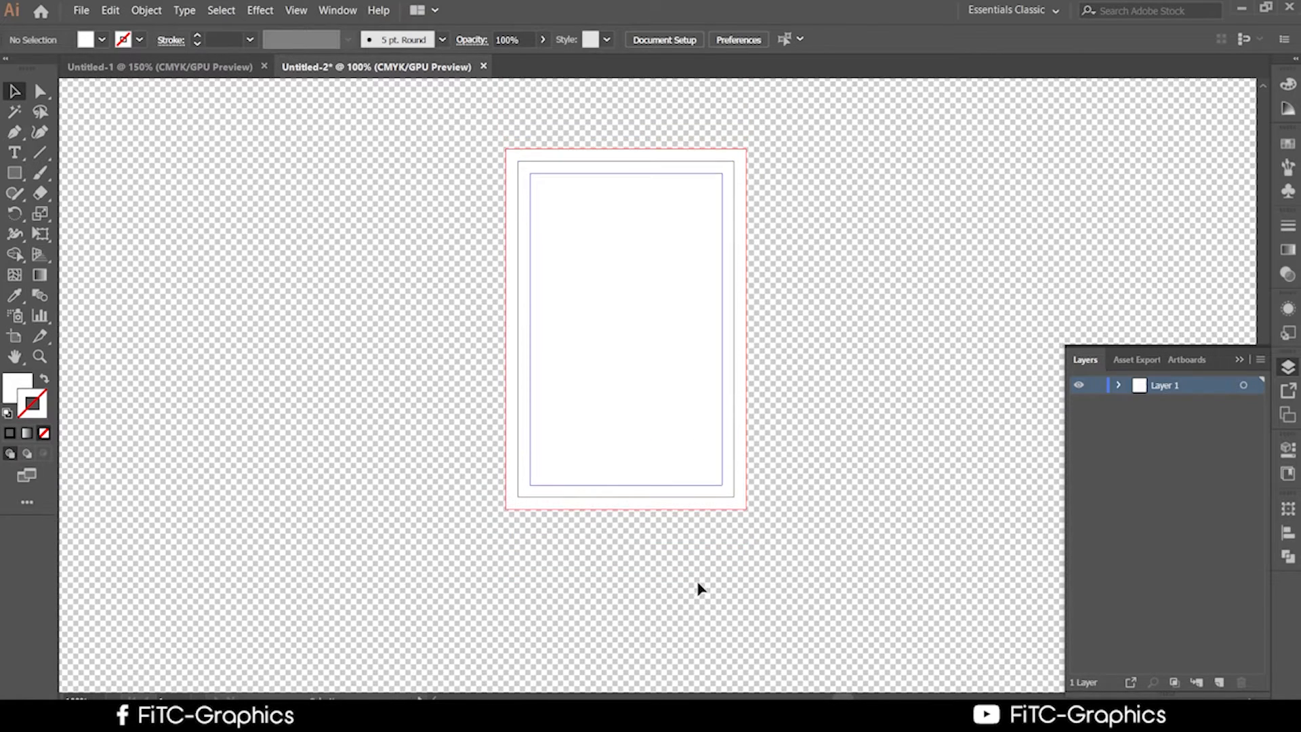
{"action": "scroll", "coordinate": [700, 588], "scroll_direction": "down", "scroll_amount": 1}
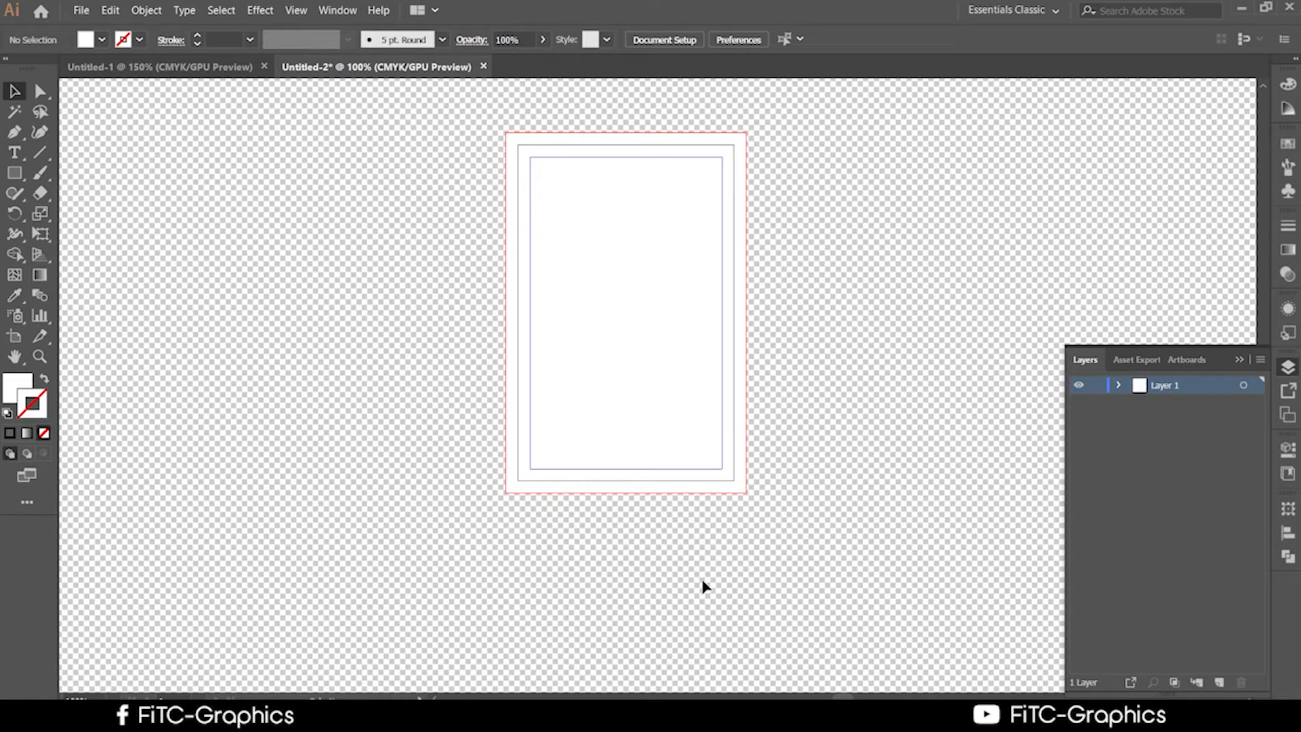
{"action": "scroll", "coordinate": [703, 587], "scroll_direction": "down", "scroll_amount": 2}
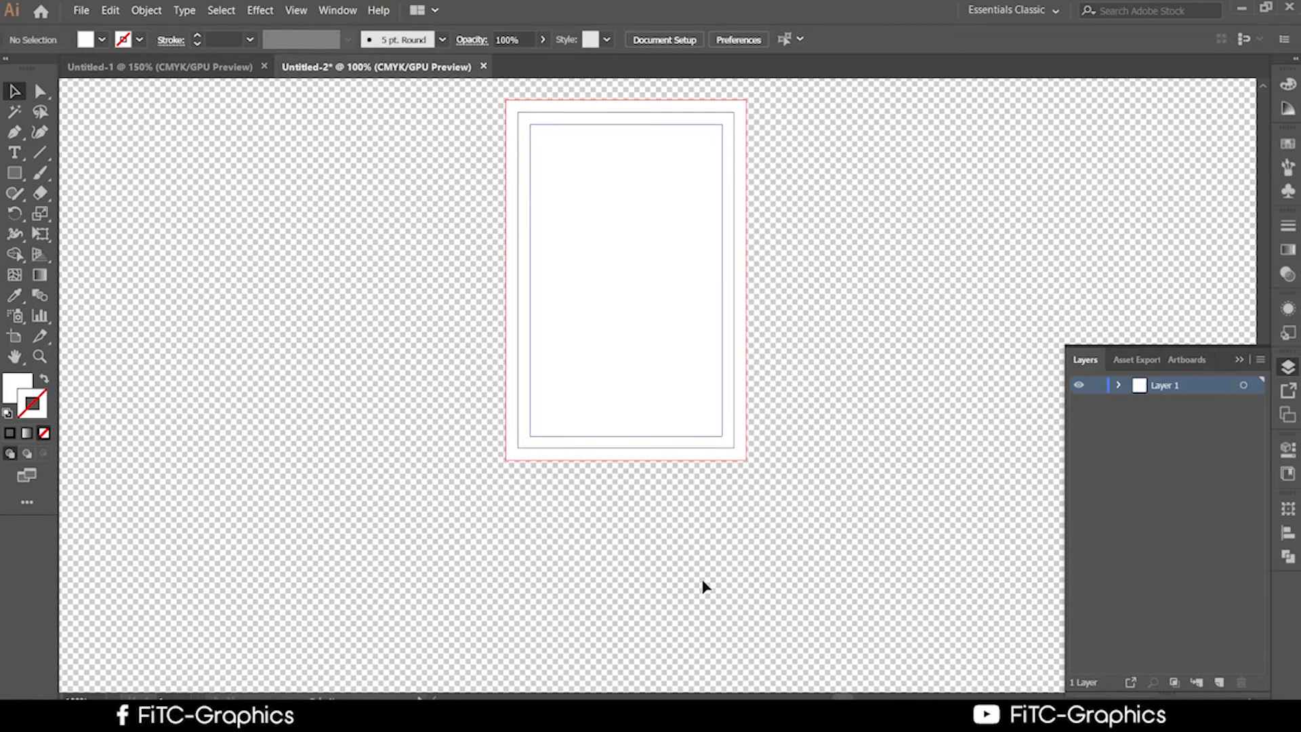
{"action": "scroll", "coordinate": [705, 587], "scroll_direction": "up", "scroll_amount": 1}
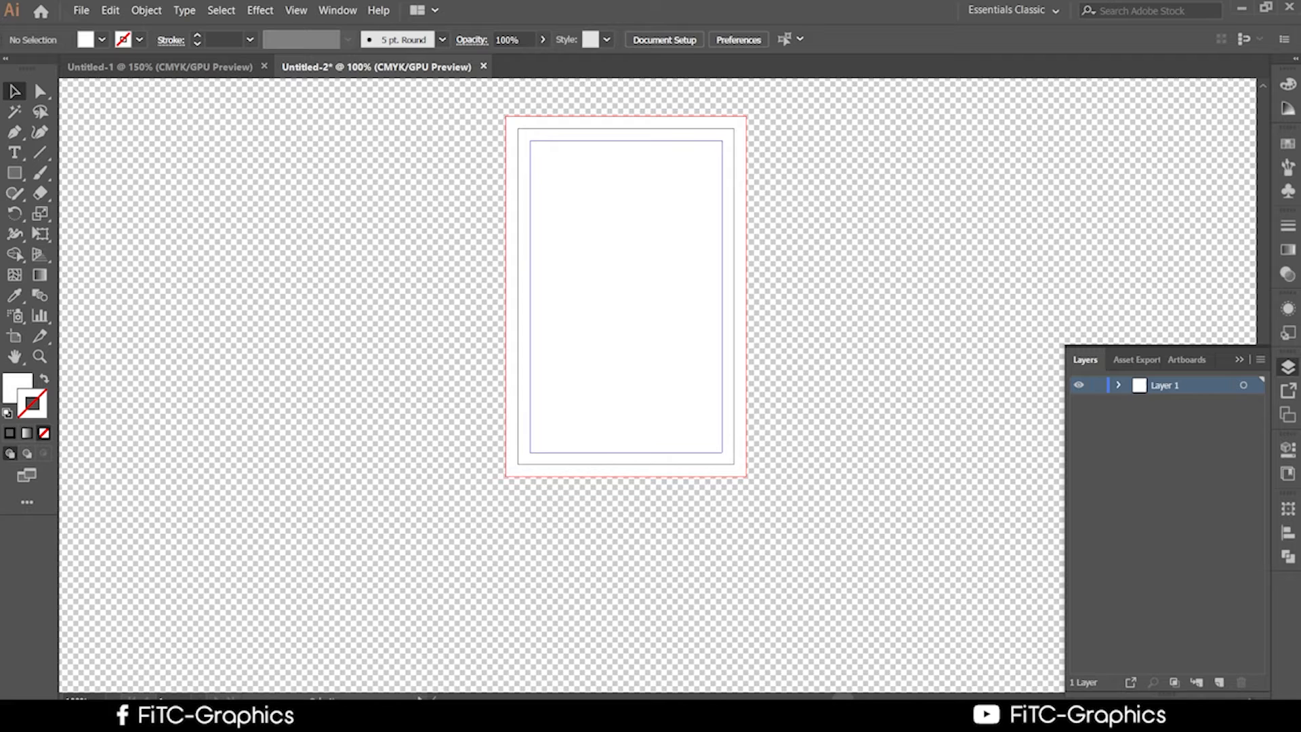
{"action": "left_click", "coordinate": [455, 716]}
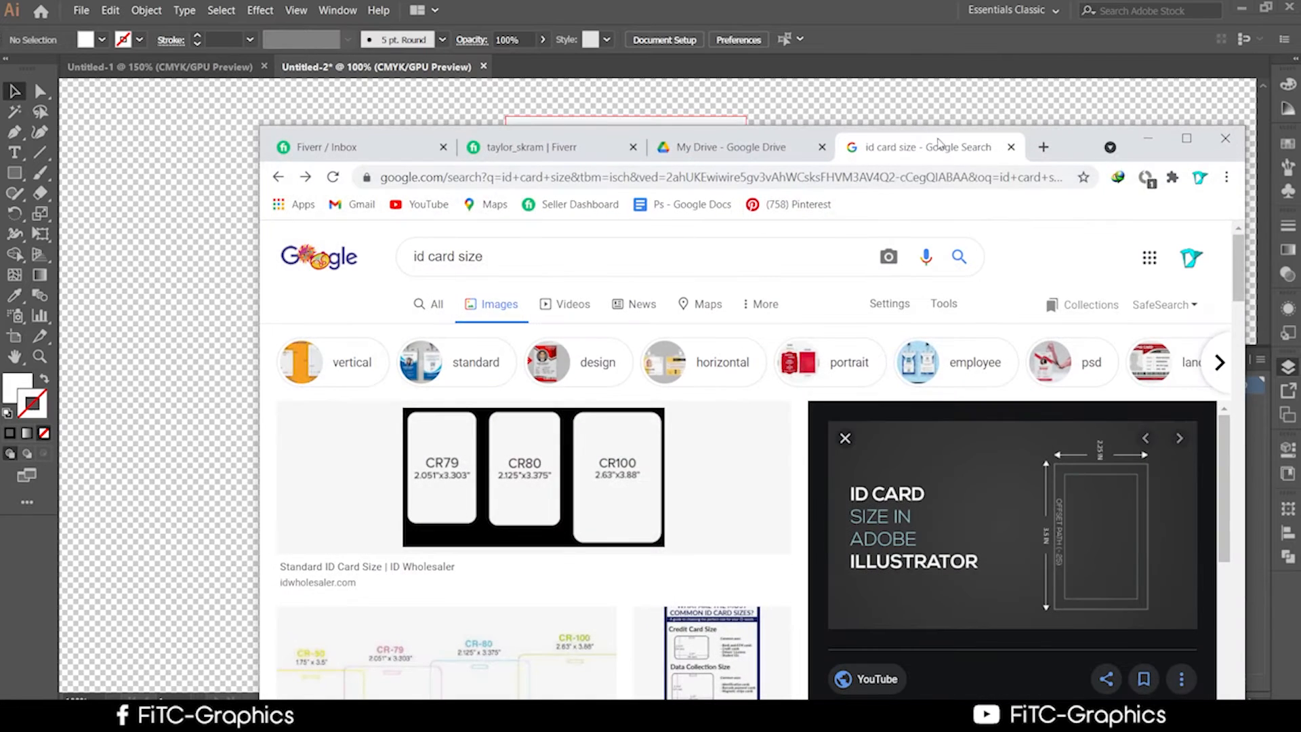
Search Google Images for 'id card 99design' in a maximized browser window.
{"action": "left_click", "coordinate": [517, 264]}
{"action": "key", "text": "BackSpace"}
{"action": "key", "text": "BackSpace"}
{"action": "key", "text": "BackSpace"}
{"action": "key", "text": "BackSpace"}
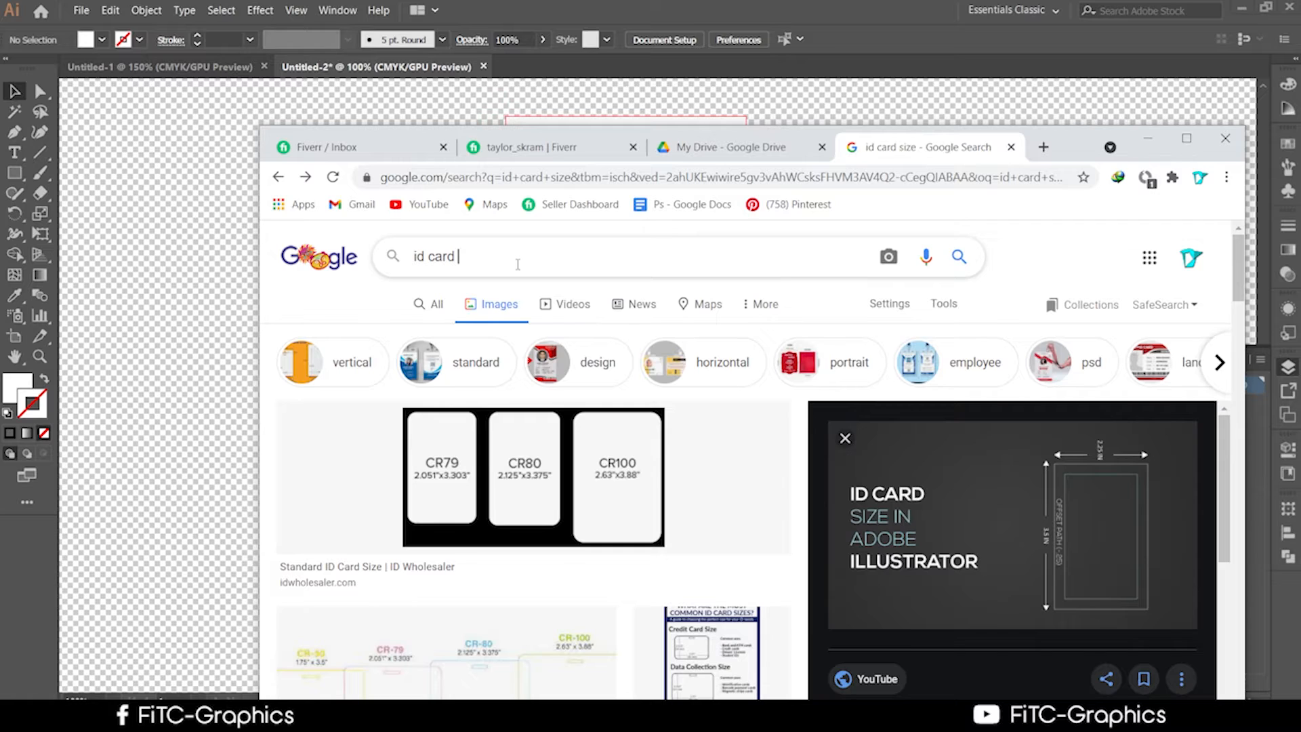
{"action": "type", "text": "99design"}
{"action": "key", "text": "Return"}
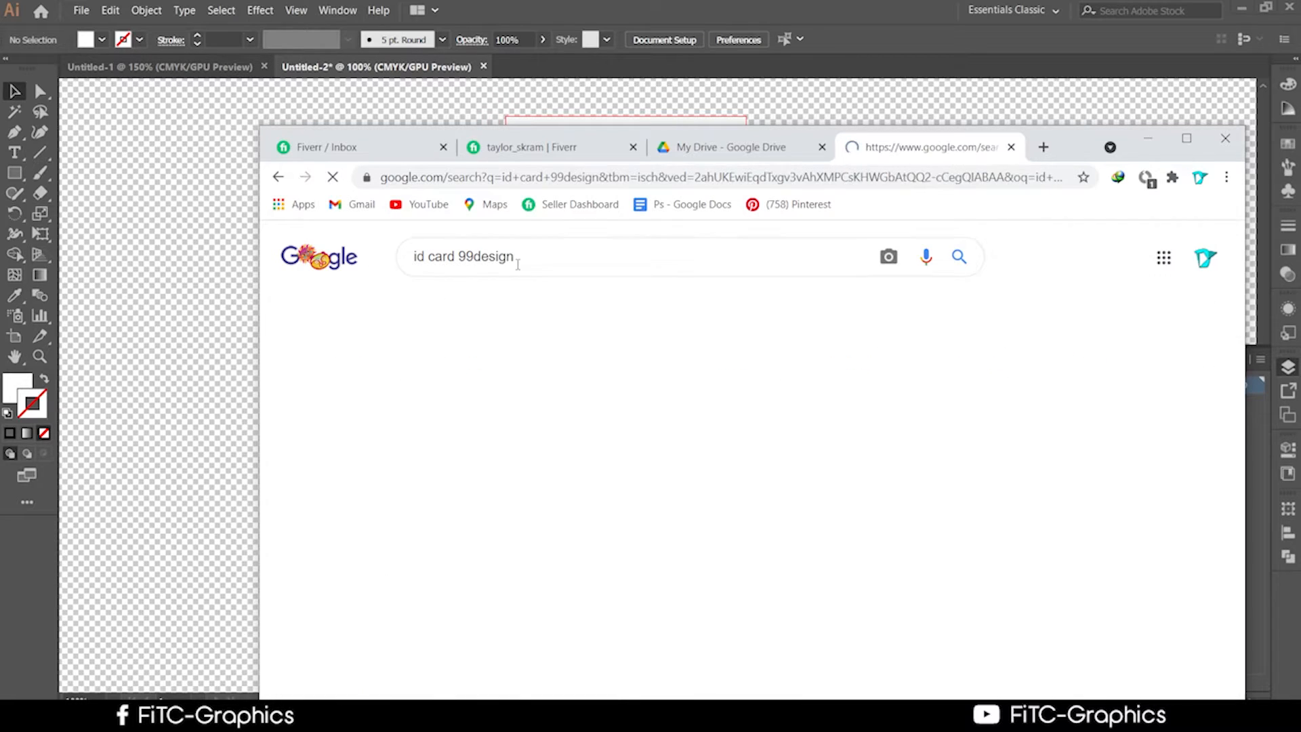
{"action": "left_click", "coordinate": [1186, 138]}
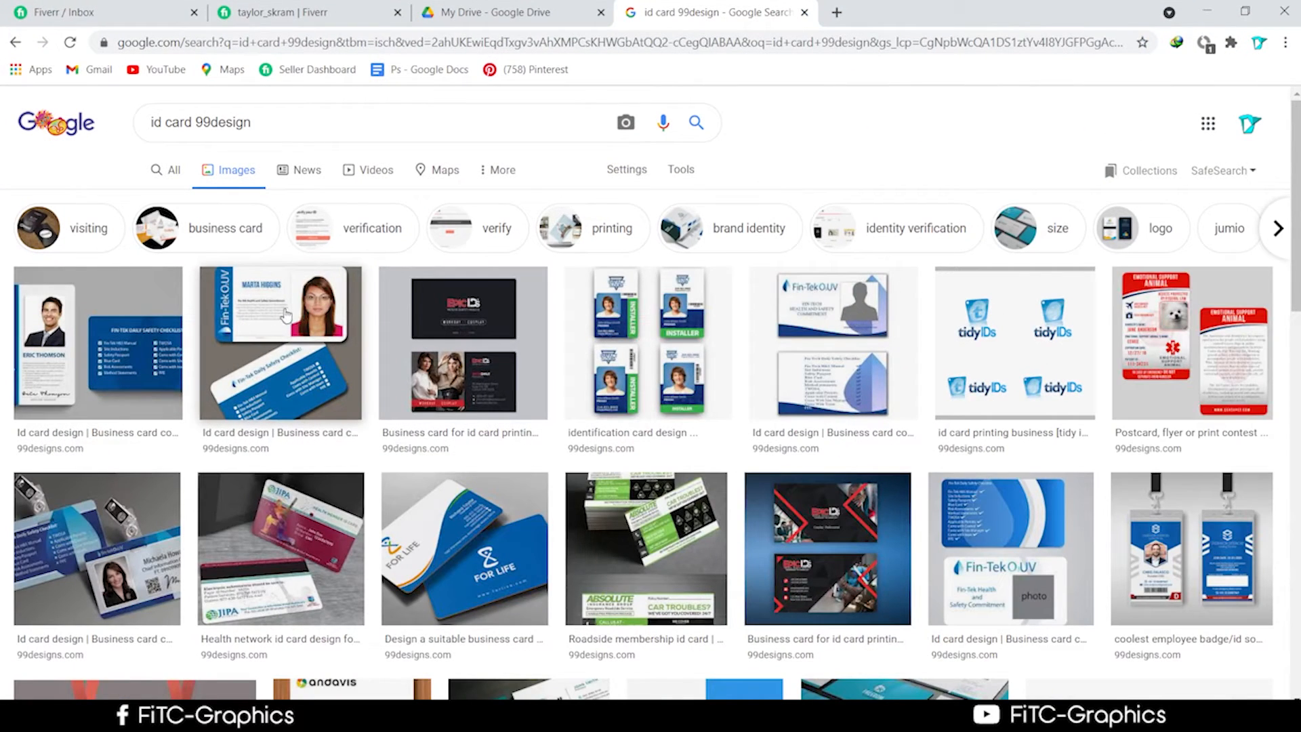
Preview the Impact Floors identification card design and open its source page in a new tab.
{"action": "scroll", "coordinate": [347, 301], "scroll_direction": "down", "scroll_amount": 1}
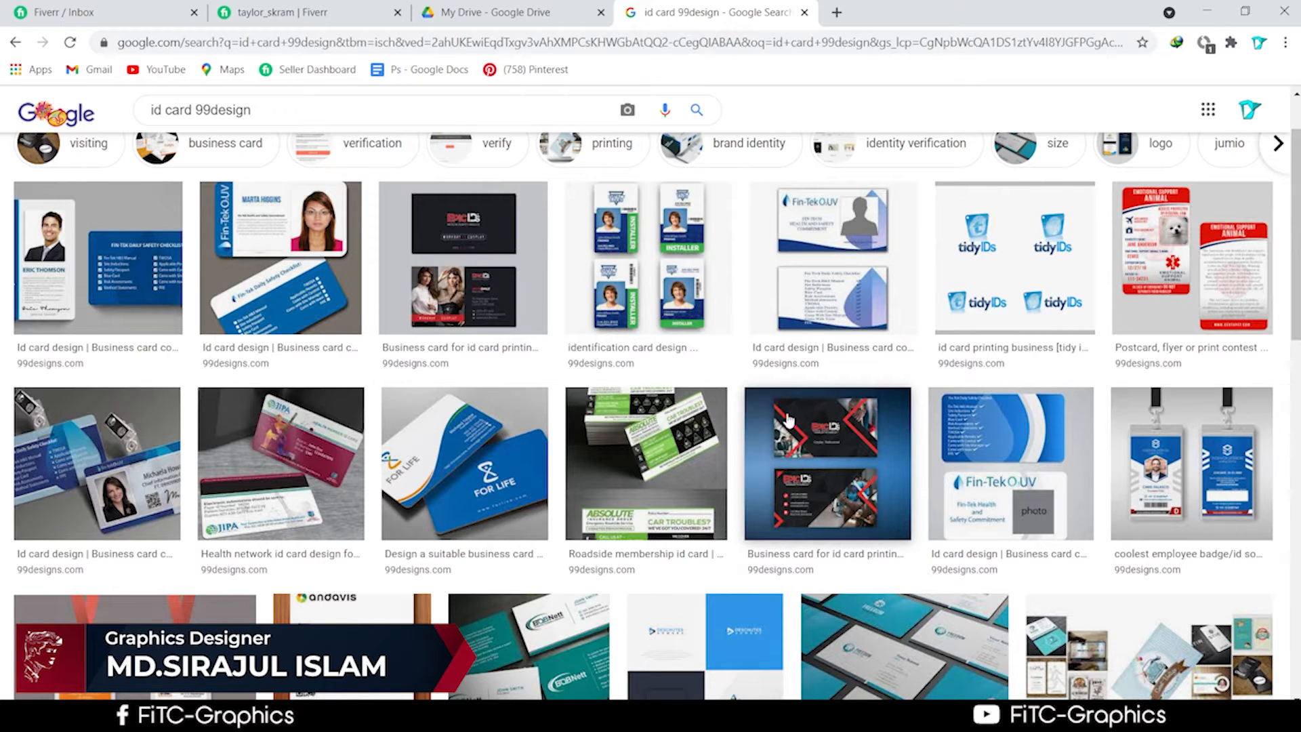
{"action": "scroll", "coordinate": [757, 459], "scroll_direction": "down", "scroll_amount": 2}
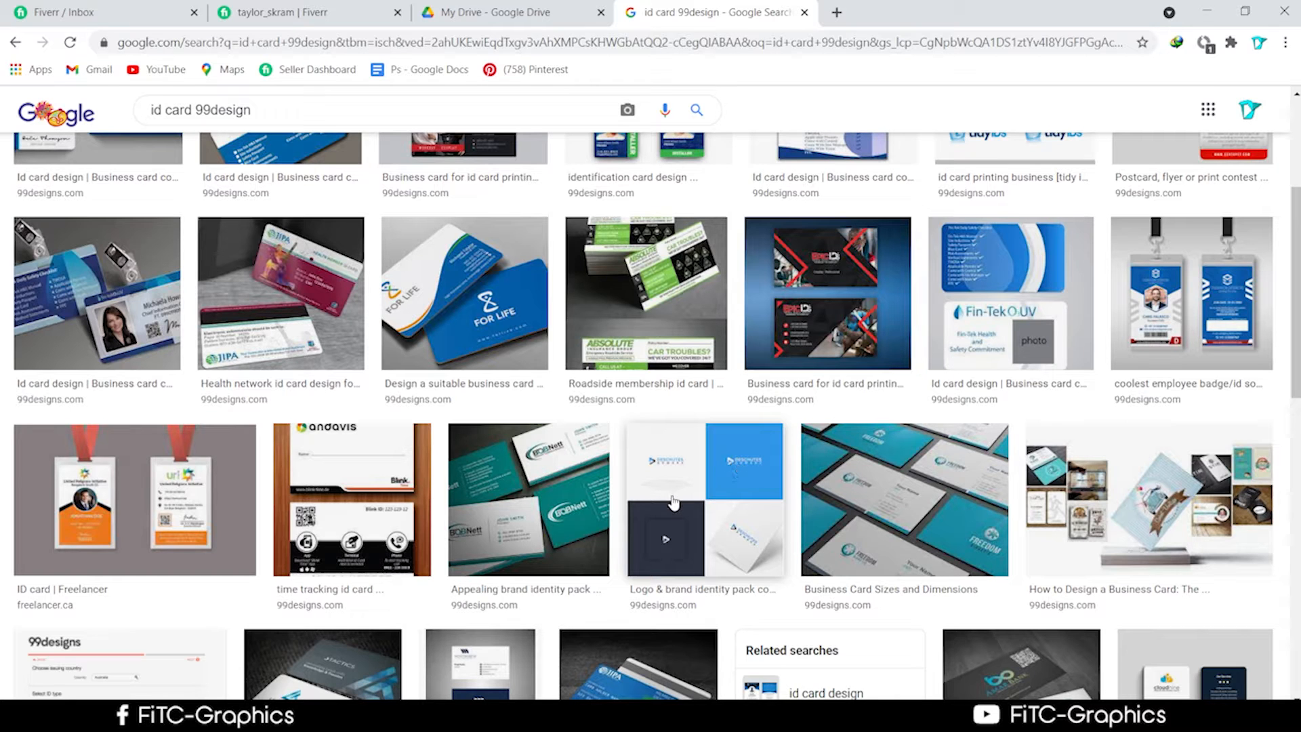
{"action": "scroll", "coordinate": [672, 503], "scroll_direction": "down", "scroll_amount": 4}
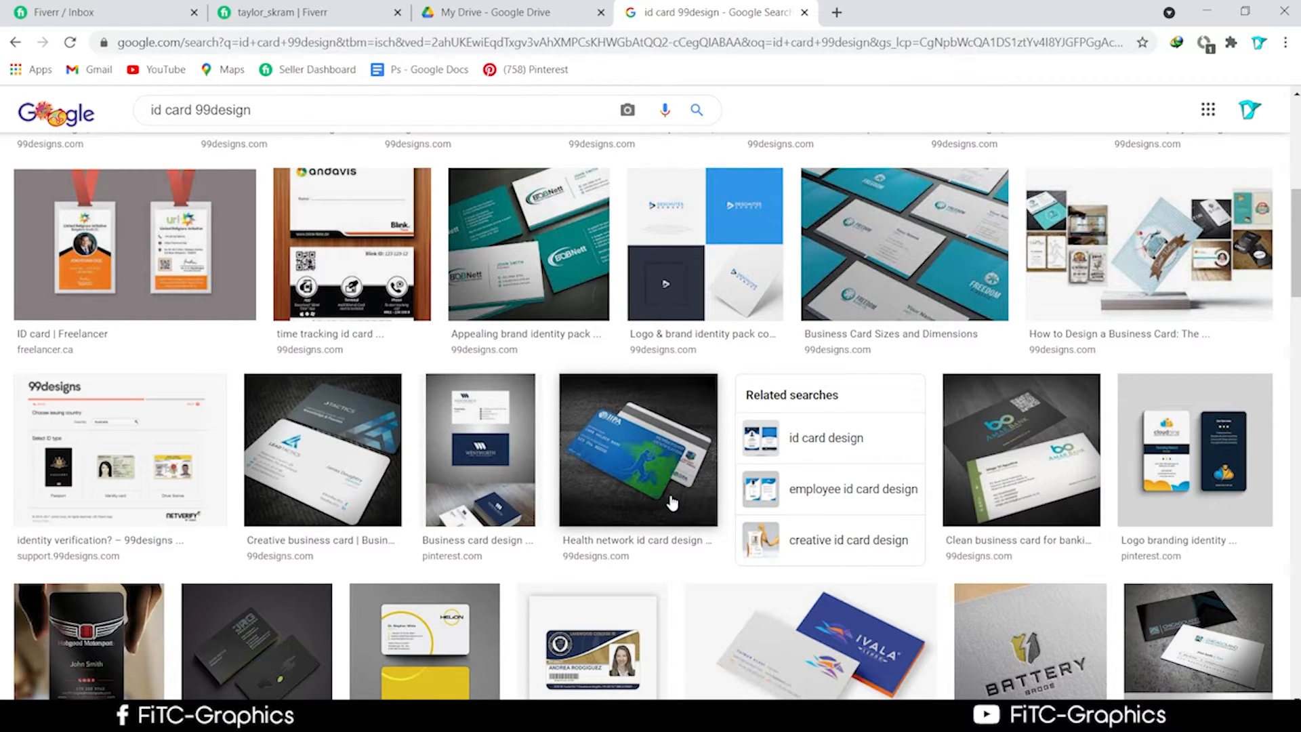
{"action": "scroll", "coordinate": [614, 504], "scroll_direction": "up", "scroll_amount": 6}
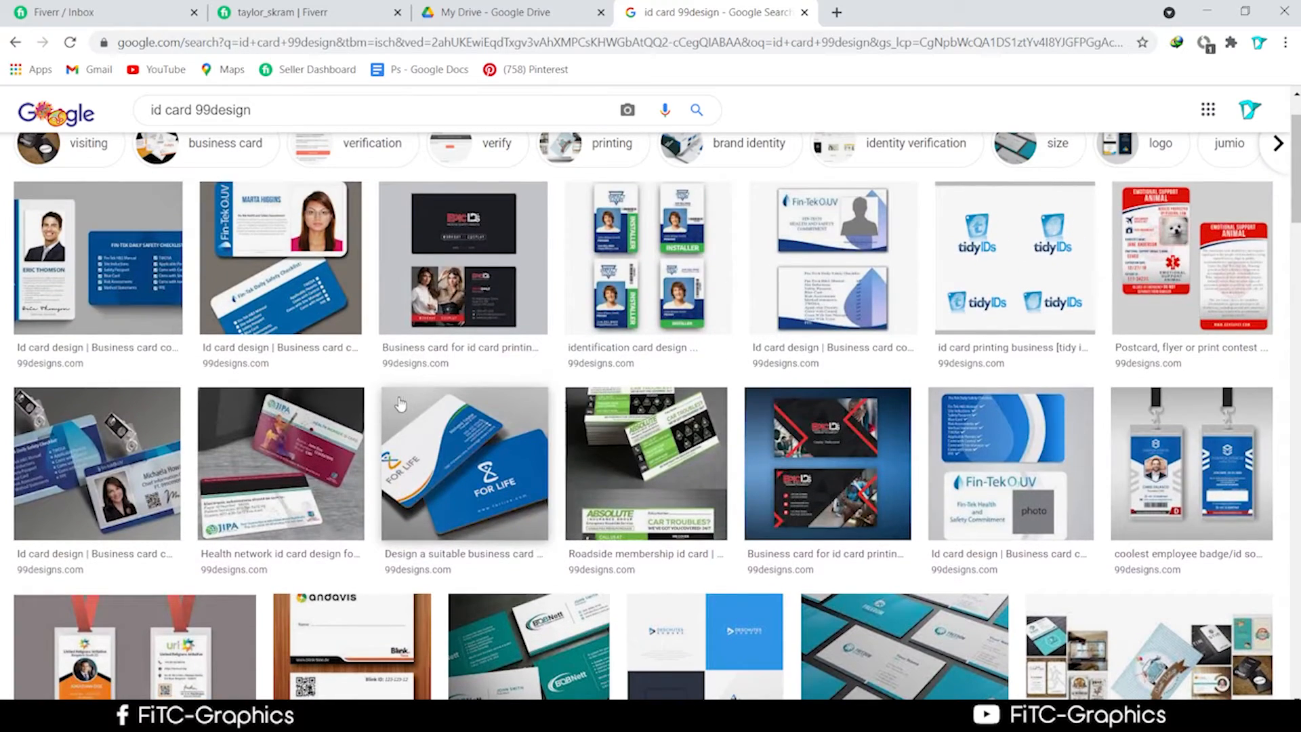
{"action": "scroll", "coordinate": [420, 247], "scroll_direction": "down", "scroll_amount": 2}
{"action": "scroll", "coordinate": [429, 308], "scroll_direction": "up", "scroll_amount": 4}
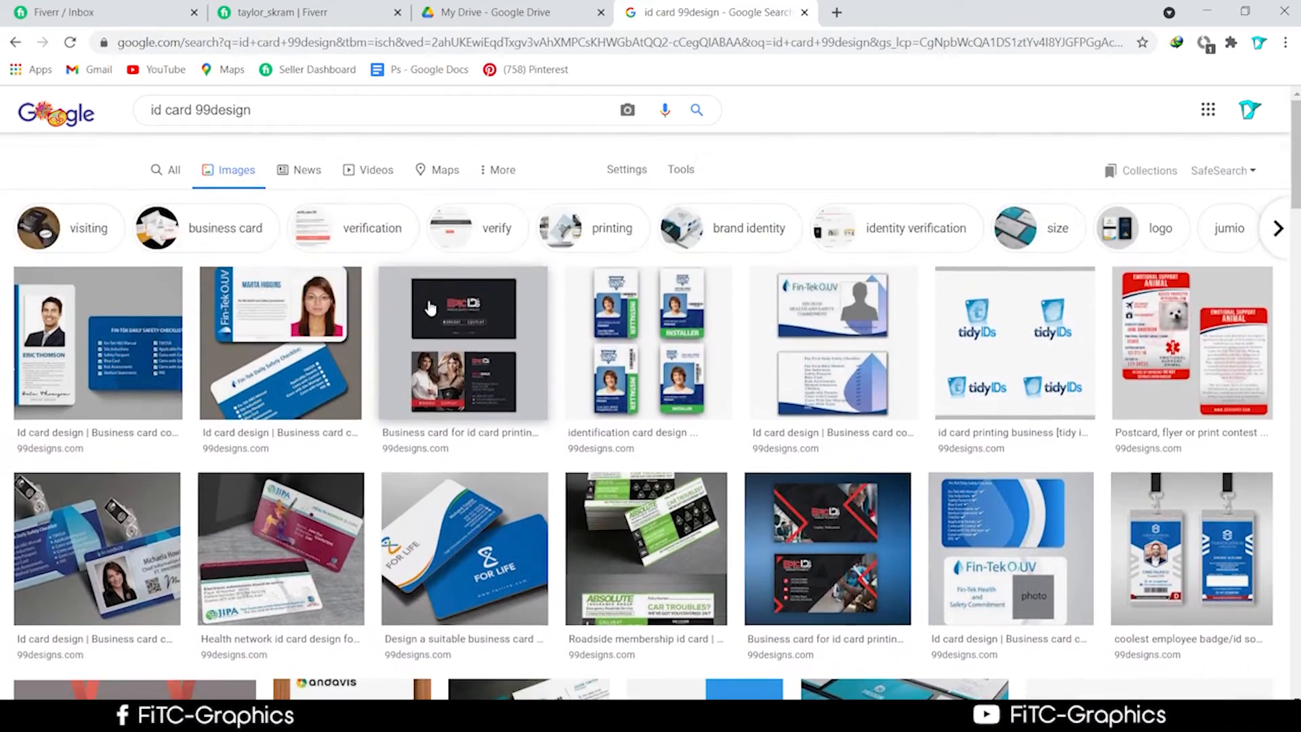
{"action": "scroll", "coordinate": [437, 271], "scroll_direction": "down", "scroll_amount": 2}
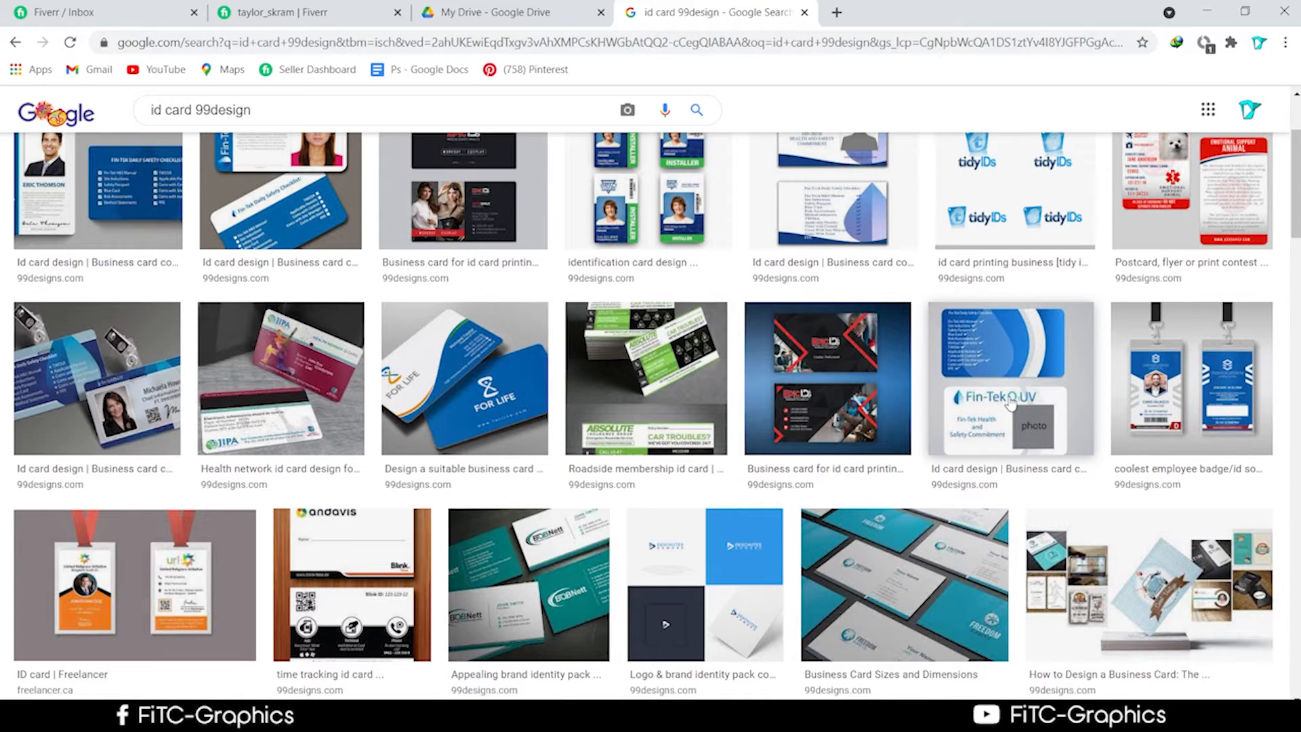
{"action": "scroll", "coordinate": [1011, 405], "scroll_direction": "up", "scroll_amount": 3}
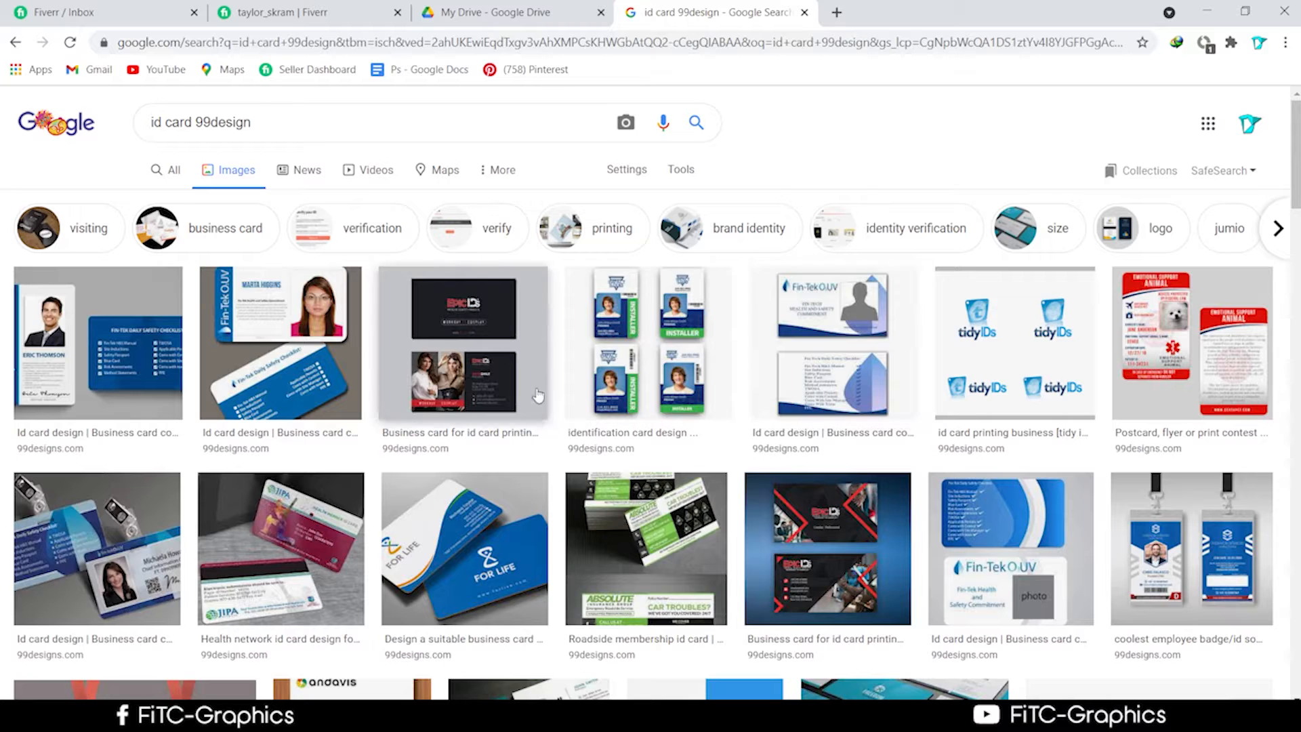
{"action": "left_click", "coordinate": [491, 377]}
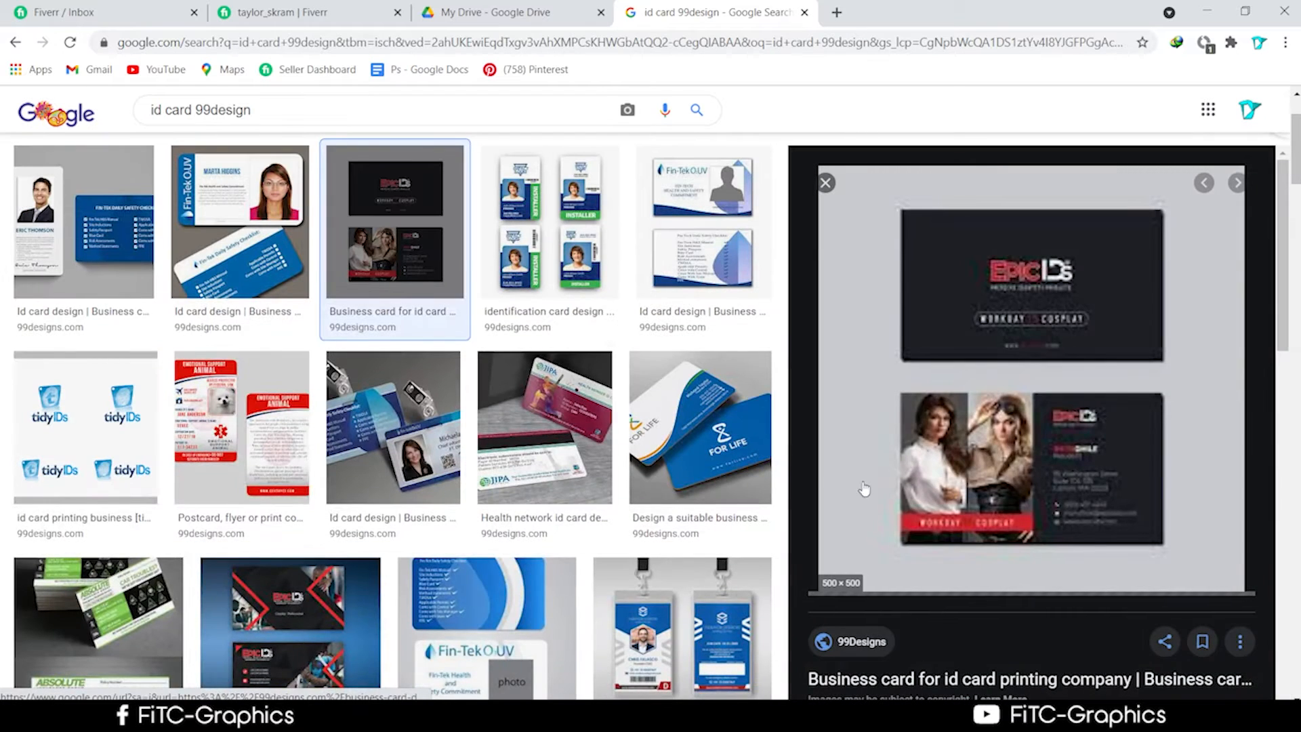
{"action": "left_click", "coordinate": [510, 254]}
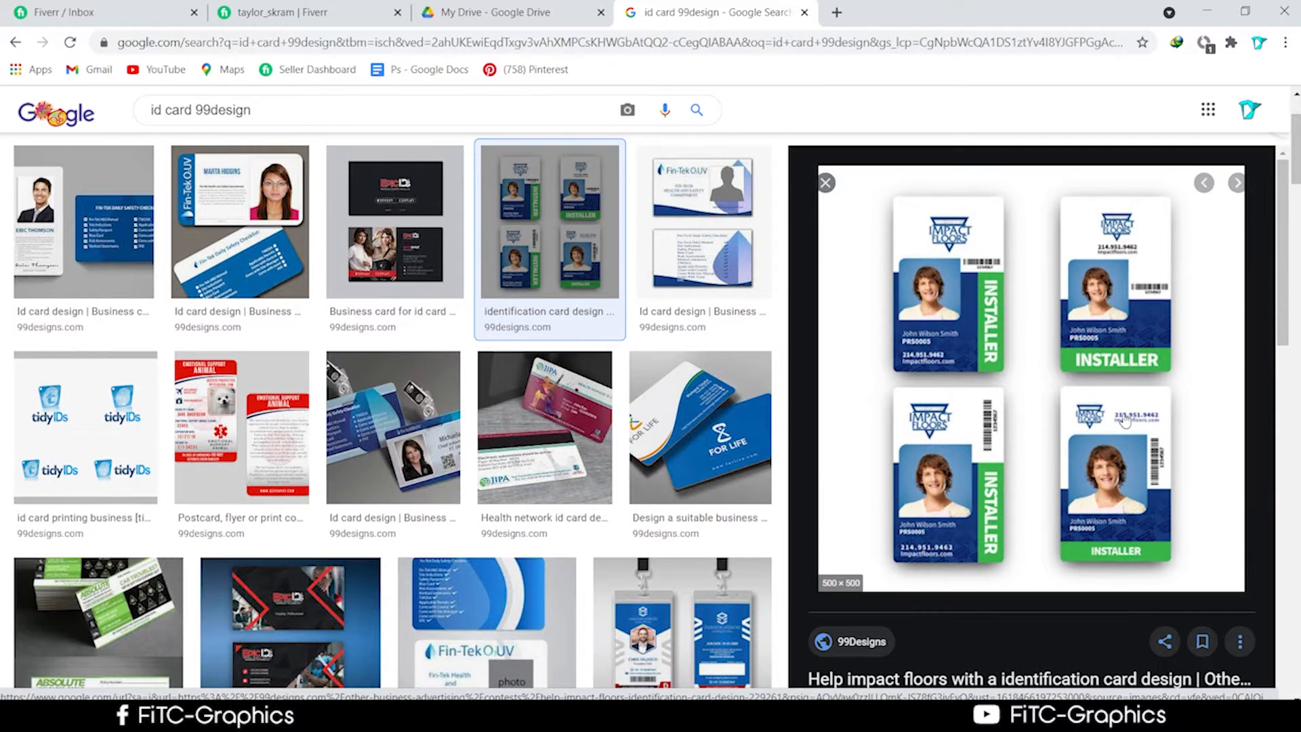
{"action": "left_click", "coordinate": [1091, 345]}
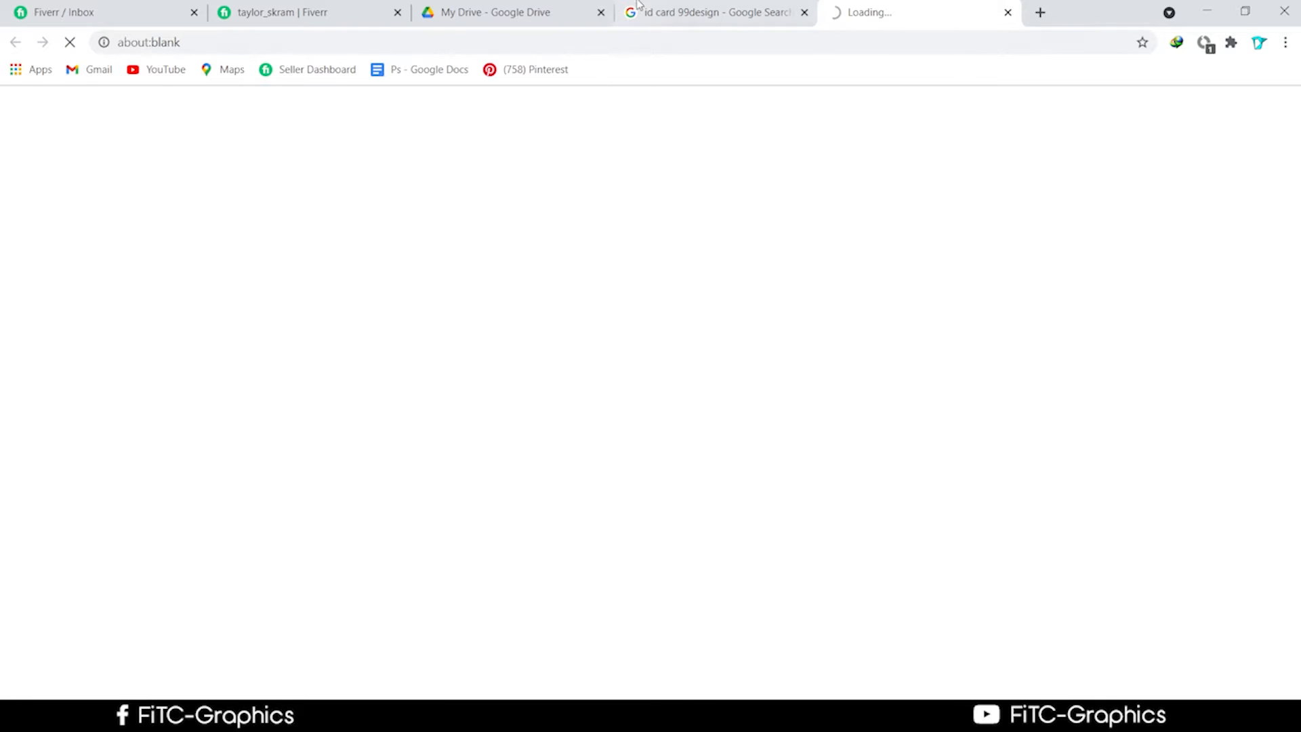
Open the Impact Floors identification card contest brief in its own tab.
{"action": "left_click", "coordinate": [704, 12]}
{"action": "left_click", "coordinate": [859, 19]}
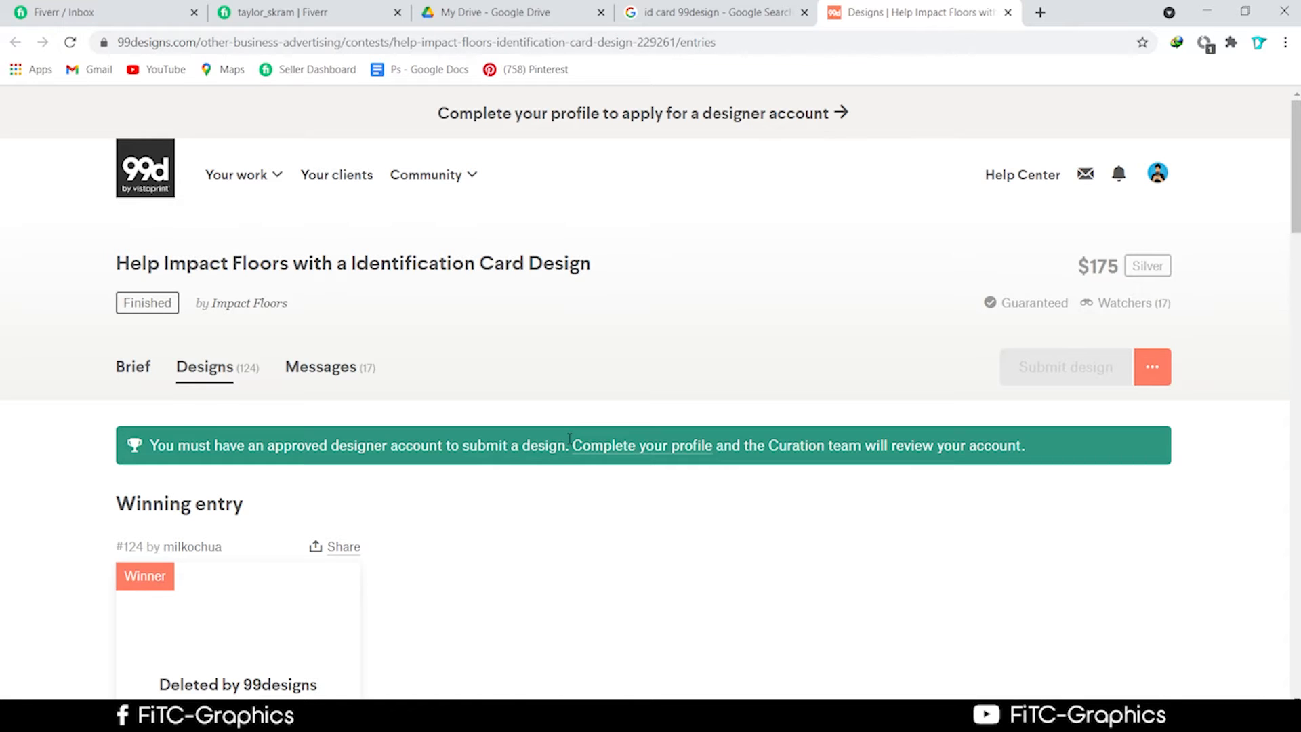
{"action": "scroll", "coordinate": [555, 447], "scroll_direction": "down", "scroll_amount": 9}
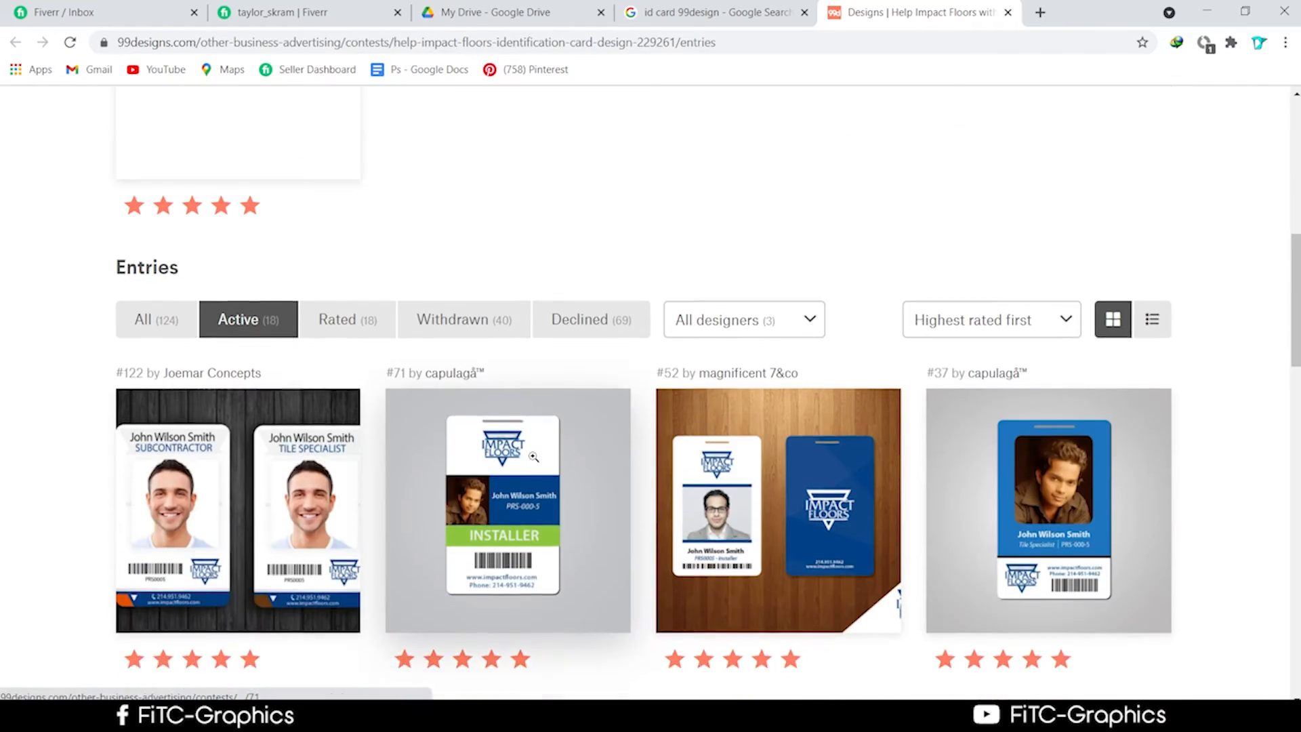
{"action": "scroll", "coordinate": [267, 258], "scroll_direction": "up", "scroll_amount": 10}
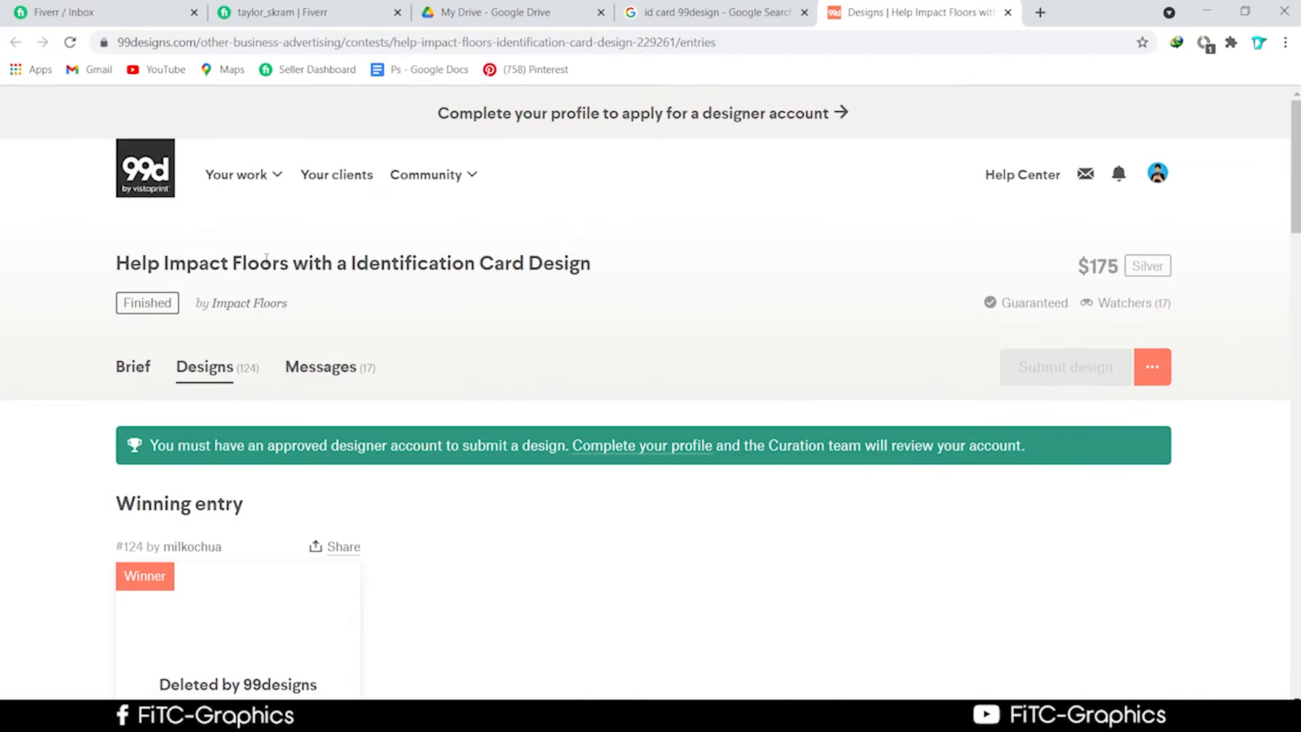
{"action": "left_click", "coordinate": [133, 366]}
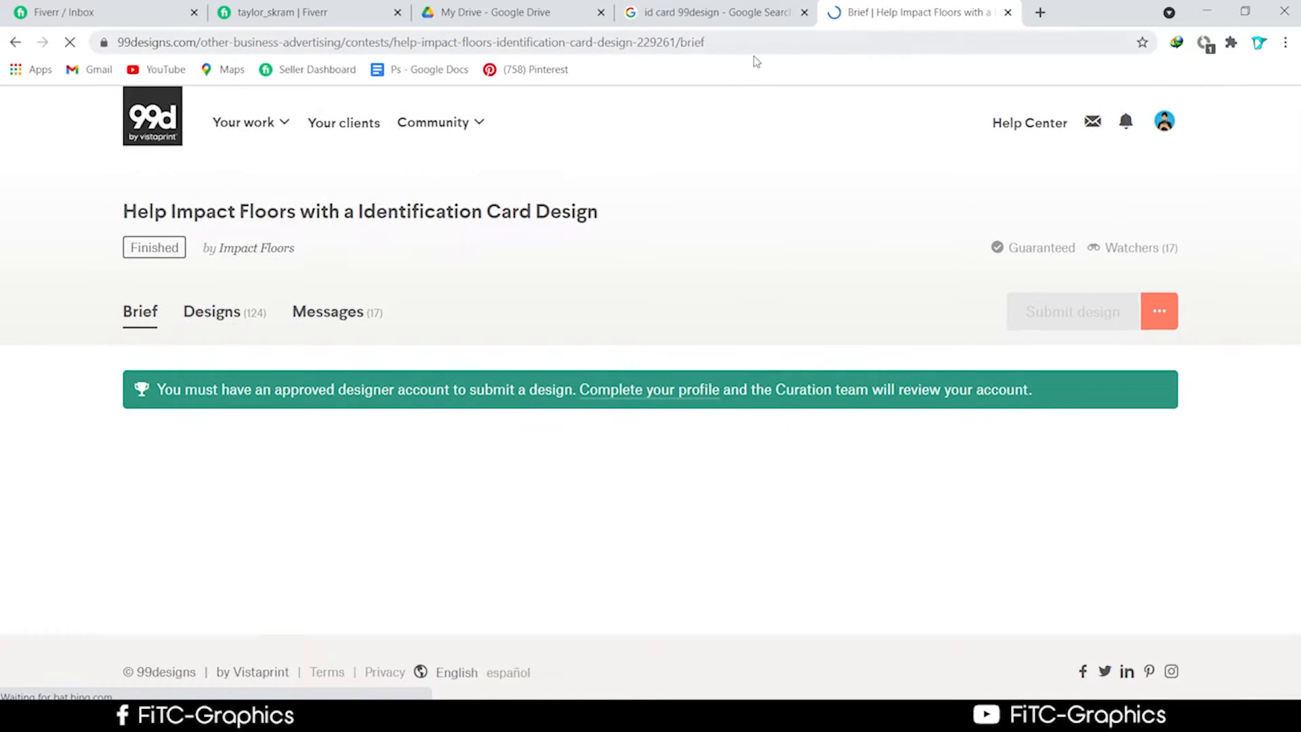
{"action": "left_click", "coordinate": [722, 12]}
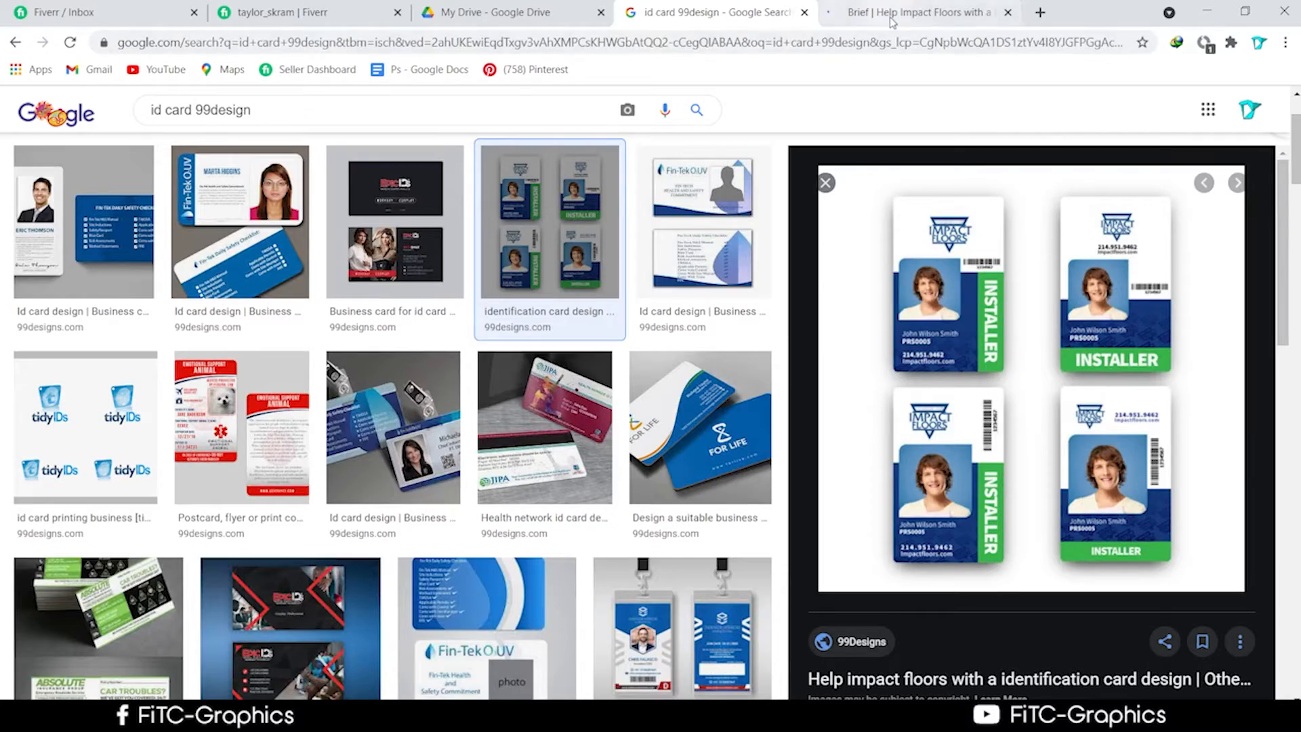
{"action": "left_click", "coordinate": [891, 17]}
Restore Chrome into a smaller window sitting over Illustrator.
{"action": "left_click", "coordinate": [718, 12]}
{"action": "scroll", "coordinate": [948, 382], "scroll_direction": "down", "scroll_amount": 1}
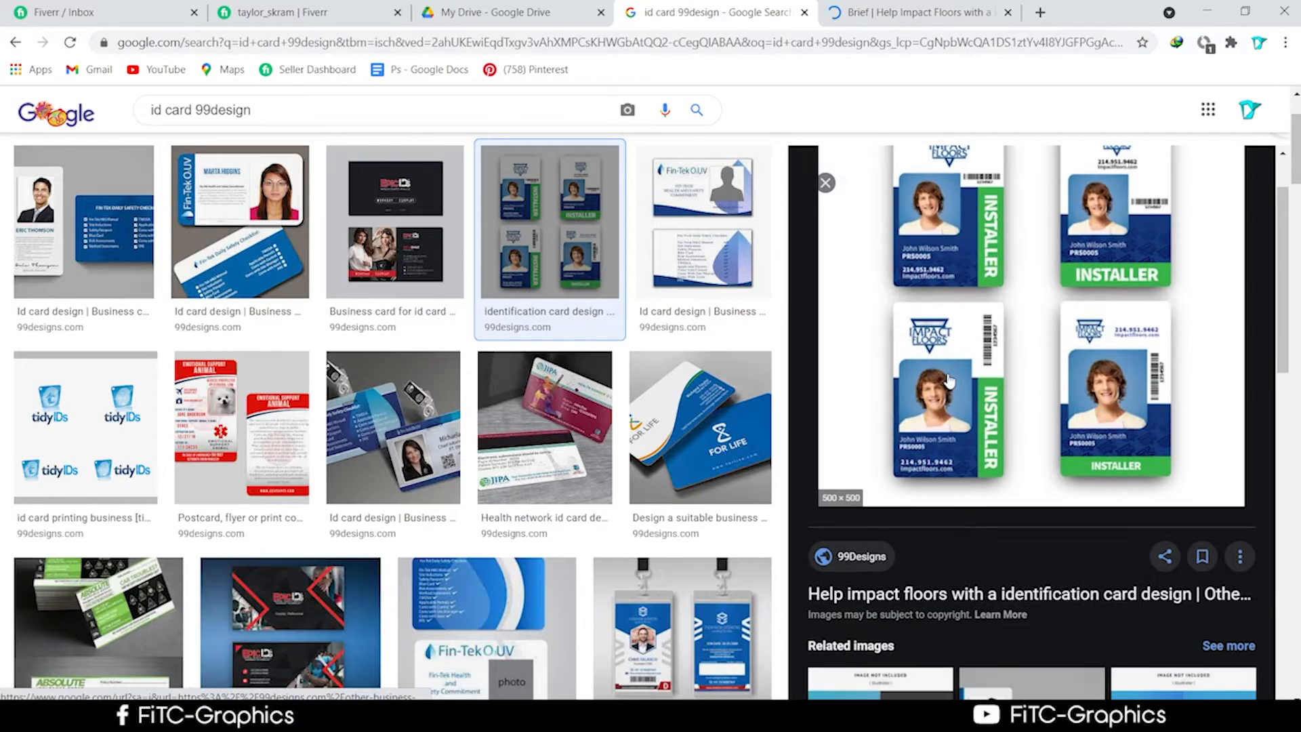
{"action": "scroll", "coordinate": [949, 382], "scroll_direction": "up", "scroll_amount": 1}
{"action": "left_click_drag", "start_coordinate": [1091, 4], "coordinate": [1050, 216]}
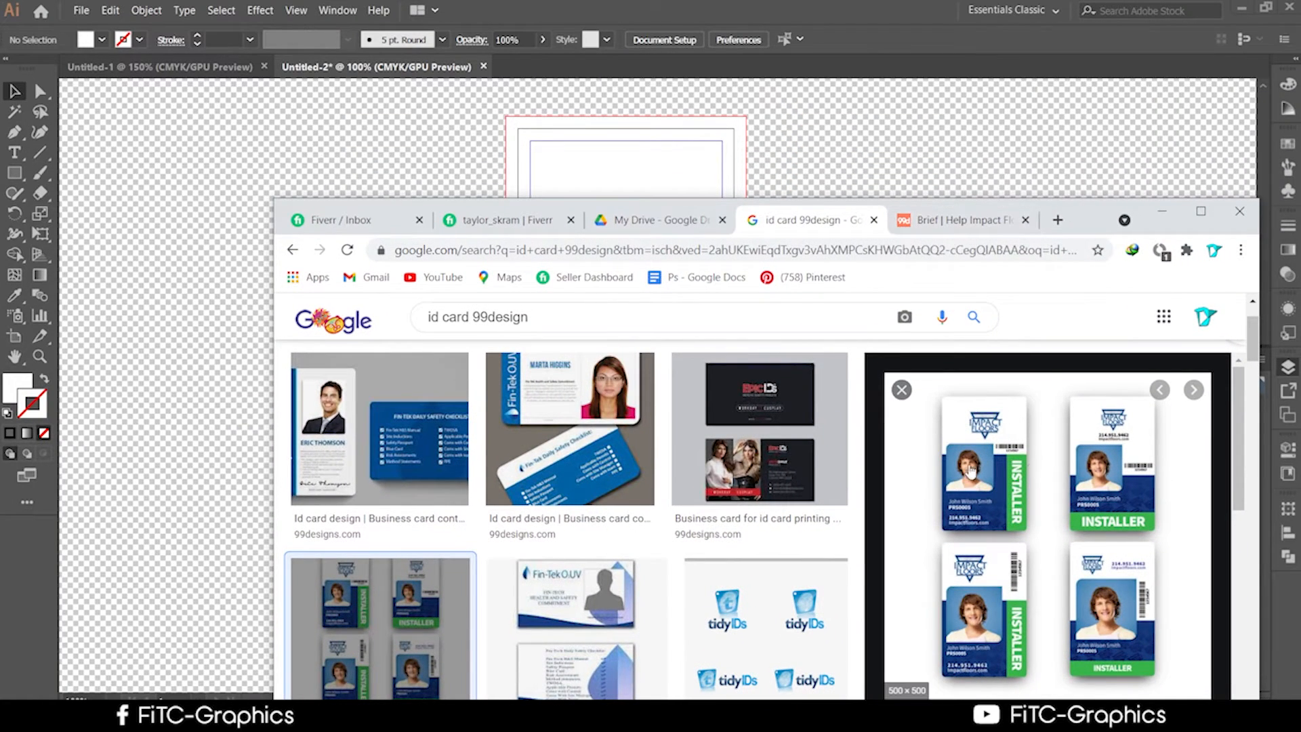
On the Brief tab, download the second impactfloors logo file from Attachments.
{"action": "left_click_drag", "start_coordinate": [1087, 219], "coordinate": [1138, 119]}
{"action": "left_click", "coordinate": [965, 121]}
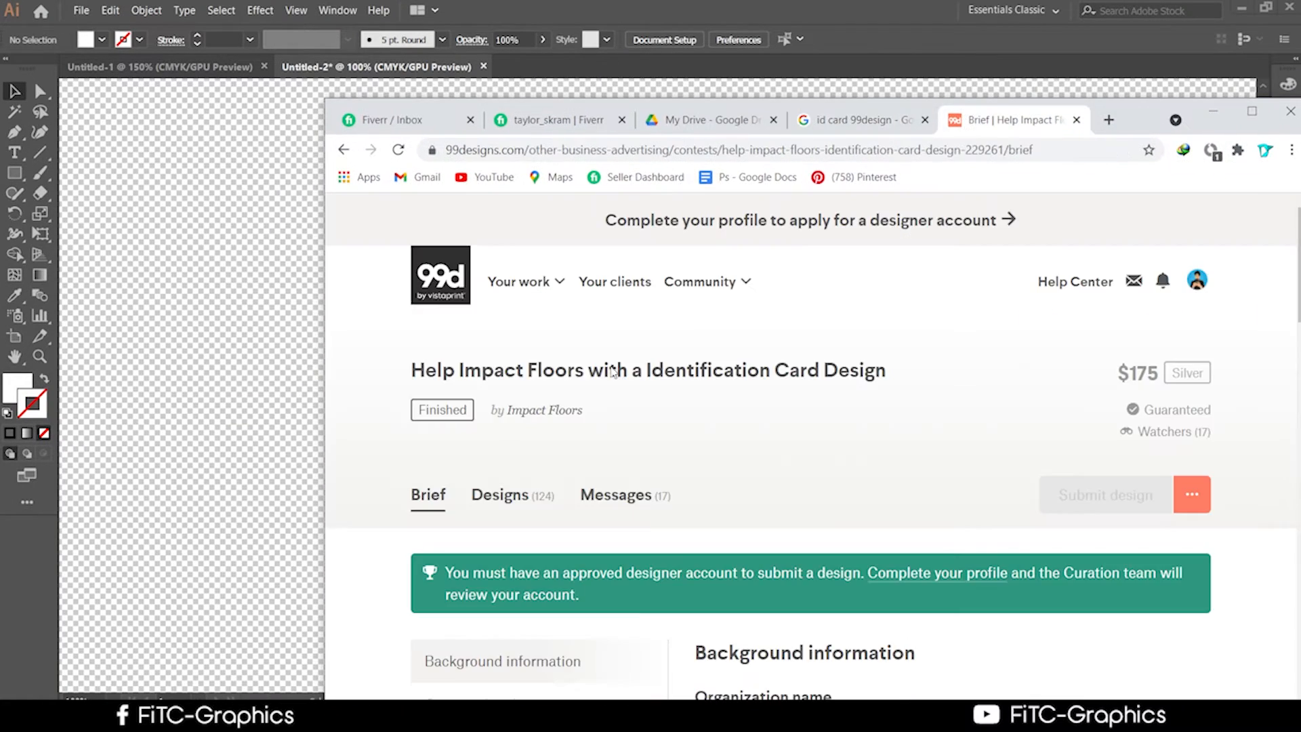
{"action": "scroll", "coordinate": [514, 538], "scroll_direction": "down", "scroll_amount": 12}
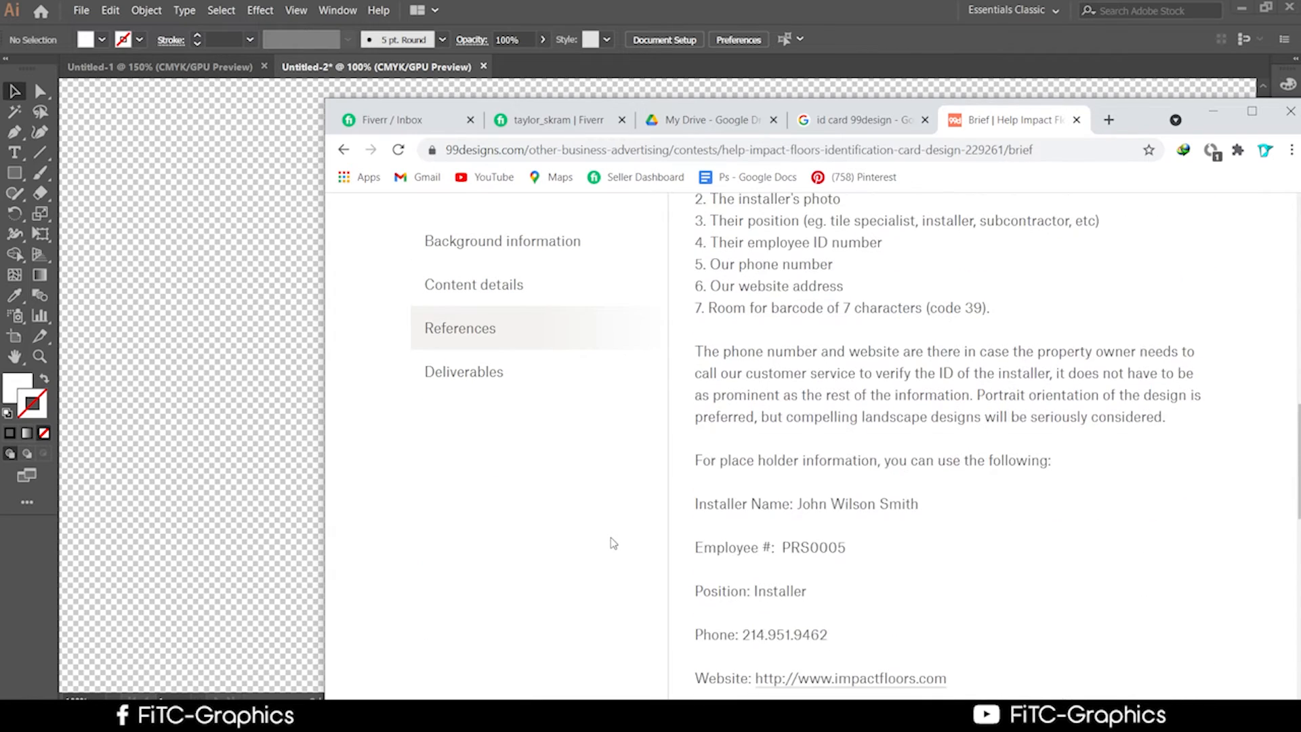
{"action": "scroll", "coordinate": [613, 543], "scroll_direction": "down", "scroll_amount": 8}
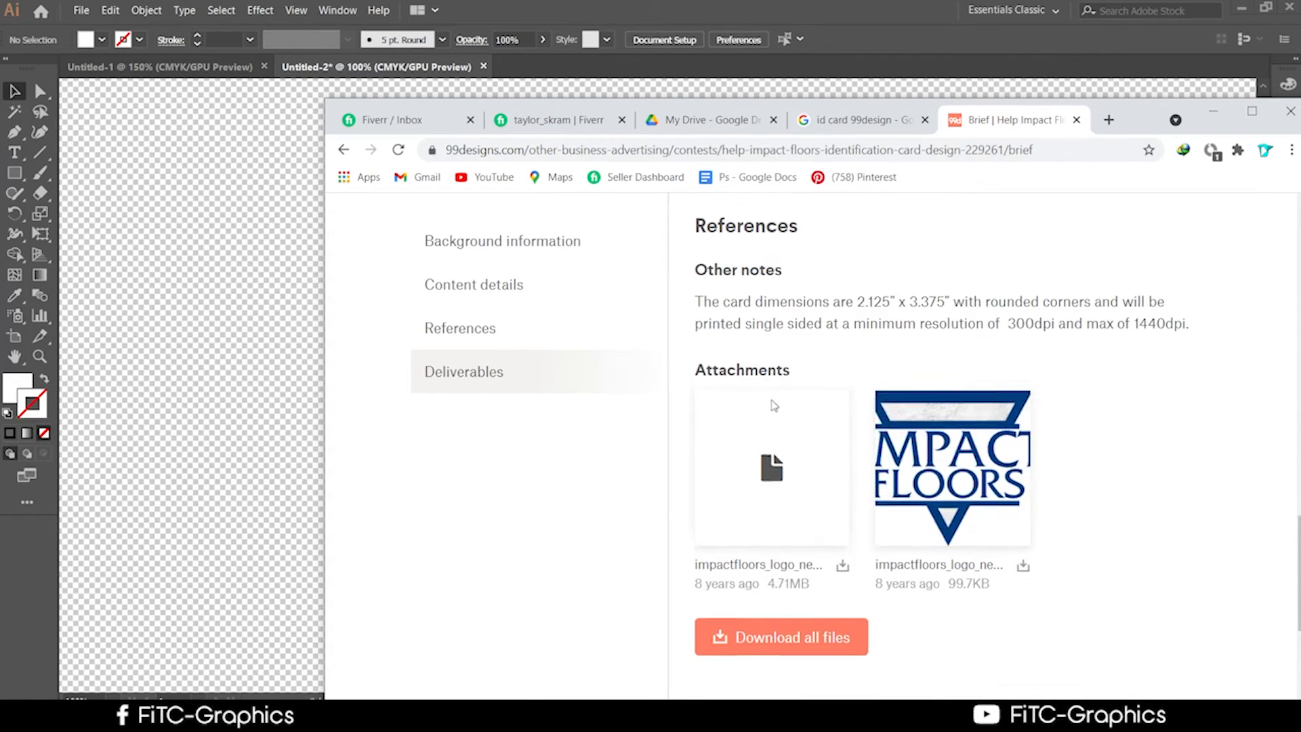
{"action": "scroll", "coordinate": [774, 405], "scroll_direction": "up", "scroll_amount": 20}
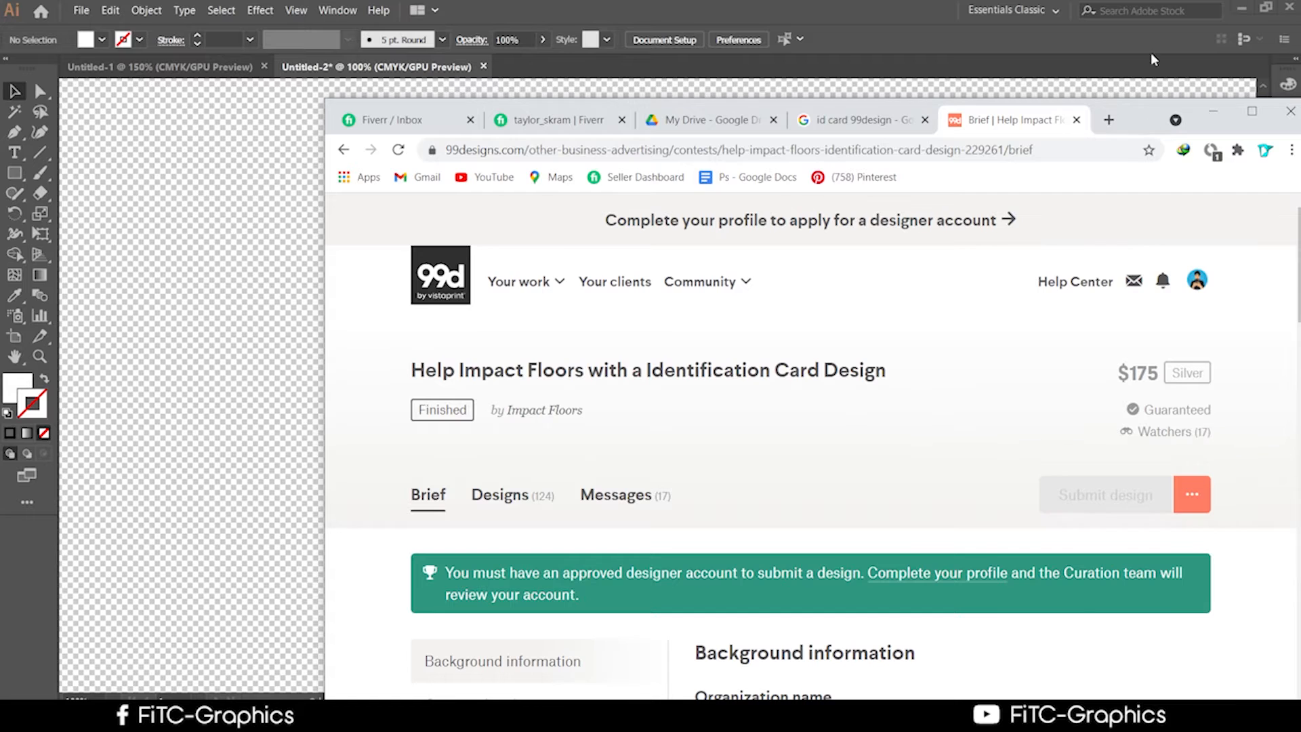
{"action": "left_click_drag", "start_coordinate": [1138, 117], "coordinate": [962, 142]}
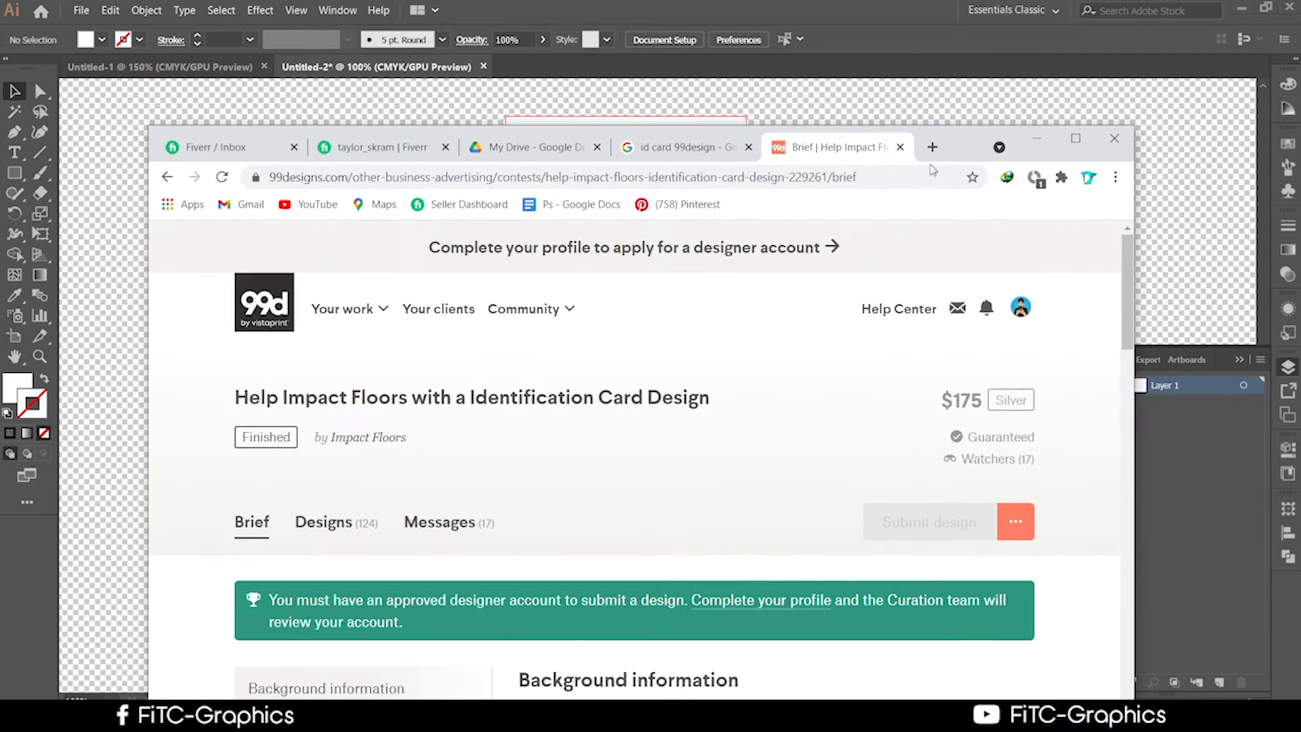
{"action": "scroll", "coordinate": [668, 567], "scroll_direction": "down", "scroll_amount": 18}
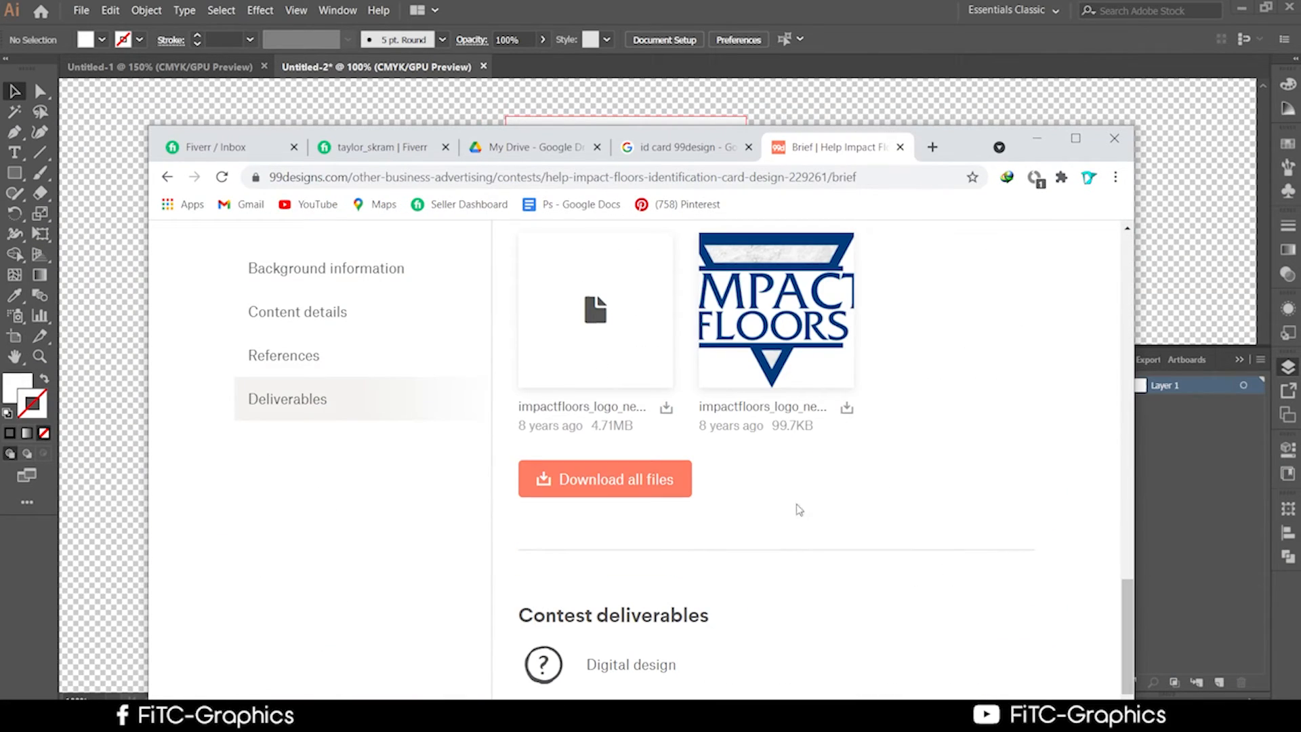
{"action": "left_click", "coordinate": [847, 407]}
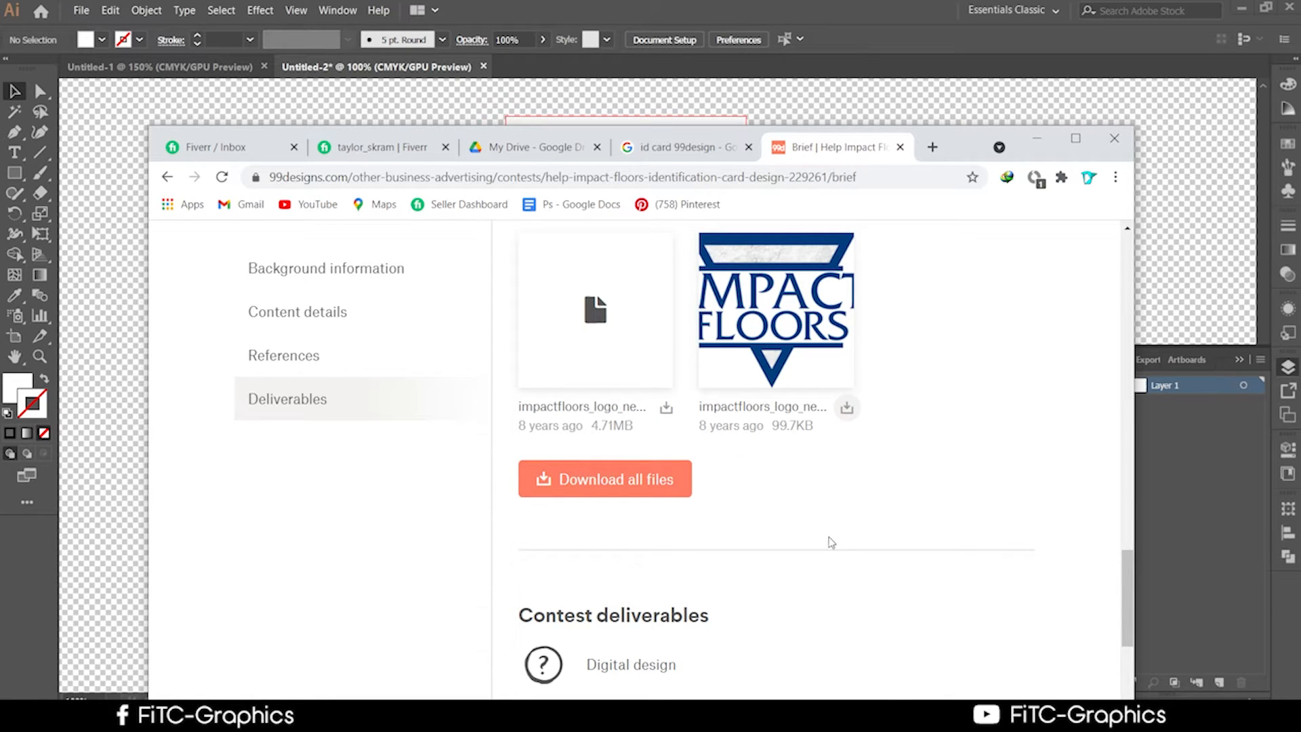
{"action": "scroll", "coordinate": [832, 542], "scroll_direction": "up", "scroll_amount": 15}
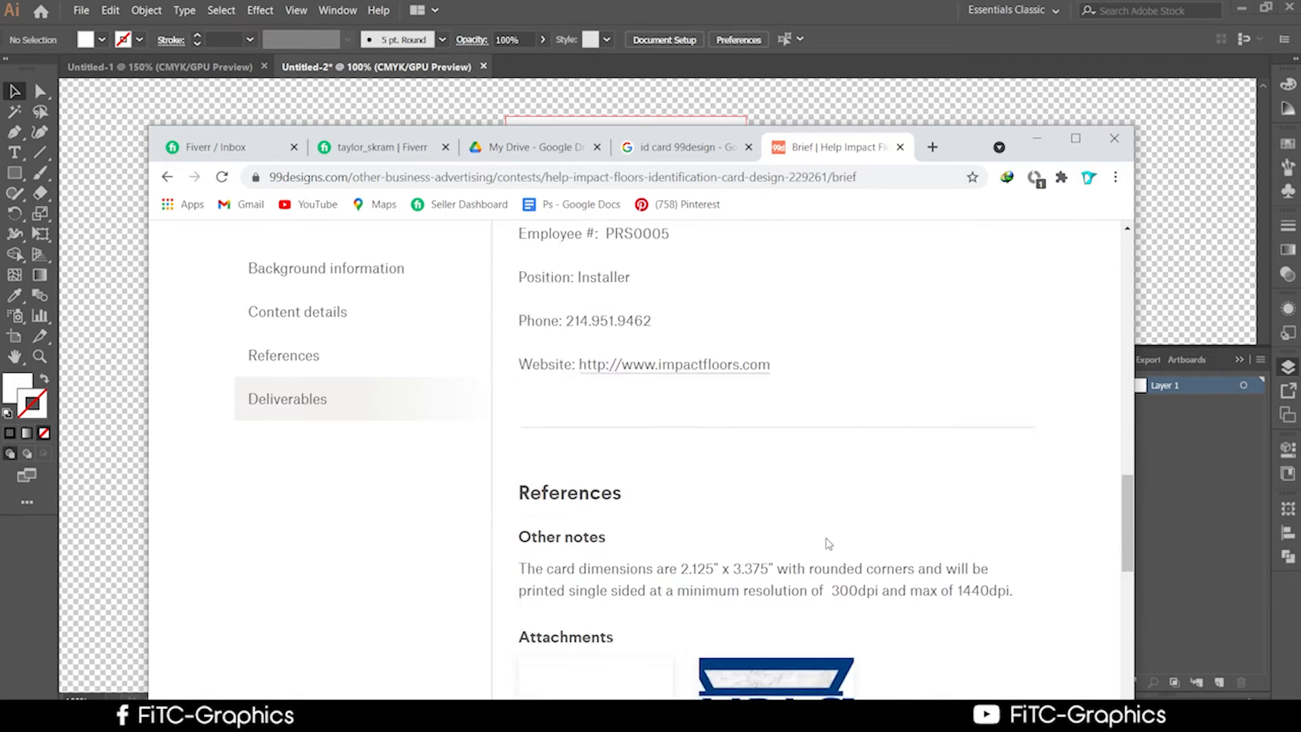
Scroll the Impact Floors brief back to the top and maximize Chrome.
{"action": "scroll", "coordinate": [854, 559], "scroll_direction": "up", "scroll_amount": 10}
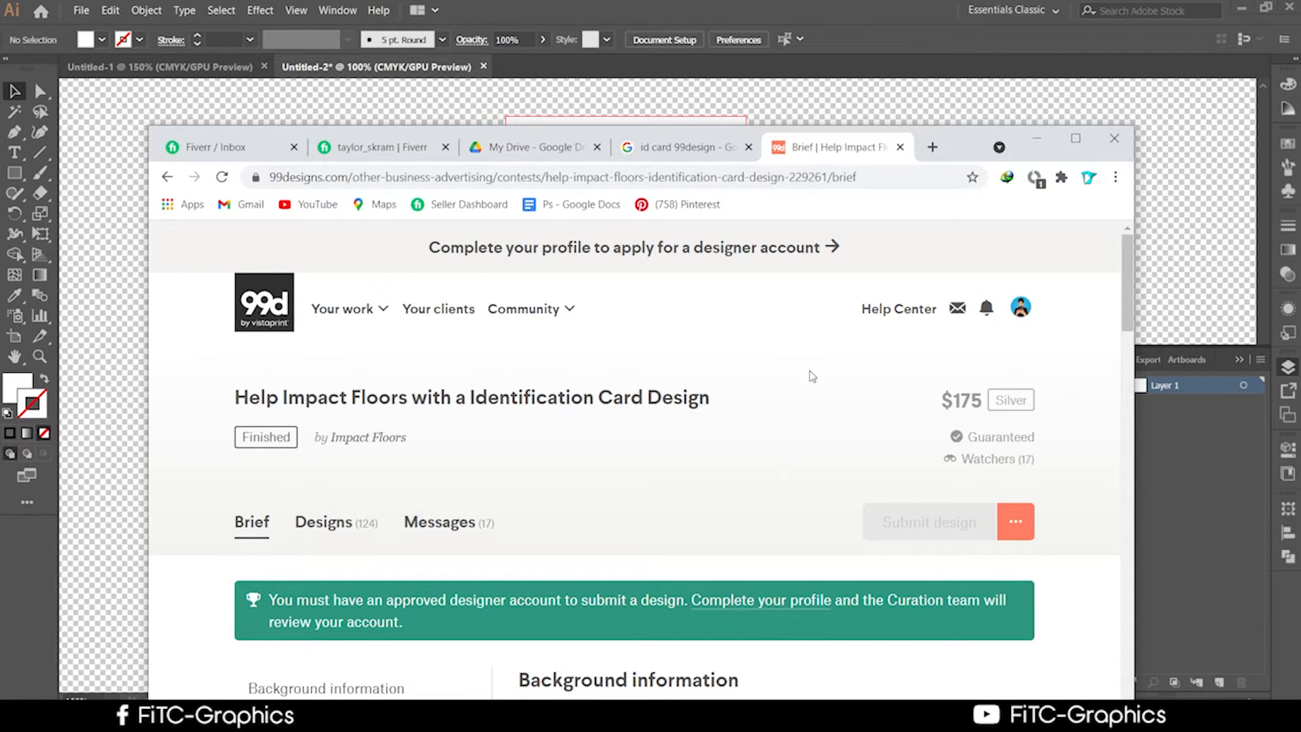
{"action": "left_click", "coordinate": [1081, 151]}
Show the downloaded impactfloors_logo.png in its folder and reveal Illustrator.
{"action": "left_click", "coordinate": [409, 631]}
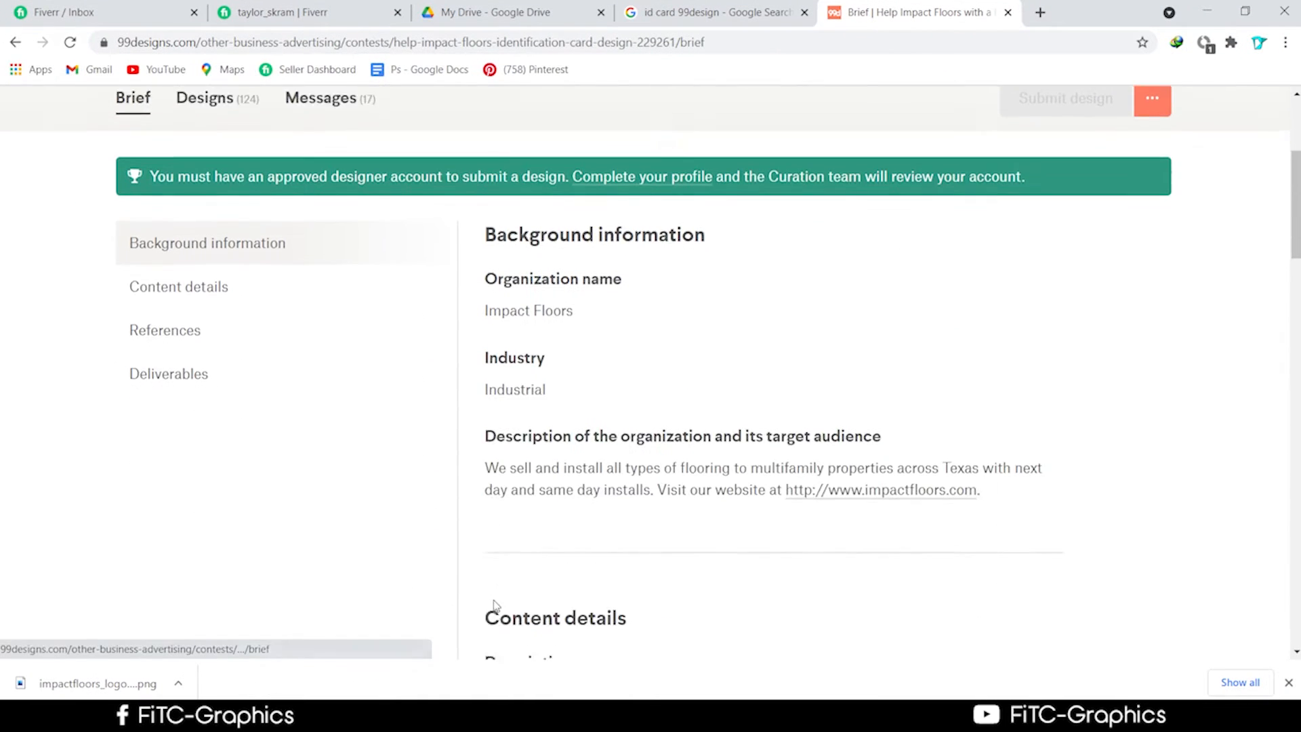
{"action": "right_click", "coordinate": [102, 684]}
{"action": "left_click", "coordinate": [159, 636]}
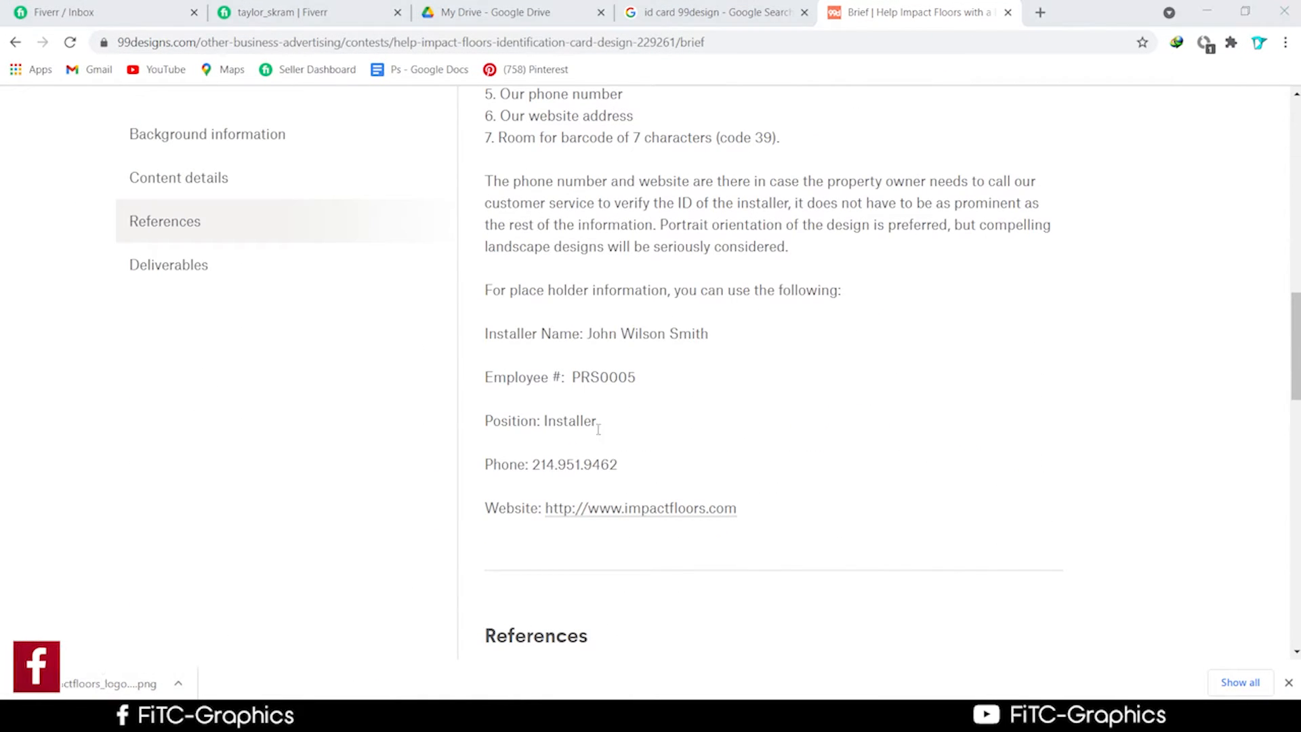
{"action": "left_click", "coordinate": [1213, 9]}
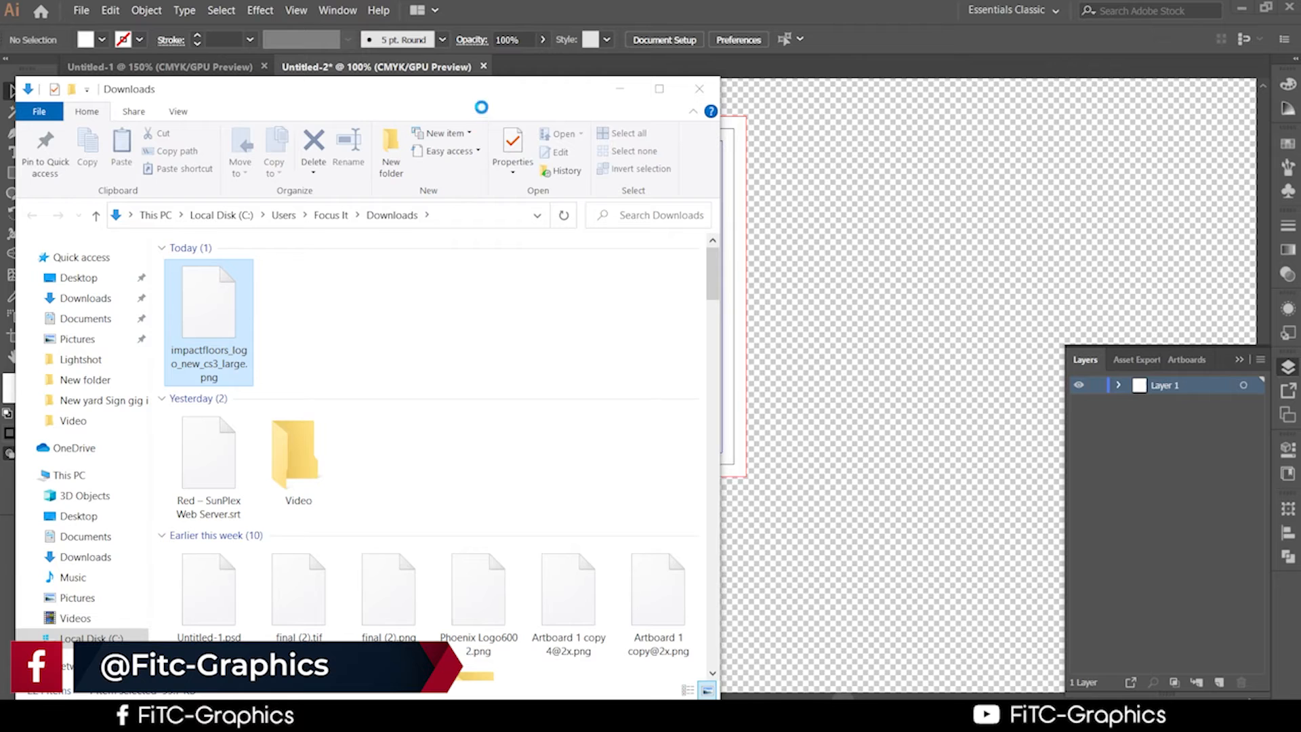
Drag the logo PNG onto the card, scale it down and move it toward the top.
{"action": "left_click_drag", "start_coordinate": [479, 105], "coordinate": [1055, 175]}
{"action": "left_click_drag", "start_coordinate": [802, 384], "coordinate": [617, 293]}
{"action": "left_click", "coordinate": [1206, 165]}
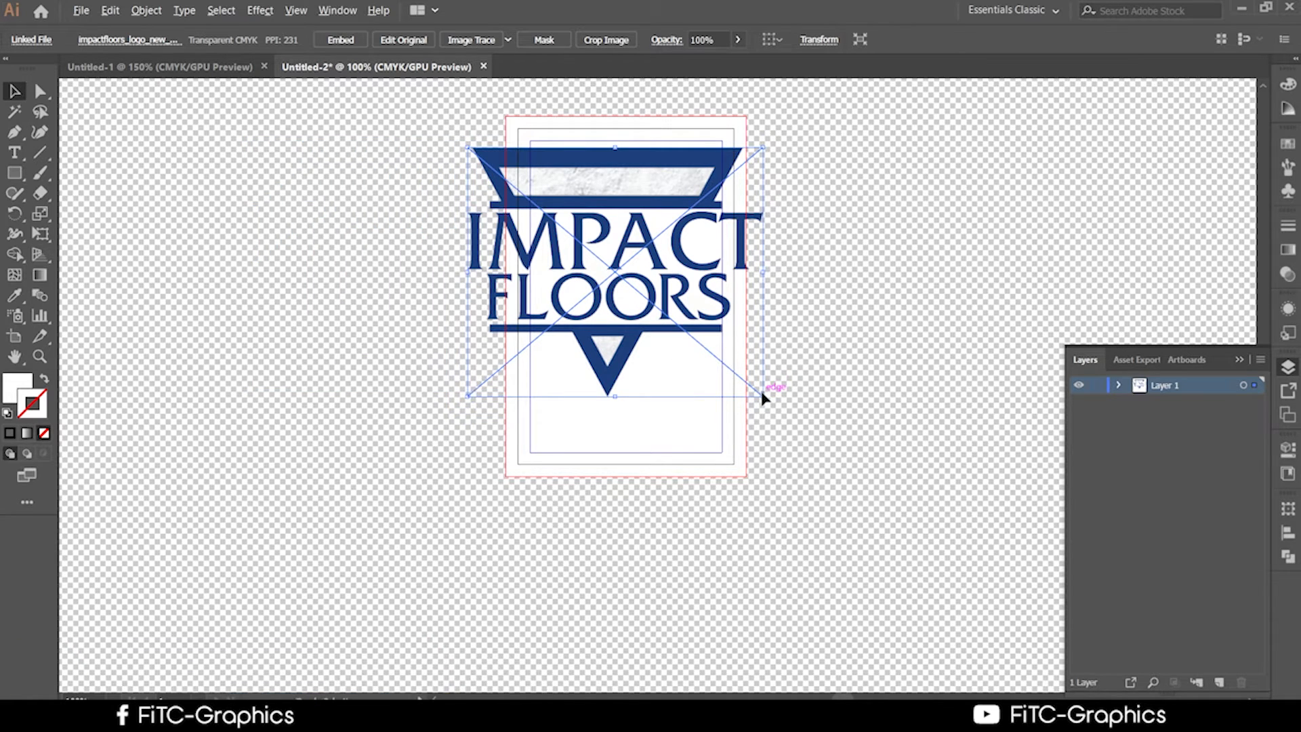
{"action": "left_click_drag", "start_coordinate": [762, 398], "coordinate": [699, 357]}
{"action": "left_click_drag", "start_coordinate": [613, 271], "coordinate": [620, 253]}
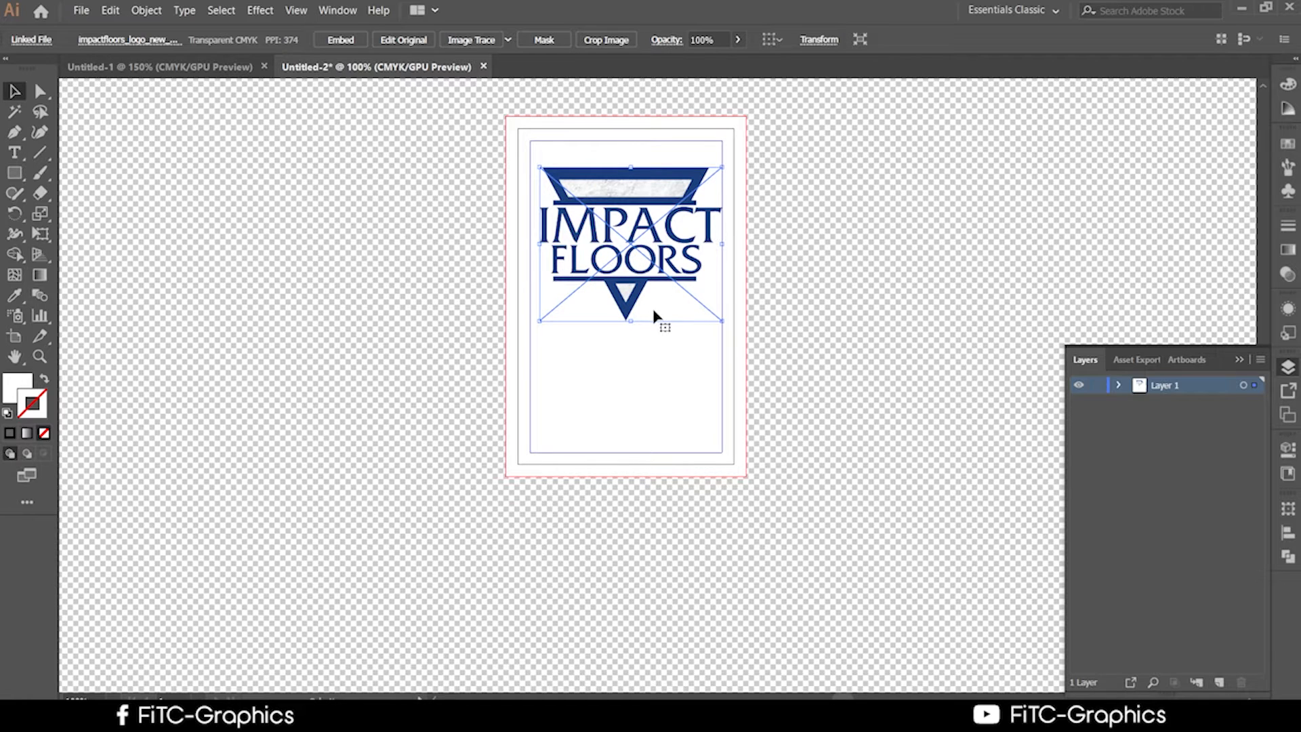
Embed the linked logo image and nudge it slightly higher on the card.
{"action": "scroll", "coordinate": [654, 316], "scroll_direction": "up", "scroll_amount": 1}
{"action": "left_click", "coordinate": [342, 41]}
{"action": "left_click", "coordinate": [872, 266]}
{"action": "scroll", "coordinate": [888, 346], "scroll_direction": "up", "scroll_amount": 2}
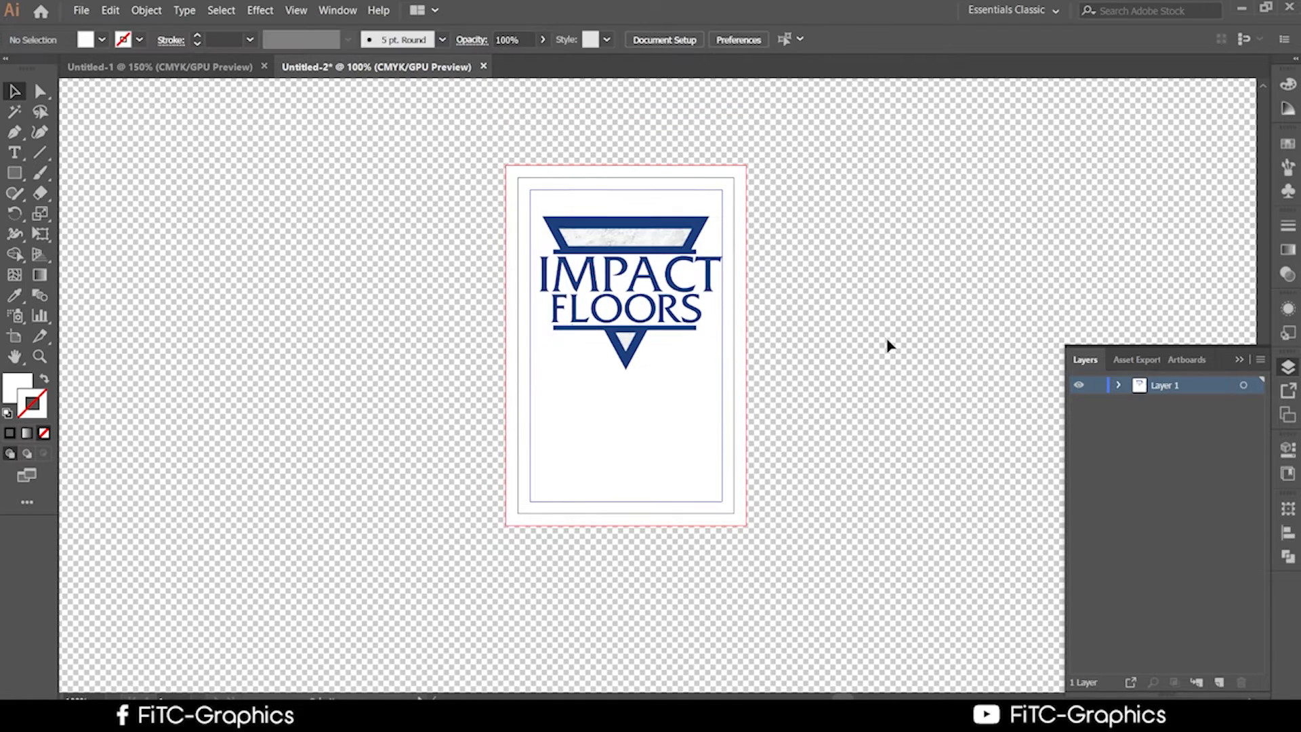
{"action": "left_click", "coordinate": [615, 305]}
{"action": "left_click", "coordinate": [844, 348]}
{"action": "left_click", "coordinate": [670, 324]}
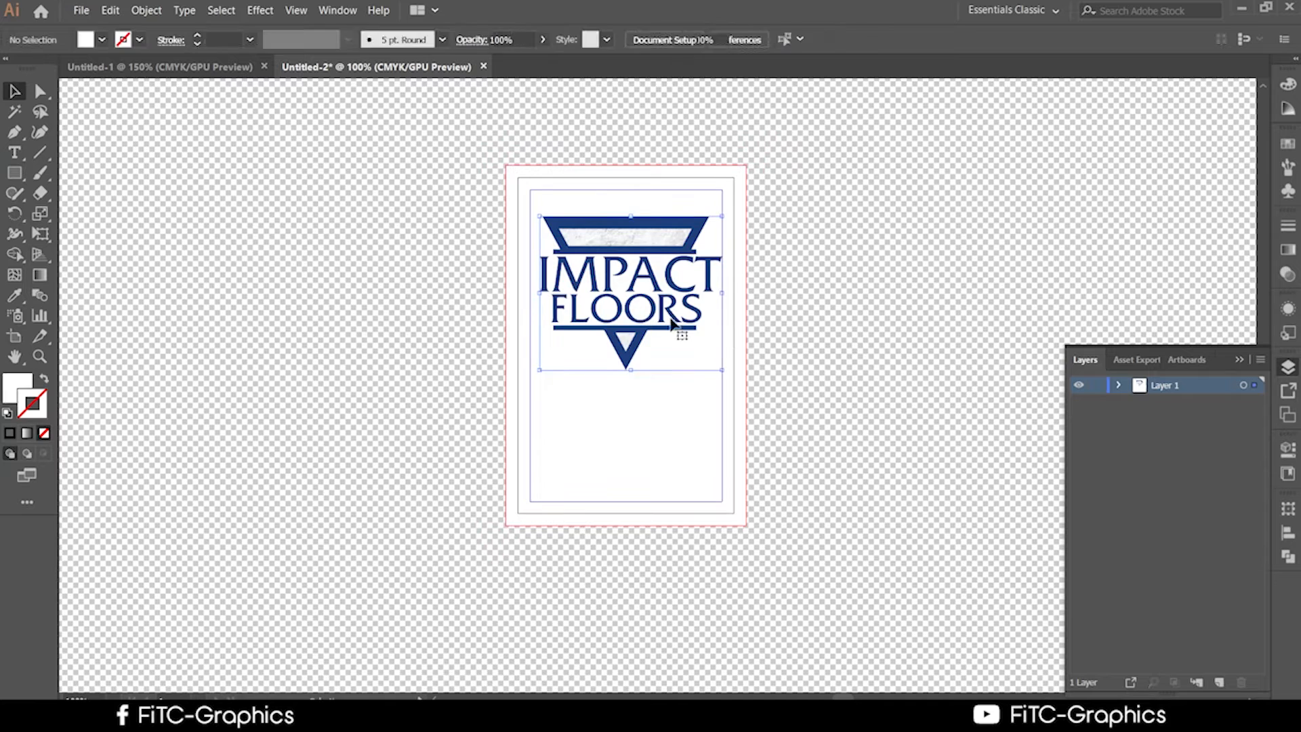
{"action": "left_click", "coordinate": [822, 346]}
{"action": "left_click", "coordinate": [657, 292]}
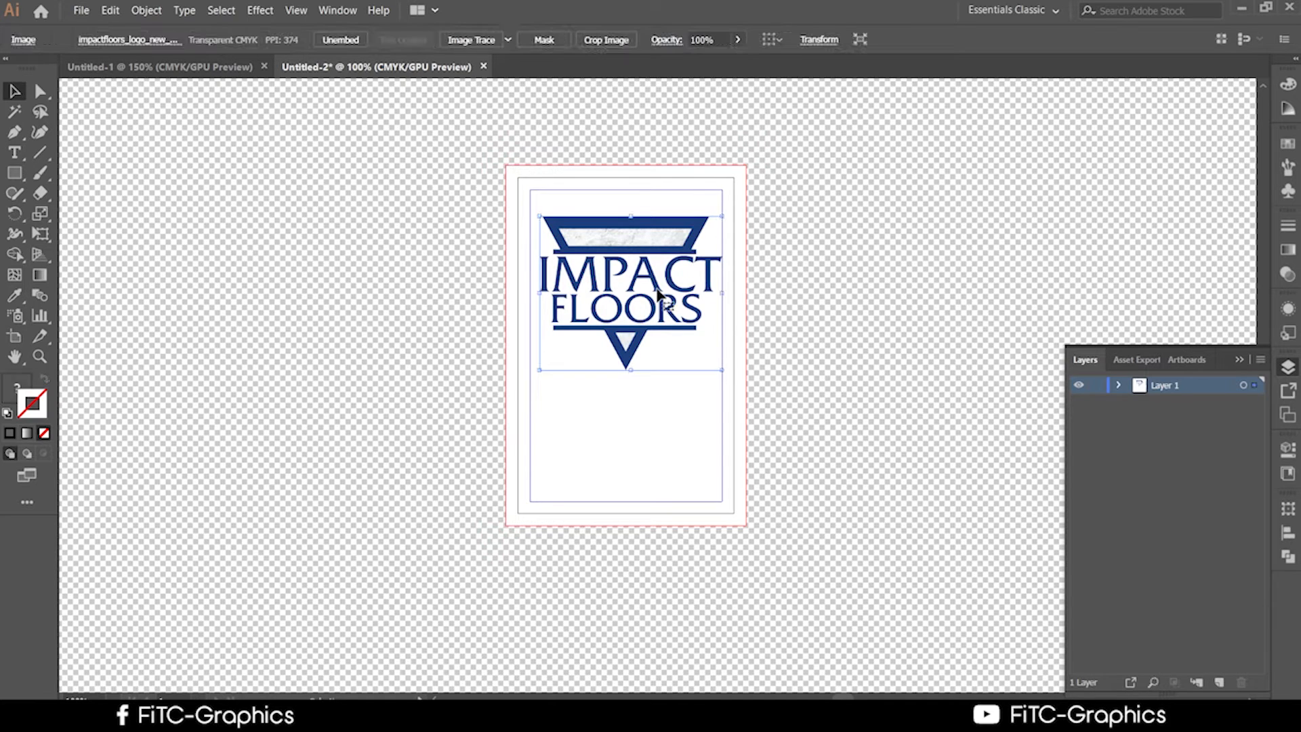
{"action": "left_click", "coordinate": [885, 357]}
{"action": "left_click_drag", "start_coordinate": [633, 315], "coordinate": [640, 301]}
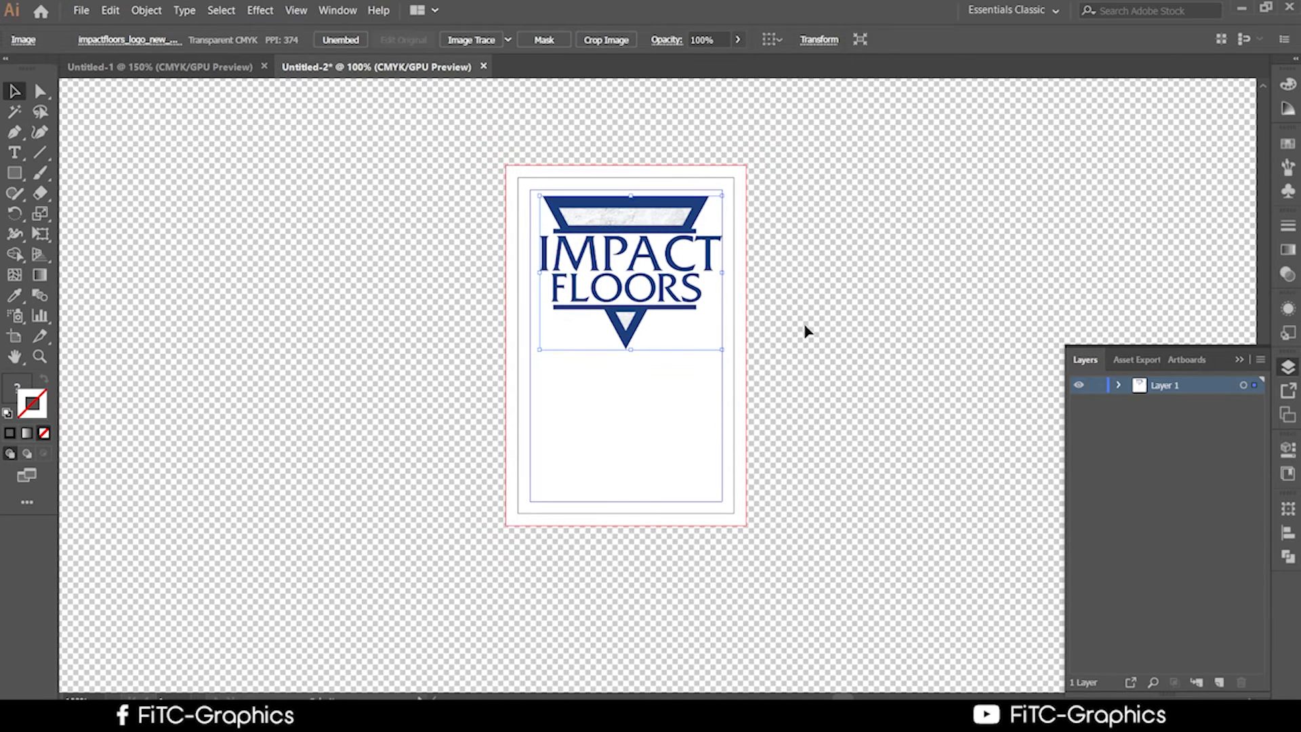
Bring the 99designs brief back up in the browser.
{"action": "left_click", "coordinate": [806, 332]}
{"action": "scroll", "coordinate": [483, 601], "scroll_direction": "down", "scroll_amount": 4}
{"action": "left_click", "coordinate": [393, 715]}
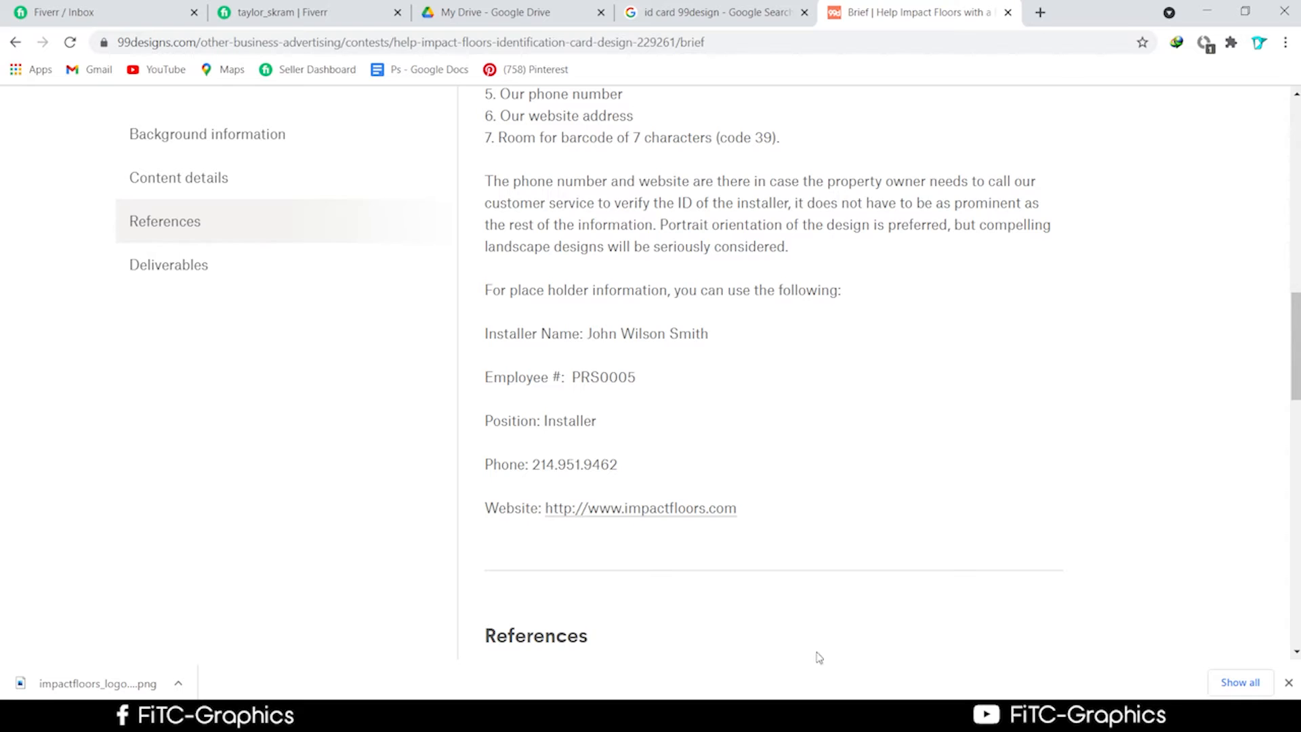
Read the brief's Background information and Content details, then go to the Fiverr inbox.
{"action": "scroll", "coordinate": [942, 593], "scroll_direction": "up", "scroll_amount": 10}
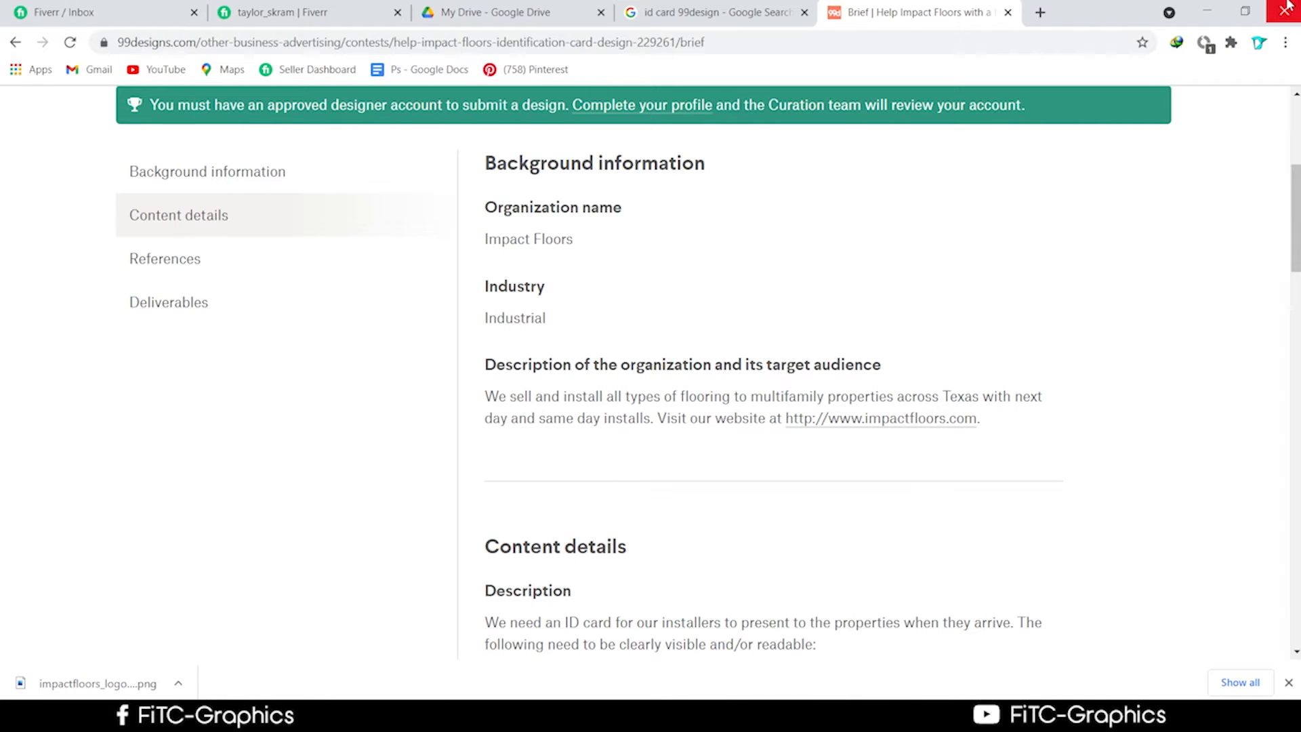
{"action": "scroll", "coordinate": [741, 377], "scroll_direction": "down", "scroll_amount": 8}
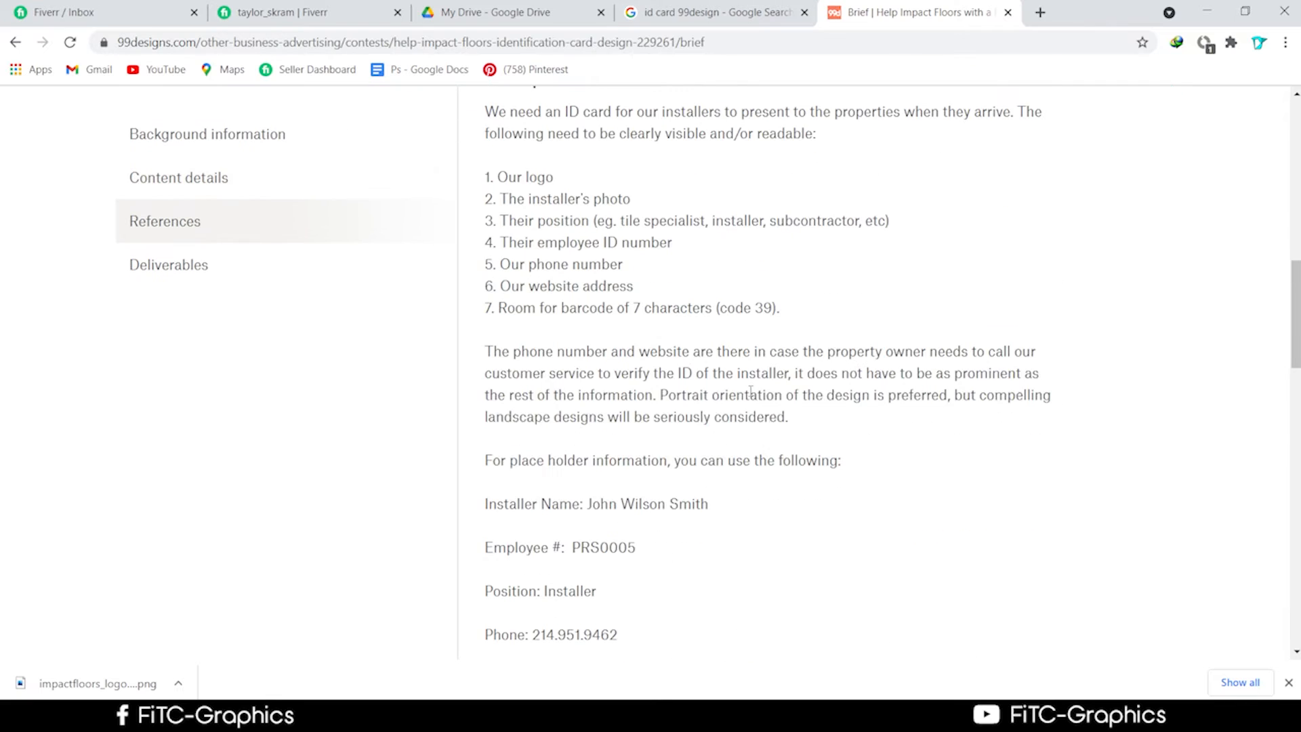
{"action": "scroll", "coordinate": [750, 392], "scroll_direction": "down", "scroll_amount": 1}
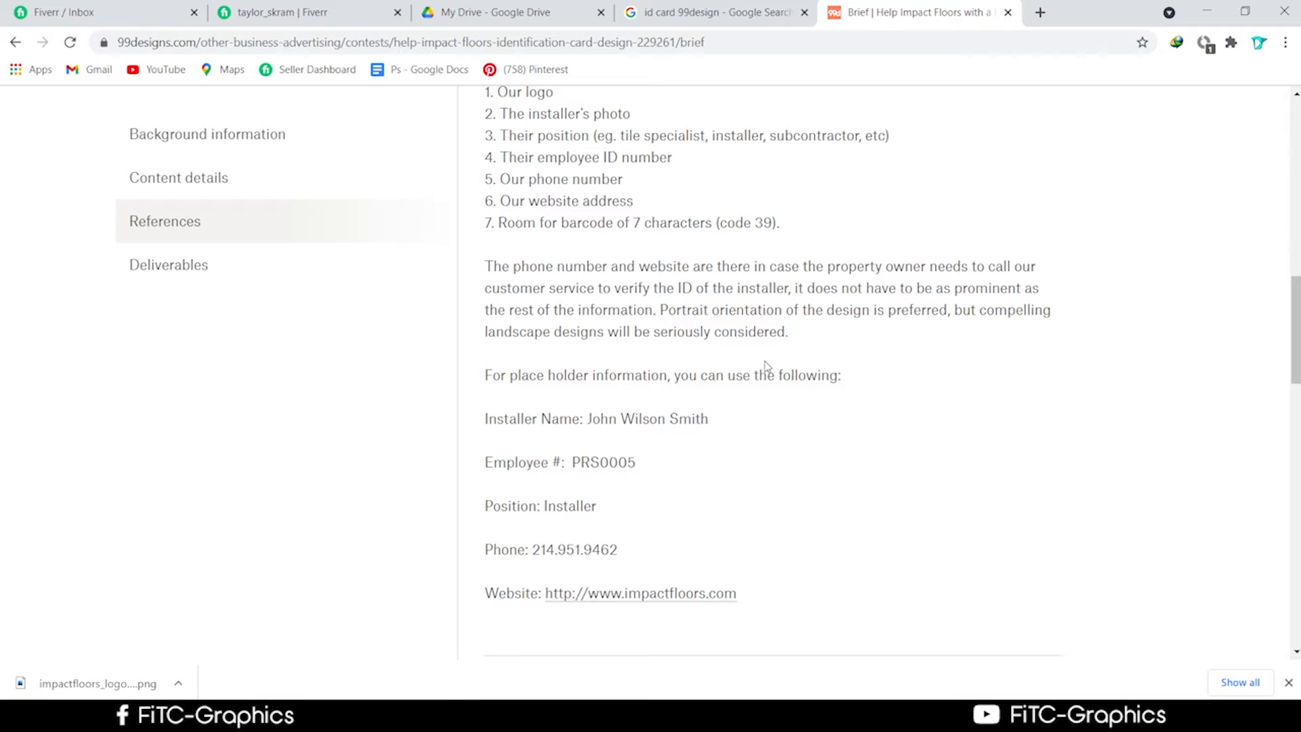
{"action": "scroll", "coordinate": [722, 454], "scroll_direction": "up", "scroll_amount": 1}
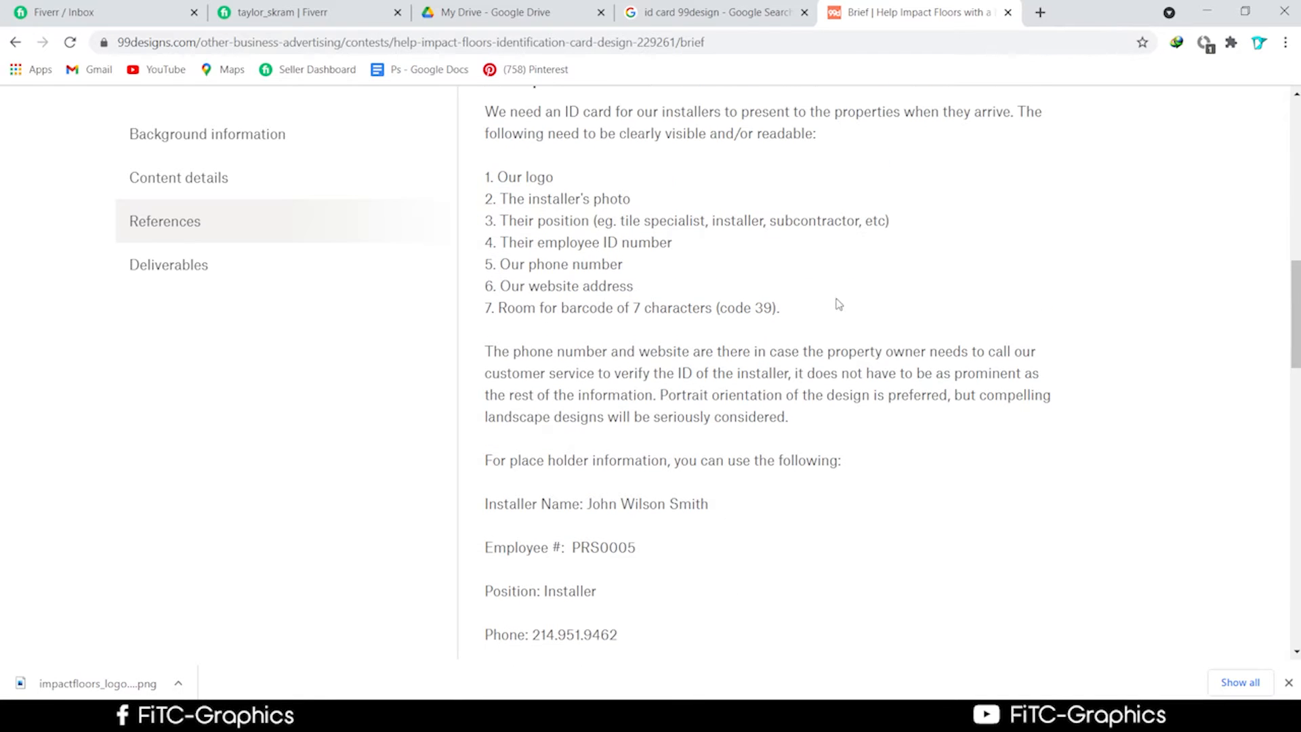
{"action": "scroll", "coordinate": [834, 403], "scroll_direction": "down", "scroll_amount": 2}
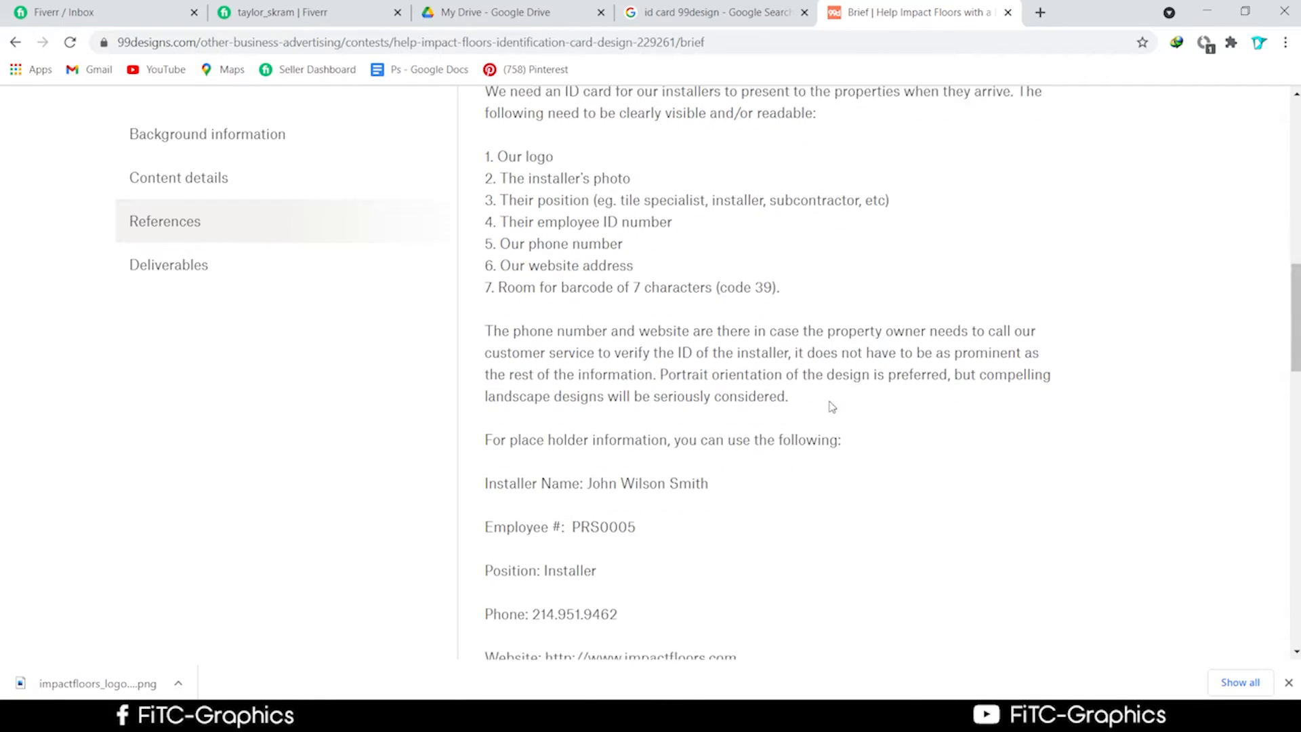
{"action": "scroll", "coordinate": [831, 434], "scroll_direction": "up", "scroll_amount": 6}
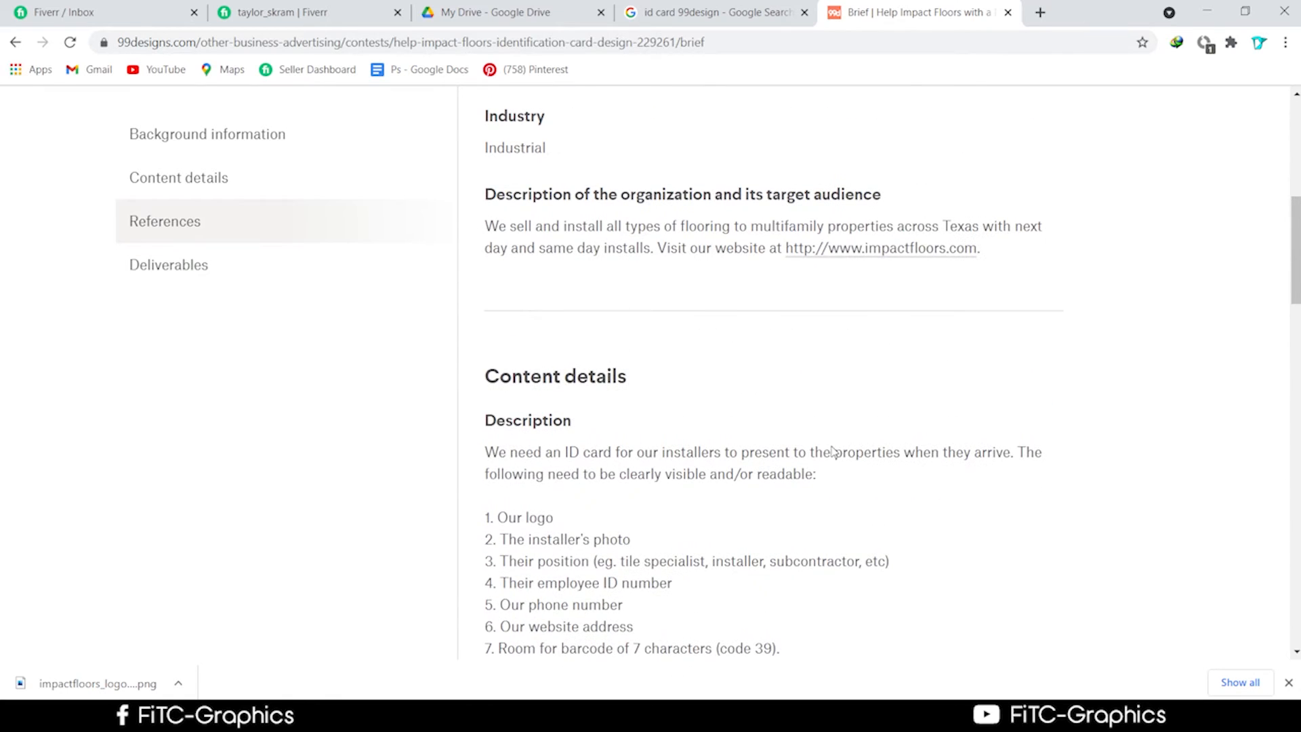
{"action": "scroll", "coordinate": [838, 447], "scroll_direction": "down", "scroll_amount": 2}
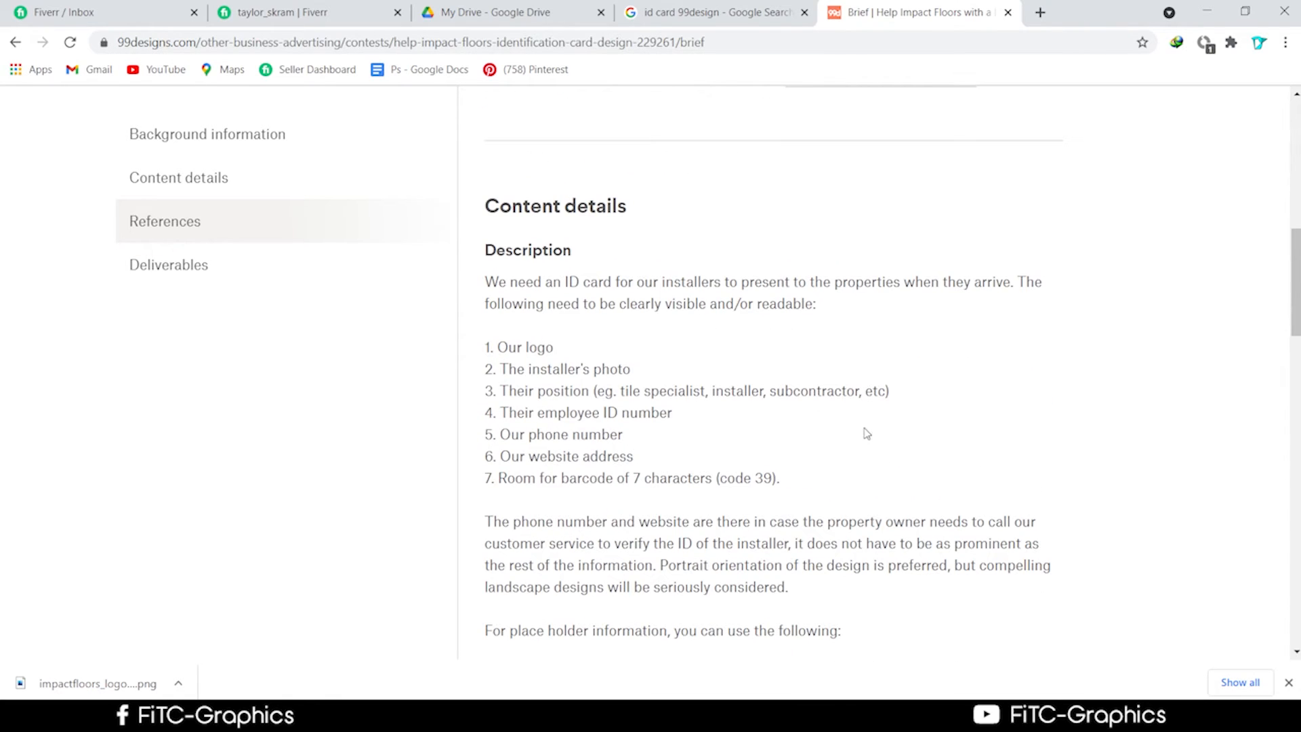
{"action": "scroll", "coordinate": [861, 488], "scroll_direction": "down", "scroll_amount": 2}
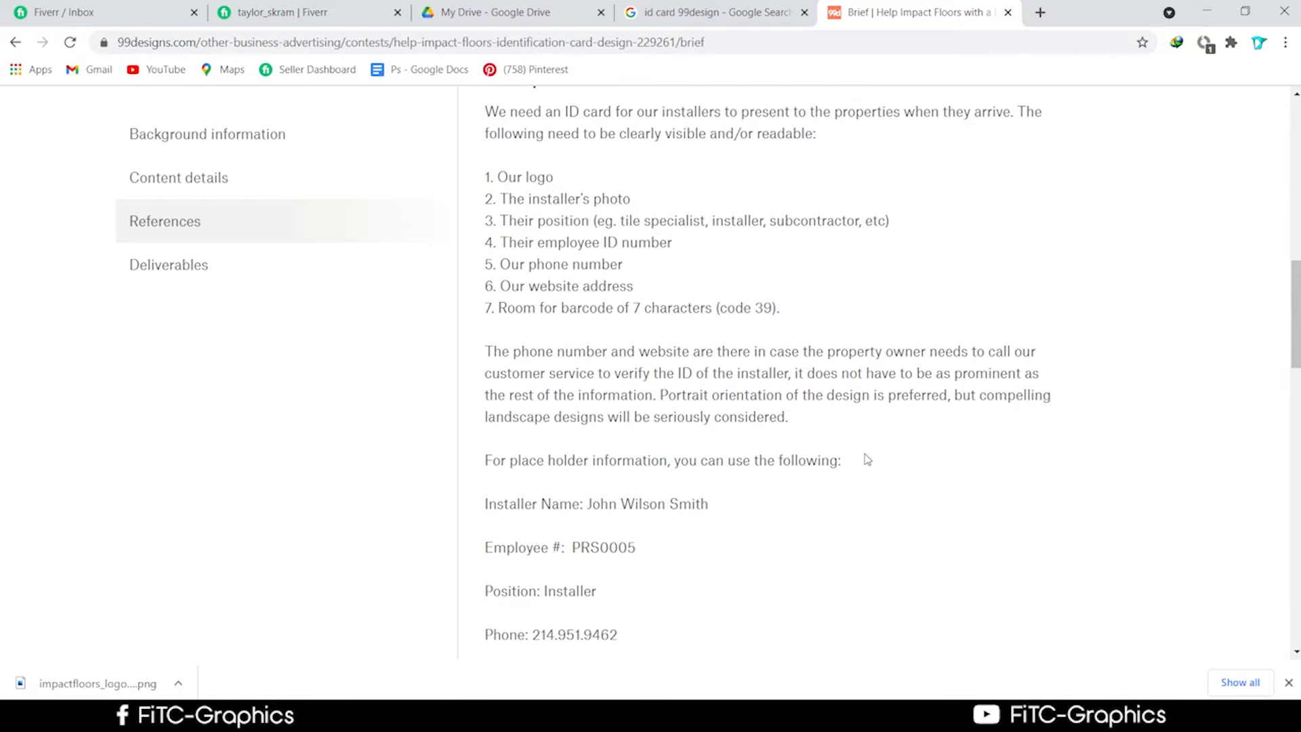
{"action": "scroll", "coordinate": [865, 458], "scroll_direction": "down", "scroll_amount": 1}
{"action": "scroll", "coordinate": [883, 499], "scroll_direction": "up", "scroll_amount": 8}
{"action": "scroll", "coordinate": [817, 542], "scroll_direction": "up", "scroll_amount": 2}
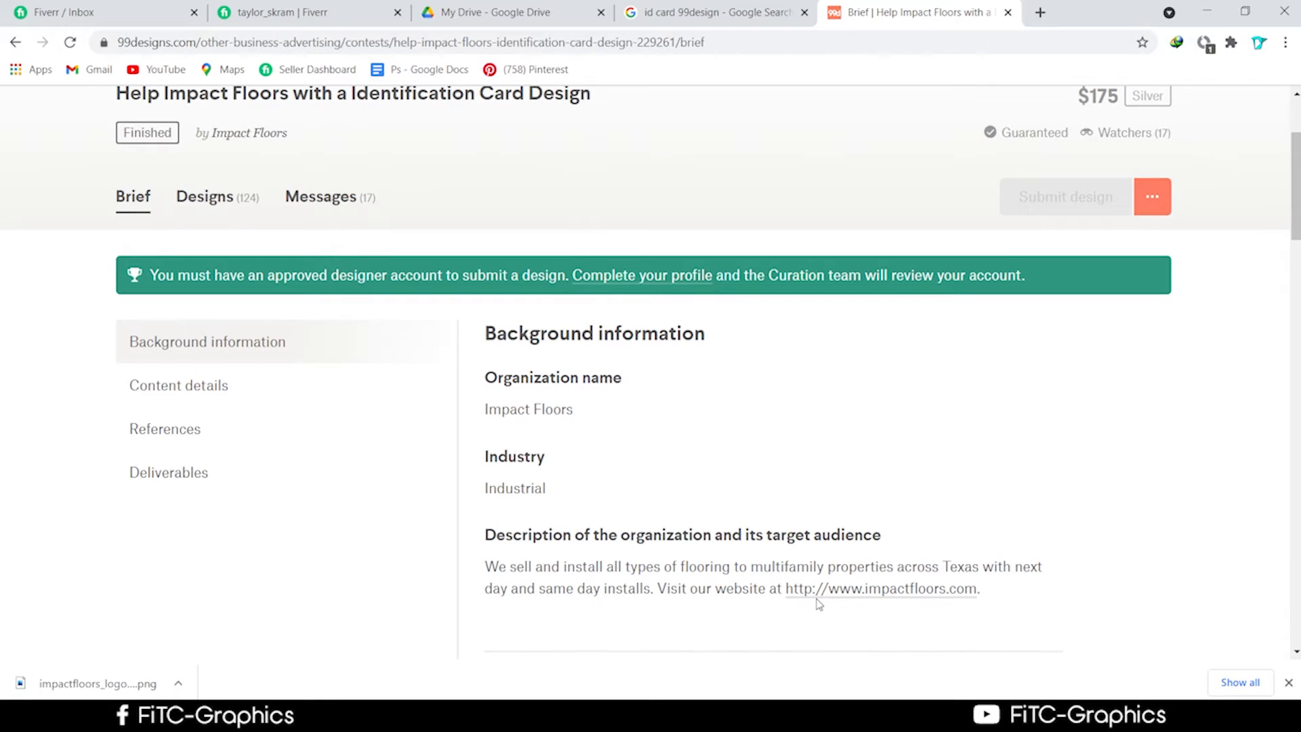
{"action": "scroll", "coordinate": [819, 603], "scroll_direction": "down", "scroll_amount": 2}
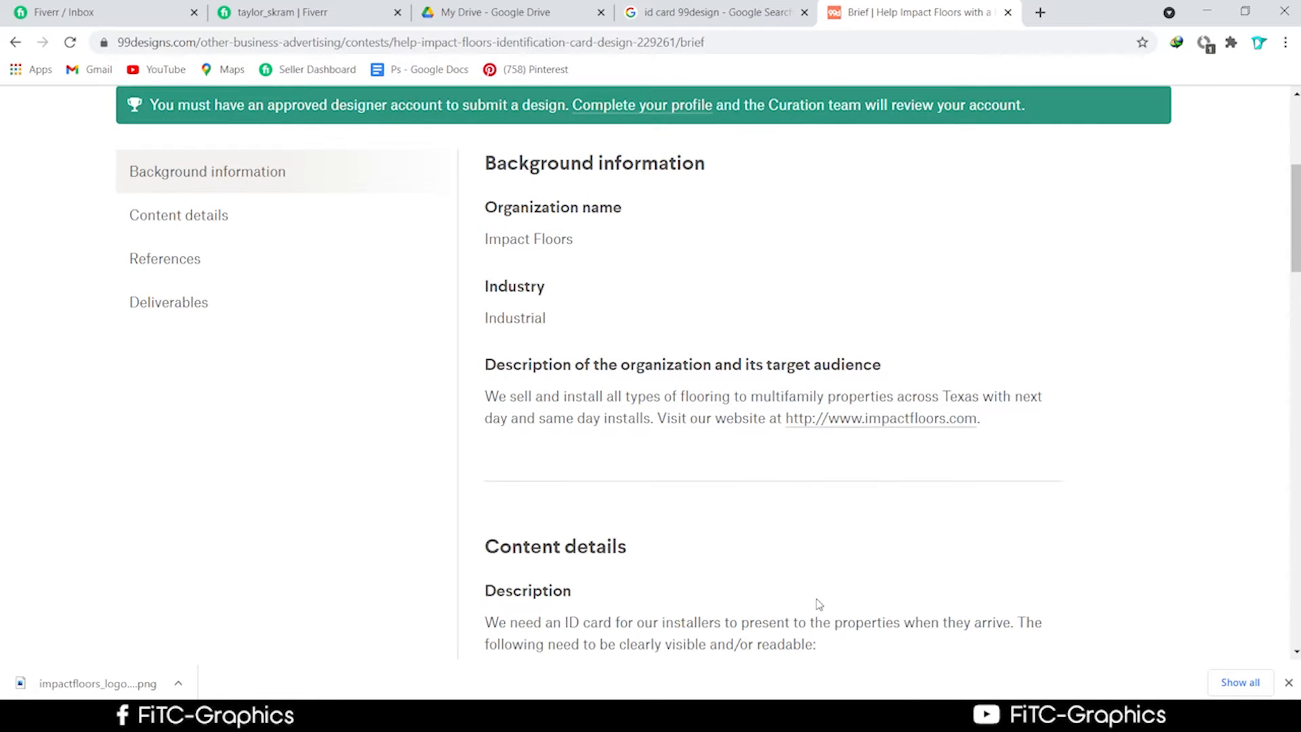
{"action": "scroll", "coordinate": [819, 604], "scroll_direction": "down", "scroll_amount": 2}
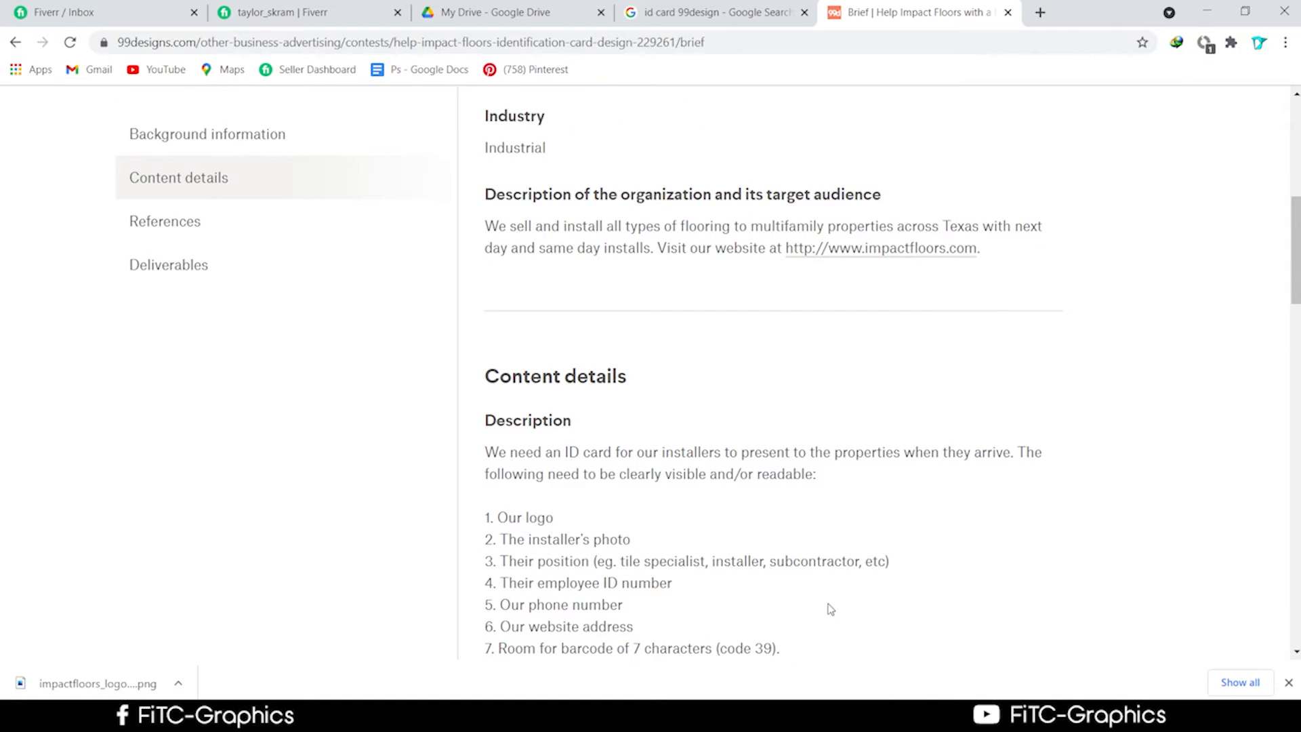
{"action": "scroll", "coordinate": [820, 610], "scroll_direction": "up", "scroll_amount": 3}
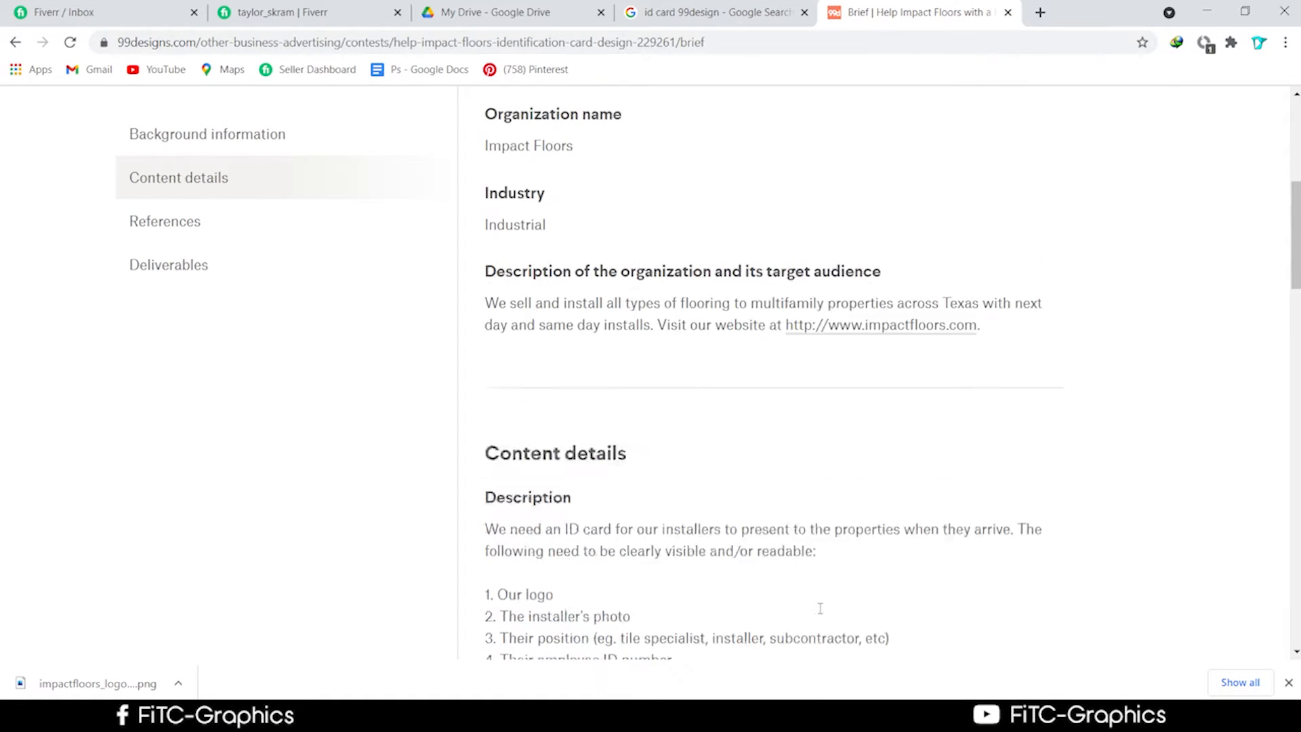
{"action": "left_click", "coordinate": [139, 11]}
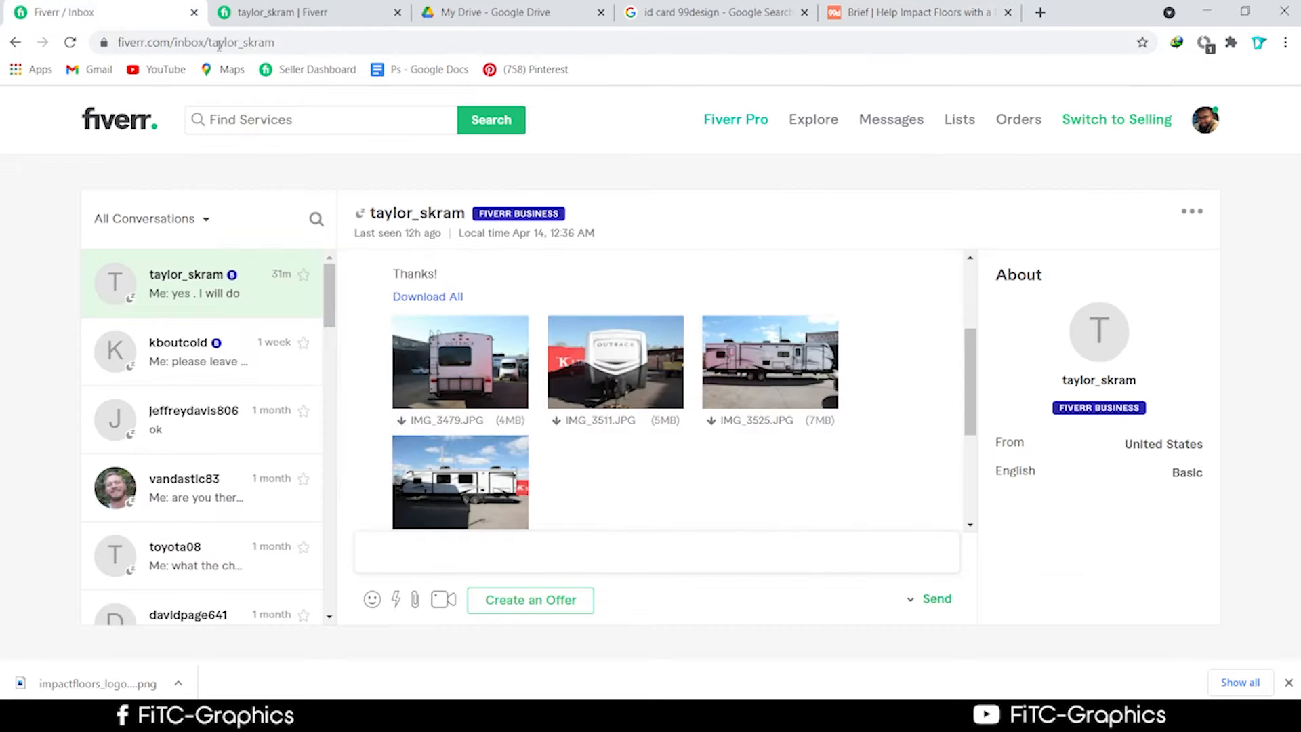
Return to the Illustrator ID card showing the embedded Impact Floors logo.
{"action": "left_click", "coordinate": [348, 718]}
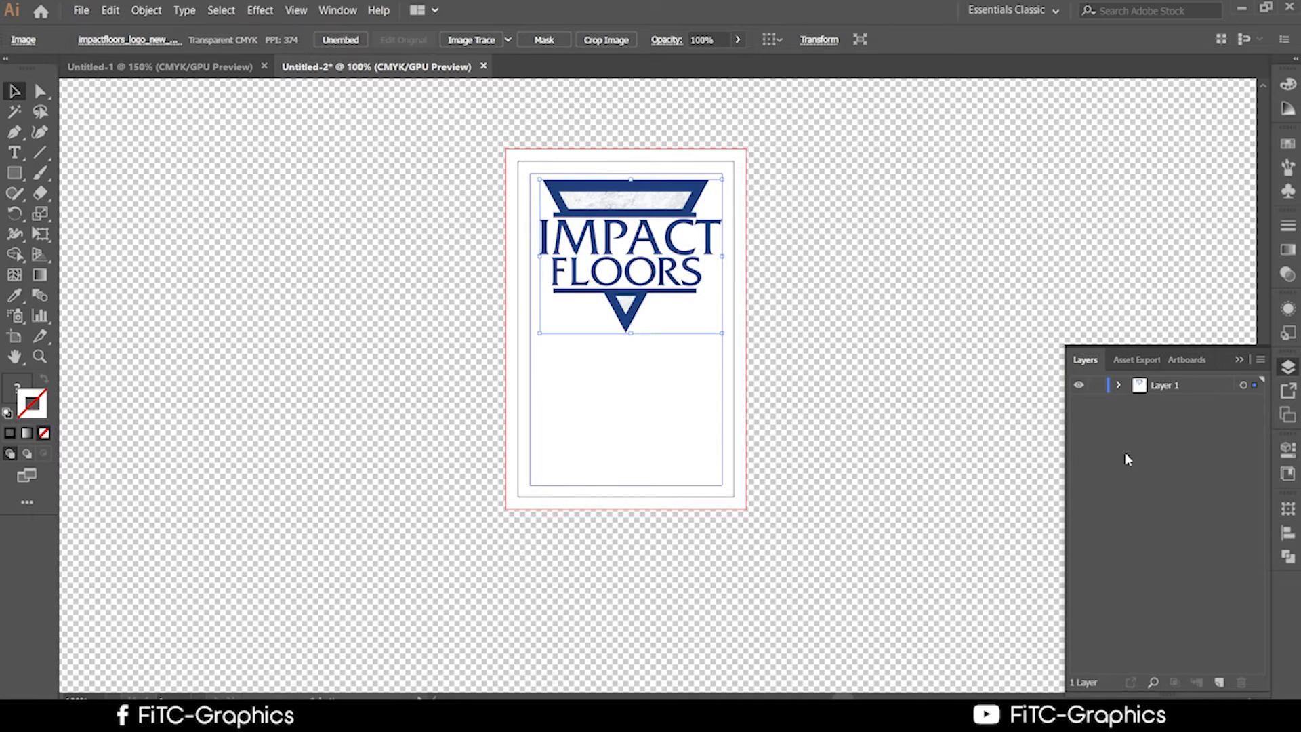
Scale the Impact Floors logo down slightly about its centre.
{"action": "left_click", "coordinate": [745, 337]}
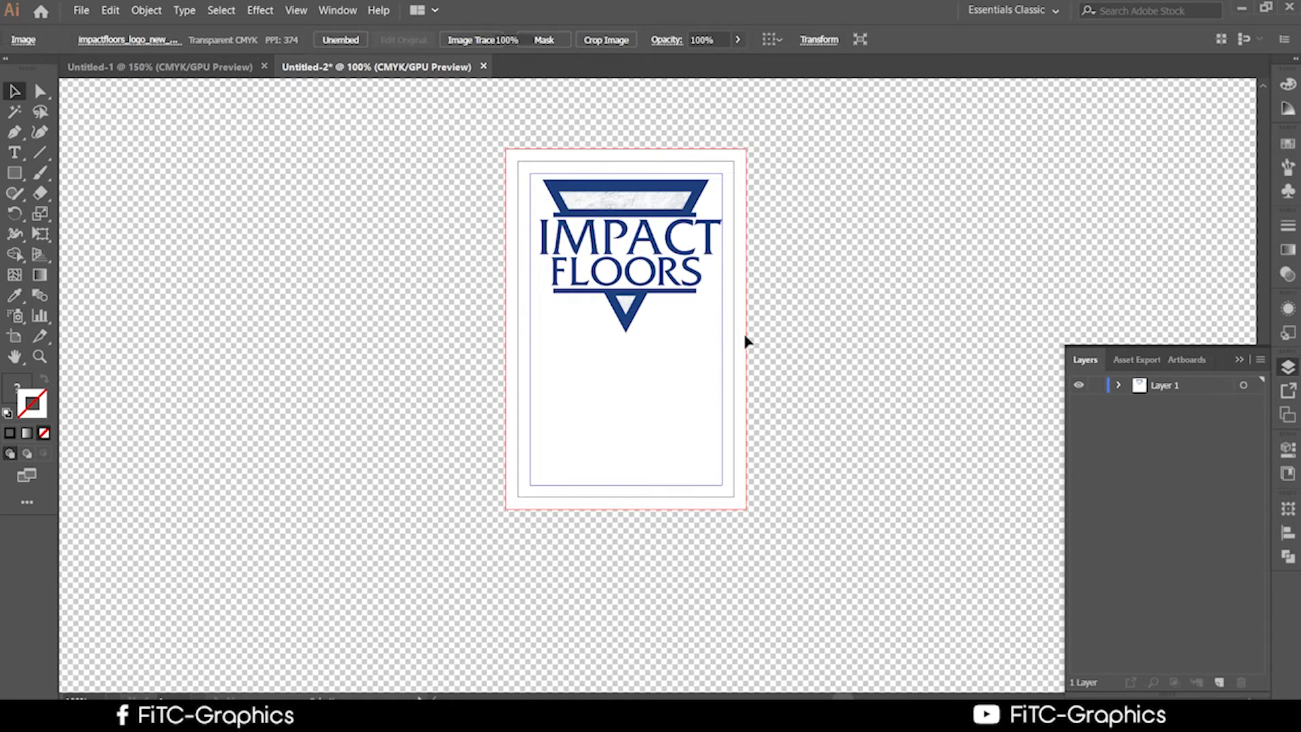
{"action": "left_click", "coordinate": [688, 294]}
{"action": "scroll", "coordinate": [701, 298], "scroll_direction": "up", "scroll_amount": 1}
{"action": "scroll", "coordinate": [718, 332], "scroll_direction": "up", "scroll_amount": 2}
{"action": "left_click_drag", "start_coordinate": [743, 371], "coordinate": [696, 332]}
{"action": "scroll", "coordinate": [793, 366], "scroll_direction": "down", "scroll_amount": 1}
{"action": "left_click", "coordinate": [827, 383]}
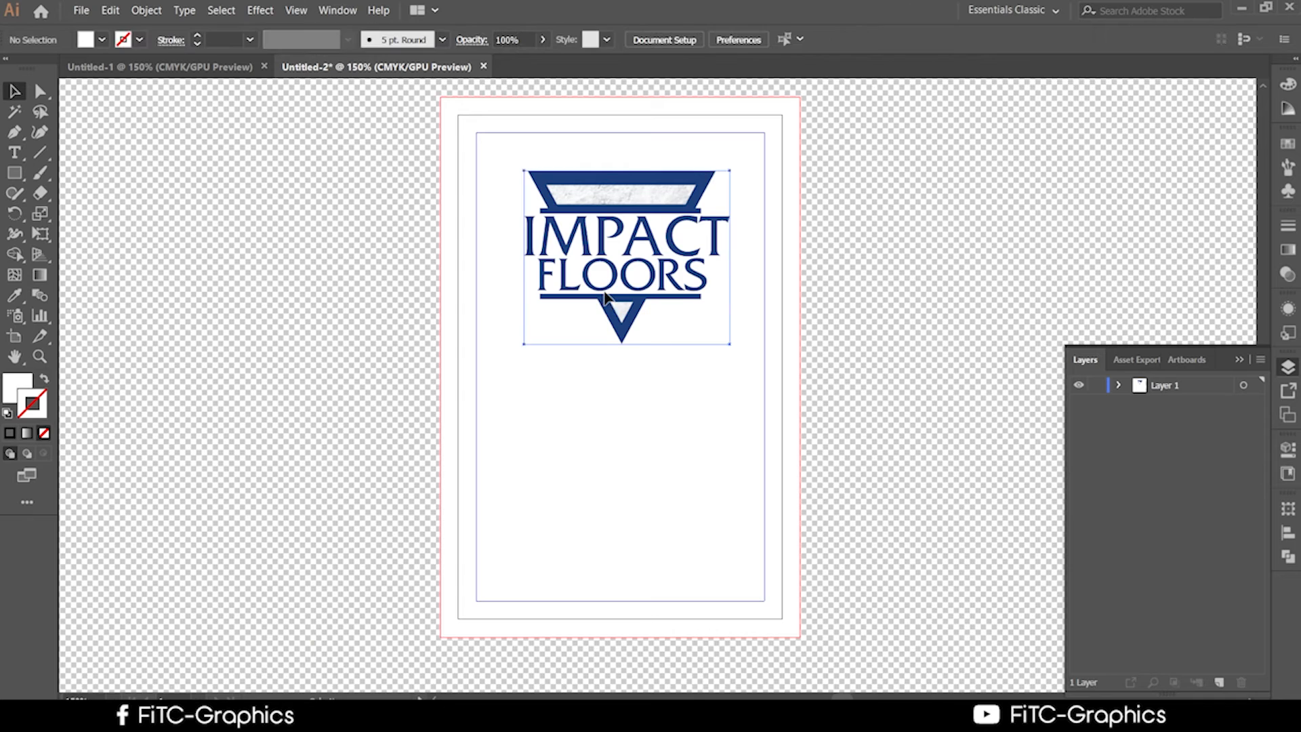
{"action": "left_click", "coordinate": [613, 277]}
{"action": "left_click", "coordinate": [768, 330]}
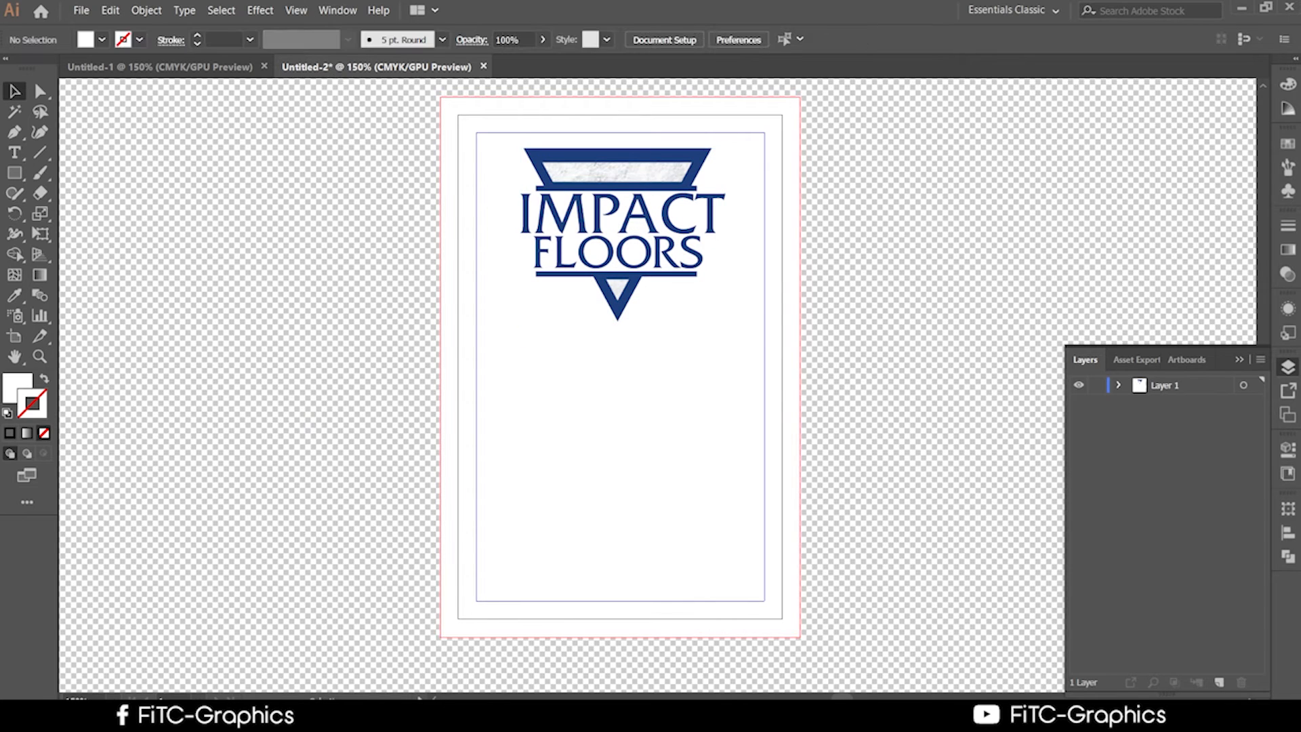
Place the Google Images ID card references beside the design, then return to Illustrator.
{"action": "left_click", "coordinate": [333, 715]}
{"action": "left_click", "coordinate": [894, 14]}
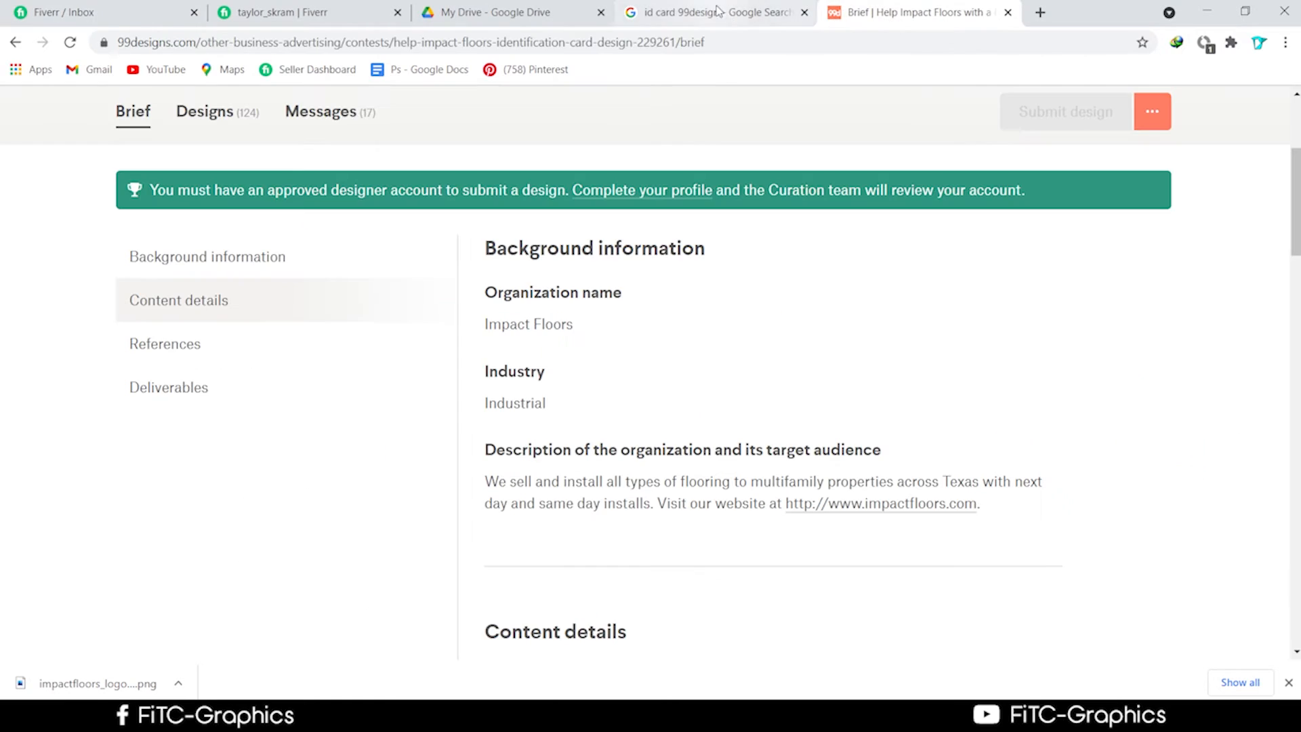
{"action": "left_click", "coordinate": [718, 14]}
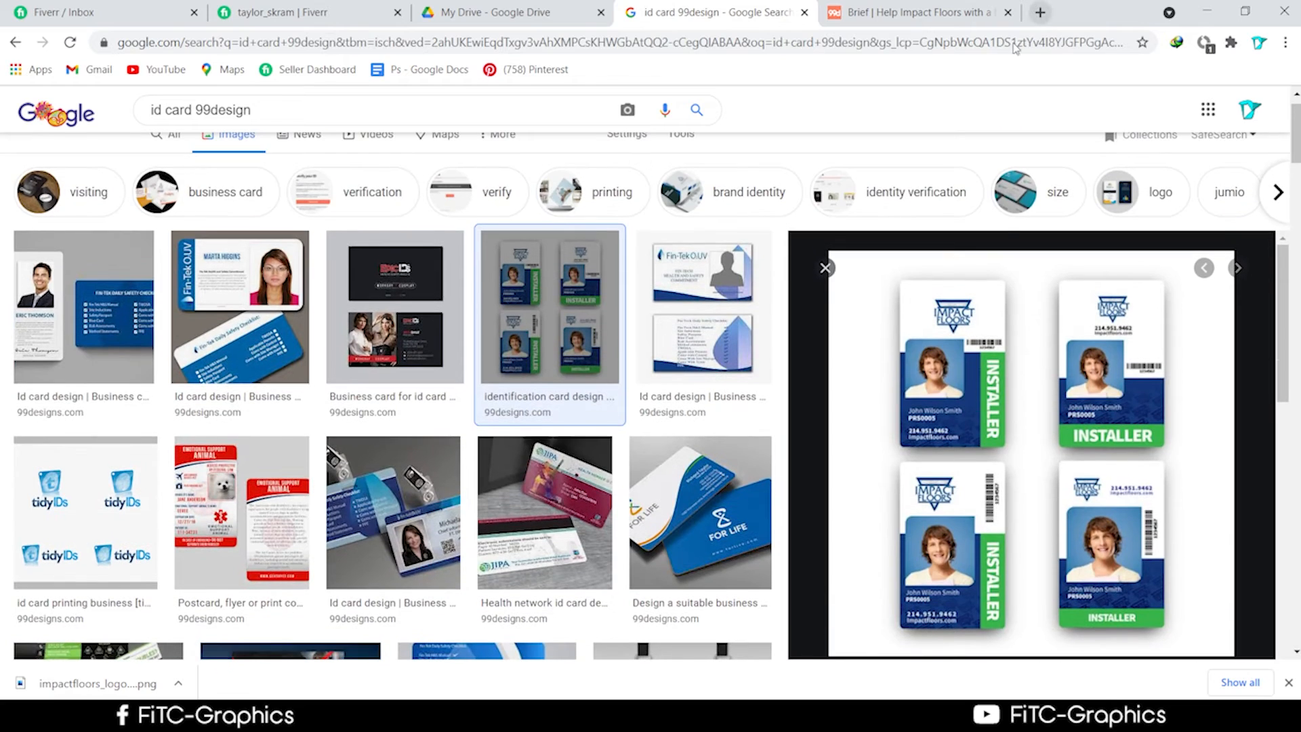
{"action": "left_click_drag", "start_coordinate": [1090, 21], "coordinate": [1089, 82]}
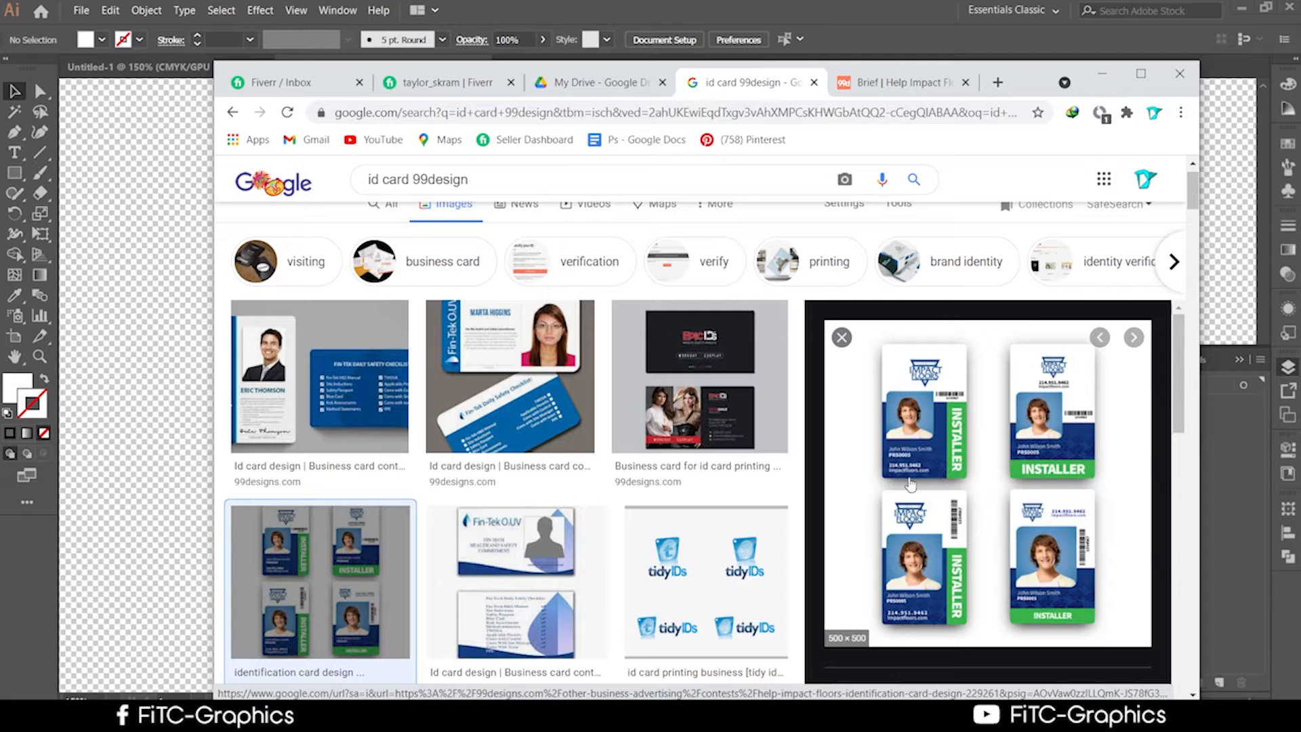
{"action": "left_click_drag", "start_coordinate": [1030, 90], "coordinate": [963, 527]}
{"action": "left_click", "coordinate": [672, 243]}
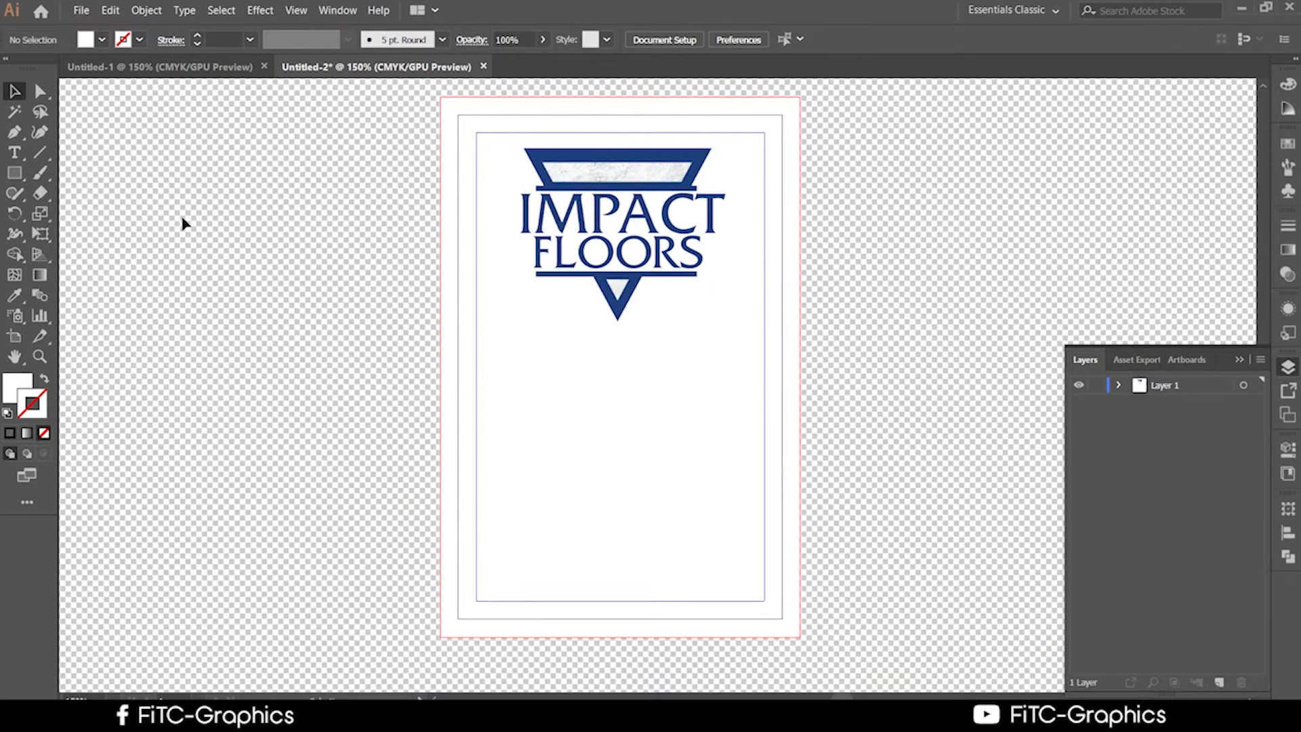
Draw a wide rectangle over the card's lower half and fill it with the logo's navy.
{"action": "left_click", "coordinate": [15, 173]}
{"action": "left_click_drag", "start_coordinate": [395, 349], "coordinate": [859, 656]}
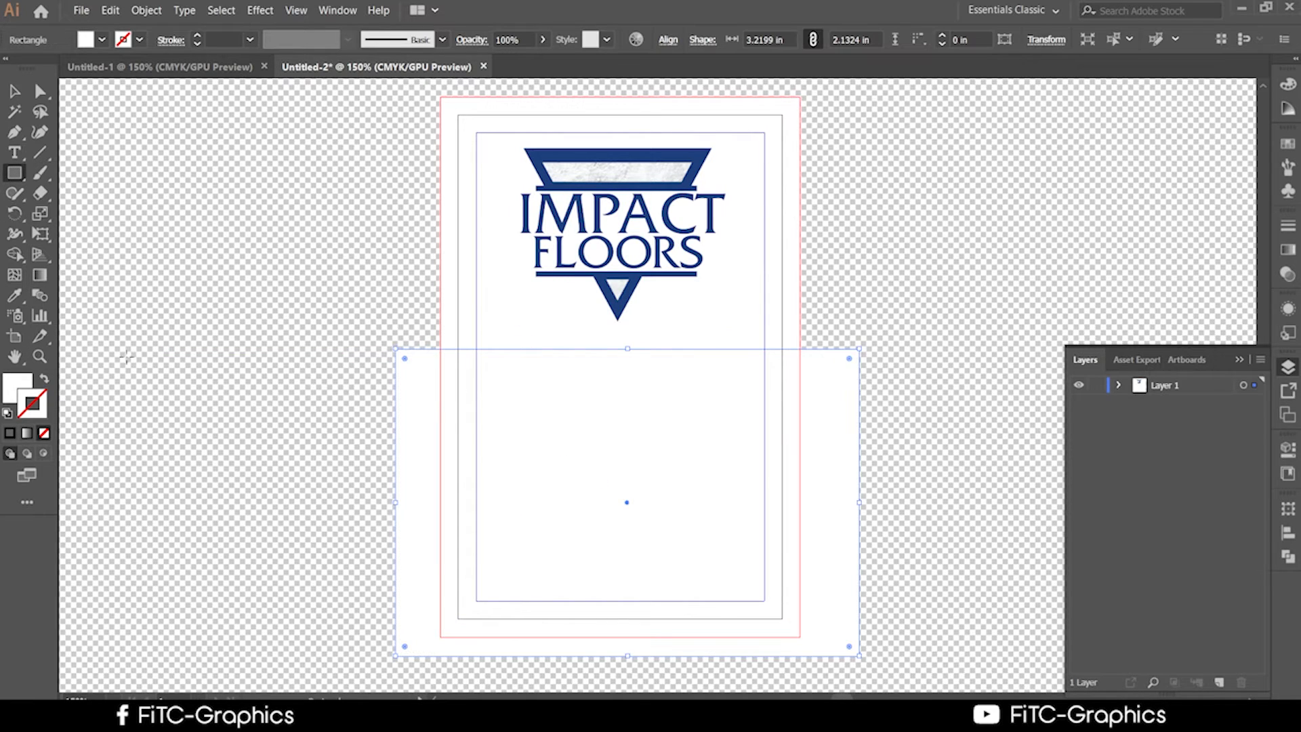
{"action": "left_click", "coordinate": [14, 295]}
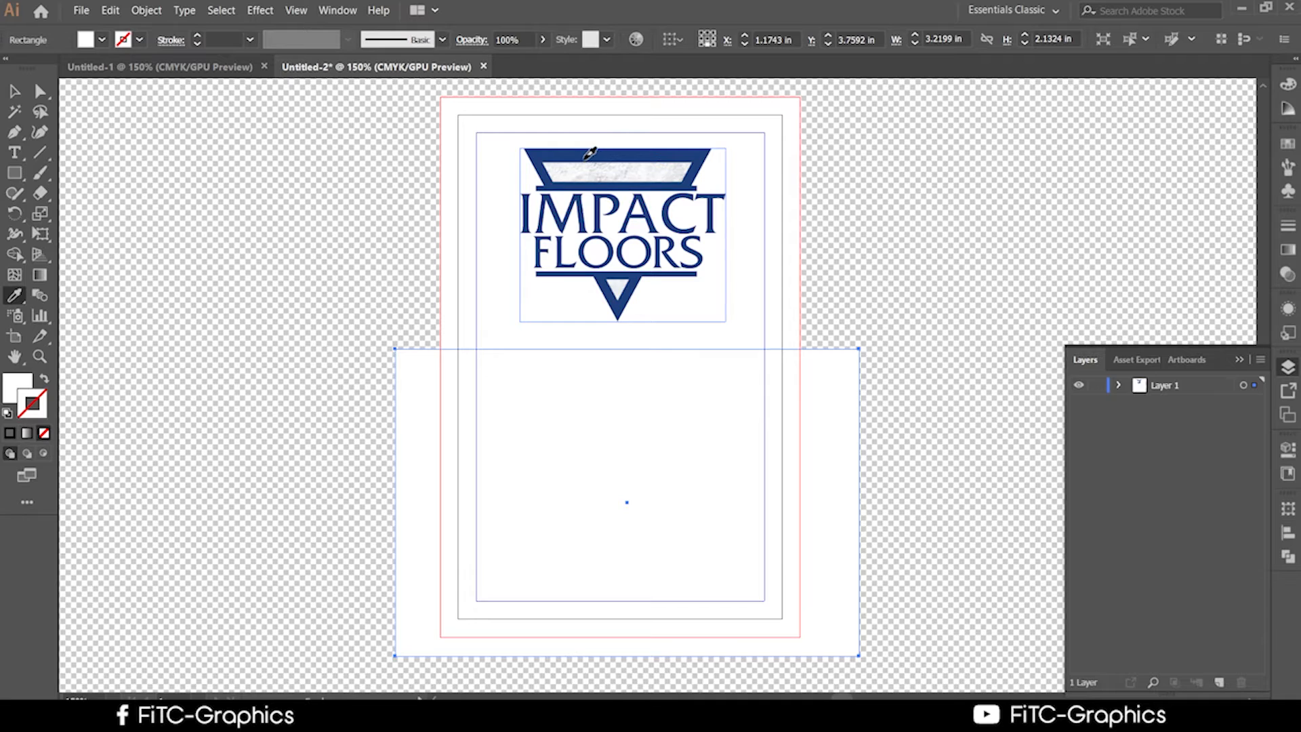
{"action": "left_click", "coordinate": [590, 153]}
{"action": "left_click", "coordinate": [14, 90]}
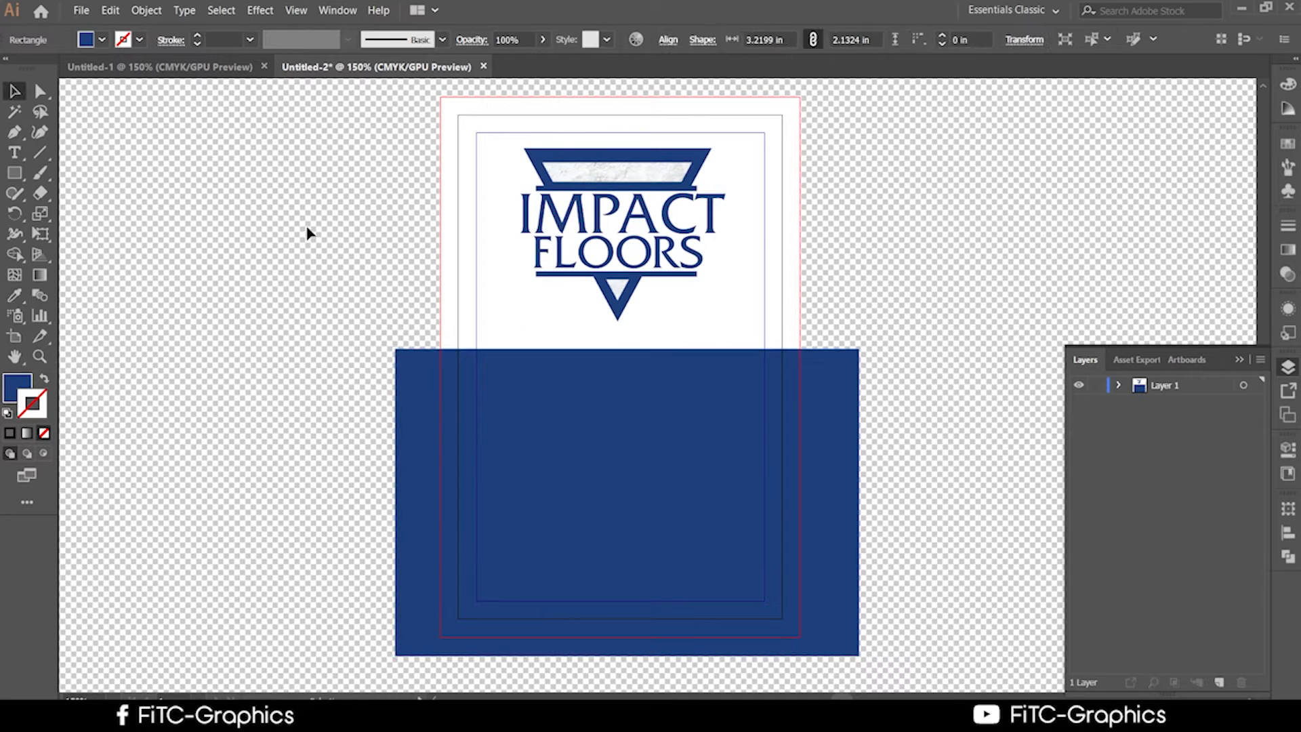
Fit the navy rectangle to the card's left and right edges and lower its top edge.
{"action": "left_click", "coordinate": [816, 505]}
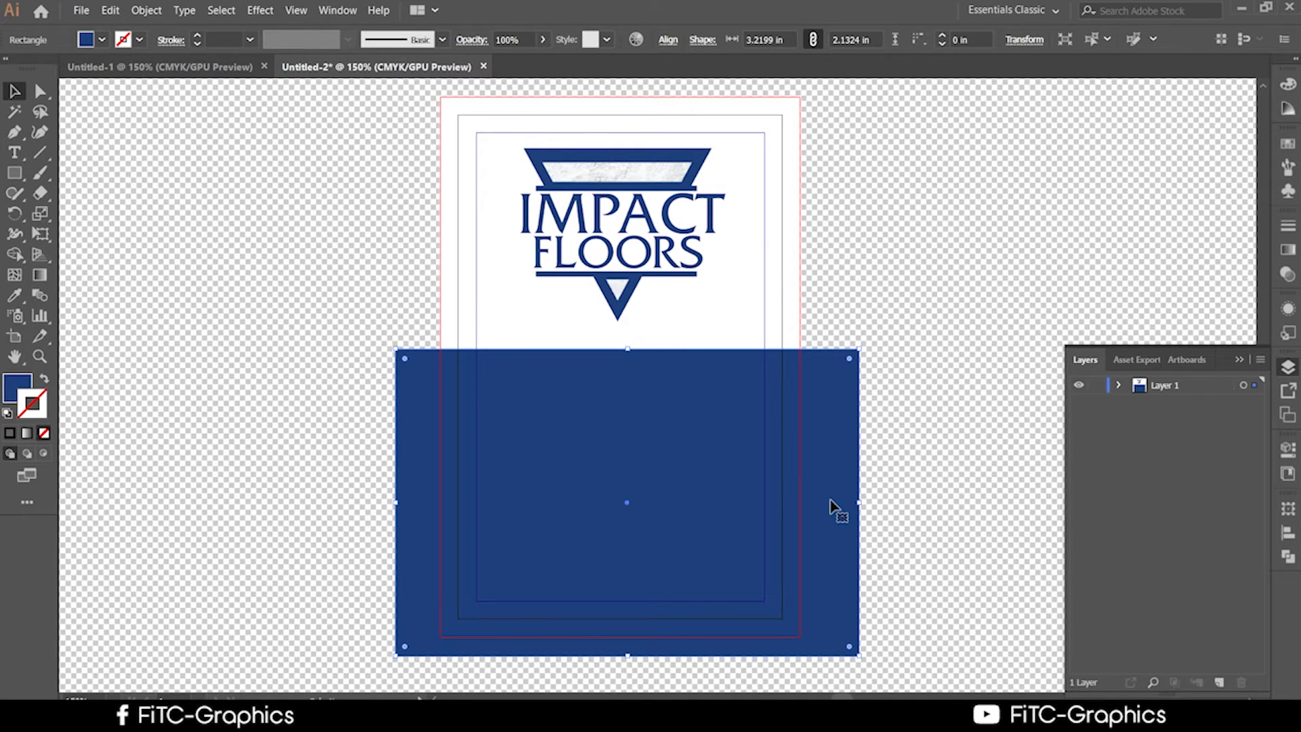
{"action": "left_click_drag", "start_coordinate": [858, 502], "coordinate": [800, 501]}
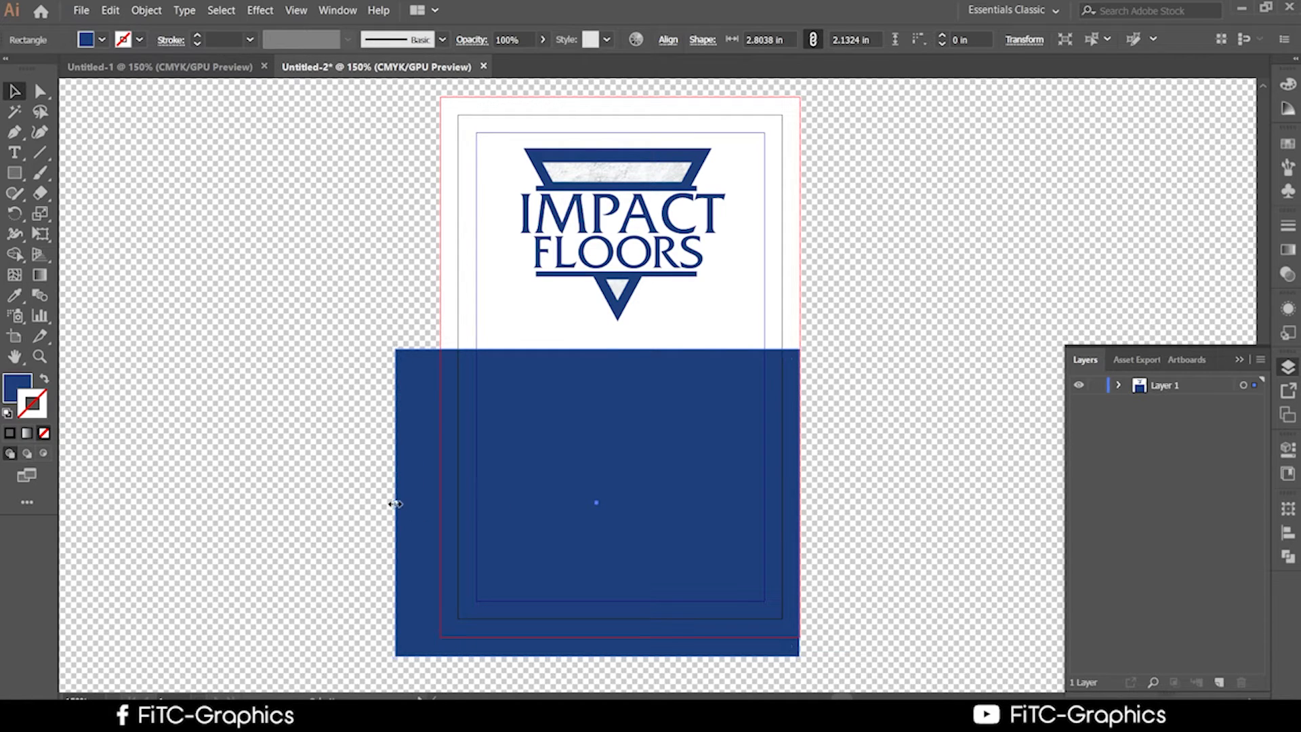
{"action": "left_click_drag", "start_coordinate": [396, 503], "coordinate": [441, 503]}
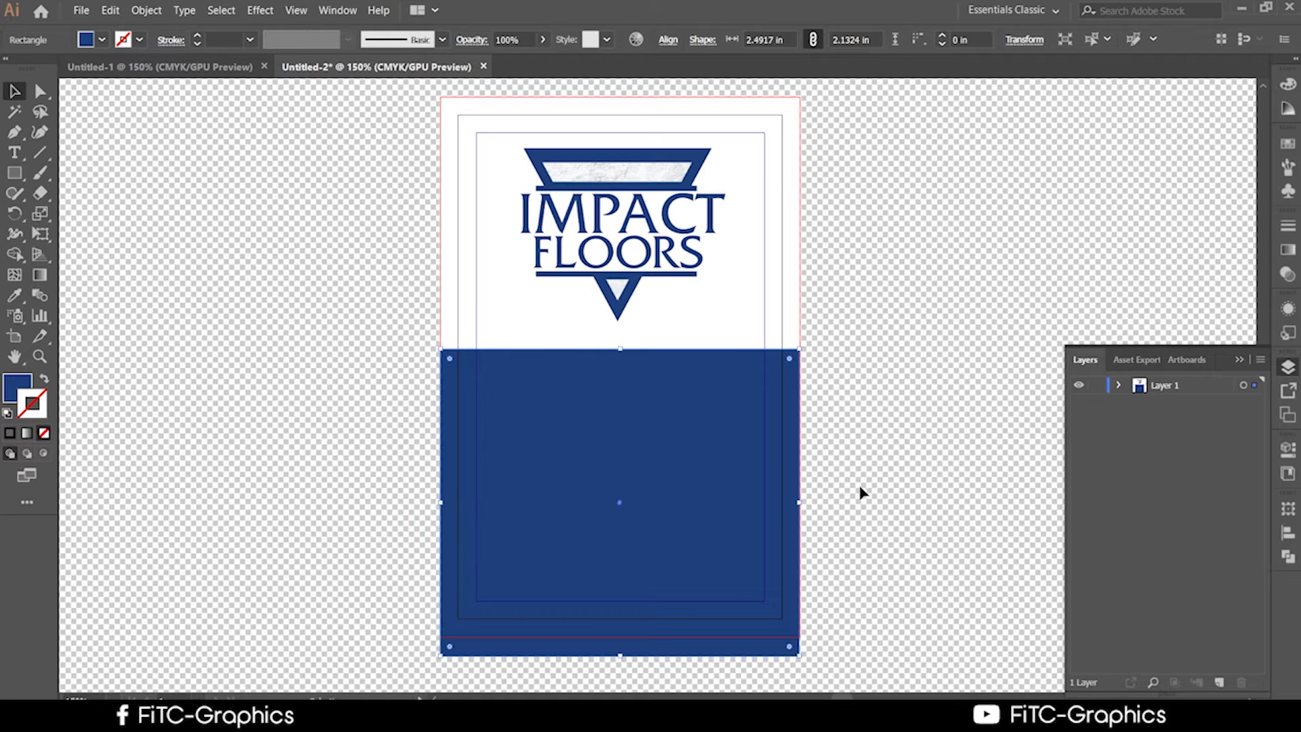
{"action": "left_click", "coordinate": [610, 450]}
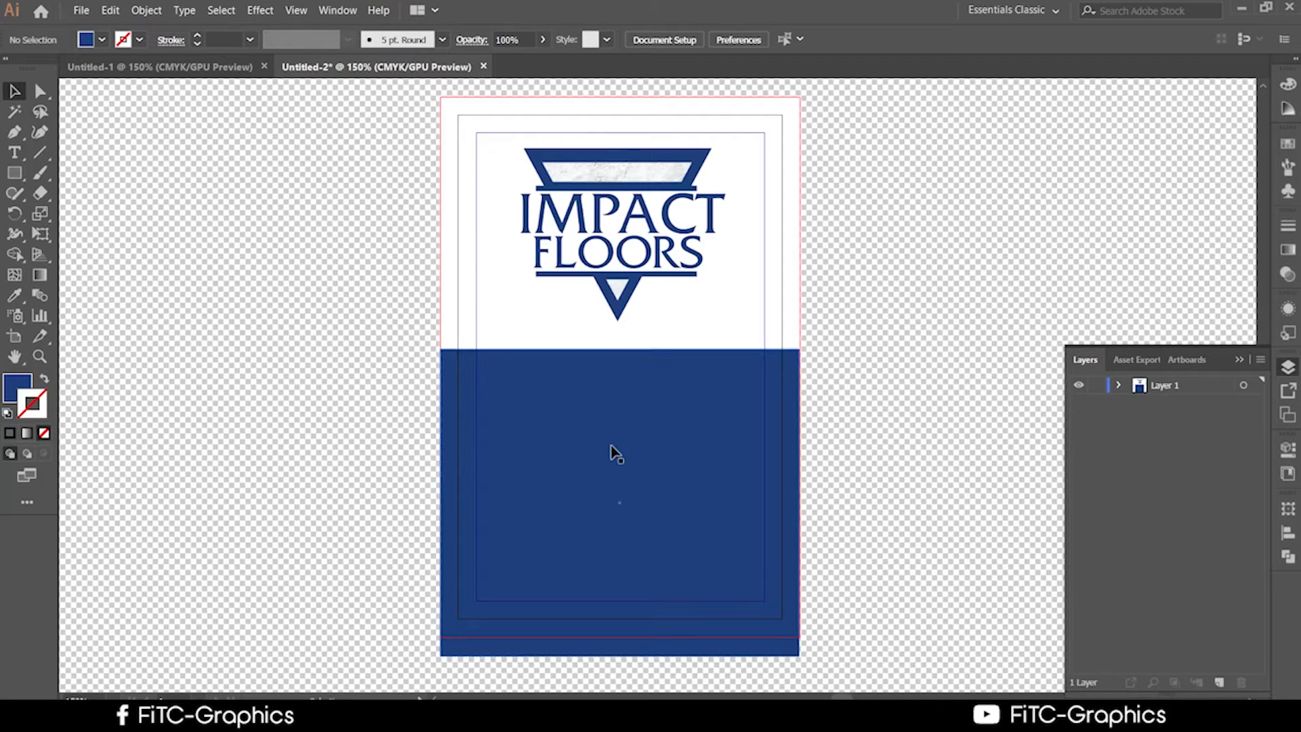
{"action": "left_click_drag", "start_coordinate": [620, 349], "coordinate": [614, 405]}
Nudge the Impact Floors logo slightly down on the card.
{"action": "left_click", "coordinate": [854, 456]}
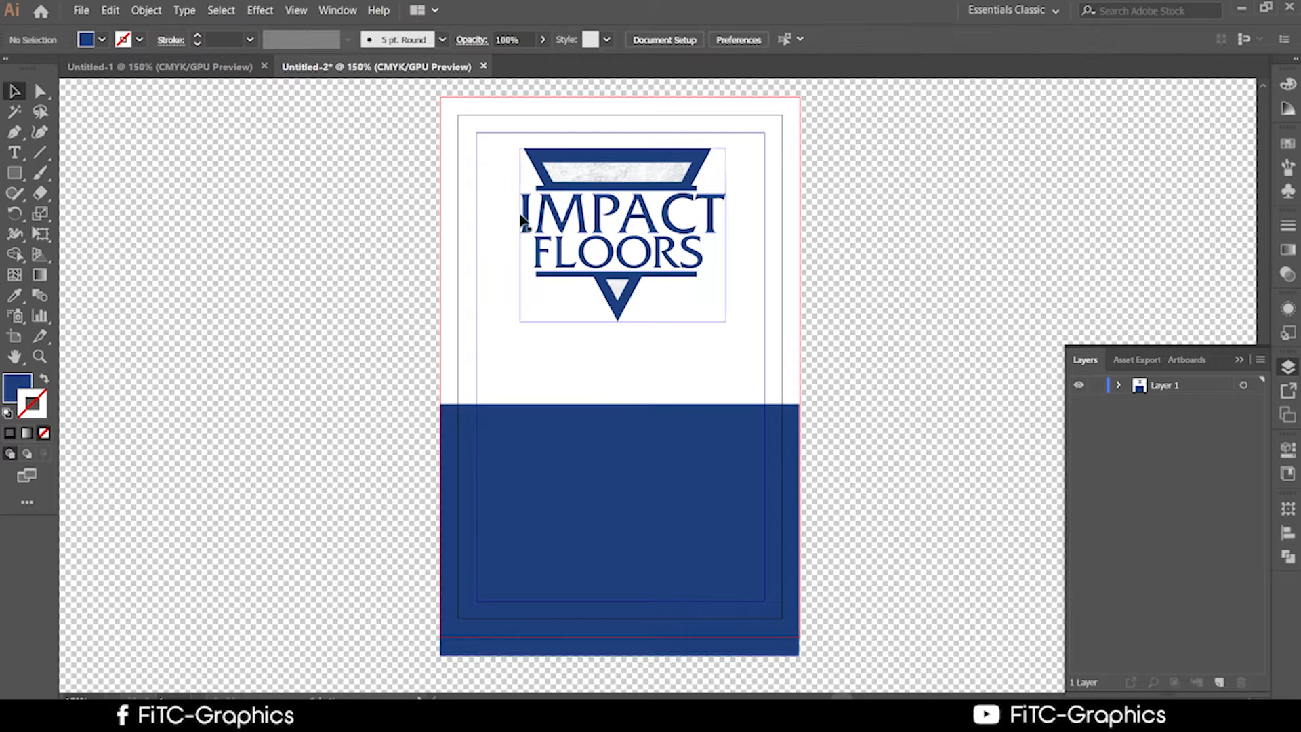
{"action": "left_click", "coordinate": [653, 251]}
{"action": "left_click", "coordinate": [918, 368]}
{"action": "scroll", "coordinate": [917, 368], "scroll_direction": "up", "scroll_amount": 2}
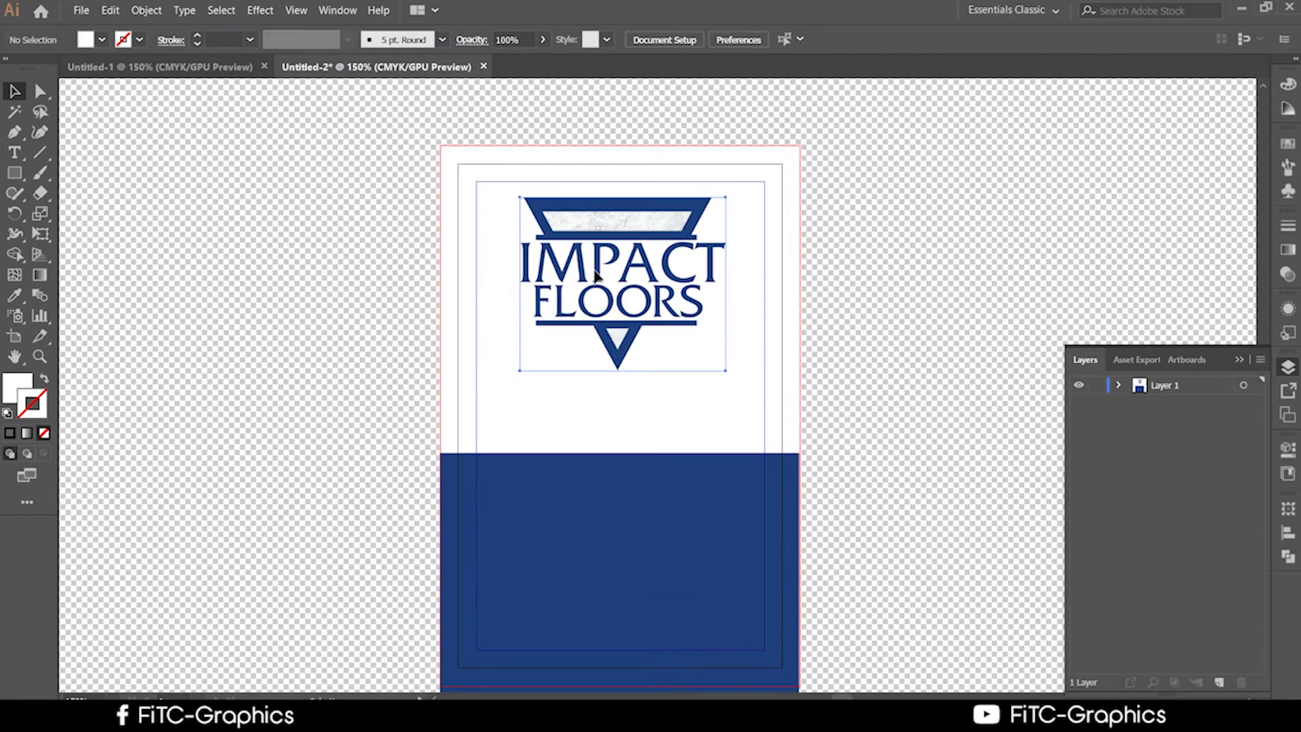
{"action": "mouse_move", "coordinate": [648, 307]}
{"action": "left_mouse_down"}
{"action": "mouse_move", "coordinate": [654, 317]}
{"action": "mouse_move", "coordinate": [650, 302]}
{"action": "left_mouse_up"}
{"action": "left_click", "coordinate": [872, 344]}
{"action": "left_click", "coordinate": [701, 296]}
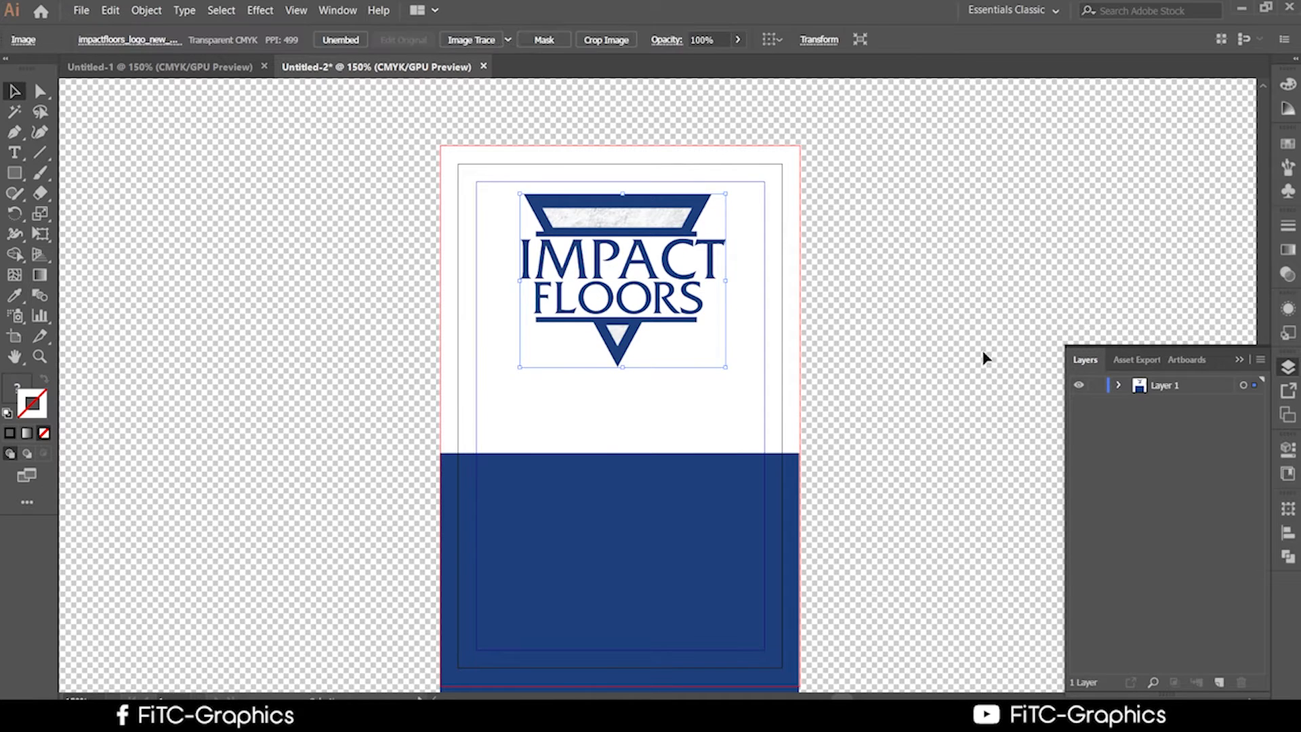
{"action": "left_click", "coordinate": [944, 351]}
{"action": "left_click", "coordinate": [640, 274]}
{"action": "scroll", "coordinate": [880, 334], "scroll_direction": "up", "scroll_amount": 1}
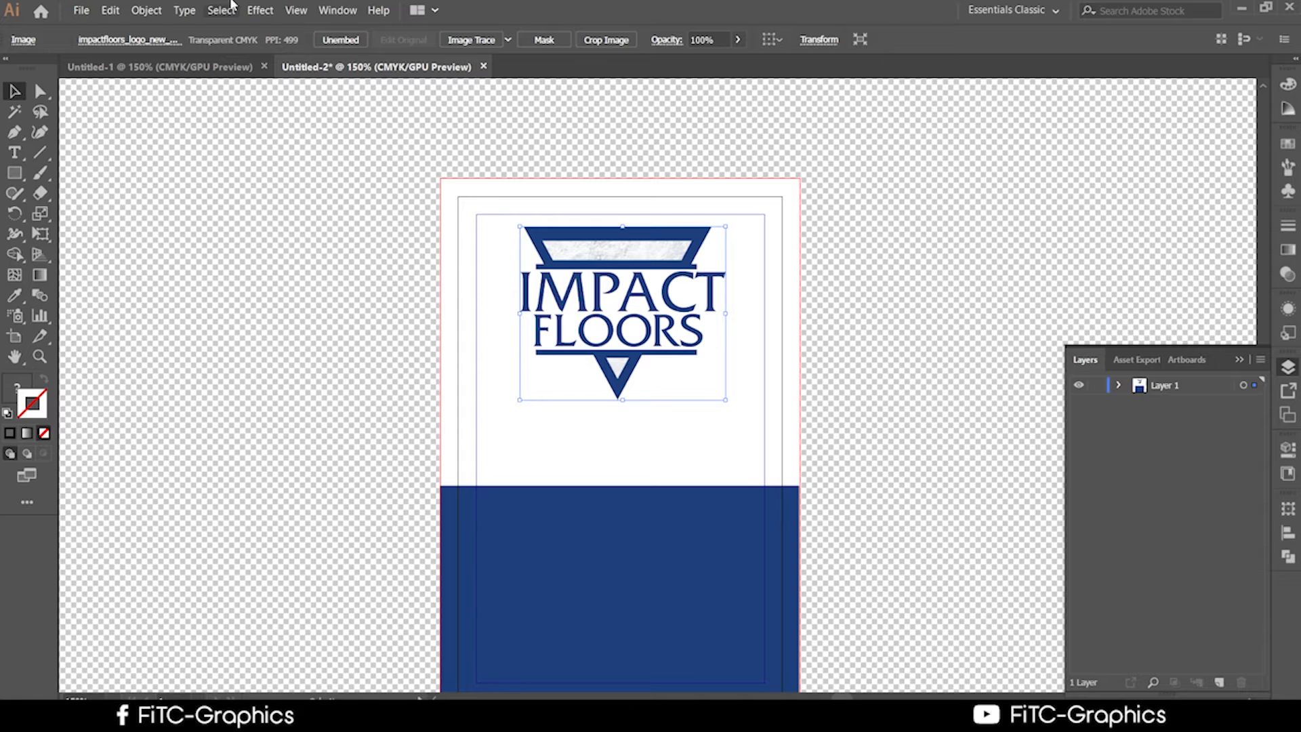
Open the Align panel, then select and deselect the logo and the blue band.
{"action": "left_click", "coordinate": [1287, 532]}
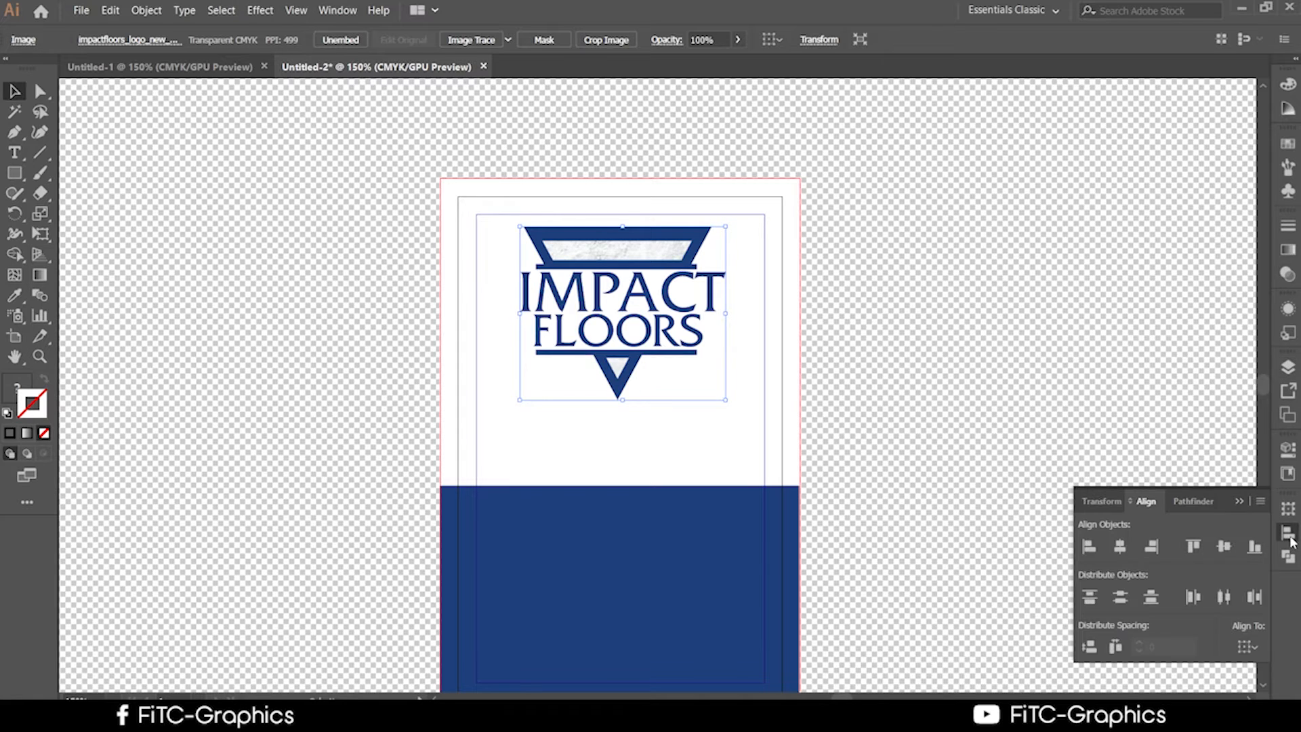
{"action": "left_click", "coordinate": [935, 241]}
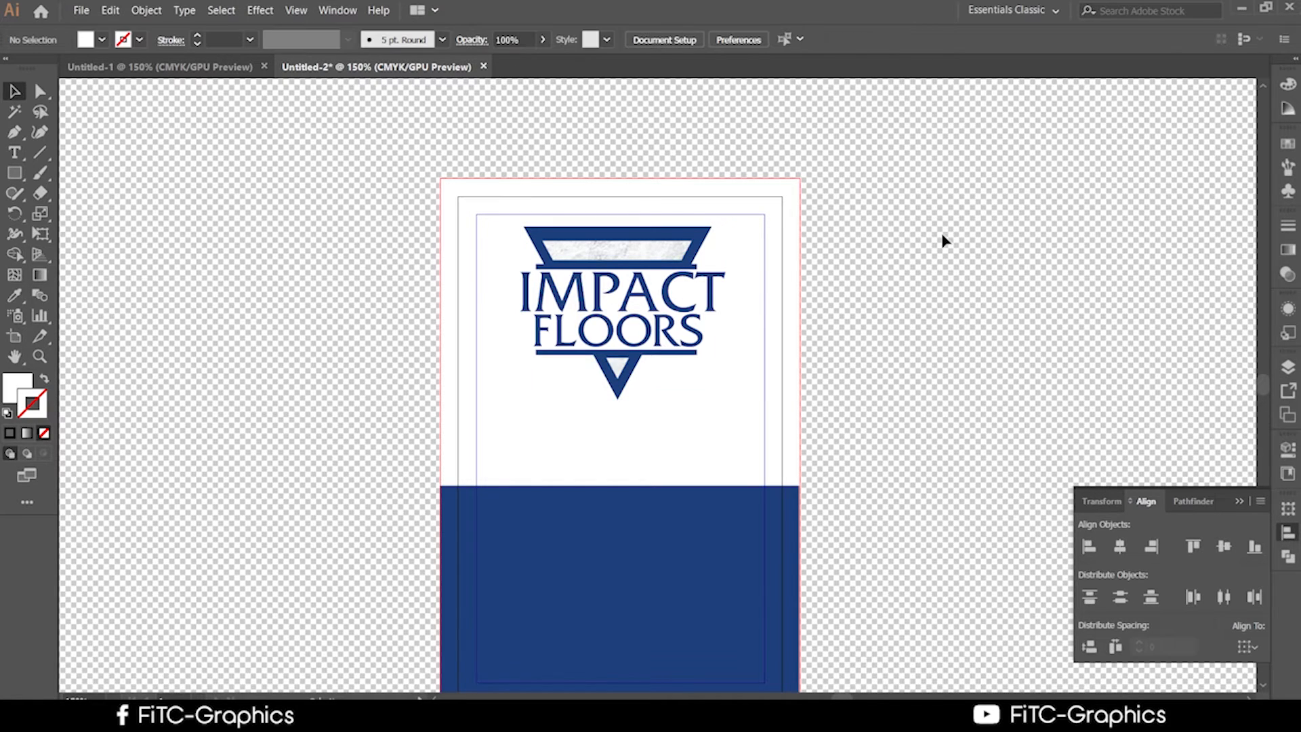
{"action": "scroll", "coordinate": [962, 278], "scroll_direction": "down", "scroll_amount": 2}
{"action": "left_click", "coordinate": [628, 281]}
{"action": "left_click", "coordinate": [1066, 368]}
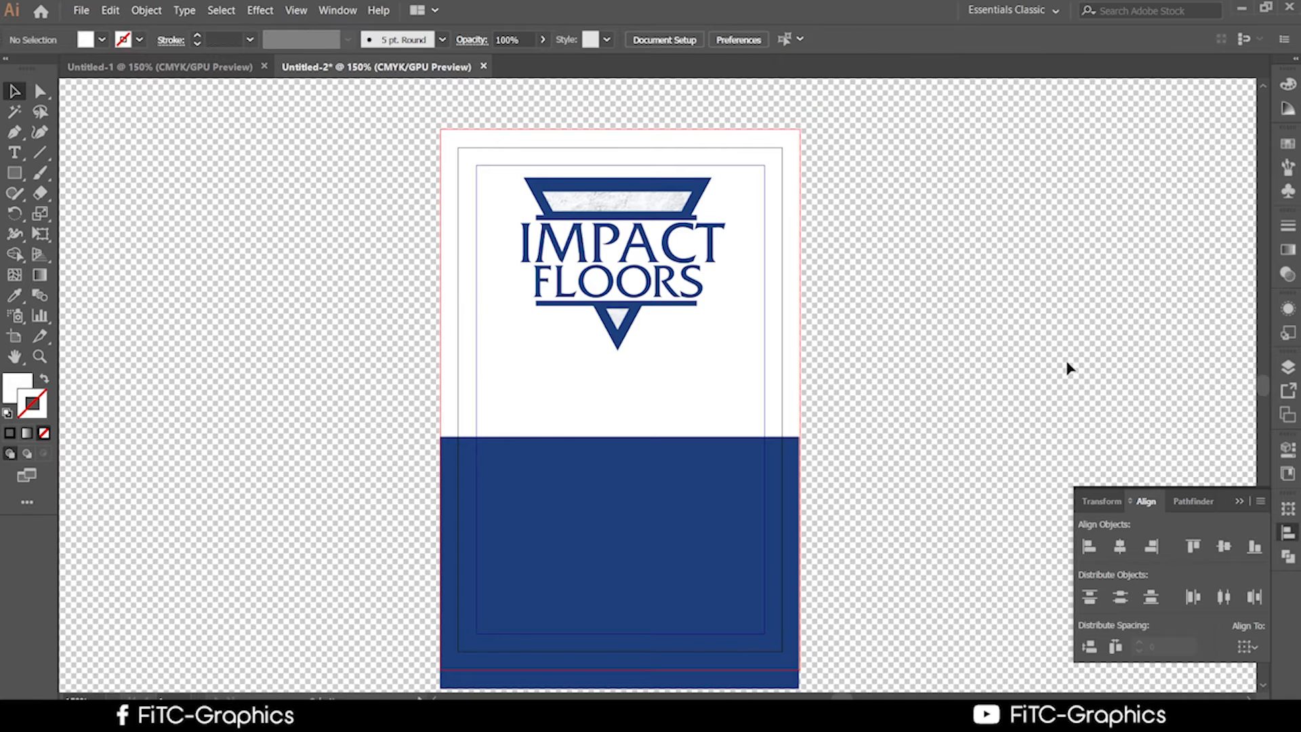
{"action": "scroll", "coordinate": [813, 440], "scroll_direction": "down", "scroll_amount": 3}
{"action": "left_click", "coordinate": [697, 453]}
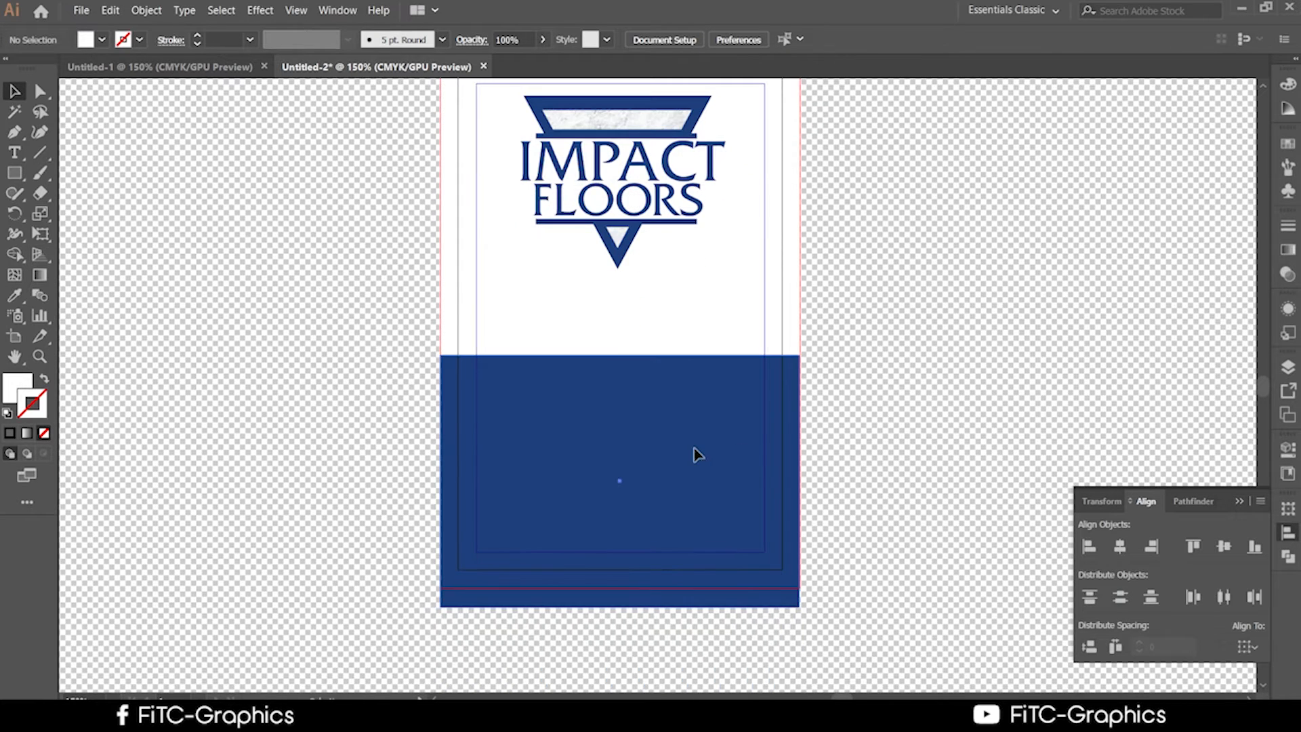
{"action": "left_click", "coordinate": [1086, 337]}
Draw a roughly 0.99 in square straddling the band's top edge and fill it grey.
{"action": "left_click", "coordinate": [14, 173]}
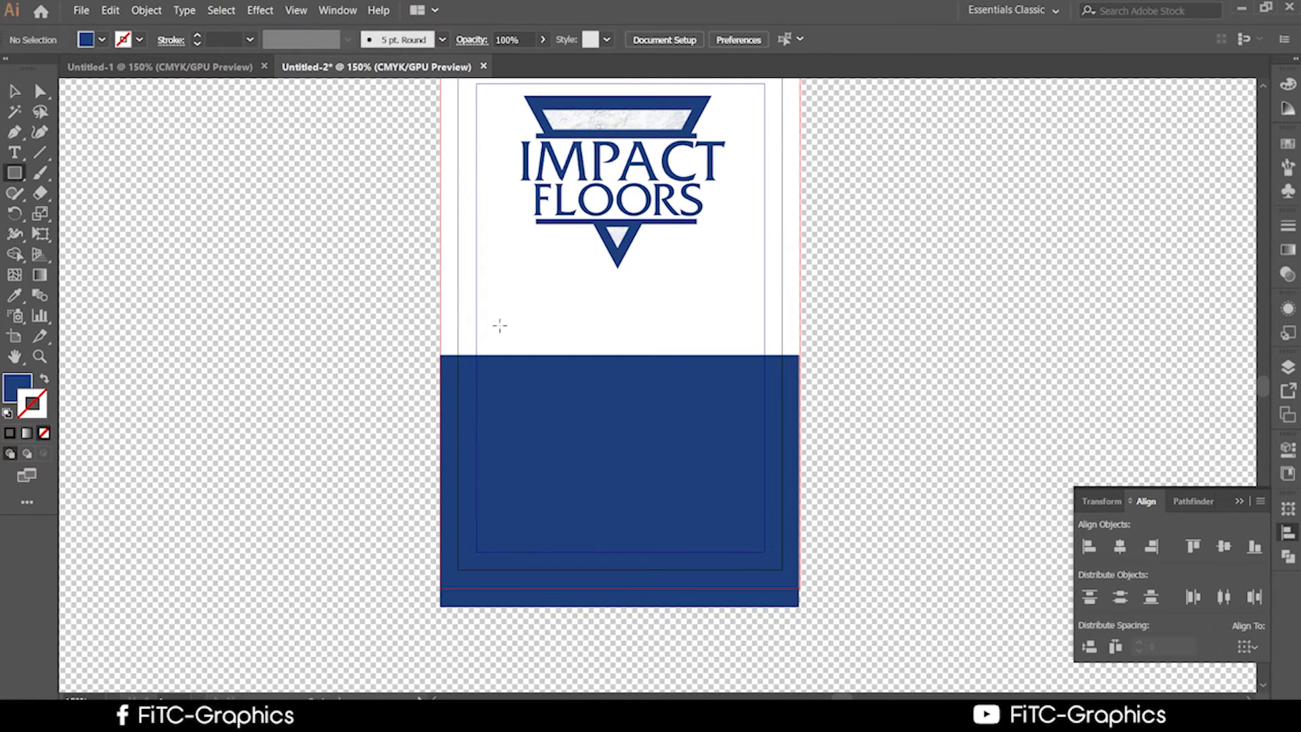
{"action": "left_click_drag", "start_coordinate": [493, 317], "coordinate": [586, 461]}
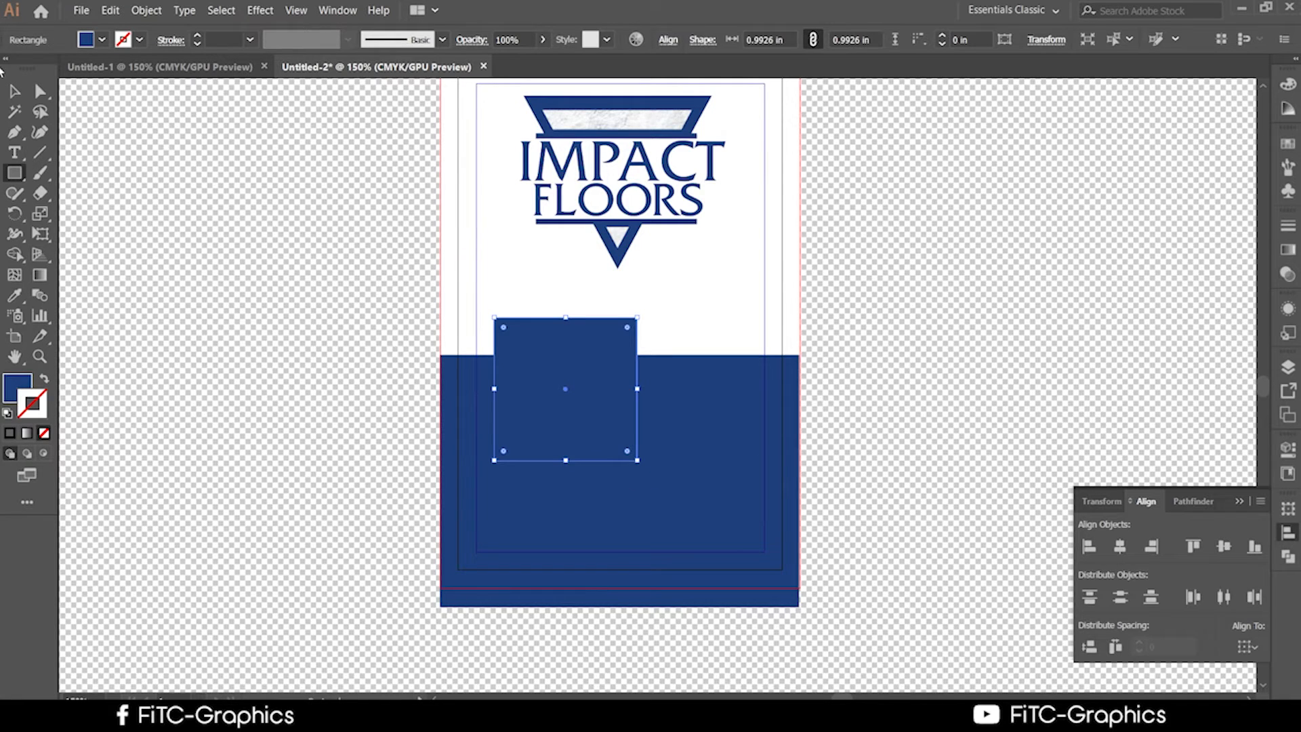
{"action": "left_click", "coordinate": [15, 333]}
{"action": "double_click", "coordinate": [18, 387]}
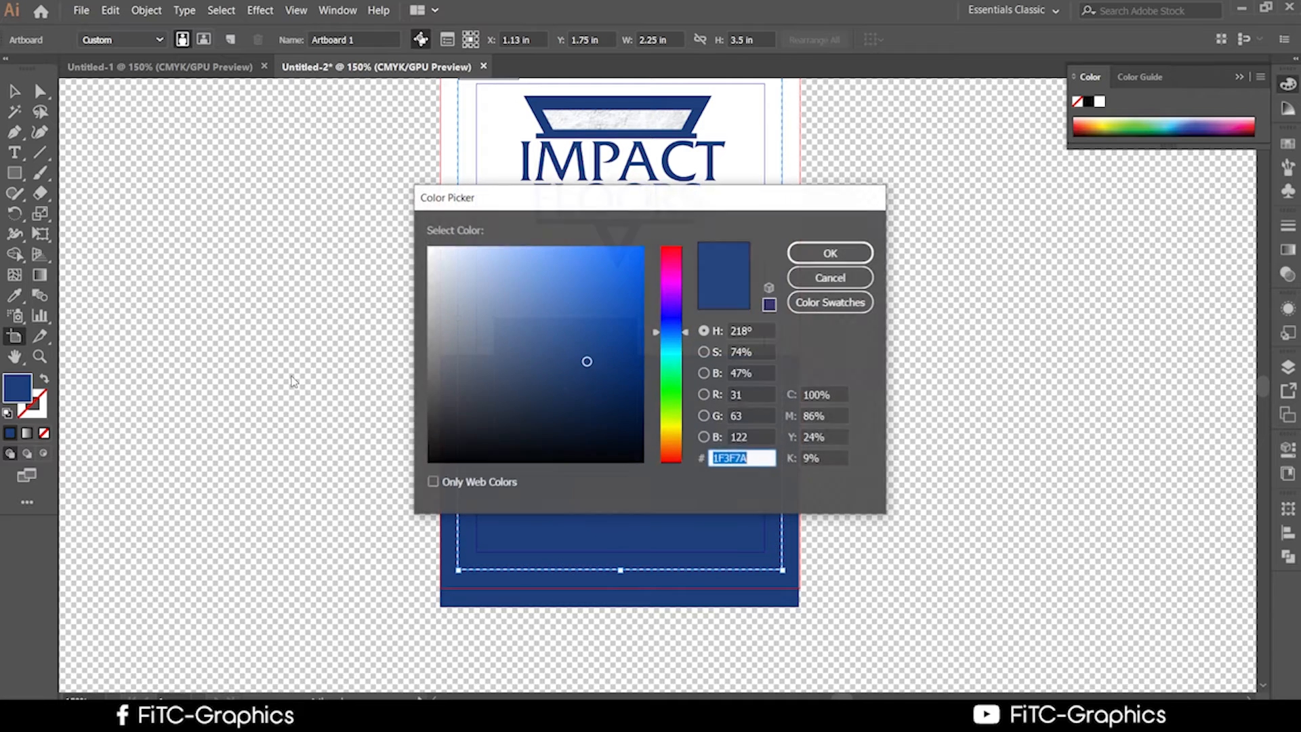
{"action": "left_click", "coordinate": [519, 318]}
{"action": "left_click", "coordinate": [503, 299]}
{"action": "left_click", "coordinate": [671, 388]}
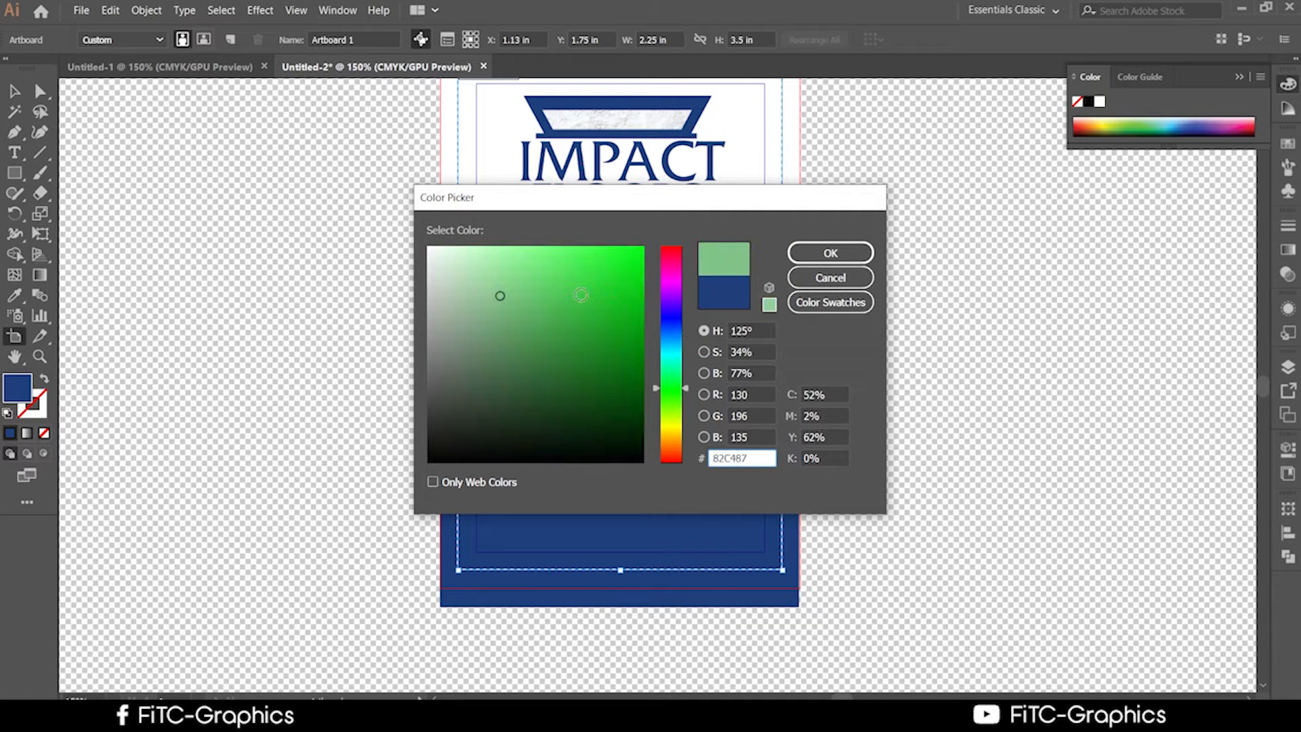
{"action": "left_click", "coordinate": [582, 265]}
{"action": "left_click", "coordinate": [673, 433]}
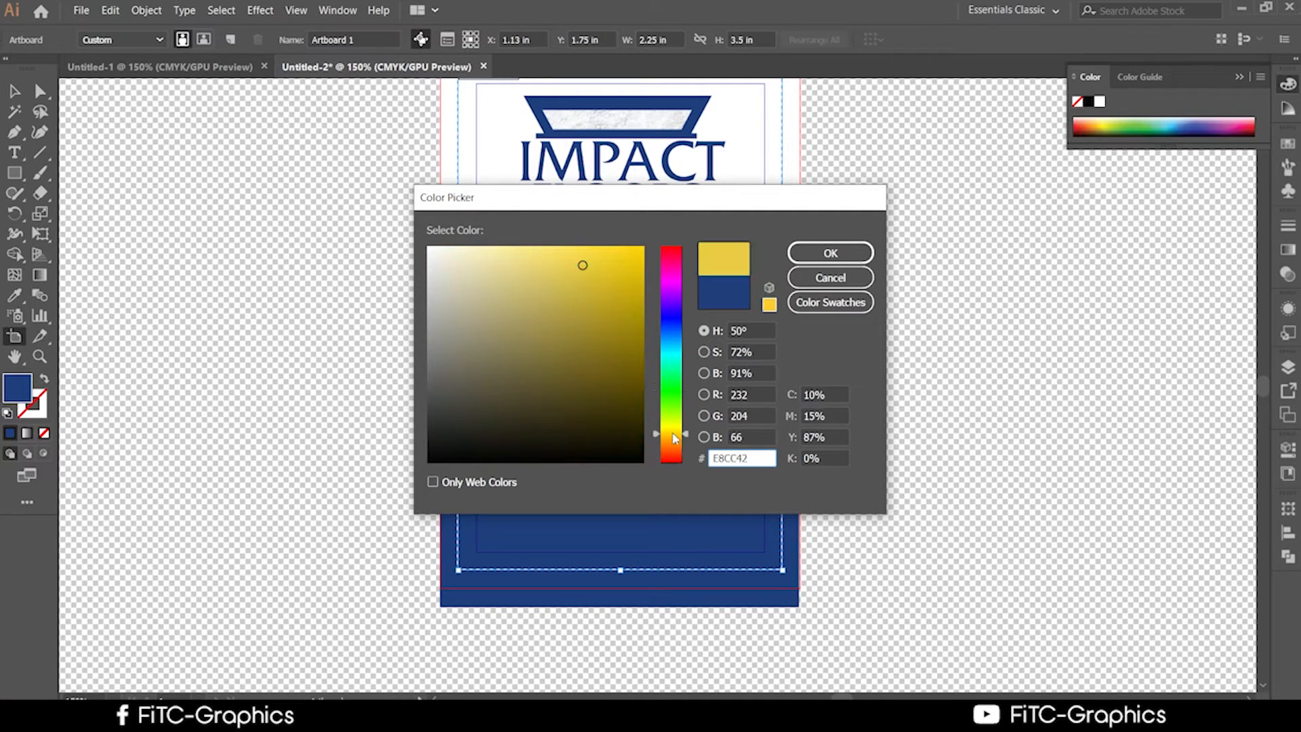
{"action": "left_click", "coordinate": [468, 414]}
{"action": "left_click_drag", "start_coordinate": [462, 409], "coordinate": [421, 362]}
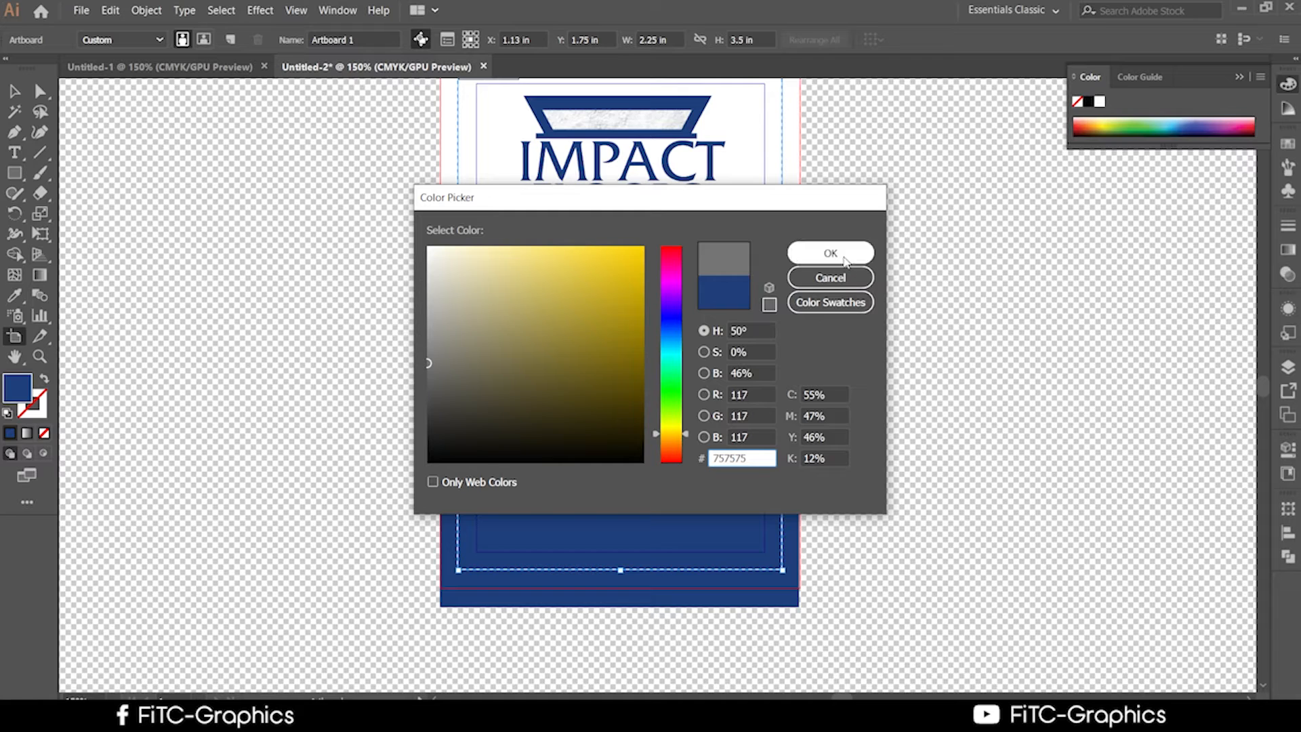
{"action": "left_click", "coordinate": [840, 255]}
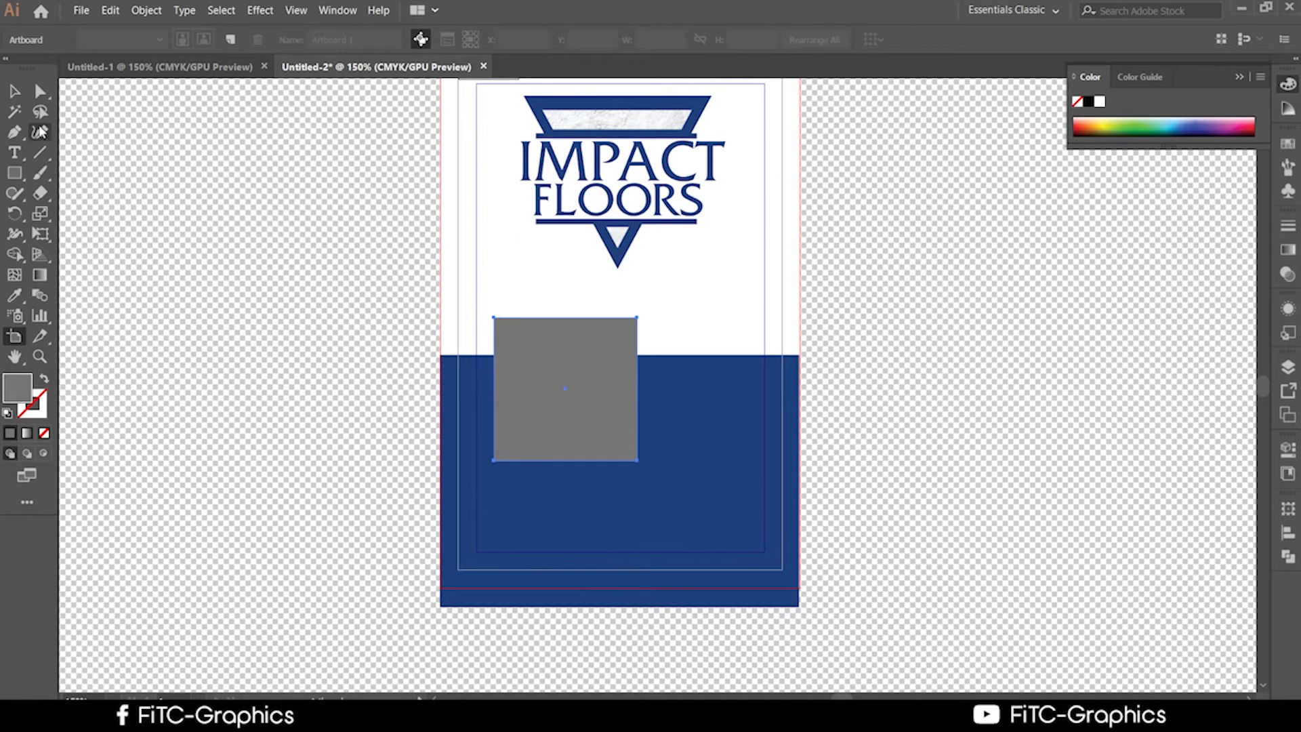
Change the square's fill to near-black #191919.
{"action": "left_click", "coordinate": [15, 91]}
{"action": "left_click", "coordinate": [587, 401]}
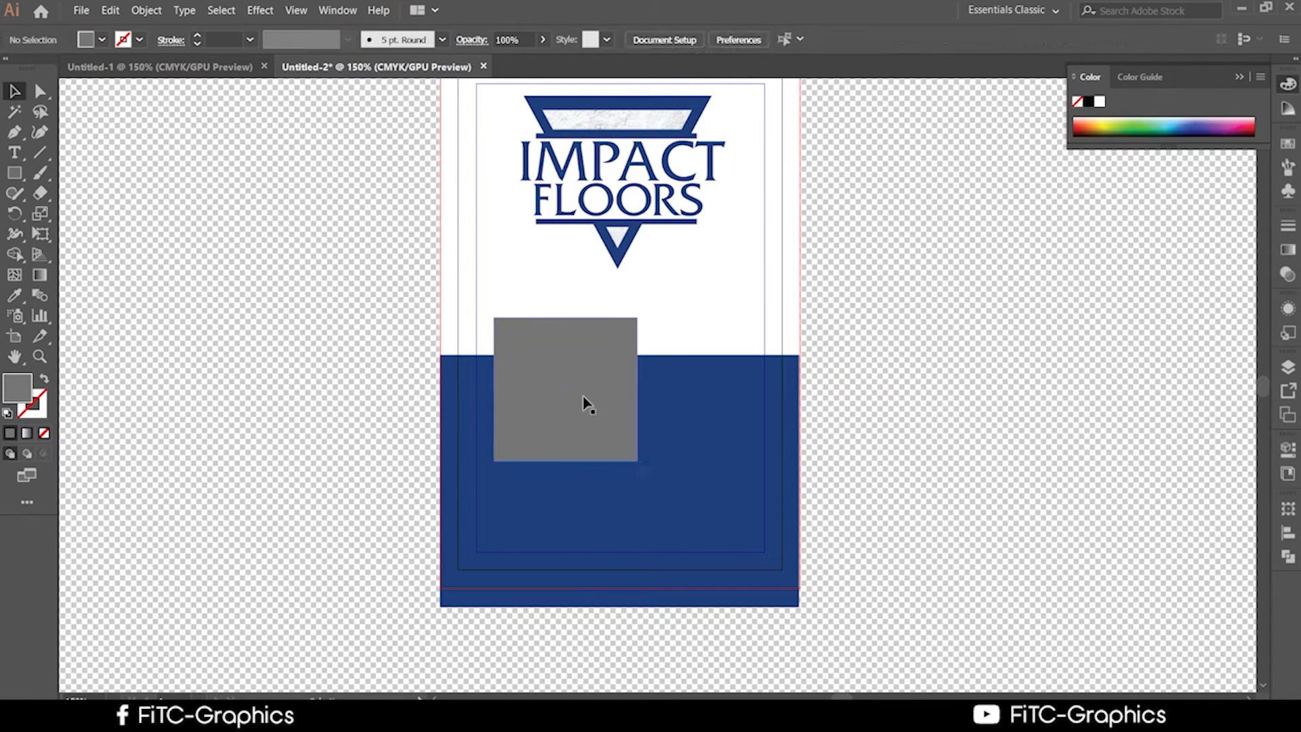
{"action": "double_click", "coordinate": [25, 385]}
{"action": "mouse_move", "coordinate": [488, 326]}
{"action": "left_mouse_down"}
{"action": "mouse_move", "coordinate": [450, 312]}
{"action": "mouse_move", "coordinate": [429, 248]}
{"action": "left_mouse_up"}
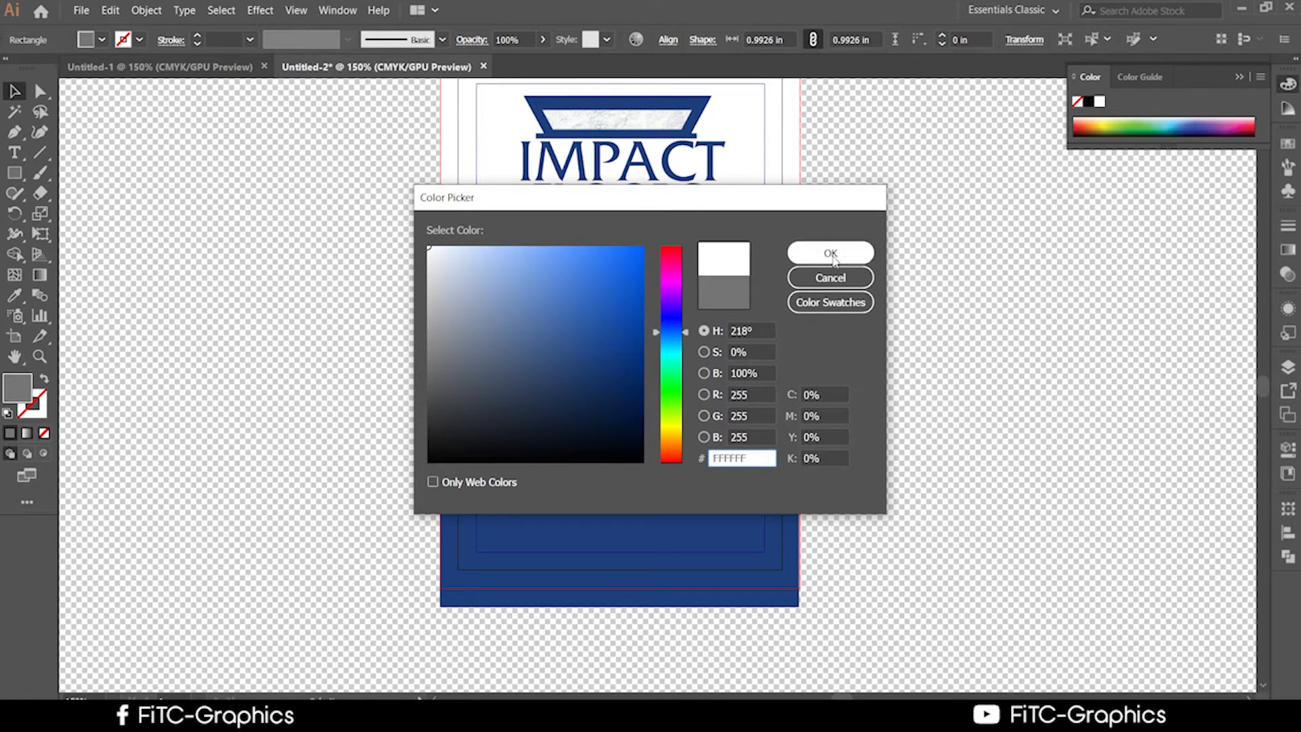
{"action": "left_click_drag", "start_coordinate": [437, 390], "coordinate": [428, 440]}
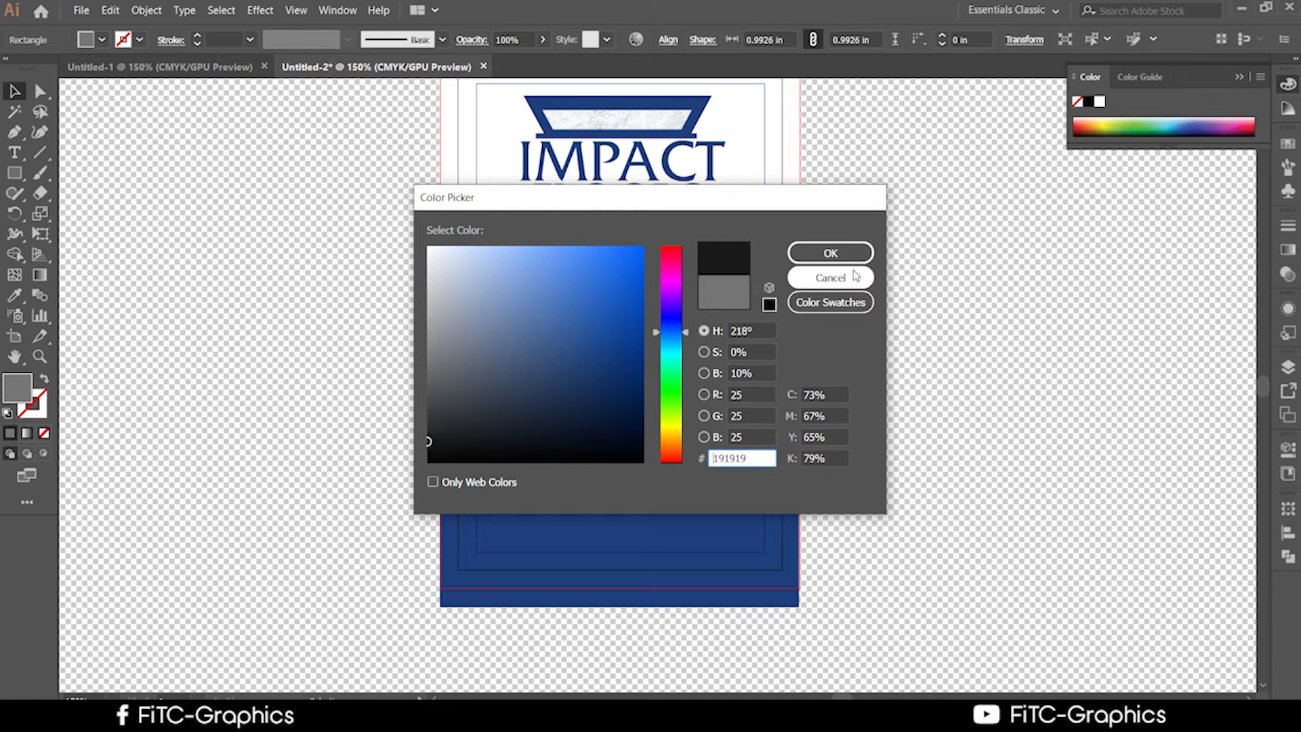
{"action": "left_click", "coordinate": [847, 254]}
{"action": "scroll", "coordinate": [435, 464], "scroll_direction": "up", "scroll_amount": 2}
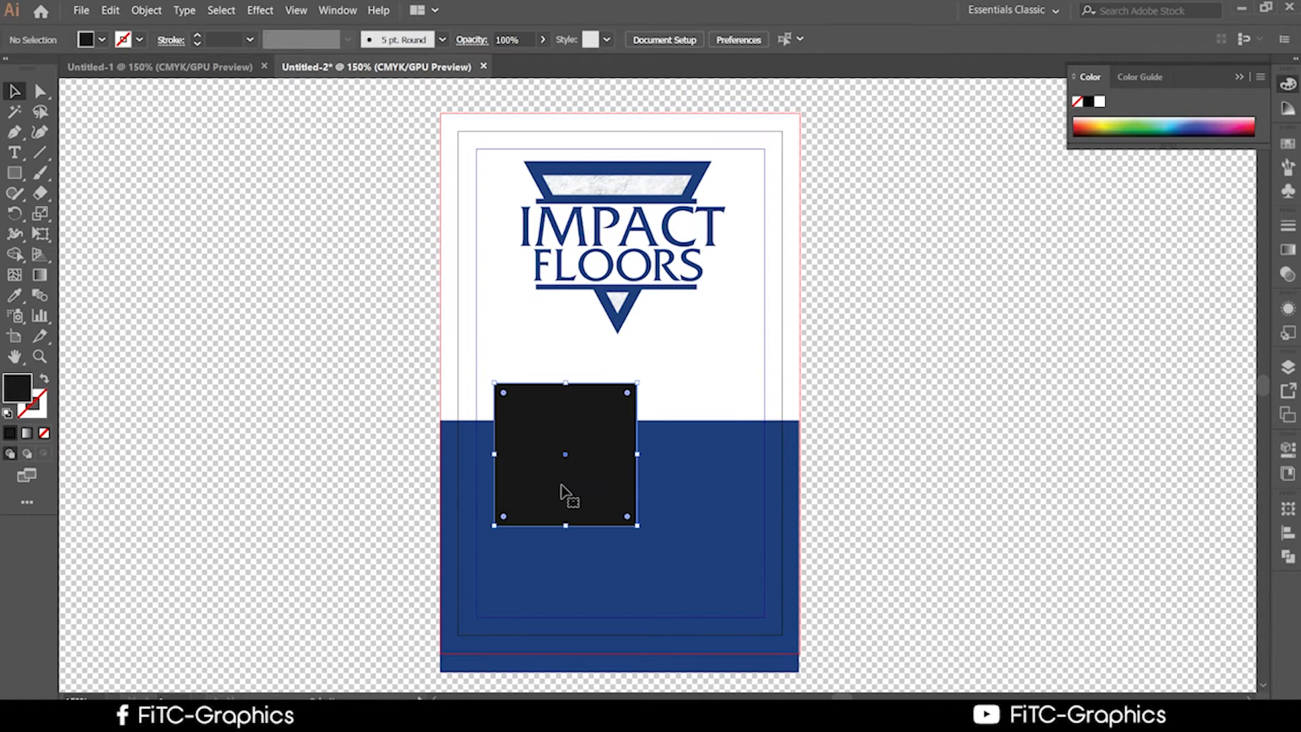
{"action": "left_click", "coordinate": [1118, 465]}
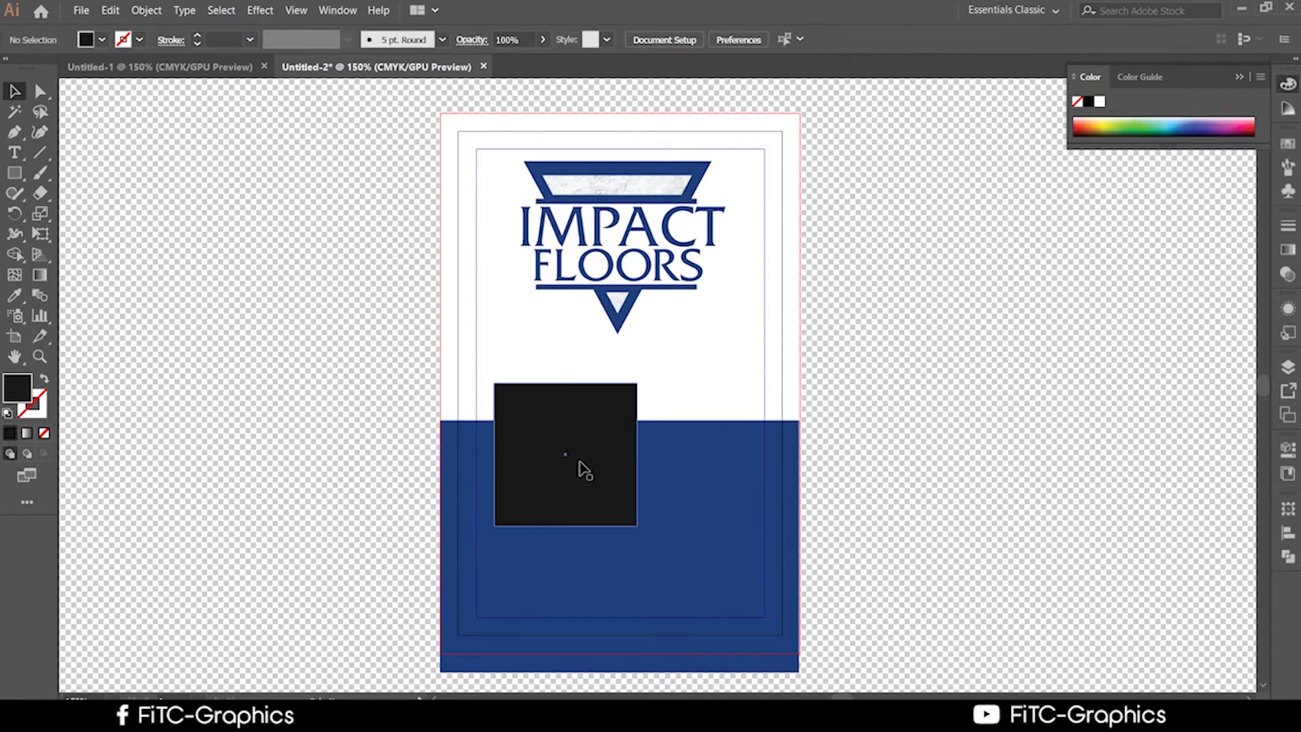
{"action": "left_click", "coordinate": [580, 465]}
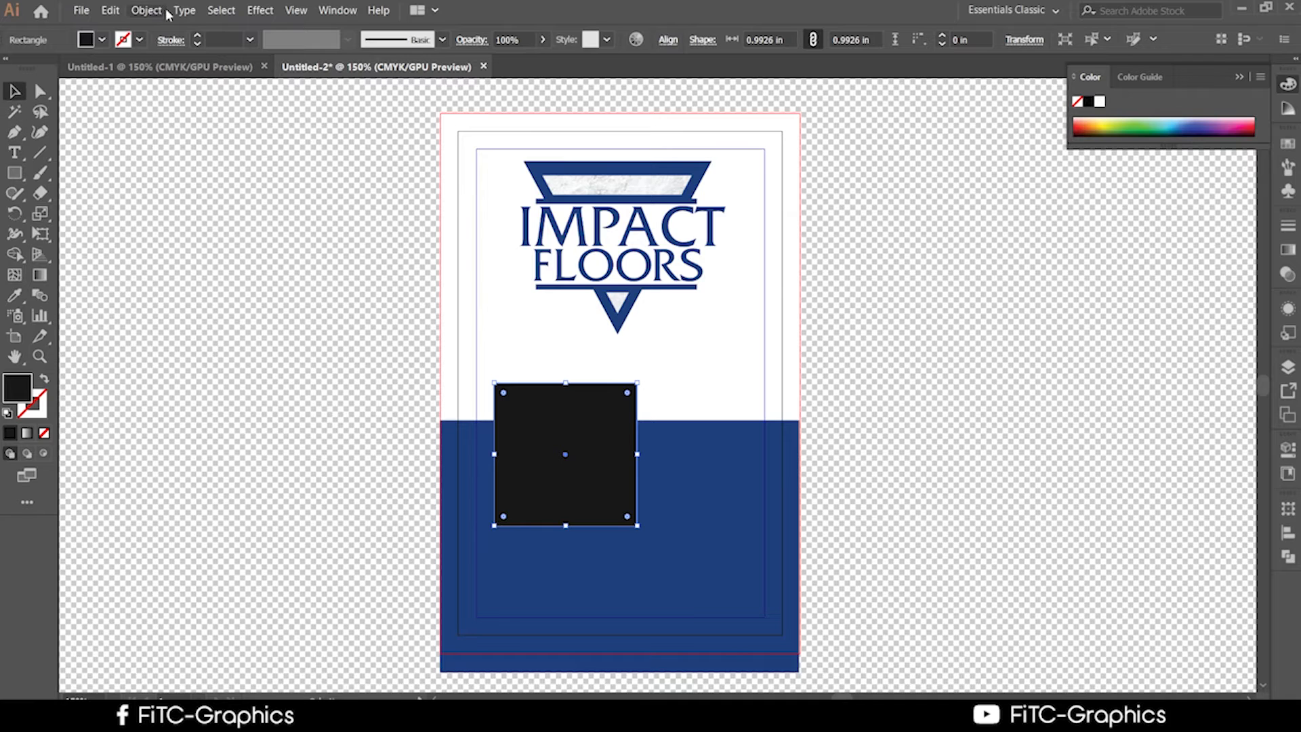
Open Offset Path for the dark square from the Object > Path menu, showing -0.25 in.
{"action": "left_click", "coordinate": [148, 12]}
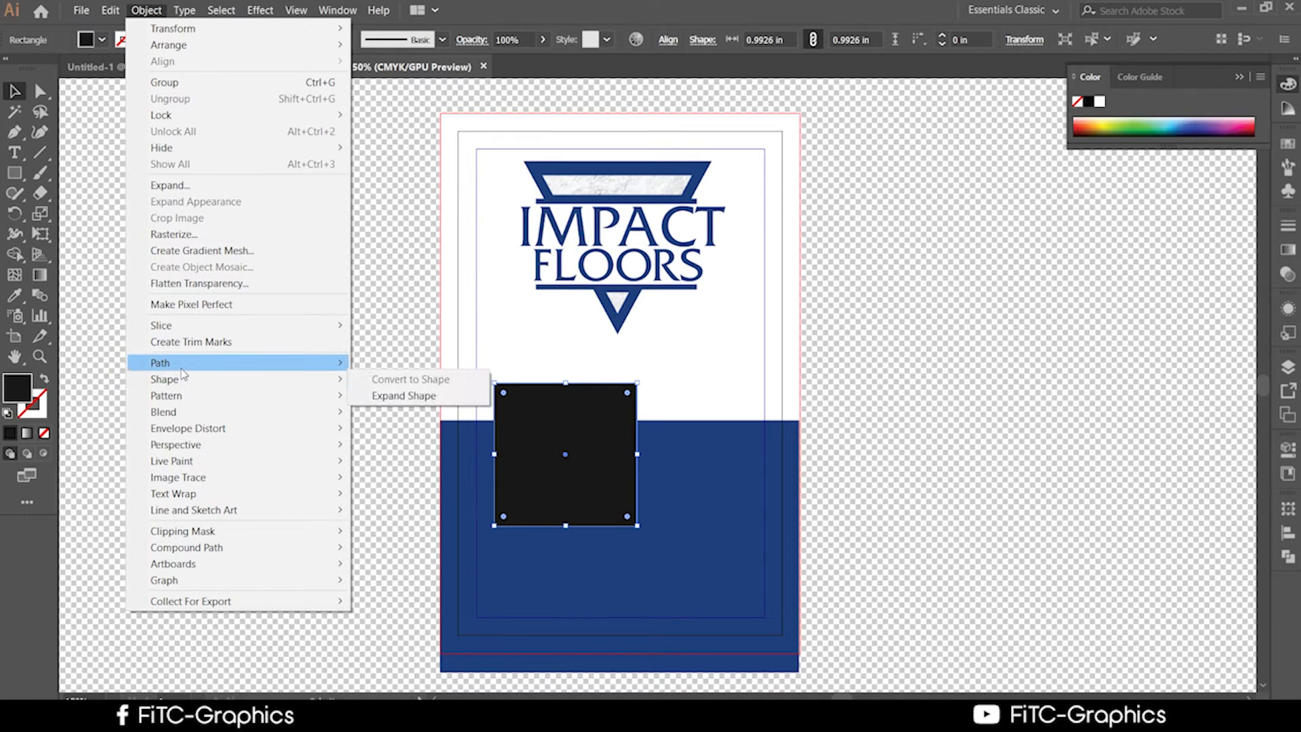
{"action": "mouse_move", "coordinate": [318, 364]}
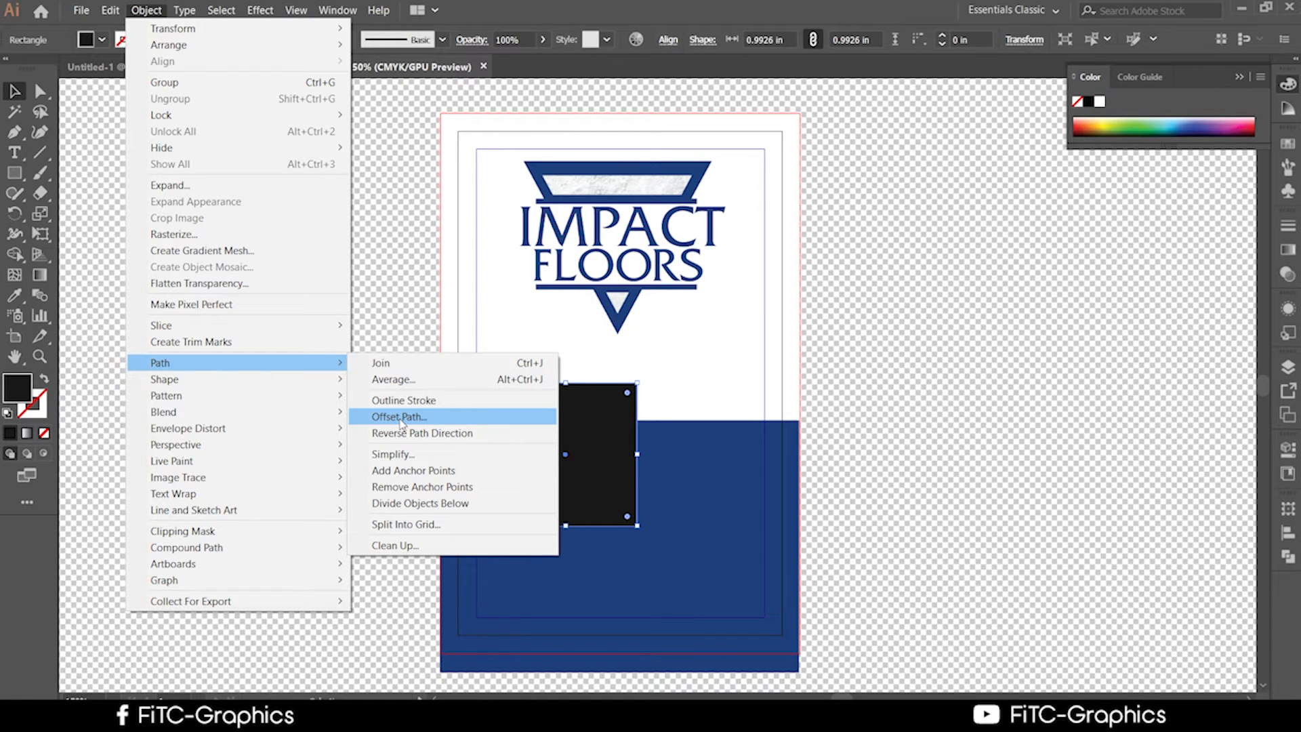
{"action": "left_click", "coordinate": [401, 418]}
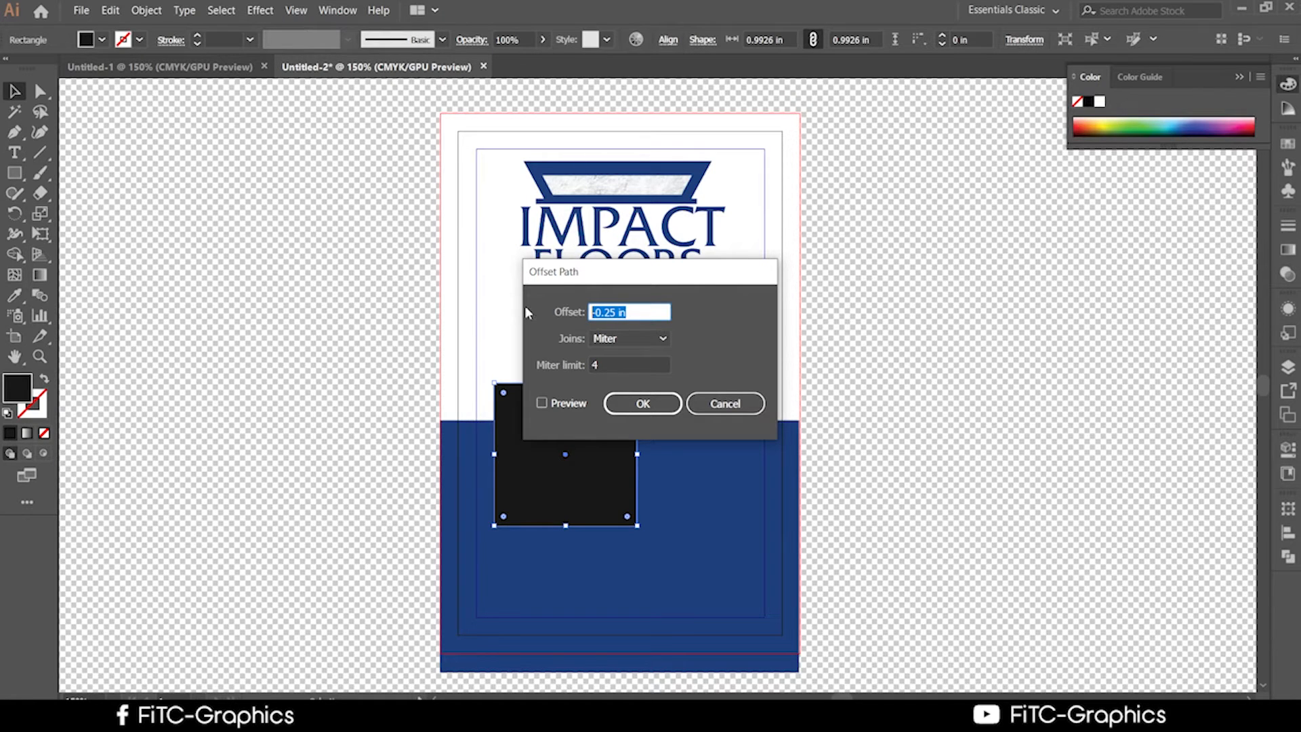
Try offsets from -0.125 to 0.375 in with Preview on, moving the dialog off the artwork.
{"action": "type", "text": "-0.125"}
{"action": "type", "text": "0.25"}
{"action": "type", "text": "0.375"}
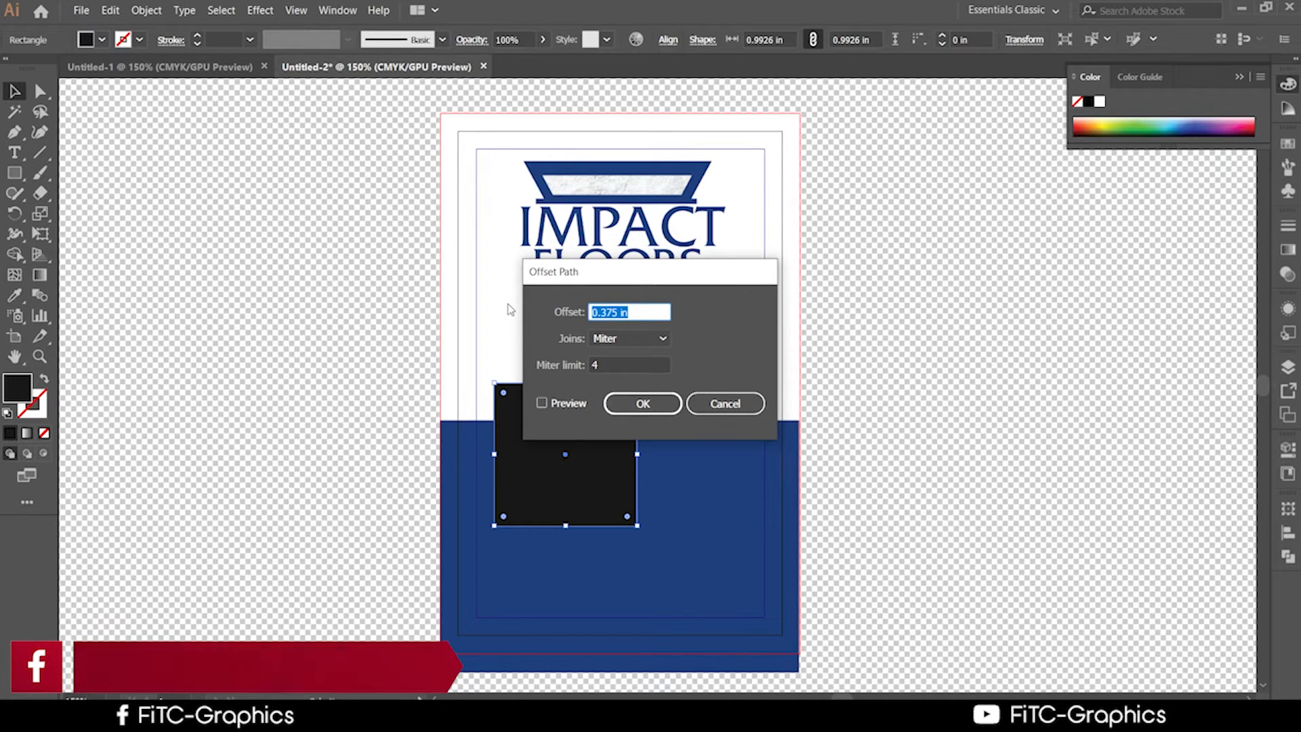
{"action": "left_click", "coordinate": [547, 405]}
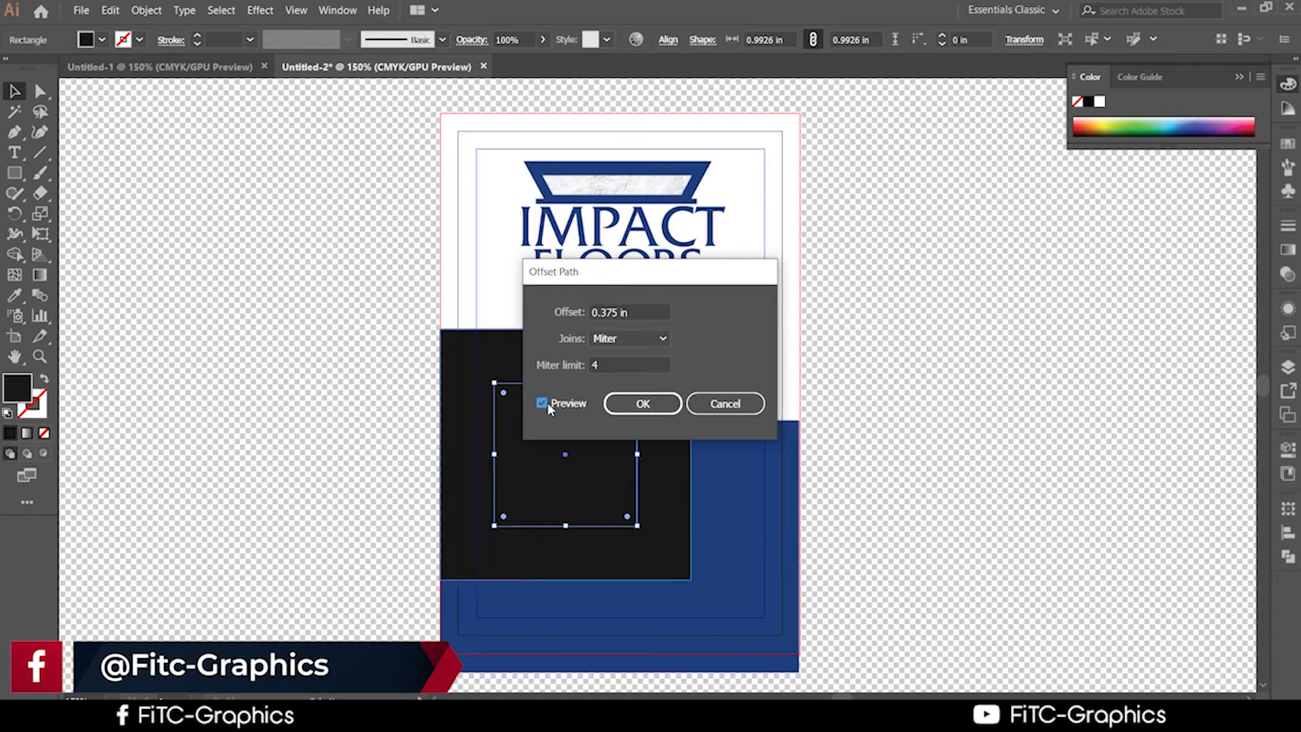
{"action": "left_click_drag", "start_coordinate": [638, 314], "coordinate": [531, 298]}
{"action": "key", "text": "Down"}
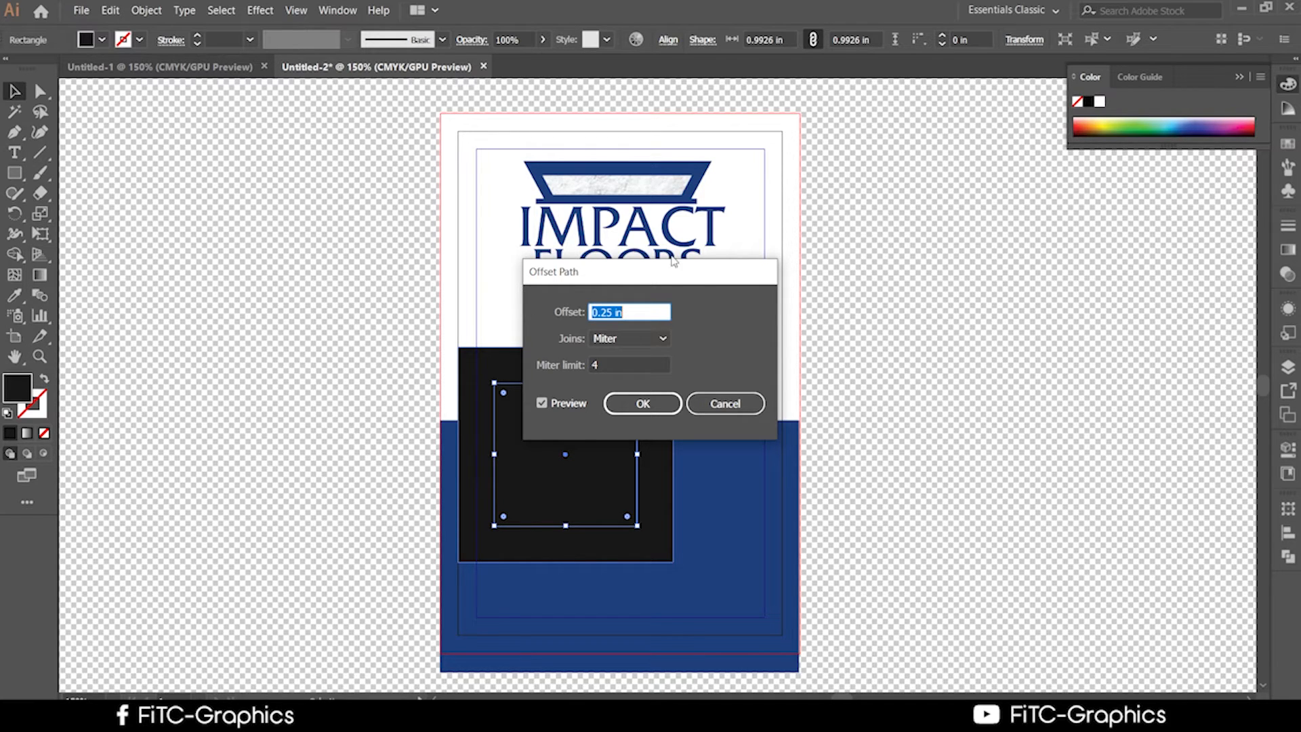
{"action": "left_click_drag", "start_coordinate": [666, 275], "coordinate": [1098, 234]}
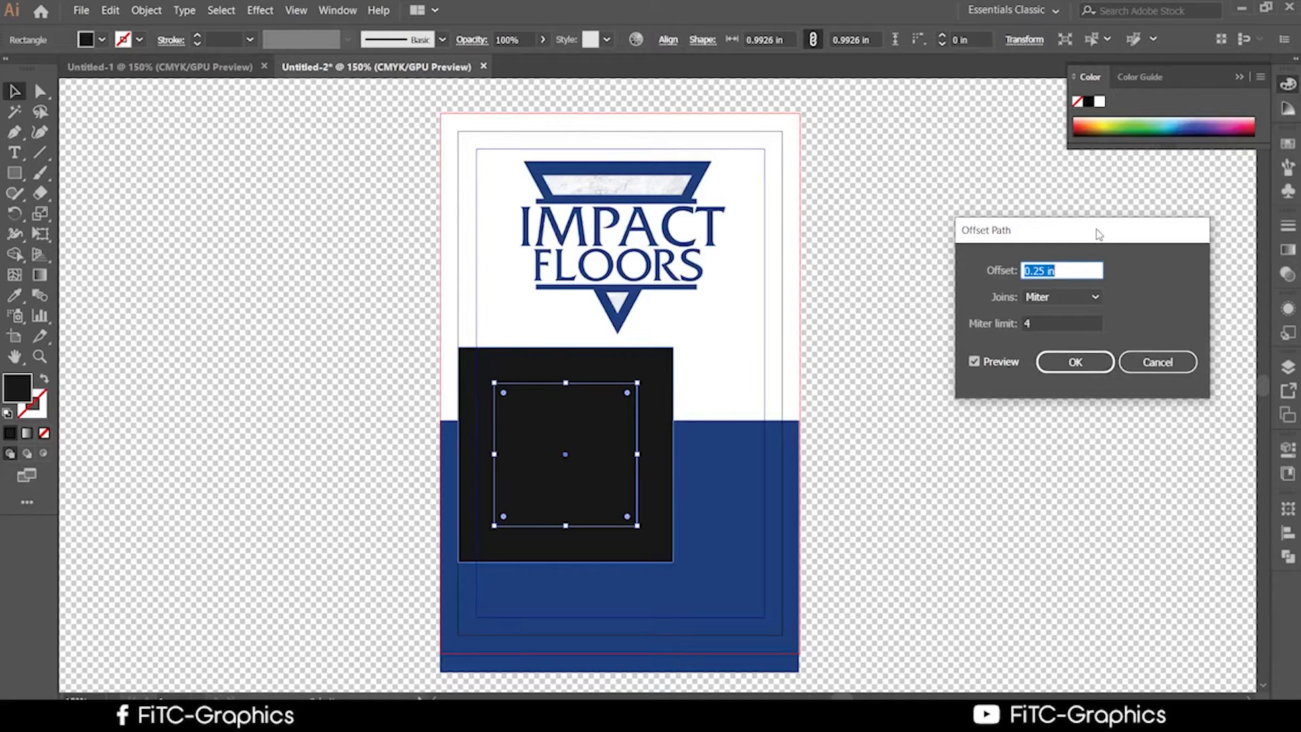
{"action": "left_click", "coordinate": [1043, 269]}
{"action": "left_click_drag", "start_coordinate": [1114, 228], "coordinate": [1048, 170]}
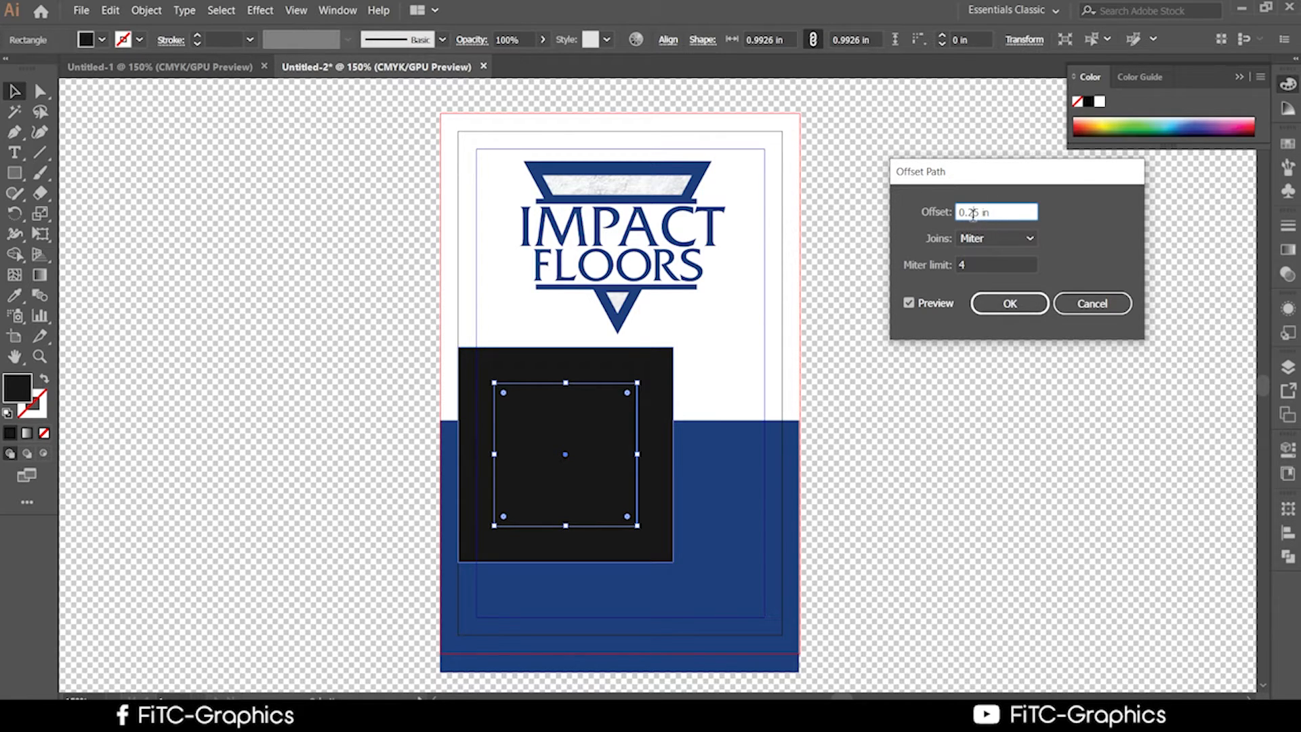
Test offsets of 0.125 in and 0 in, settling back on 0.125 in.
{"action": "left_click_drag", "start_coordinate": [991, 213], "coordinate": [948, 207]}
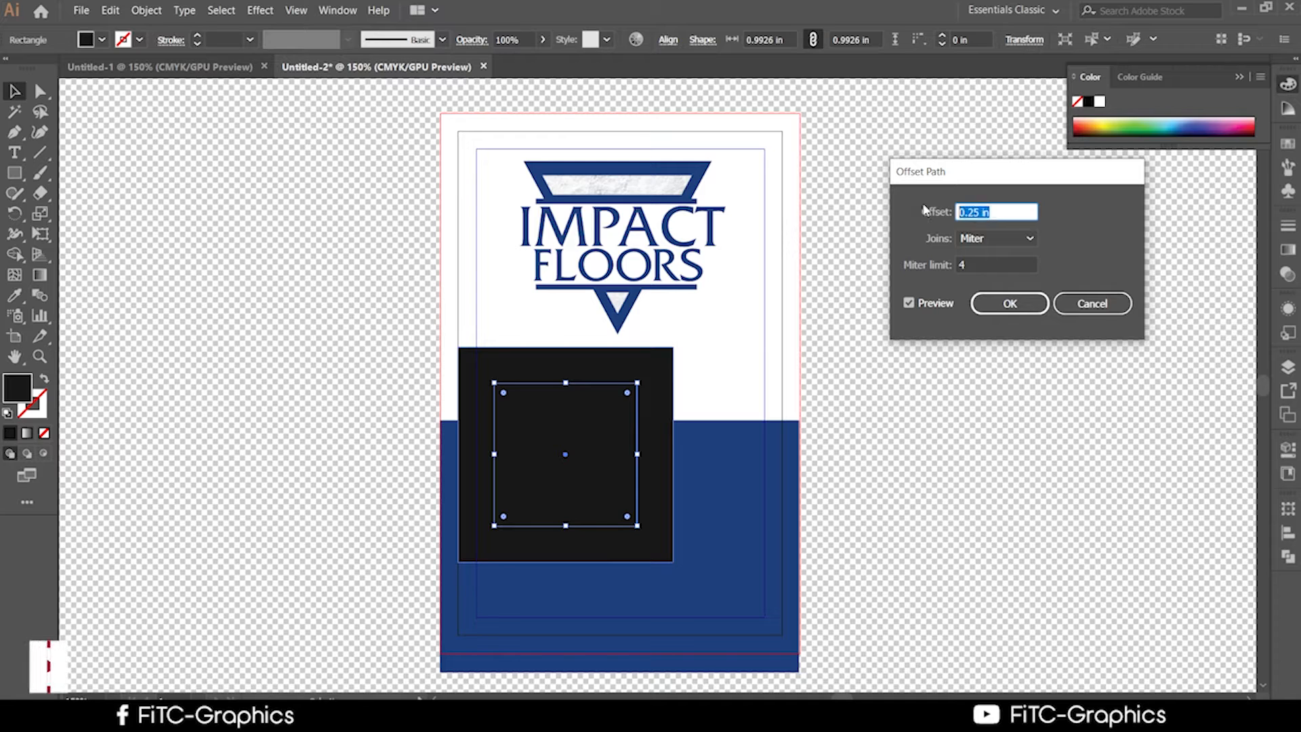
{"action": "type", "text": "0.125"}
{"action": "key", "text": "Tab"}
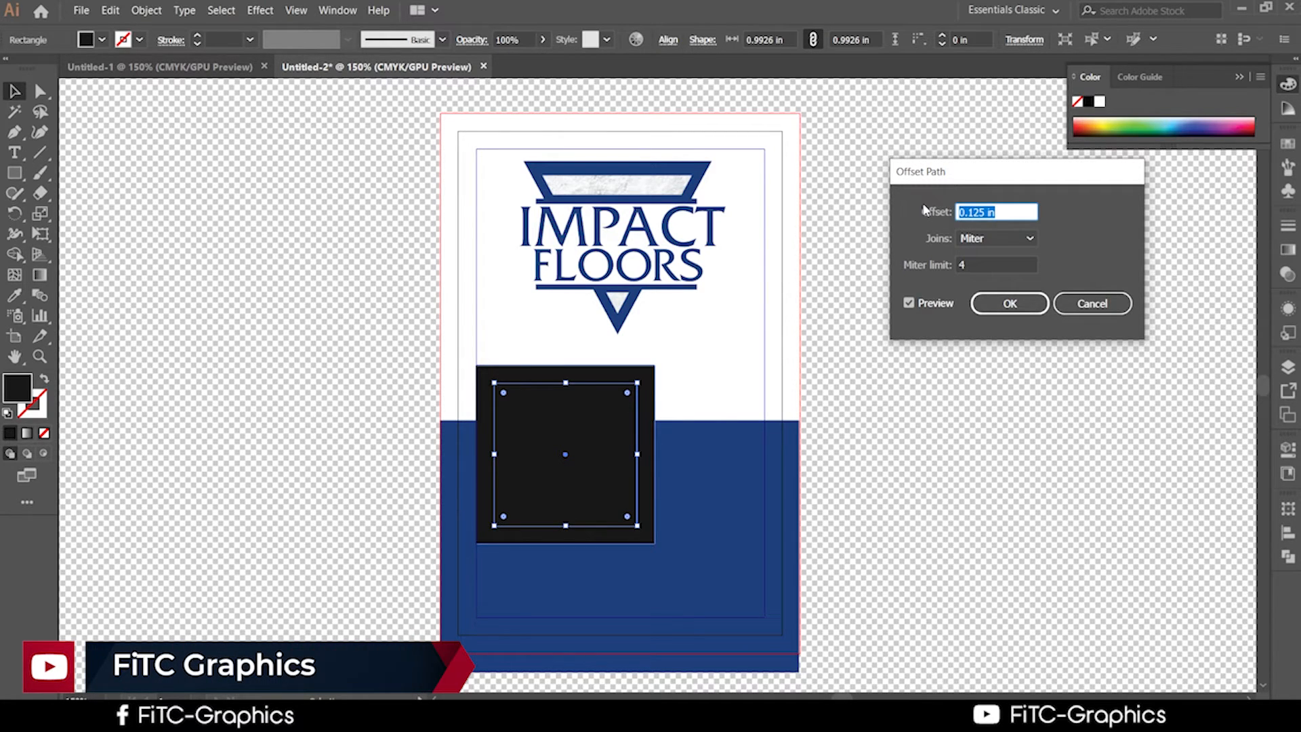
{"action": "type", "text": "0"}
{"action": "key", "text": "Tab"}
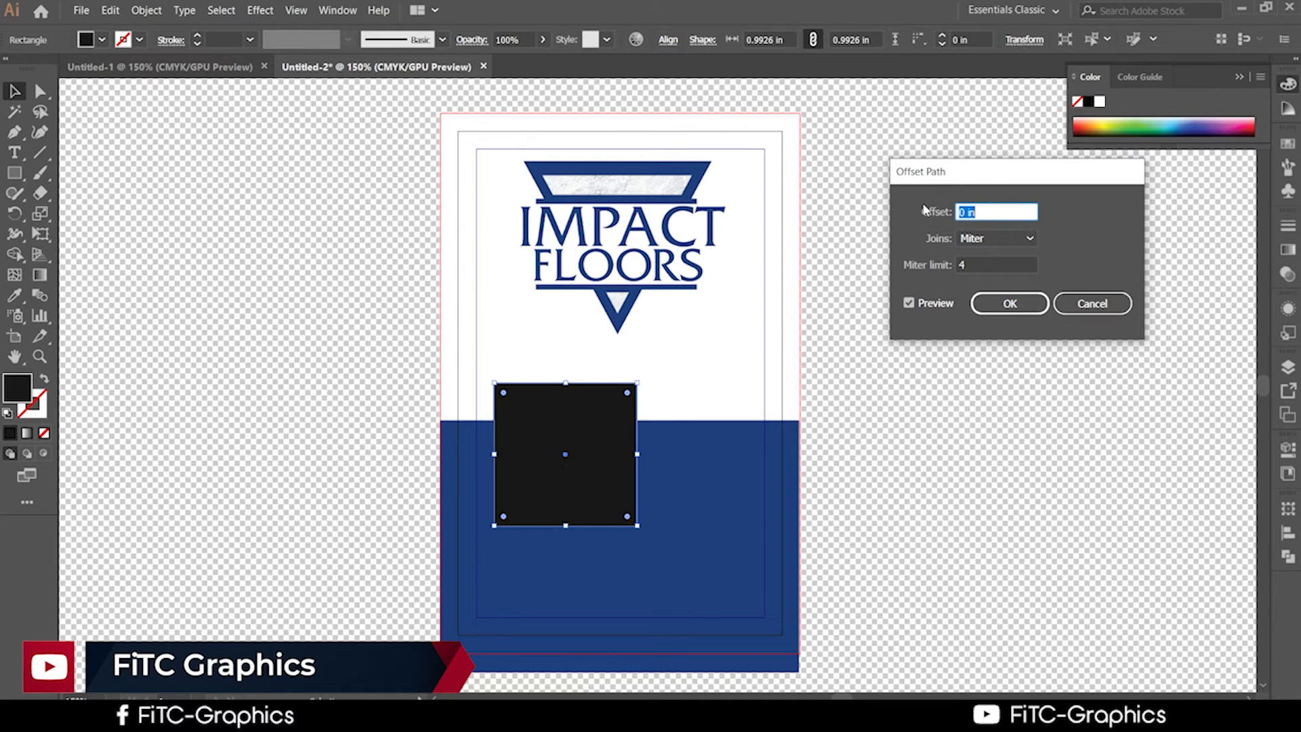
{"action": "type", "text": "0.125"}
{"action": "key", "text": "Tab"}
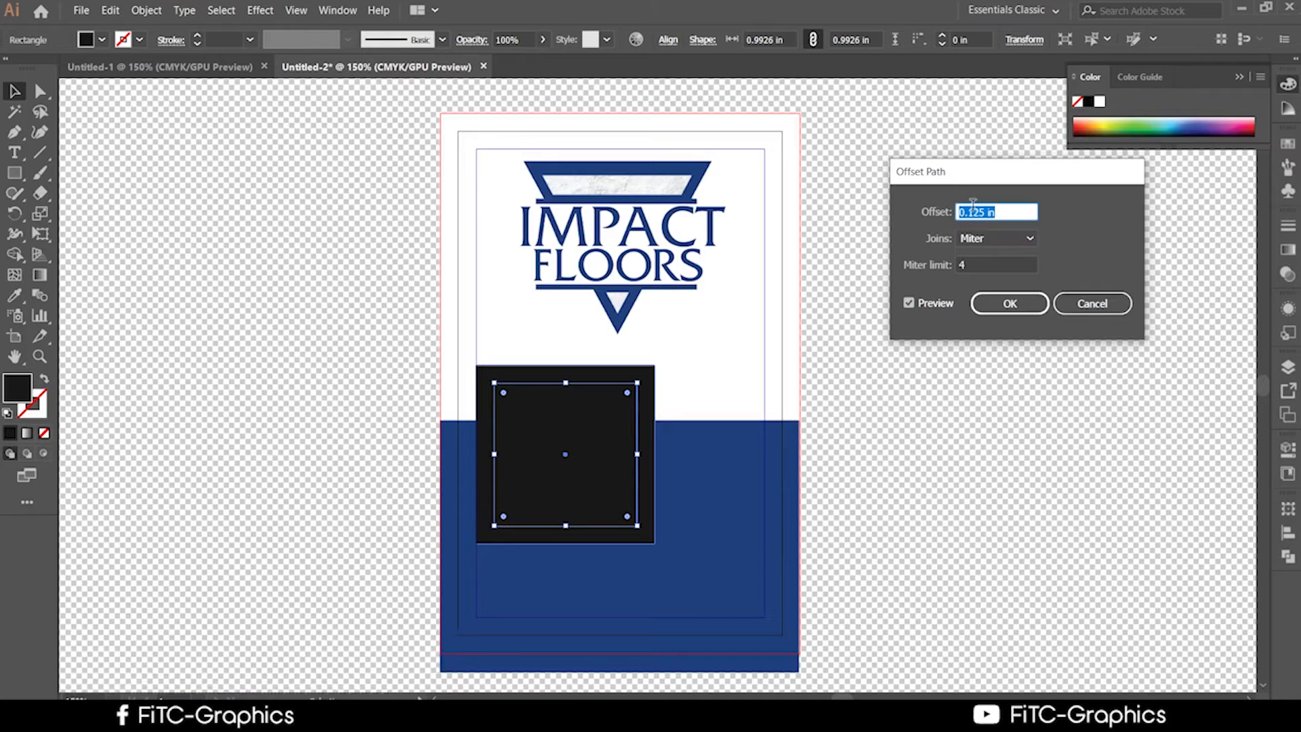
Fine-tune the offset to 0.025 in, then 0.055 in, refreshing the preview each time.
{"action": "left_click", "coordinate": [974, 213]}
{"action": "left_click", "coordinate": [971, 212]}
{"action": "left_click_drag", "start_coordinate": [971, 214], "coordinate": [967, 214]}
{"action": "type", "text": "0"}
{"action": "left_click", "coordinate": [935, 303]}
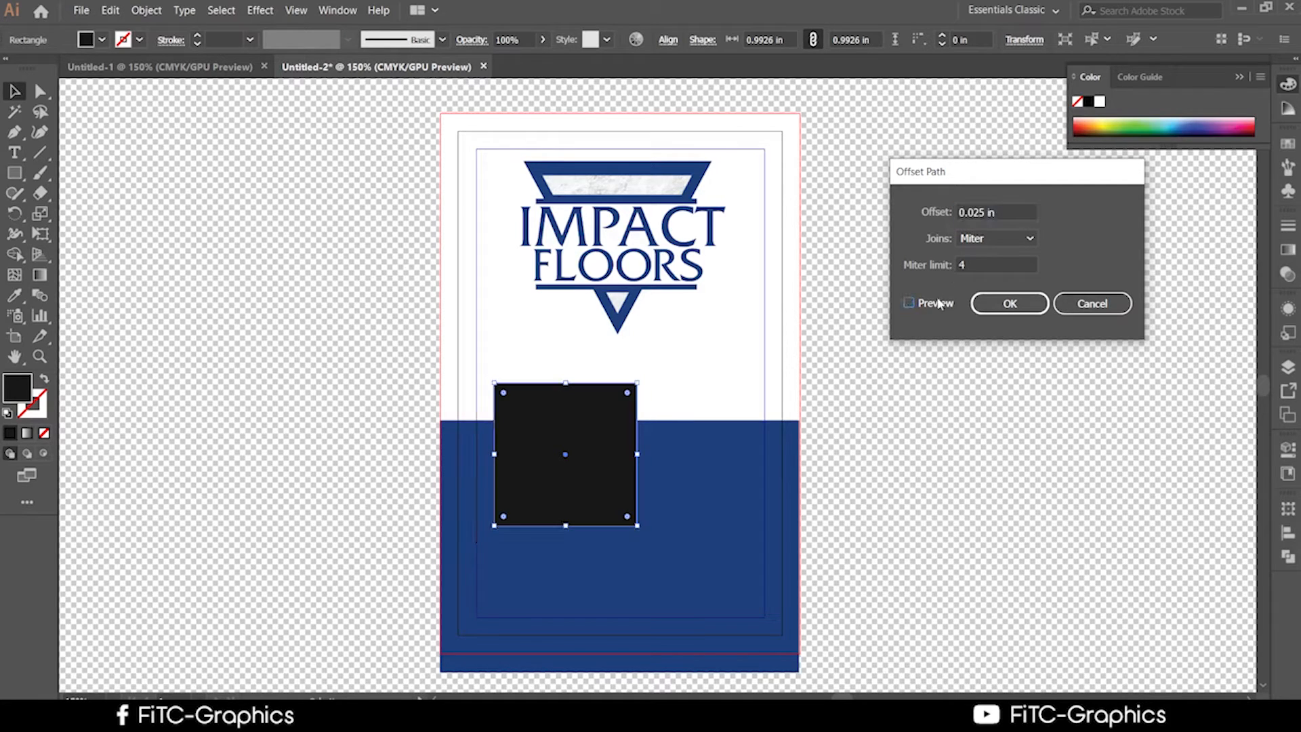
{"action": "left_click", "coordinate": [935, 303]}
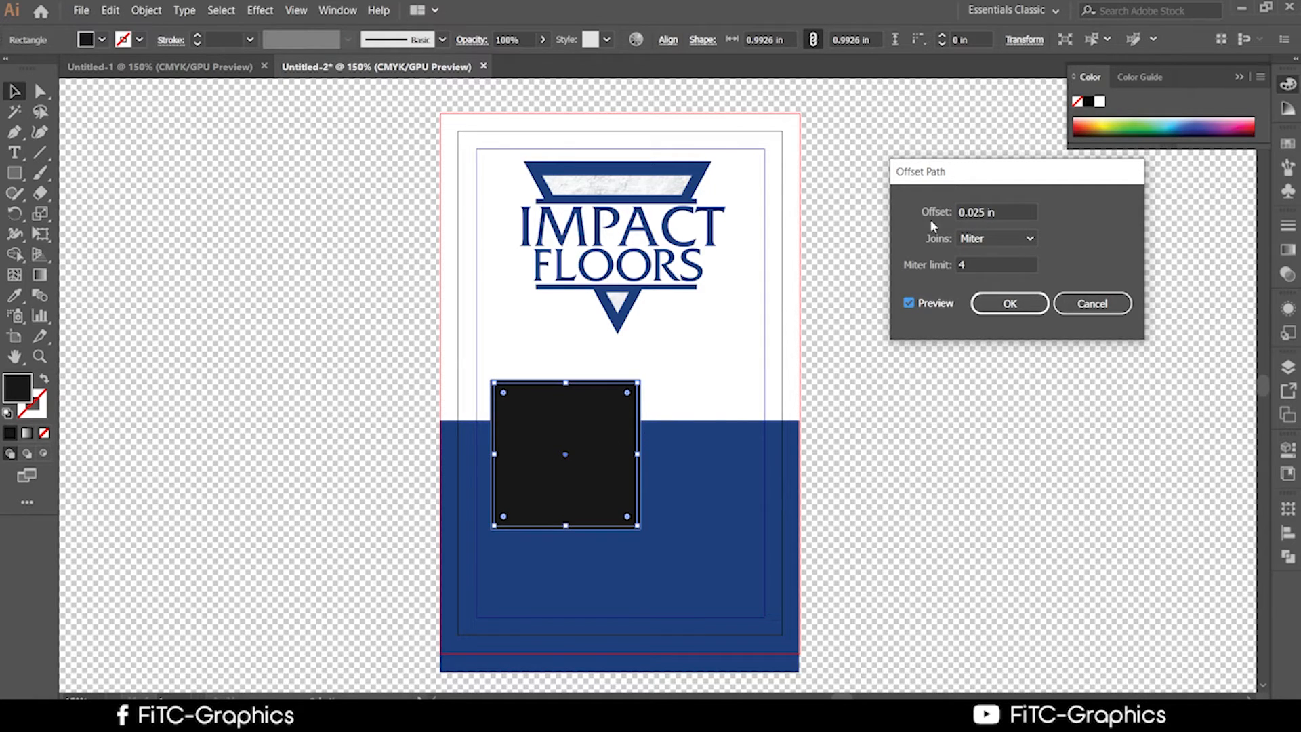
{"action": "left_click", "coordinate": [978, 212]}
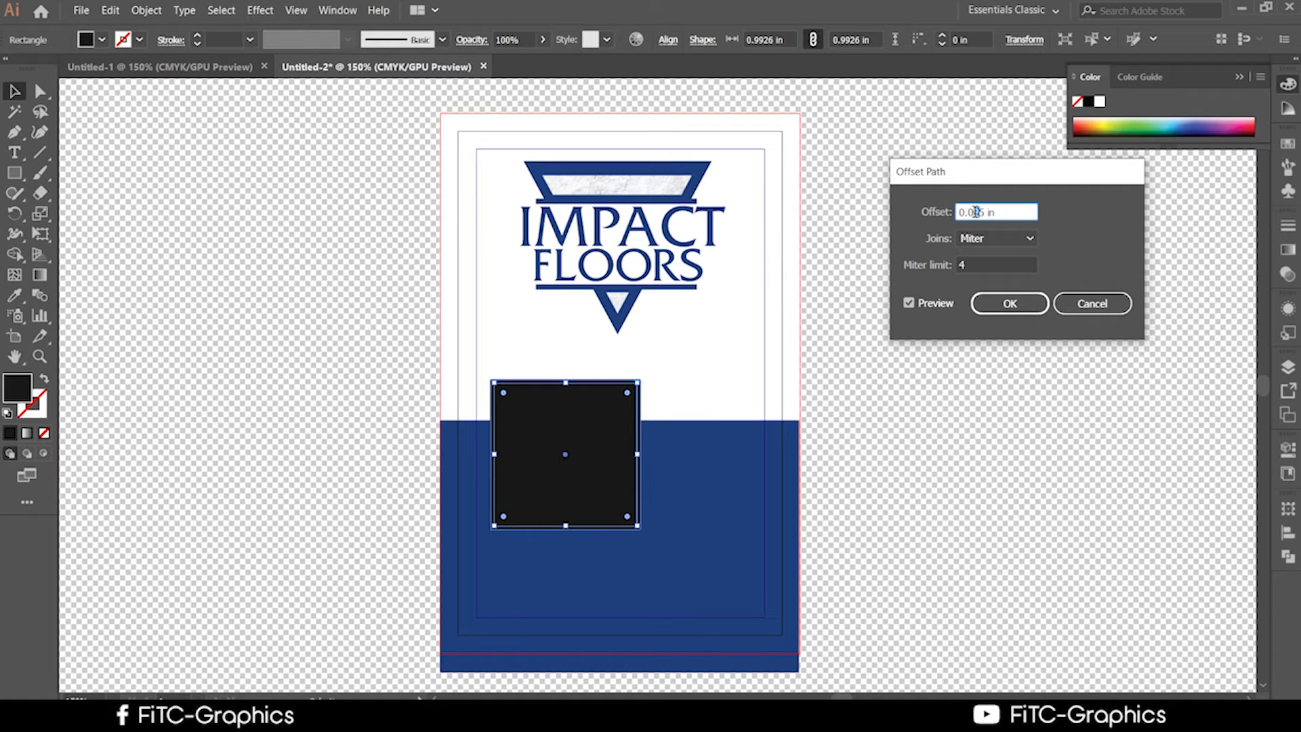
{"action": "type", "text": "5"}
{"action": "left_click", "coordinate": [908, 305]}
{"action": "left_click", "coordinate": [909, 305]}
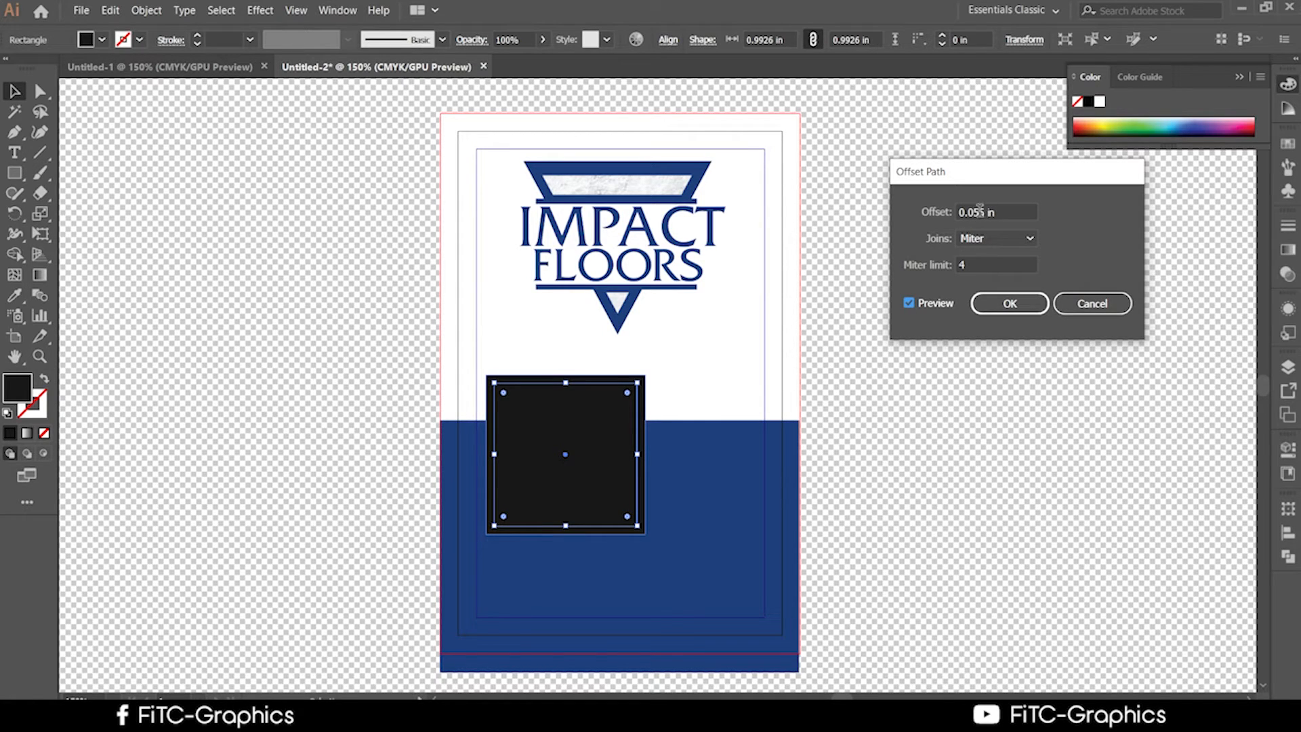
Set the offset to 0.045 in and apply the larger square.
{"action": "left_click", "coordinate": [976, 211]}
{"action": "type", "text": "4"}
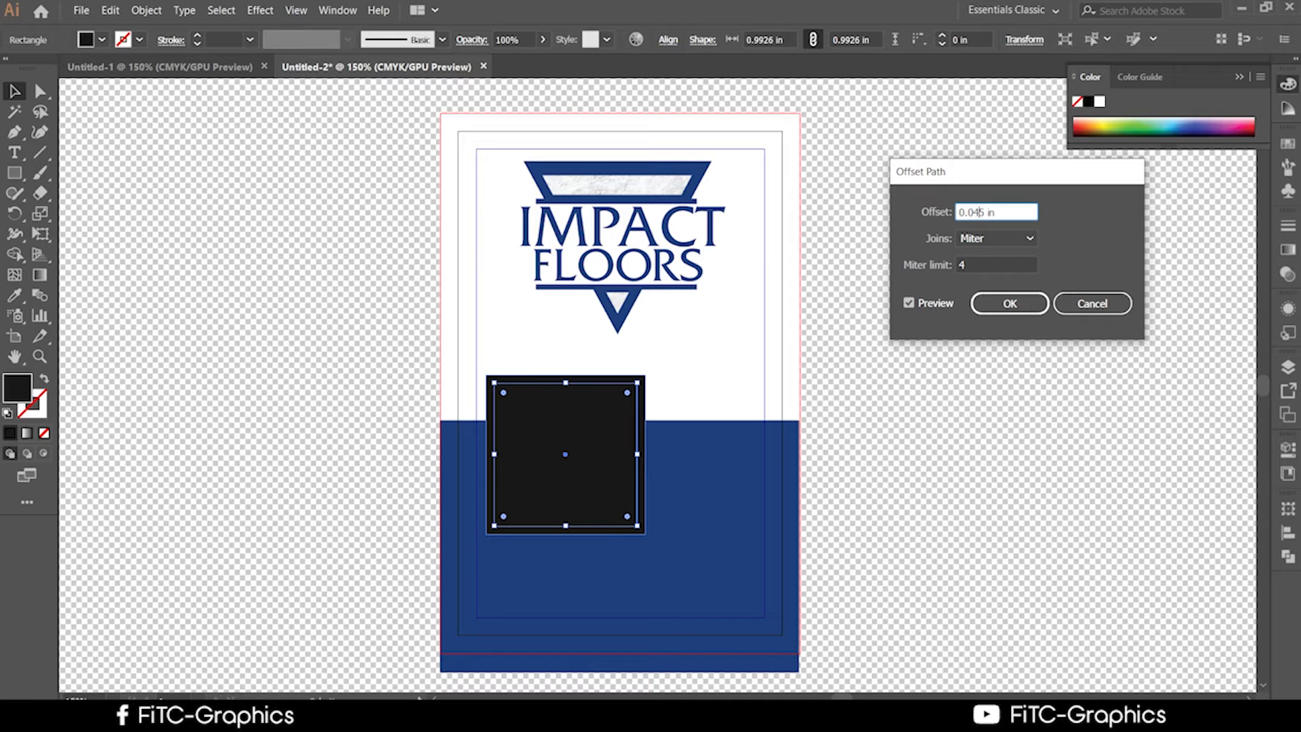
{"action": "left_click", "coordinate": [920, 305]}
{"action": "left_click", "coordinate": [920, 305]}
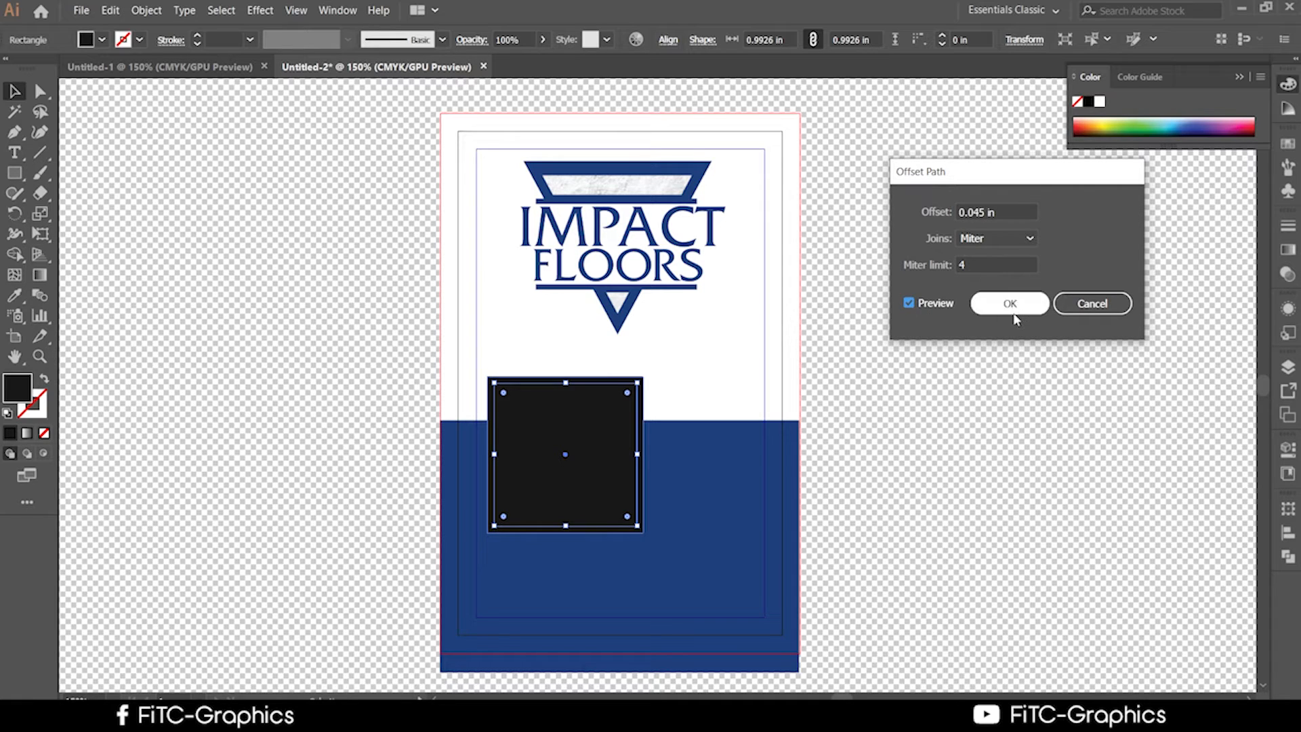
{"action": "left_click", "coordinate": [1012, 310]}
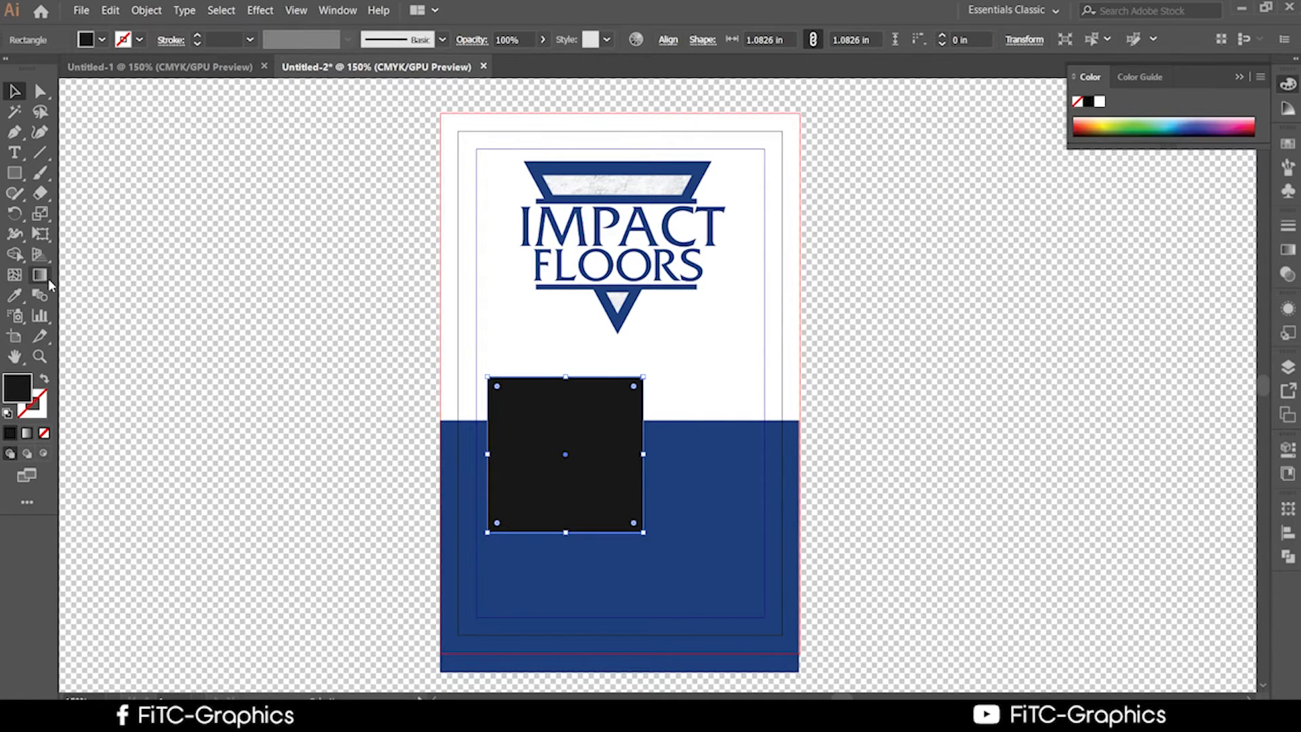
Eyedropper the logo's blue onto the offset square, then select that blue frame behind the photo square.
{"action": "left_click", "coordinate": [13, 299]}
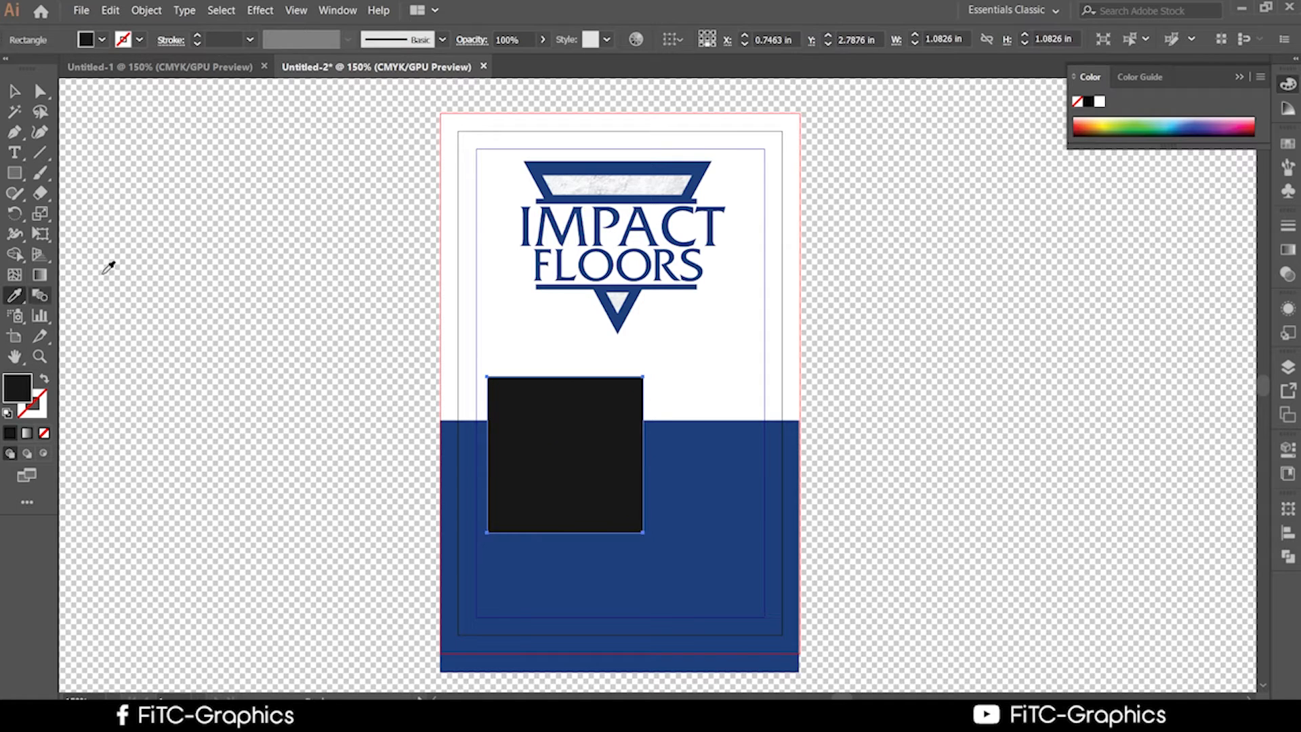
{"action": "left_click", "coordinate": [688, 167]}
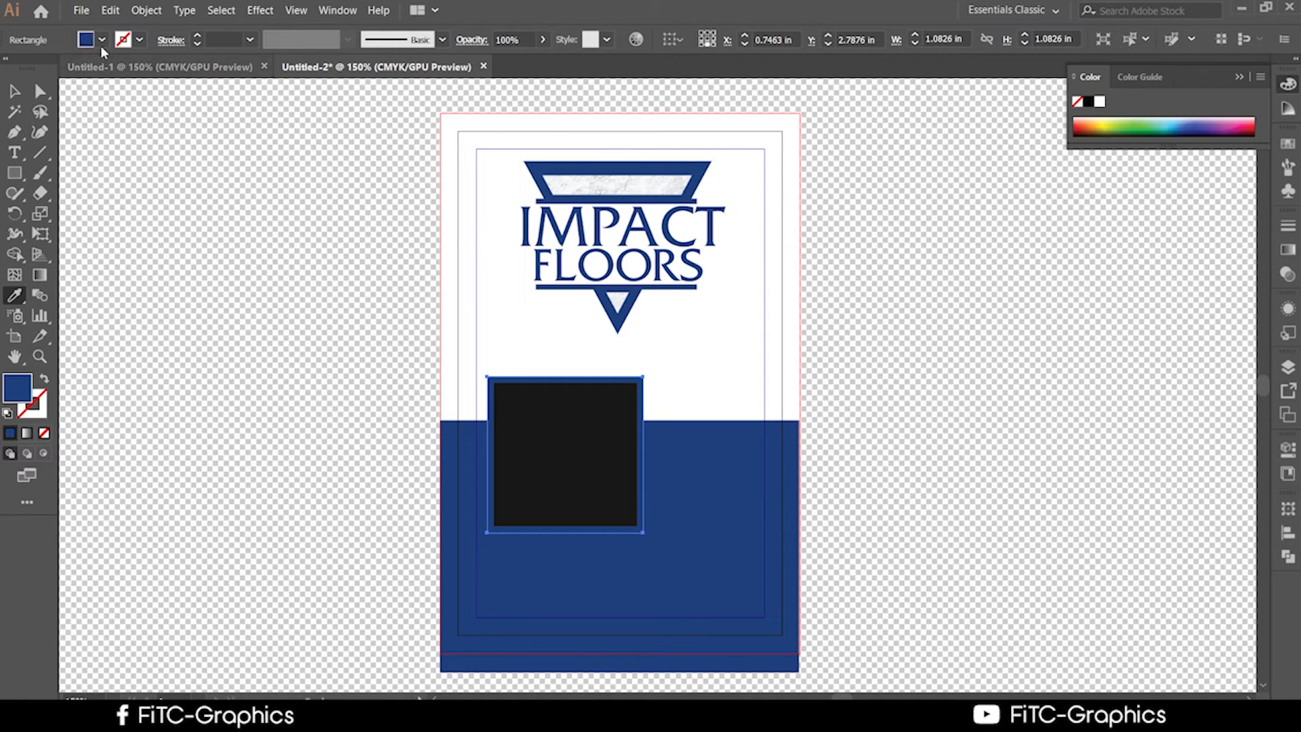
{"action": "left_click", "coordinate": [14, 91]}
{"action": "left_click", "coordinate": [218, 244]}
{"action": "scroll", "coordinate": [926, 343], "scroll_direction": "down", "scroll_amount": 3}
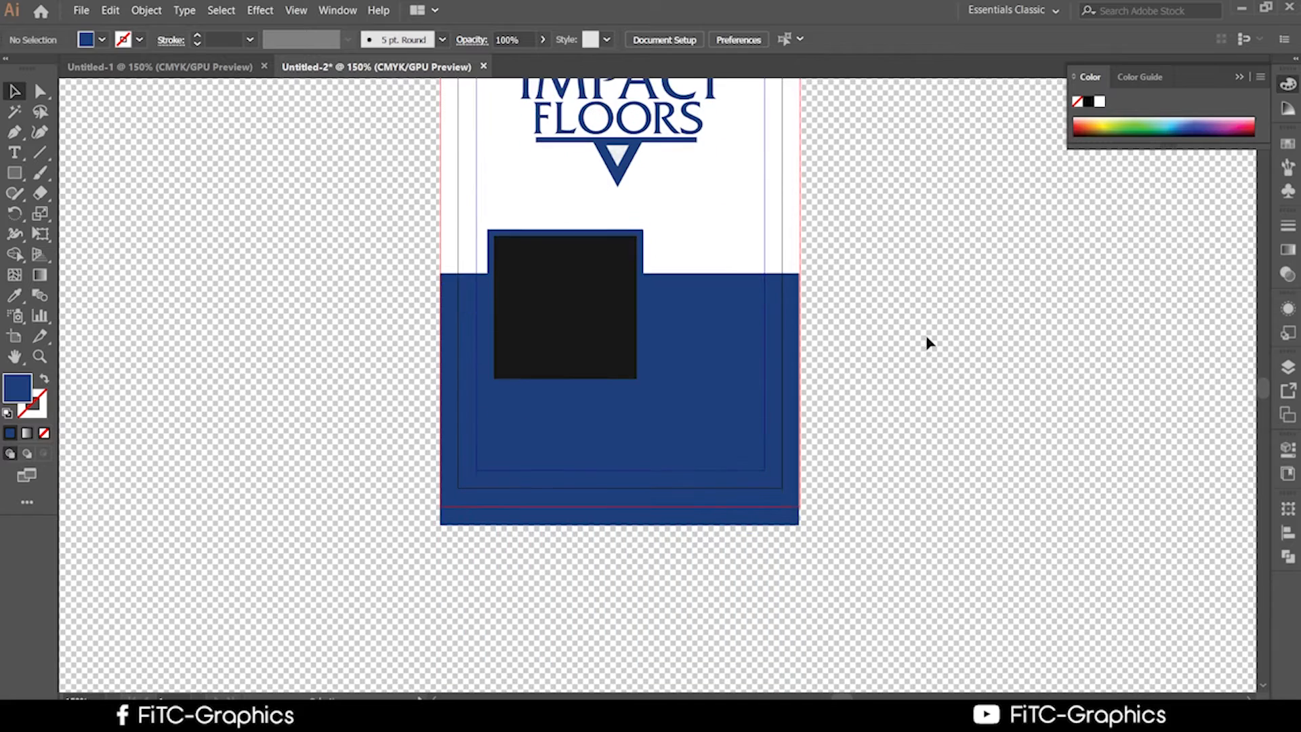
{"action": "left_click", "coordinate": [508, 363]}
{"action": "left_click", "coordinate": [1004, 430]}
{"action": "left_click", "coordinate": [596, 349]}
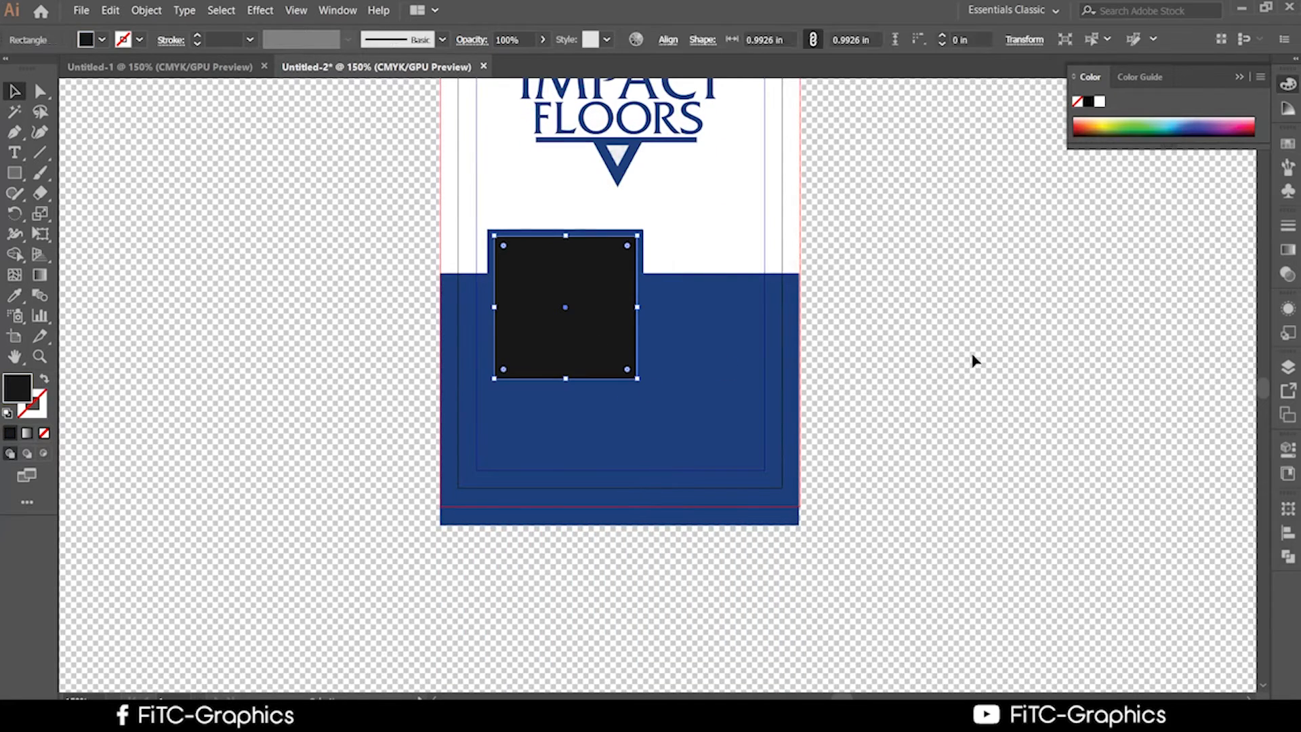
{"action": "left_click", "coordinate": [973, 359]}
{"action": "left_click", "coordinate": [572, 340]}
{"action": "left_click", "coordinate": [883, 427]}
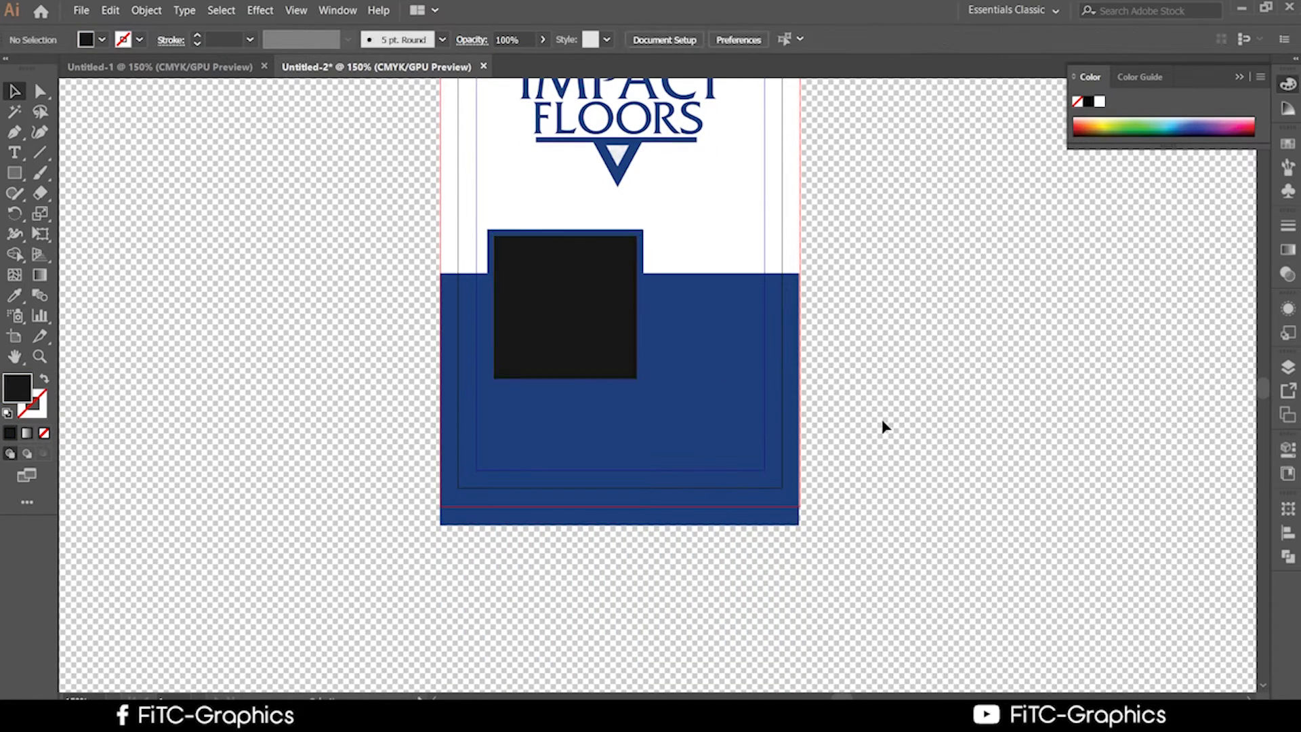
{"action": "left_click", "coordinate": [581, 328]}
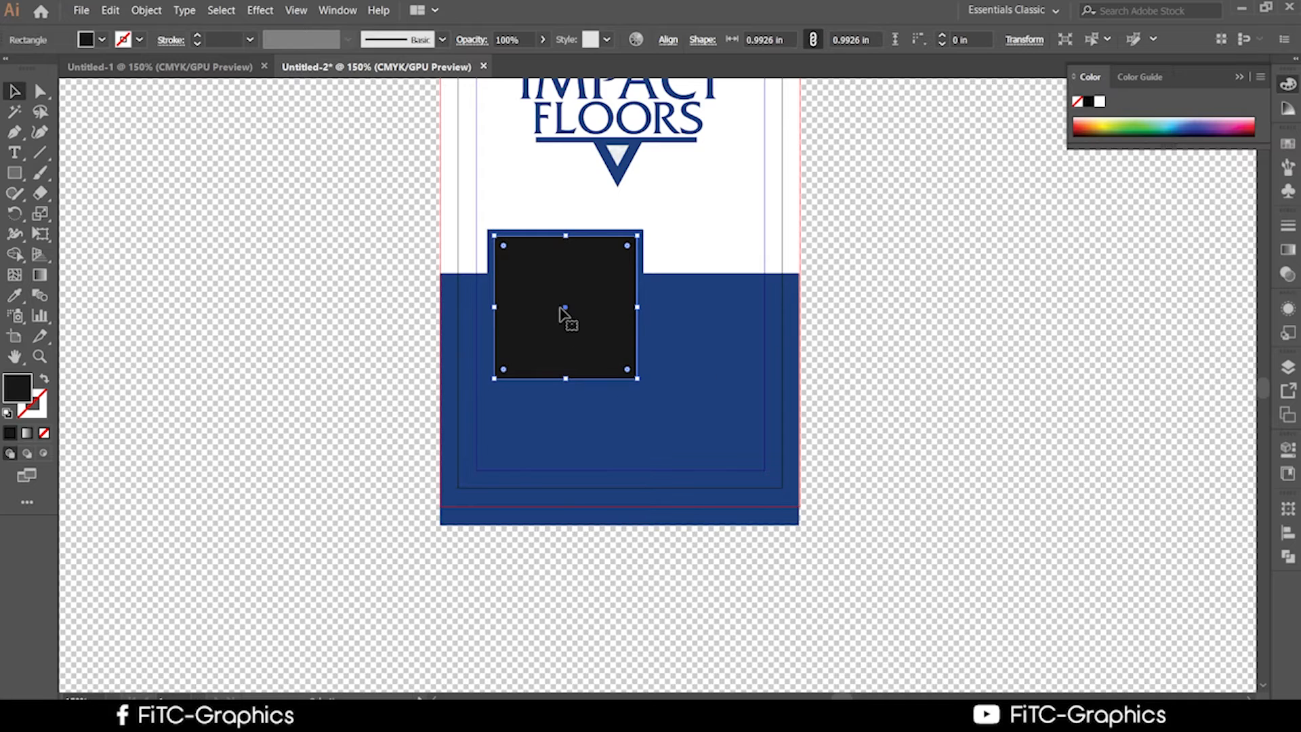
{"action": "scroll", "coordinate": [567, 319], "scroll_direction": "up", "scroll_amount": 1}
{"action": "left_click", "coordinate": [644, 298]}
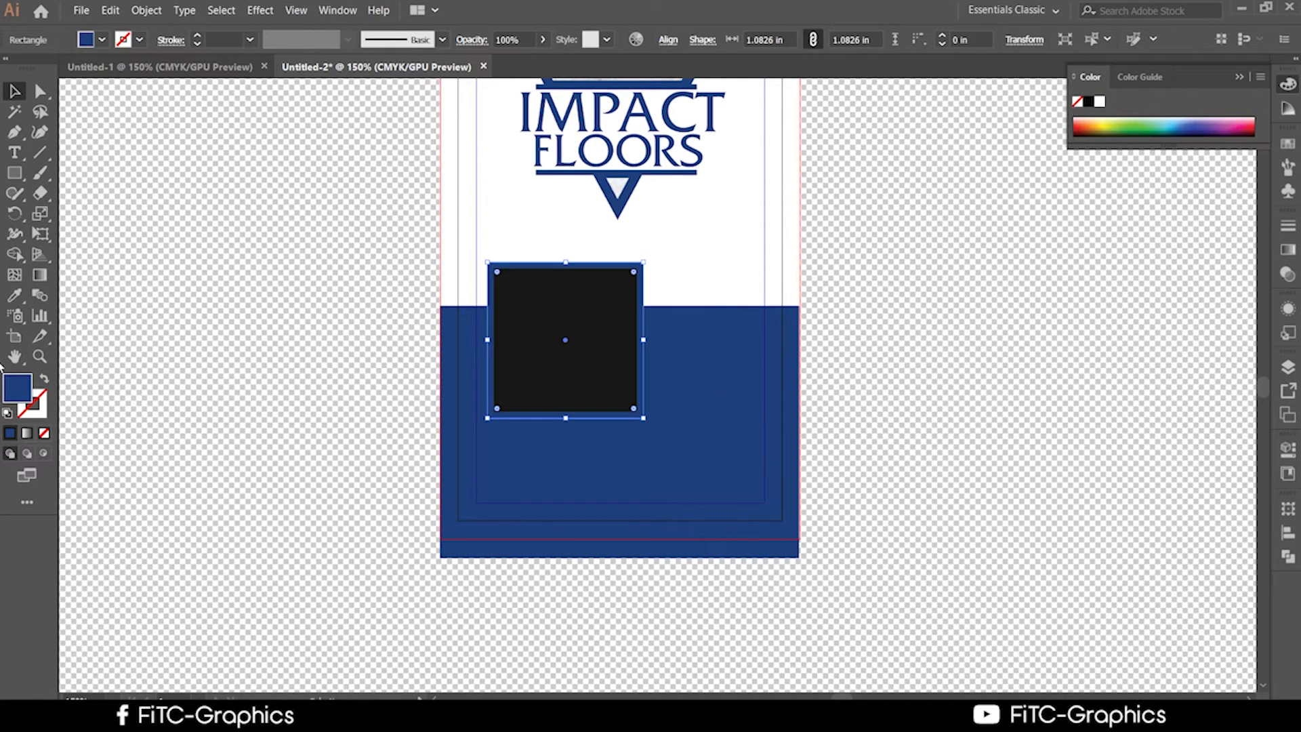
Sample the white card background into the frame, then check the logo, blue band and photo square.
{"action": "left_click", "coordinate": [13, 301]}
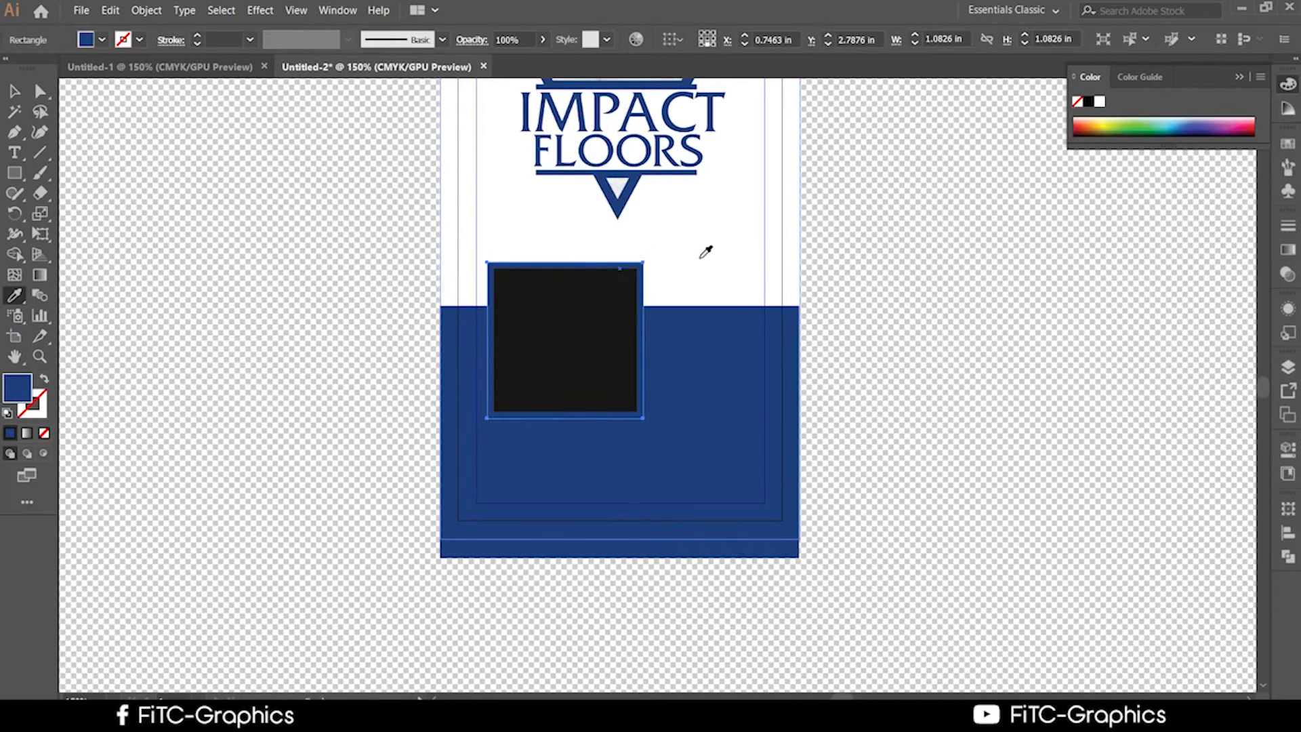
{"action": "left_click", "coordinate": [698, 259]}
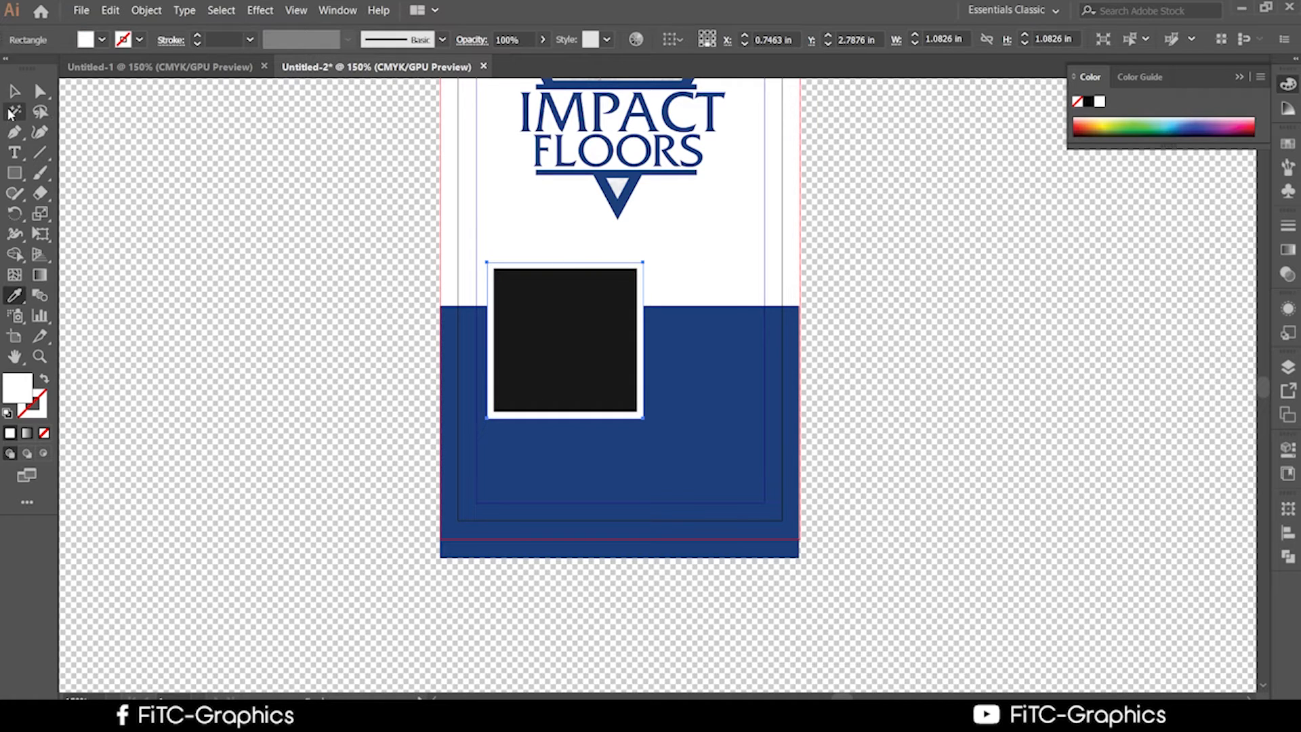
{"action": "key", "text": "v"}
{"action": "left_click", "coordinate": [180, 311]}
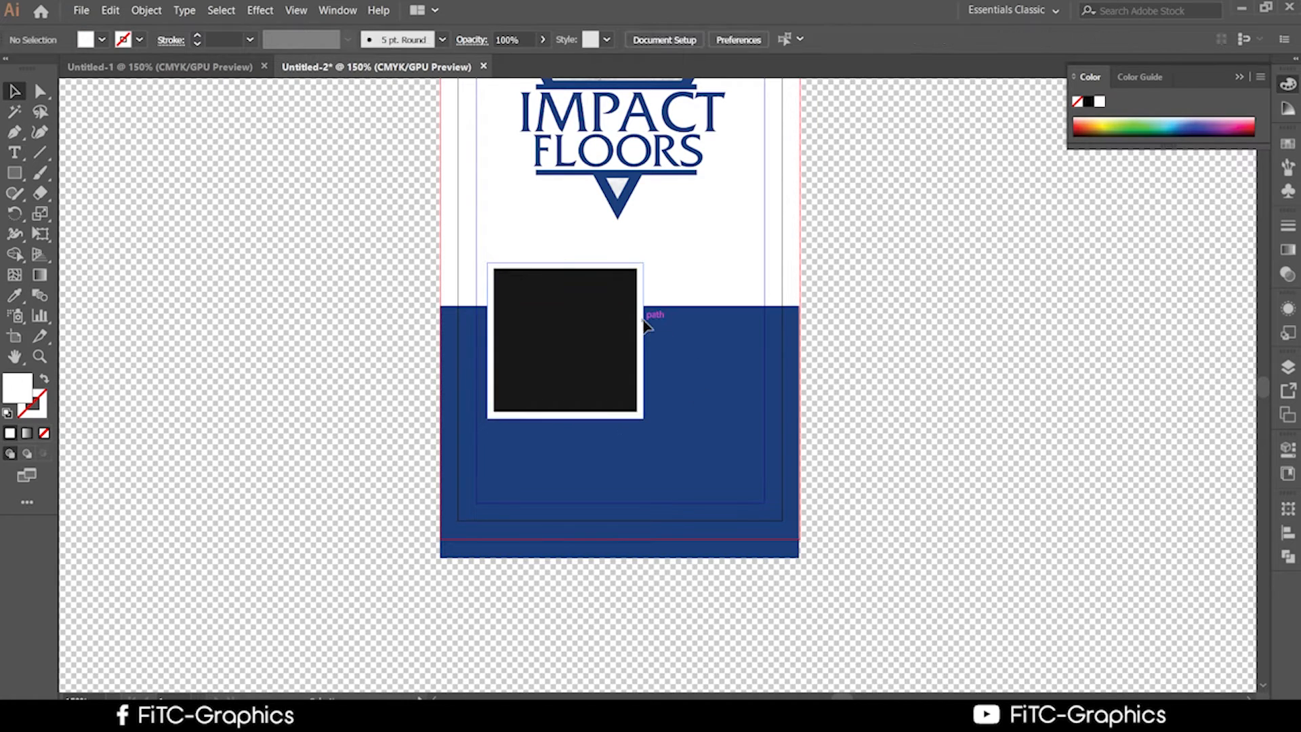
{"action": "left_click", "coordinate": [644, 317]}
{"action": "left_click", "coordinate": [1046, 377]}
{"action": "scroll", "coordinate": [1045, 376], "scroll_direction": "up", "scroll_amount": 2}
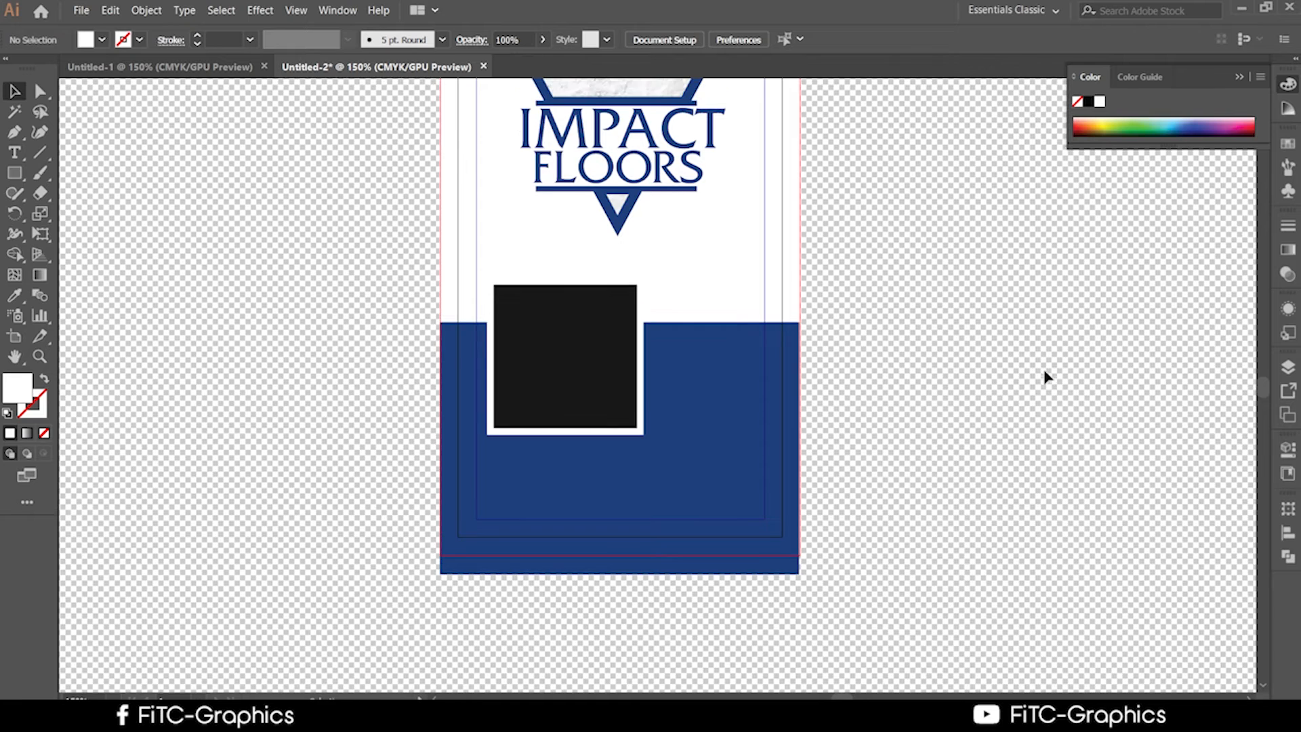
{"action": "left_click", "coordinate": [661, 237]}
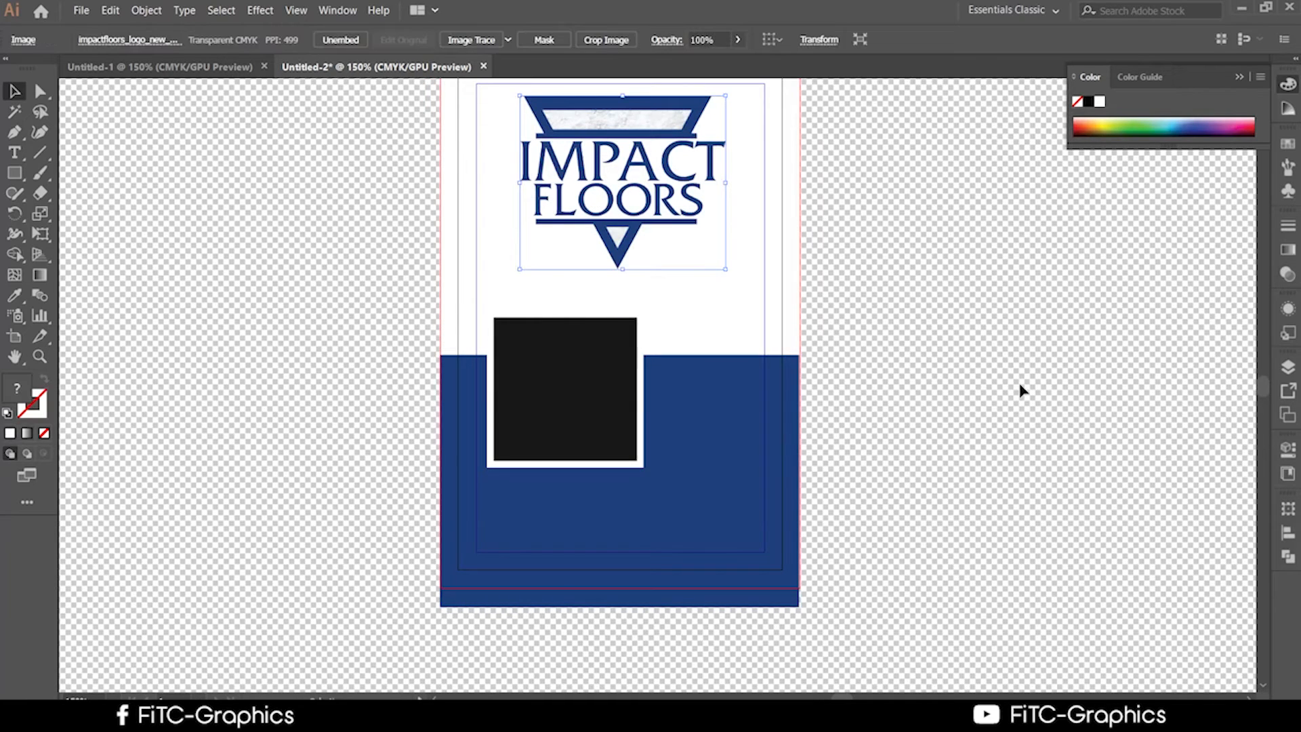
{"action": "left_click", "coordinate": [482, 399]}
{"action": "left_click", "coordinate": [554, 412]}
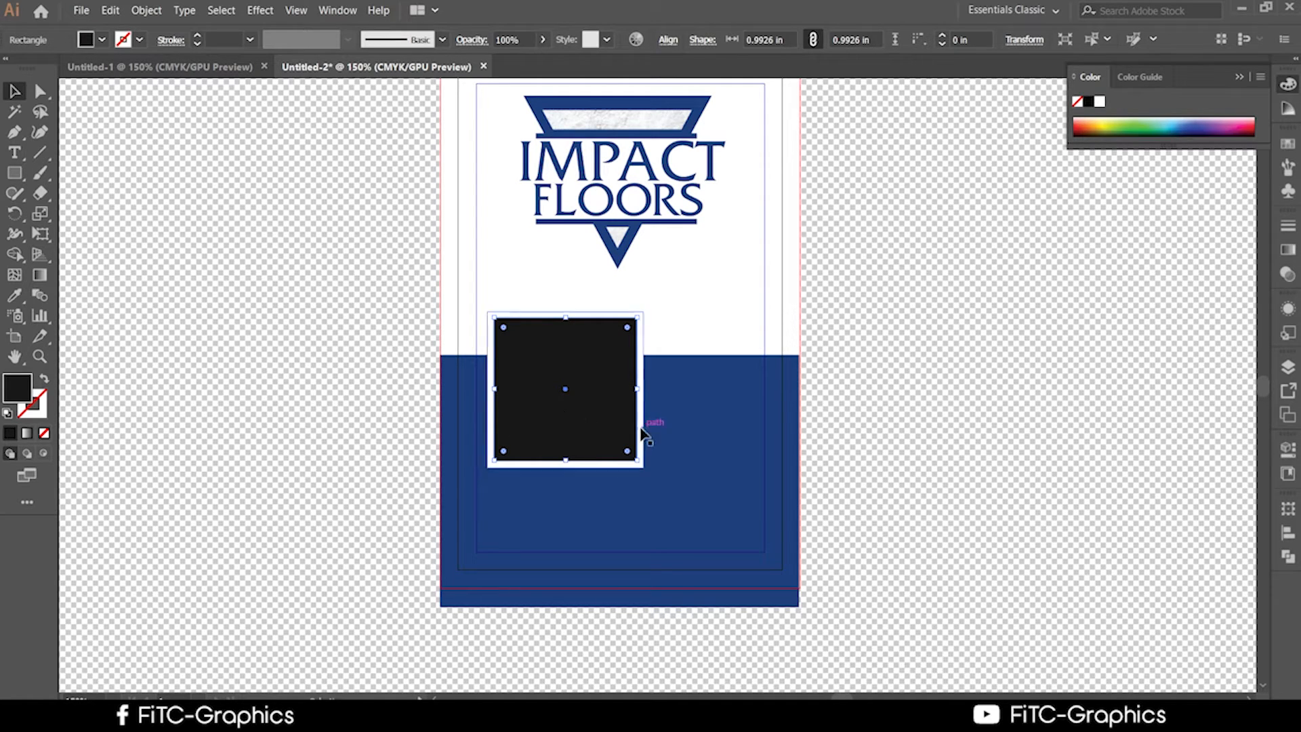
Fill the photo placeholder square with bright red using the Color Picker.
{"action": "scroll", "coordinate": [502, 384], "scroll_direction": "up", "scroll_amount": 2}
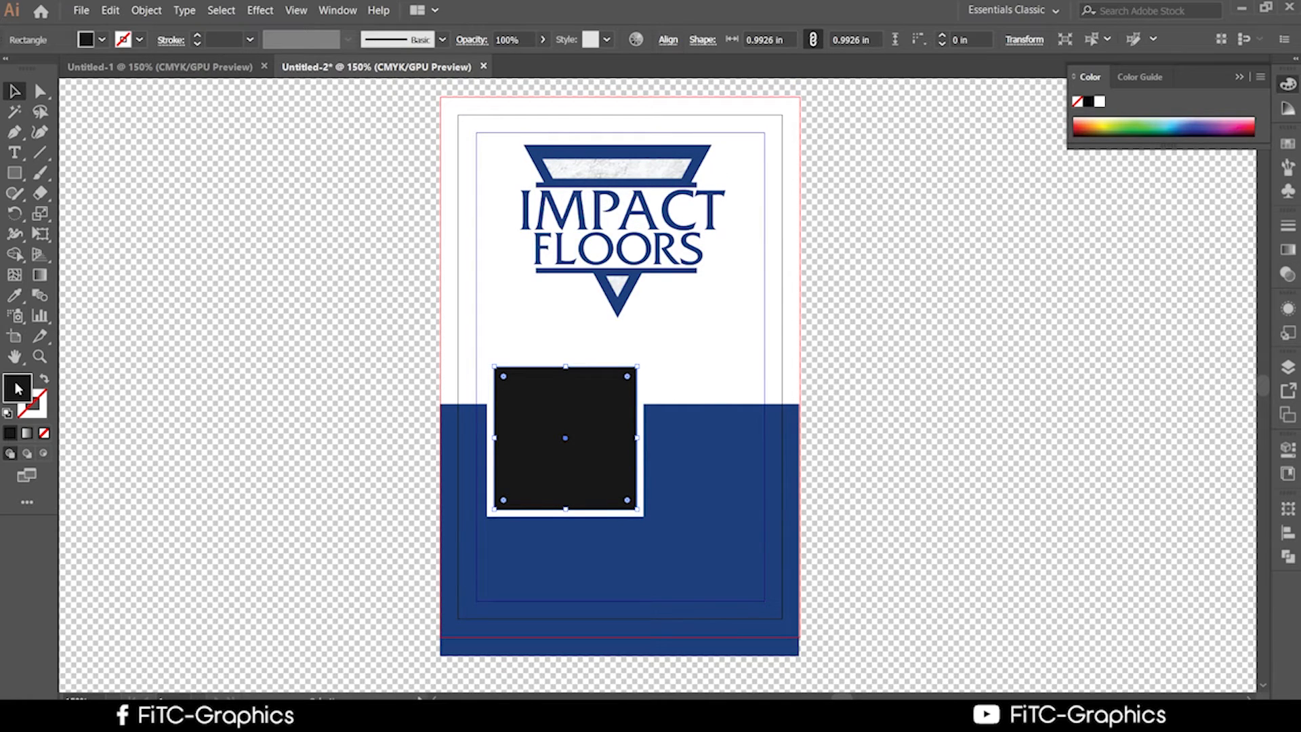
{"action": "double_click", "coordinate": [18, 388]}
{"action": "left_click_drag", "start_coordinate": [680, 377], "coordinate": [669, 248]}
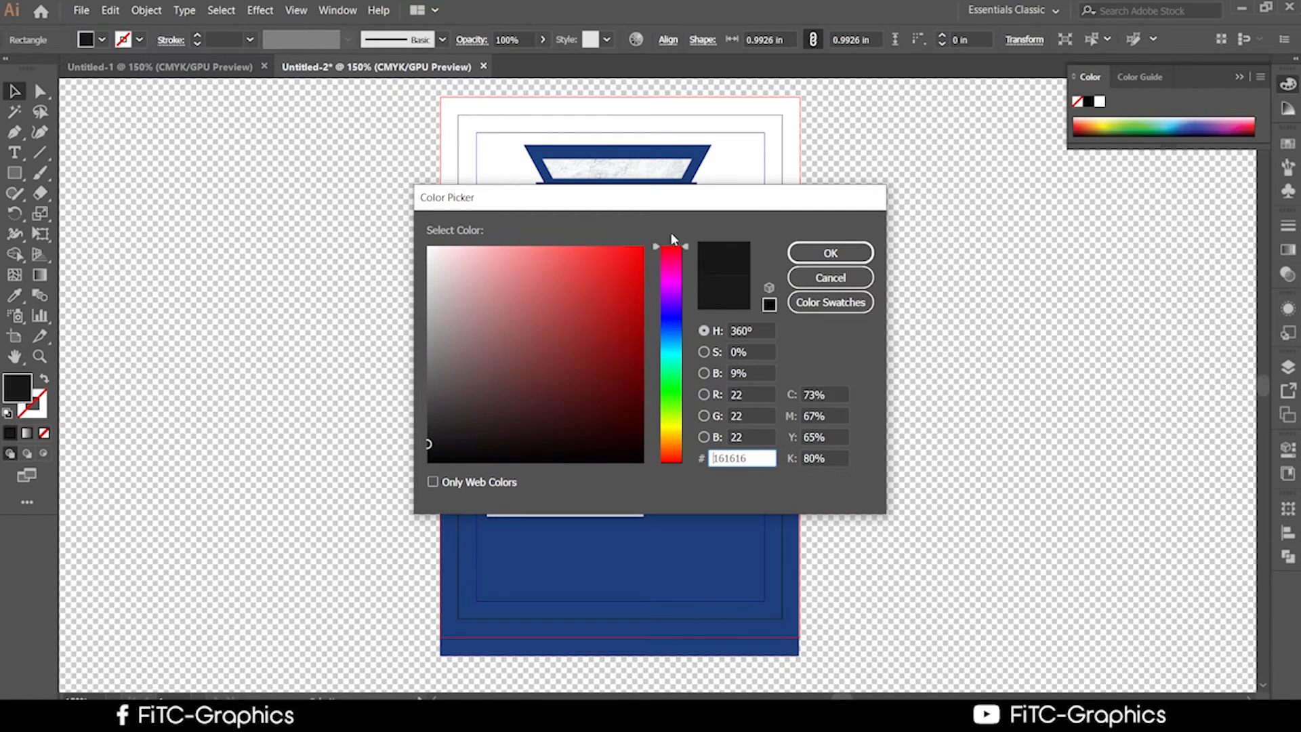
{"action": "left_click", "coordinate": [610, 258]}
{"action": "left_click", "coordinate": [830, 253]}
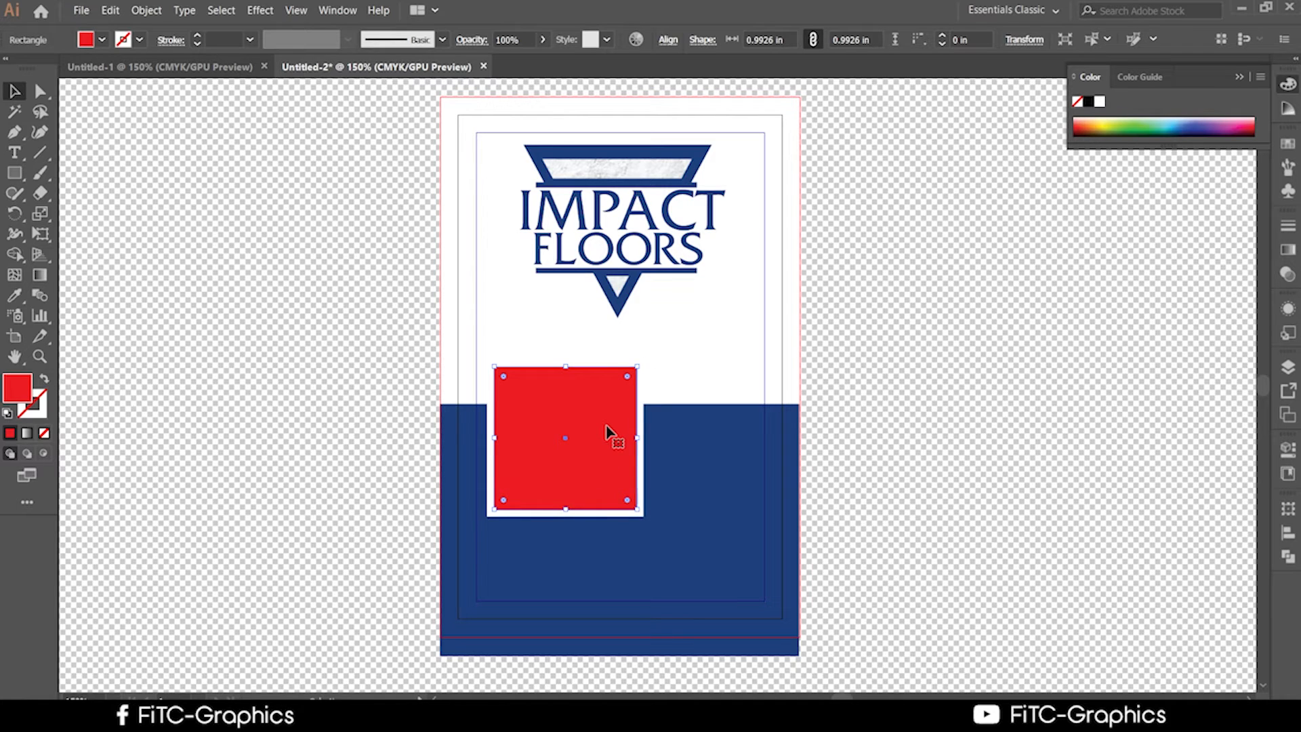
{"action": "left_click", "coordinate": [949, 483]}
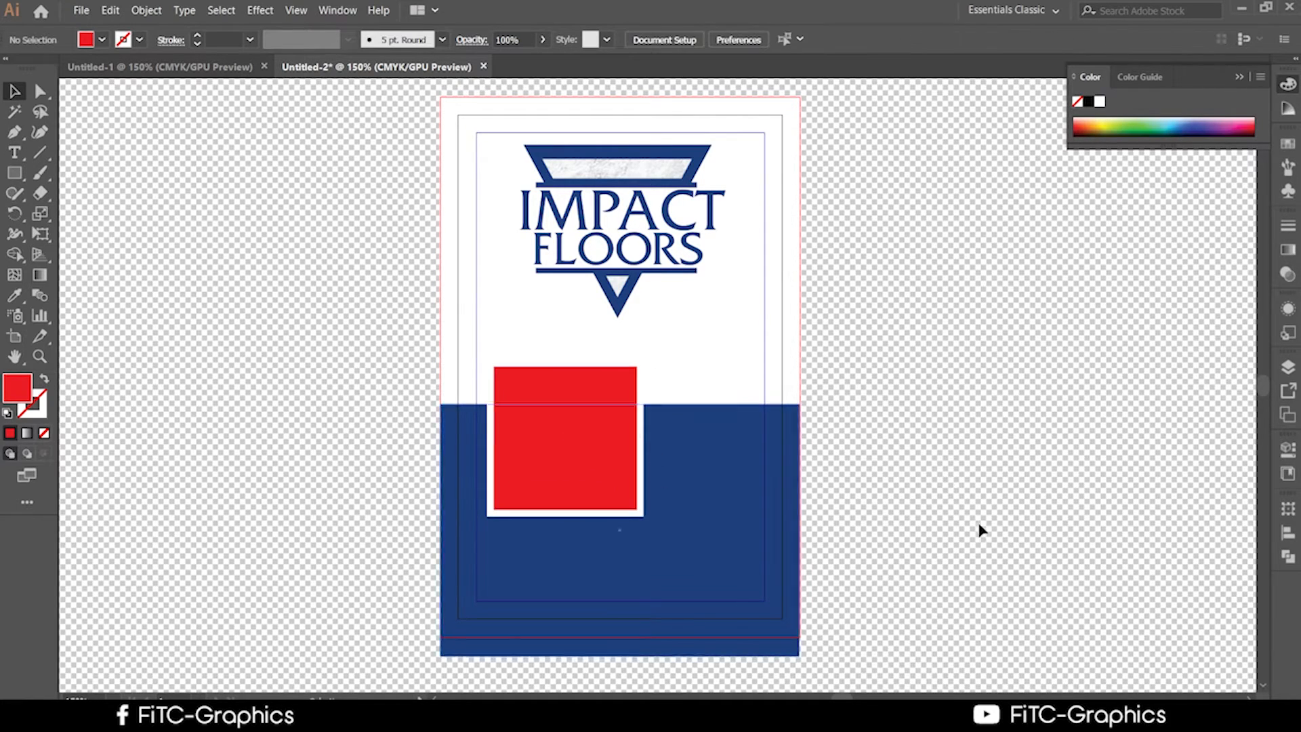
Nudge the Impact Floors logo slightly lower, then bring Chrome up over the canvas.
{"action": "scroll", "coordinate": [999, 461], "scroll_direction": "down", "scroll_amount": 1}
{"action": "scroll", "coordinate": [995, 461], "scroll_direction": "down", "scroll_amount": 1}
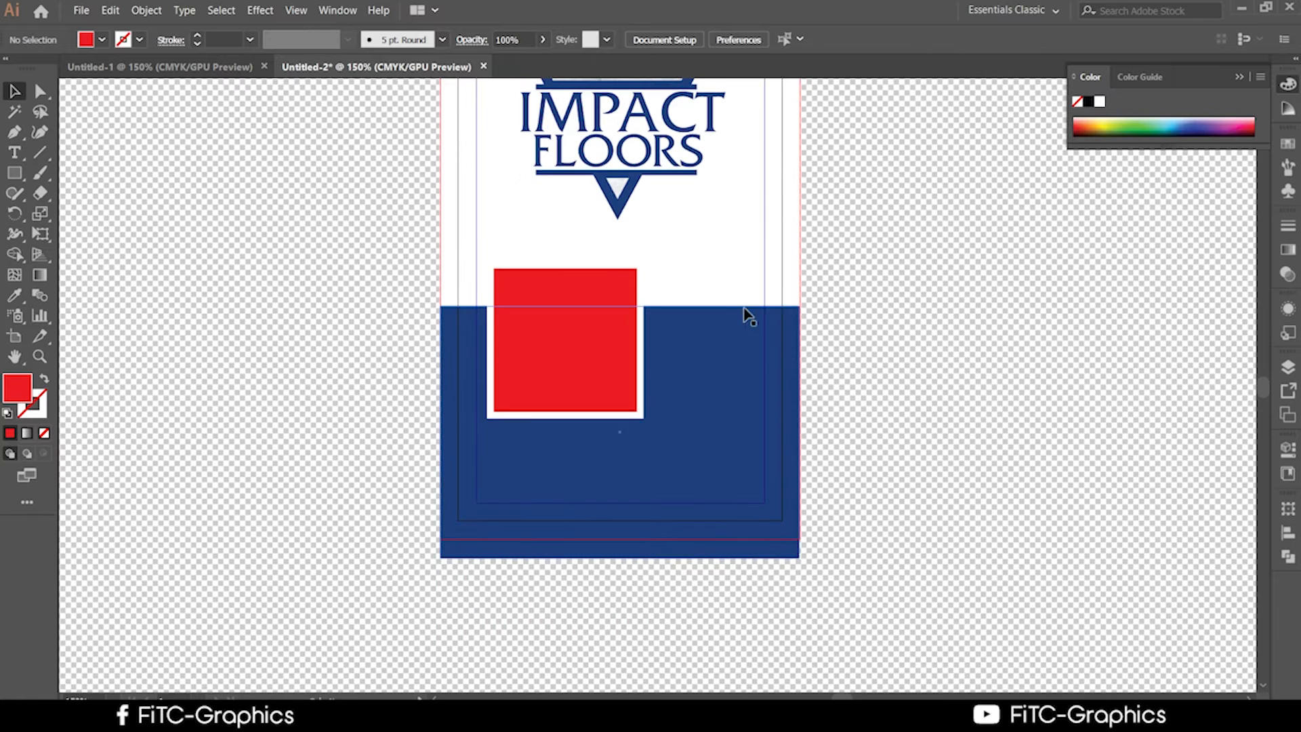
{"action": "scroll", "coordinate": [711, 302], "scroll_direction": "up", "scroll_amount": 1}
{"action": "left_click", "coordinate": [618, 213]}
{"action": "left_click_drag", "start_coordinate": [618, 214], "coordinate": [616, 236]}
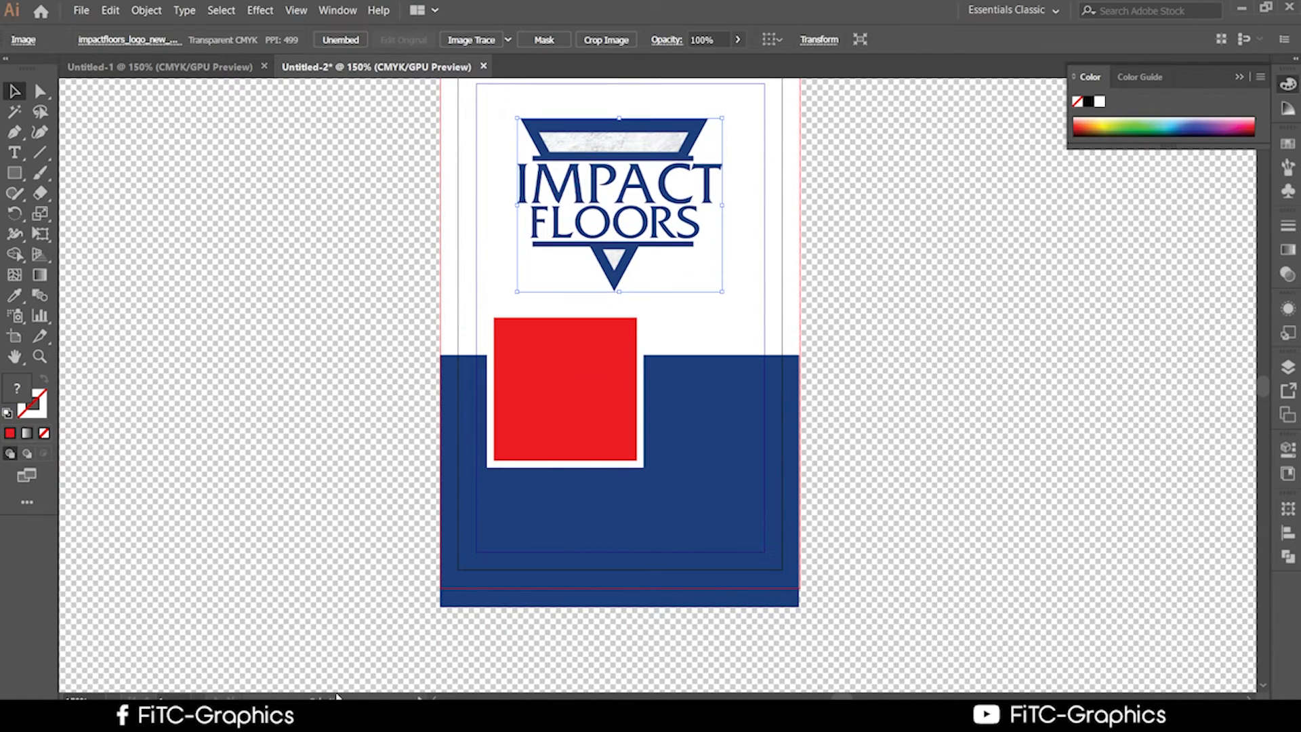
{"action": "key", "text": "alt+Tab"}
{"action": "left_click_drag", "start_coordinate": [969, 535], "coordinate": [966, 122]}
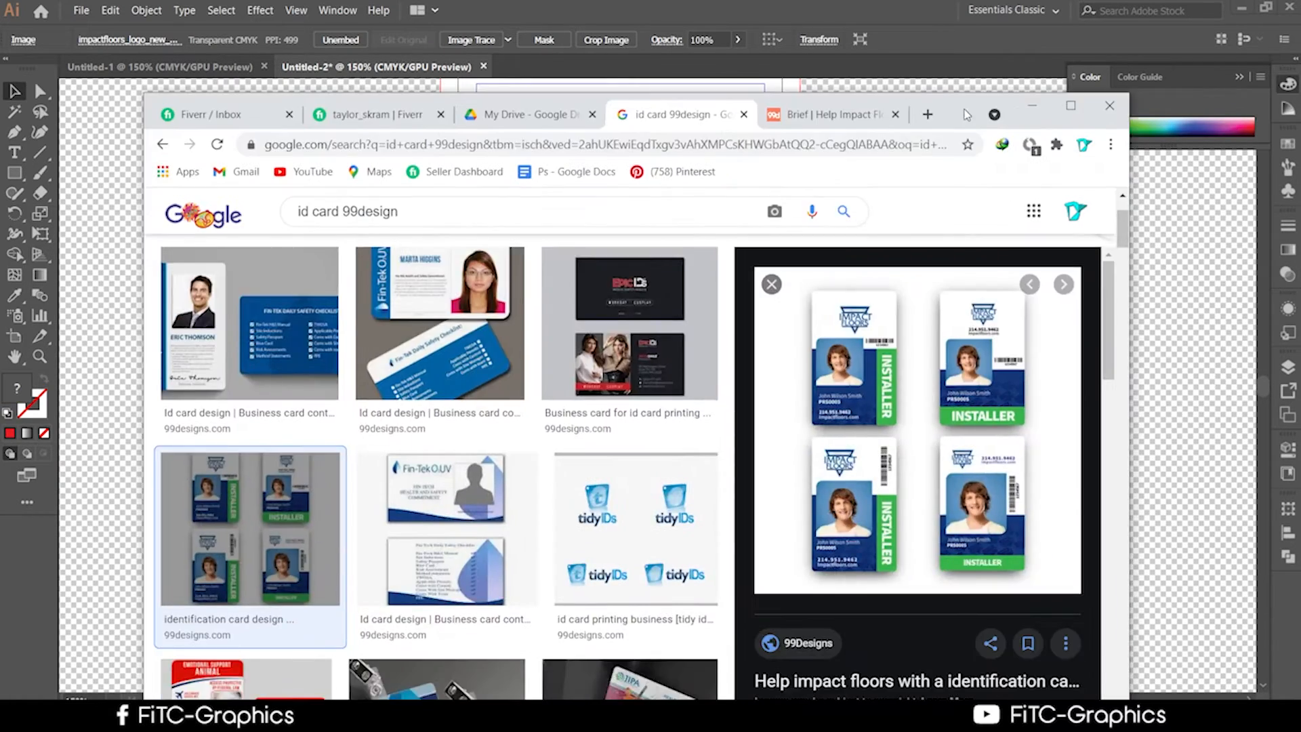
Open a new Chrome tab with the cursor in its address bar.
{"action": "left_click", "coordinate": [926, 114]}
{"action": "left_click", "coordinate": [627, 141]}
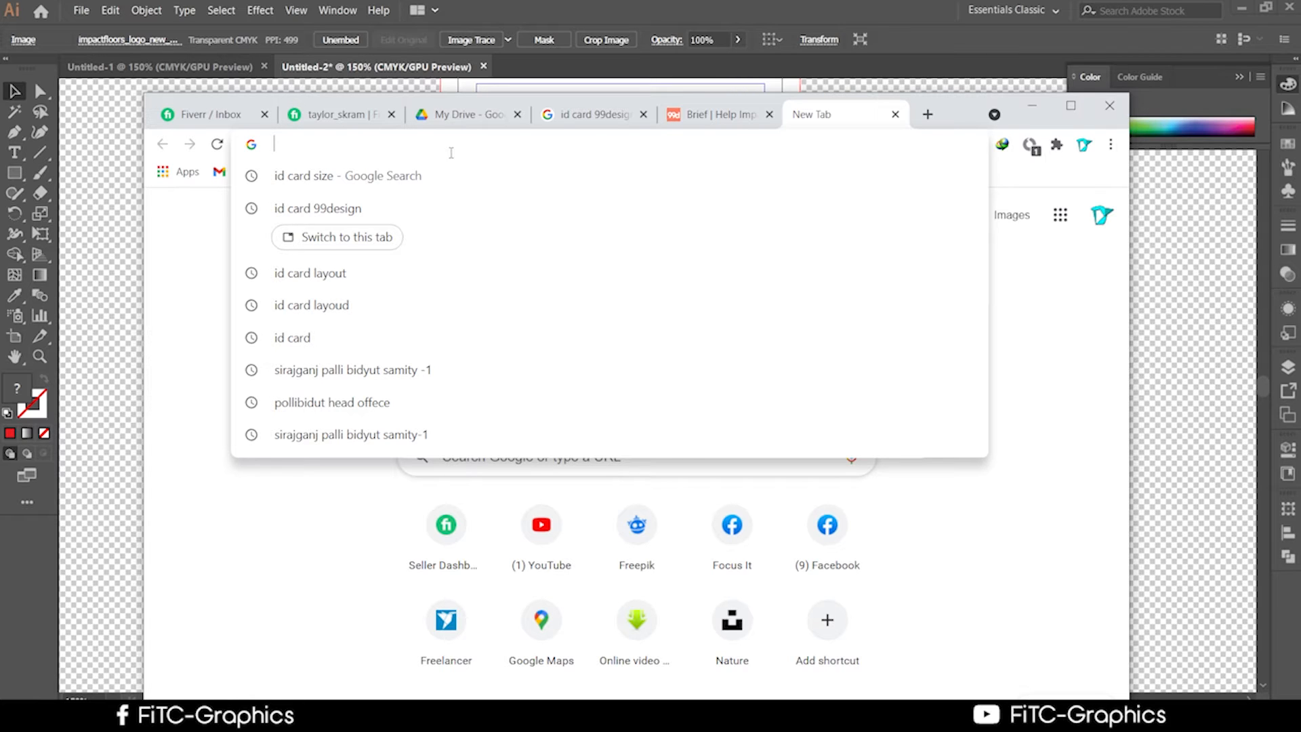
Search Google for 'qr code generator' and open the the-qrcode-generator.com result.
{"action": "type", "text": "qr"}
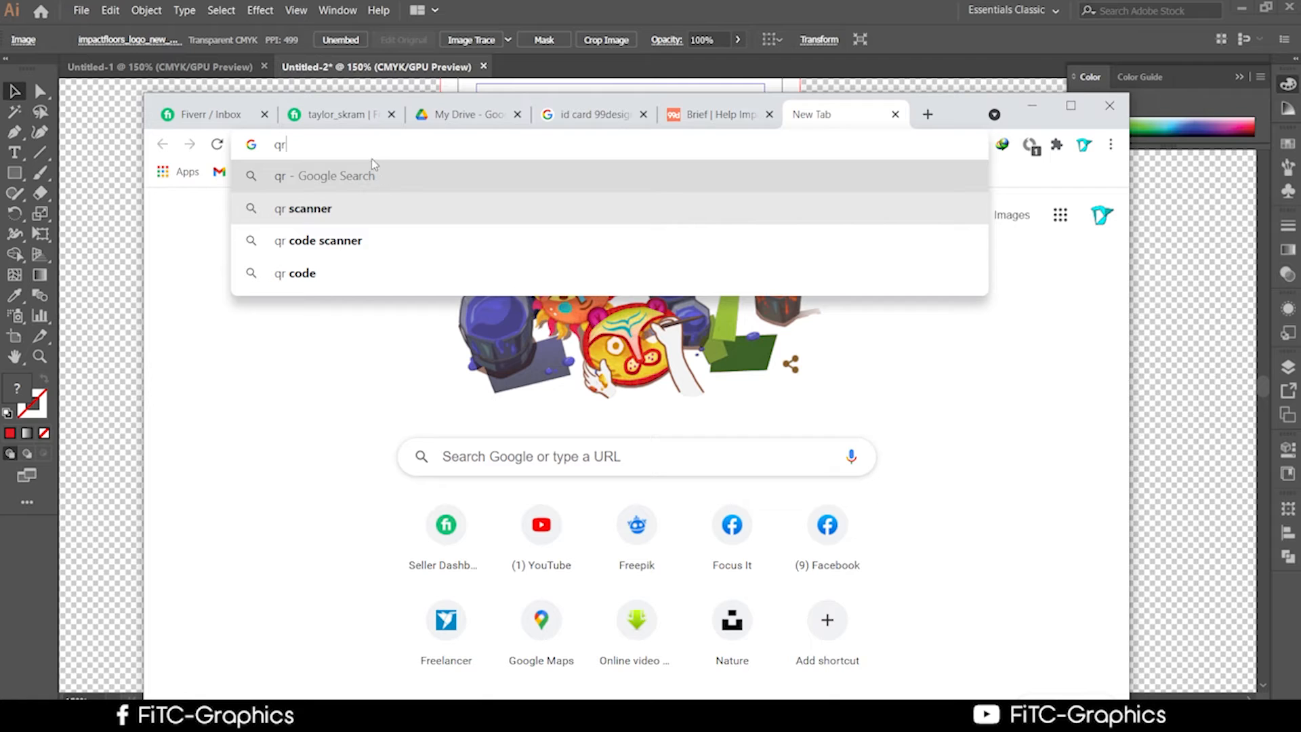
{"action": "type", "text": " cp"}
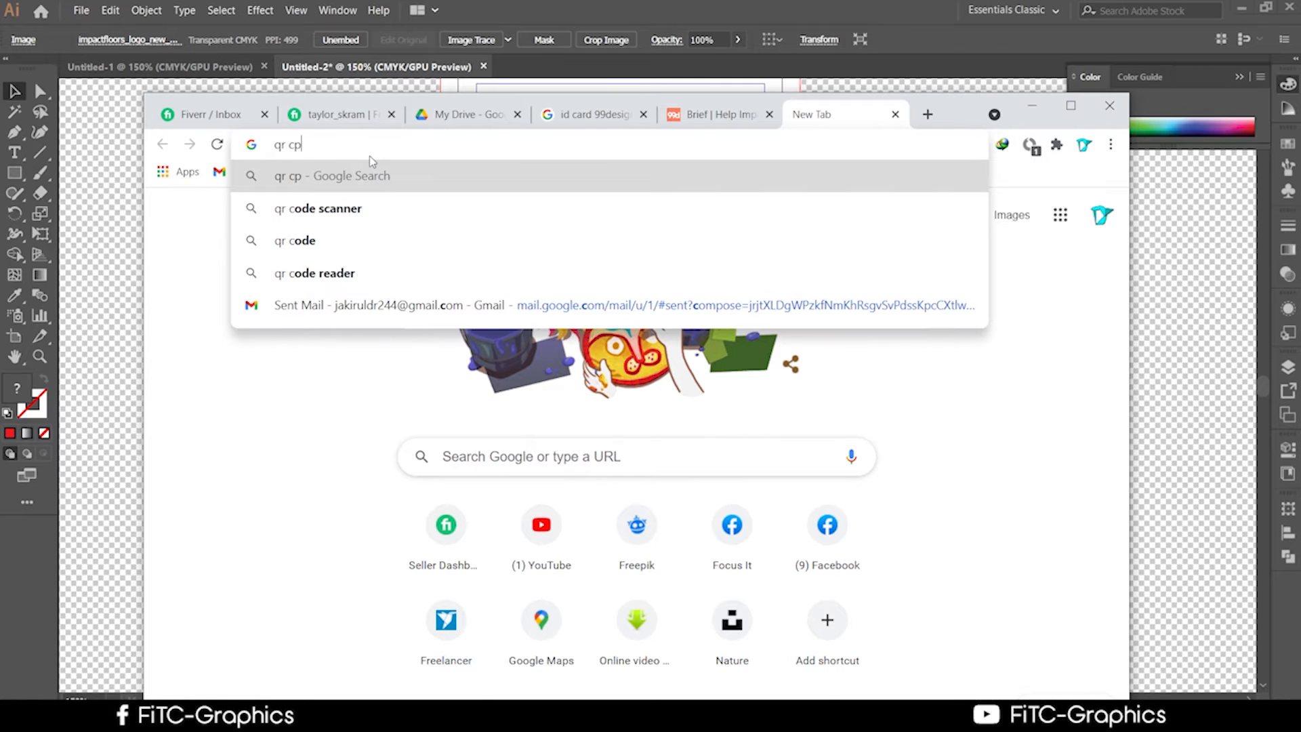
{"action": "key", "text": "BackSpace"}
{"action": "type", "text": "ode "}
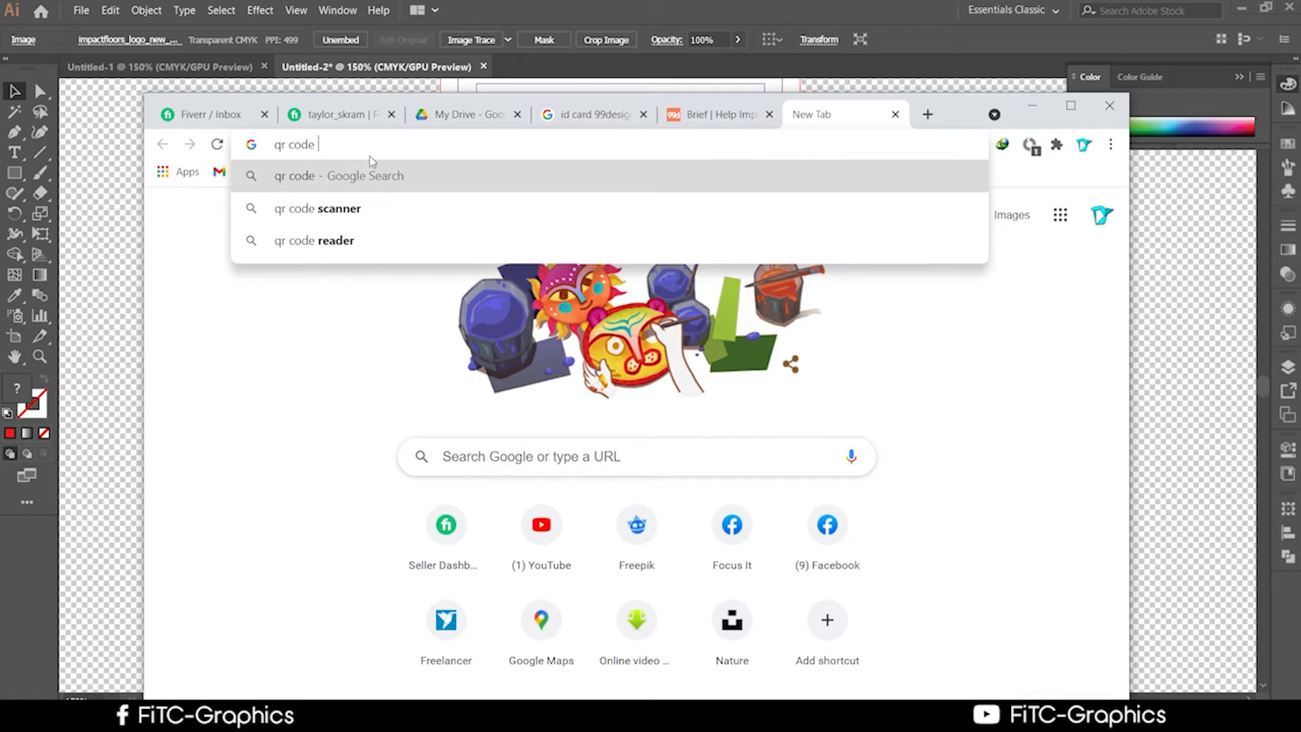
{"action": "type", "text": "gre"}
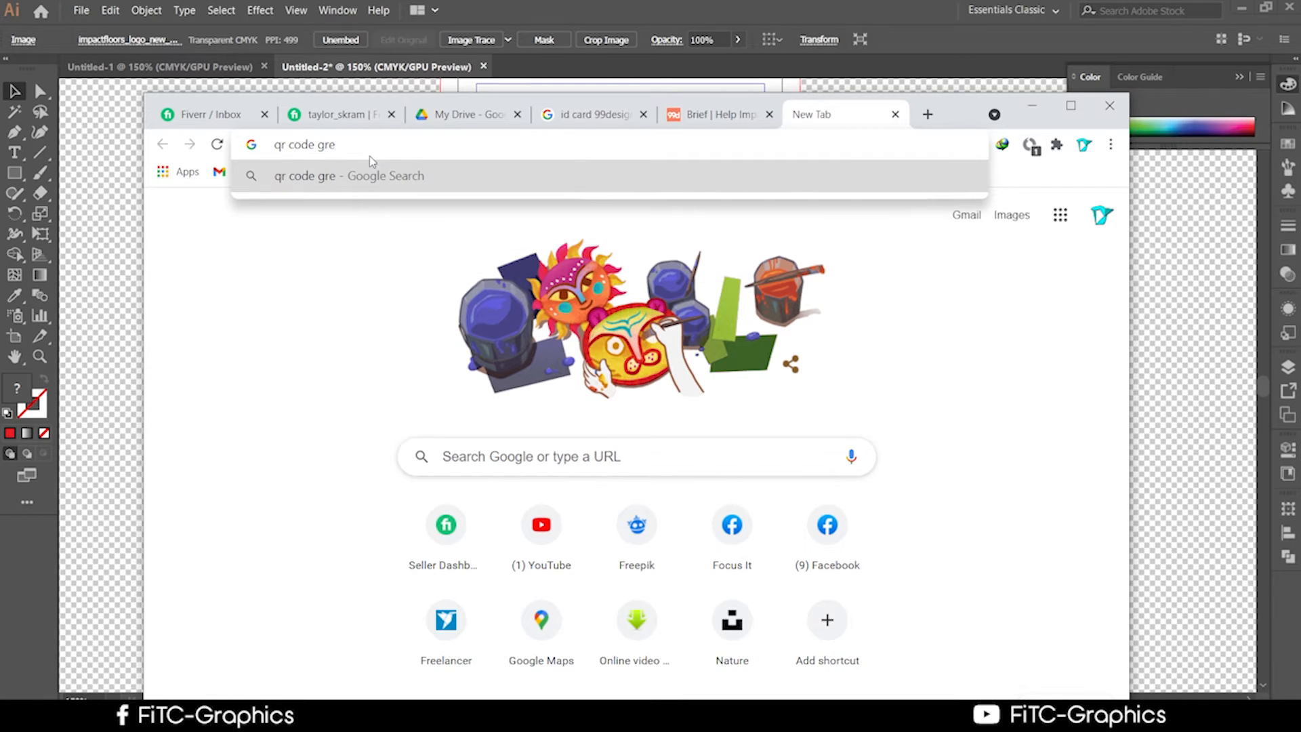
{"action": "key", "text": "BackSpace"}
{"action": "type", "text": "e"}
{"action": "type", "text": "naret"}
{"action": "type", "text": "o"}
{"action": "type", "text": "r"}
{"action": "key", "text": "Return"}
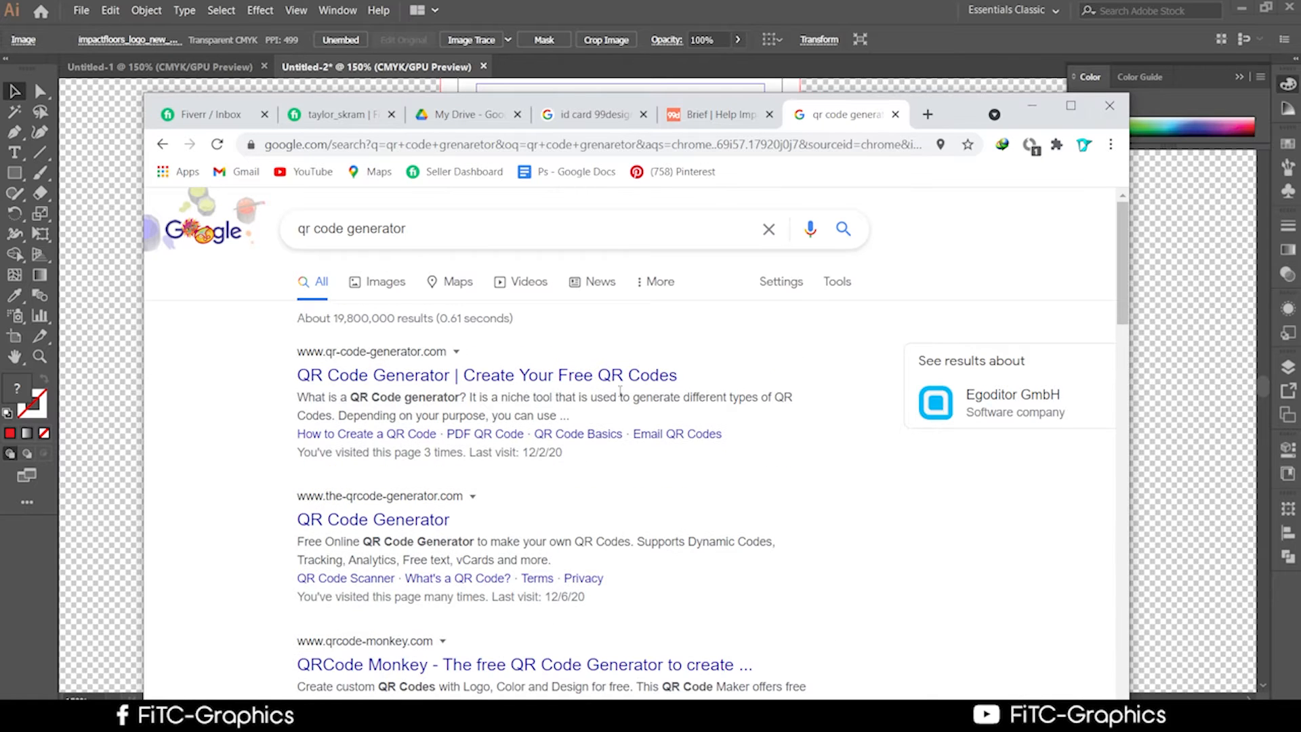
{"action": "scroll", "coordinate": [620, 390], "scroll_direction": "down", "scroll_amount": 6}
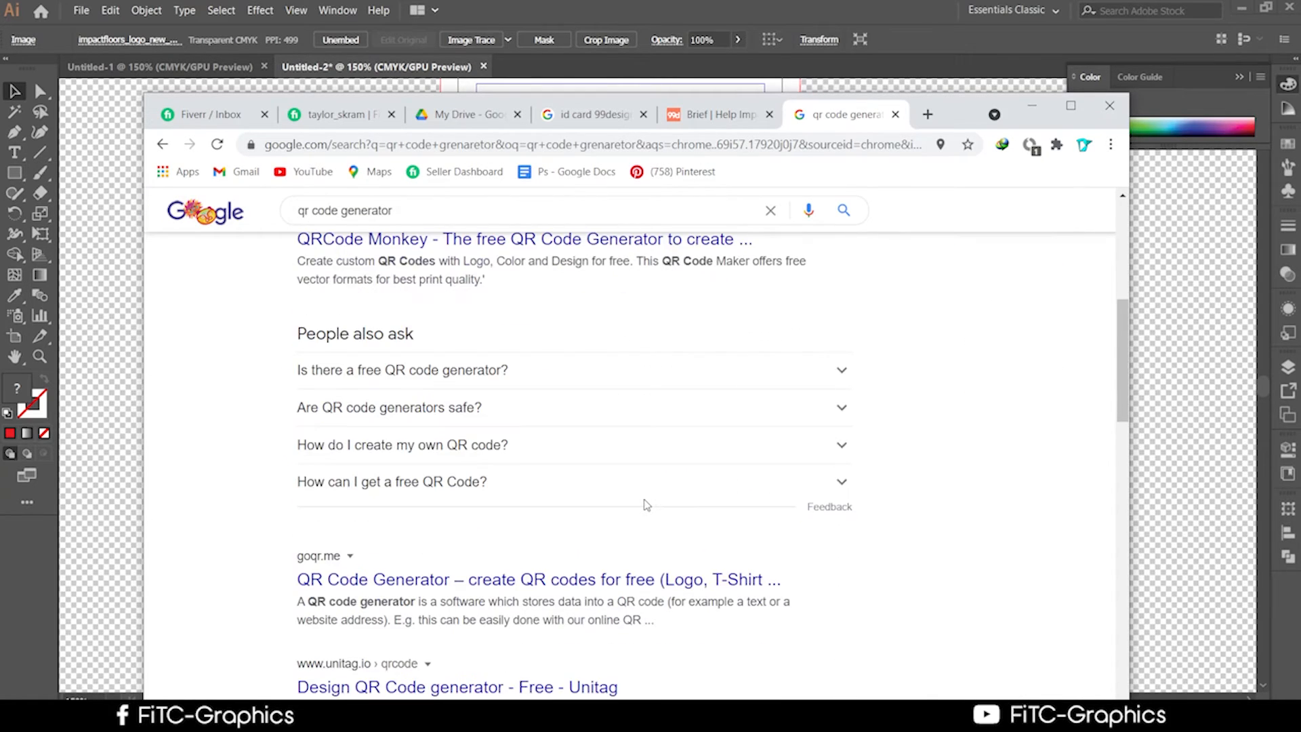
{"action": "scroll", "coordinate": [647, 504], "scroll_direction": "up", "scroll_amount": 5}
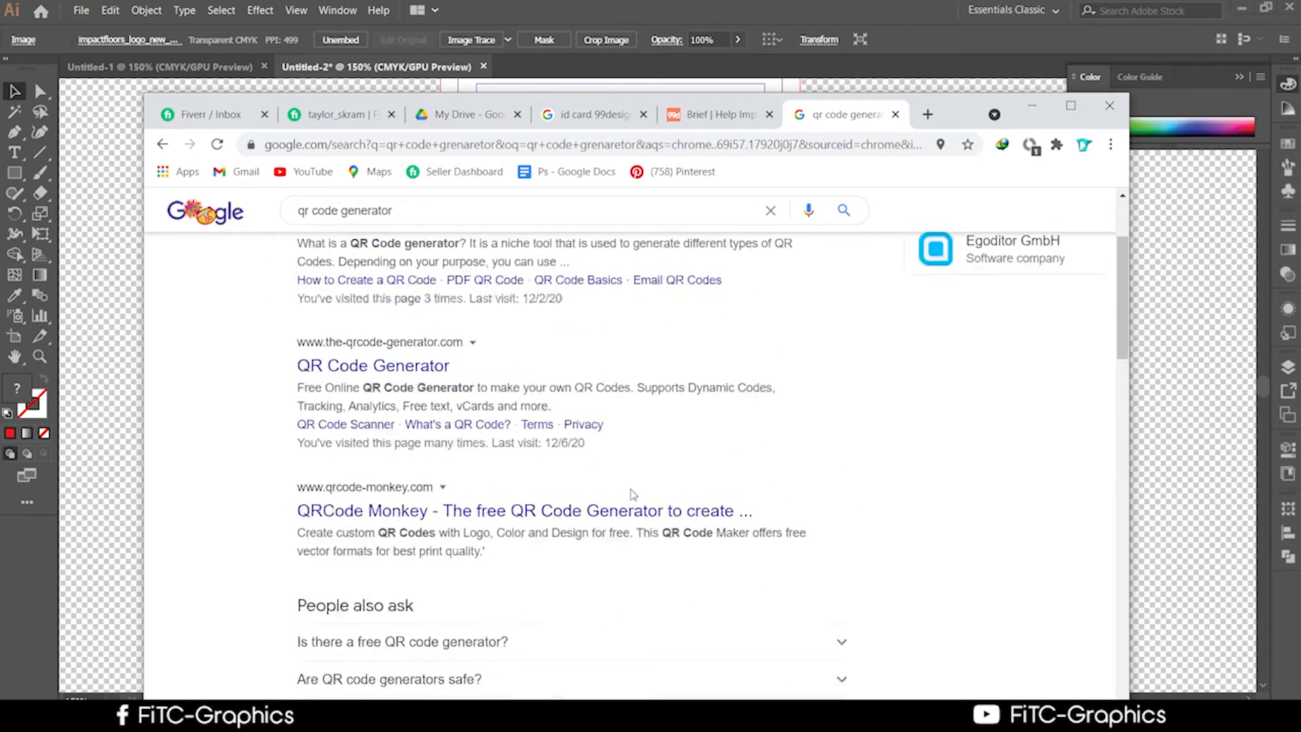
{"action": "left_click", "coordinate": [405, 441]}
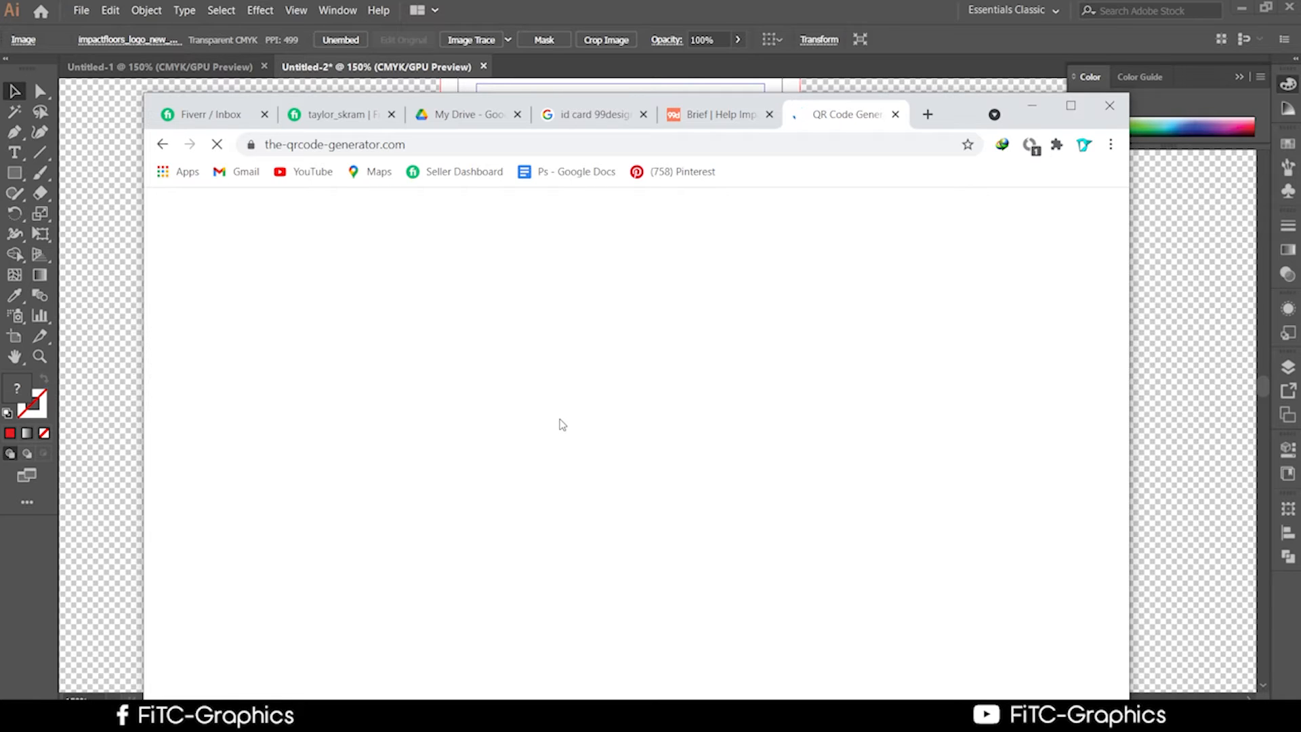
Maximize Chrome and look through the URL, Free Text and Contact code types.
{"action": "left_click", "coordinate": [1070, 105]}
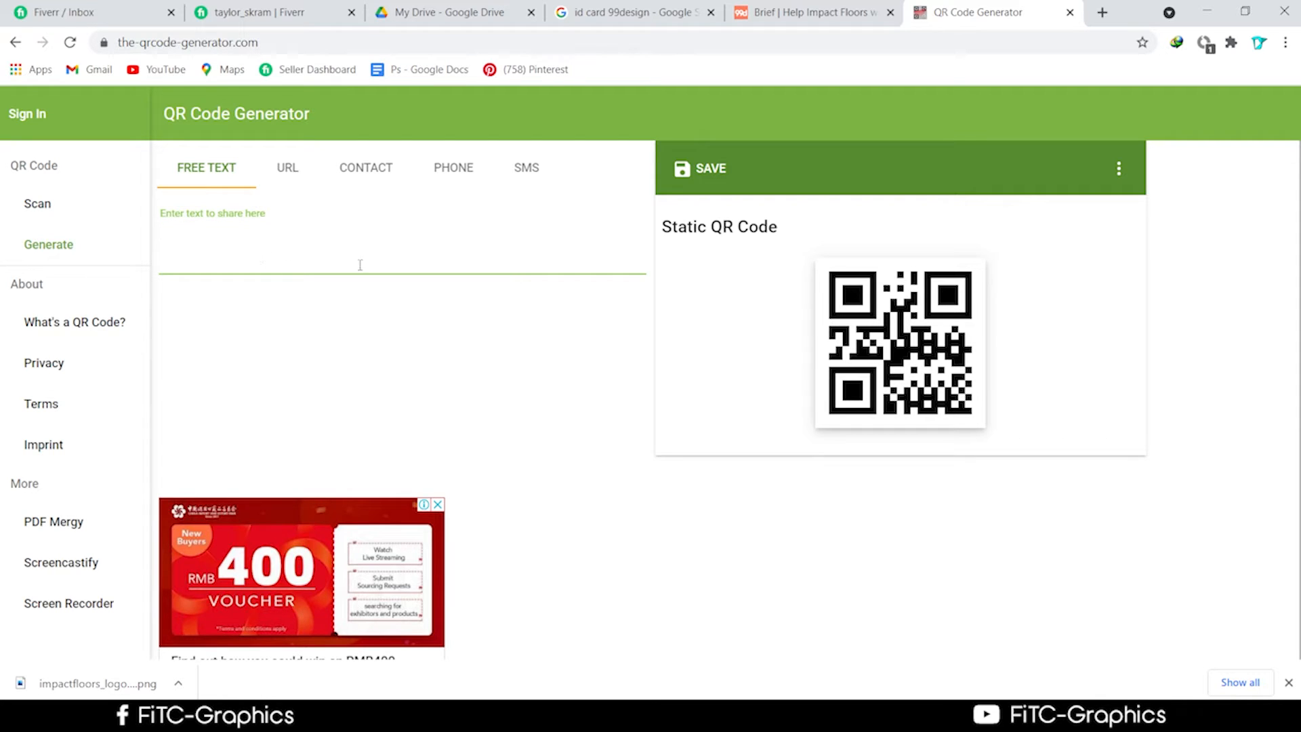
{"action": "left_click", "coordinate": [267, 176]}
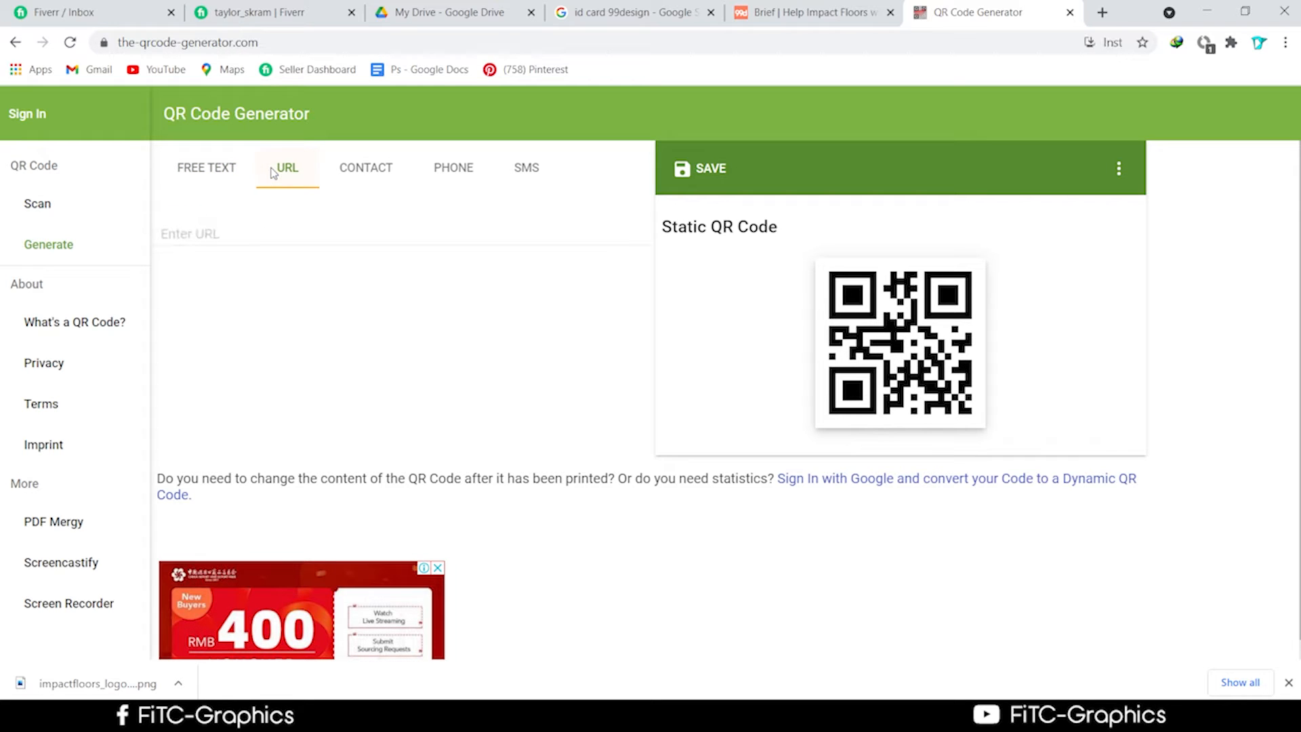
{"action": "left_click", "coordinate": [226, 237]}
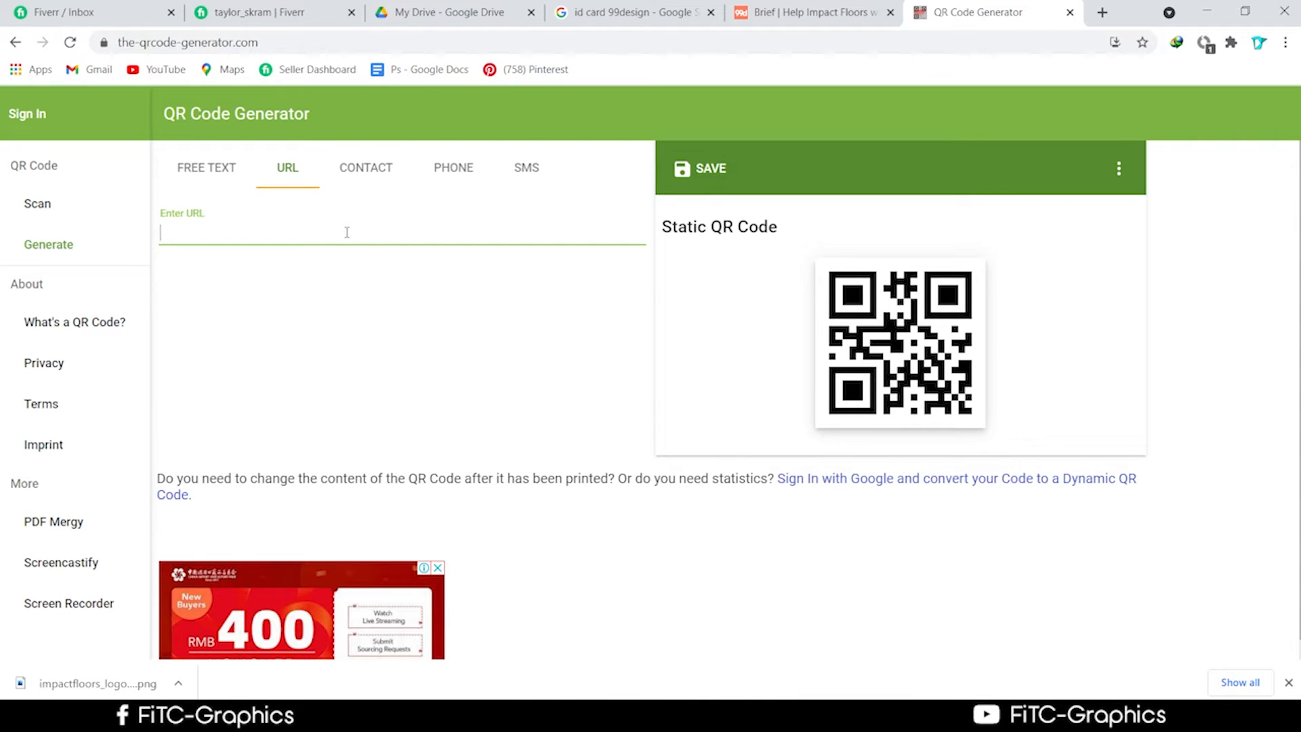
{"action": "left_click", "coordinate": [242, 175]}
{"action": "left_click", "coordinate": [365, 178]}
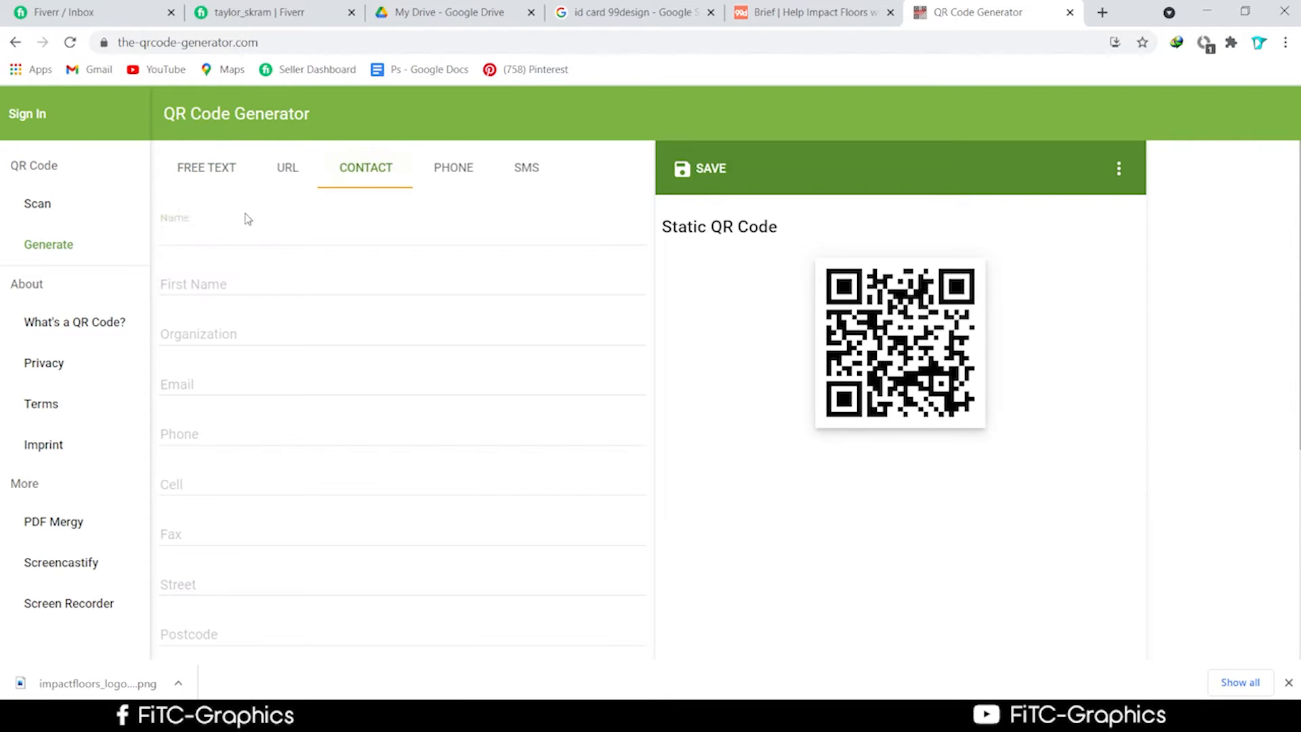
{"action": "scroll", "coordinate": [226, 528], "scroll_direction": "down", "scroll_amount": 5}
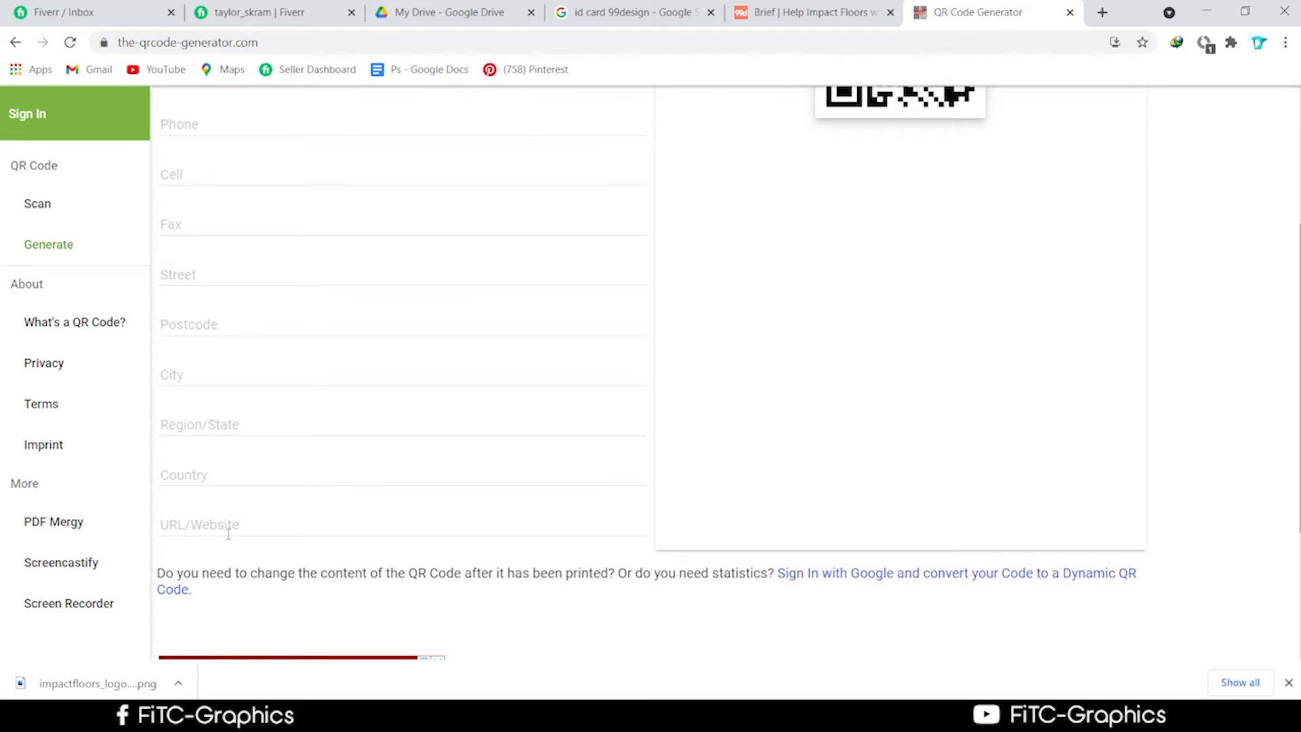
{"action": "scroll", "coordinate": [235, 543], "scroll_direction": "up", "scroll_amount": 4}
{"action": "scroll", "coordinate": [235, 543], "scroll_direction": "up", "scroll_amount": 1}
{"action": "scroll", "coordinate": [232, 540], "scroll_direction": "down", "scroll_amount": 2}
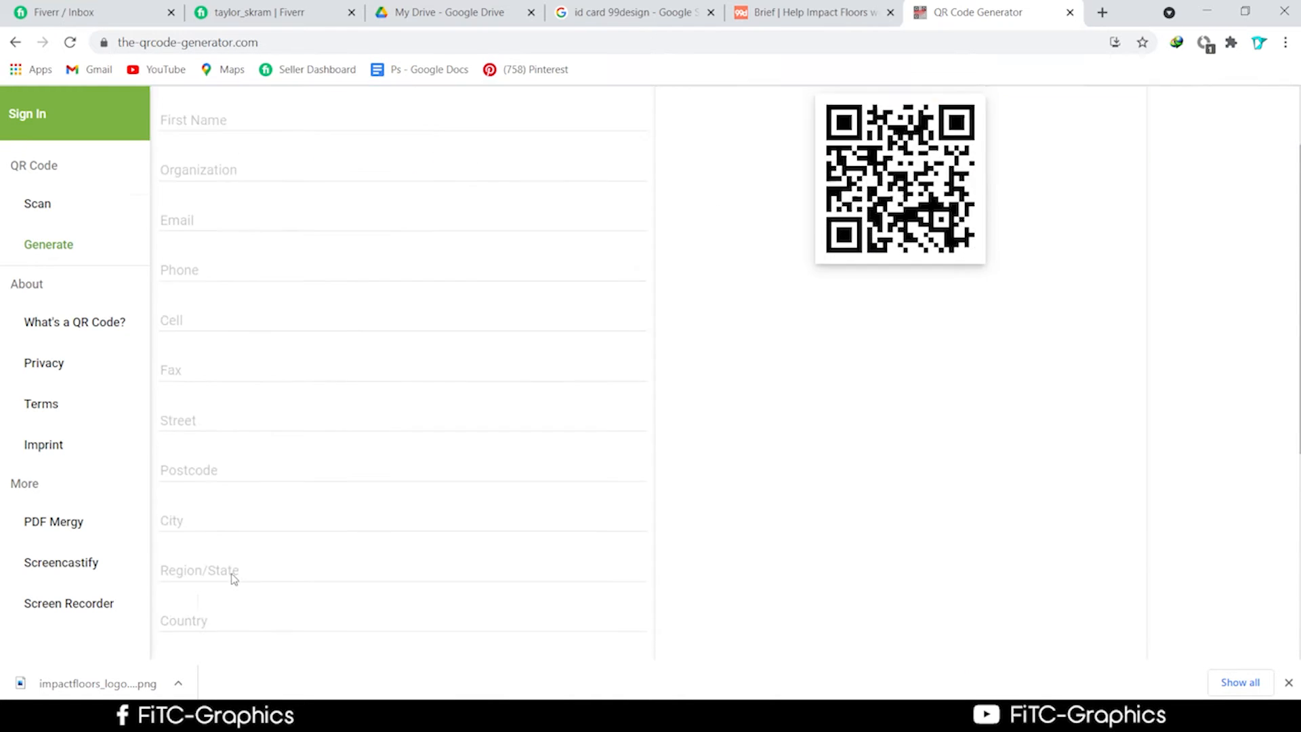
{"action": "scroll", "coordinate": [232, 578], "scroll_direction": "up", "scroll_amount": 2}
Choose the Phone code type and enter the phone number.
{"action": "left_click", "coordinate": [447, 169]}
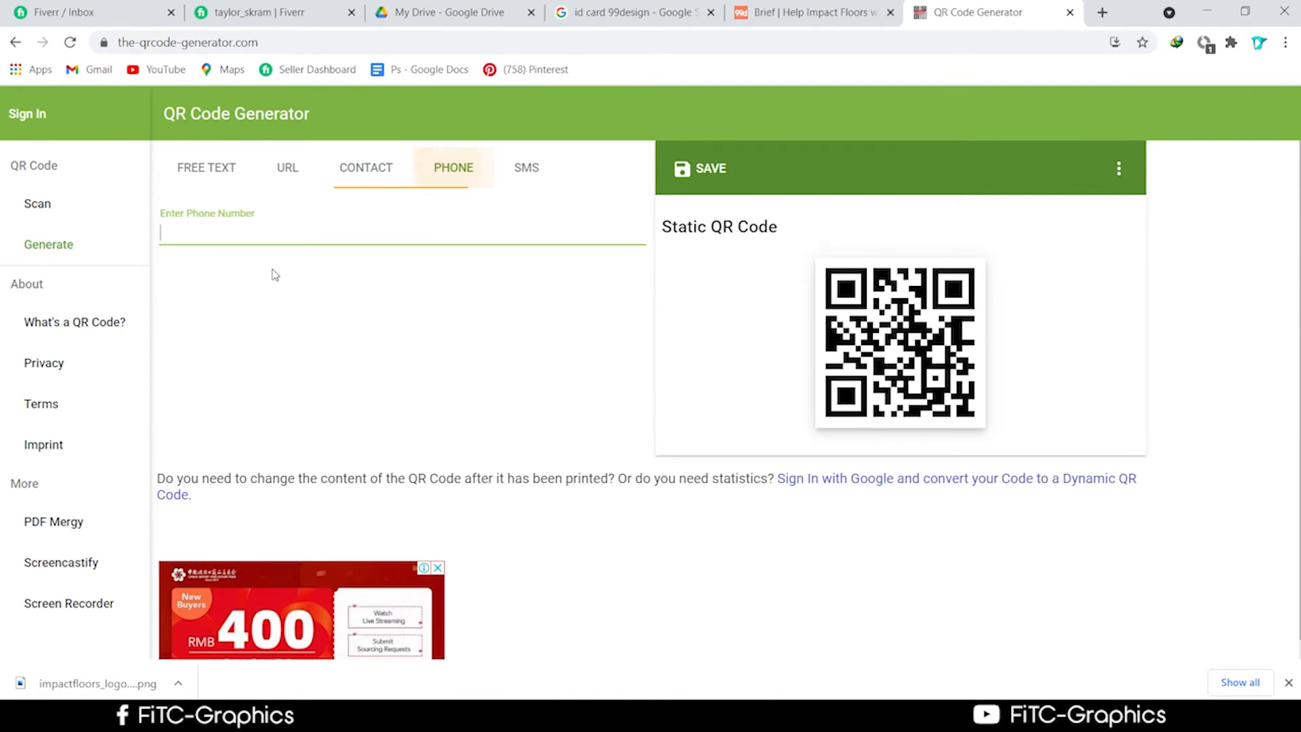
{"action": "left_click", "coordinate": [216, 232]}
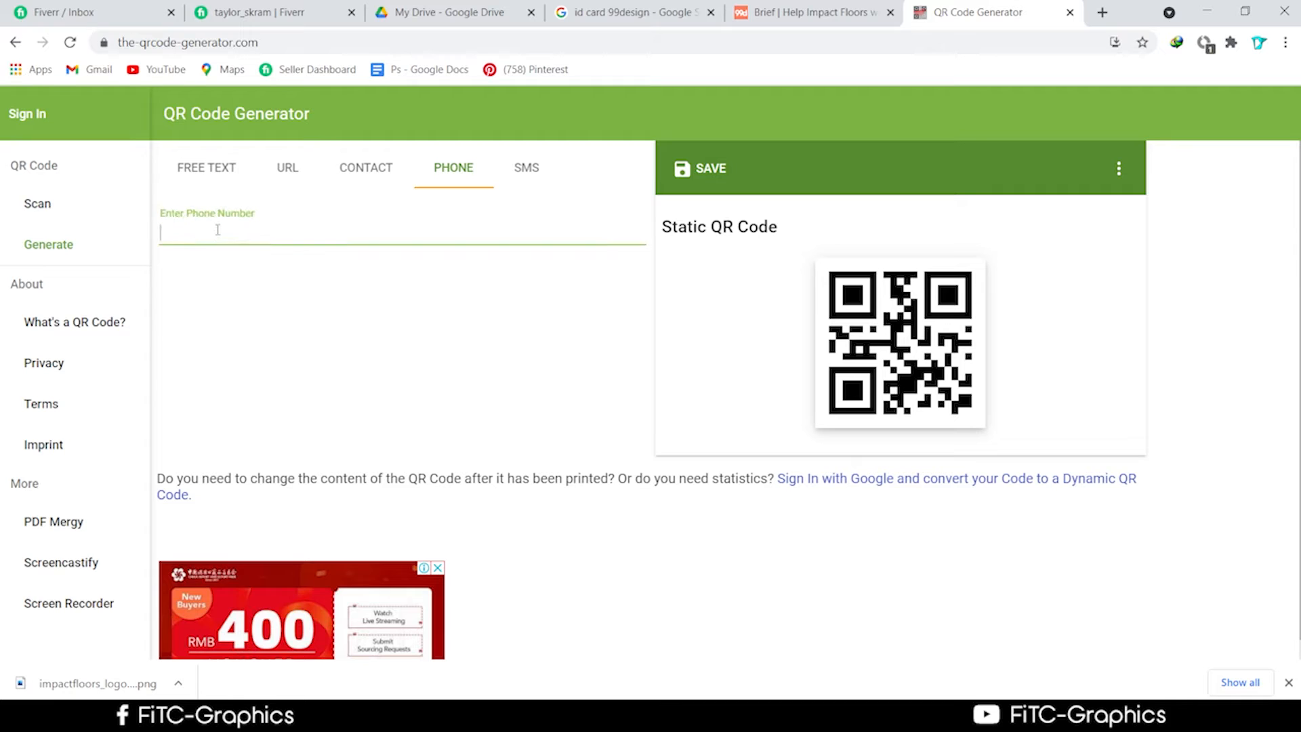
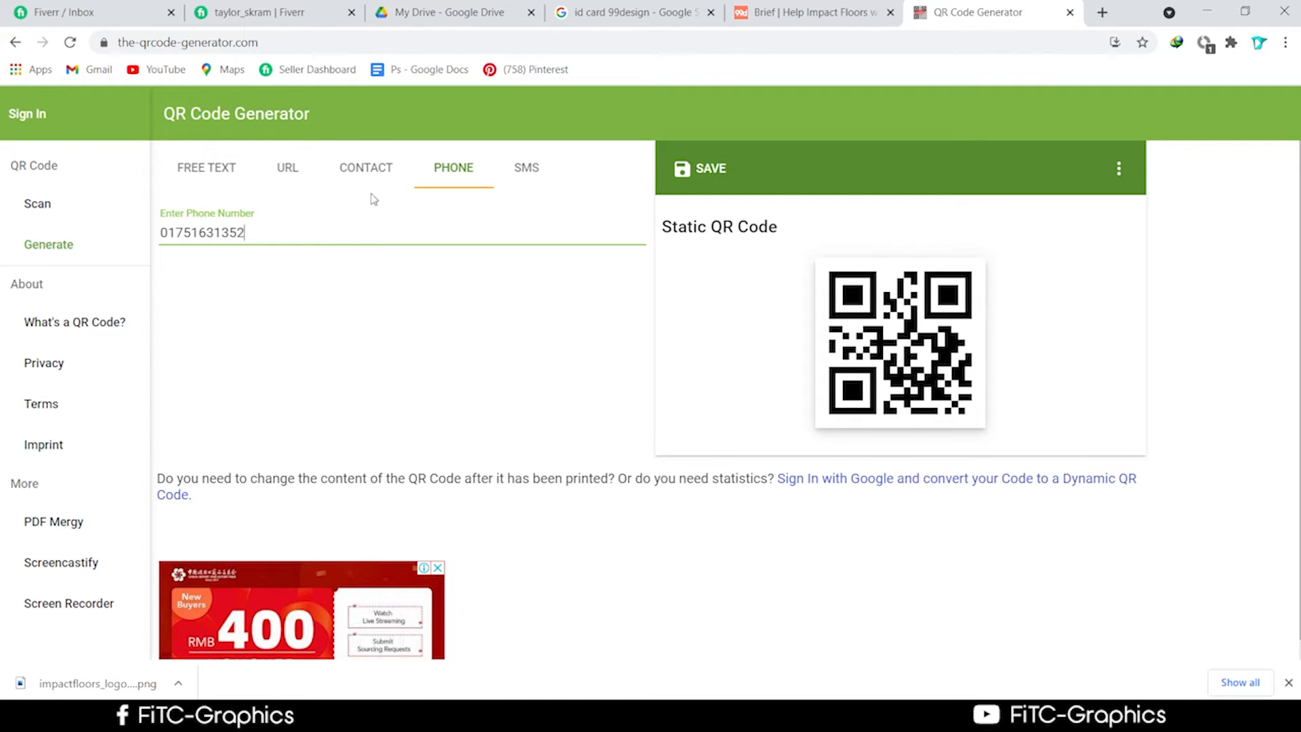
Select the entered phone number and bring up the Save options for the static QR code.
{"action": "left_click_drag", "start_coordinate": [248, 237], "coordinate": [107, 241]}
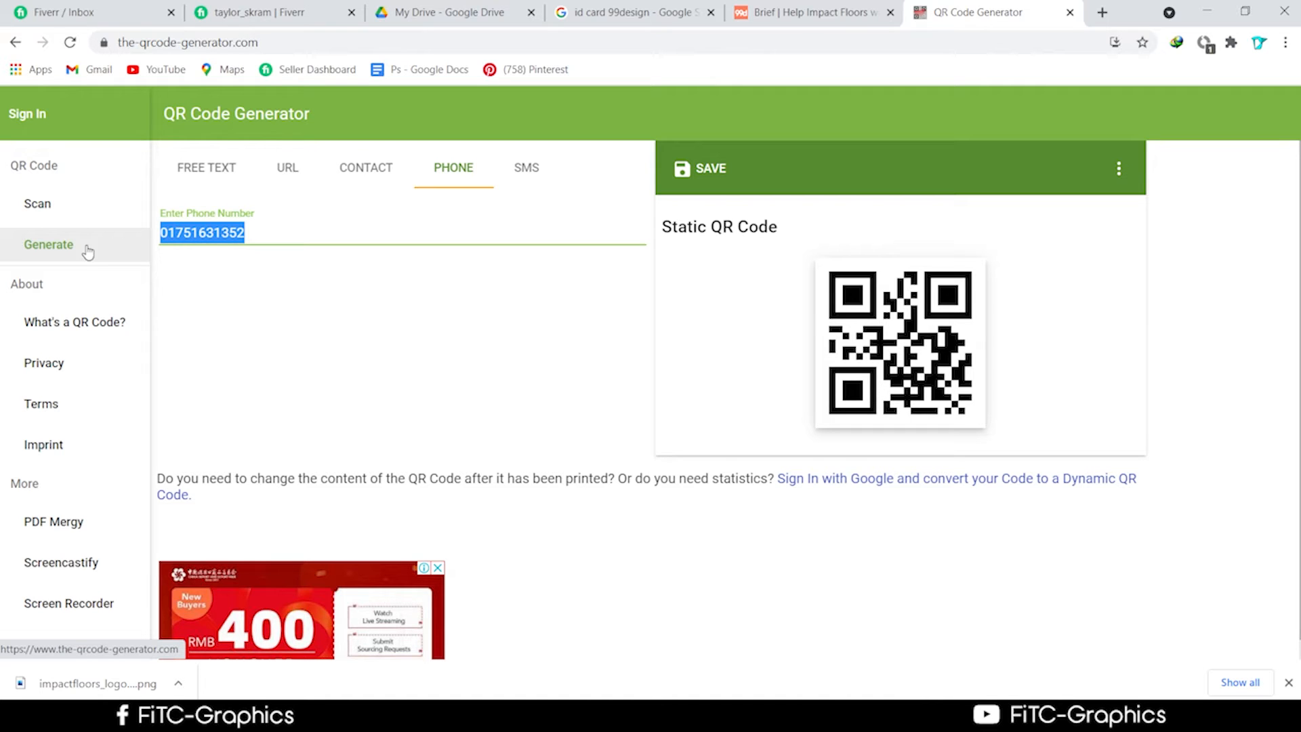
{"action": "scroll", "coordinate": [369, 516], "scroll_direction": "down", "scroll_amount": 2}
{"action": "scroll", "coordinate": [697, 551], "scroll_direction": "up", "scroll_amount": 2}
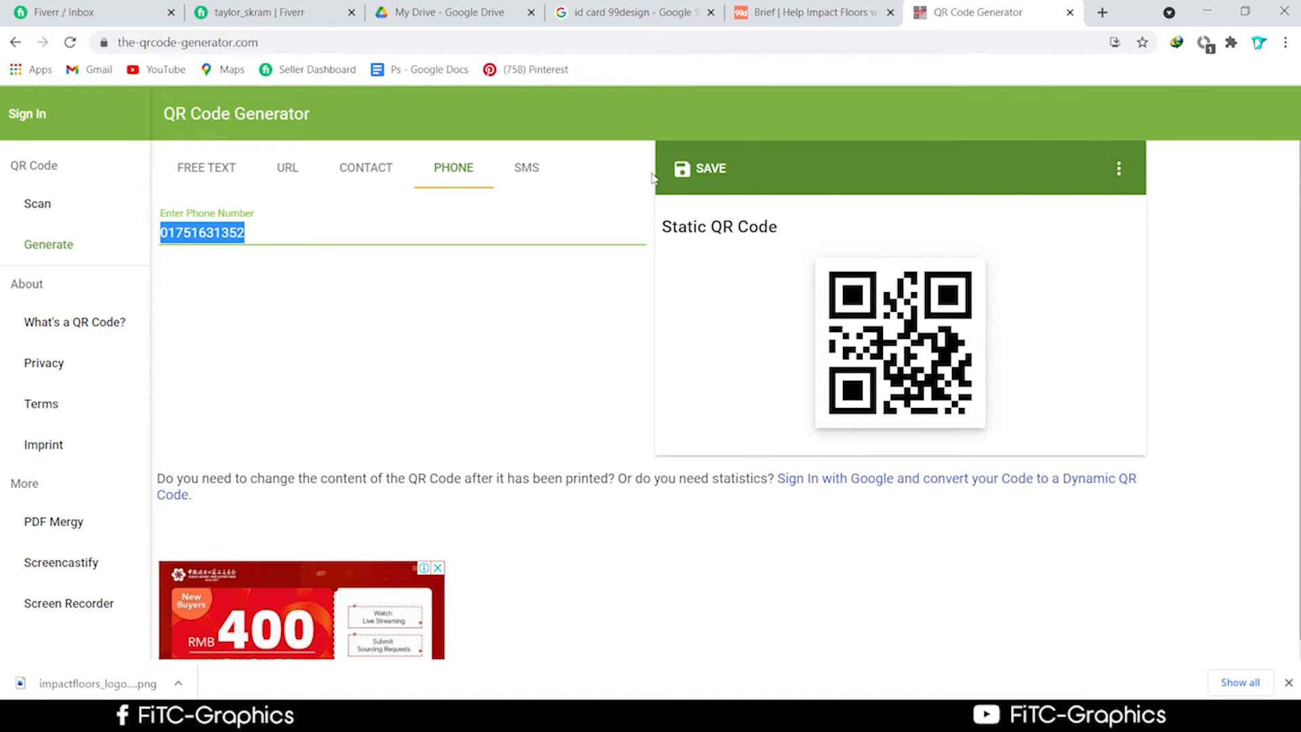
{"action": "left_click", "coordinate": [717, 183]}
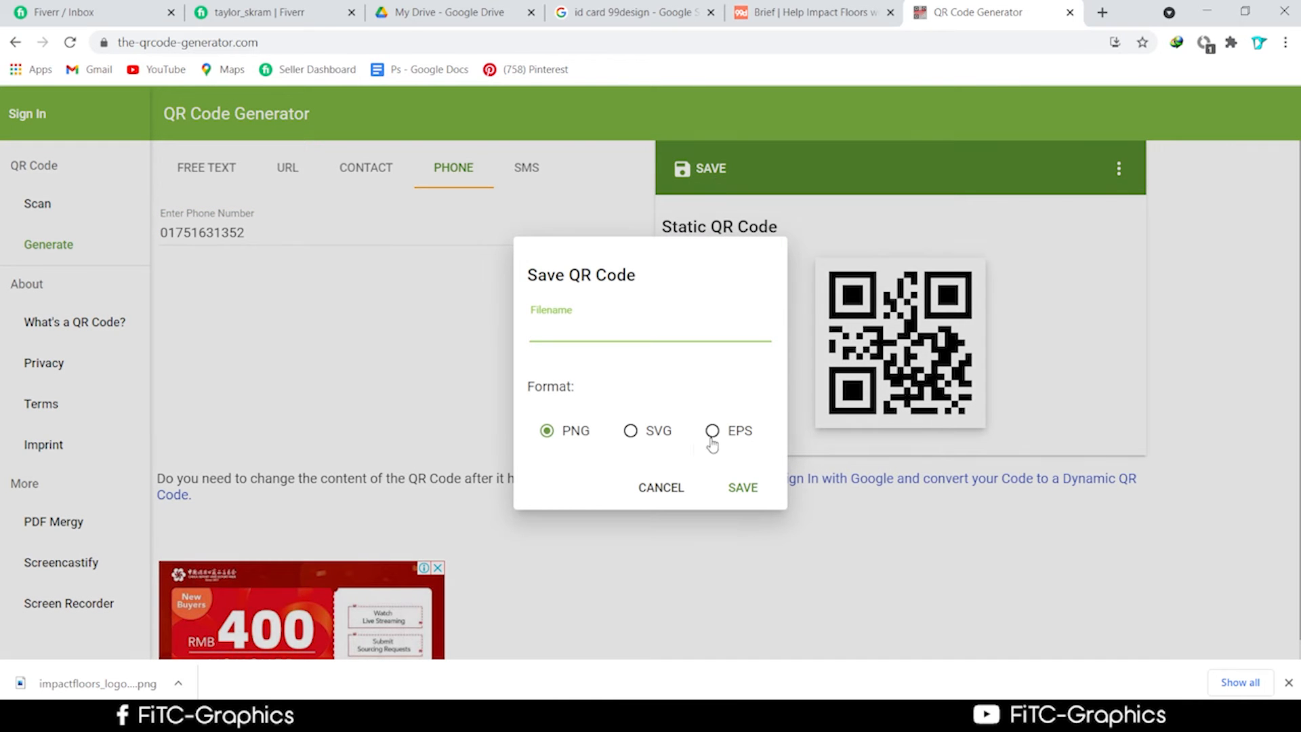
Download the phone QR code in EPS format as qrcode.eps.
{"action": "left_click", "coordinate": [713, 433]}
{"action": "left_click", "coordinate": [743, 486]}
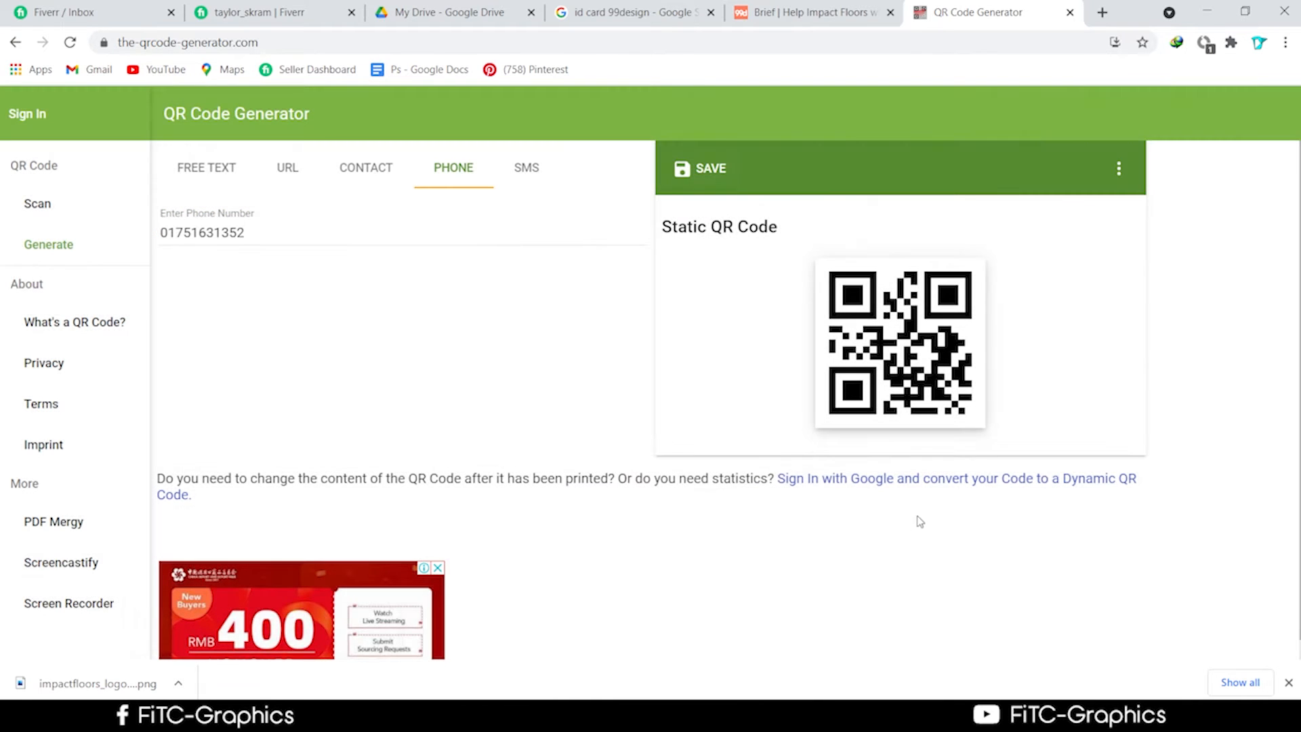
{"action": "left_click", "coordinate": [710, 170]}
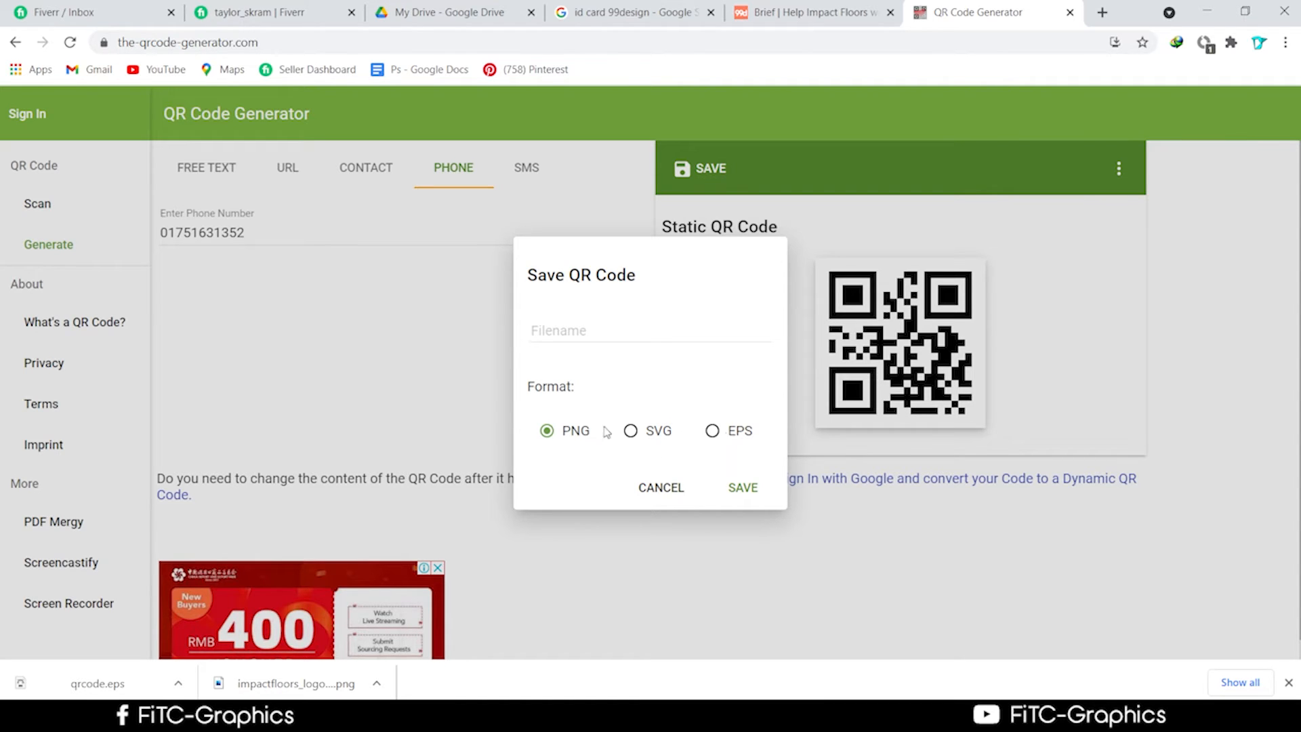
Open the downloaded qrcode.eps in Illustrator and move the code left of the artboard.
{"action": "right_click", "coordinate": [136, 680]}
{"action": "left_click", "coordinate": [195, 631]}
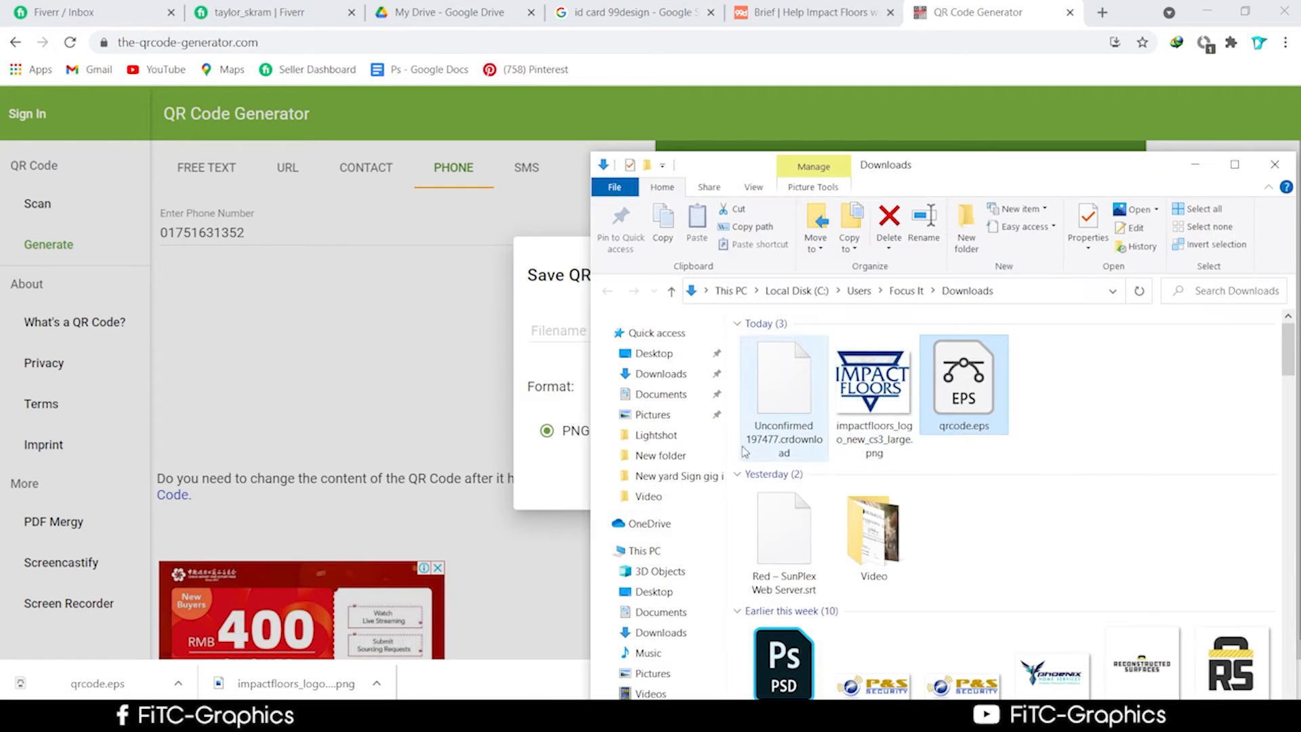
{"action": "left_click_drag", "start_coordinate": [1001, 171], "coordinate": [448, 147]}
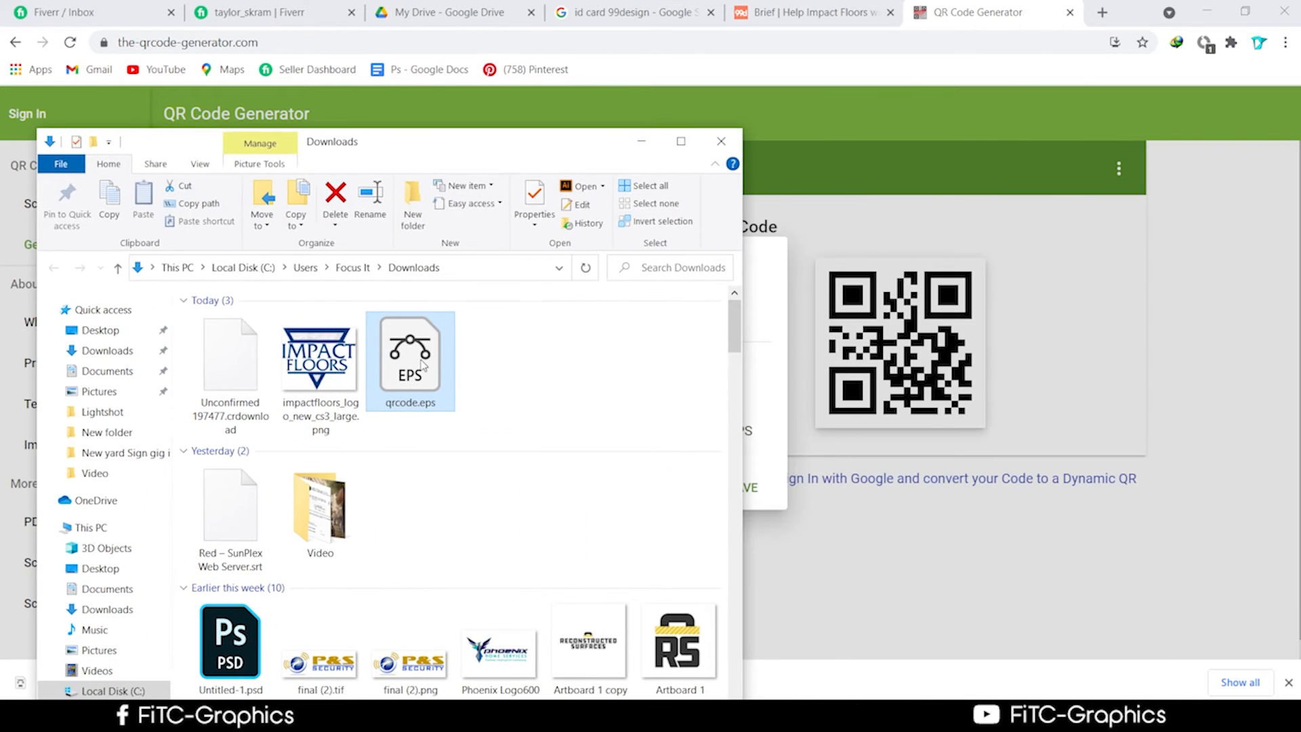
{"action": "double_click", "coordinate": [422, 364]}
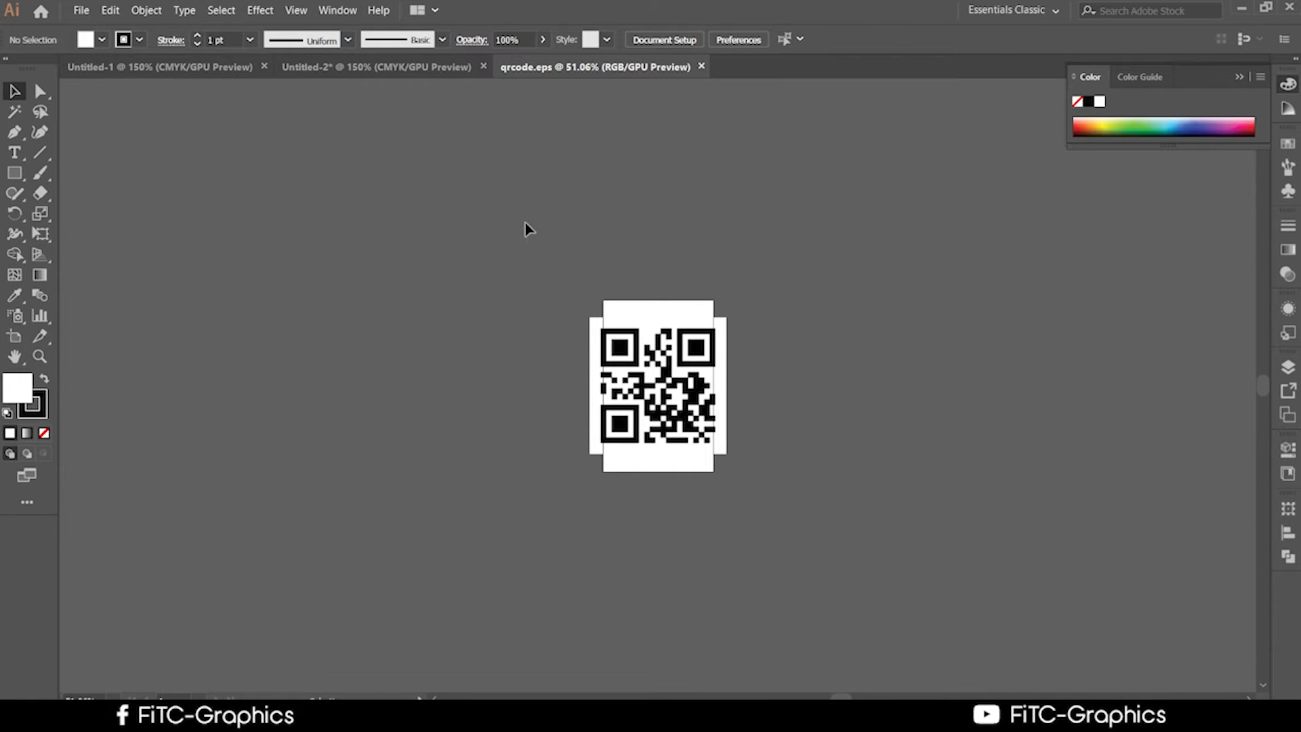
{"action": "left_click_drag", "start_coordinate": [671, 388], "coordinate": [349, 256]}
{"action": "left_click", "coordinate": [432, 333]}
Ungroup the QR code and move its white background square up and to the right.
{"action": "scroll", "coordinate": [397, 339], "scroll_direction": "up", "scroll_amount": 1}
{"action": "scroll", "coordinate": [379, 334], "scroll_direction": "up", "scroll_amount": 3}
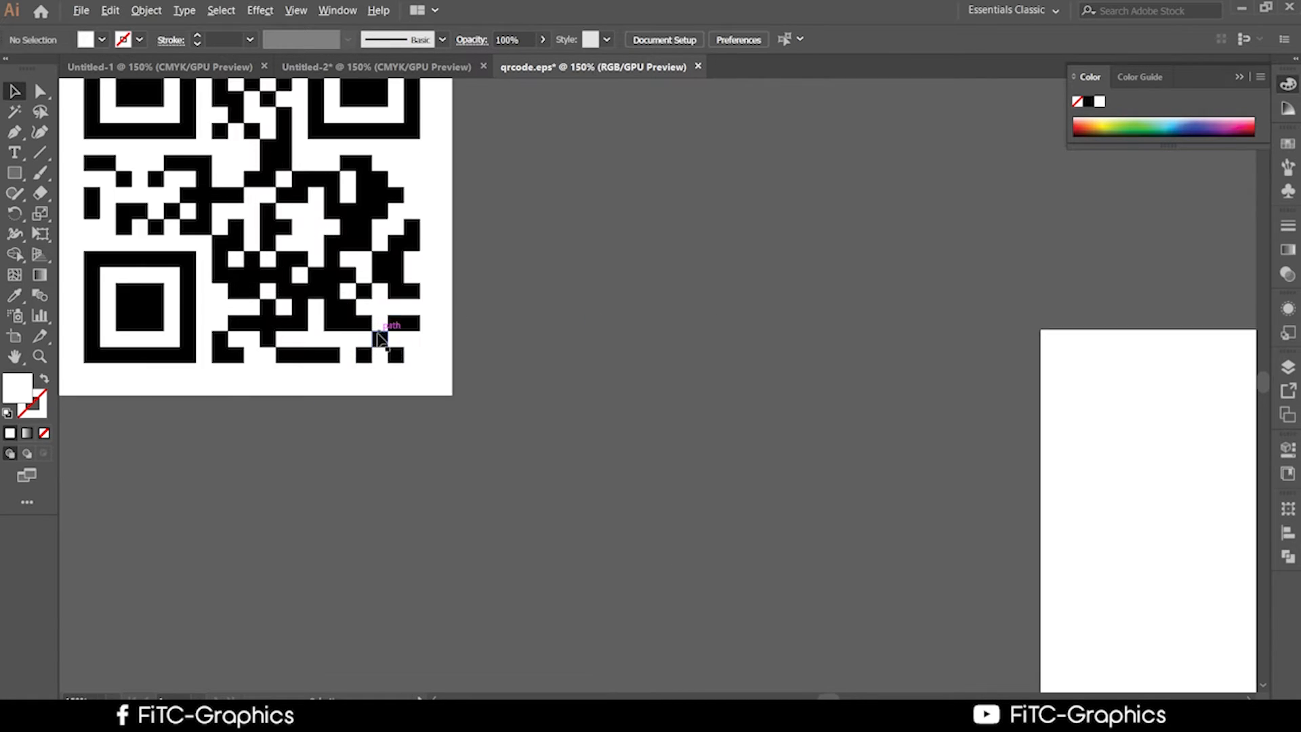
{"action": "scroll", "coordinate": [379, 336], "scroll_direction": "down", "scroll_amount": 2}
{"action": "left_click", "coordinate": [429, 263]}
{"action": "right_click", "coordinate": [423, 273]}
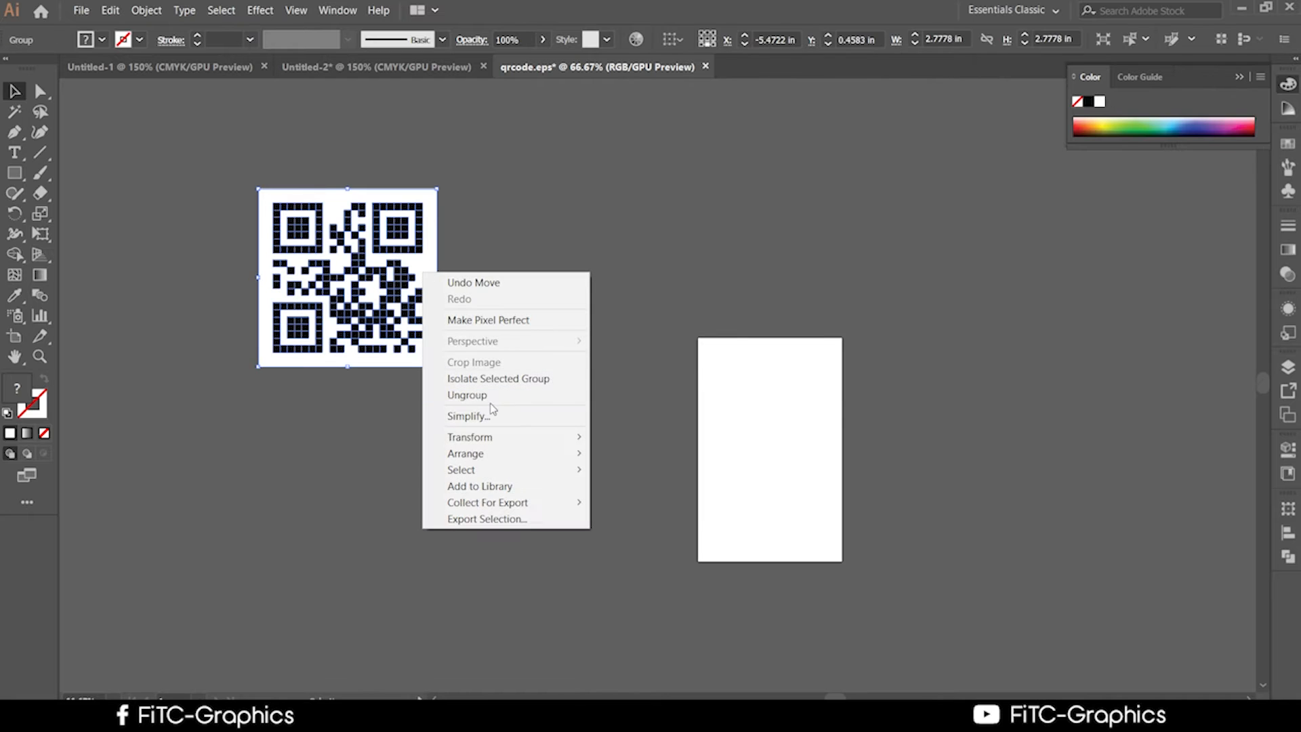
{"action": "left_click", "coordinate": [489, 396]}
{"action": "left_click", "coordinate": [458, 308]}
{"action": "left_click_drag", "start_coordinate": [427, 266], "coordinate": [881, 201]}
Make all the QR code modules white by sampling the white square's fill.
{"action": "left_click_drag", "start_coordinate": [563, 354], "coordinate": [246, 215]}
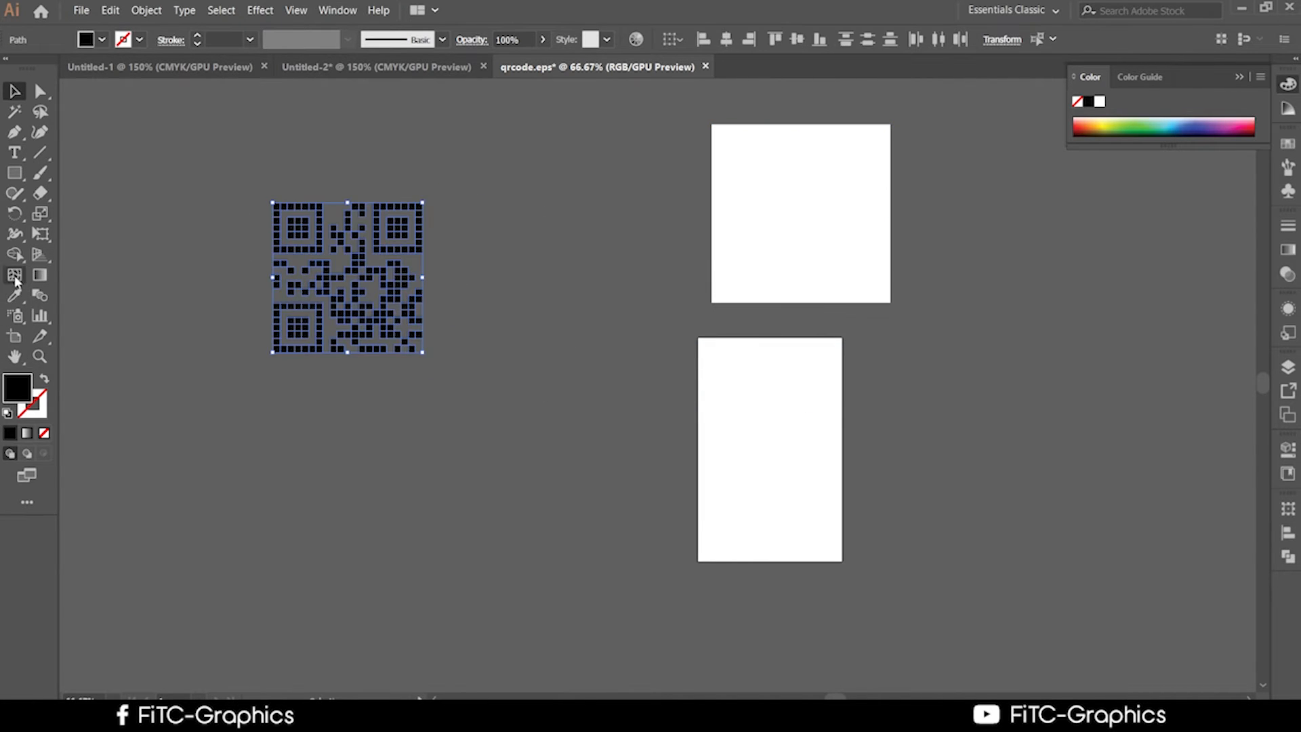
{"action": "left_click", "coordinate": [14, 294]}
{"action": "left_click", "coordinate": [816, 237]}
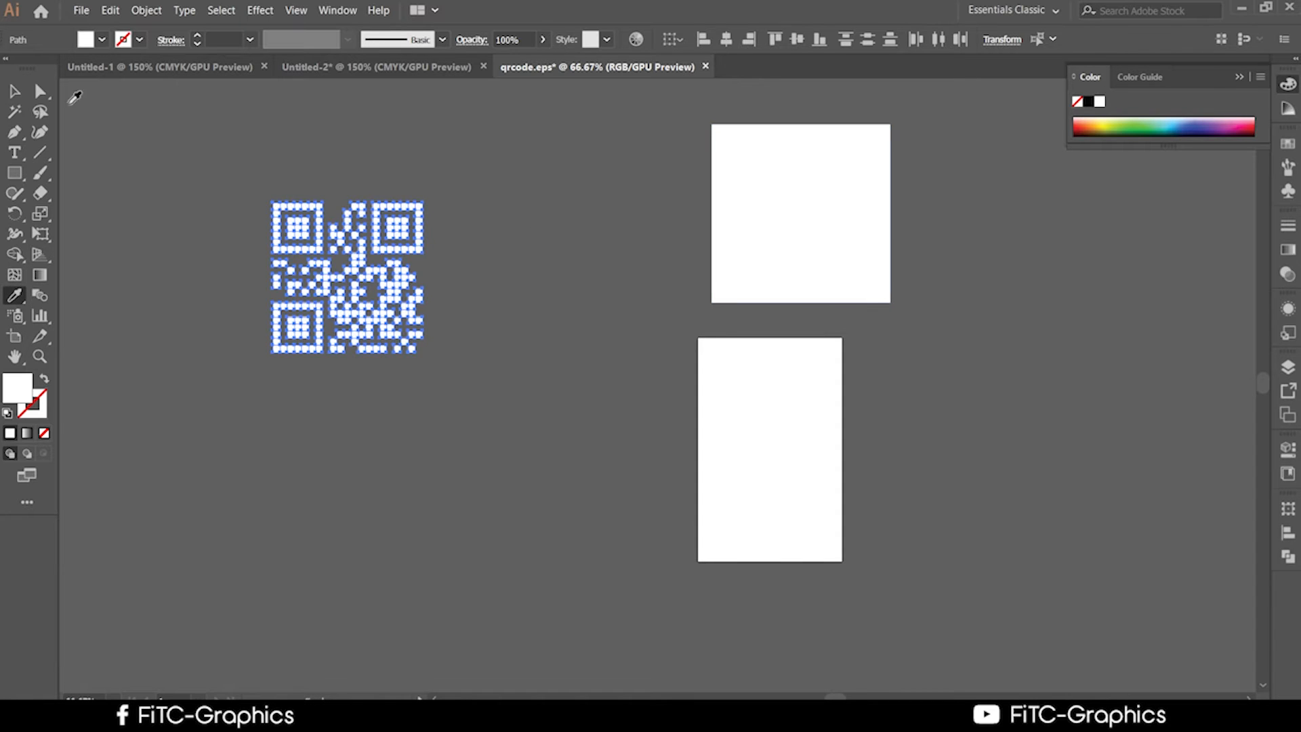
{"action": "key", "text": "v"}
{"action": "left_click", "coordinate": [521, 320]}
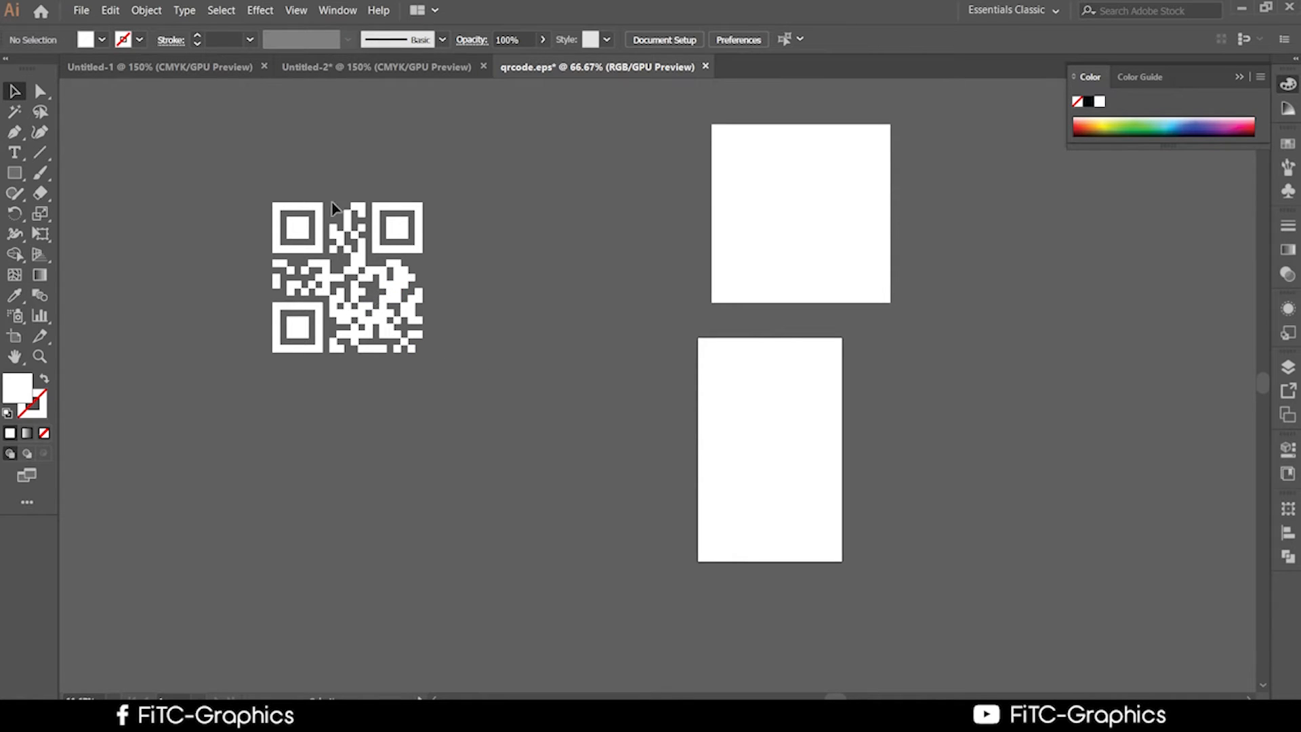
Recolour the QR code modules red (F72828) in the Color Picker.
{"action": "left_click_drag", "start_coordinate": [477, 443], "coordinate": [115, 131]}
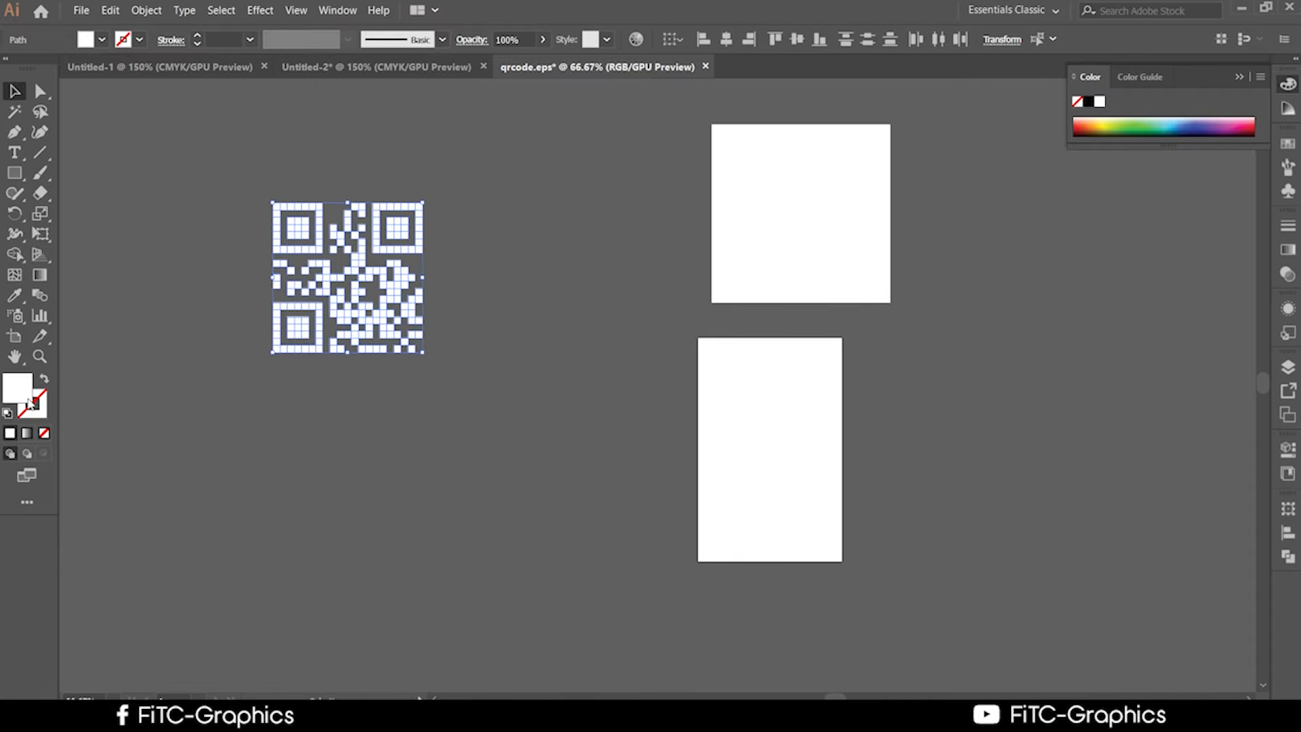
{"action": "double_click", "coordinate": [28, 400]}
{"action": "left_click", "coordinate": [611, 263]}
{"action": "left_click_drag", "start_coordinate": [612, 250], "coordinate": [676, 241]}
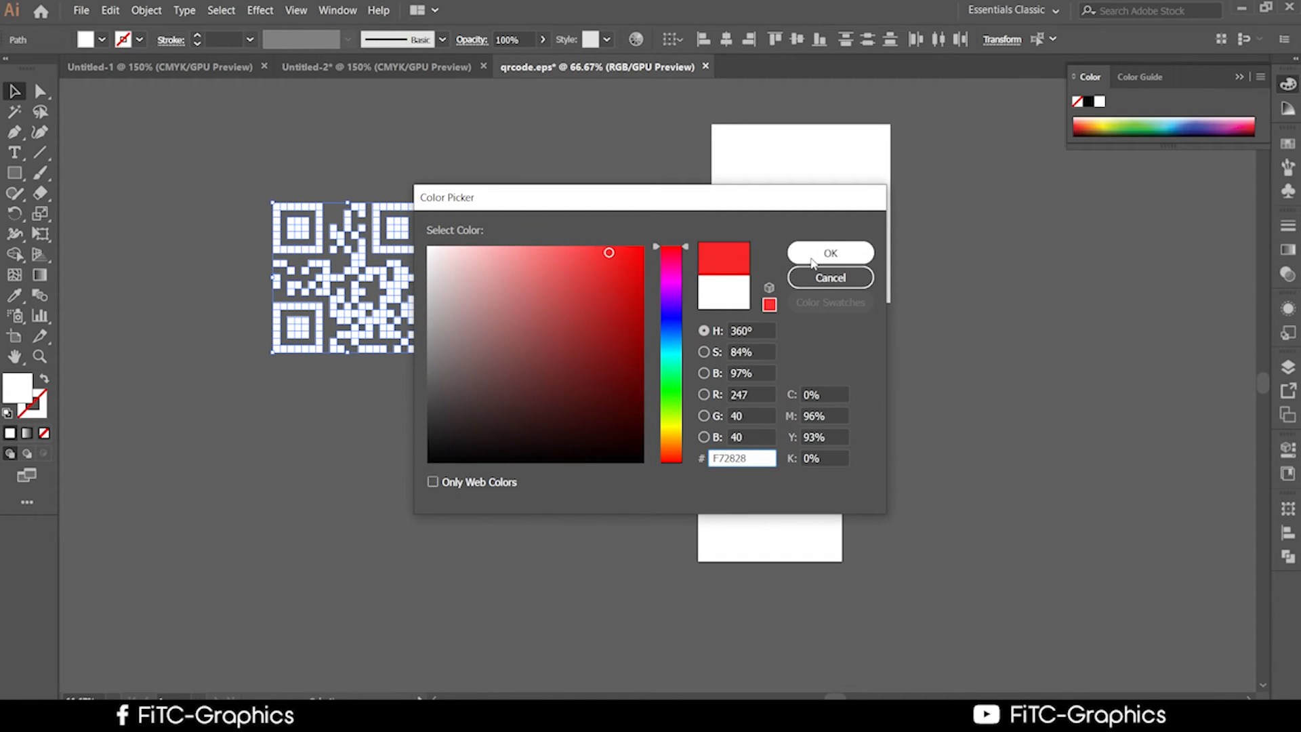
{"action": "left_click", "coordinate": [828, 253]}
{"action": "left_click", "coordinate": [556, 358]}
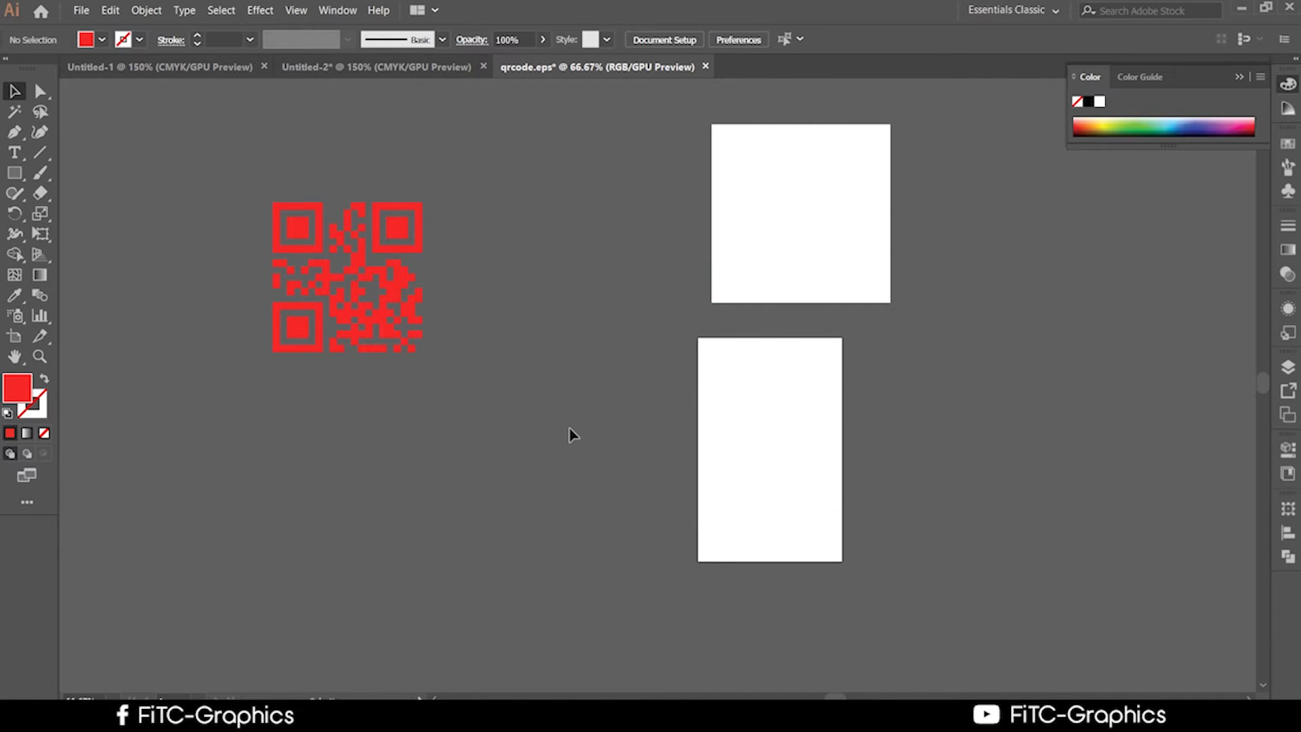
Move the red QR code onto the white square and centre it there.
{"action": "key", "text": "ctrl+a"}
{"action": "left_click", "coordinate": [611, 515]}
{"action": "key", "text": "ctrl+a"}
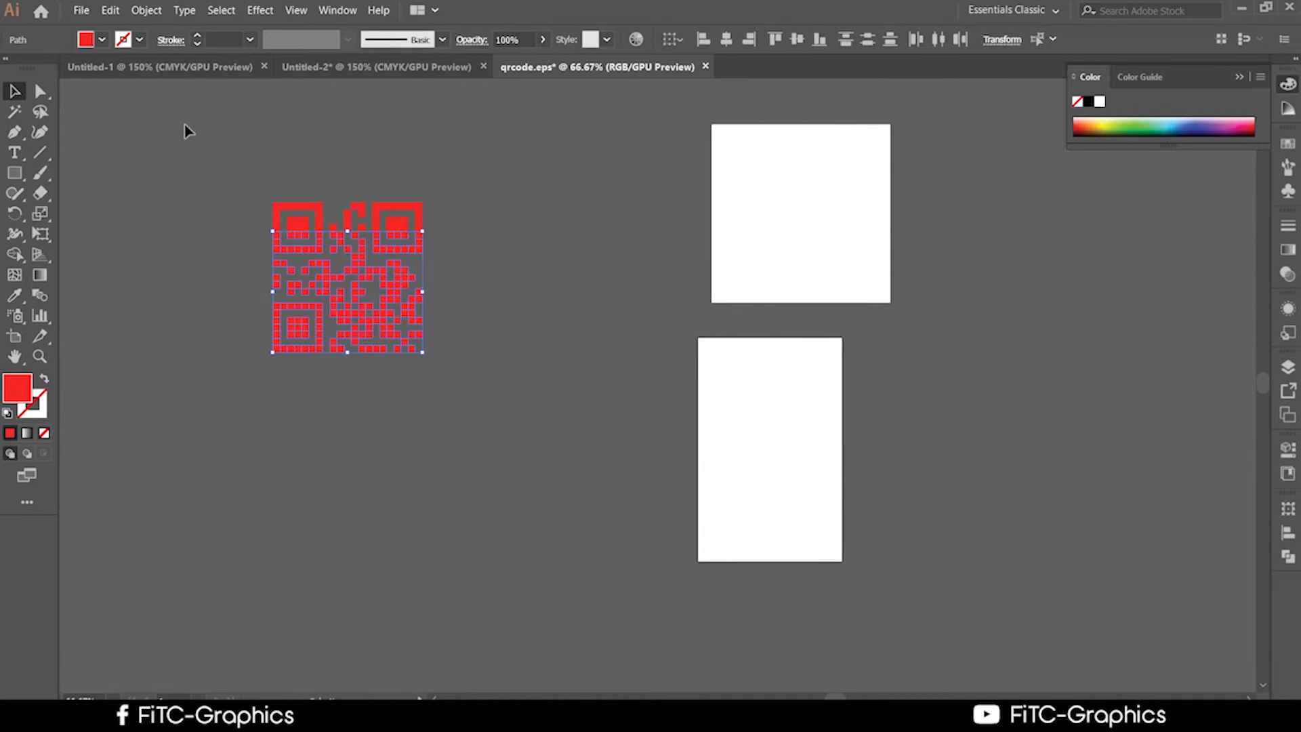
{"action": "left_click", "coordinate": [624, 584]}
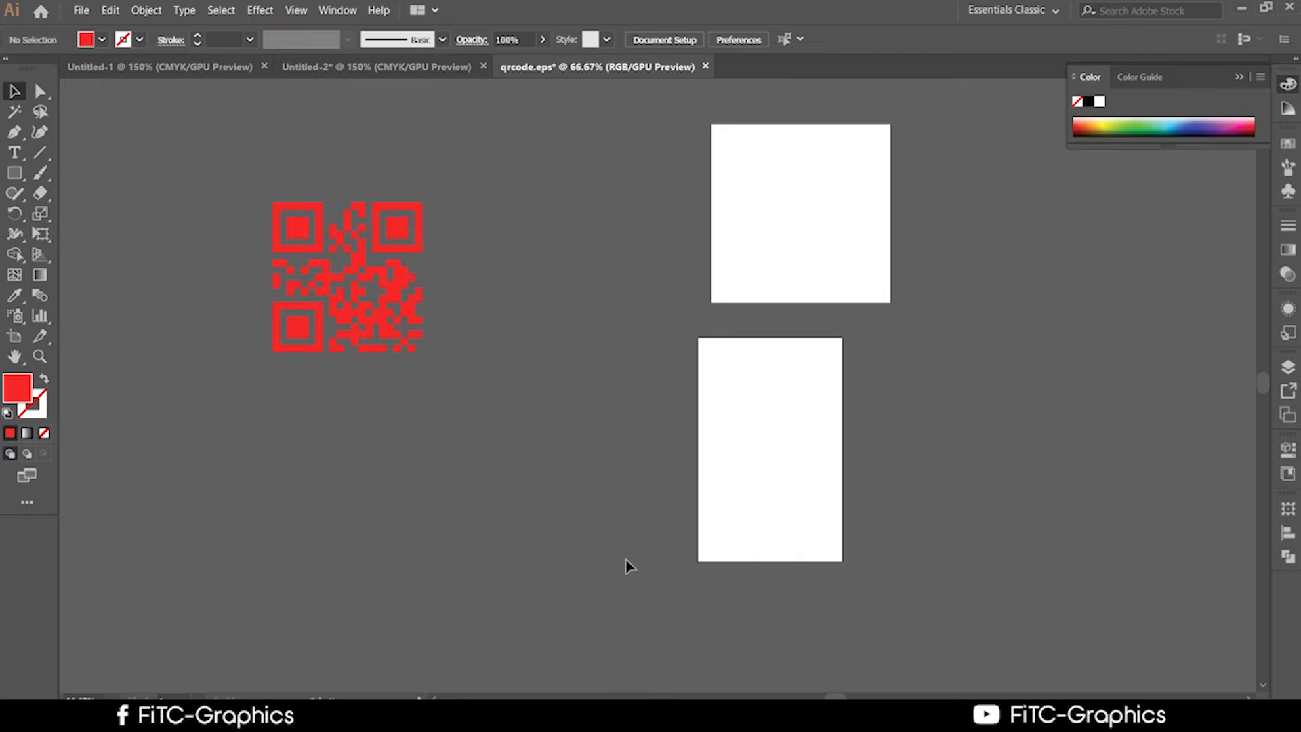
{"action": "key", "text": "ctrl+a"}
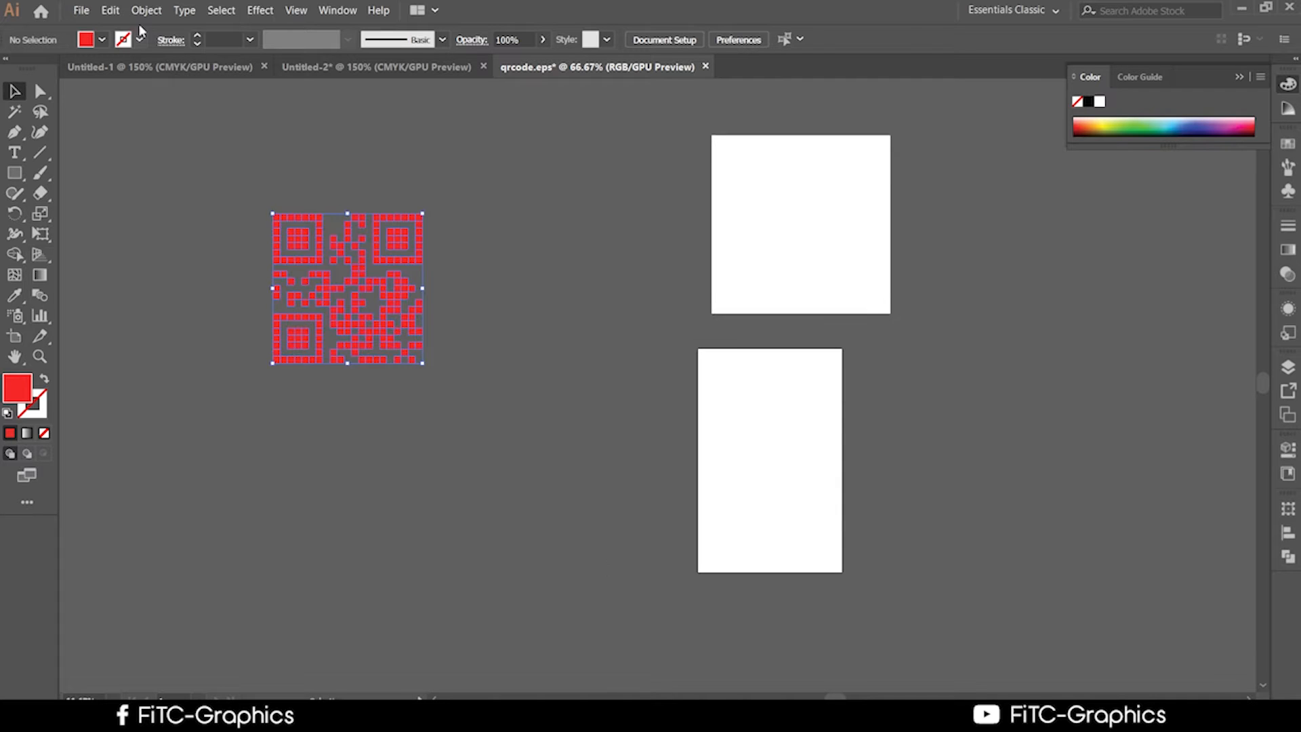
{"action": "left_click_drag", "start_coordinate": [413, 273], "coordinate": [866, 209]}
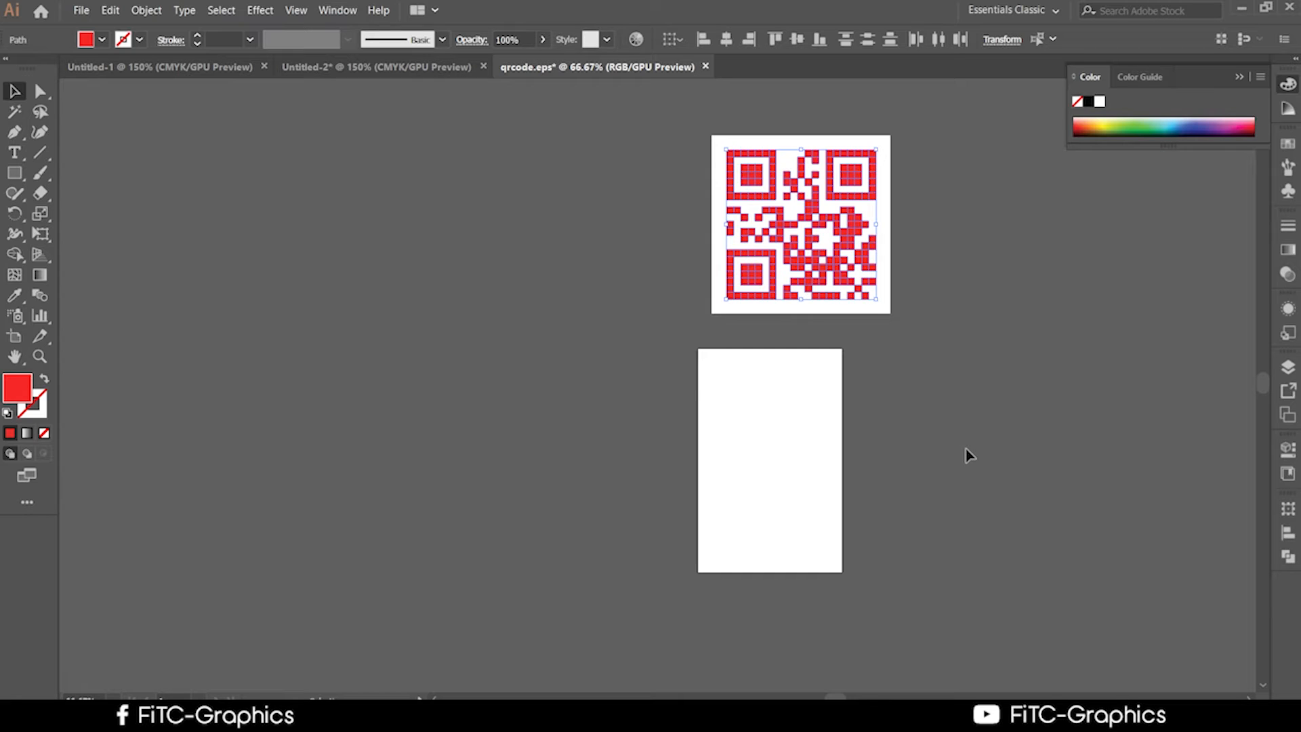
{"action": "scroll", "coordinate": [752, 298], "scroll_direction": "up", "scroll_amount": 5}
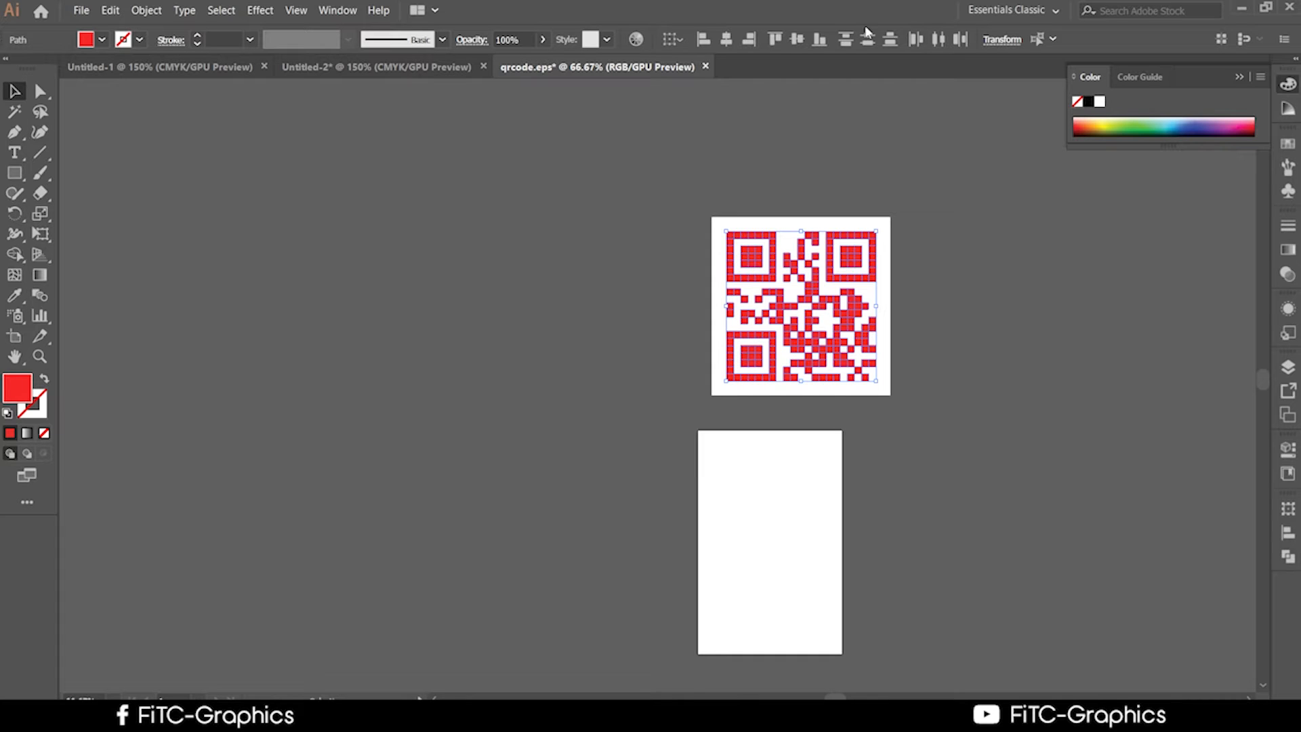
{"action": "left_click_drag", "start_coordinate": [841, 297], "coordinate": [838, 283]}
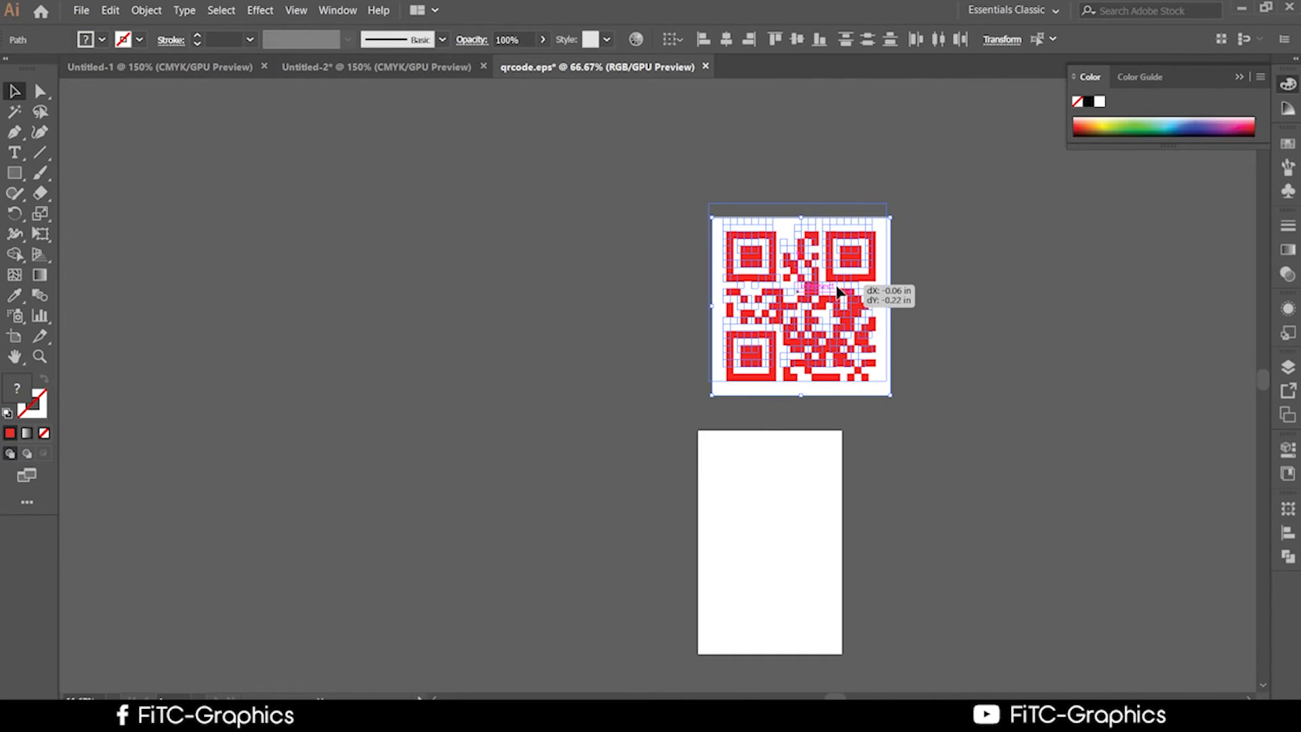
{"action": "left_click", "coordinate": [978, 355]}
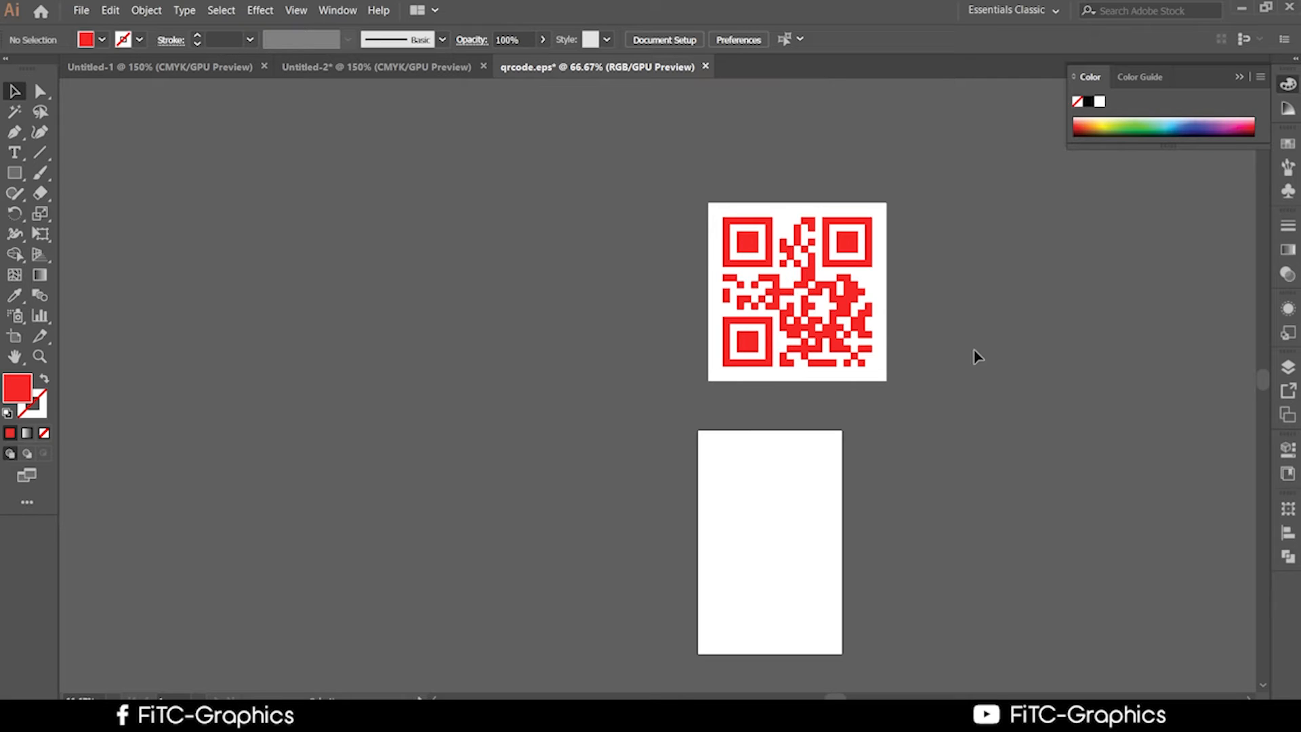
Restore the stray module and resize the white square to fit just around the QR code.
{"action": "left_click", "coordinate": [318, 67]}
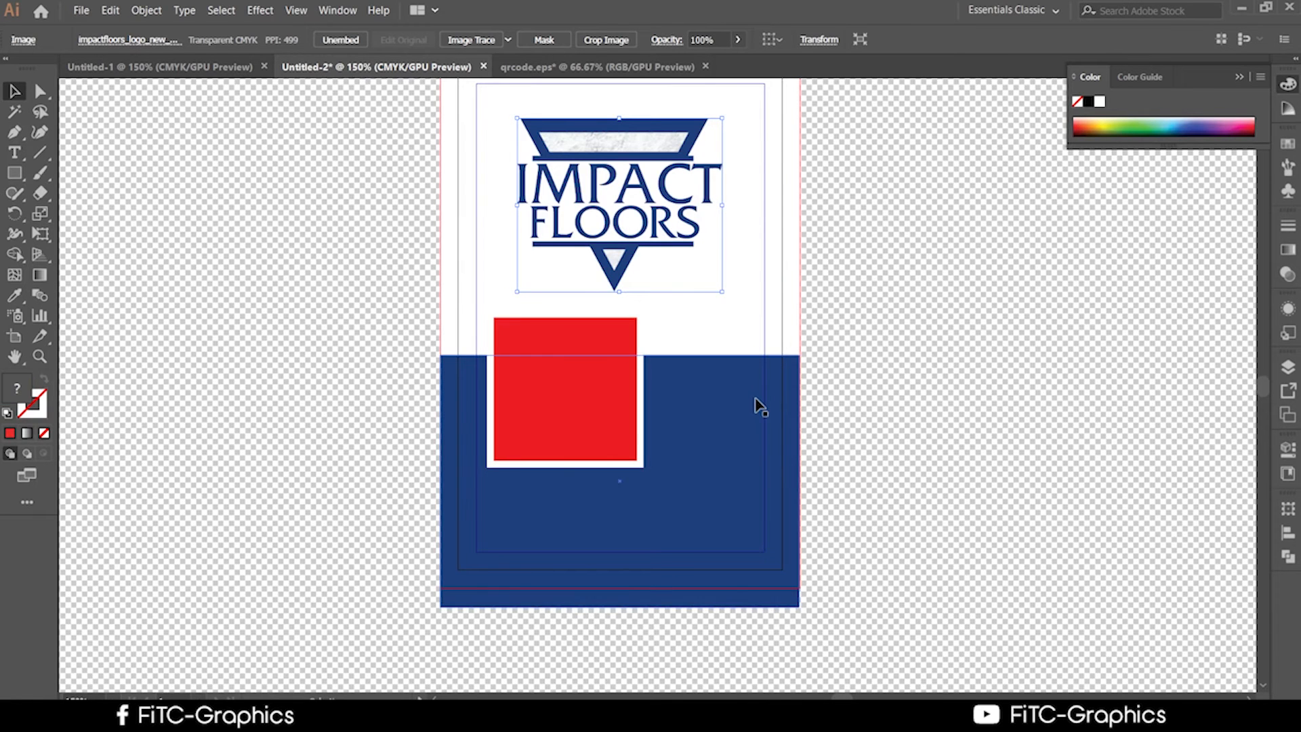
{"action": "left_click", "coordinate": [596, 67]}
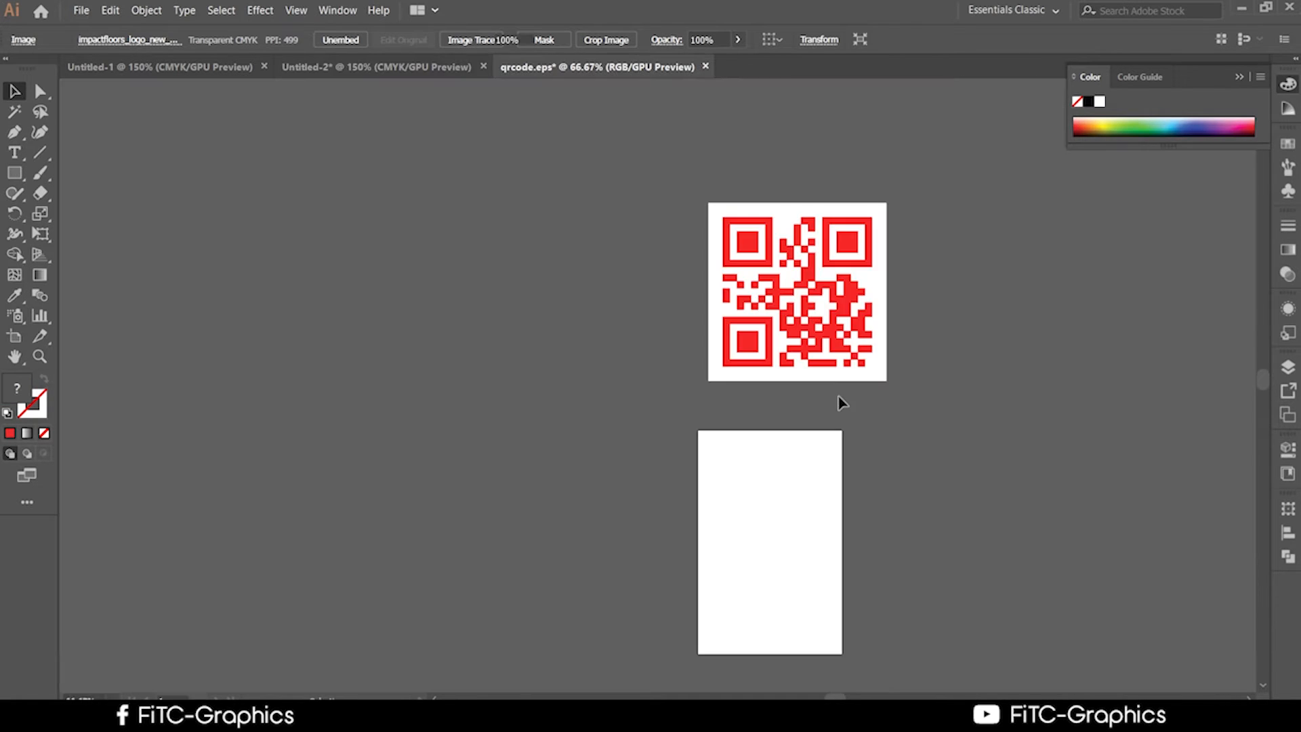
{"action": "left_click_drag", "start_coordinate": [801, 339], "coordinate": [441, 269]}
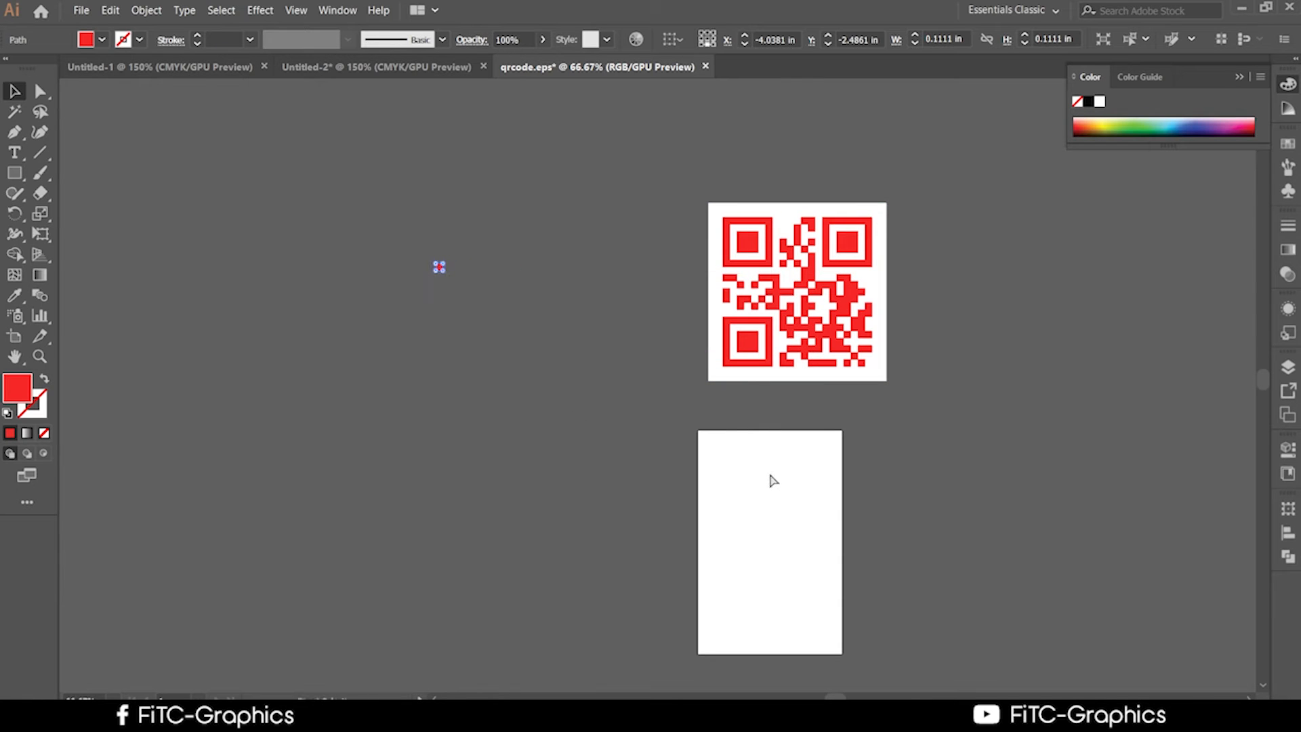
{"action": "key", "text": "ctrl+z"}
{"action": "left_click", "coordinate": [914, 407]}
{"action": "scroll", "coordinate": [915, 407], "scroll_direction": "up", "scroll_amount": 2}
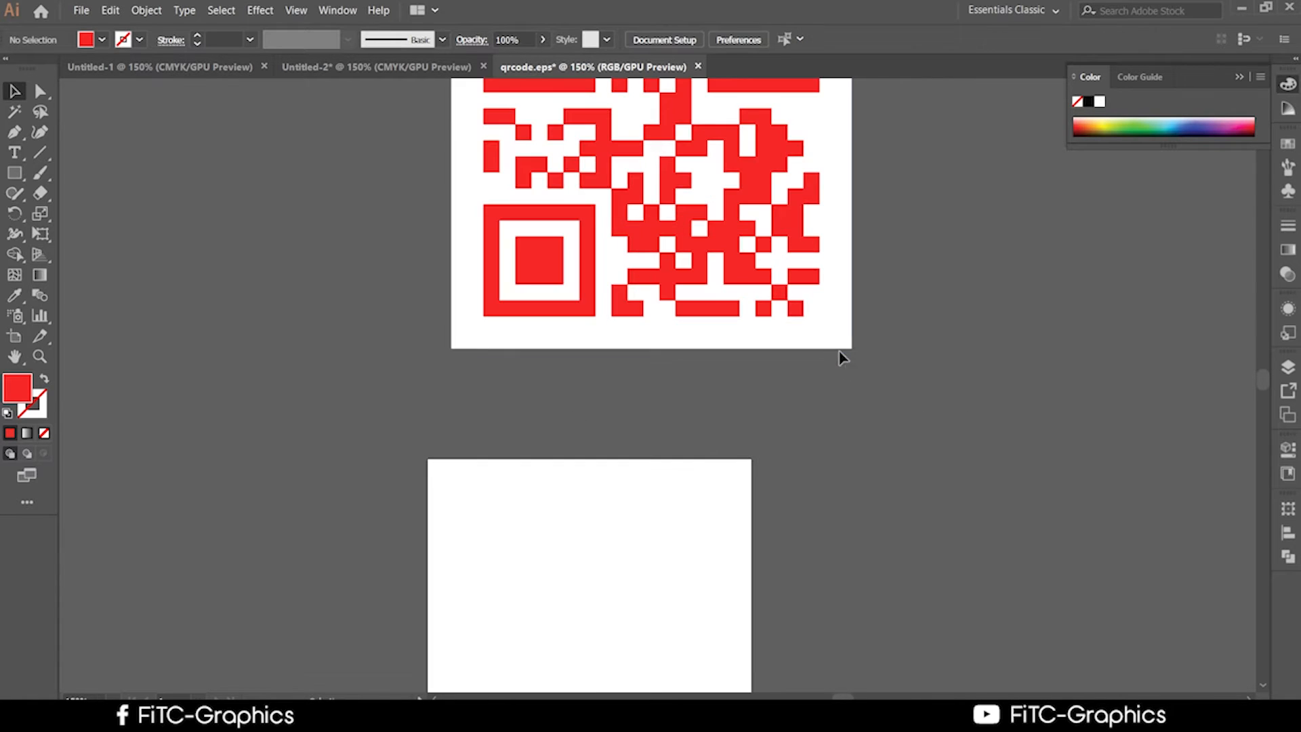
{"action": "left_click", "coordinate": [840, 339]}
{"action": "left_click_drag", "start_coordinate": [976, 454], "coordinate": [1065, 630]}
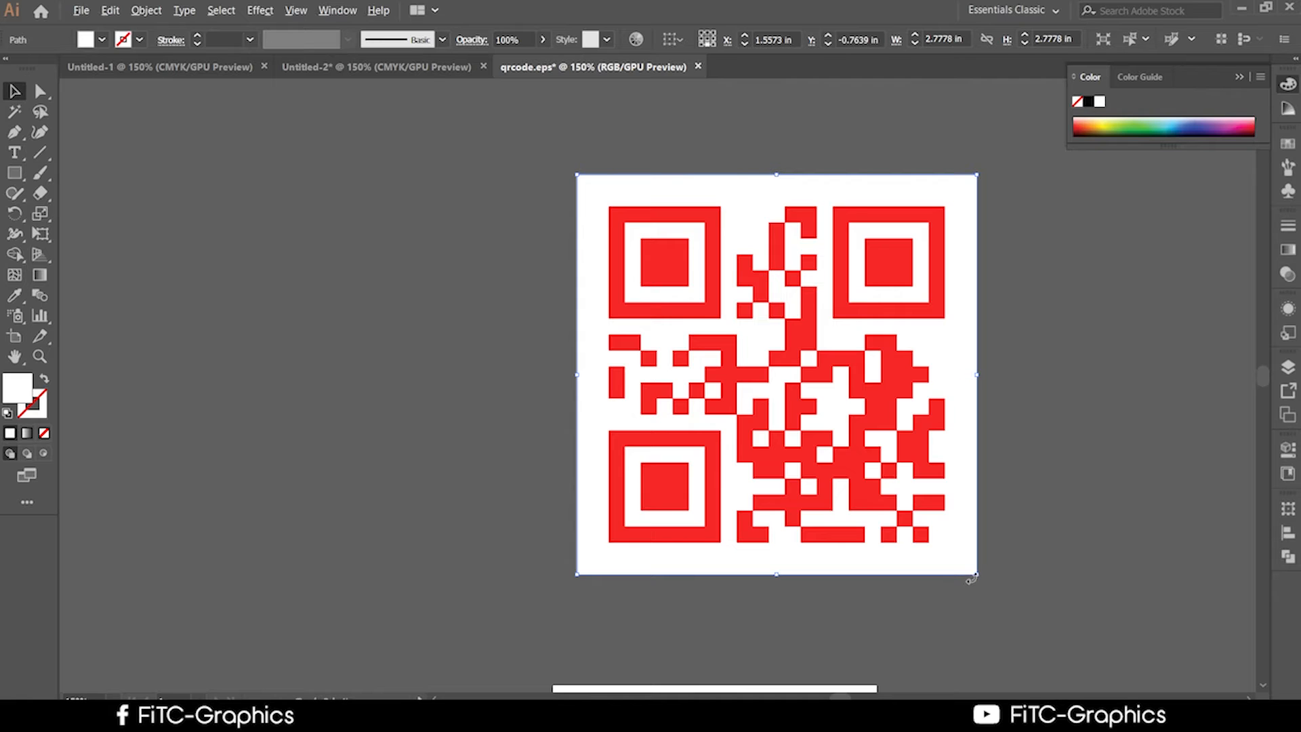
{"action": "left_click_drag", "start_coordinate": [976, 575], "coordinate": [965, 561]}
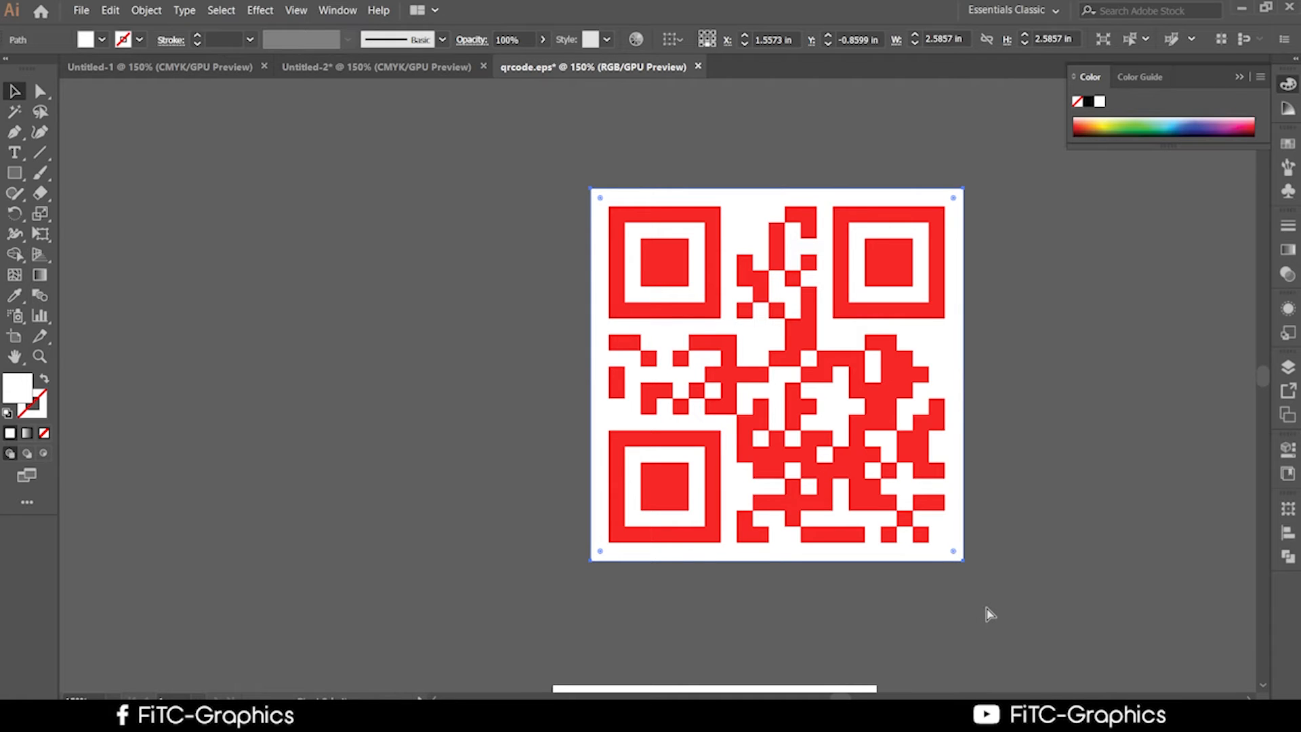
{"action": "left_click_drag", "start_coordinate": [963, 560], "coordinate": [973, 570]}
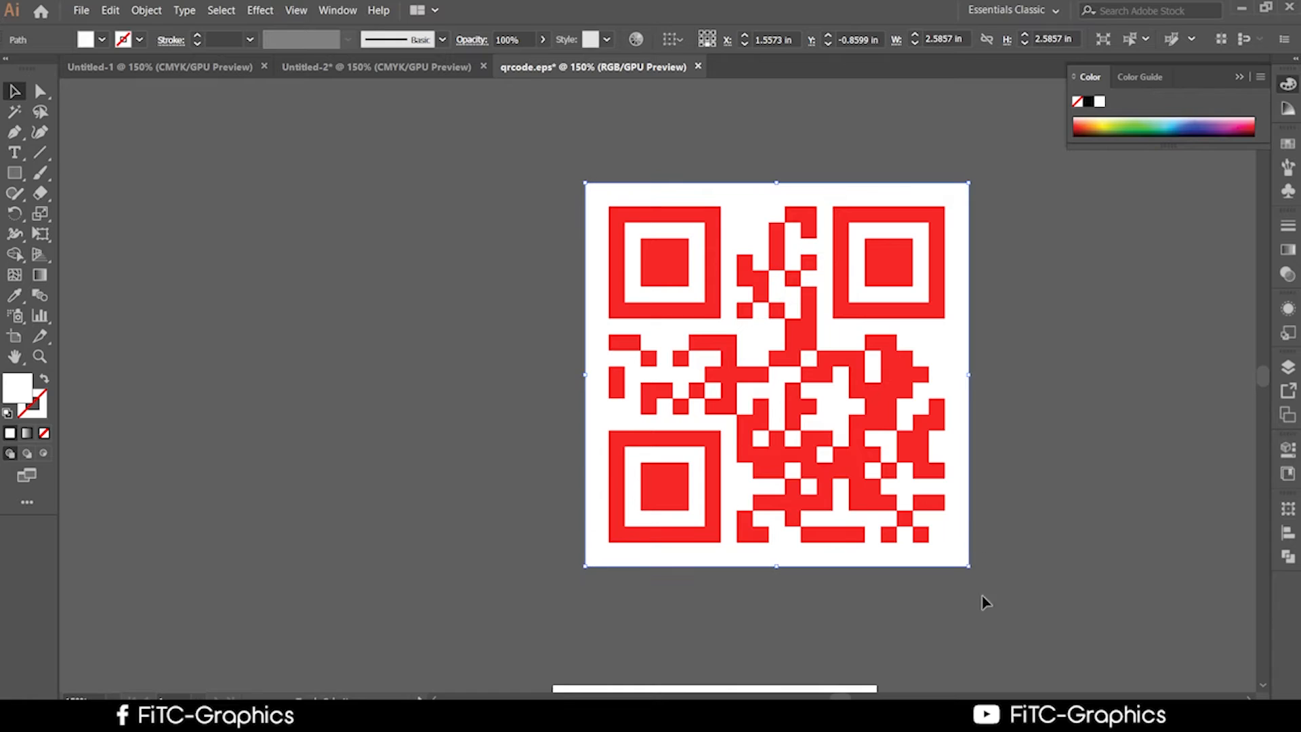
Fill the square with the QR code's red and send it behind the code.
{"action": "left_click", "coordinate": [14, 295]}
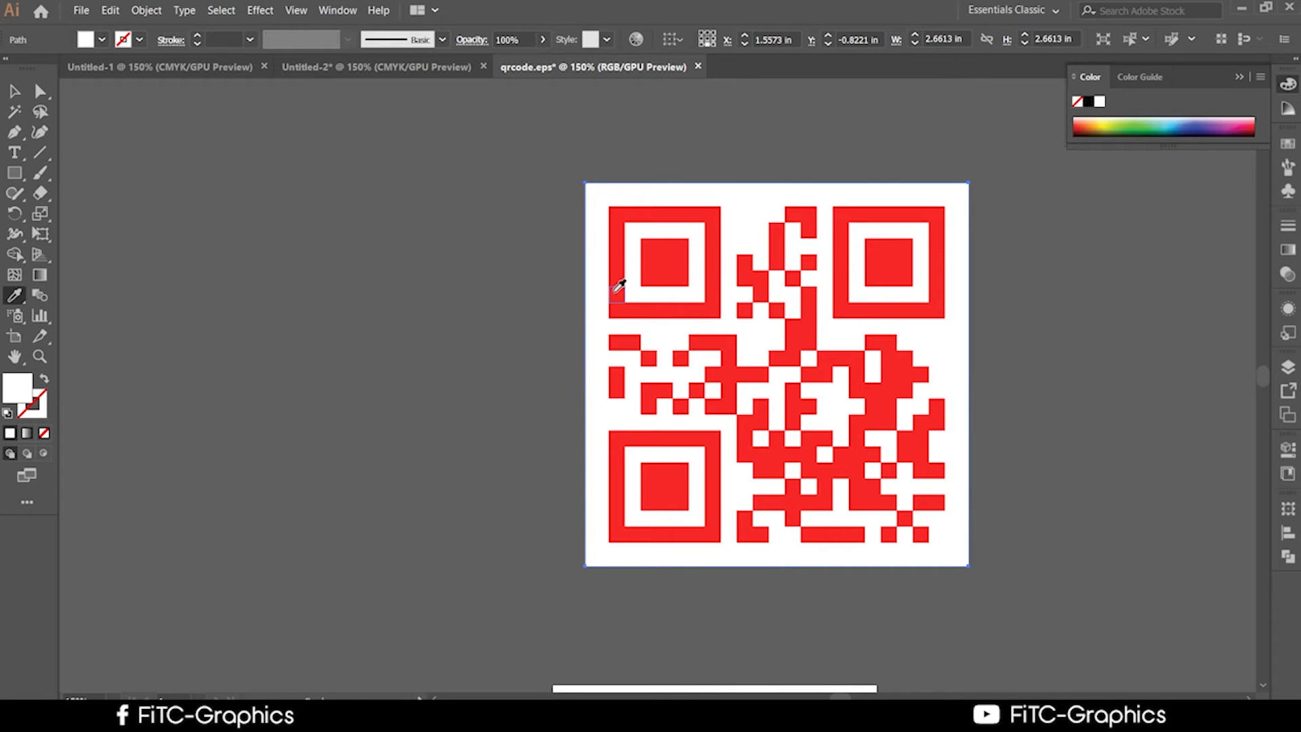
{"action": "left_click", "coordinate": [615, 292]}
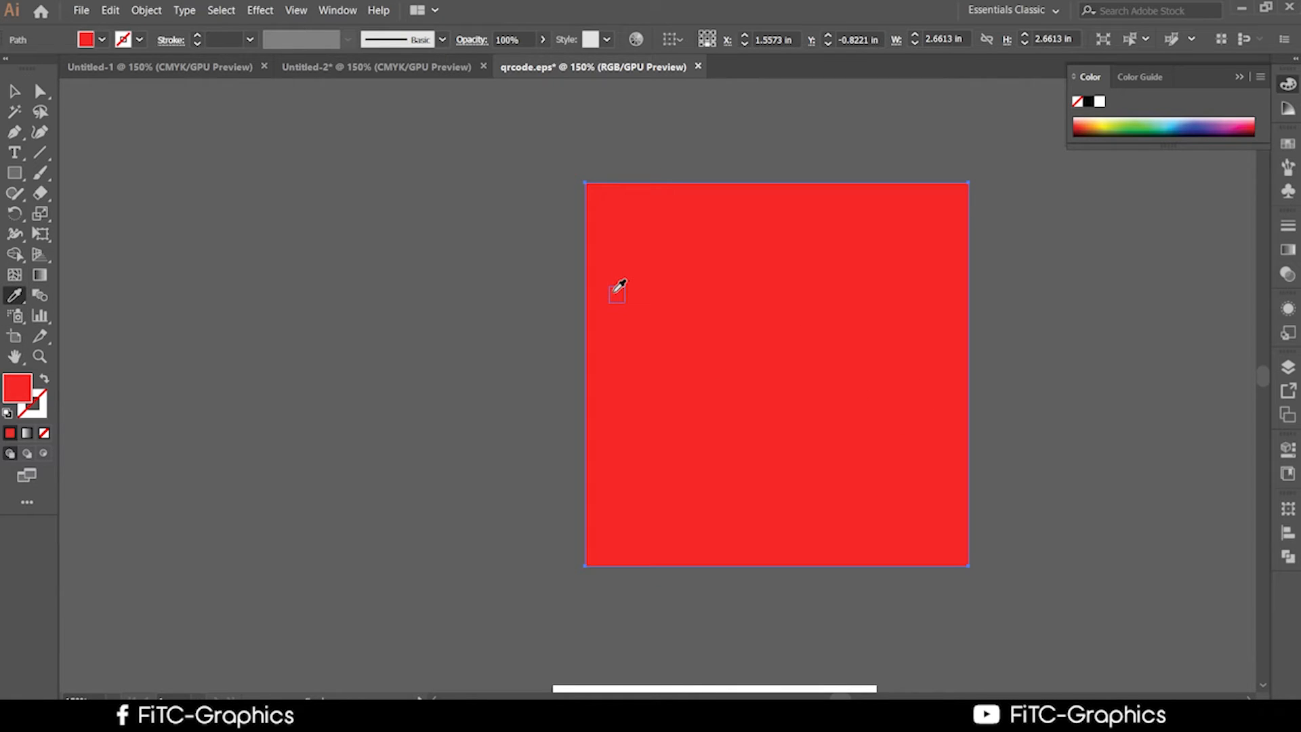
{"action": "left_click", "coordinate": [14, 91]}
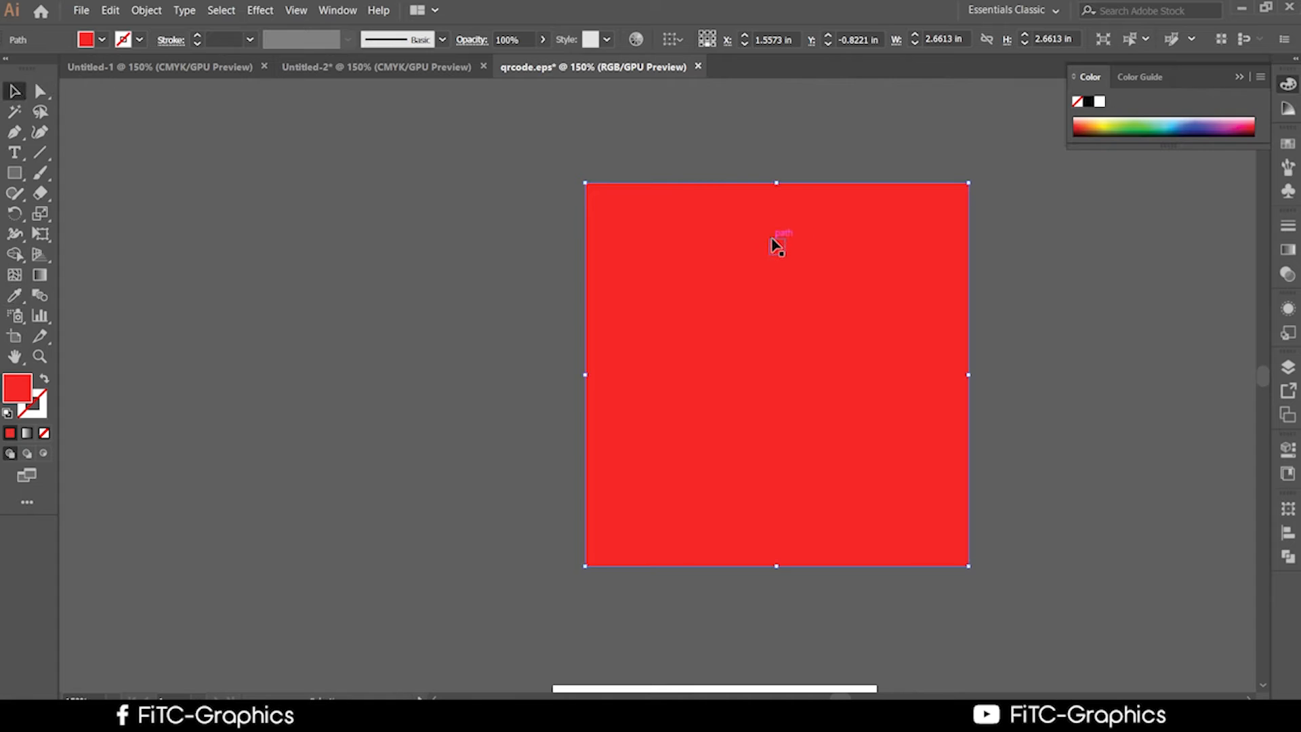
{"action": "key", "text": "ctrl+z"}
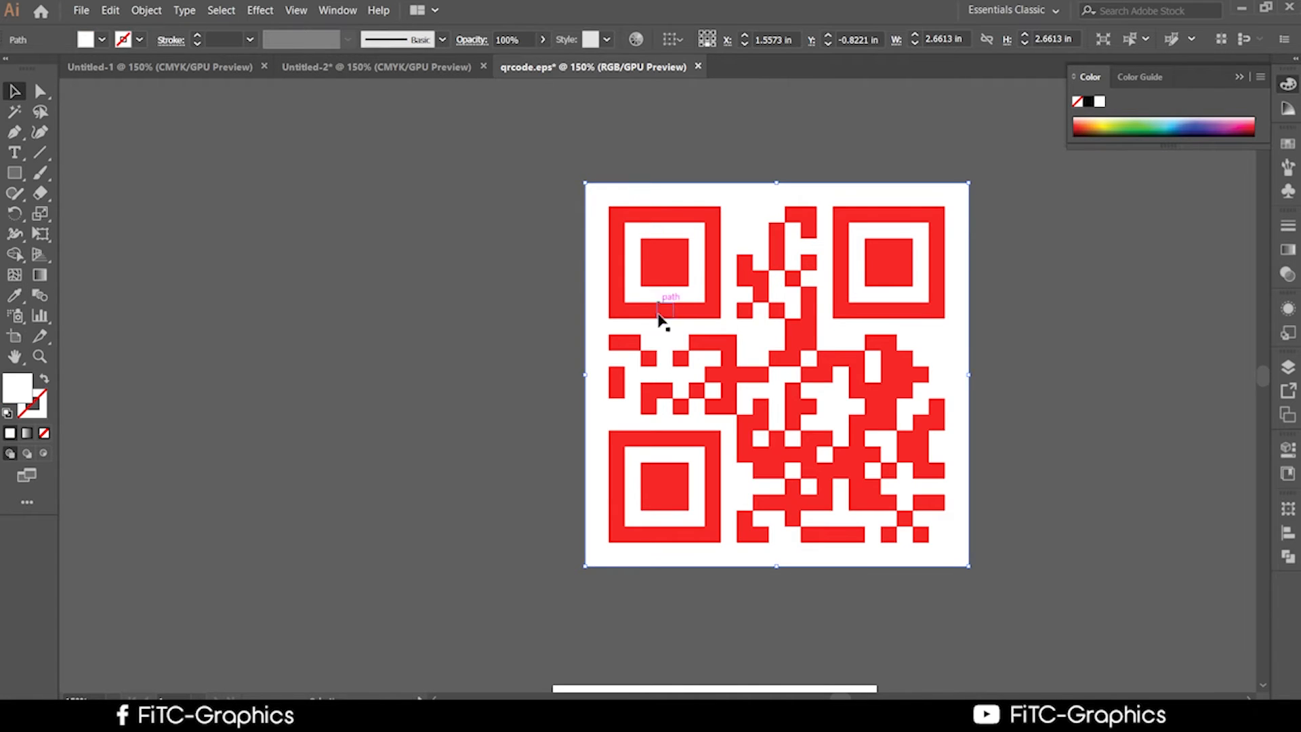
{"action": "left_click", "coordinate": [14, 295]}
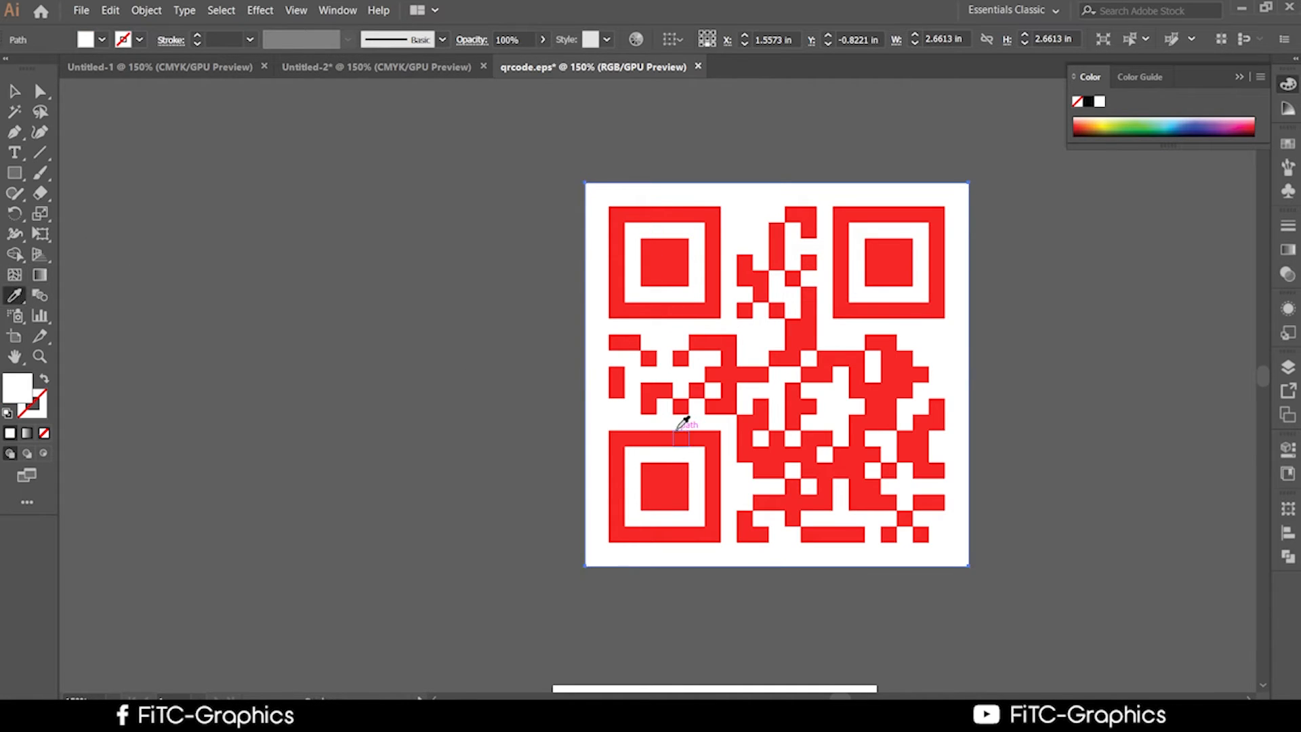
{"action": "left_click", "coordinate": [678, 432]}
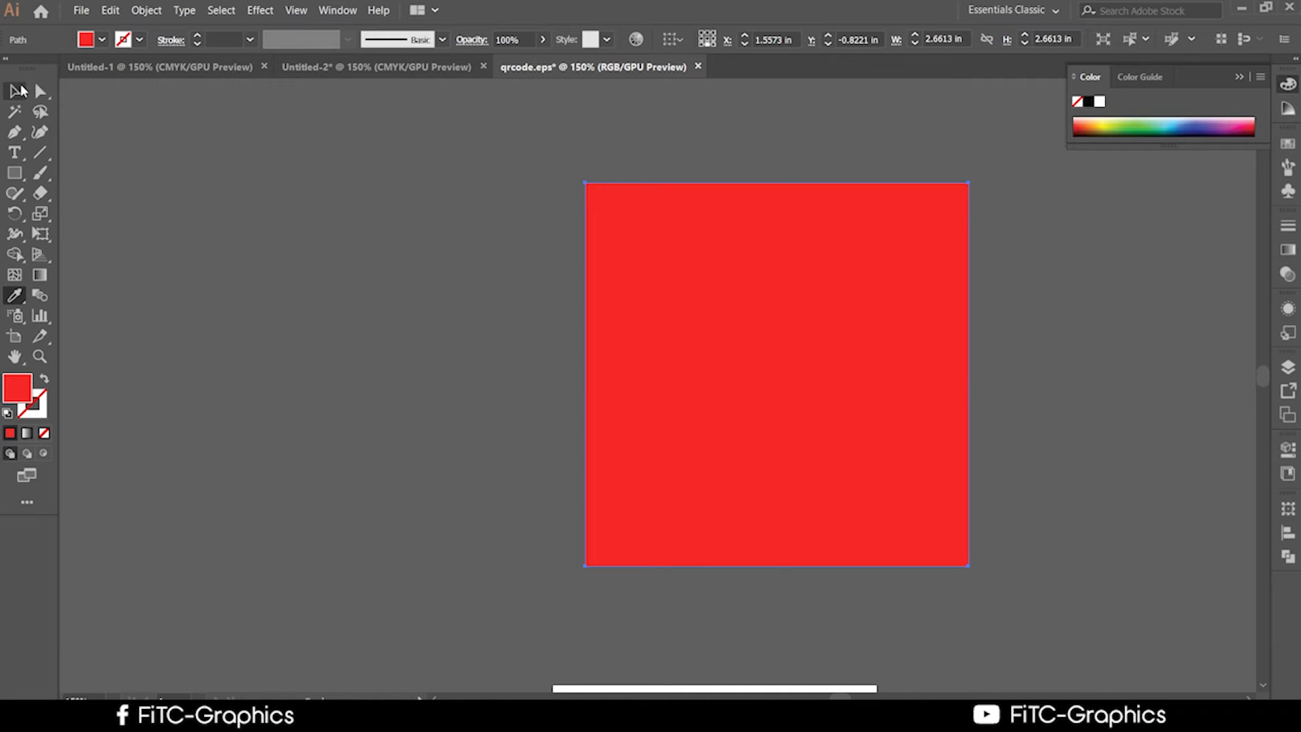
{"action": "left_click", "coordinate": [17, 91]}
{"action": "right_click", "coordinate": [669, 204]}
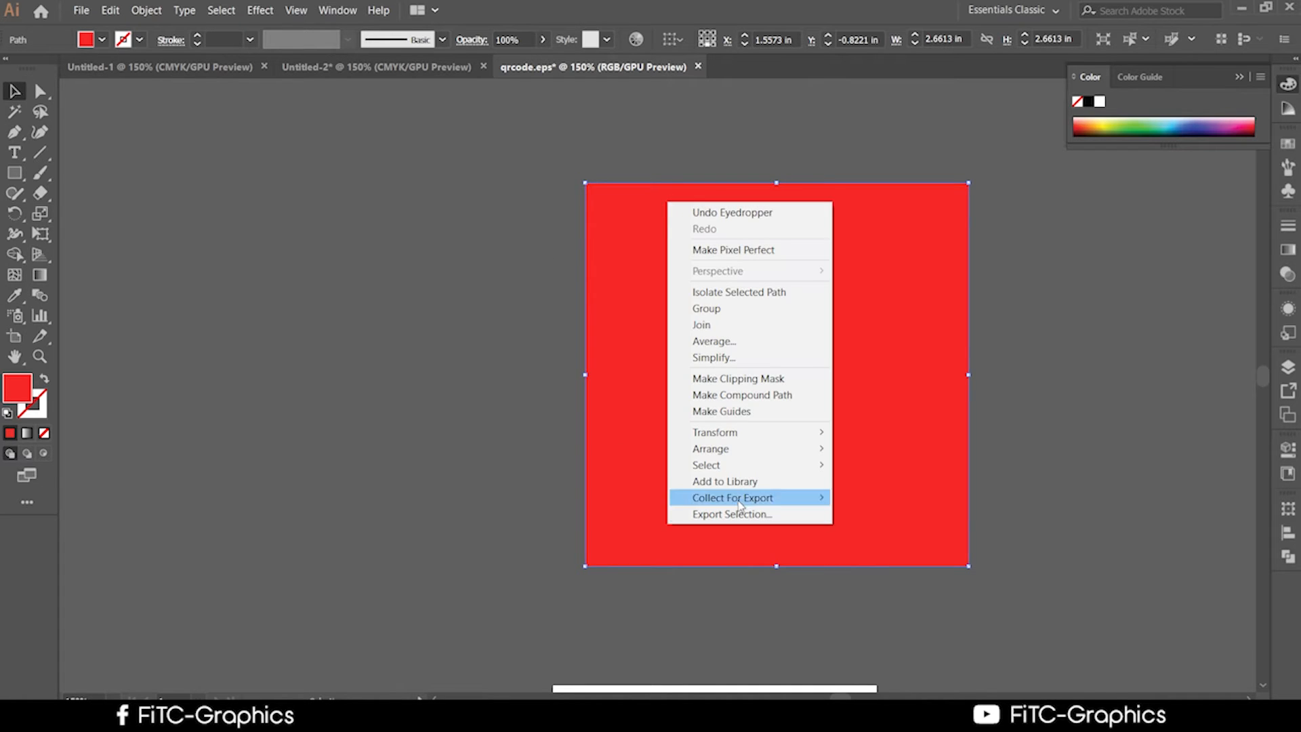
{"action": "mouse_move", "coordinate": [735, 450]}
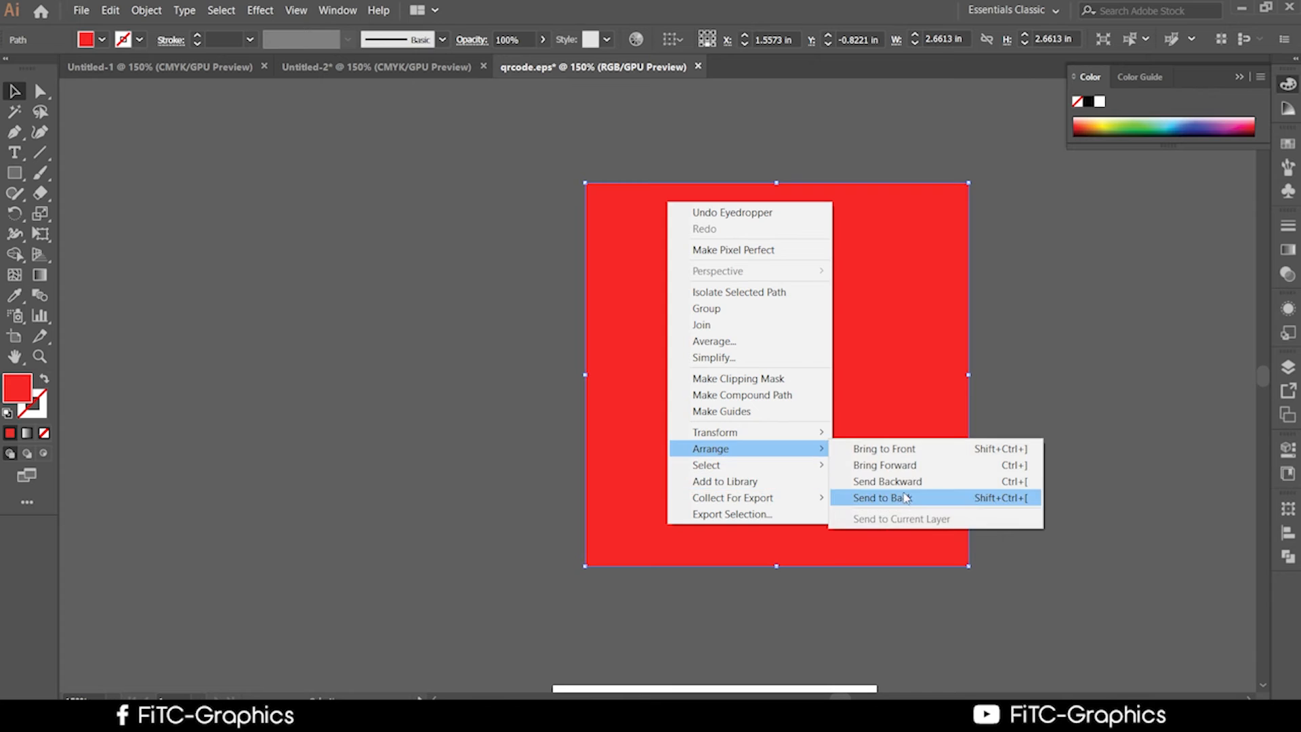
{"action": "left_click", "coordinate": [905, 498]}
{"action": "scroll", "coordinate": [1044, 508], "scroll_direction": "down", "scroll_amount": 1}
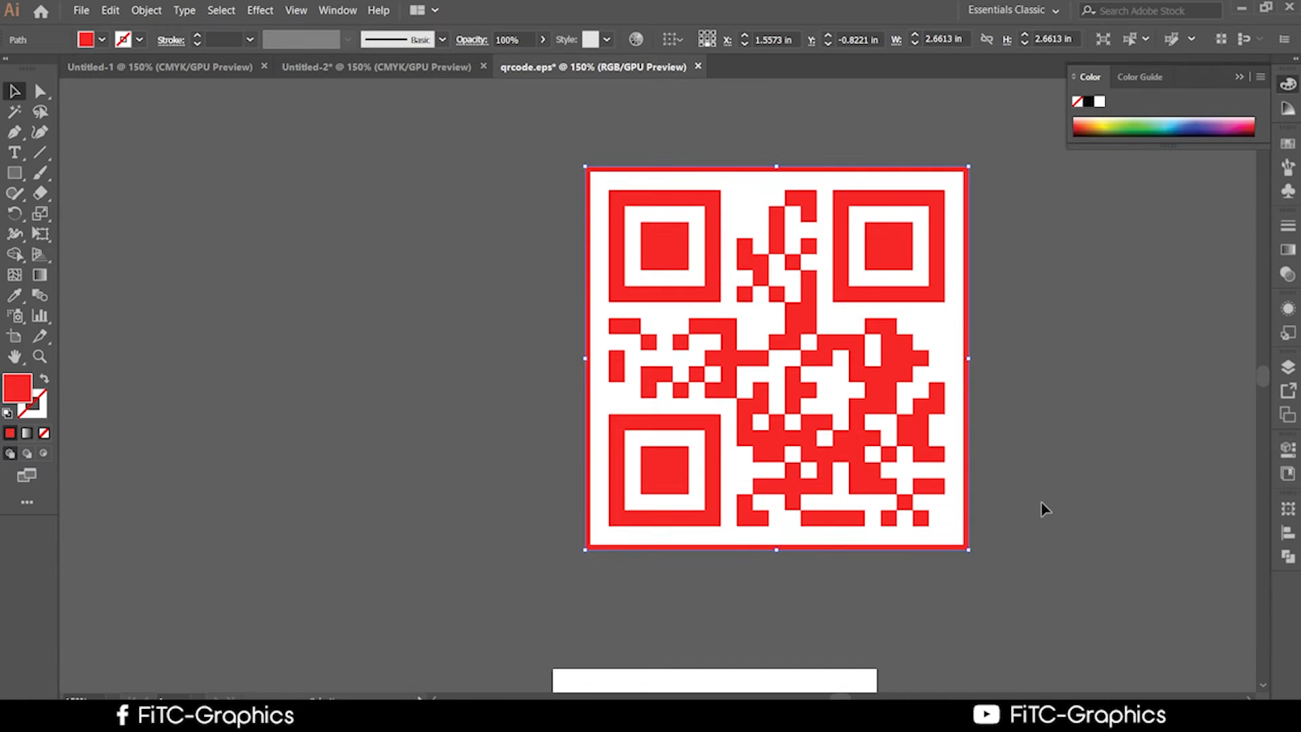
Offset the red square outward by 0.125 in and fill the new outer square white.
{"action": "key", "text": "super"}
{"action": "key", "text": "super"}
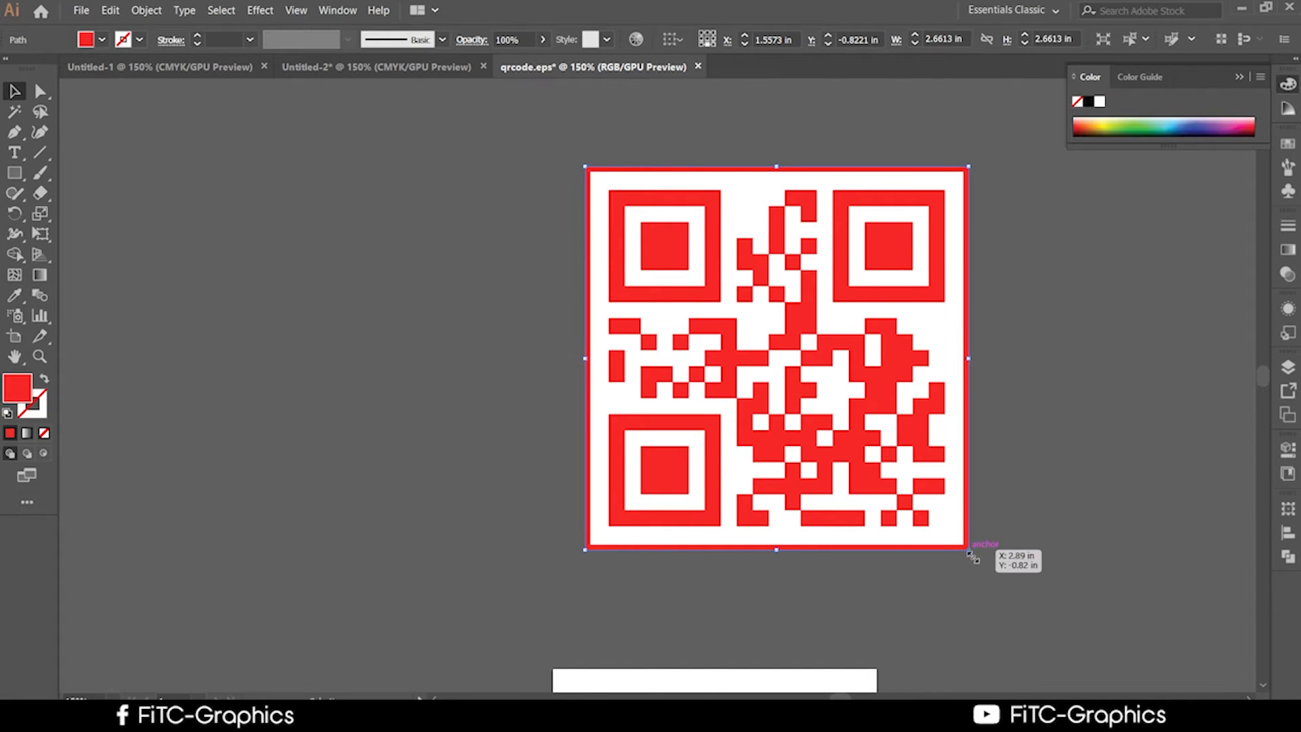
{"action": "left_click", "coordinate": [146, 10]}
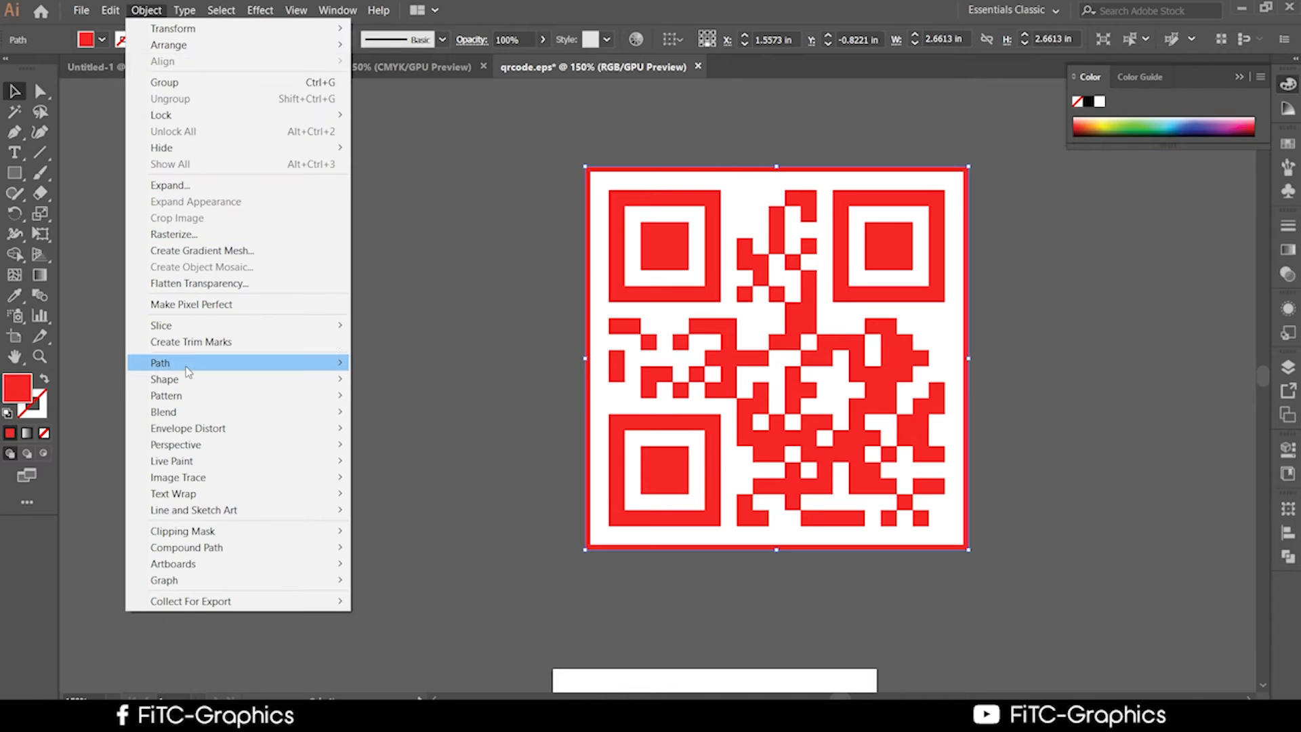
{"action": "mouse_move", "coordinate": [188, 372]}
{"action": "left_click", "coordinate": [406, 415]}
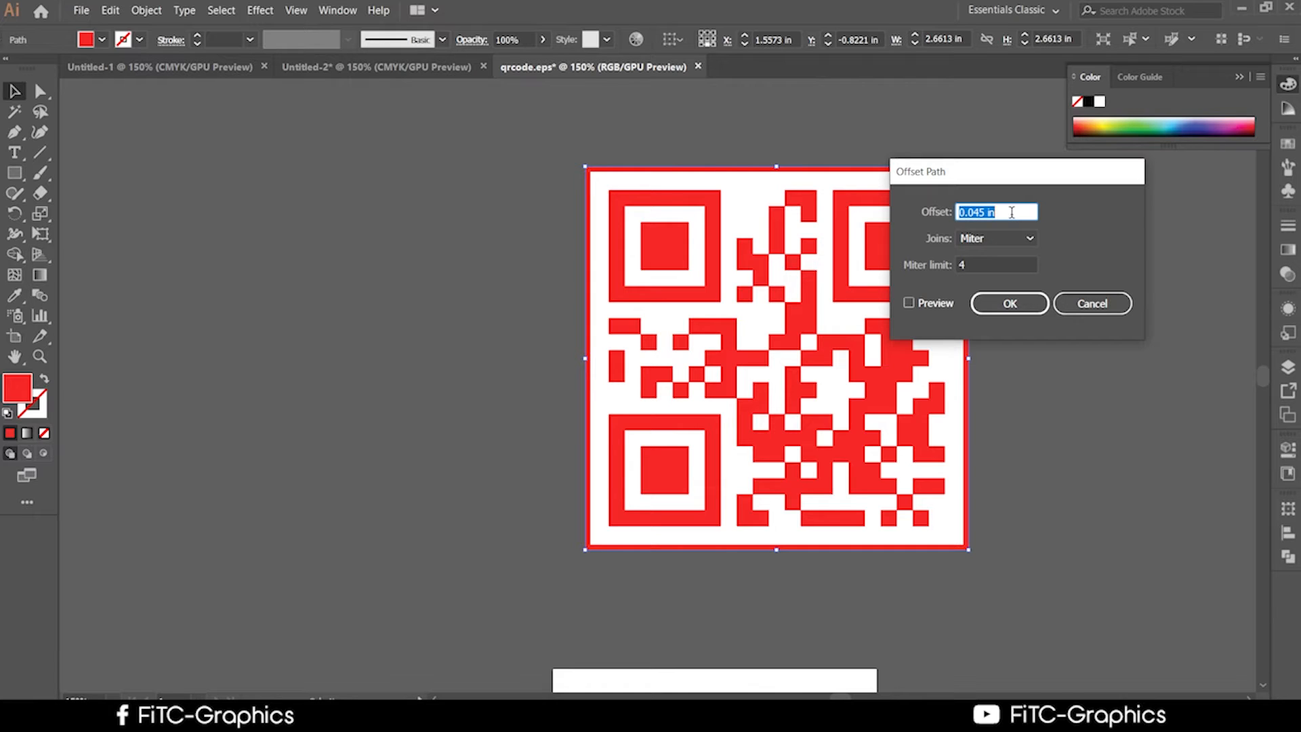
{"action": "type", "text": "00.125"}
{"action": "left_click", "coordinate": [923, 303]}
{"action": "left_click", "coordinate": [1008, 303]}
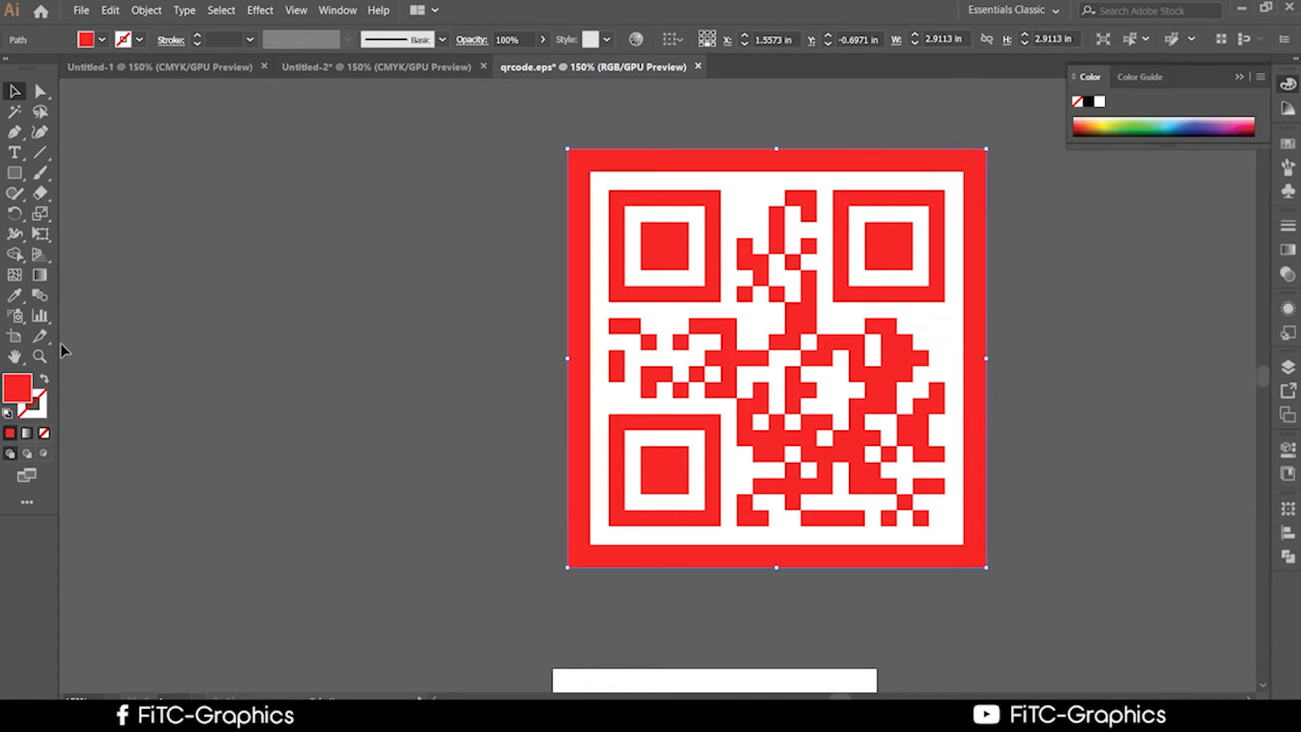
{"action": "left_click", "coordinate": [14, 295]}
{"action": "left_click", "coordinate": [619, 180]}
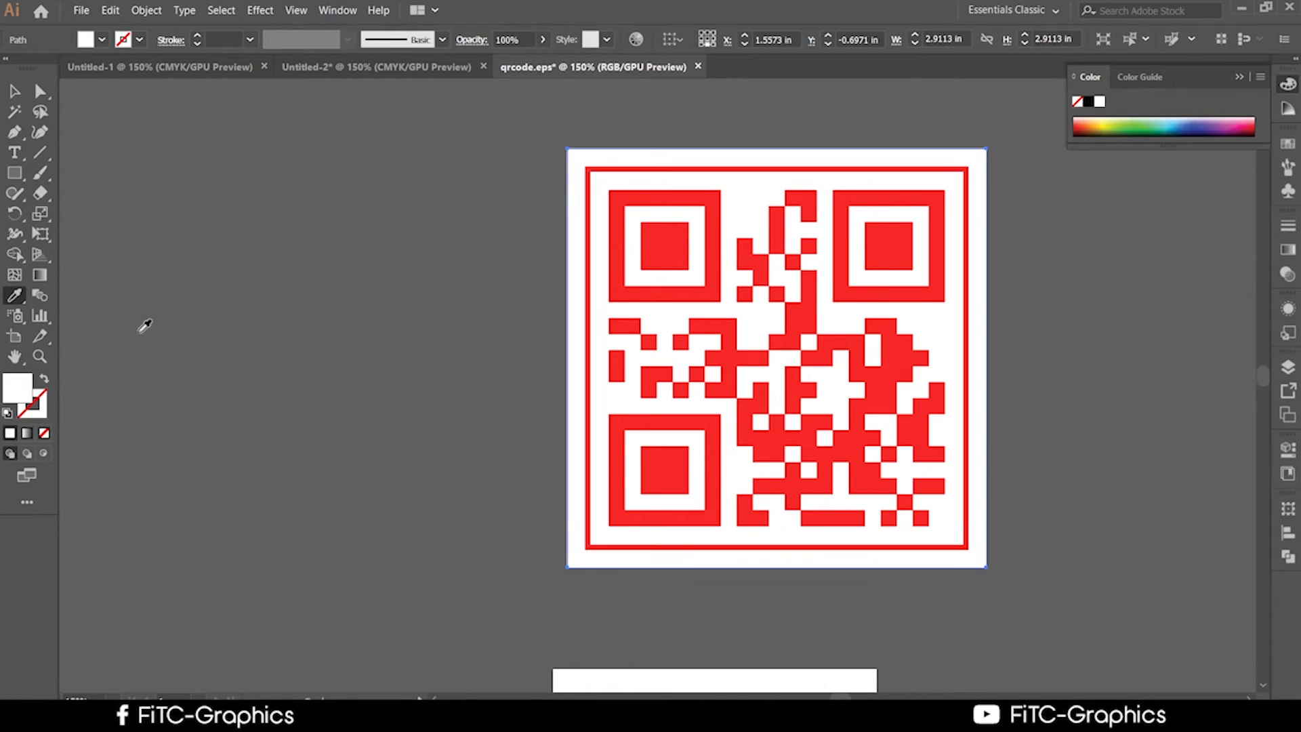
{"action": "left_click", "coordinate": [14, 91]}
{"action": "left_click", "coordinate": [369, 433]}
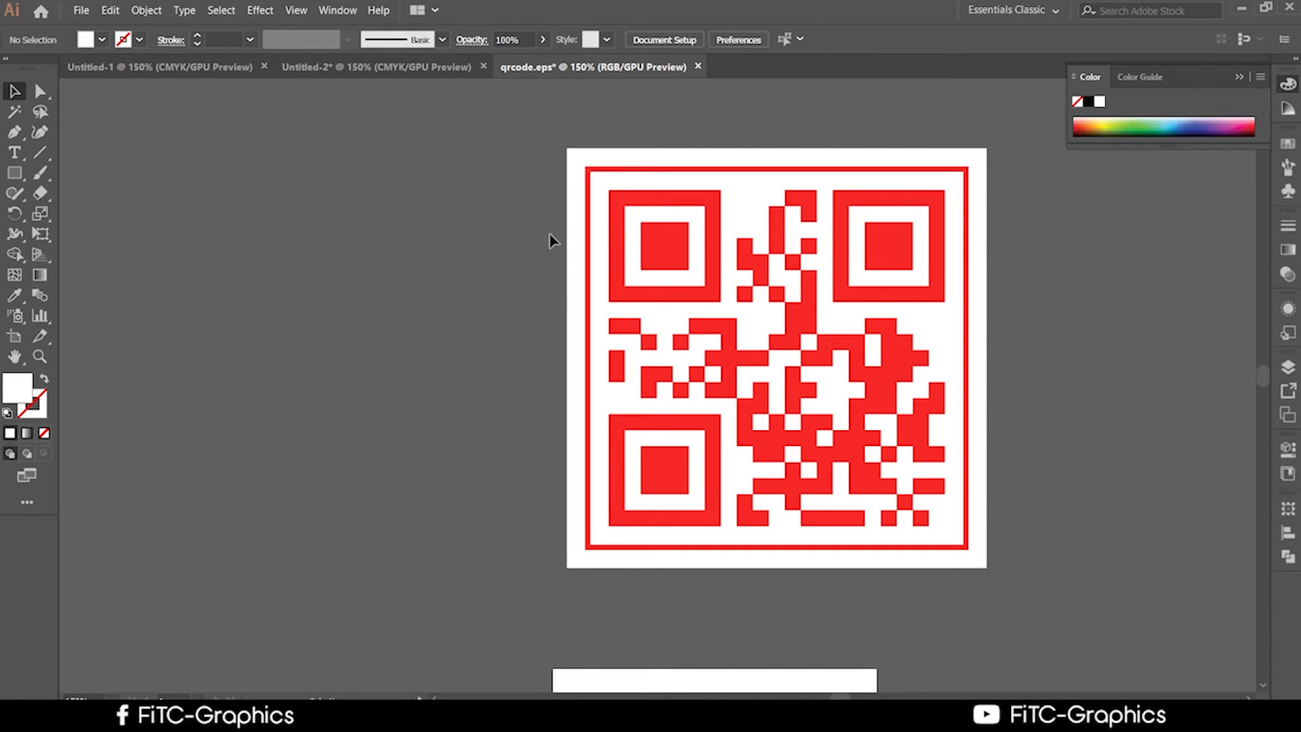
Group the framed QR code, drag it into the Impact Floors card document and shrink it to about 0.44 in.
{"action": "scroll", "coordinate": [526, 393], "scroll_direction": "down", "scroll_amount": 1}
{"action": "scroll", "coordinate": [790, 382], "scroll_direction": "up", "scroll_amount": 2}
{"action": "key", "text": "ctrl+a"}
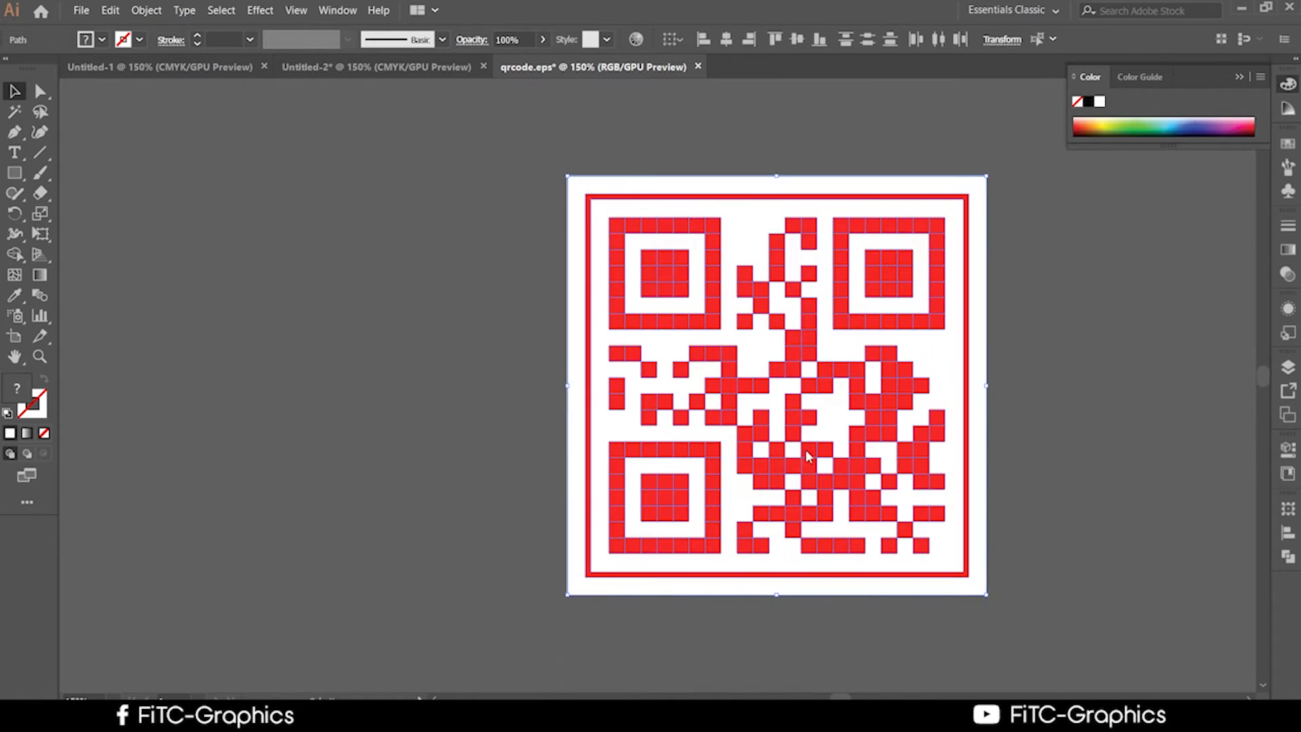
{"action": "key", "text": "ctrl+g"}
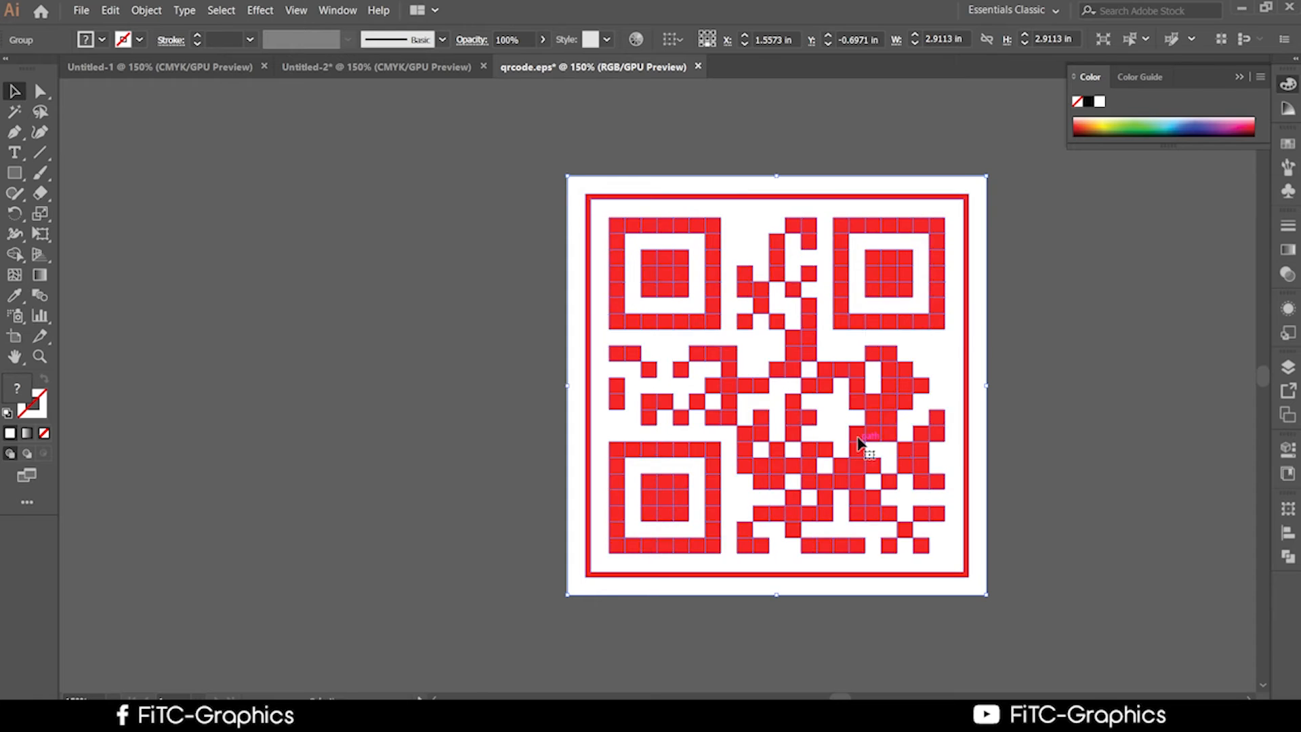
{"action": "left_click_drag", "start_coordinate": [851, 427], "coordinate": [1084, 556]}
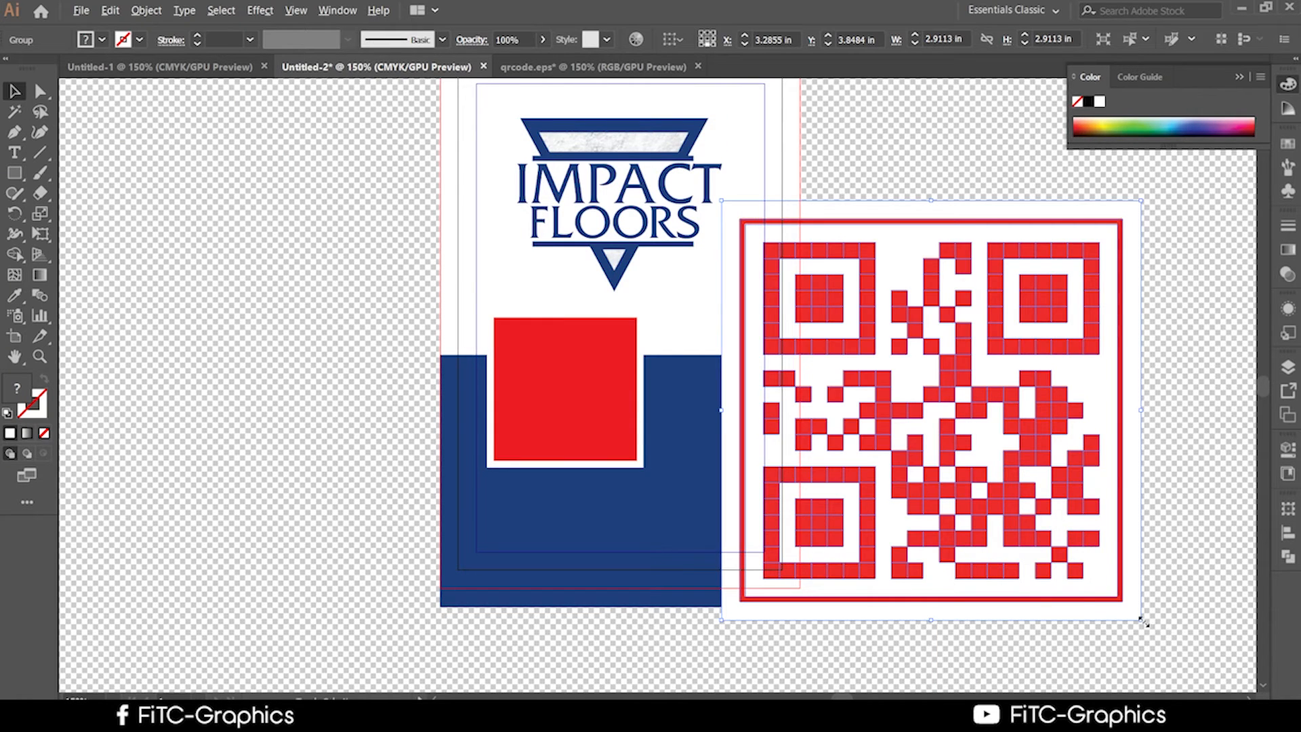
{"action": "left_click_drag", "start_coordinate": [1140, 619], "coordinate": [1002, 397]}
{"action": "left_click", "coordinate": [1004, 511]}
Inspect the QR group's white backing square, then zoom out to the whole card.
{"action": "scroll", "coordinate": [1005, 511], "scroll_direction": "up", "scroll_amount": 4}
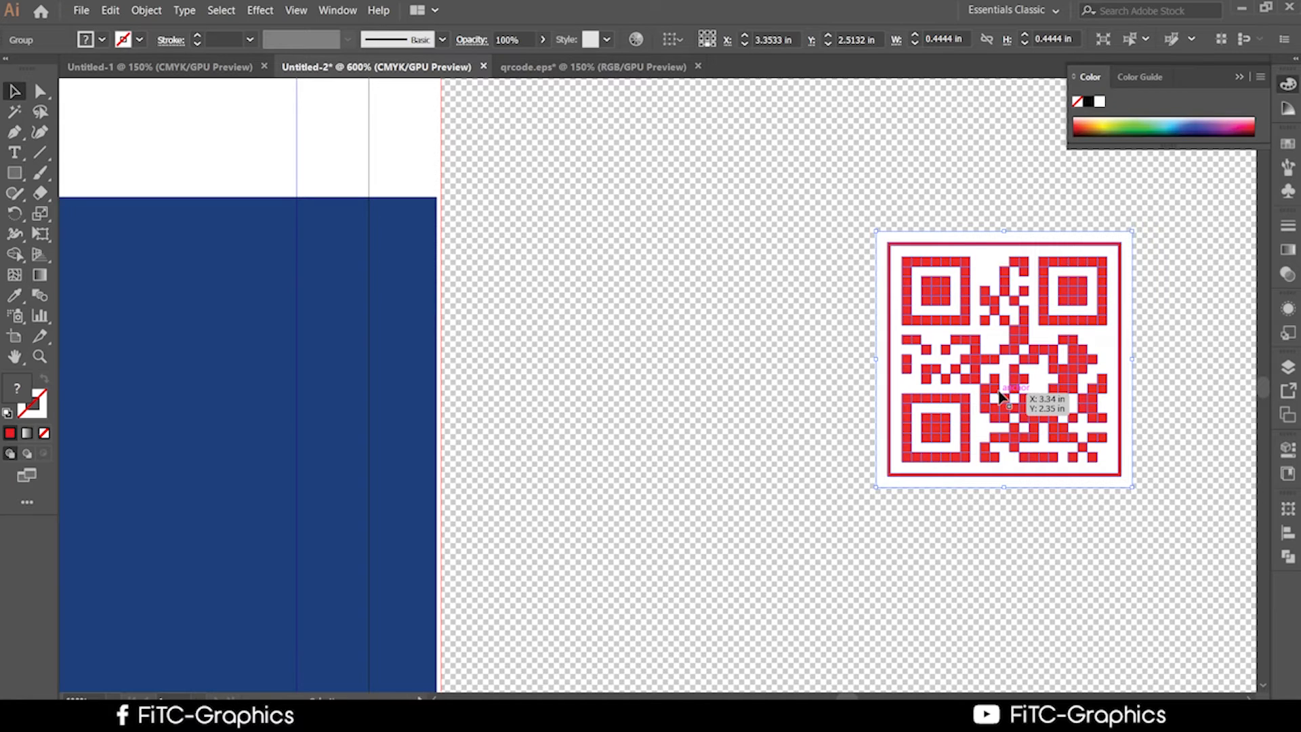
{"action": "left_click_drag", "start_coordinate": [1001, 396], "coordinate": [1001, 396]}
{"action": "left_click", "coordinate": [1047, 537]}
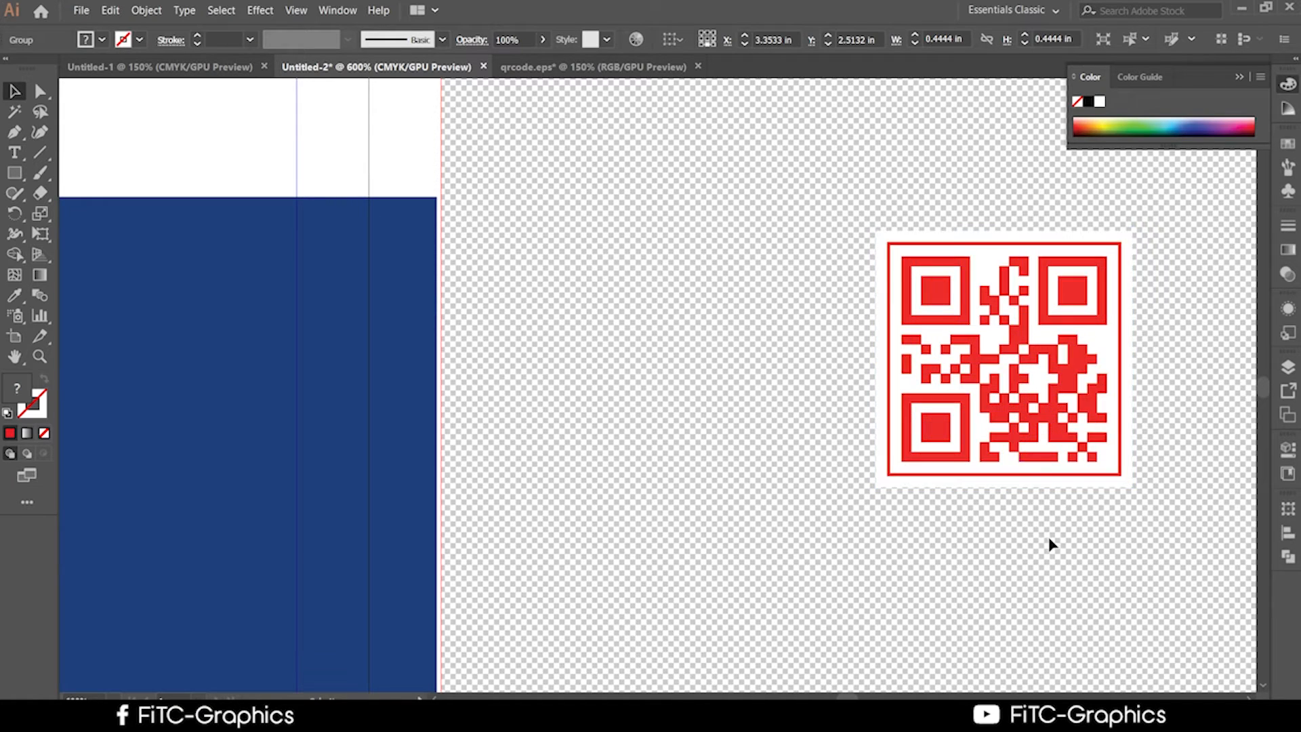
{"action": "left_click", "coordinate": [927, 286]}
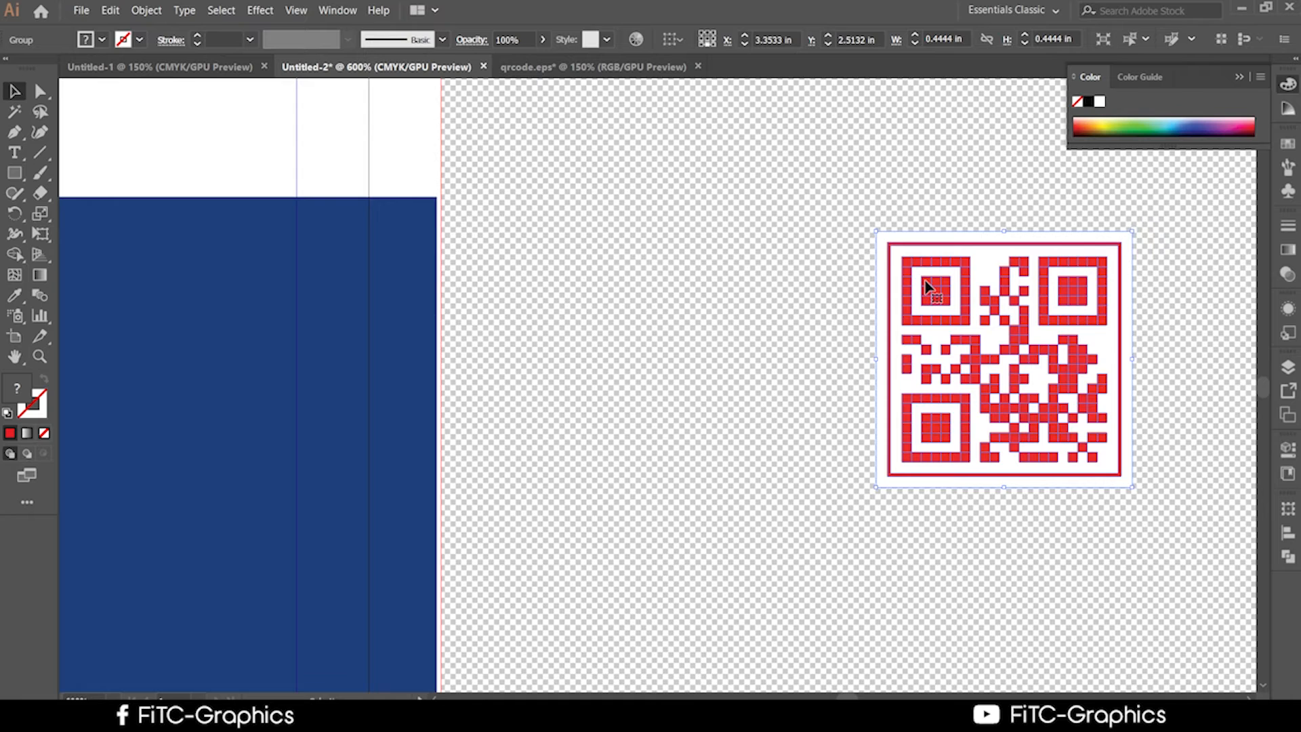
{"action": "double_click", "coordinate": [926, 287]}
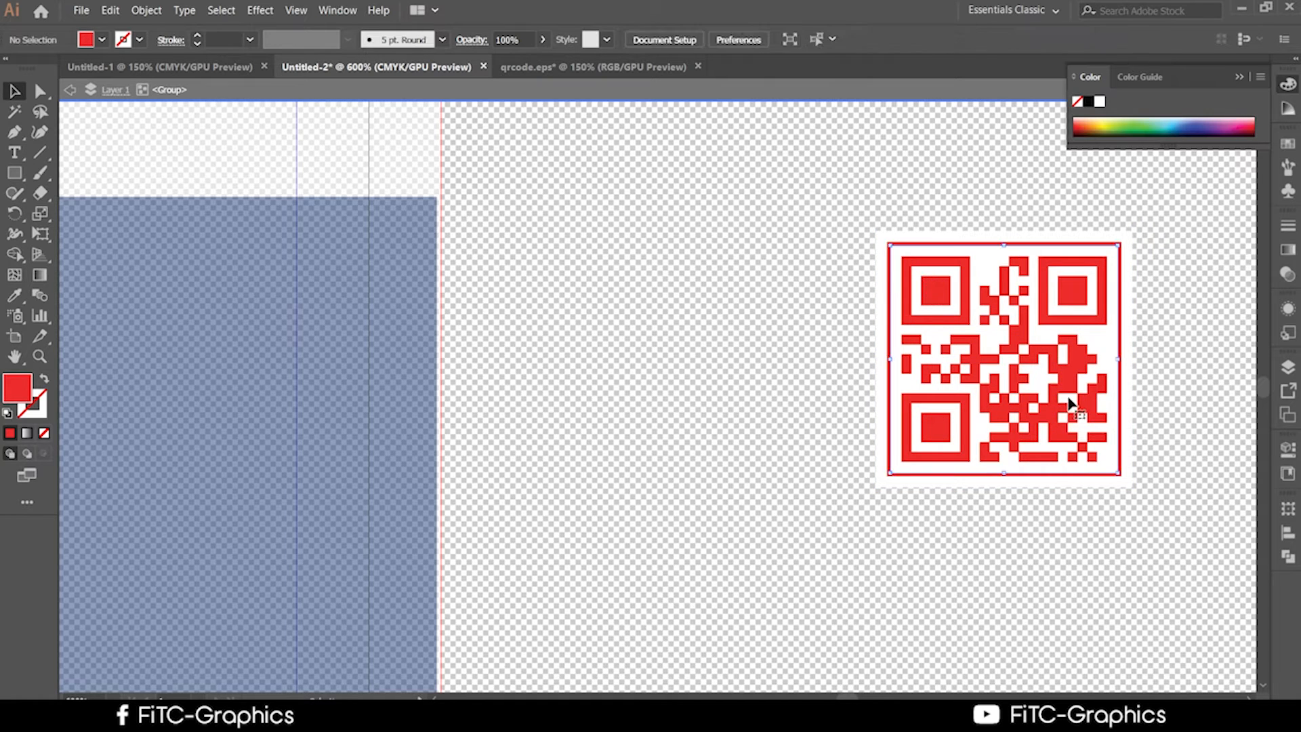
{"action": "left_click", "coordinate": [1069, 401]}
{"action": "left_click", "coordinate": [1149, 533]}
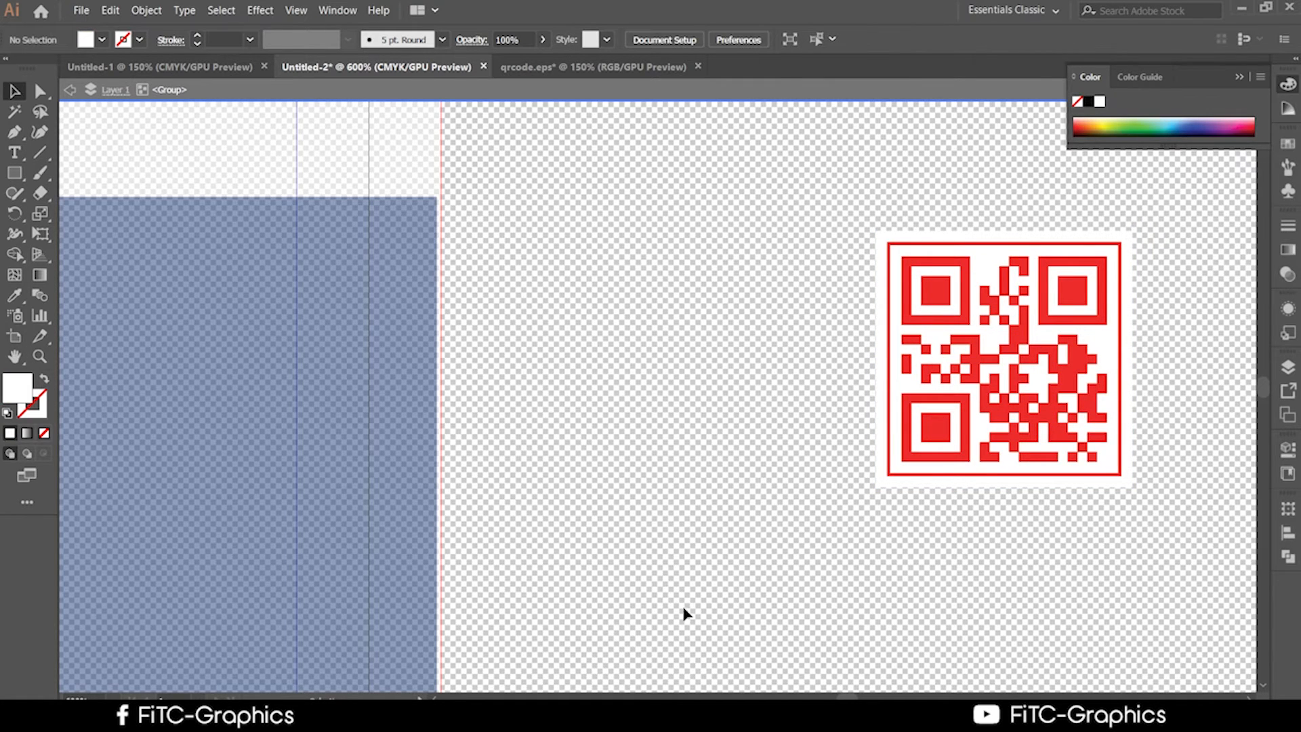
{"action": "key", "text": "Escape"}
{"action": "key", "text": "super"}
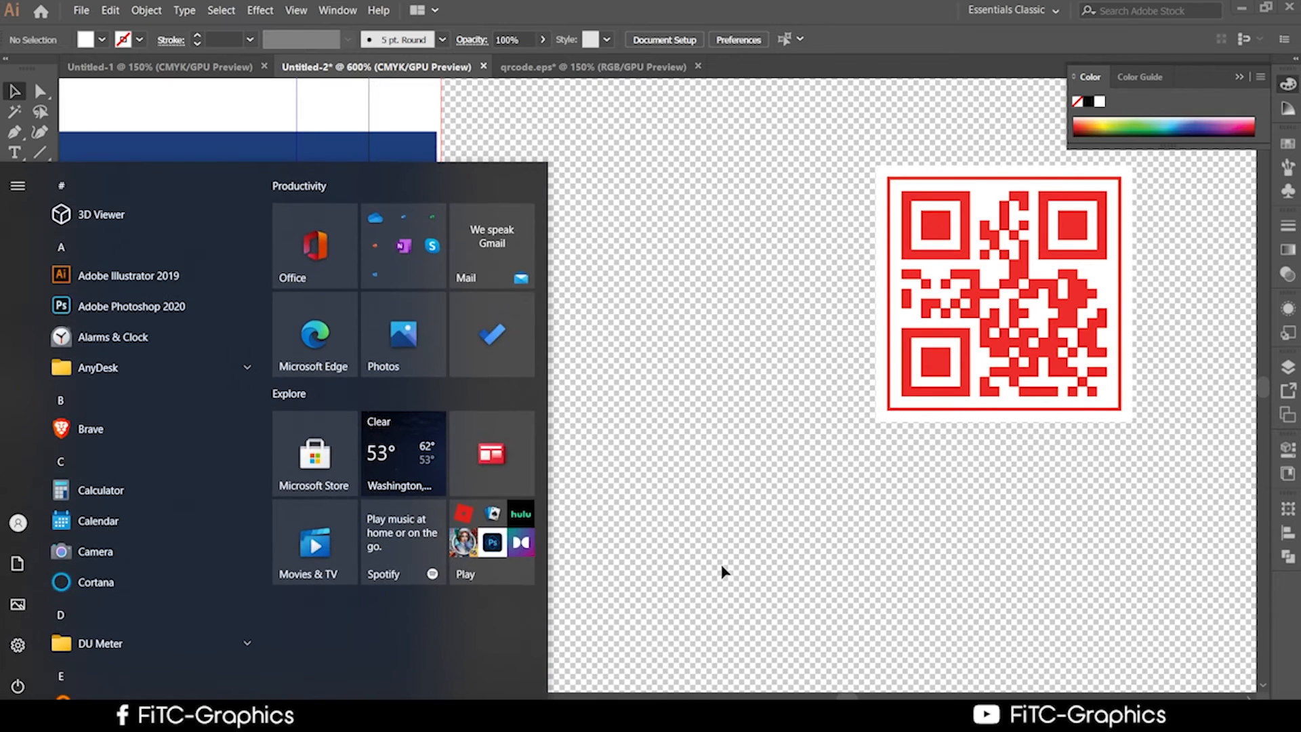
{"action": "key", "text": "Escape"}
{"action": "key", "text": "ctrl+1"}
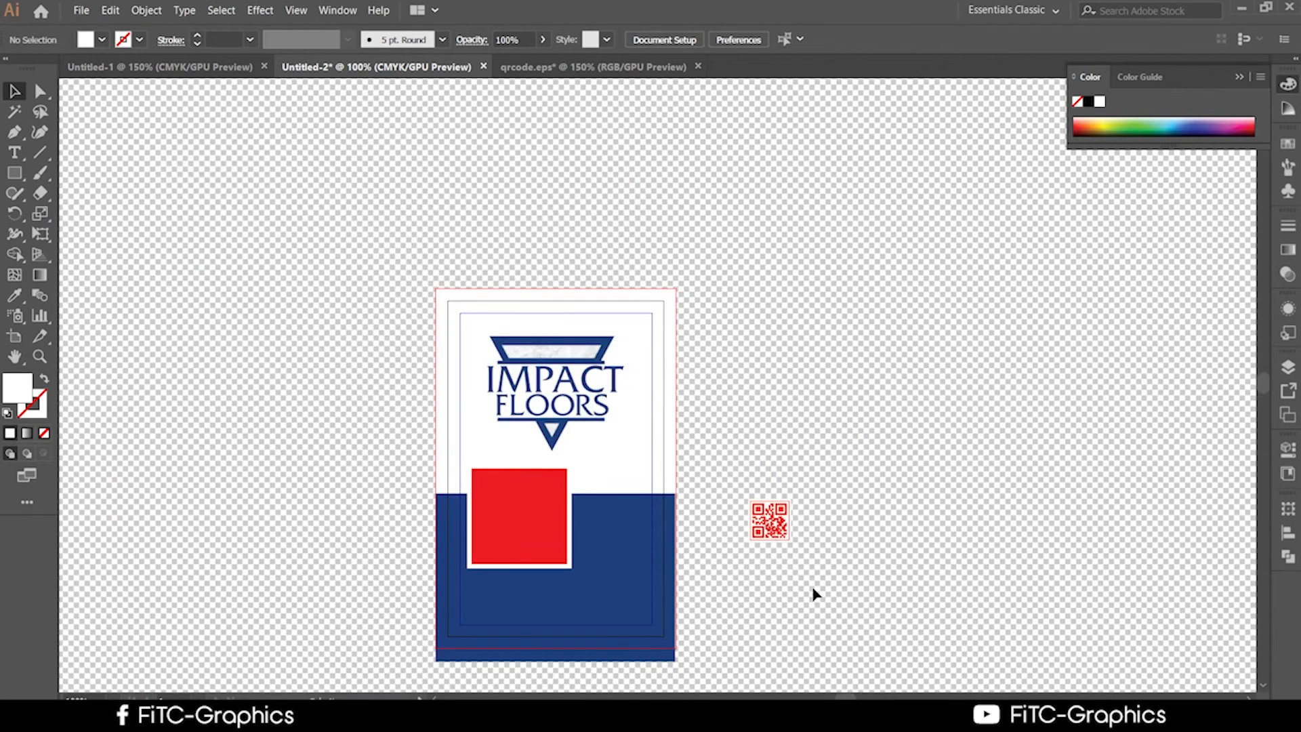
Drag the QR code onto the bottom-right of the card's blue band and review the layout.
{"action": "left_click_drag", "start_coordinate": [774, 519], "coordinate": [628, 596]}
{"action": "left_click", "coordinate": [817, 609]}
{"action": "scroll", "coordinate": [783, 623], "scroll_direction": "down", "scroll_amount": 1}
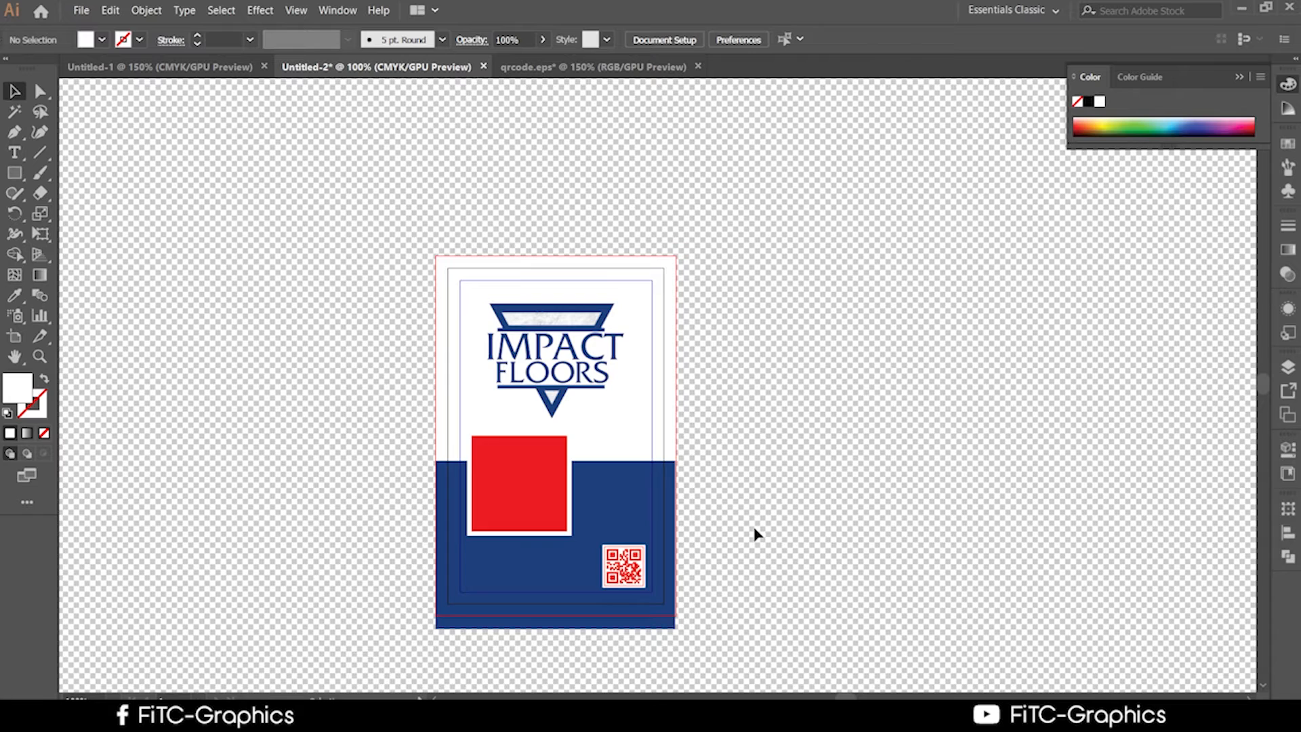
{"action": "scroll", "coordinate": [766, 545], "scroll_direction": "down", "scroll_amount": 2}
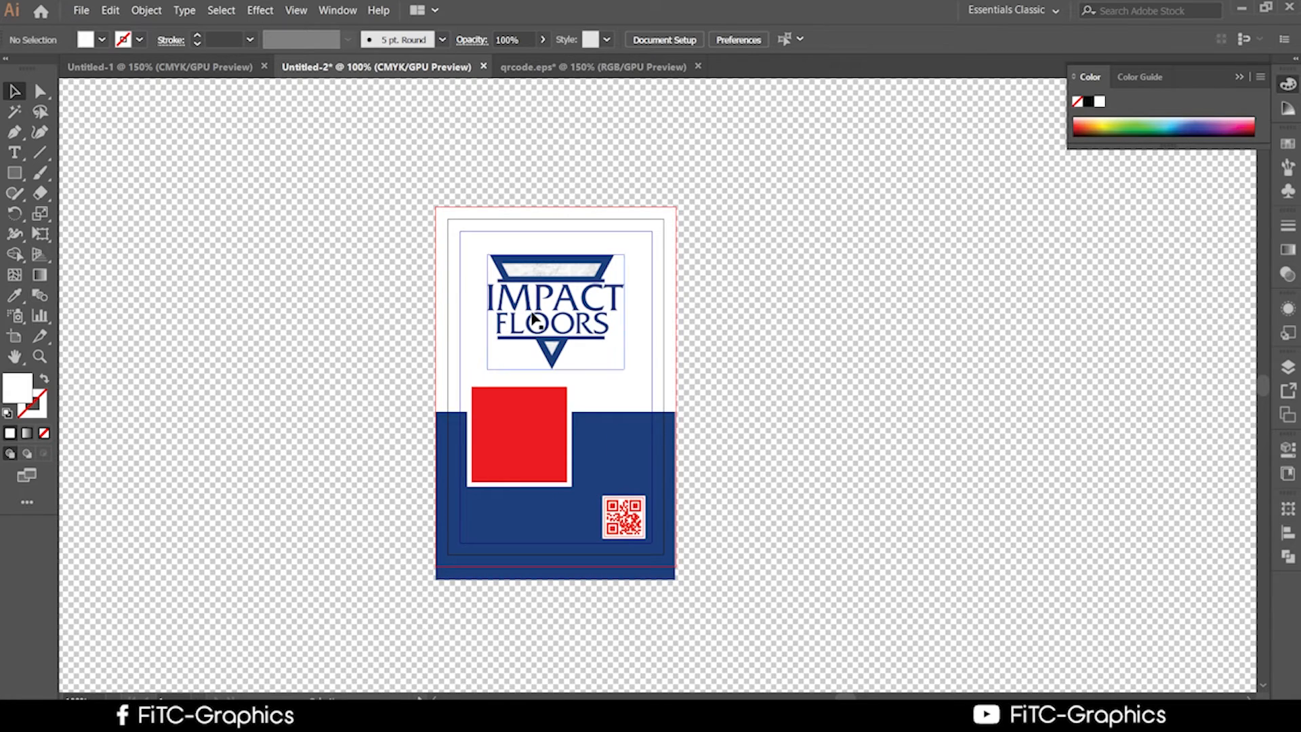
{"action": "left_click", "coordinate": [534, 319]}
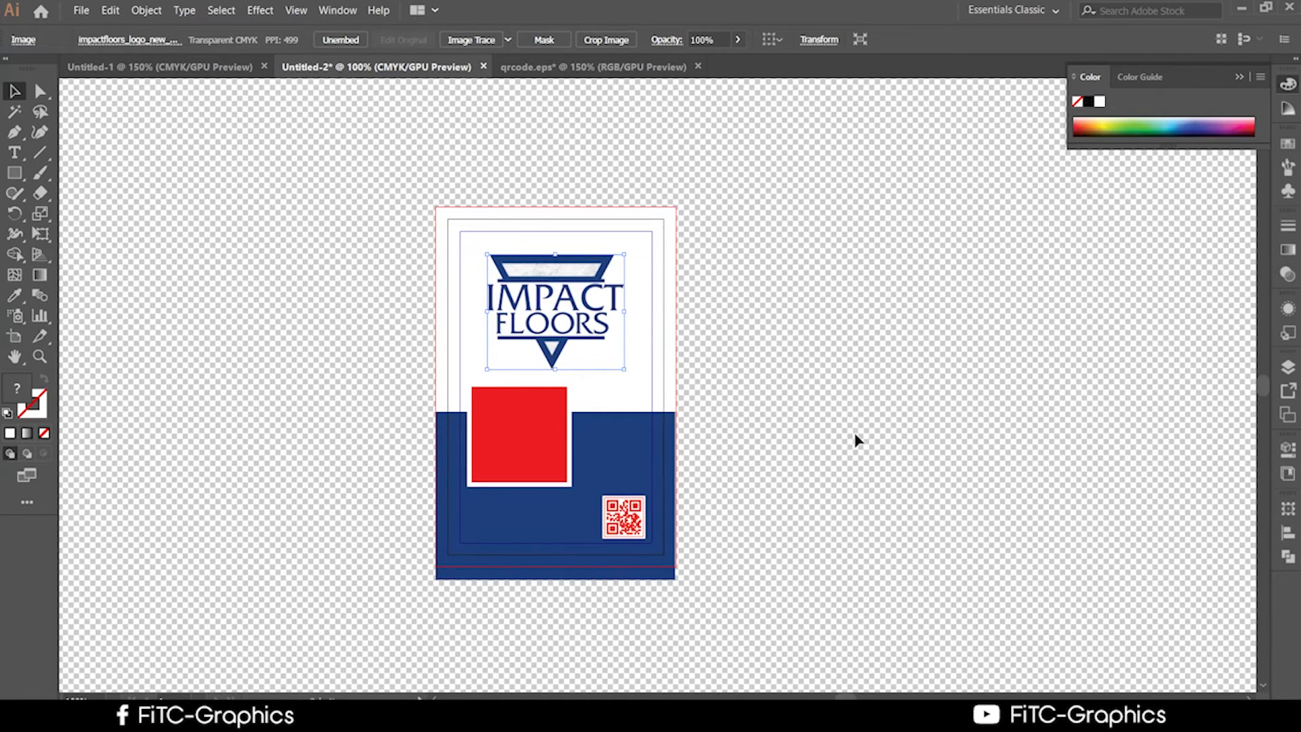
{"action": "scroll", "coordinate": [822, 488], "scroll_direction": "down", "scroll_amount": 3}
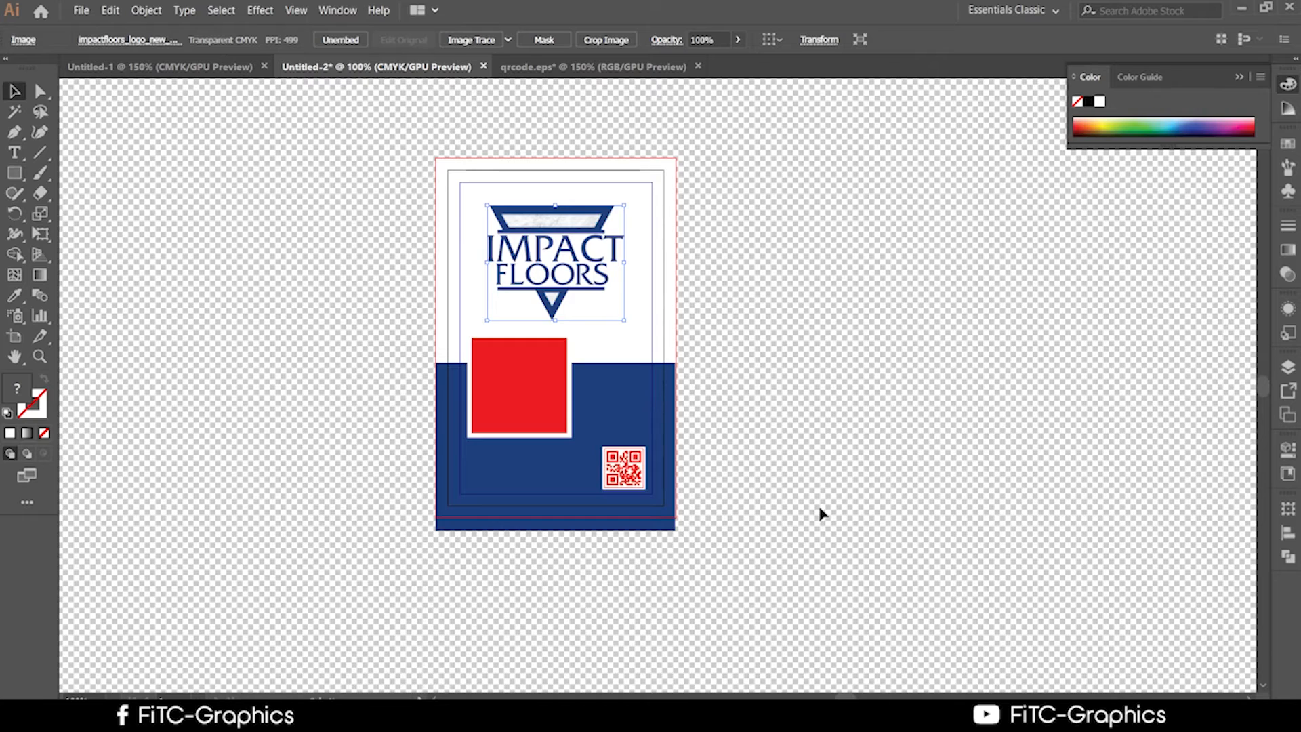
{"action": "scroll", "coordinate": [813, 540], "scroll_direction": "down", "scroll_amount": 2}
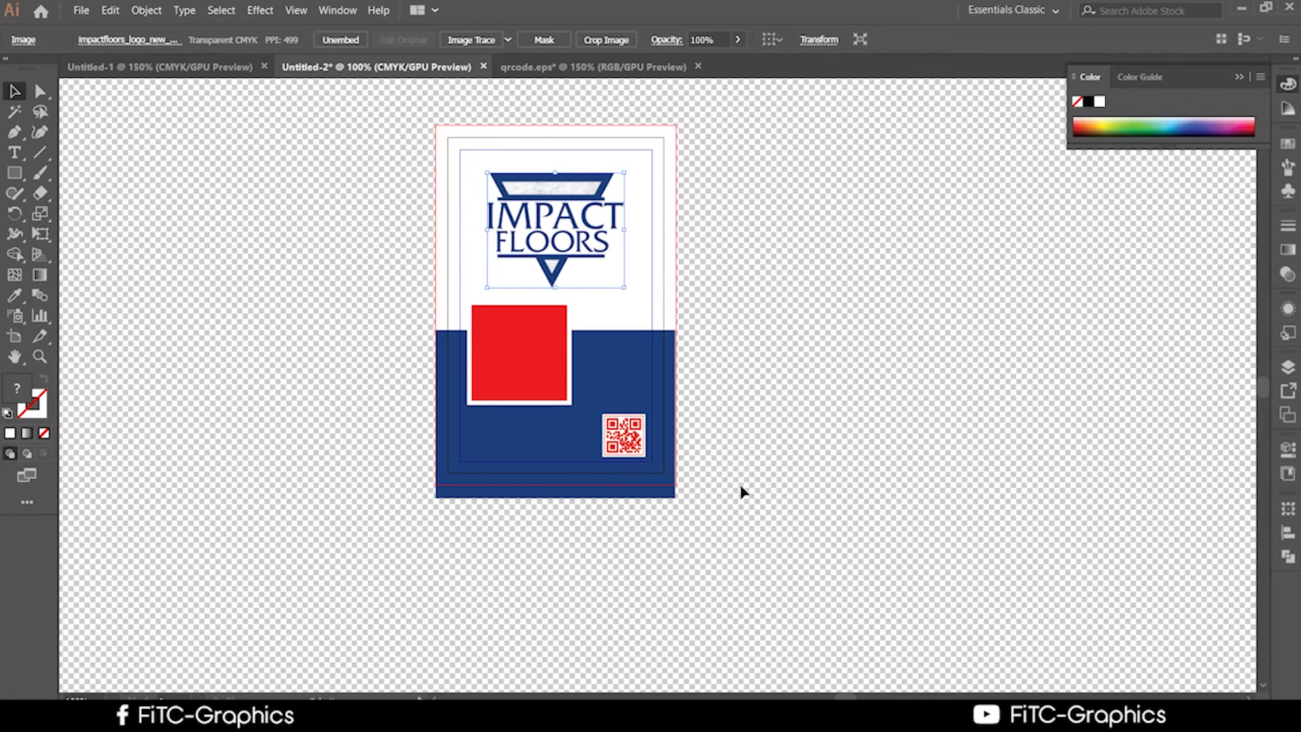
{"action": "scroll", "coordinate": [741, 495], "scroll_direction": "down", "scroll_amount": 2}
{"action": "scroll", "coordinate": [732, 534], "scroll_direction": "down", "scroll_amount": 4}
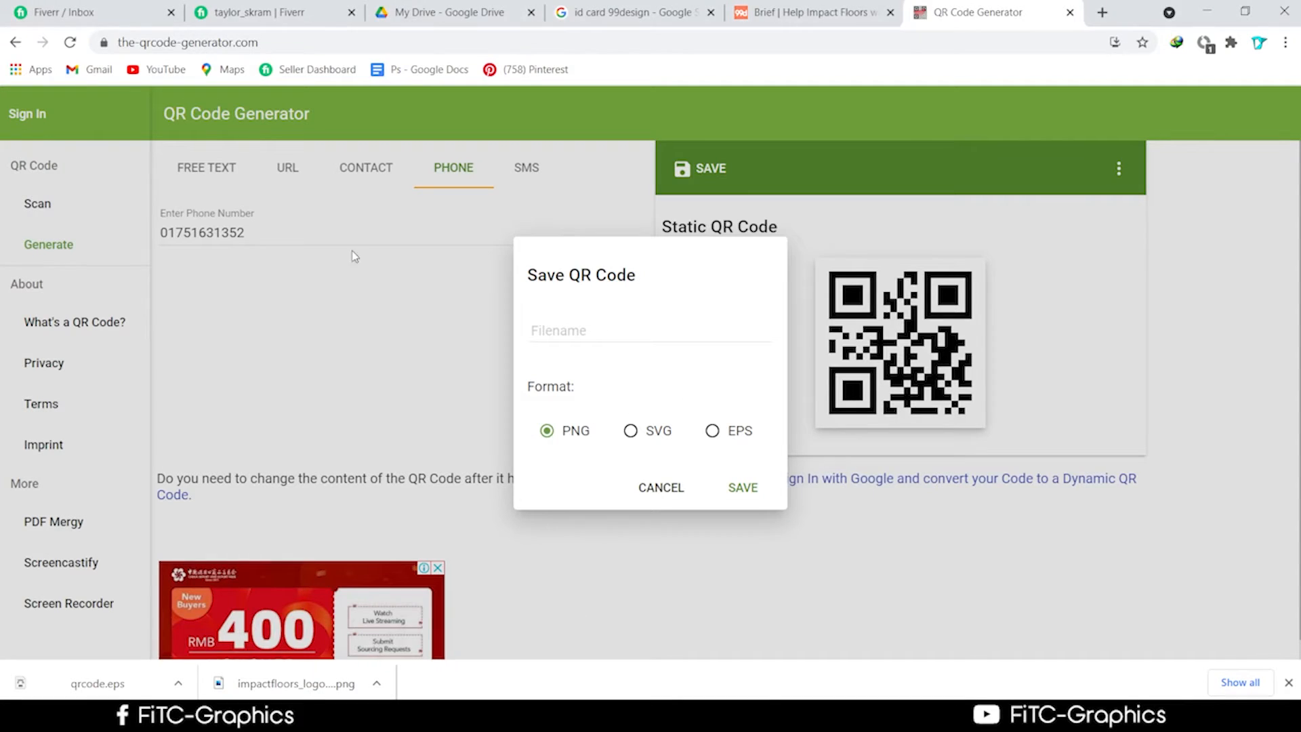
Look through the design brief, QR code generator and ID card image tabs.
{"action": "left_click", "coordinate": [846, 12]}
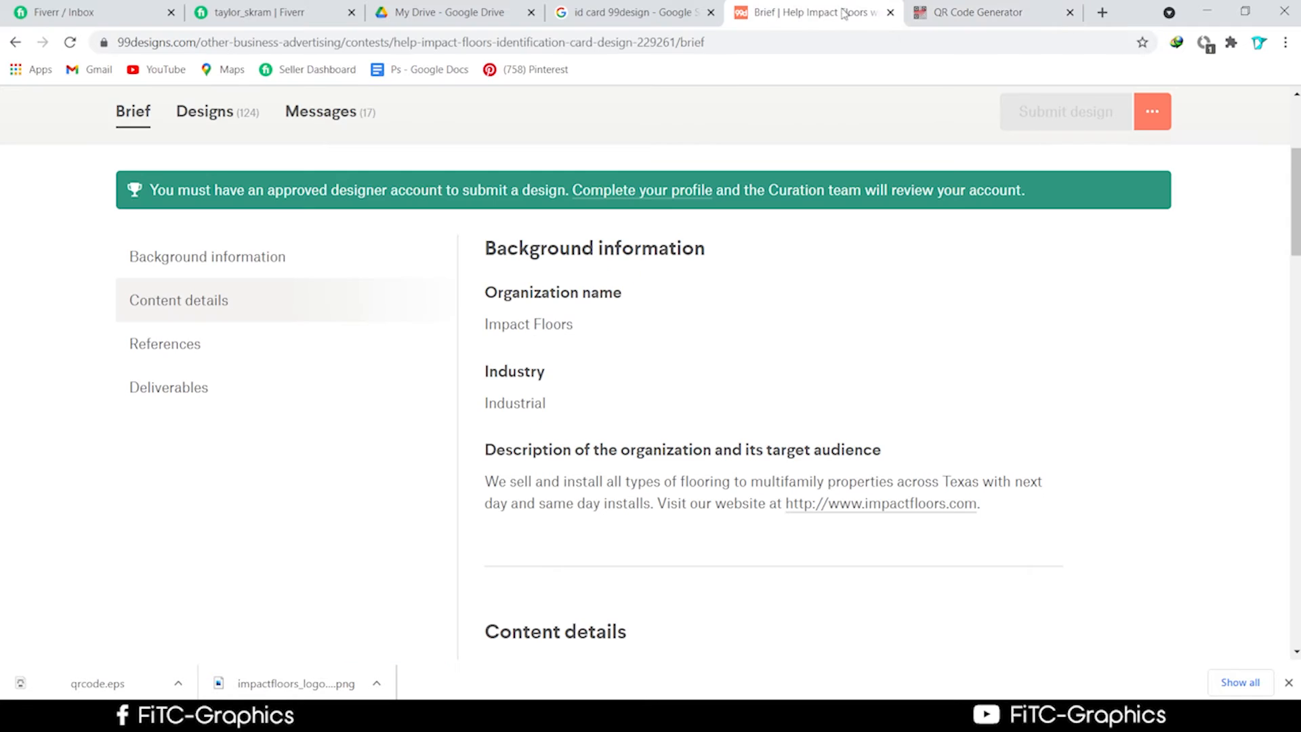
{"action": "left_click", "coordinate": [1081, 18]}
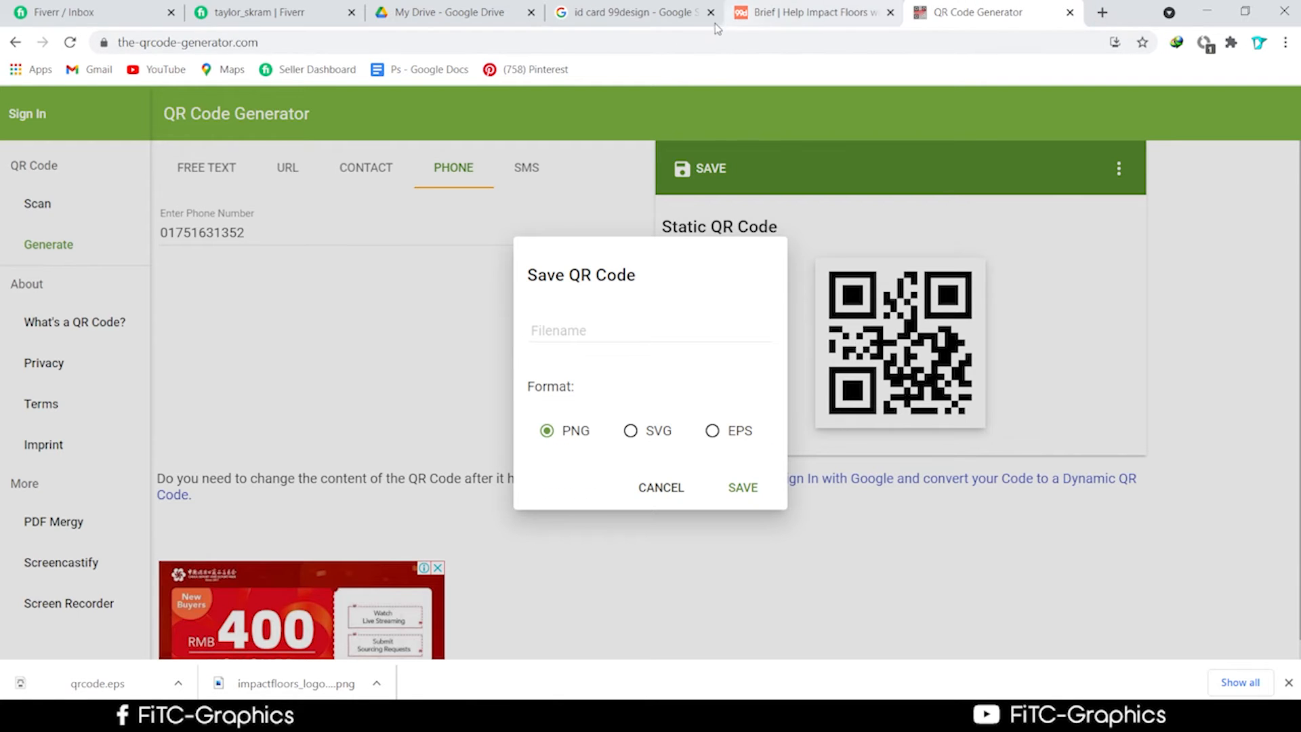
{"action": "left_click", "coordinate": [612, 26]}
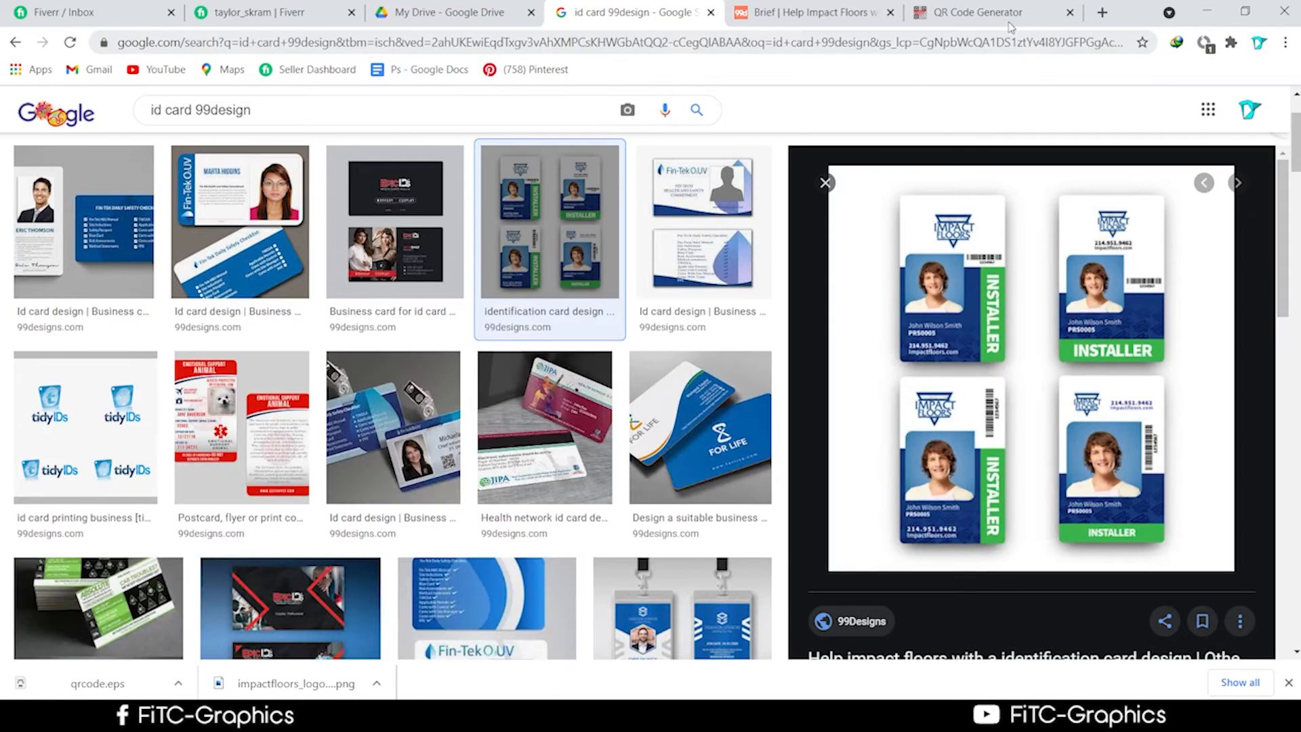
{"action": "left_click", "coordinate": [1010, 26]}
Search Google for 'ber code generator' in a new tab.
{"action": "left_click", "coordinate": [1102, 13]}
{"action": "left_click", "coordinate": [822, 37]}
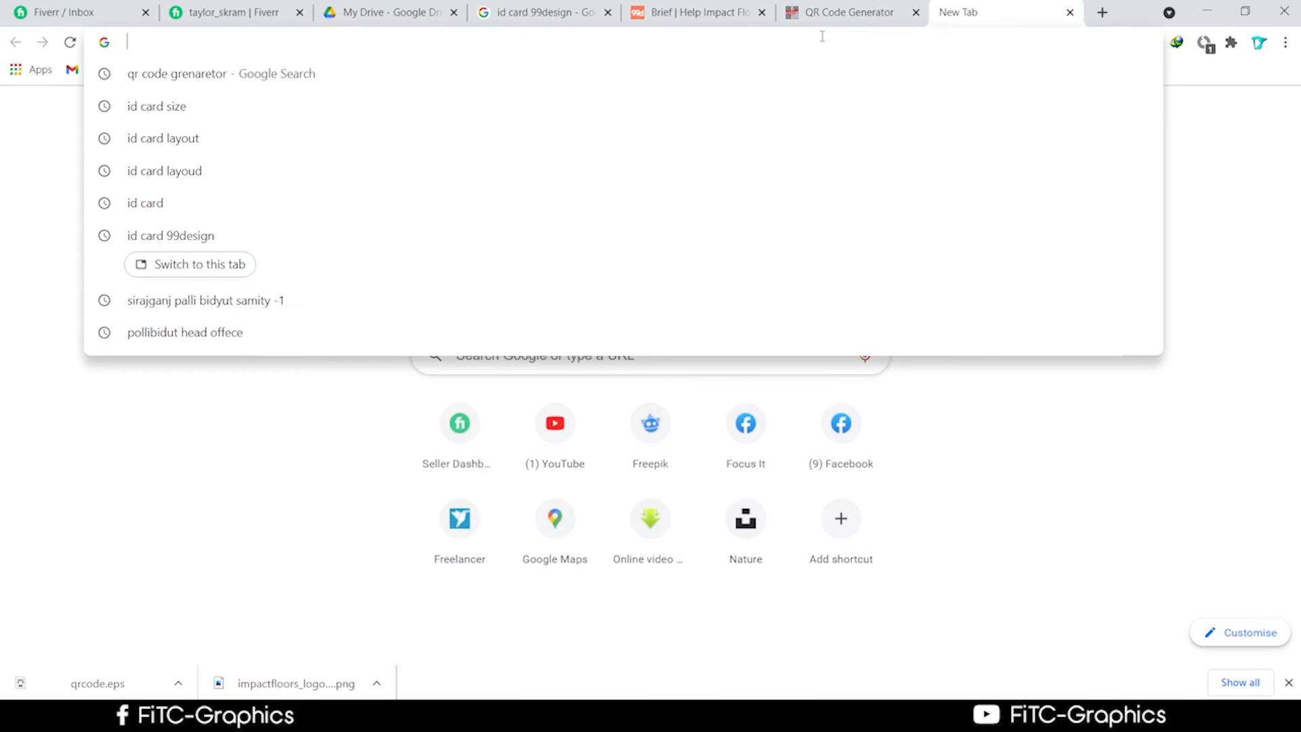
{"action": "type", "text": "b"}
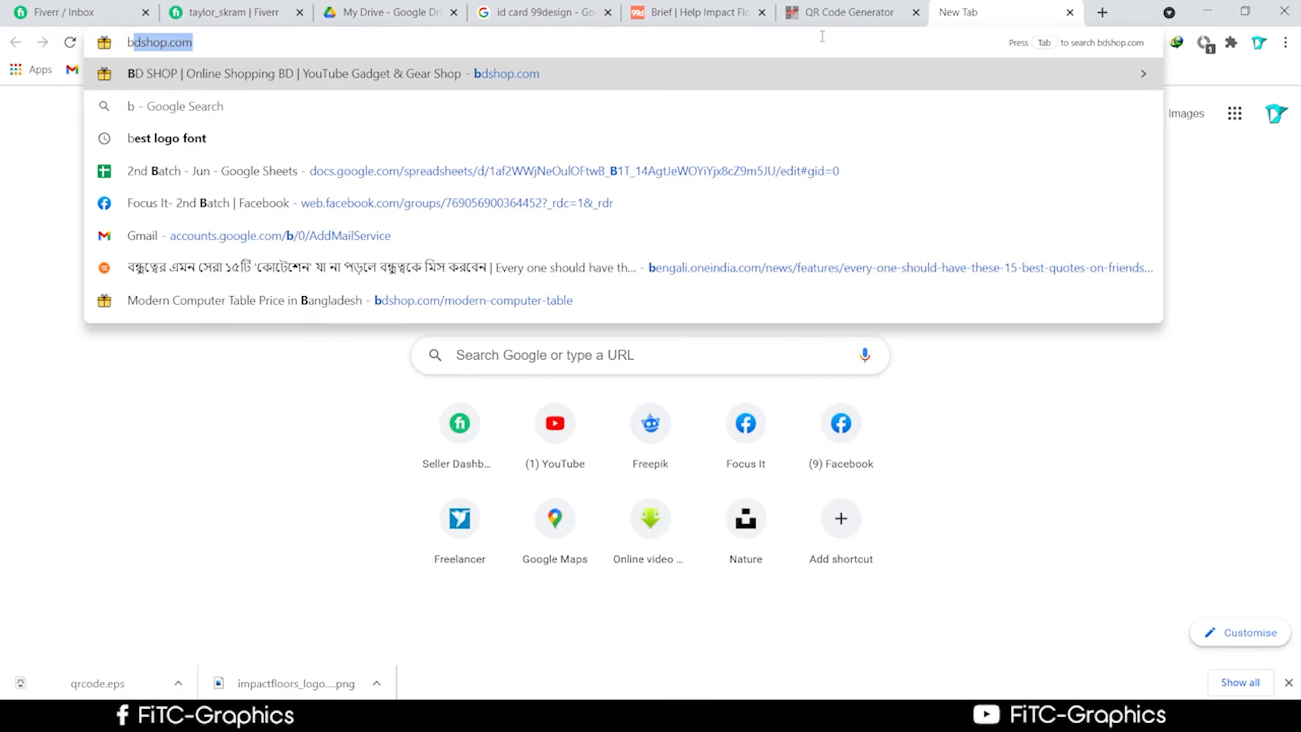
{"action": "type", "text": "er"}
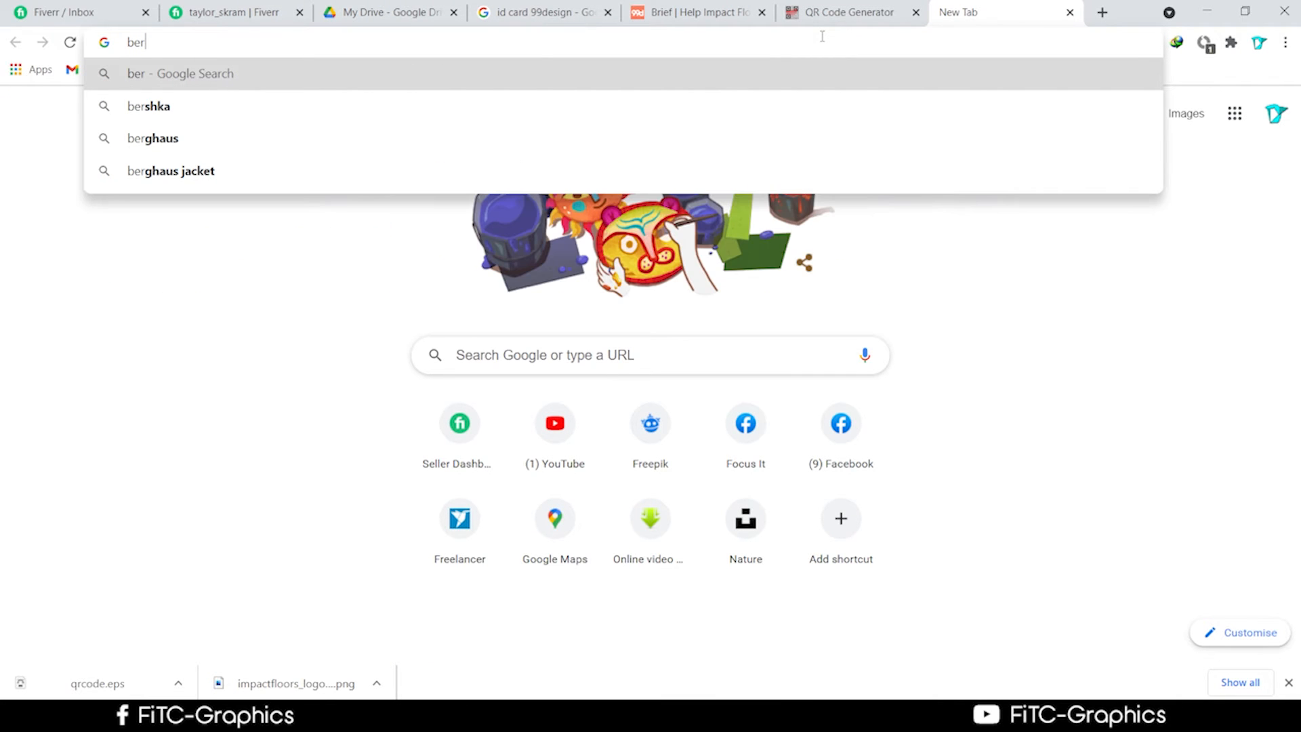
{"action": "type", "text": " code"}
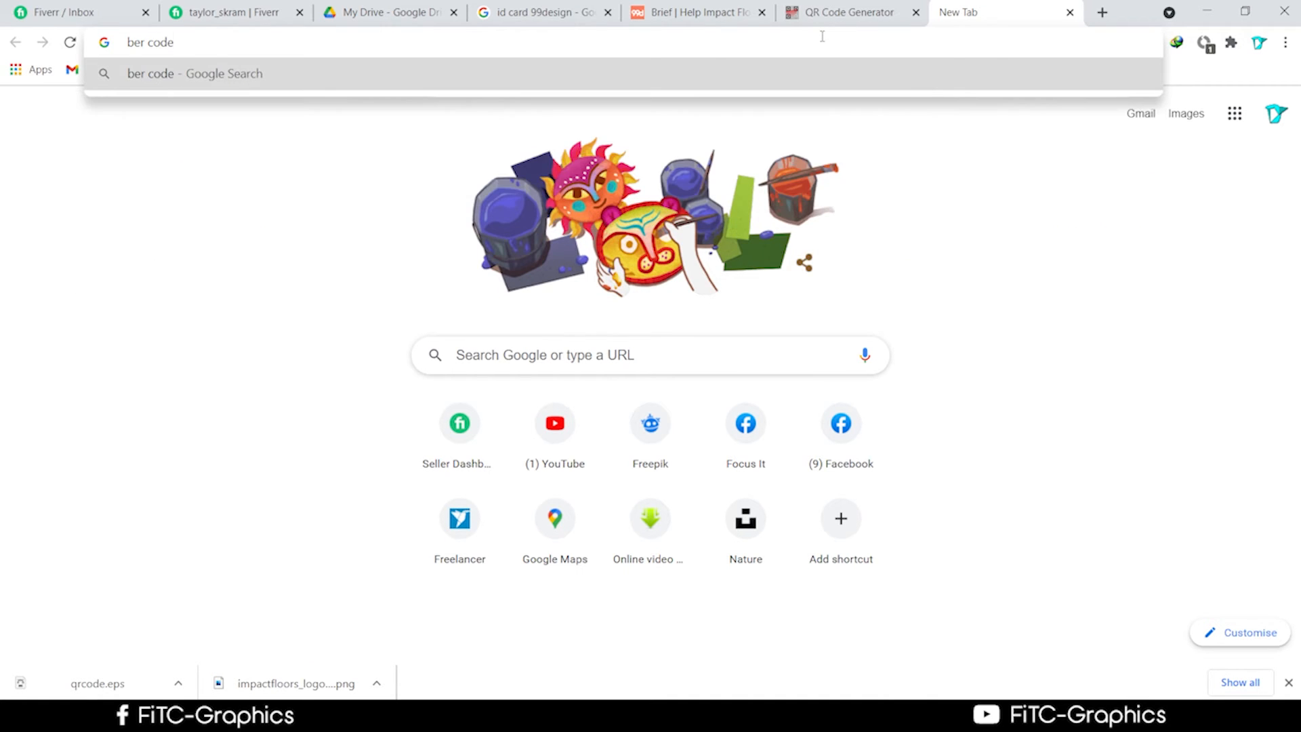
{"action": "type", "text": " gene"}
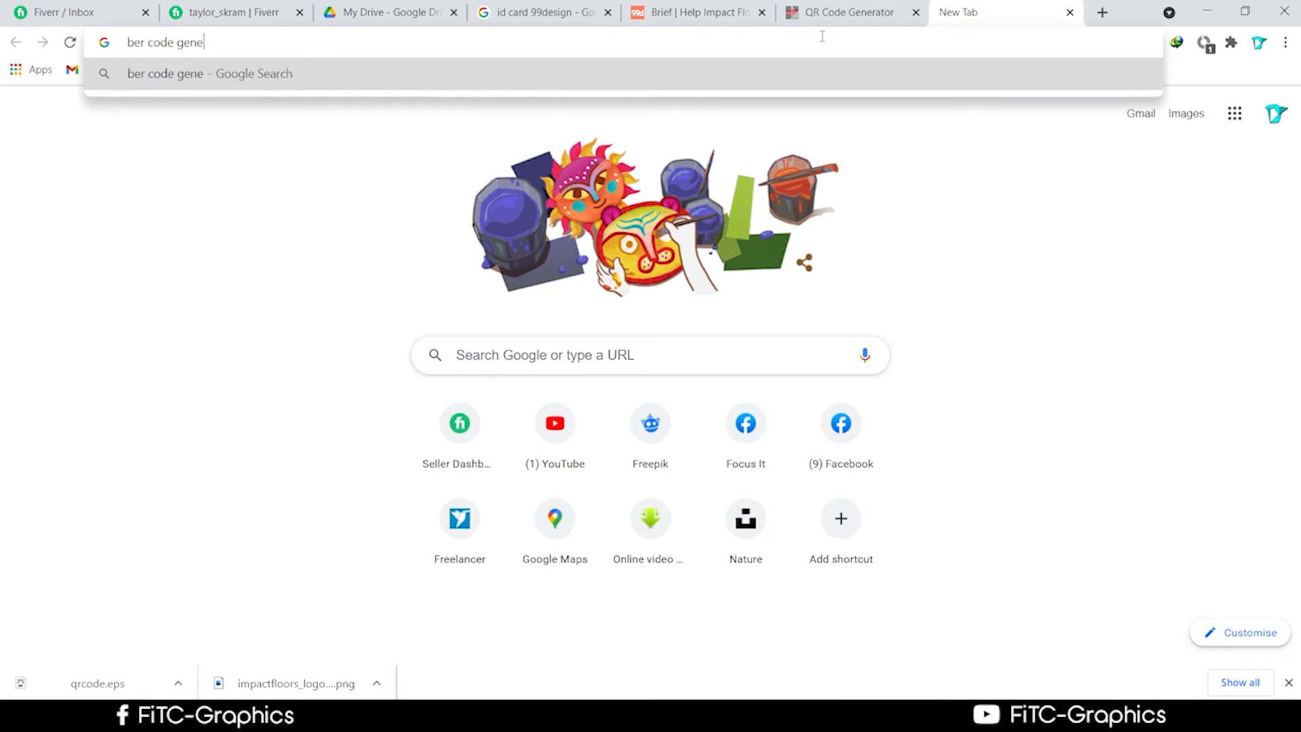
{"action": "type", "text": "rator"}
{"action": "key", "text": "Return"}
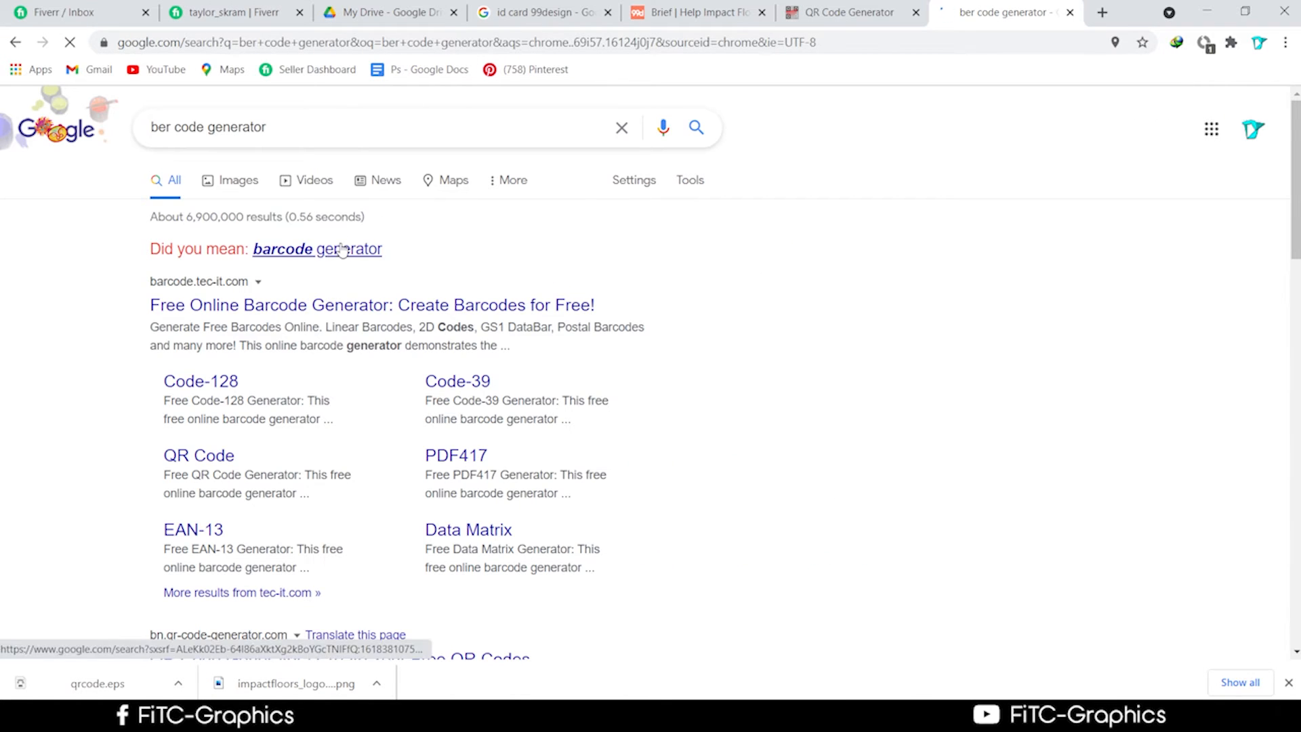
Accept the 'barcode generator' correction, open barcode-generator.org and check its code type list, keeping QR Code.
{"action": "left_click", "coordinate": [342, 251]}
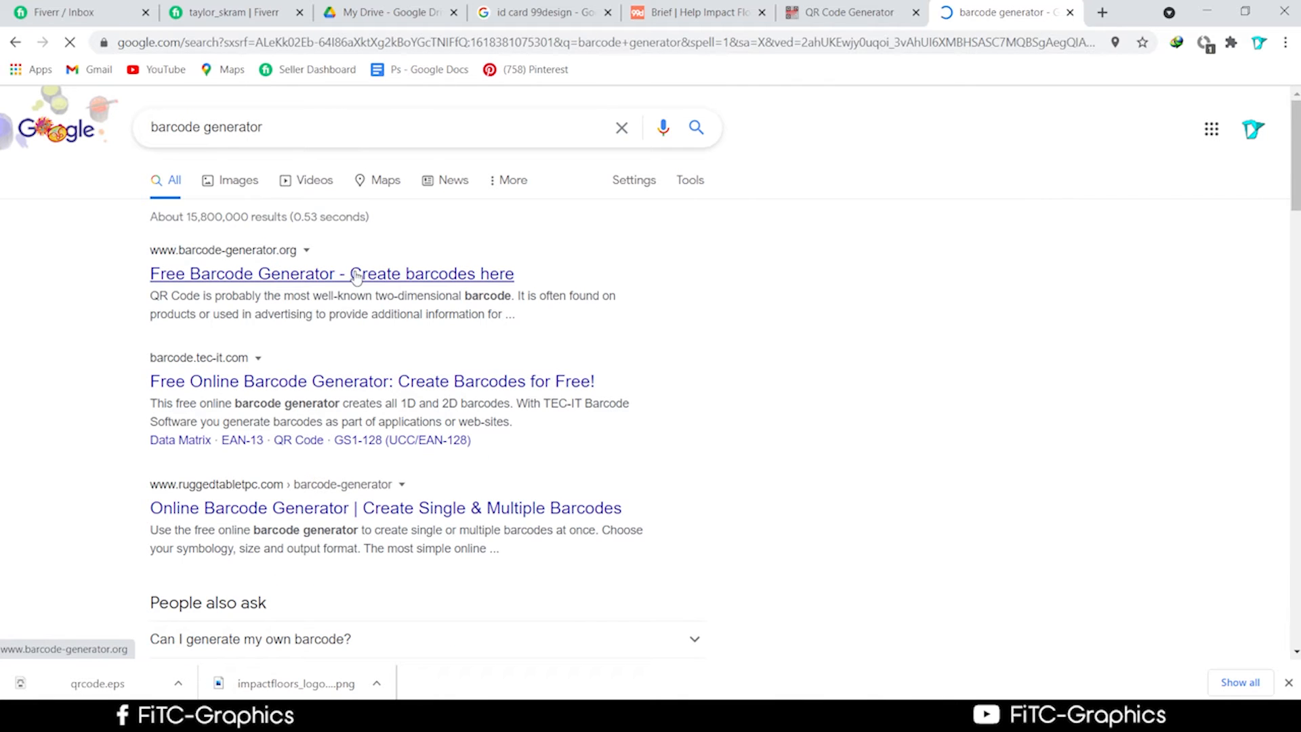
{"action": "left_click", "coordinate": [356, 275]}
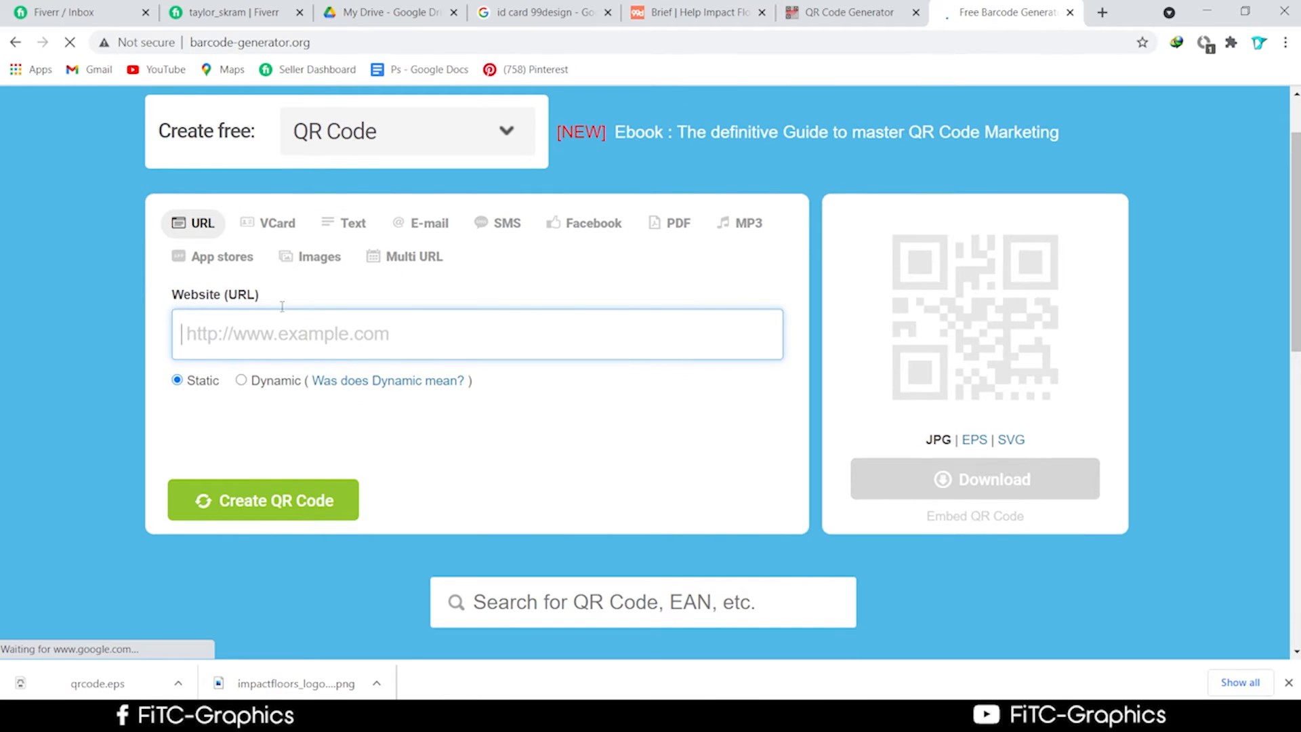
{"action": "left_click", "coordinate": [374, 131]}
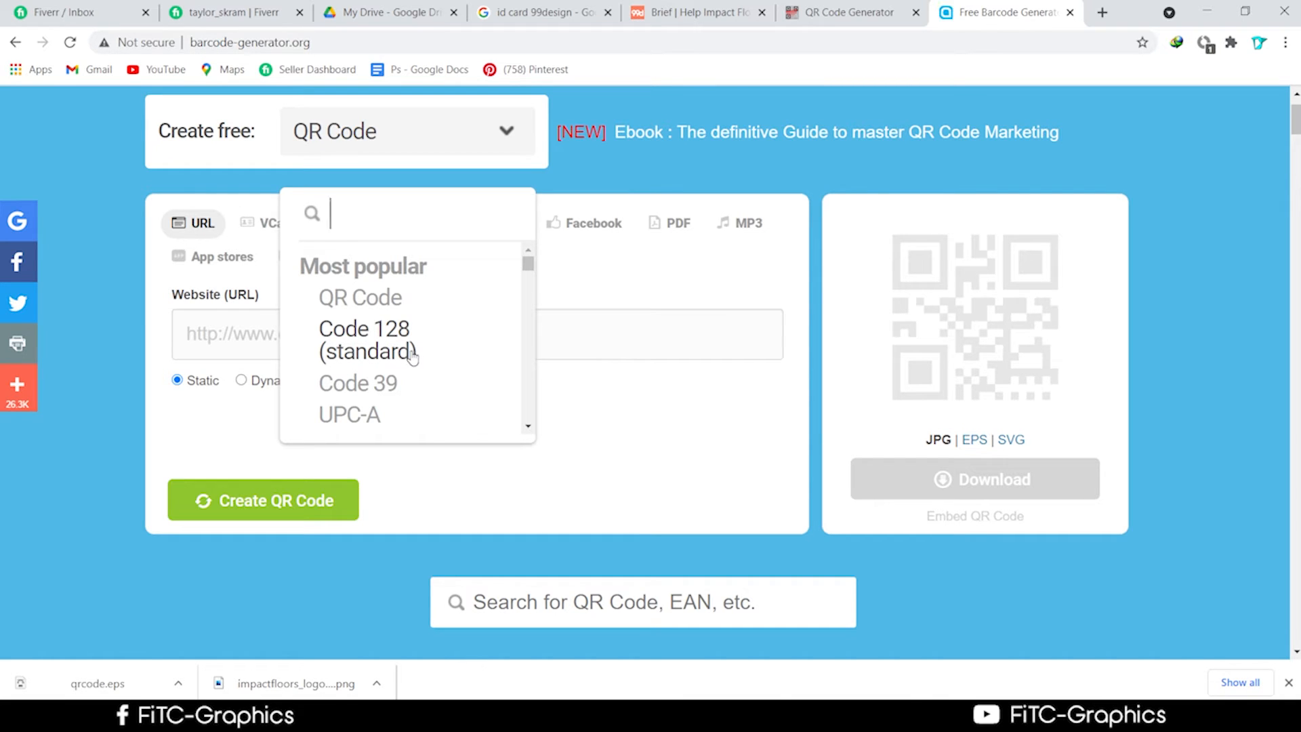
{"action": "left_click", "coordinate": [758, 465]}
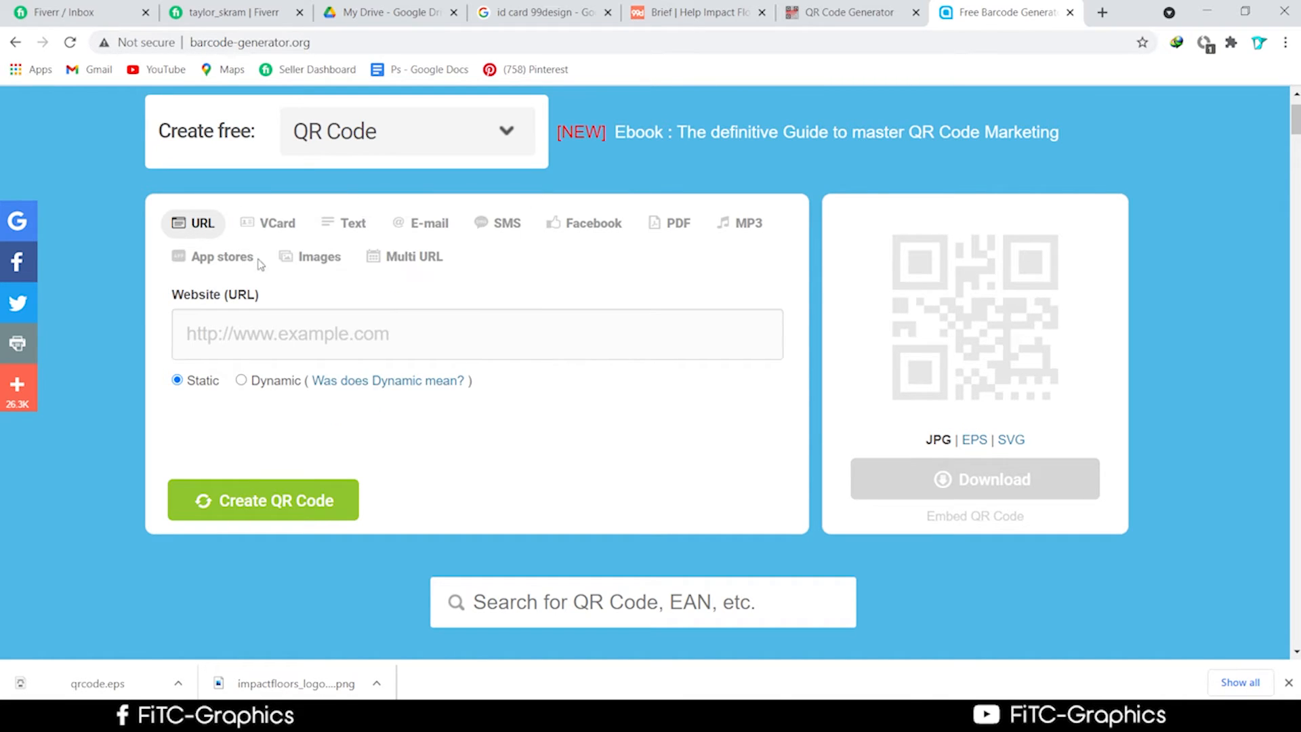
Try the vCard, MP3, Images and Multi URL QR options, then return to the search results.
{"action": "left_click", "coordinate": [288, 236]}
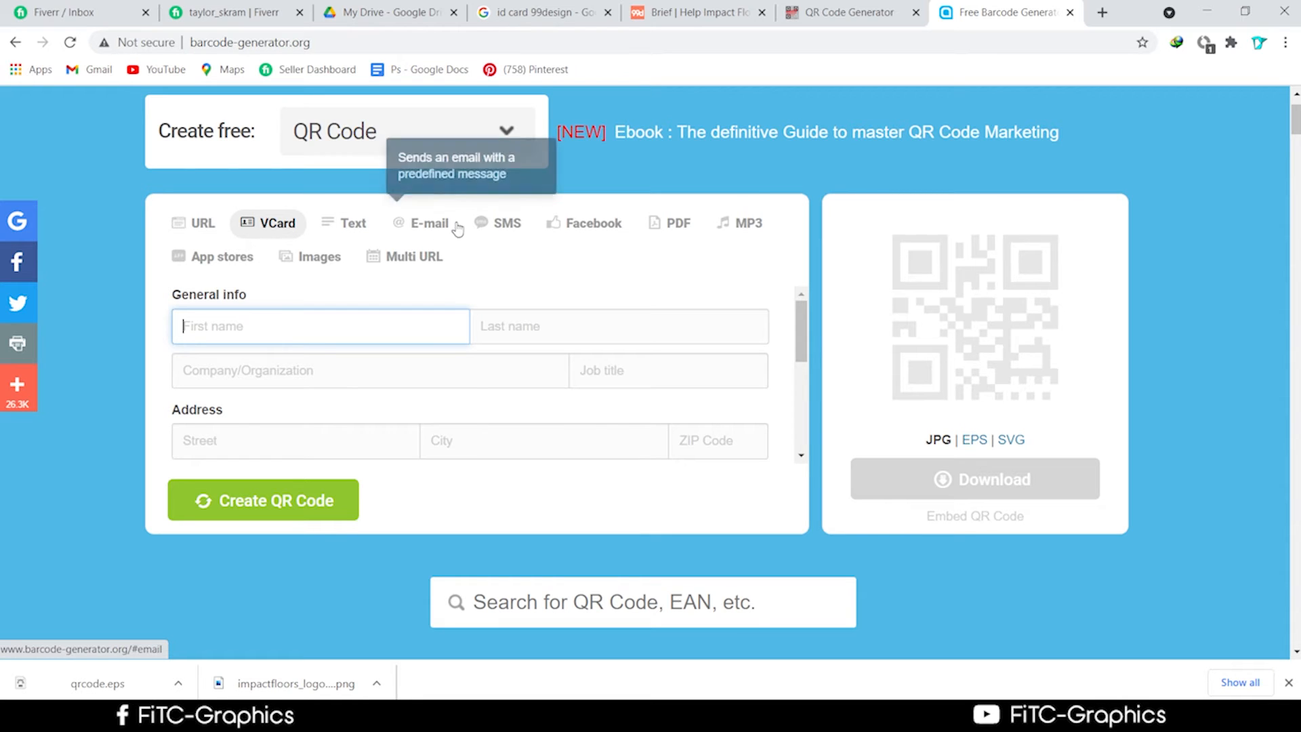
{"action": "left_click", "coordinate": [722, 238]}
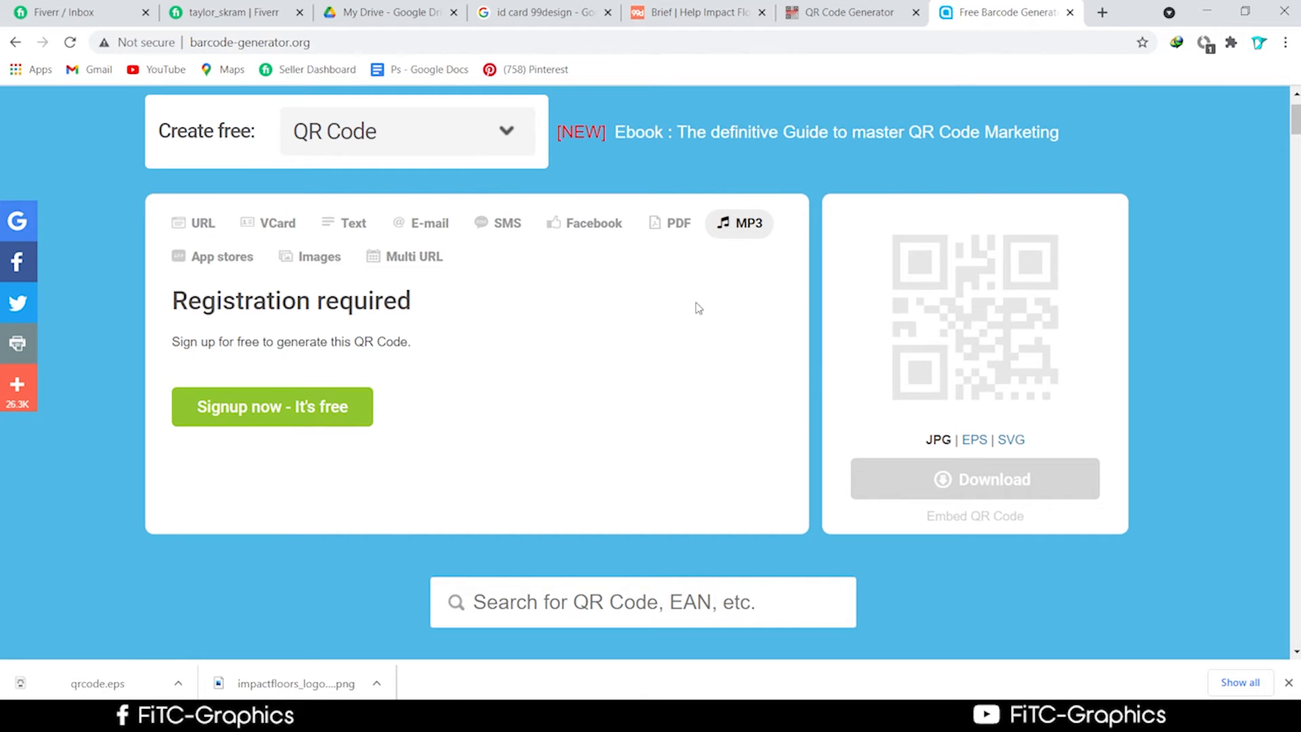
{"action": "left_click", "coordinate": [277, 230]}
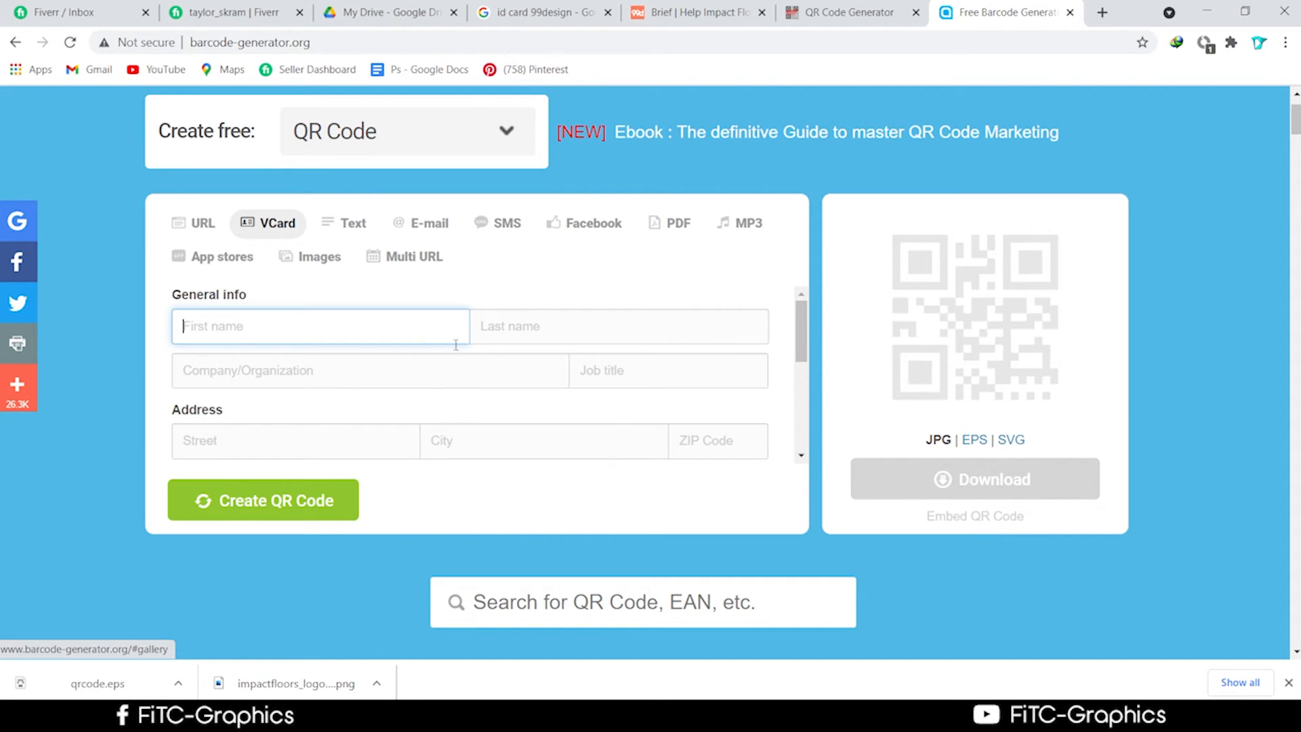
{"action": "left_click", "coordinate": [322, 267]}
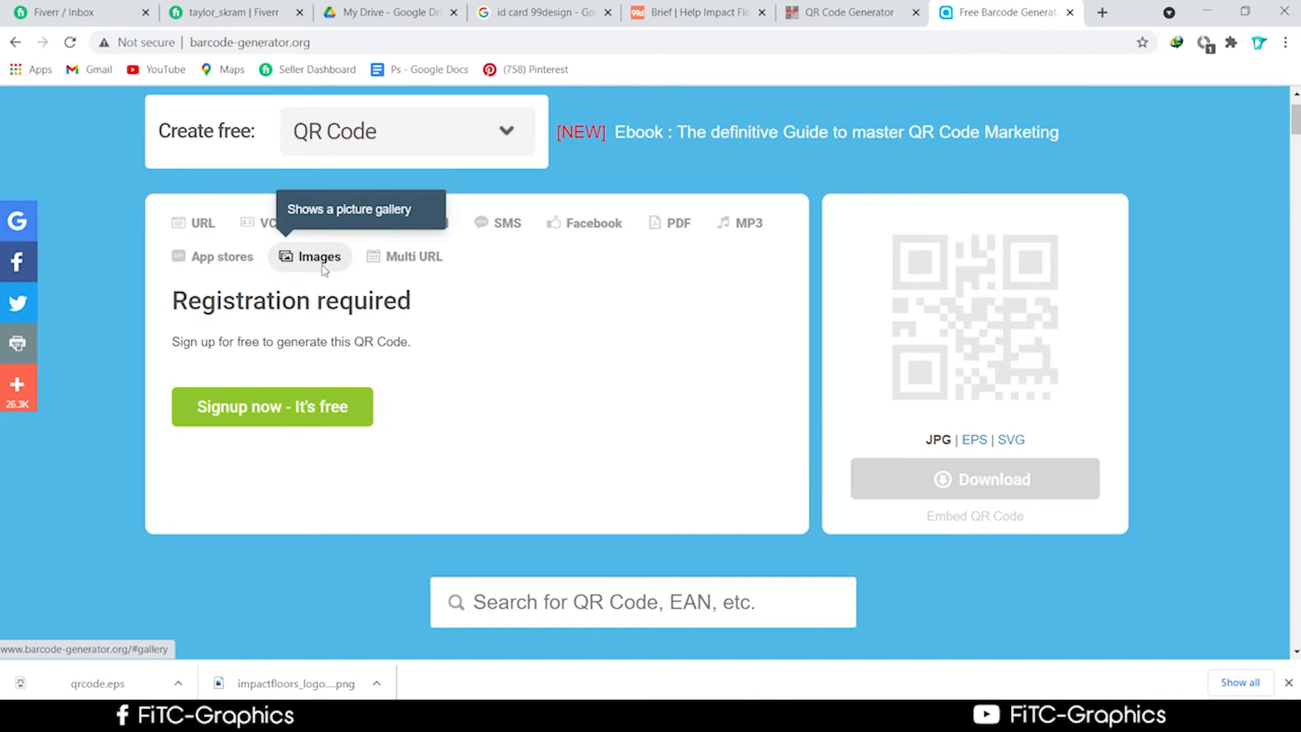
{"action": "left_click", "coordinate": [415, 268]}
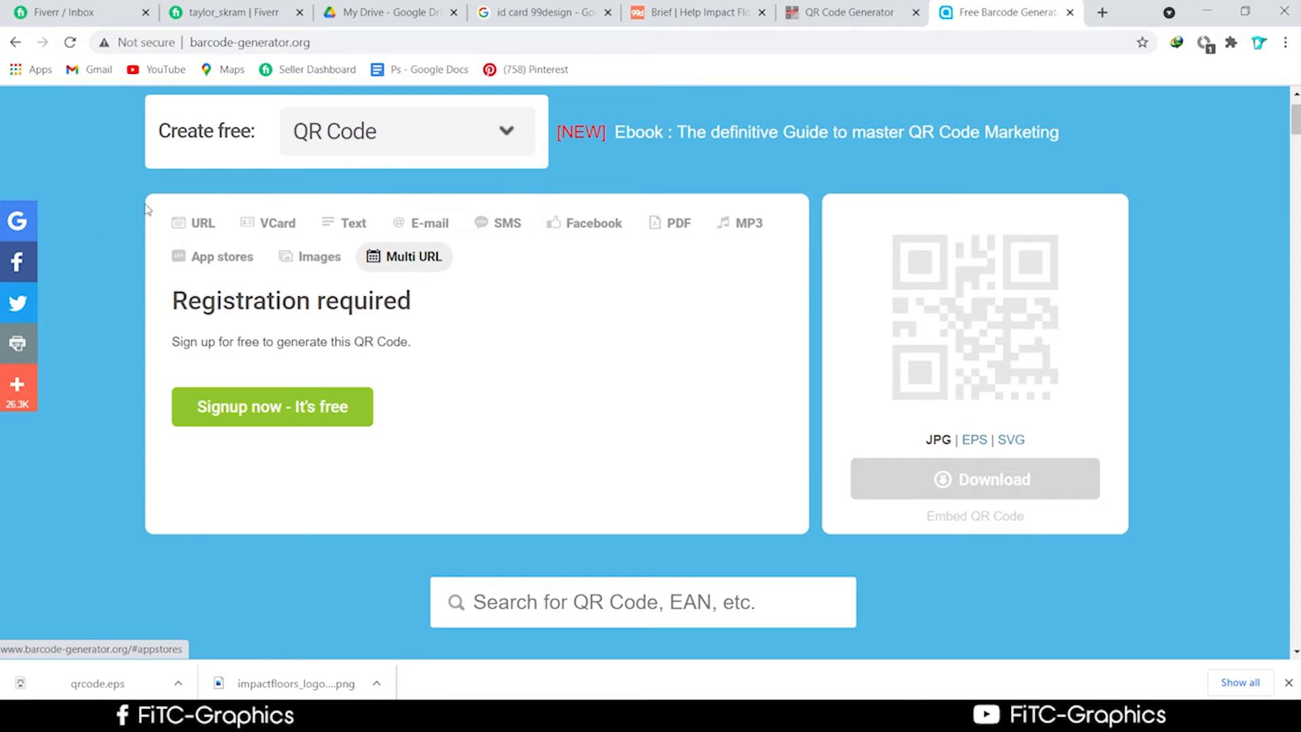
{"action": "left_click", "coordinate": [197, 224]}
{"action": "scroll", "coordinate": [334, 390], "scroll_direction": "down", "scroll_amount": 3}
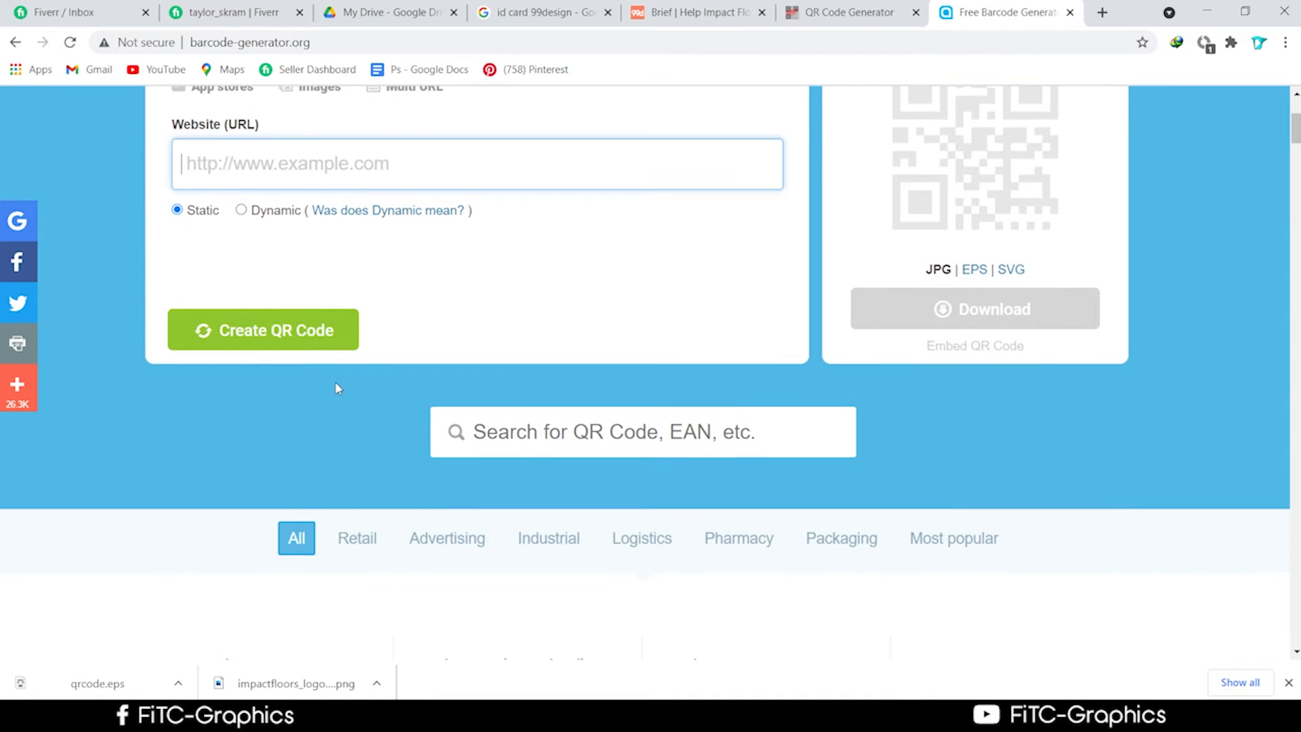
{"action": "scroll", "coordinate": [328, 381], "scroll_direction": "up", "scroll_amount": 4}
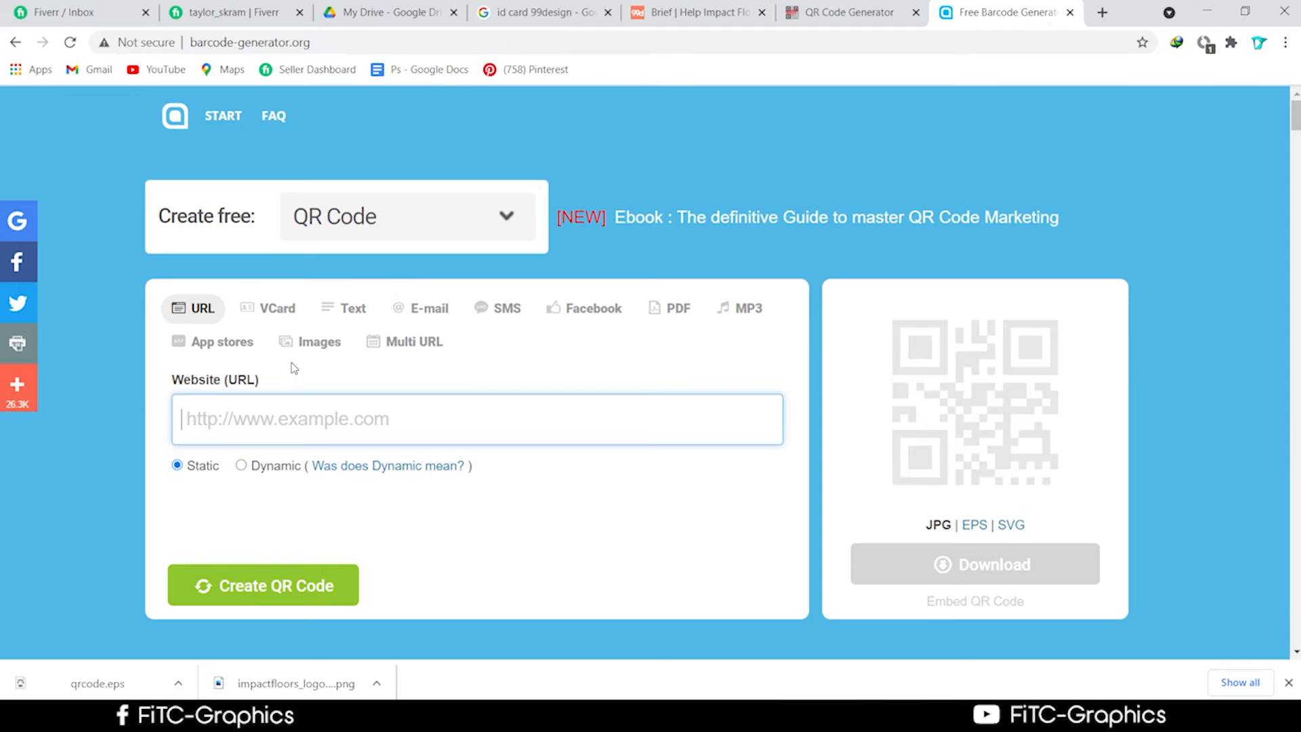
{"action": "left_click", "coordinate": [15, 42]}
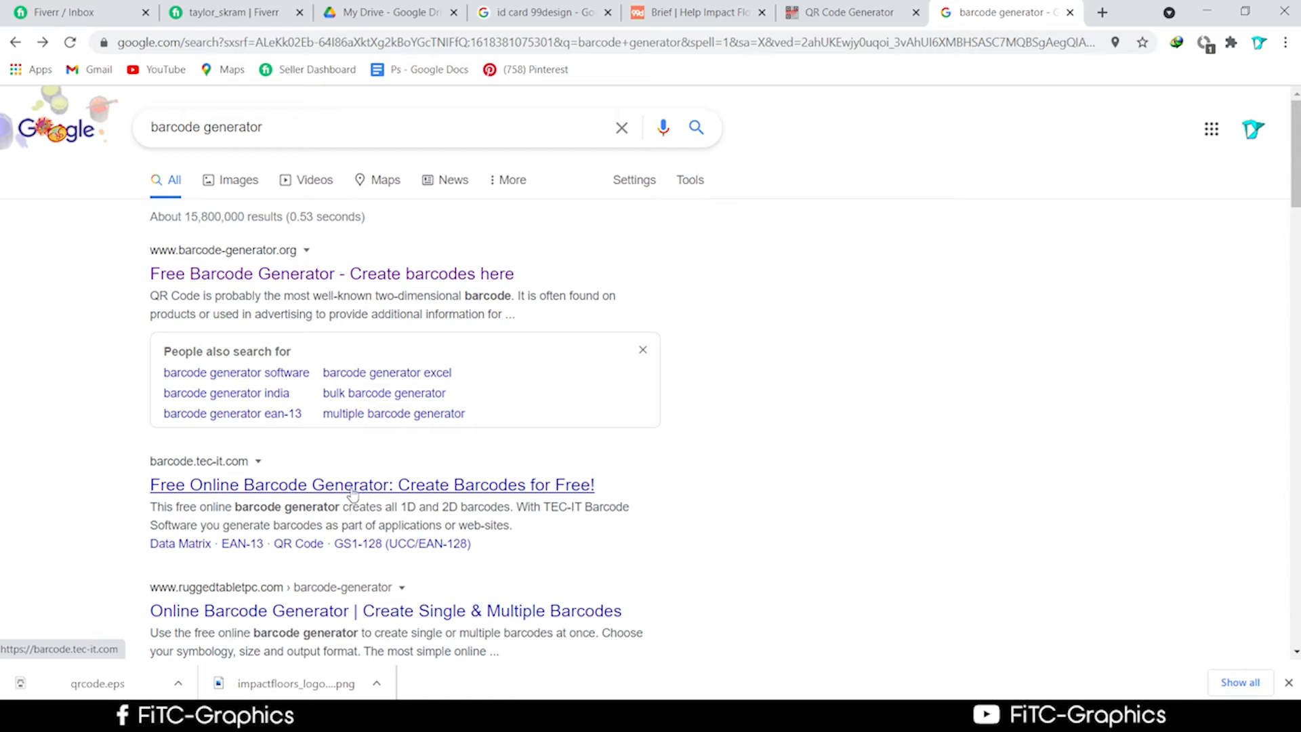
Open the TEC-IT barcode generator and select 1234 in the Code-128 sample data ABC-abc-1234.
{"action": "left_click", "coordinate": [351, 486]}
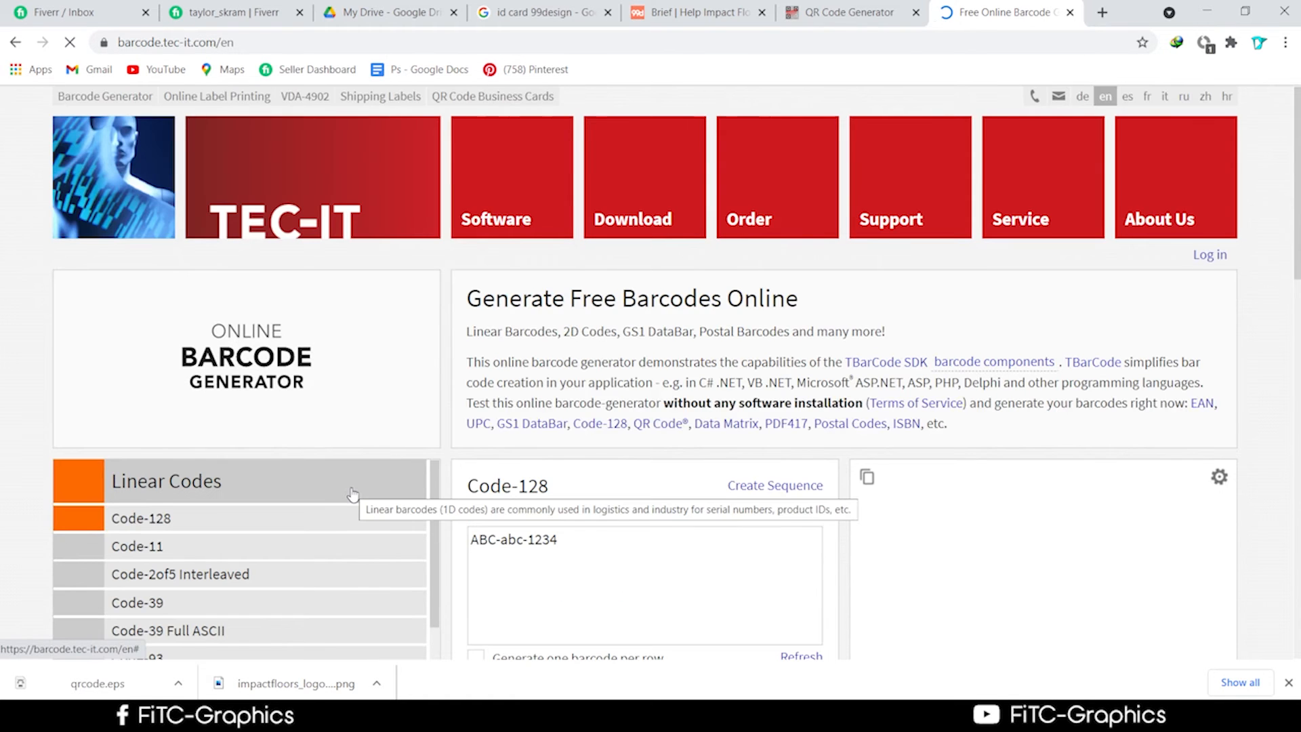
{"action": "scroll", "coordinate": [357, 517], "scroll_direction": "down", "scroll_amount": 3}
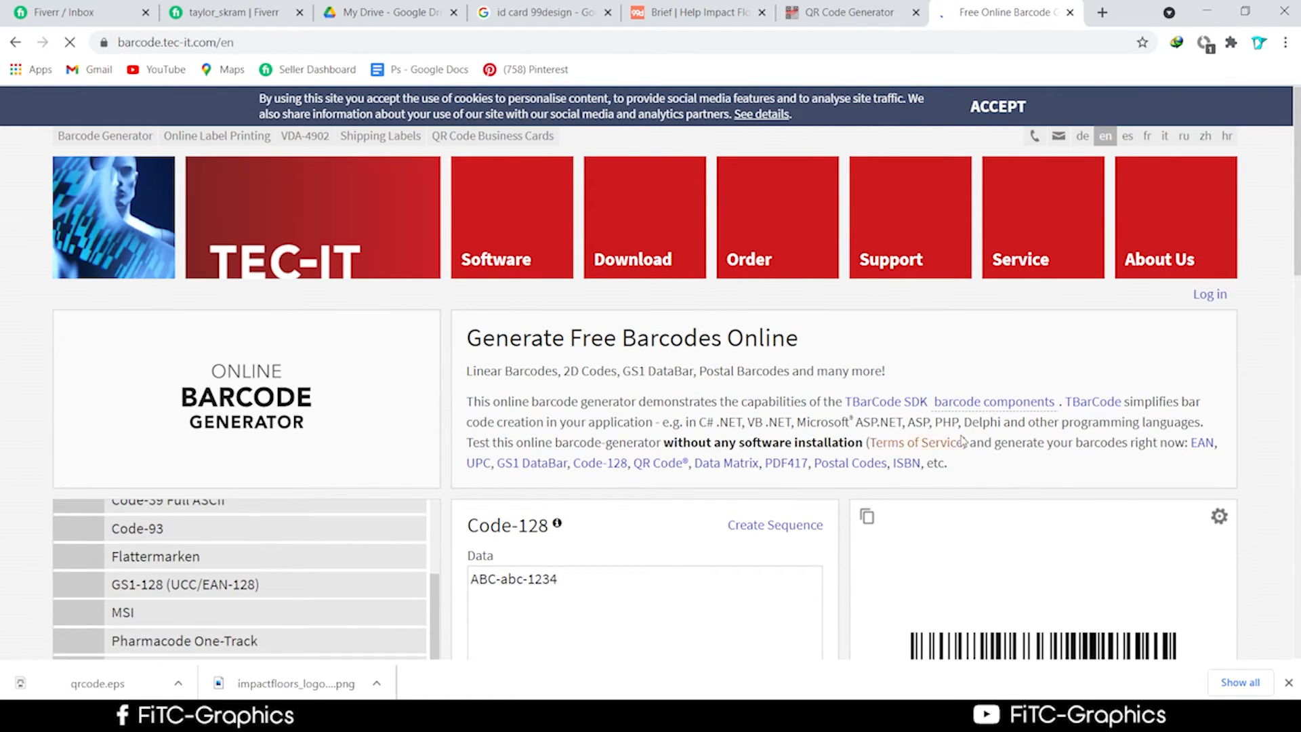
{"action": "scroll", "coordinate": [964, 440], "scroll_direction": "down", "scroll_amount": 3}
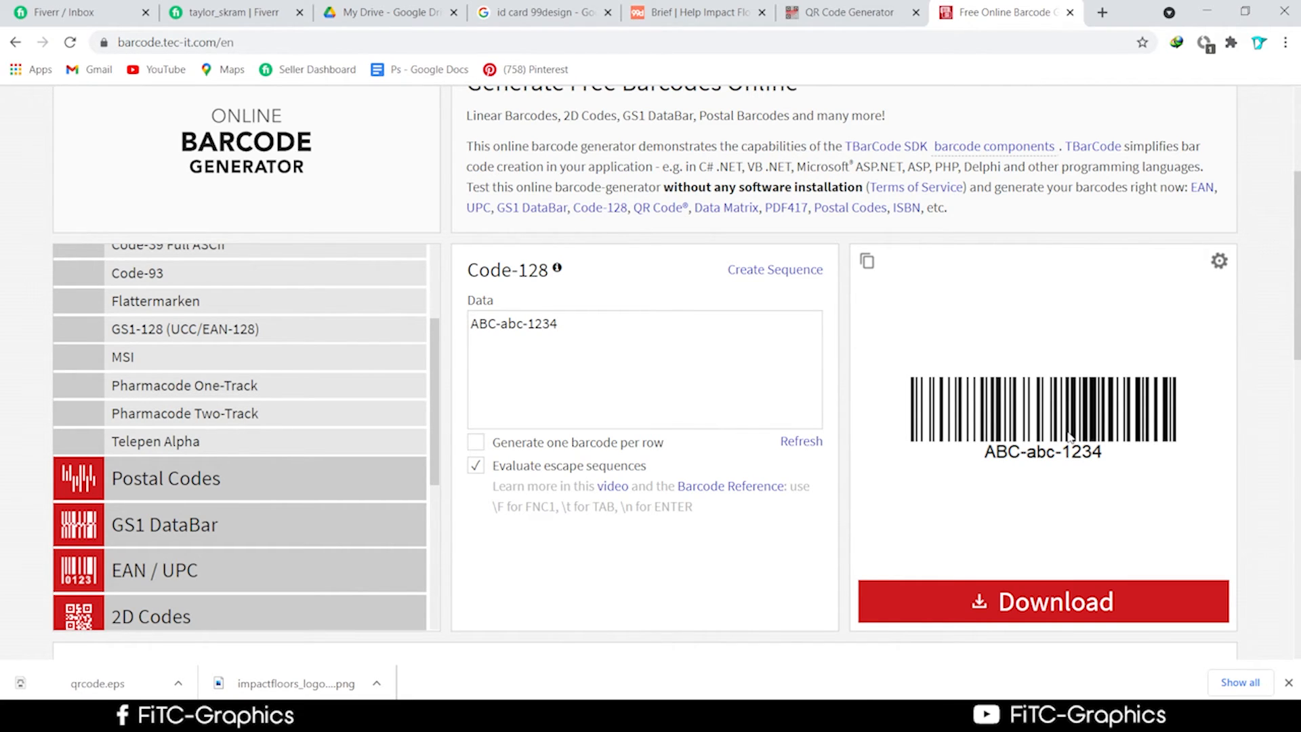
{"action": "left_click", "coordinate": [630, 325]}
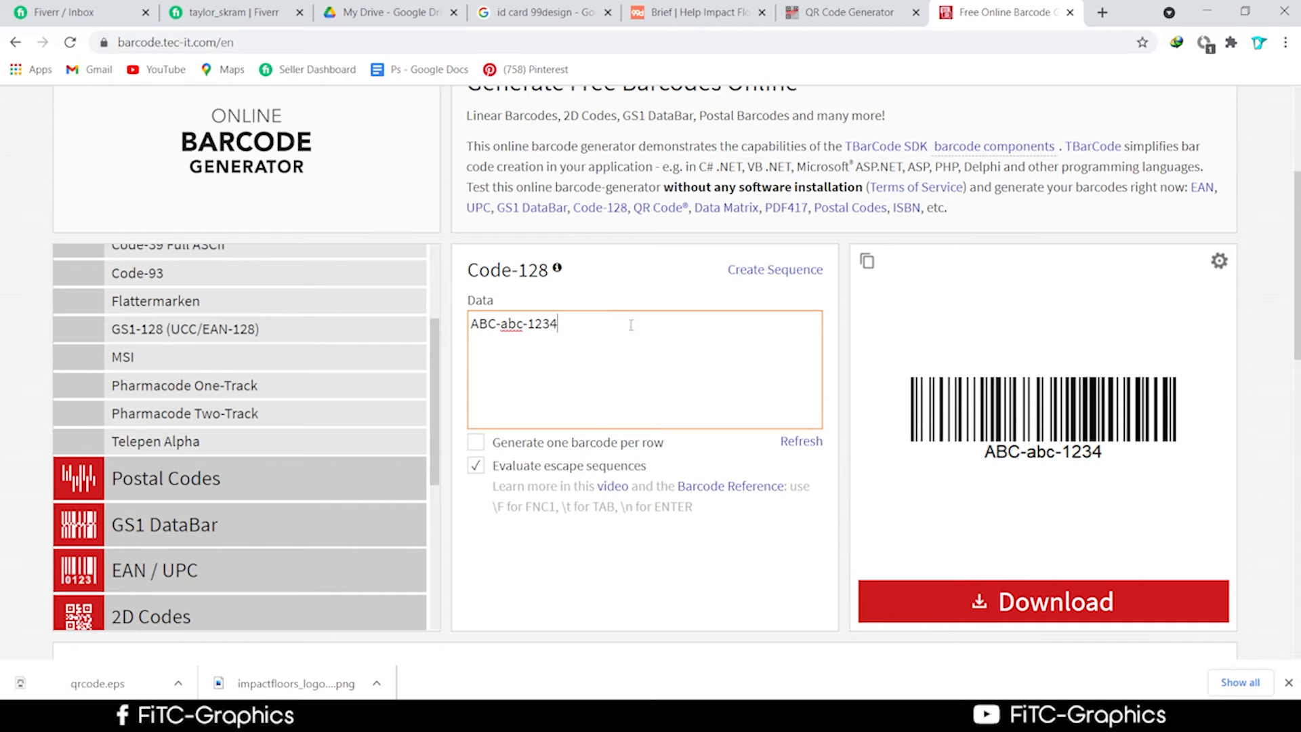
{"action": "scroll", "coordinate": [1009, 589], "scroll_direction": "down", "scroll_amount": 3}
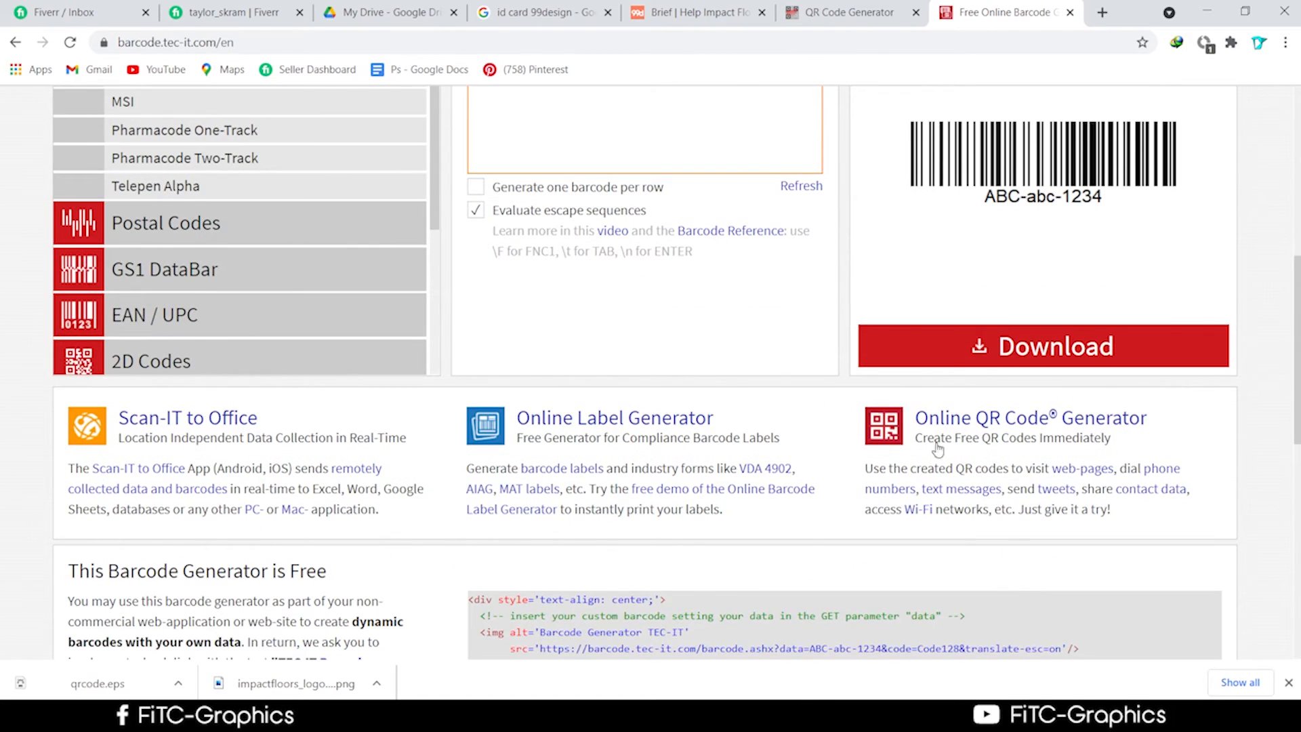
{"action": "scroll", "coordinate": [935, 447], "scroll_direction": "up", "scroll_amount": 2}
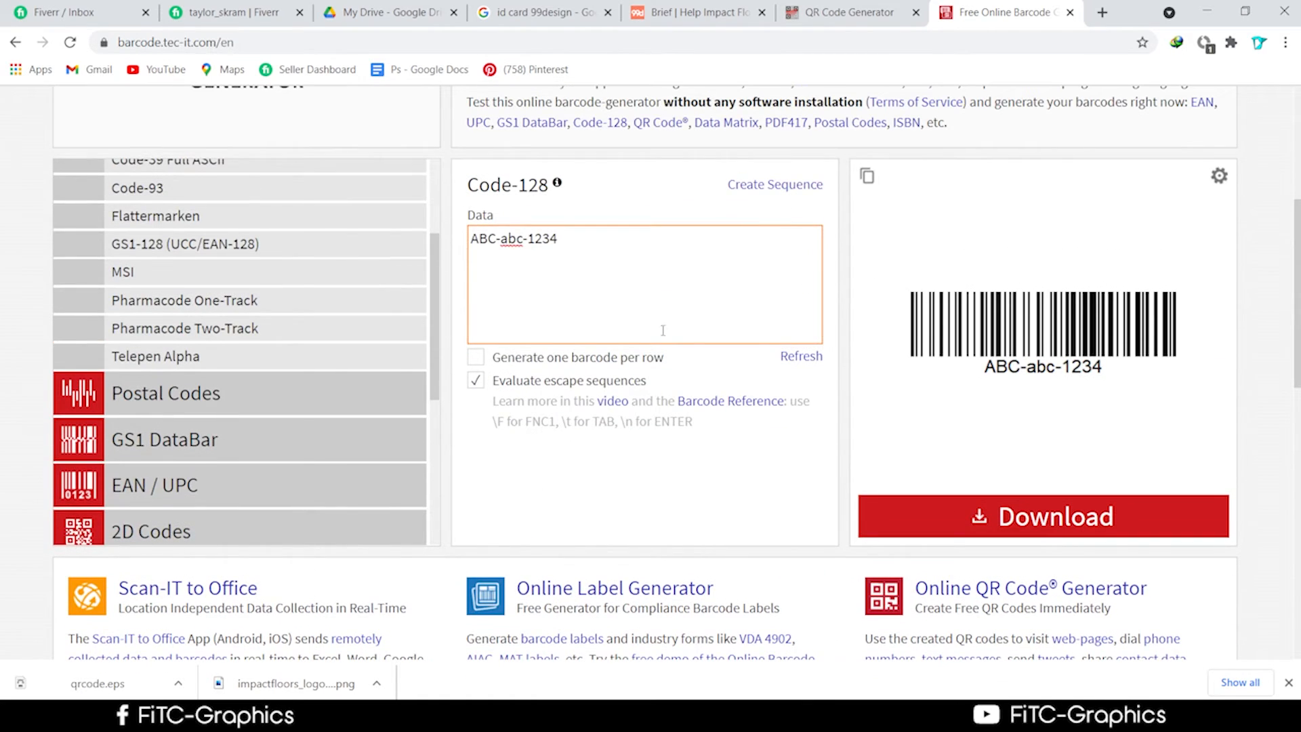
{"action": "double_click", "coordinate": [643, 287]}
{"action": "left_click", "coordinate": [643, 287]}
Switch to the 'Brief | Help Impact Floors' tab and scroll to the top of the brief.
{"action": "left_click", "coordinate": [678, 14]}
{"action": "scroll", "coordinate": [680, 353], "scroll_direction": "up", "scroll_amount": 4}
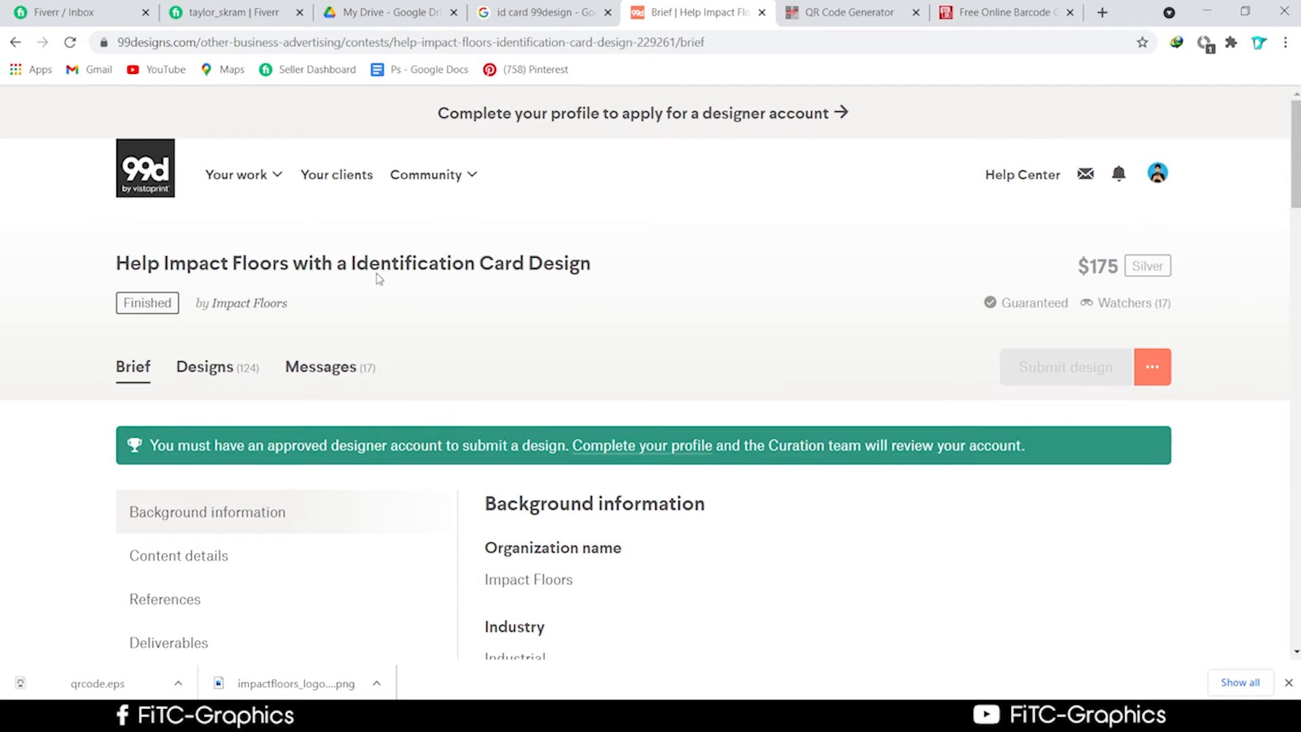
{"action": "mouse_move", "coordinate": [1157, 175]}
Review the Drive course outline PDF, moving the Illustrator window aside to uncover it.
{"action": "left_click", "coordinate": [386, 12]}
{"action": "scroll", "coordinate": [555, 421], "scroll_direction": "up", "scroll_amount": 3}
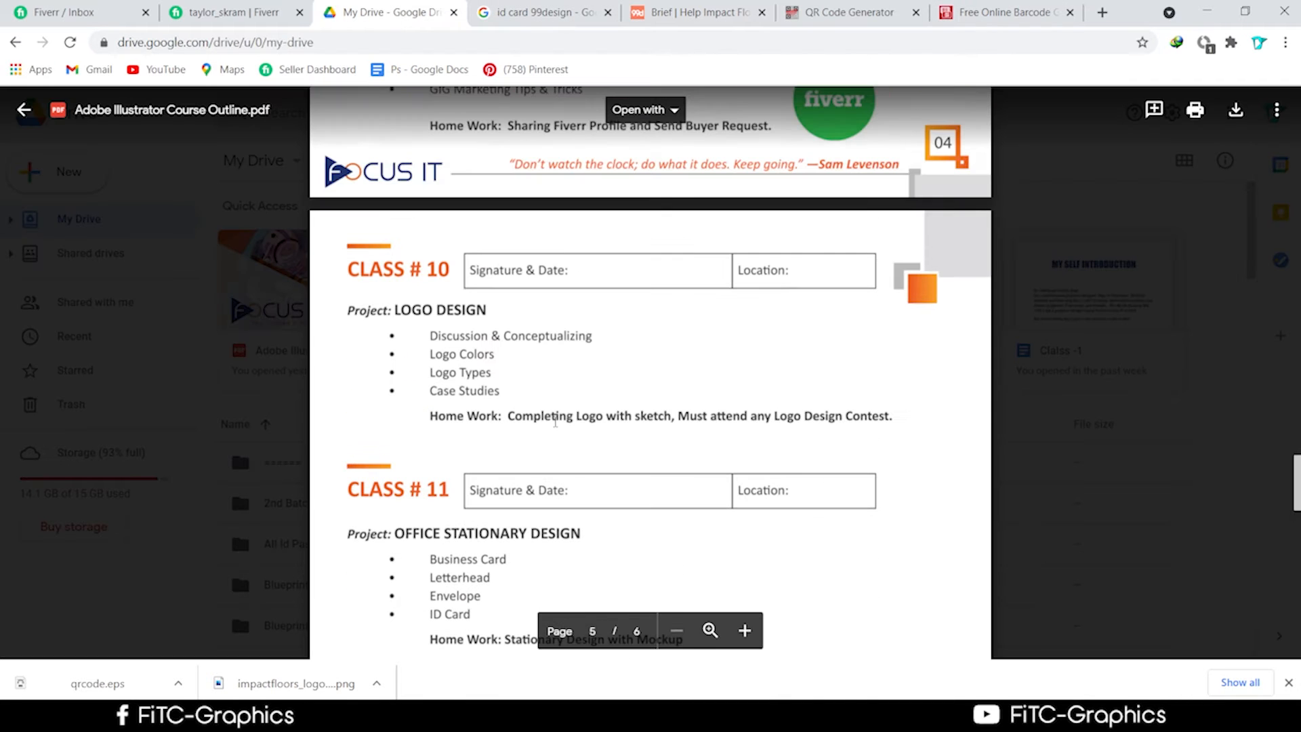
{"action": "scroll", "coordinate": [555, 421], "scroll_direction": "down", "scroll_amount": 4}
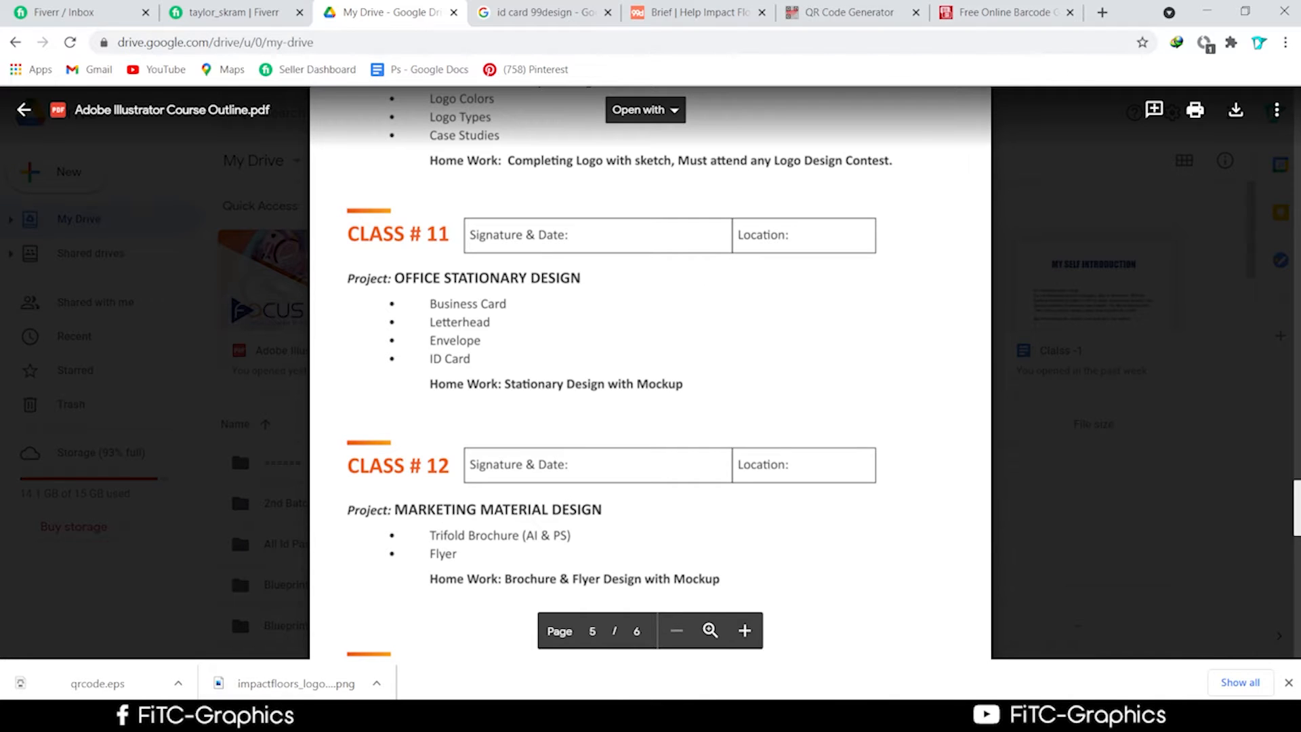
{"action": "key", "text": "alt+Tab"}
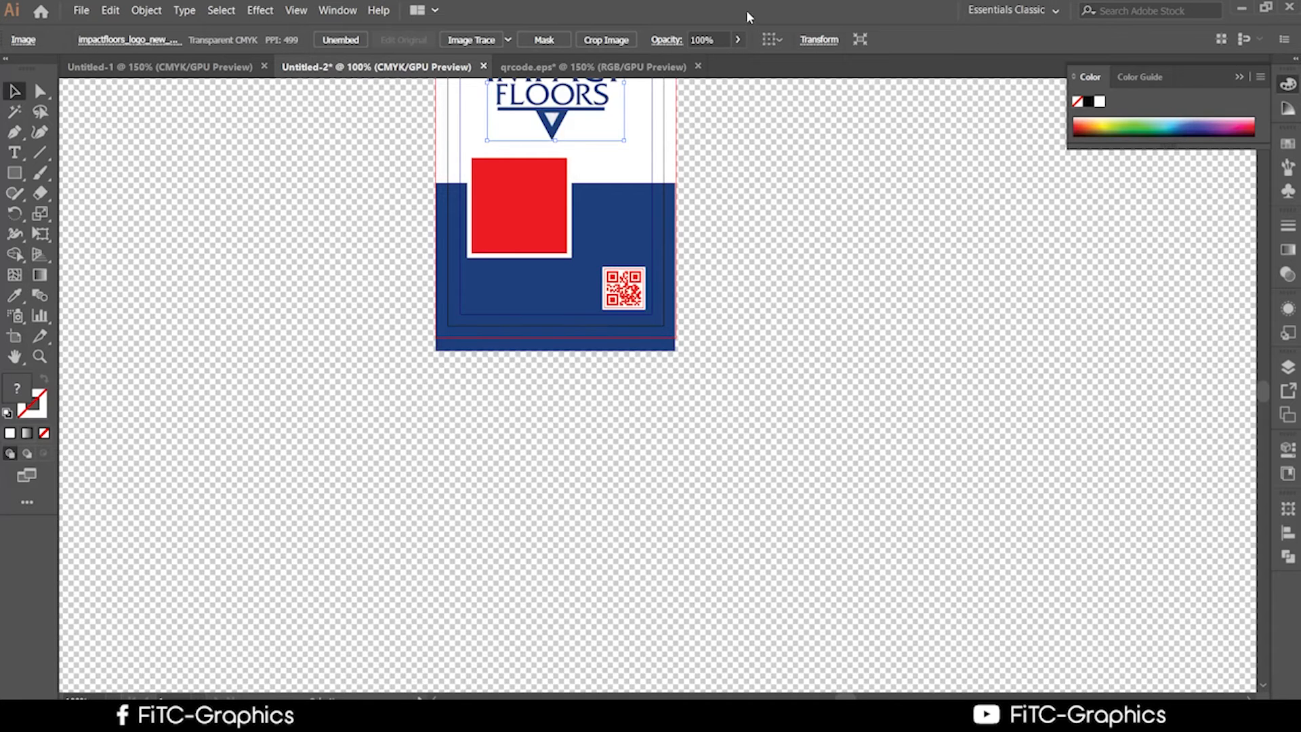
{"action": "left_click_drag", "start_coordinate": [748, 17], "coordinate": [738, 485]}
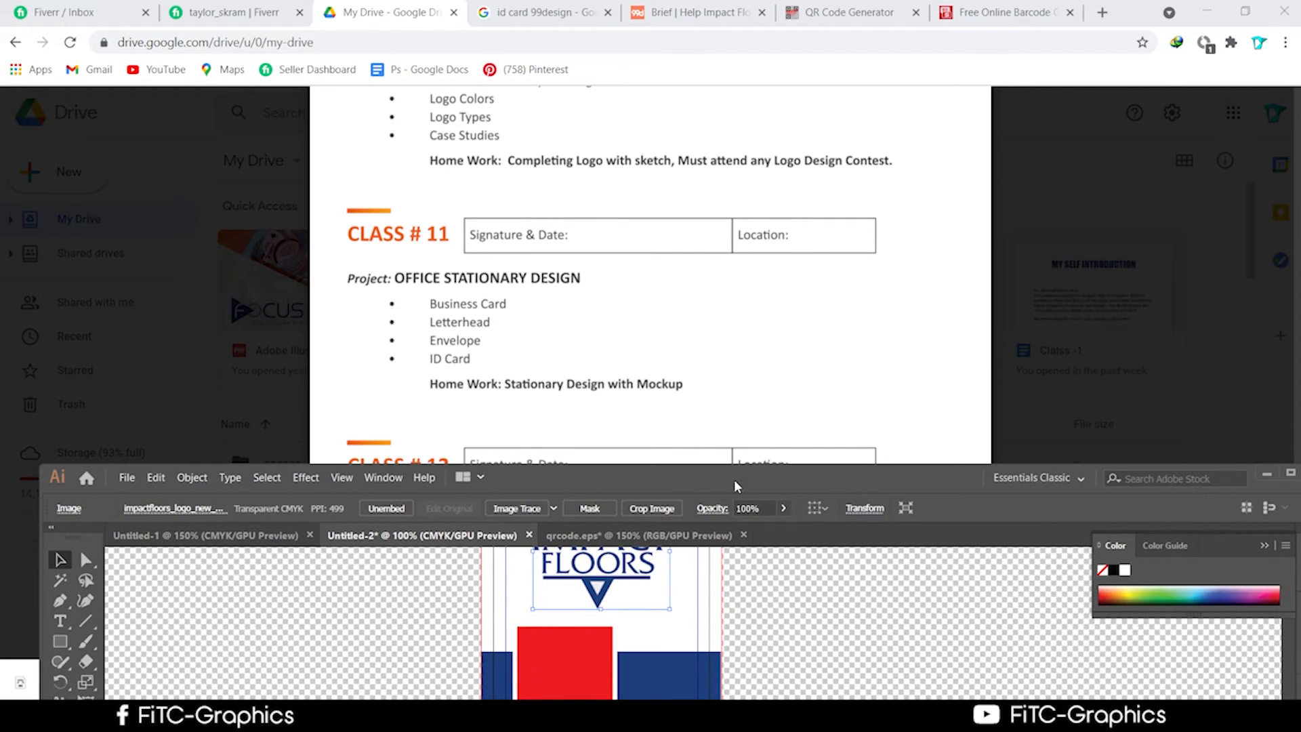
{"action": "left_click", "coordinate": [539, 381]}
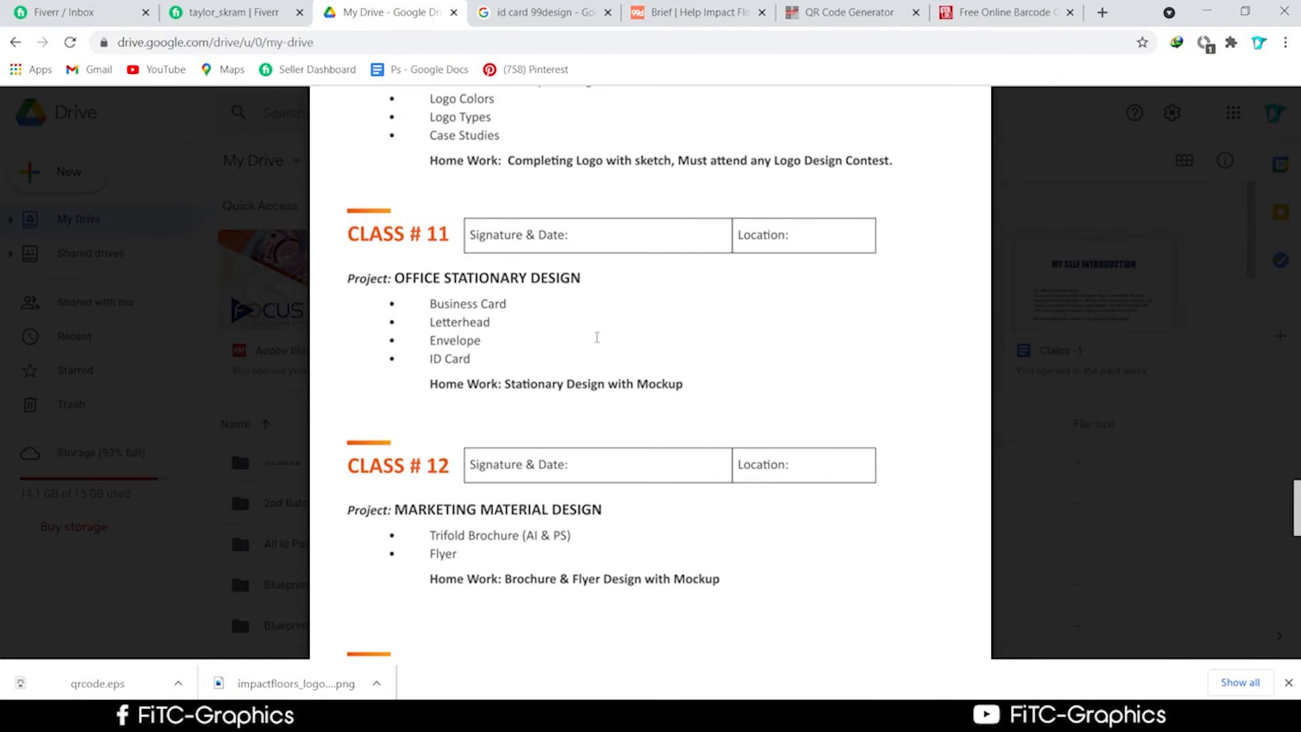
{"action": "scroll", "coordinate": [596, 341], "scroll_direction": "down", "scroll_amount": 1}
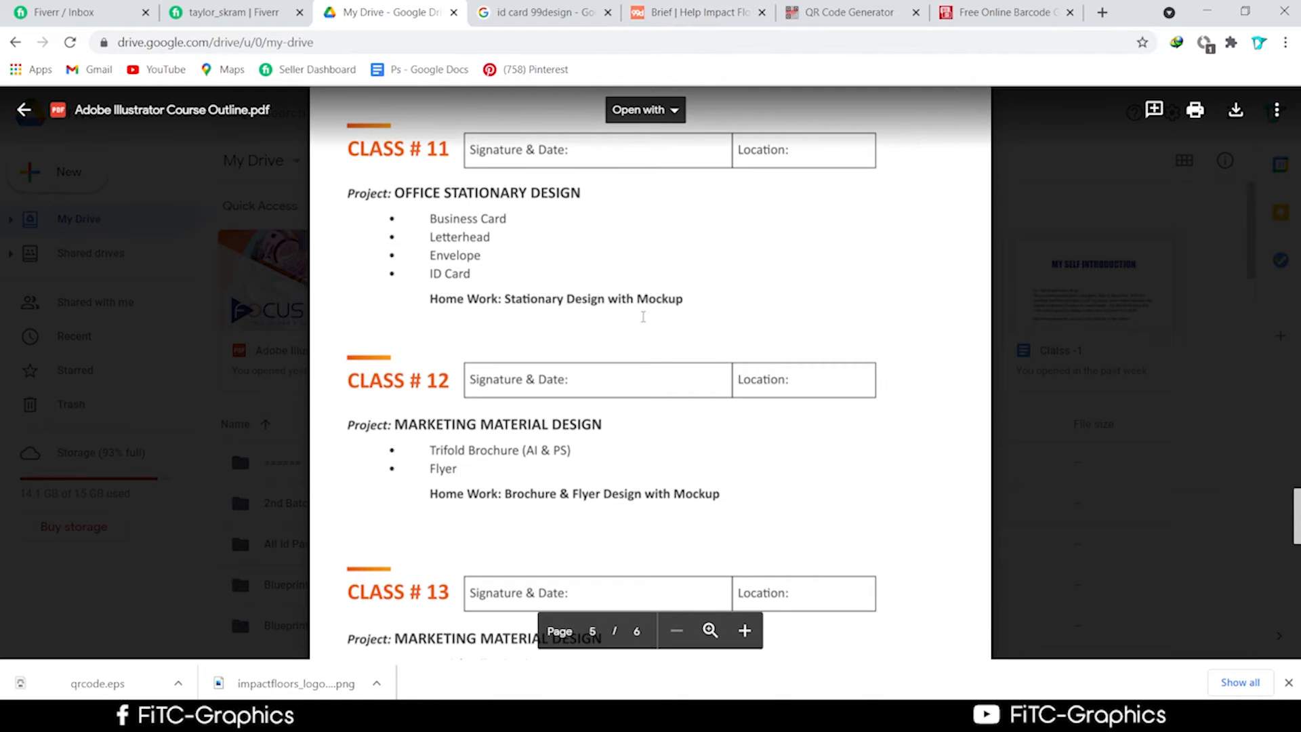
Glance over the QR and barcode generator pages, then return to Illustrator maximized full screen.
{"action": "left_click", "coordinate": [850, 12]}
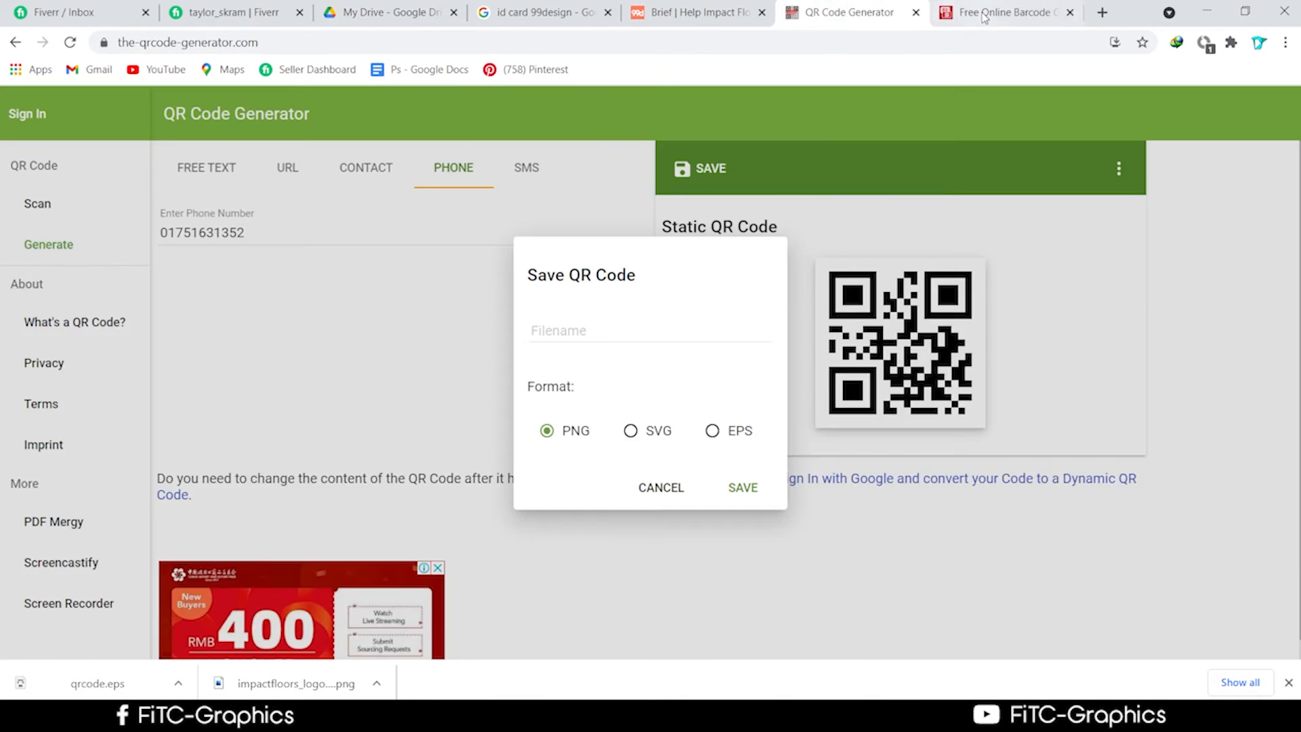
{"action": "left_click", "coordinate": [984, 15]}
{"action": "left_click", "coordinate": [842, 17]}
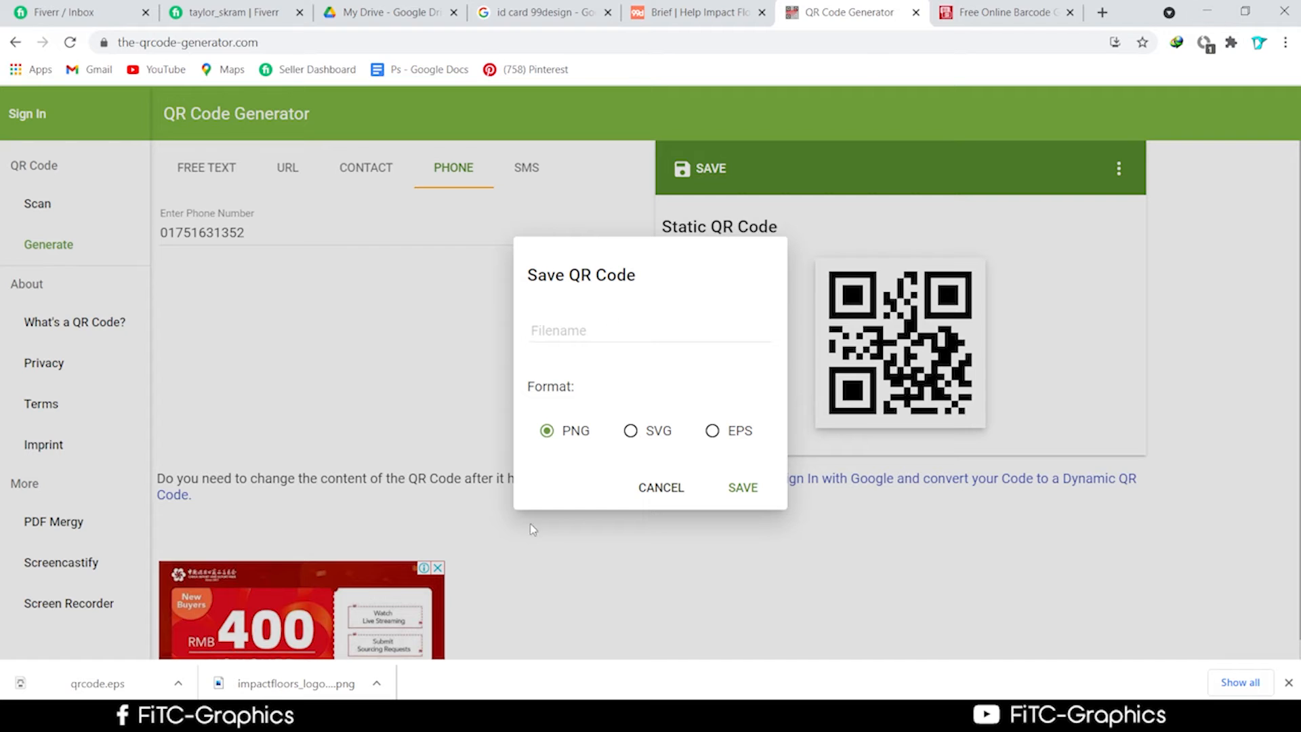
{"action": "key", "text": "alt+Tab"}
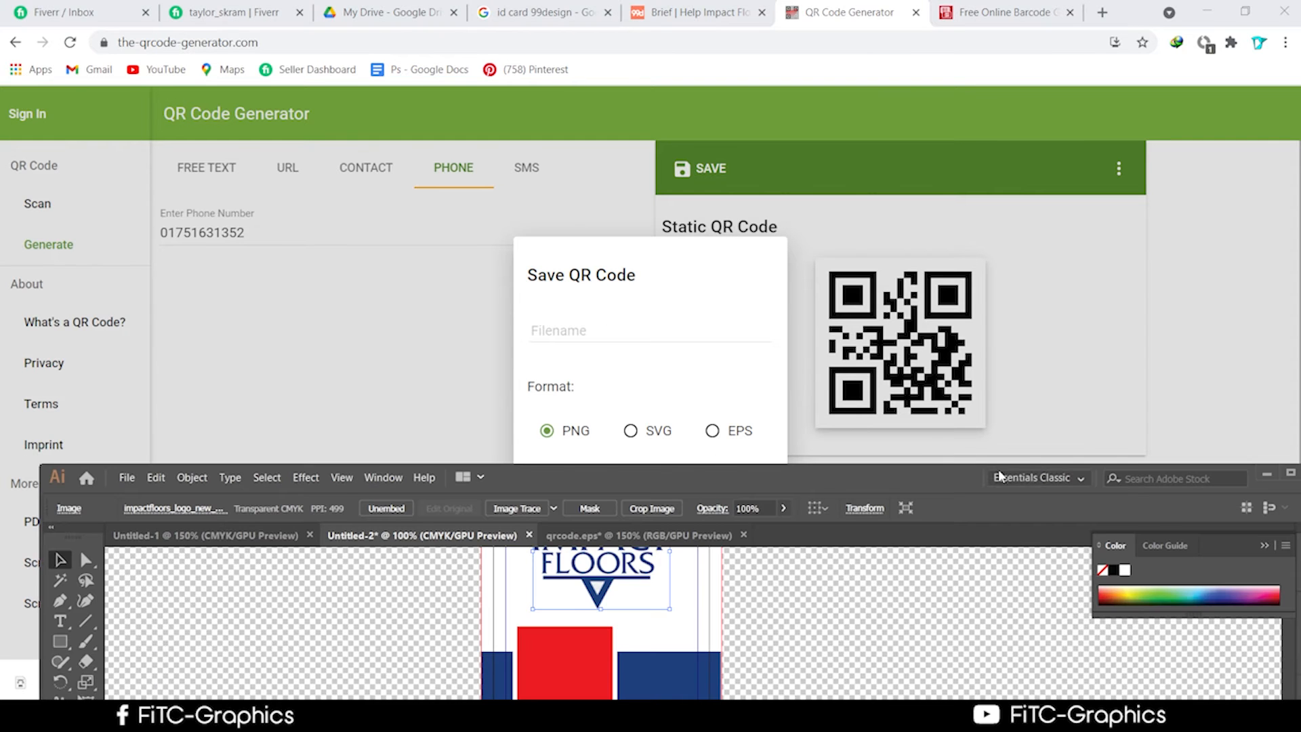
{"action": "left_click_drag", "start_coordinate": [949, 469], "coordinate": [954, 0]}
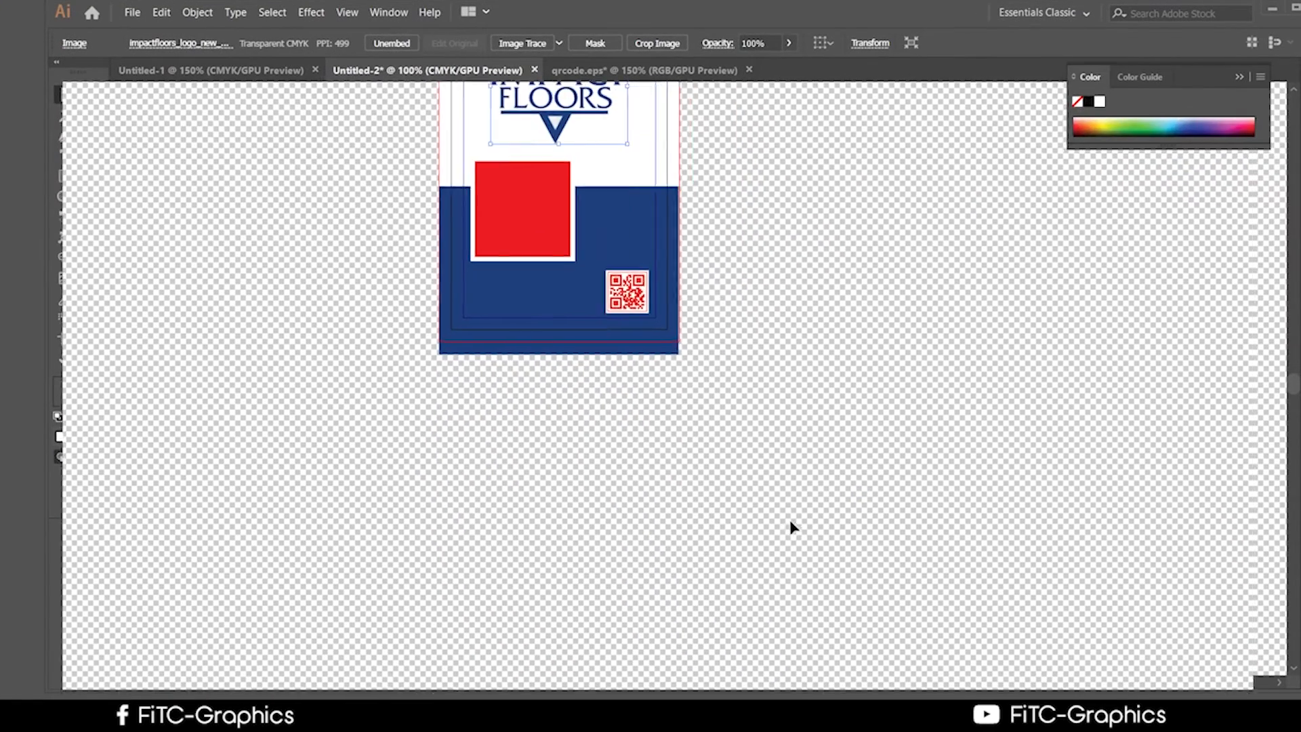
Select and deselect the card artwork, then open Skype from the system tray's hidden icons.
{"action": "left_click", "coordinate": [790, 520]}
{"action": "scroll", "coordinate": [762, 544], "scroll_direction": "up", "scroll_amount": 5}
{"action": "left_click_drag", "start_coordinate": [332, 116], "coordinate": [811, 445]}
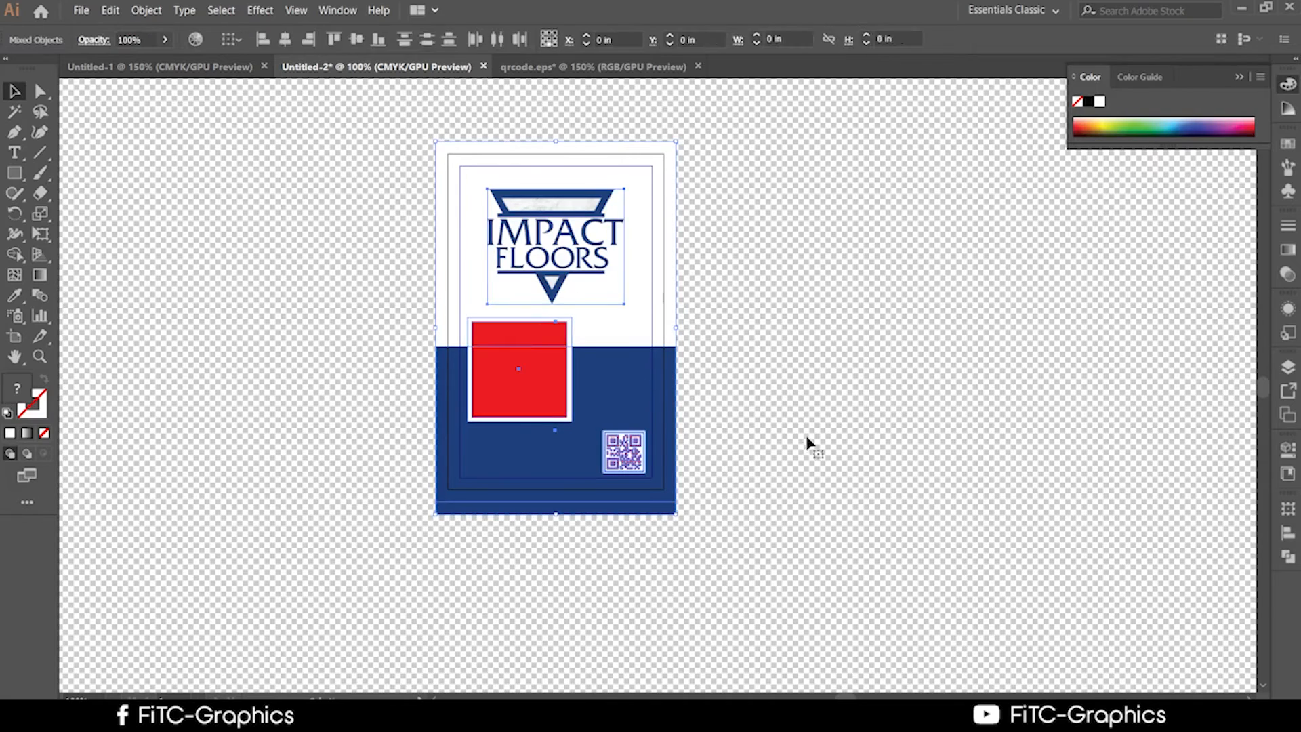
{"action": "left_click", "coordinate": [892, 456]}
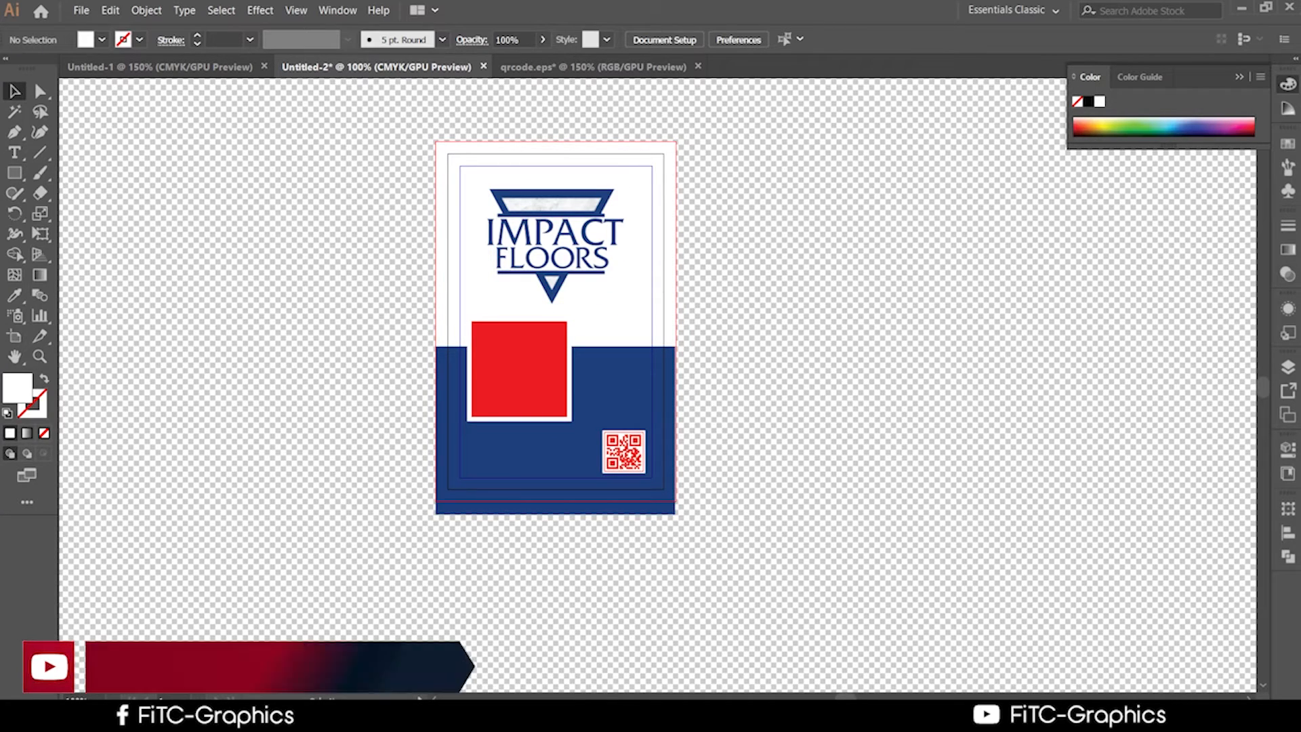
{"action": "left_click", "coordinate": [1094, 718]}
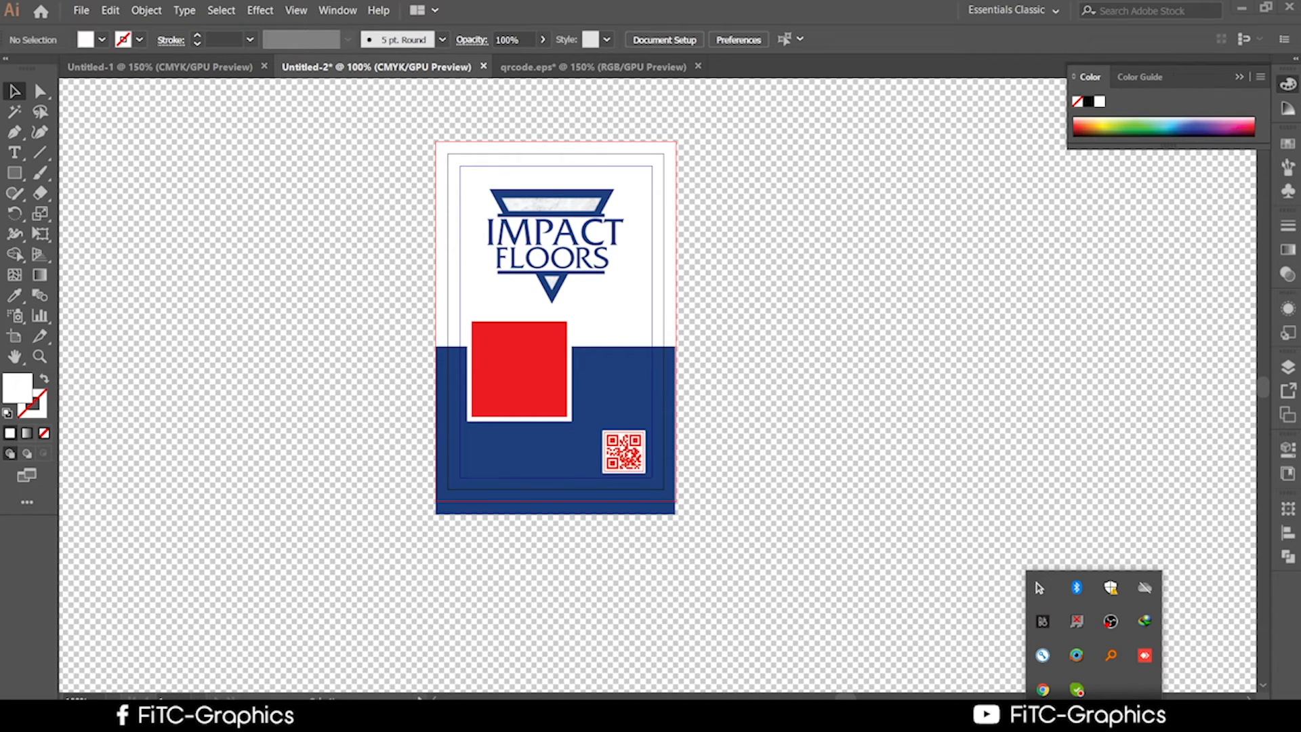
{"action": "left_click", "coordinate": [1094, 718]}
{"action": "left_click", "coordinate": [1076, 689]}
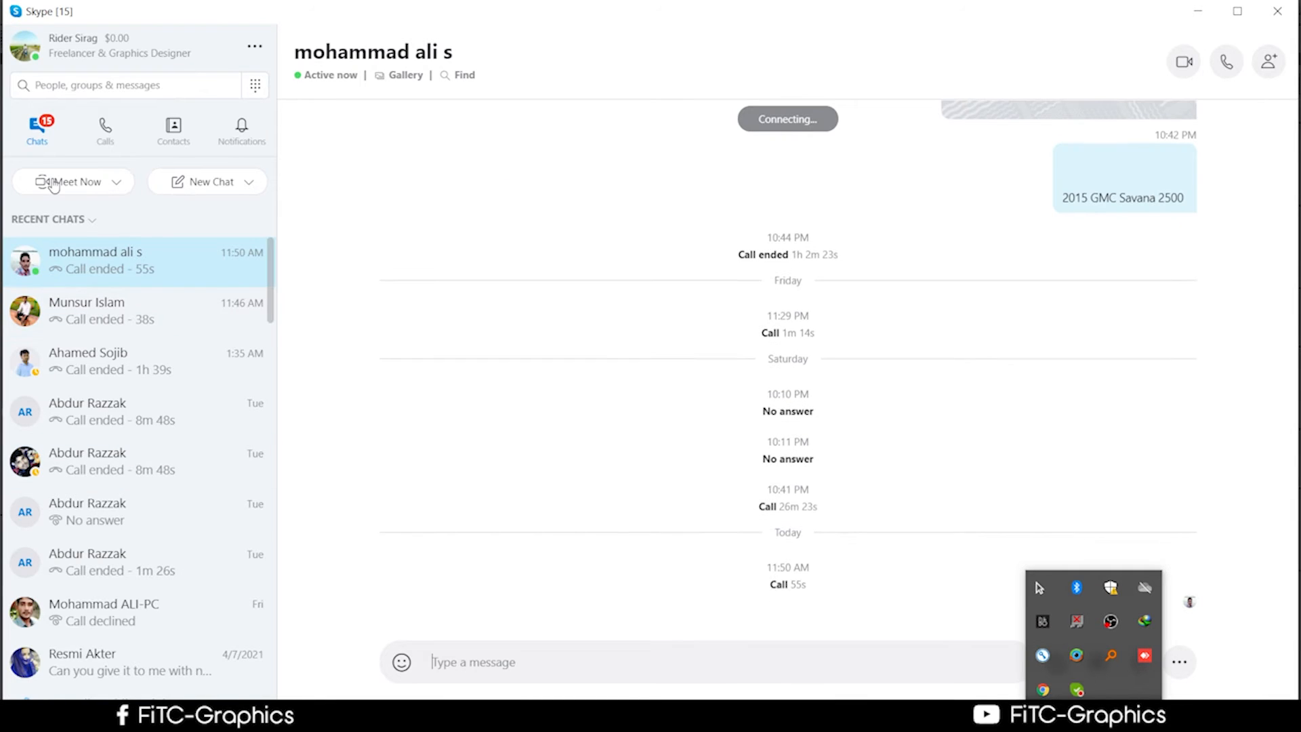
{"action": "left_click", "coordinate": [29, 56]}
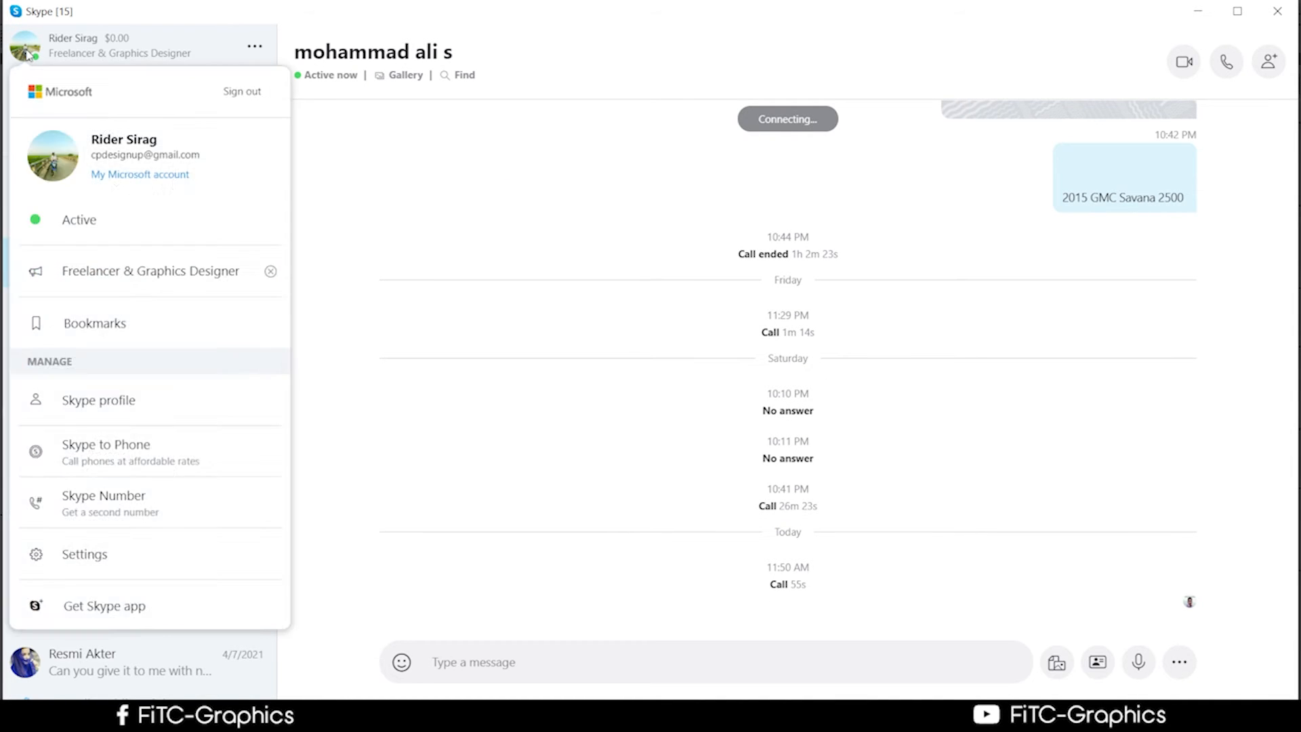
{"action": "left_click", "coordinate": [27, 57]}
{"action": "left_click", "coordinate": [26, 57]}
{"action": "left_click", "coordinate": [54, 149]}
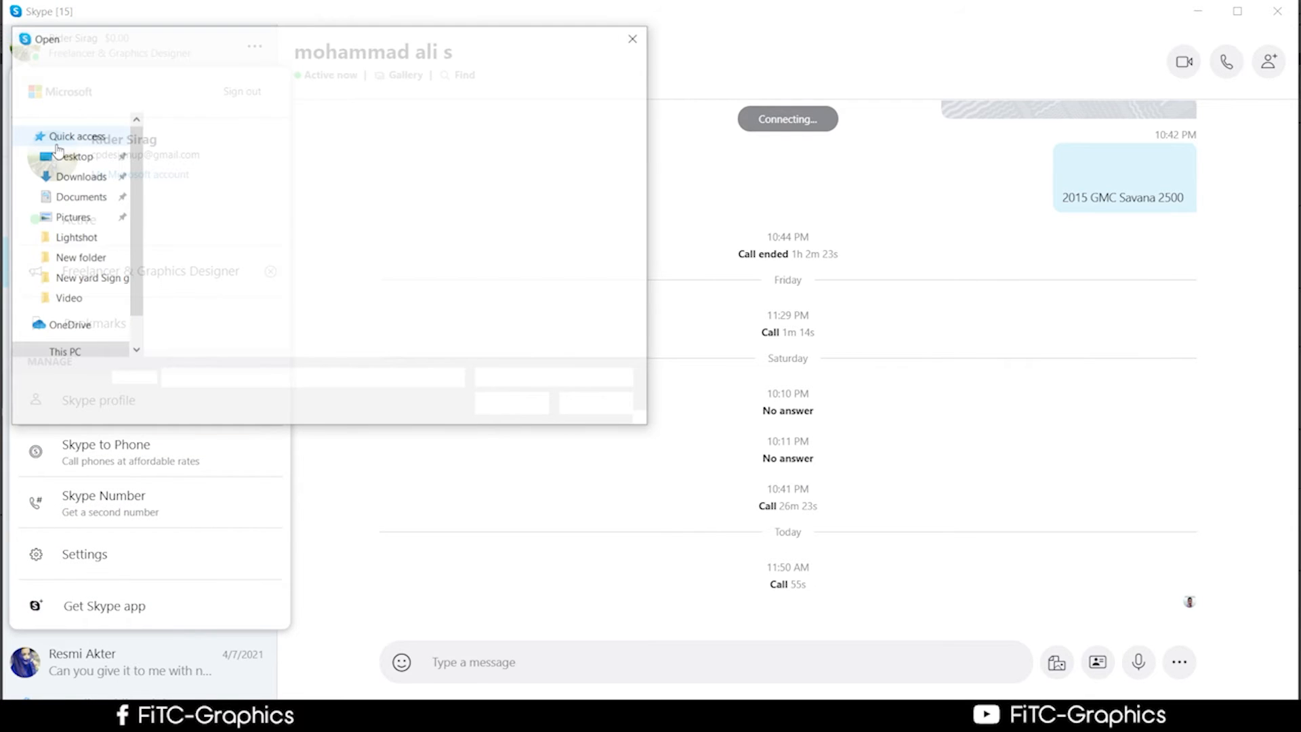
{"action": "left_click", "coordinate": [635, 37]}
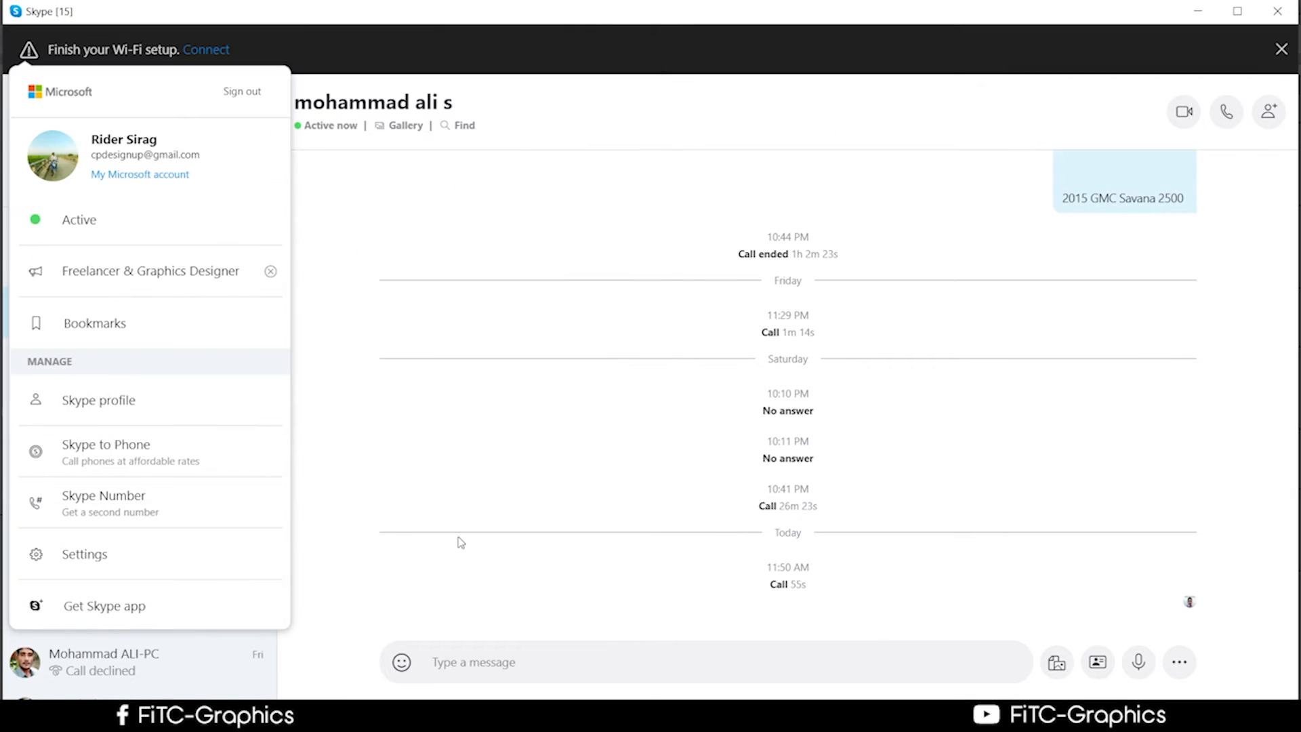
{"action": "left_click", "coordinate": [453, 541]}
{"action": "scroll", "coordinate": [104, 470], "scroll_direction": "down", "scroll_amount": 4}
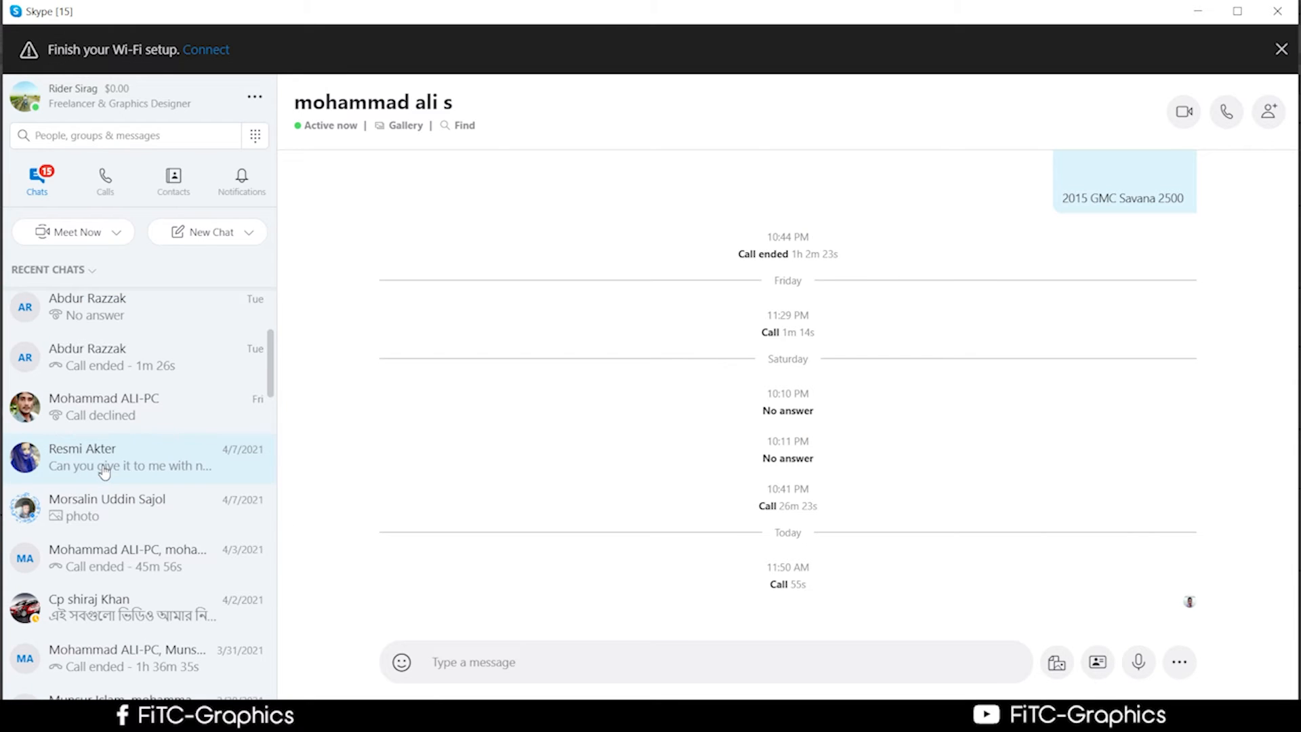
{"action": "scroll", "coordinate": [104, 474], "scroll_direction": "down", "scroll_amount": 5}
{"action": "scroll", "coordinate": [86, 296], "scroll_direction": "up", "scroll_amount": 5}
{"action": "scroll", "coordinate": [95, 328], "scroll_direction": "up", "scroll_amount": 3}
{"action": "left_click", "coordinate": [63, 269]}
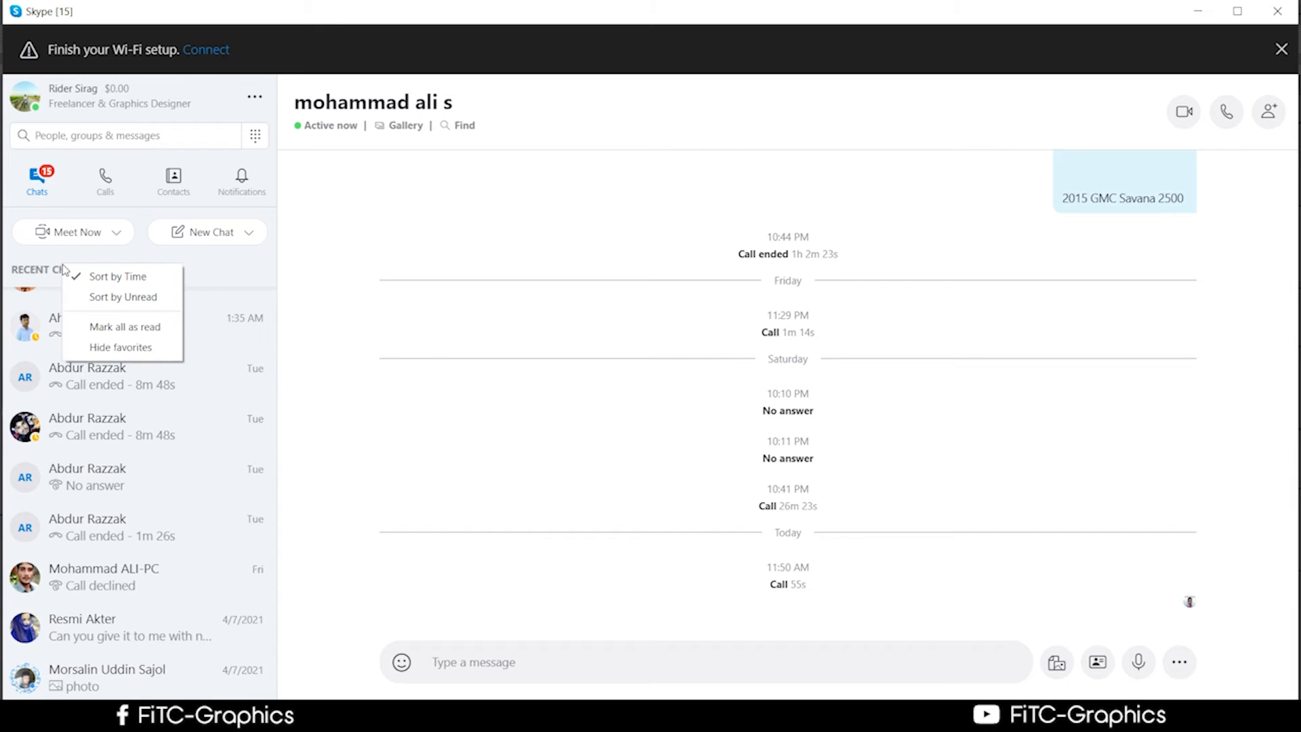
{"action": "left_click", "coordinate": [420, 411]}
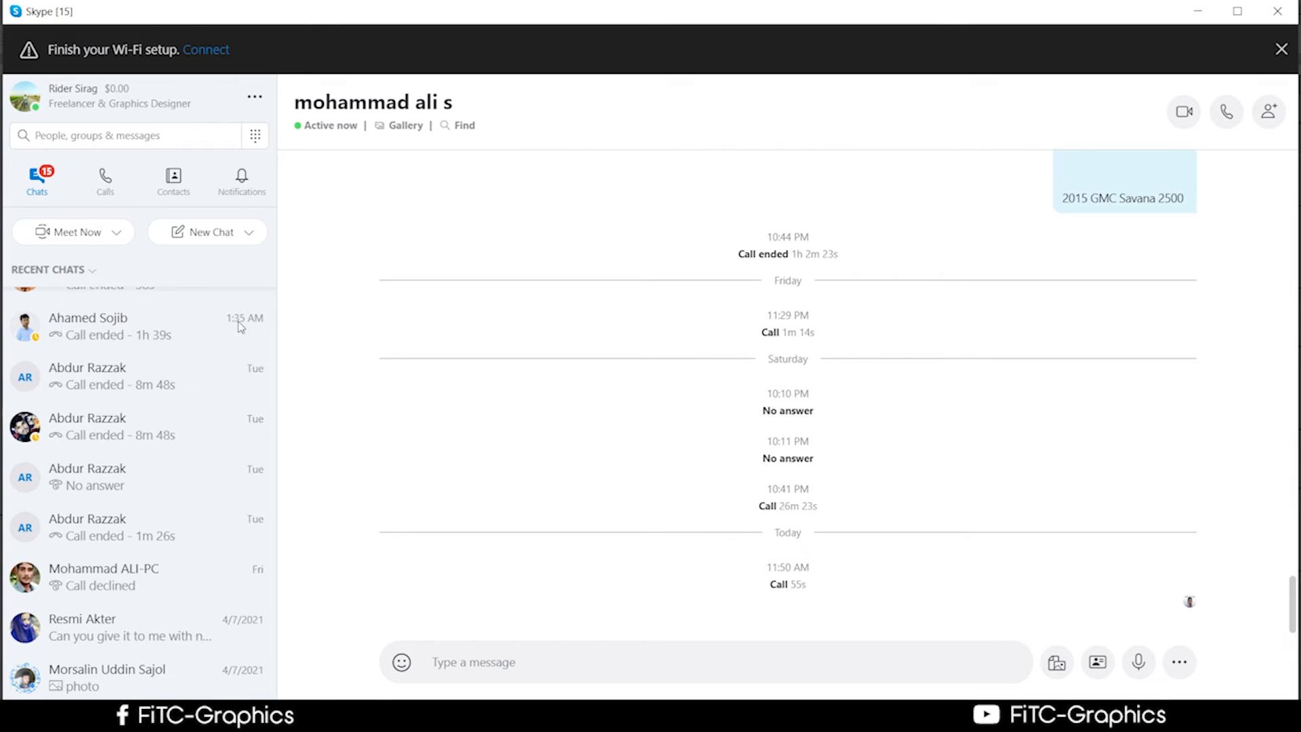
{"action": "scroll", "coordinate": [128, 313], "scroll_direction": "up", "scroll_amount": 2}
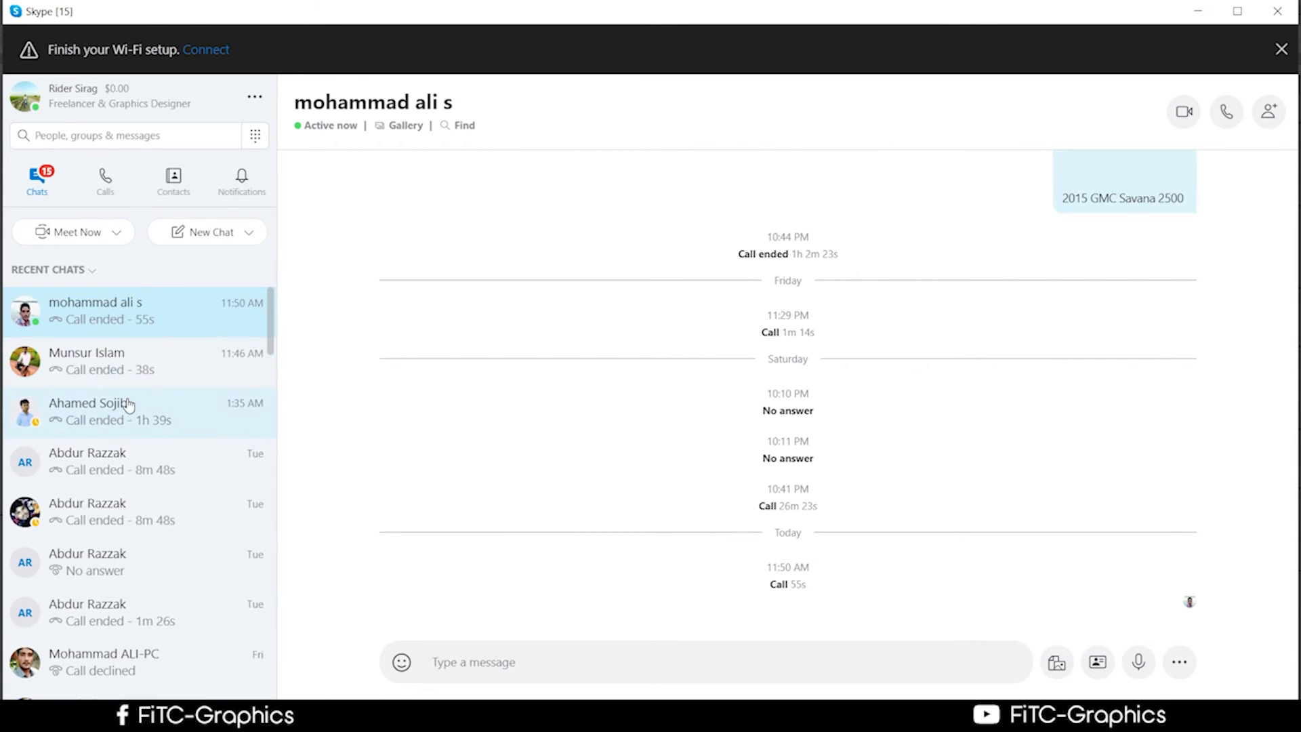
{"action": "left_click", "coordinate": [114, 238]}
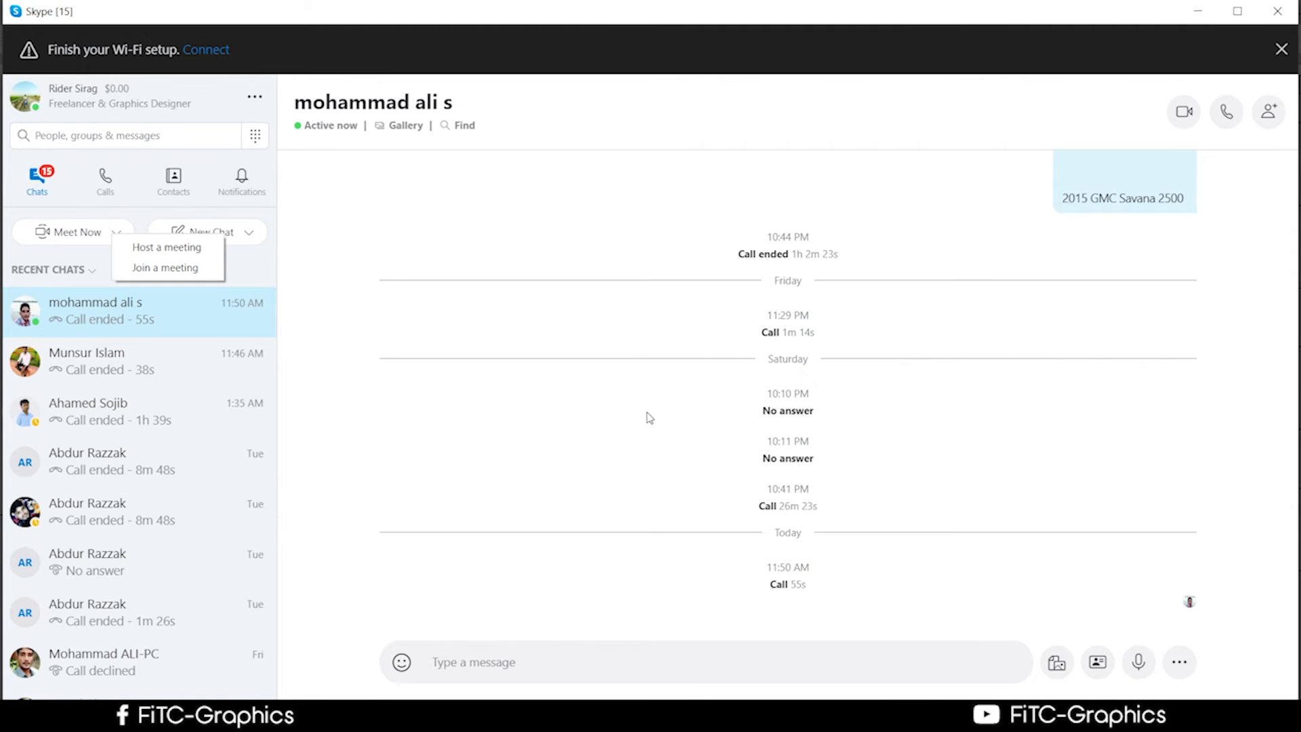
{"action": "left_click", "coordinate": [649, 418]}
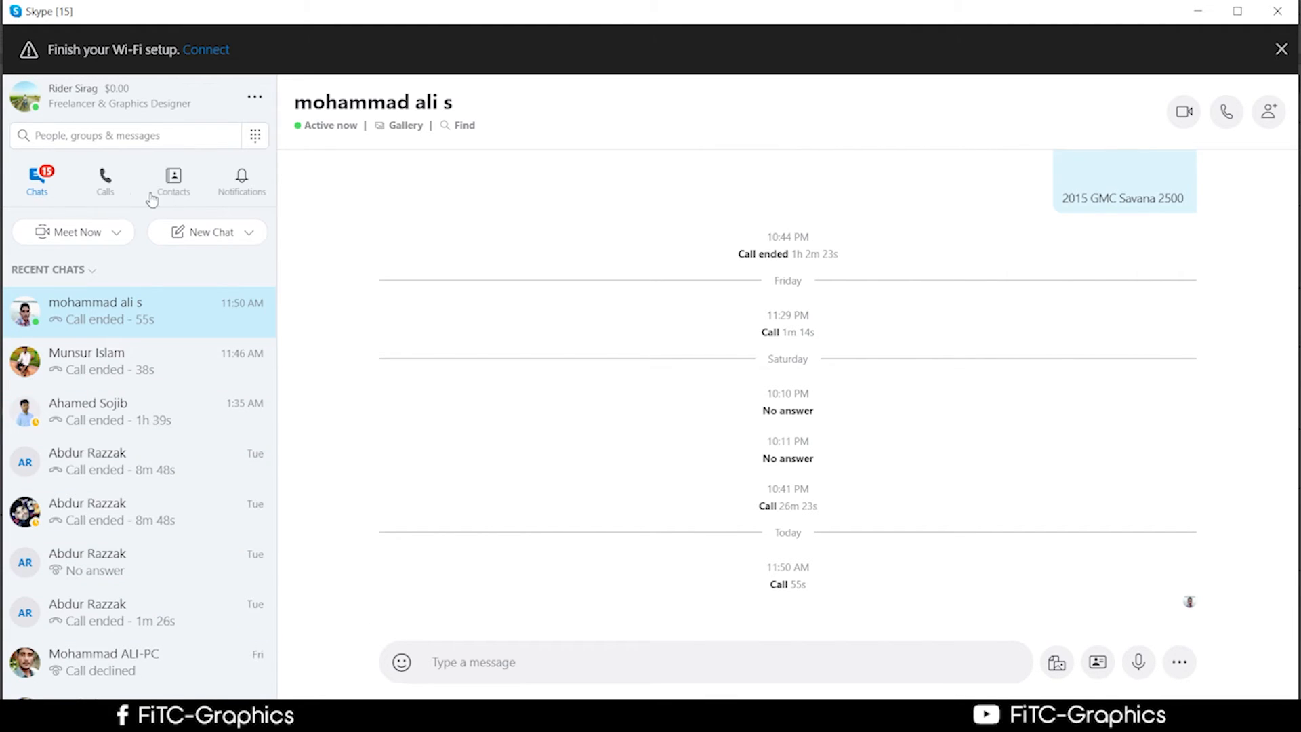
{"action": "left_click", "coordinate": [240, 187]}
{"action": "left_click", "coordinate": [168, 190]}
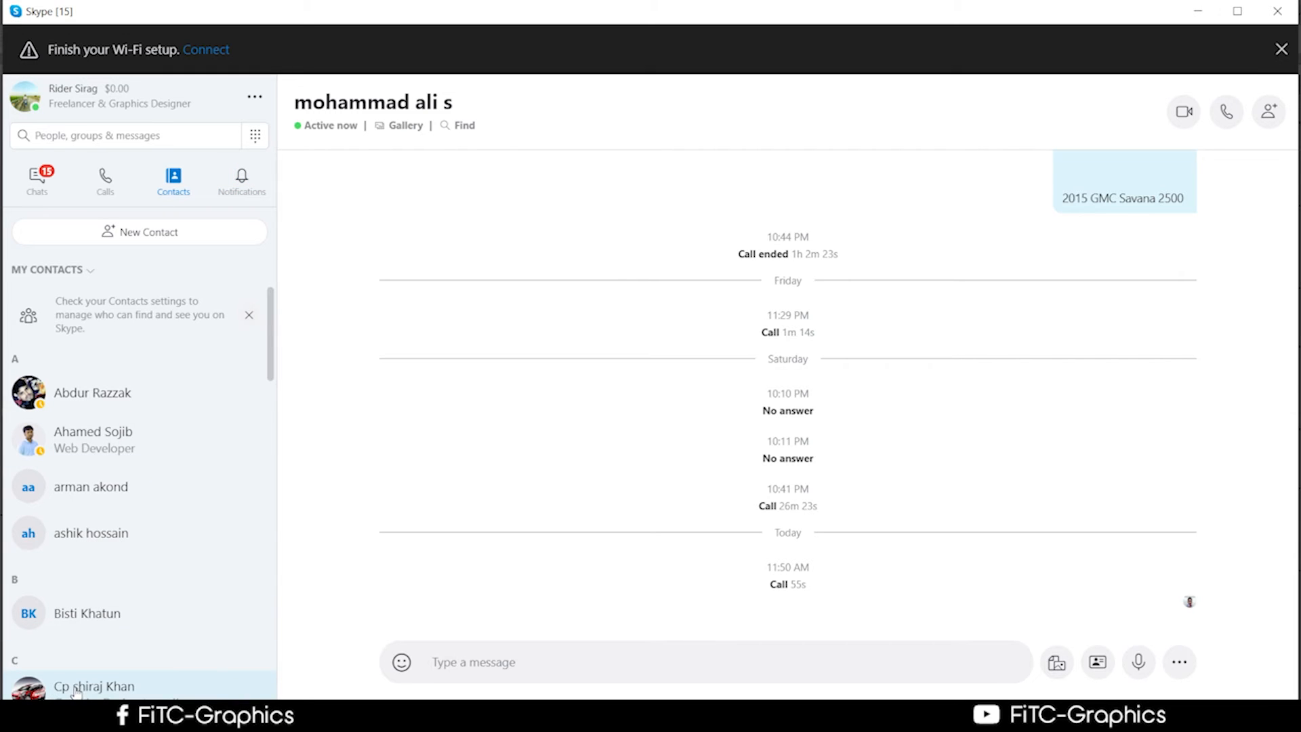
{"action": "scroll", "coordinate": [77, 691], "scroll_direction": "down", "scroll_amount": 1}
{"action": "scroll", "coordinate": [77, 692], "scroll_direction": "down", "scroll_amount": 1}
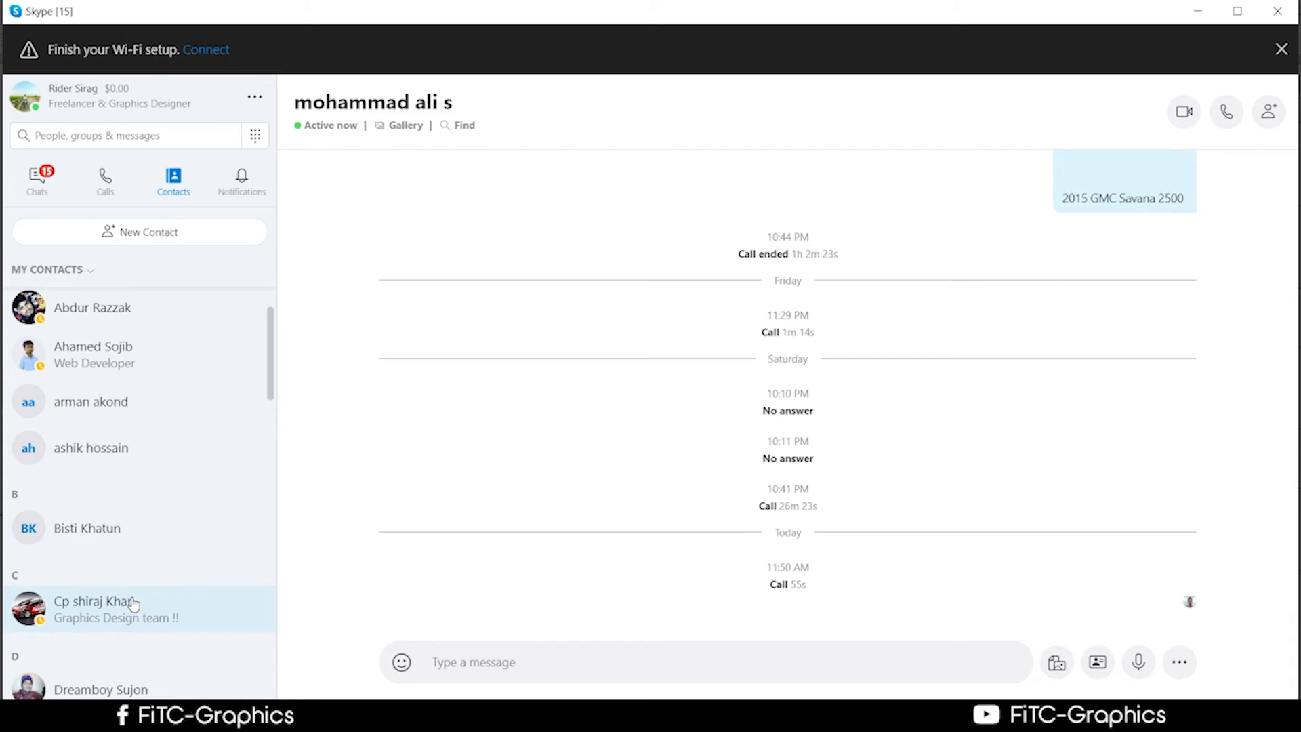
{"action": "scroll", "coordinate": [129, 603], "scroll_direction": "up", "scroll_amount": 1}
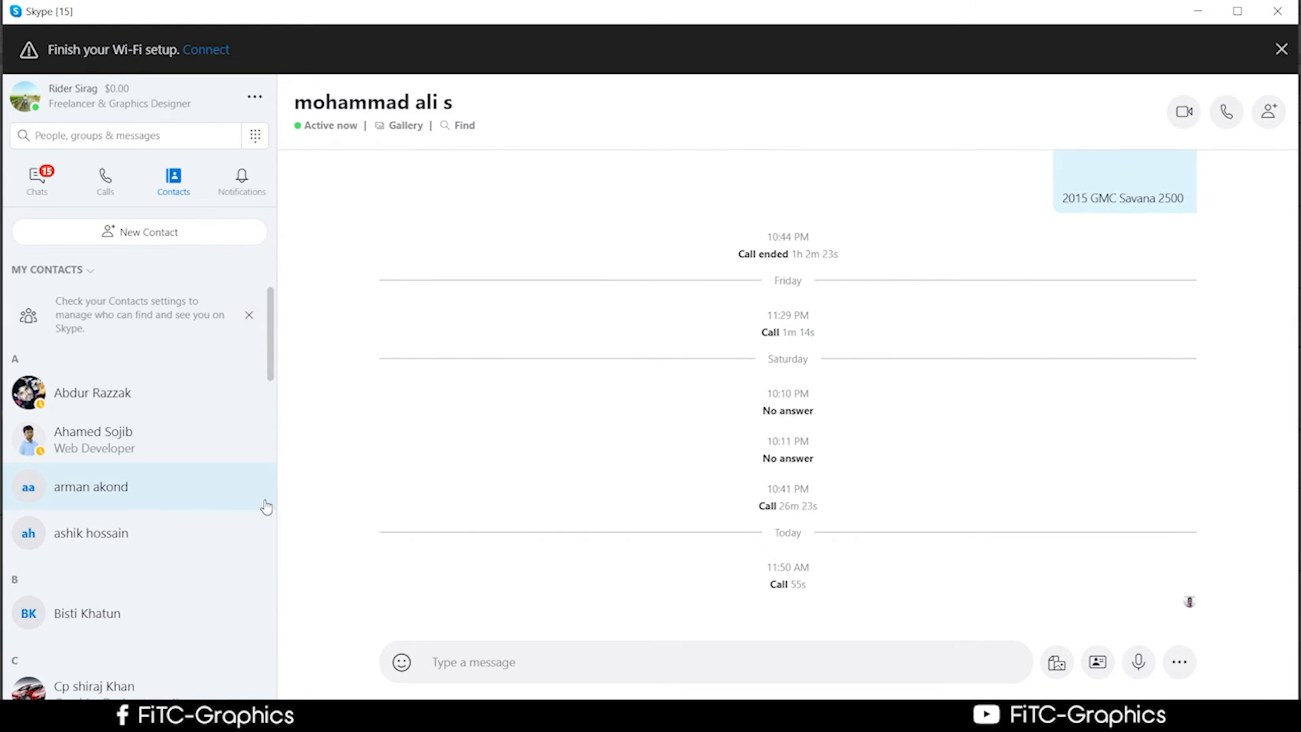
{"action": "scroll", "coordinate": [203, 522], "scroll_direction": "down", "scroll_amount": 4}
{"action": "scroll", "coordinate": [203, 522], "scroll_direction": "up", "scroll_amount": 4}
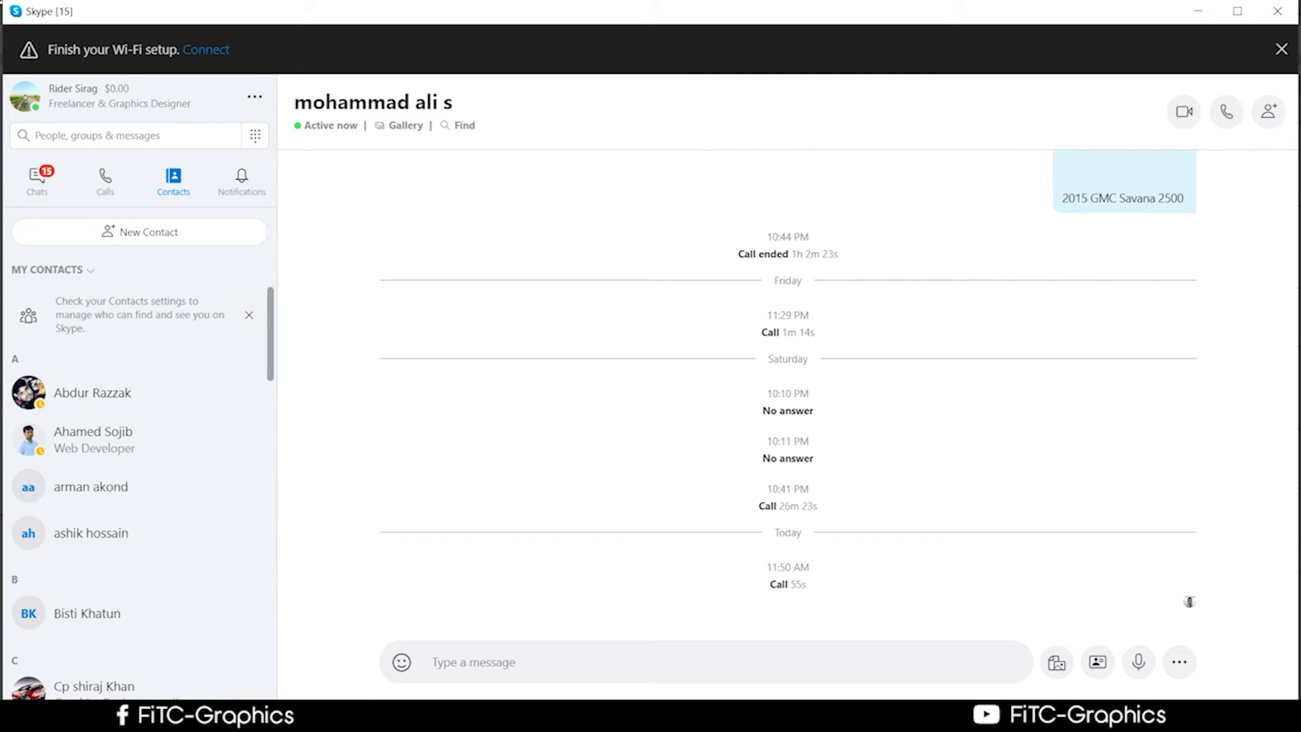
{"action": "left_click", "coordinate": [107, 139]}
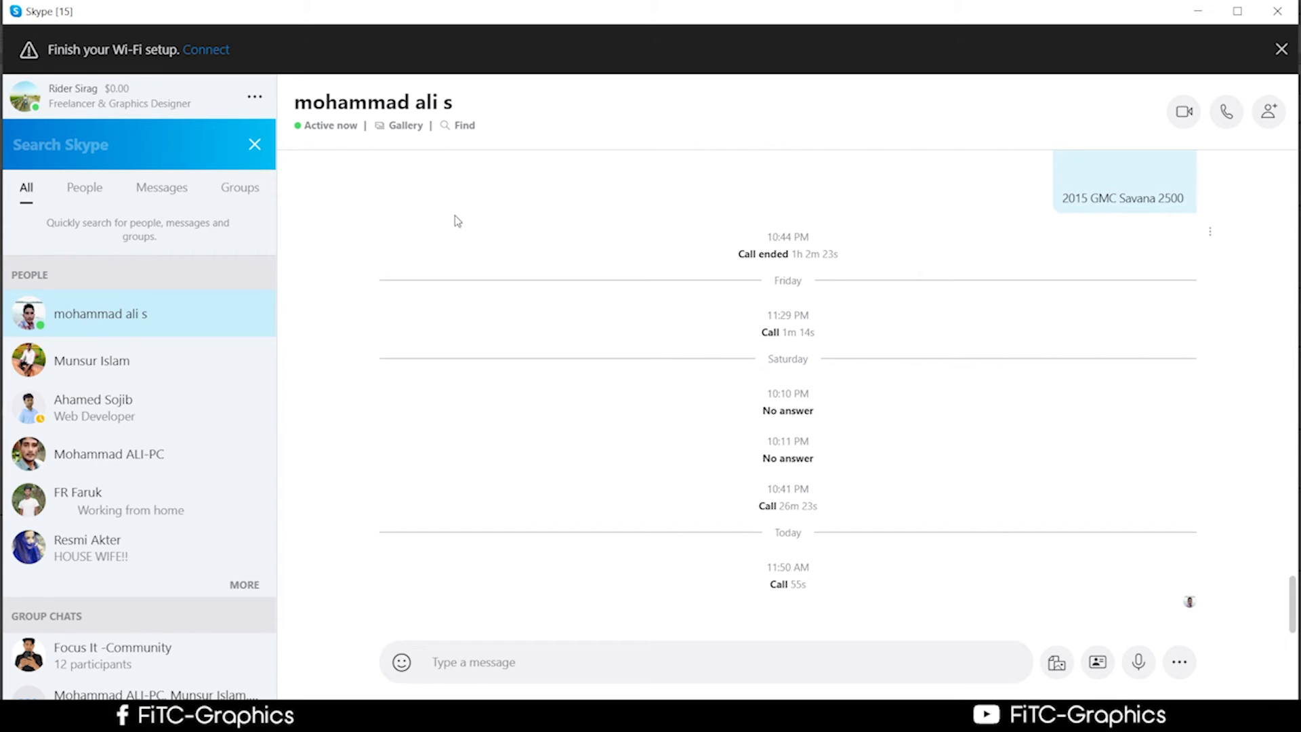
{"action": "left_click", "coordinate": [1197, 11]}
{"action": "scroll", "coordinate": [571, 658], "scroll_direction": "up", "scroll_amount": 1}
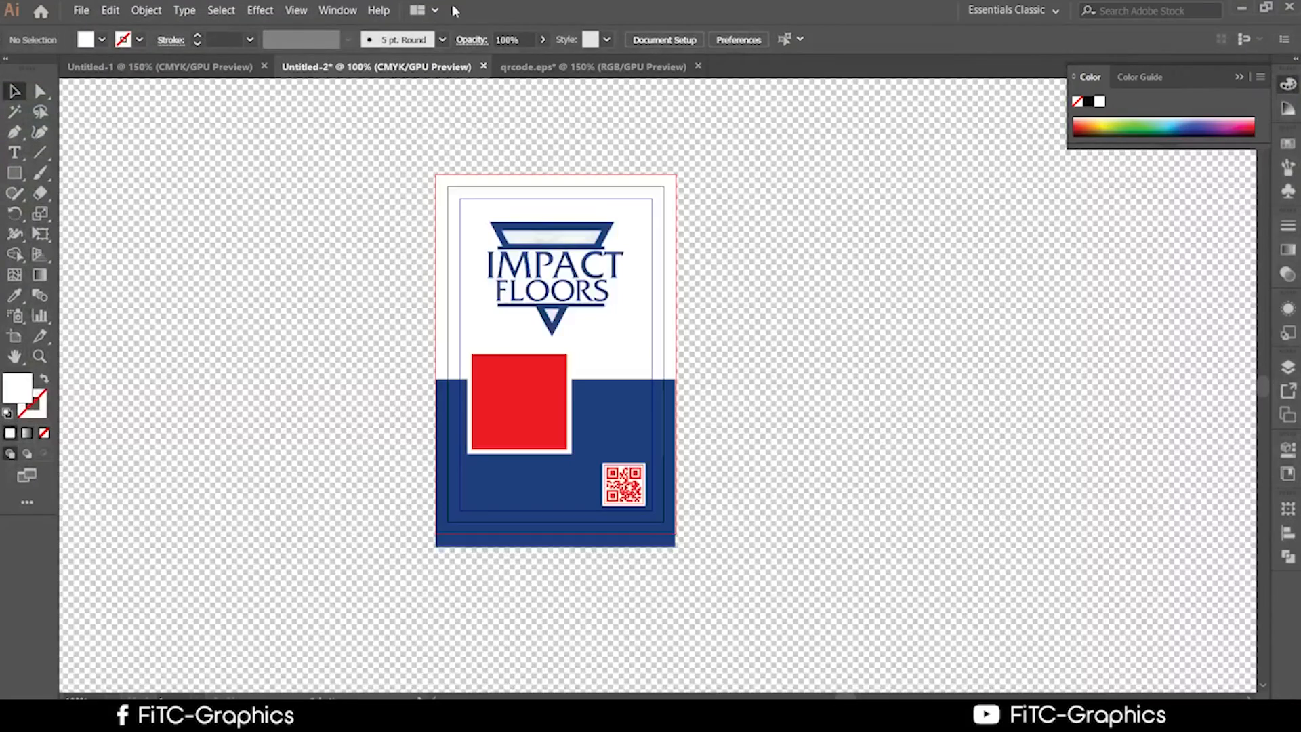
{"action": "left_click", "coordinate": [82, 10]}
{"action": "left_click", "coordinate": [107, 29]}
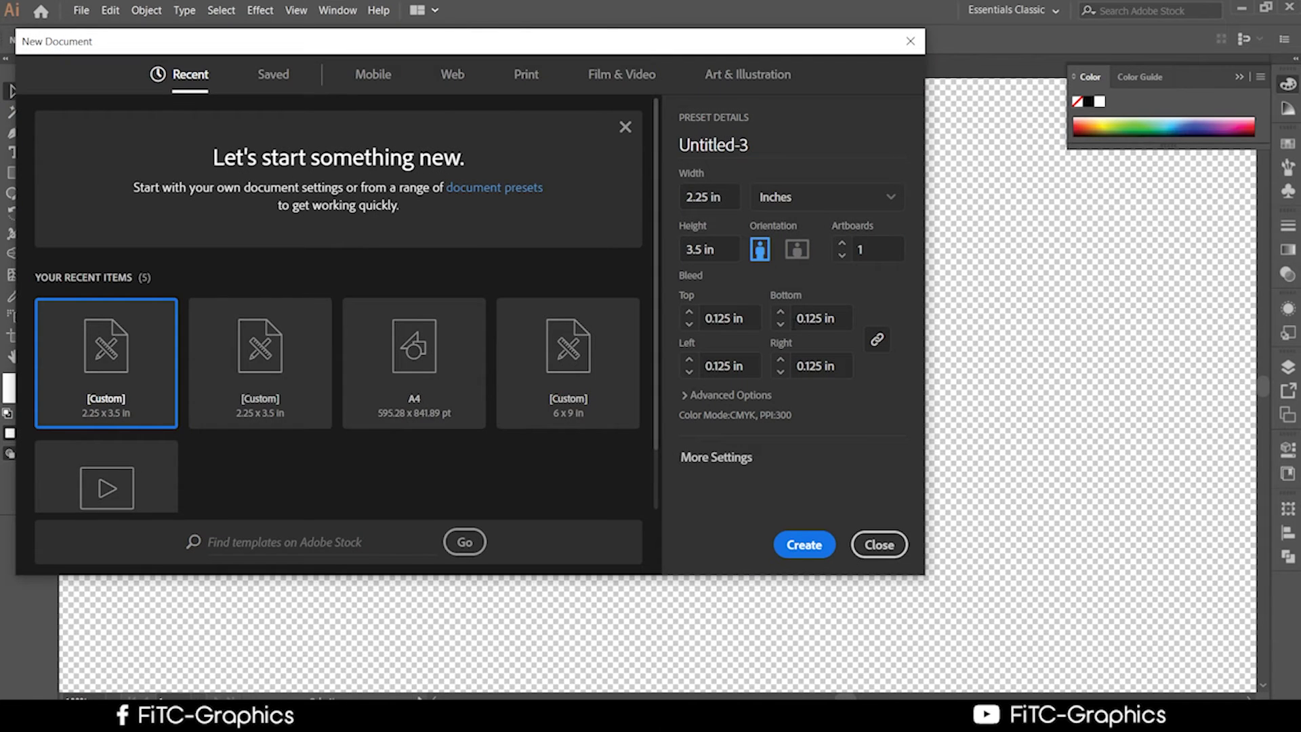
{"action": "left_click_drag", "start_coordinate": [422, 54], "coordinate": [528, 86]}
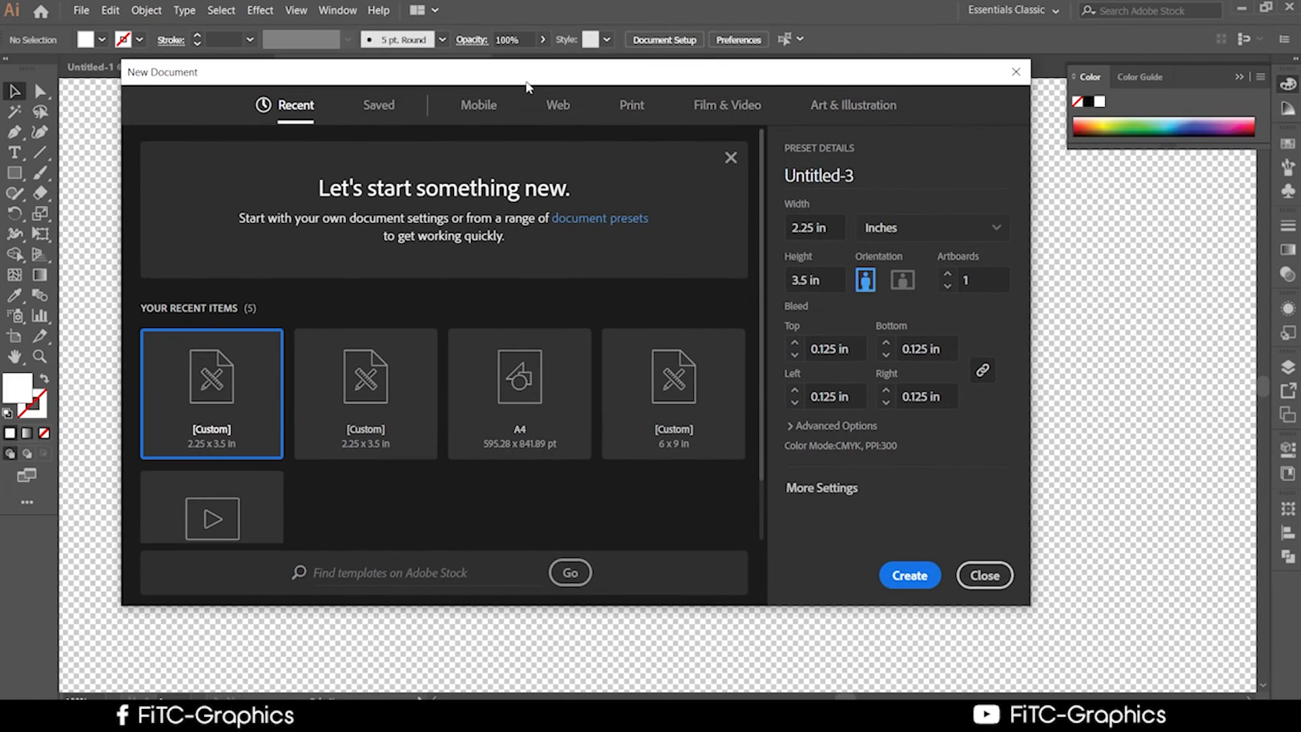
{"action": "scroll", "coordinate": [544, 543], "scroll_direction": "down", "scroll_amount": 1}
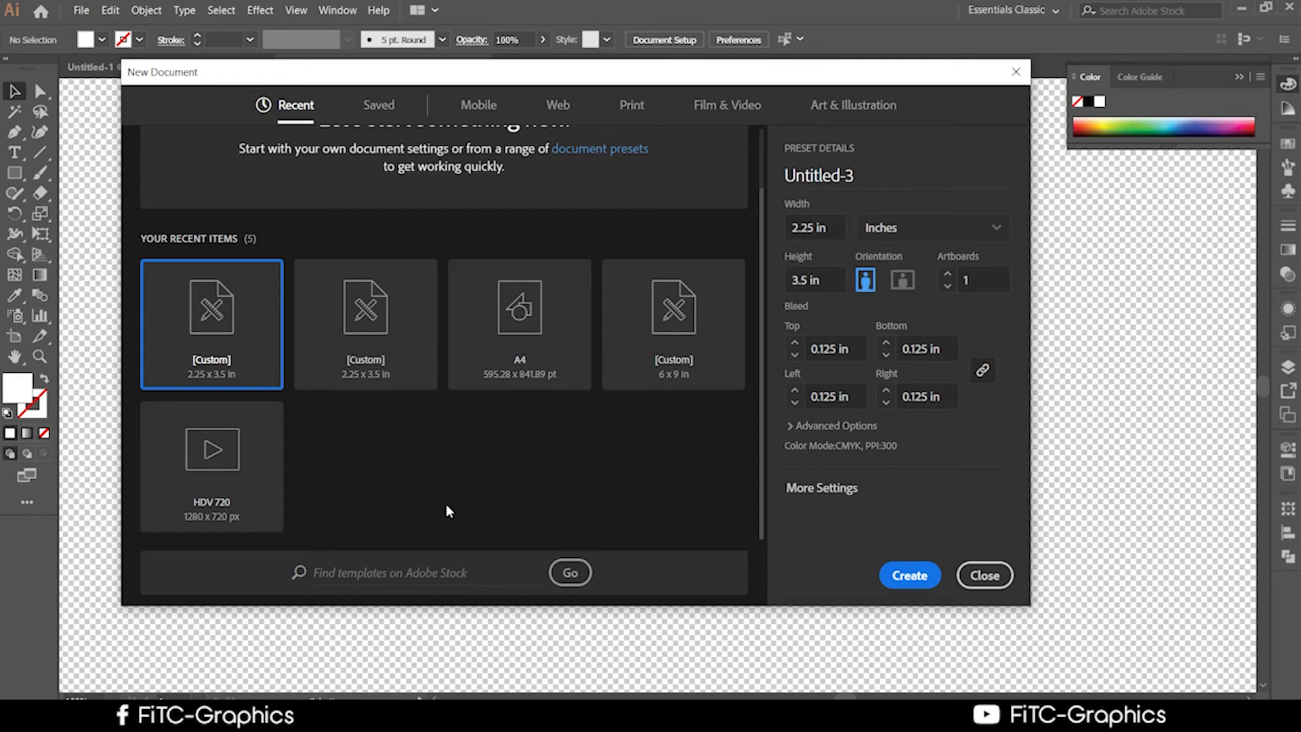
{"action": "scroll", "coordinate": [491, 503], "scroll_direction": "up", "scroll_amount": 2}
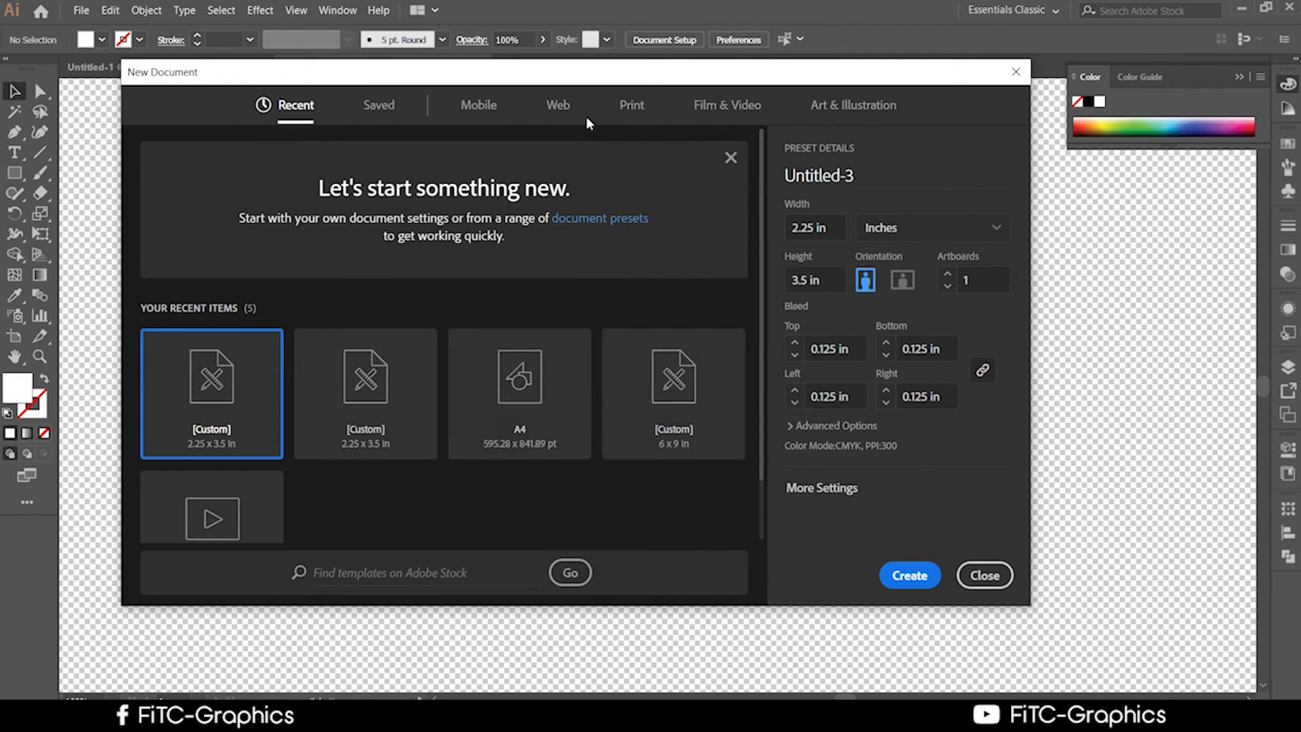
{"action": "left_click", "coordinate": [628, 104]}
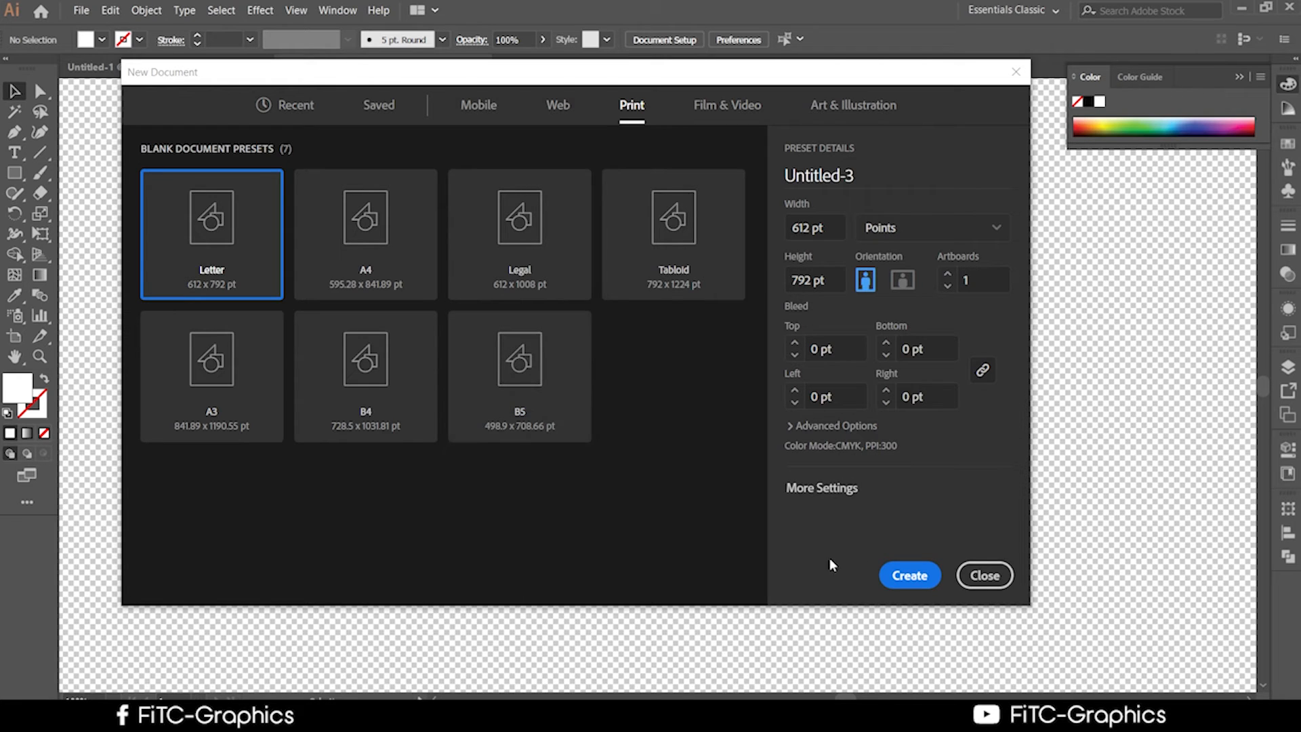
{"action": "left_click", "coordinate": [968, 578]}
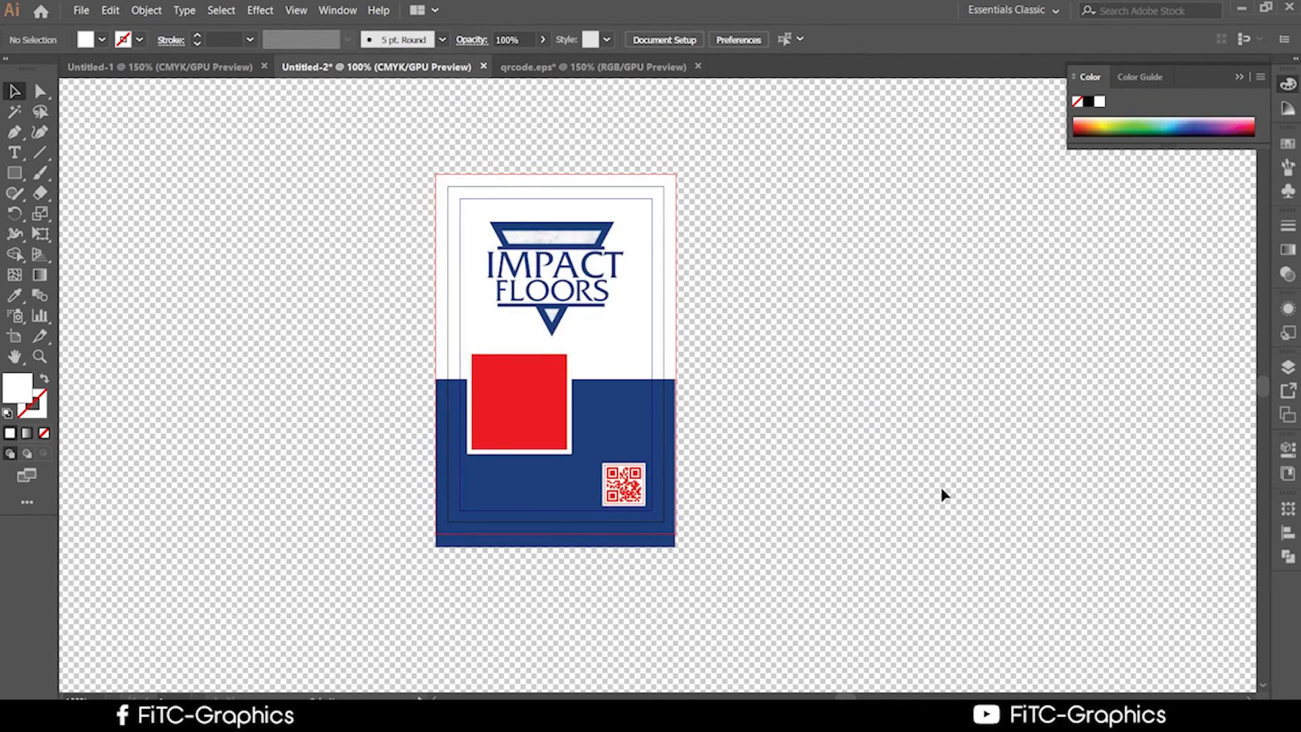
Draw a tall white 3.0284 × 4.6028 in card rectangle beside the existing card.
{"action": "left_click_drag", "start_coordinate": [940, 486], "coordinate": [790, 469]}
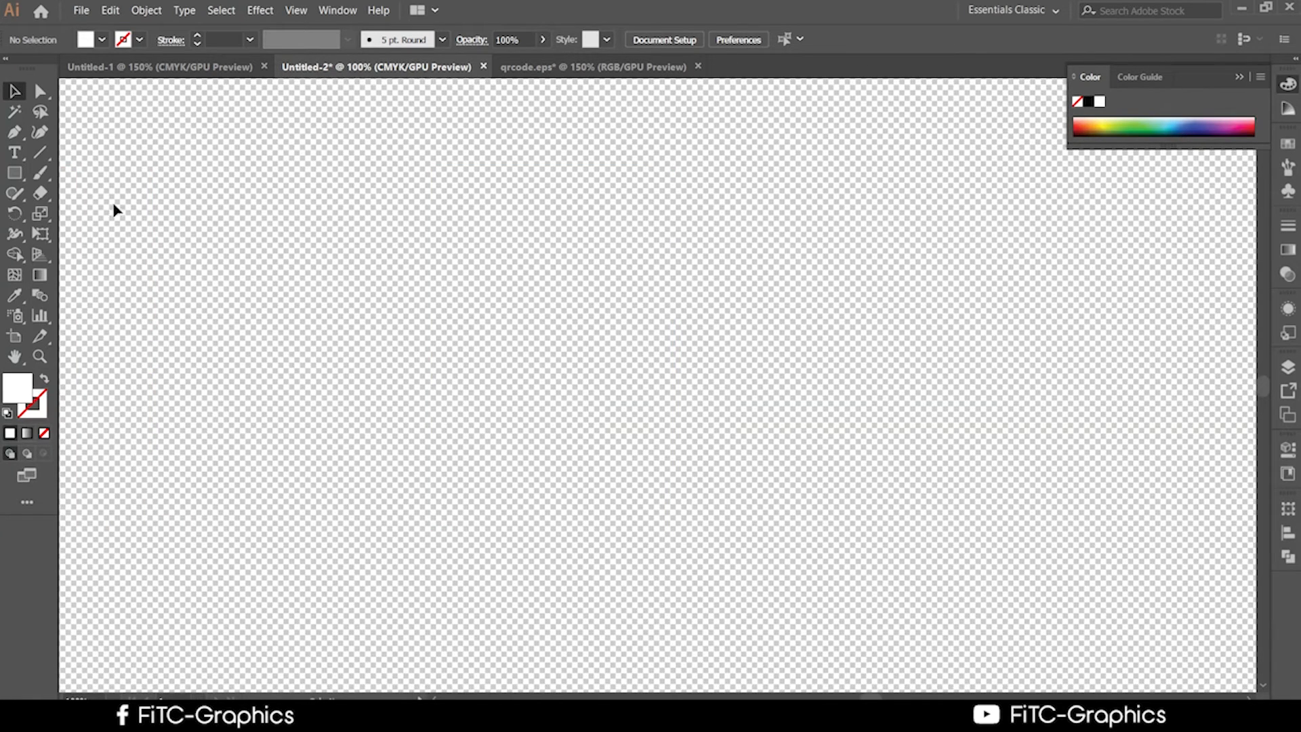
{"action": "left_click", "coordinate": [5, 177]}
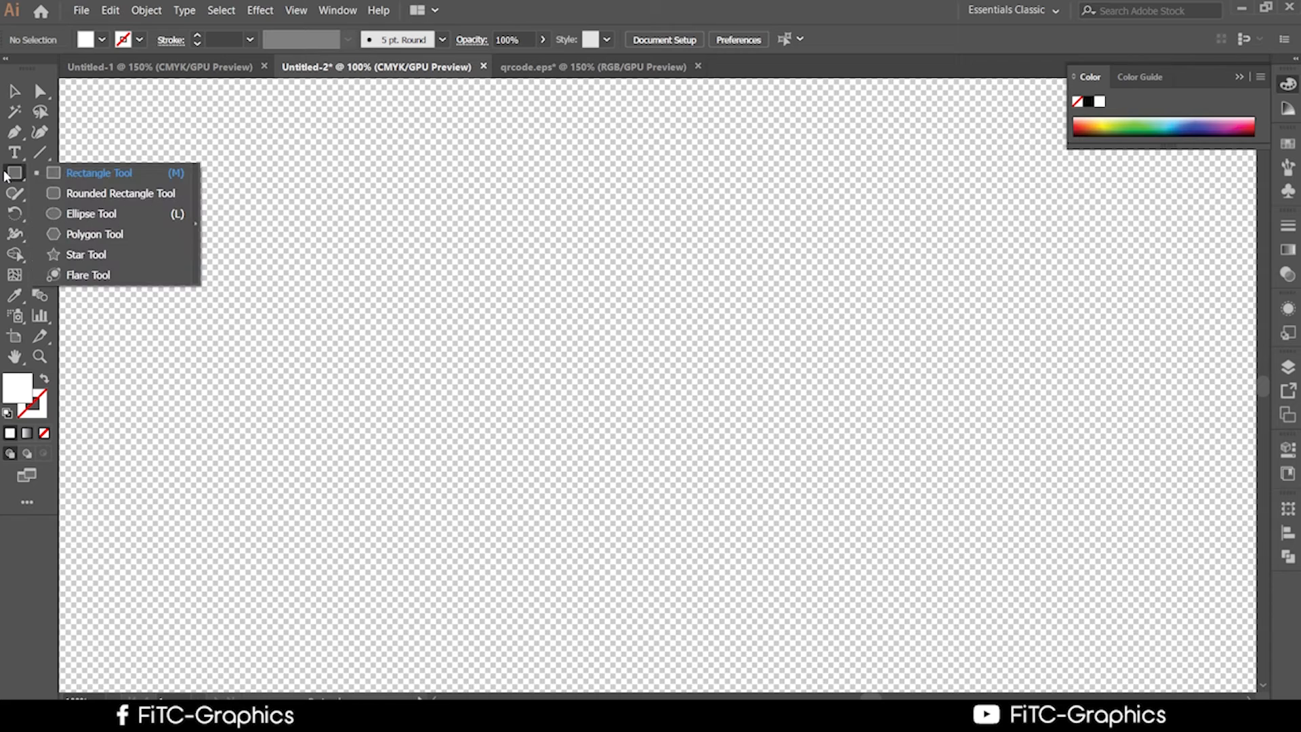
{"action": "left_click", "coordinate": [55, 172]}
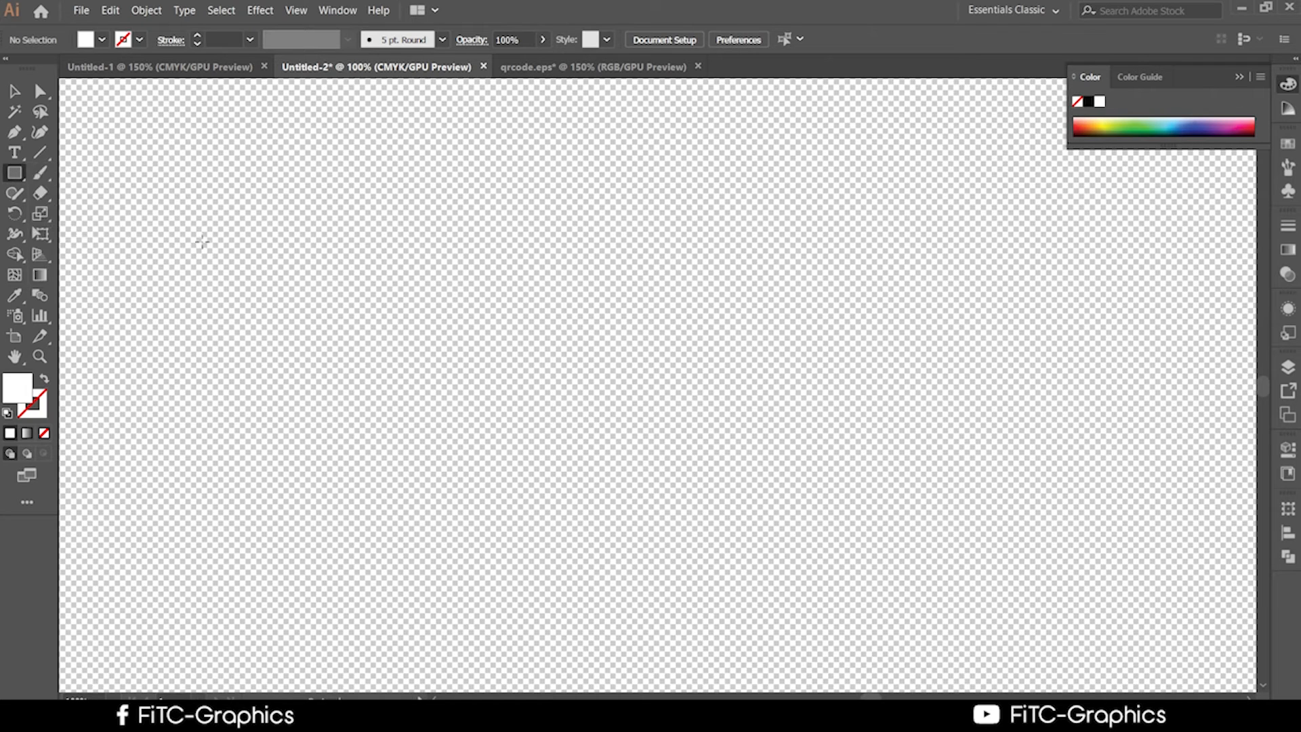
{"action": "left_click", "coordinate": [256, 287]}
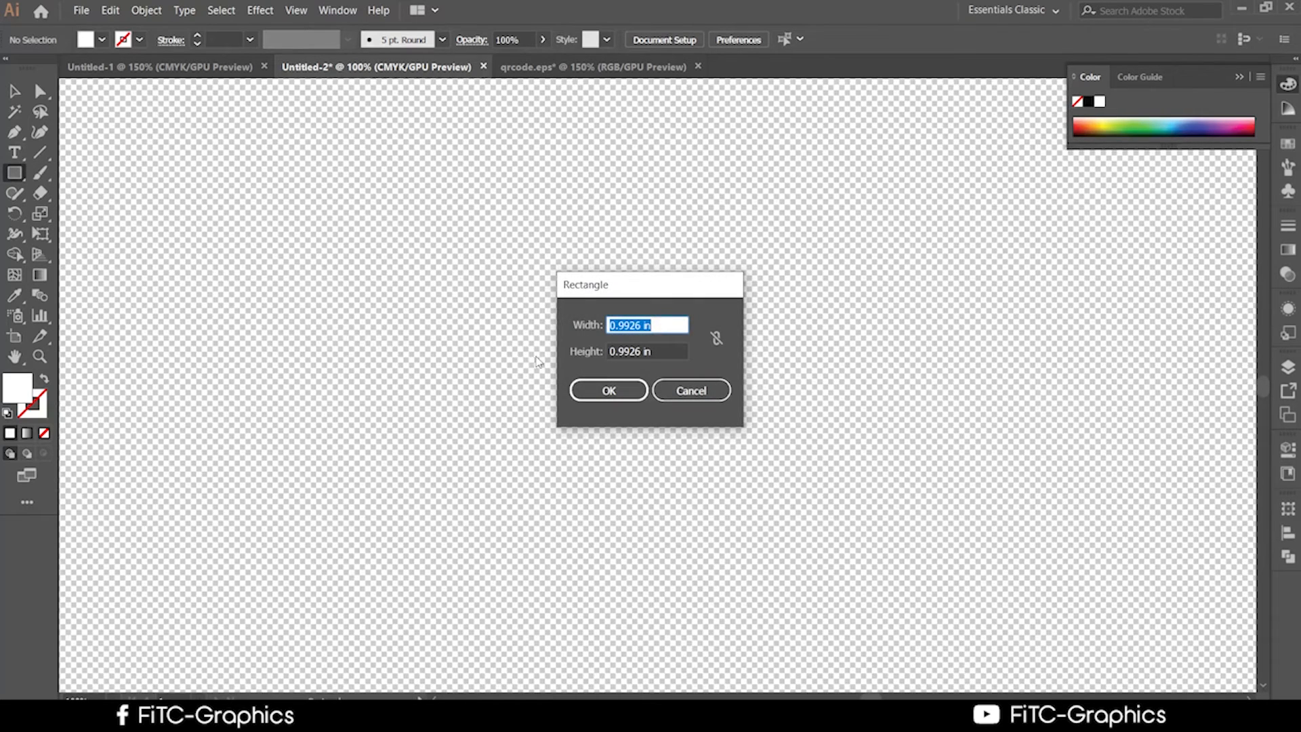
{"action": "left_click", "coordinate": [711, 397]}
{"action": "left_click_drag", "start_coordinate": [293, 191], "coordinate": [586, 633]}
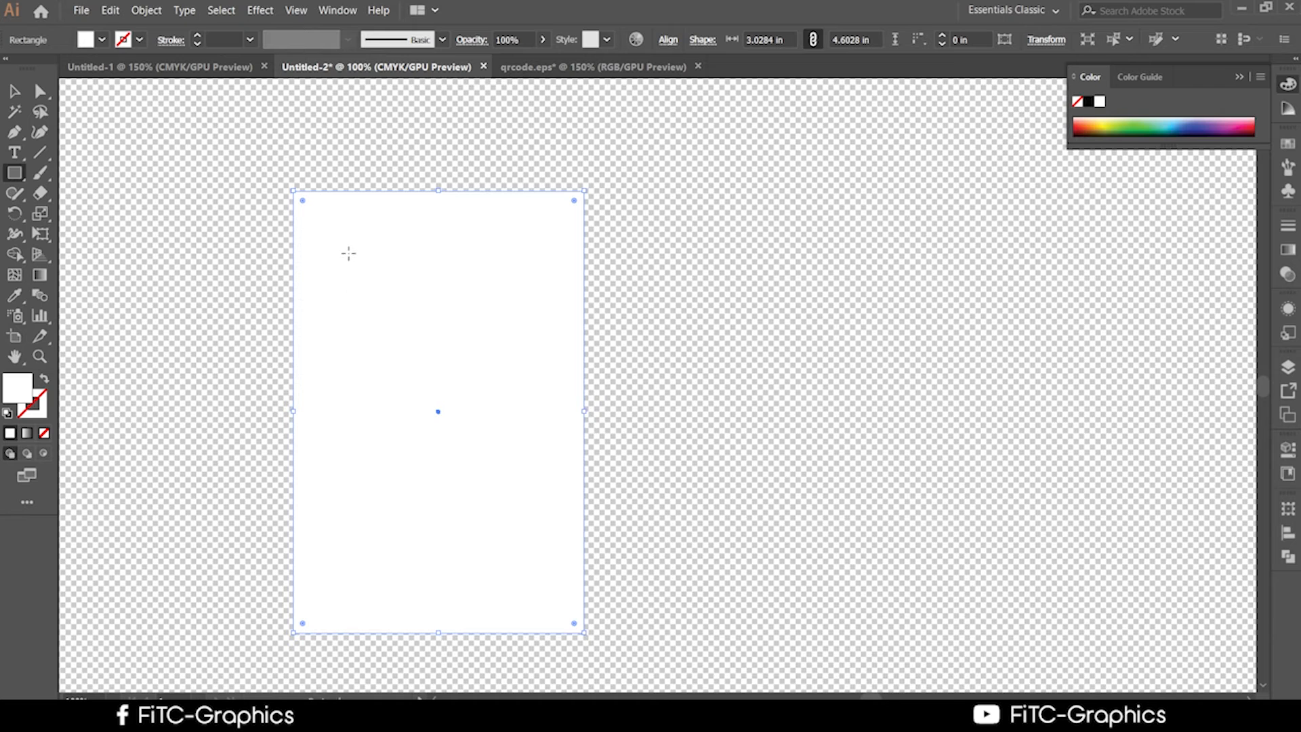
{"action": "scroll", "coordinate": [348, 252], "scroll_direction": "down", "scroll_amount": 6}
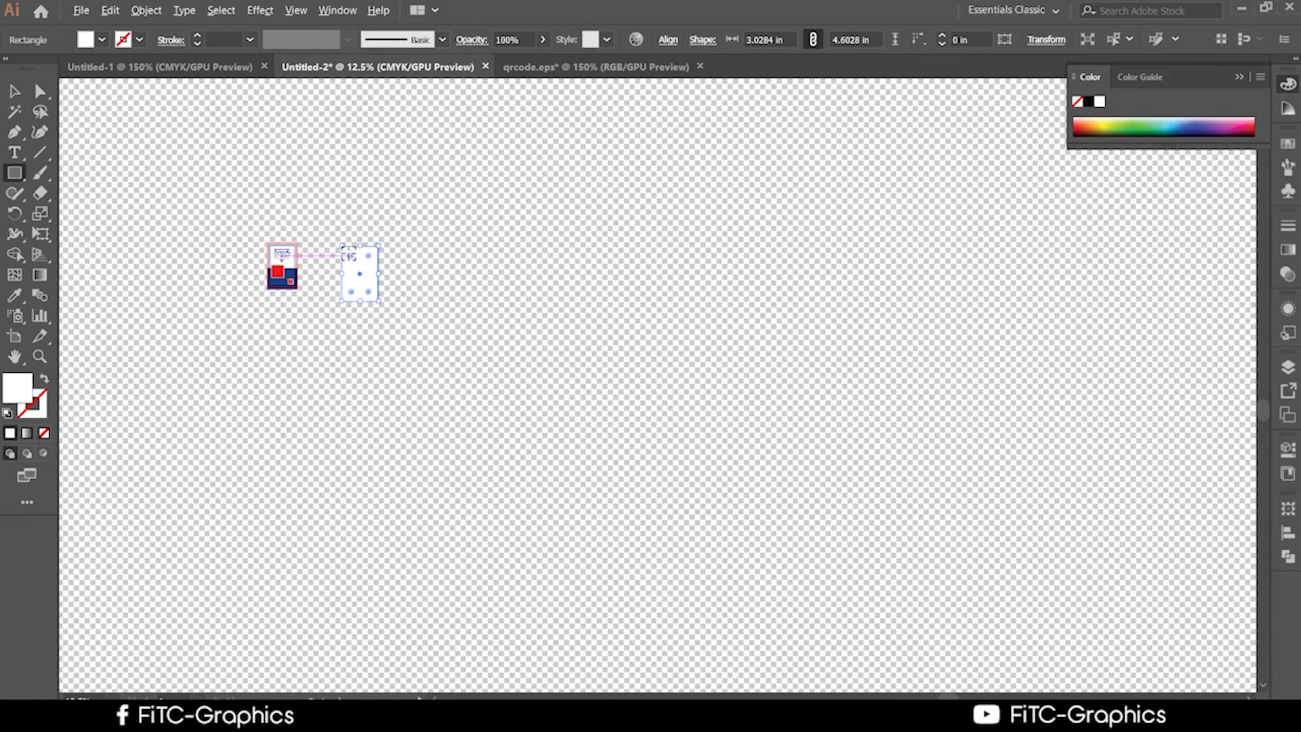
{"action": "scroll", "coordinate": [348, 253], "scroll_direction": "up", "scroll_amount": 4}
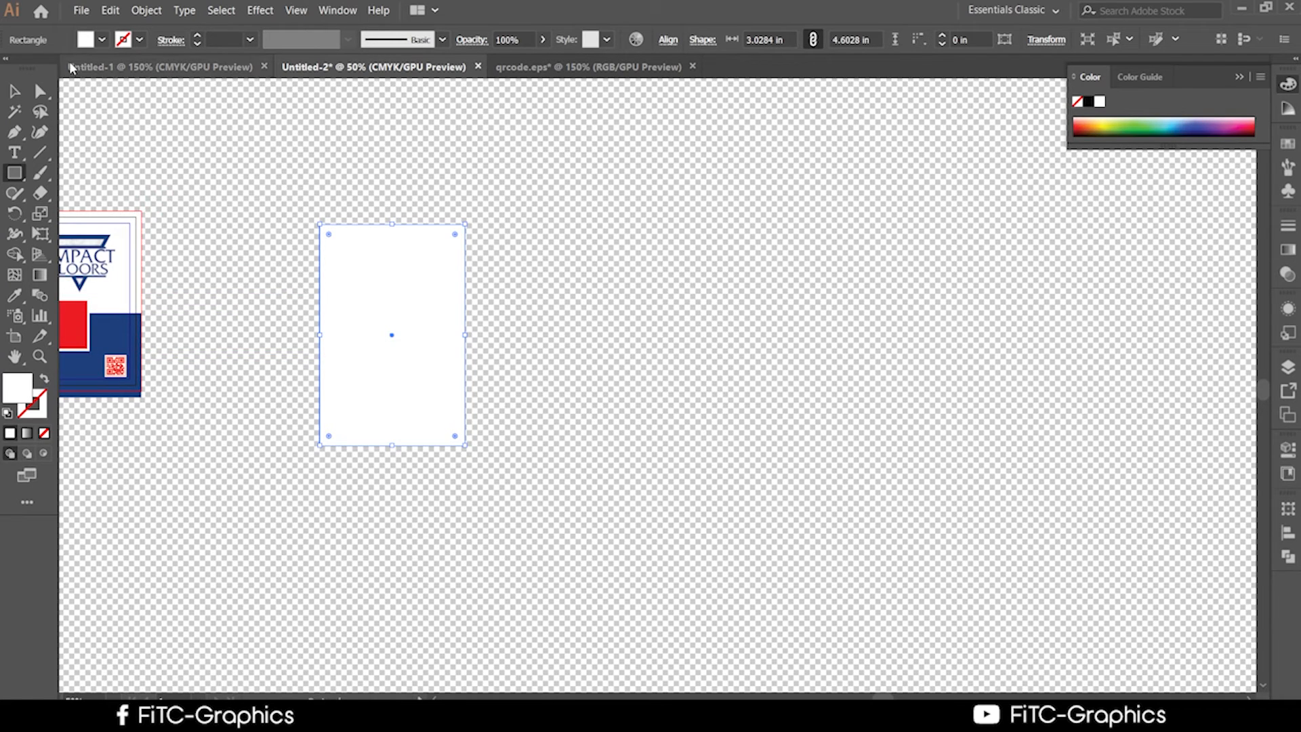
Alt-drag a copy of the rectangle to the right and repeat it with Ctrl+D.
{"action": "left_click", "coordinate": [16, 91]}
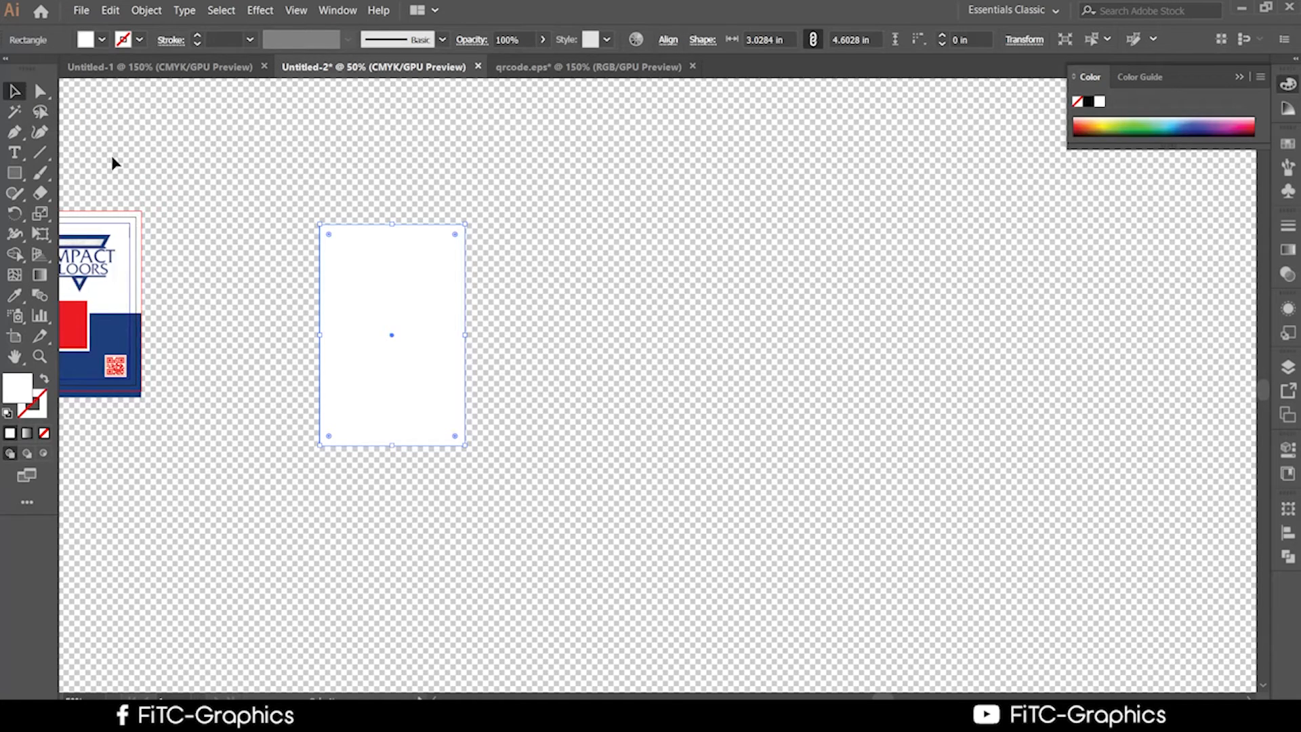
{"action": "left_click", "coordinate": [215, 231]}
{"action": "left_click", "coordinate": [355, 303]}
{"action": "left_click_drag", "start_coordinate": [355, 302], "coordinate": [428, 320]}
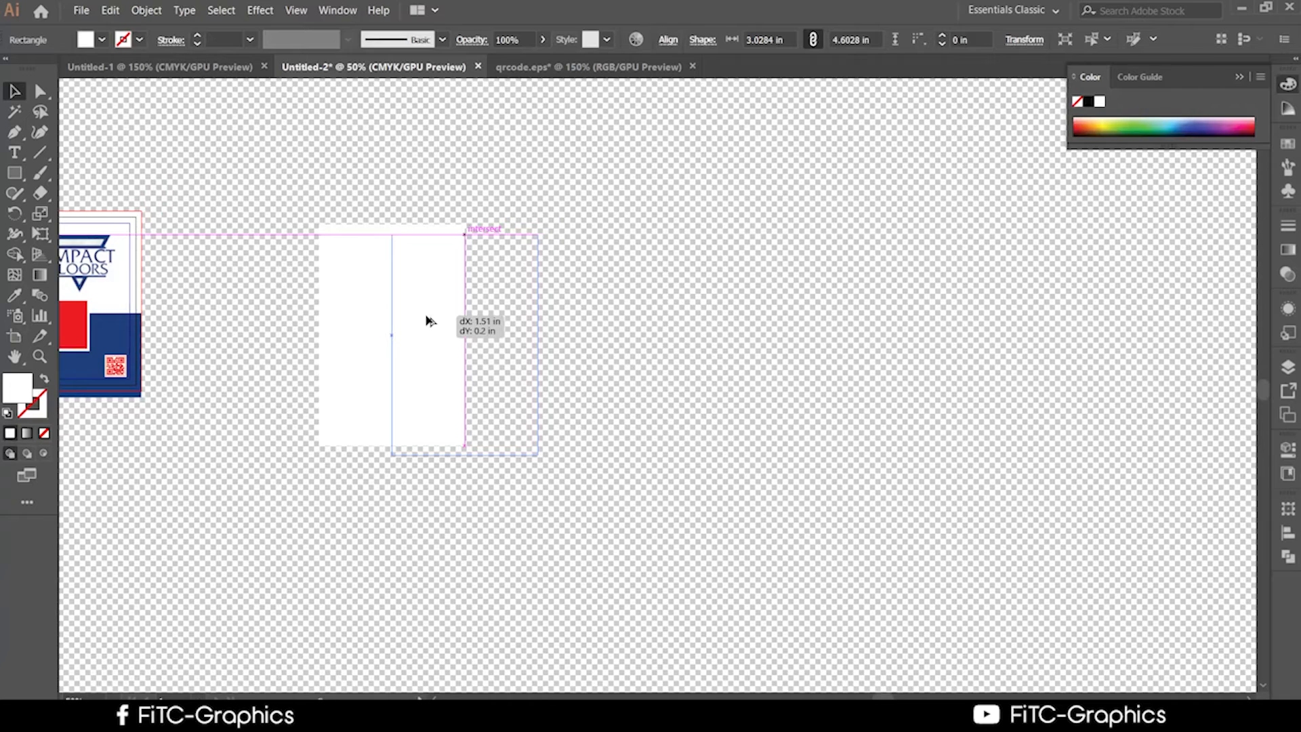
{"action": "left_click_drag", "start_coordinate": [433, 319], "coordinate": [499, 311]}
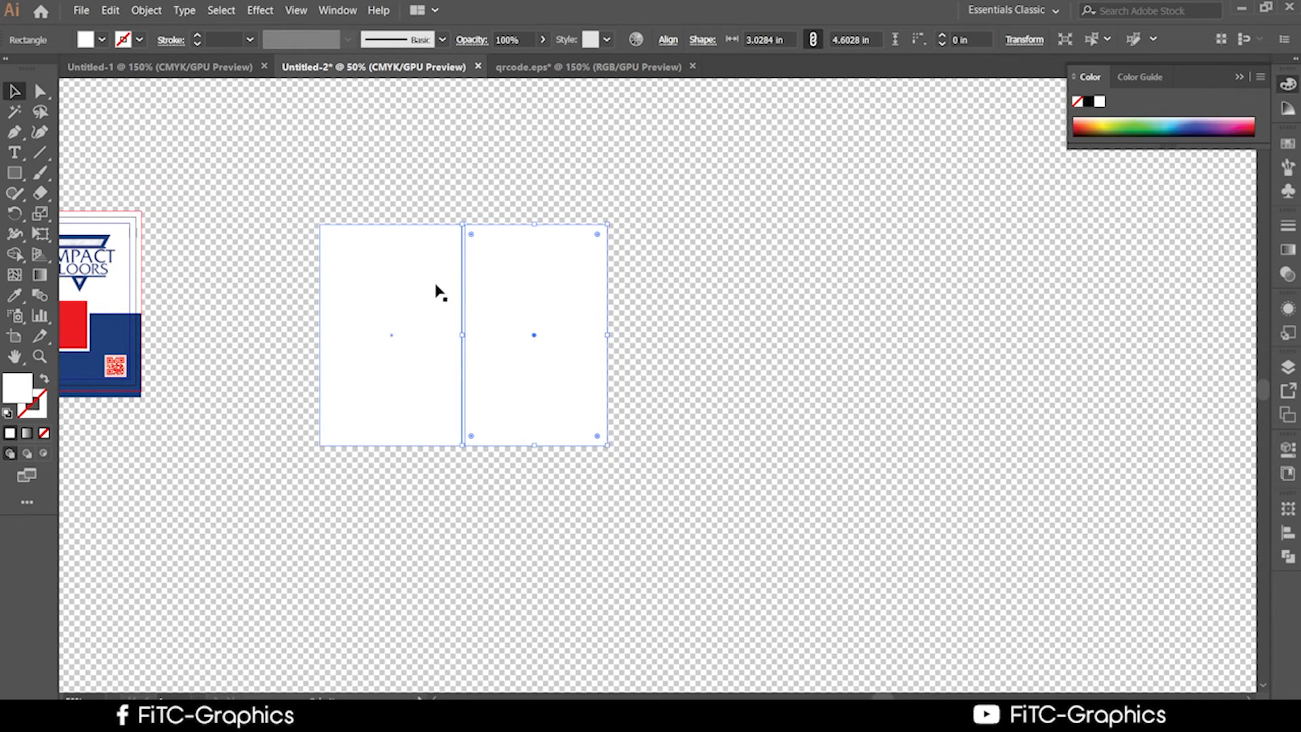
{"action": "key", "text": "a"}
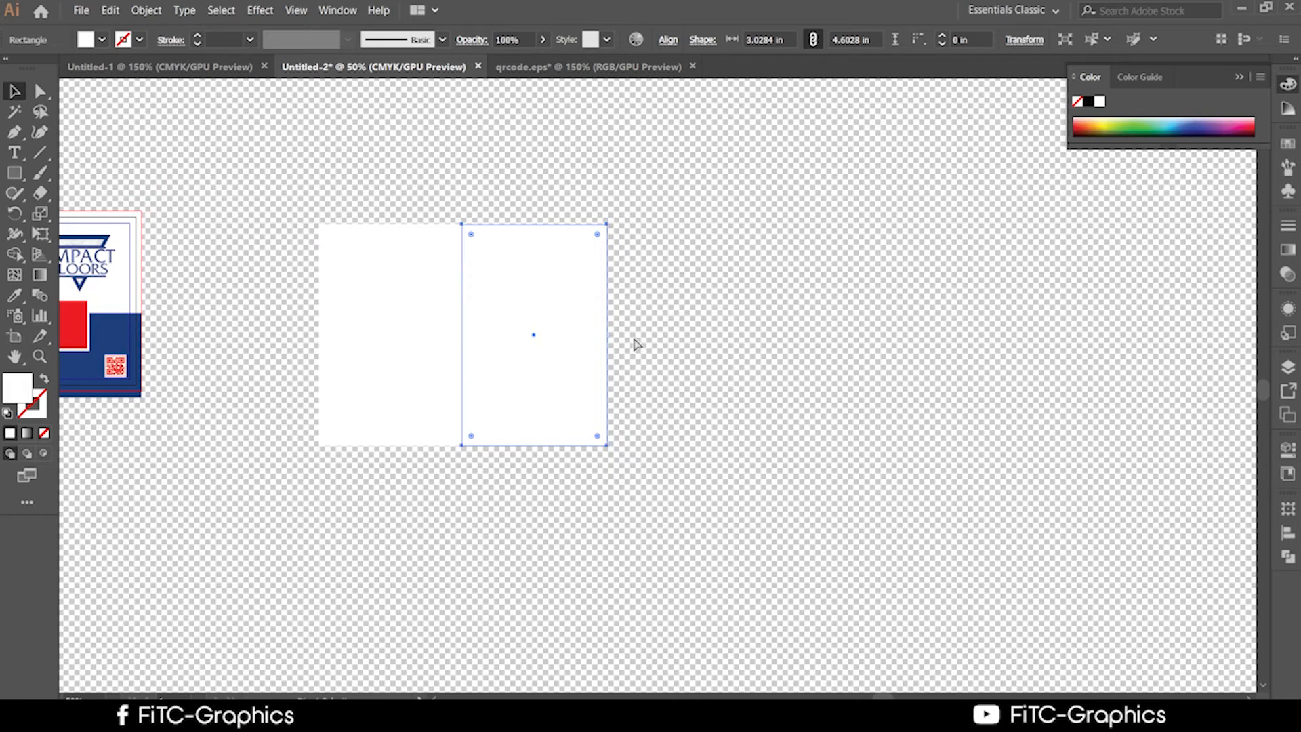
{"action": "key", "text": "ctrl+d"}
{"action": "key", "text": "ctrl+d"}
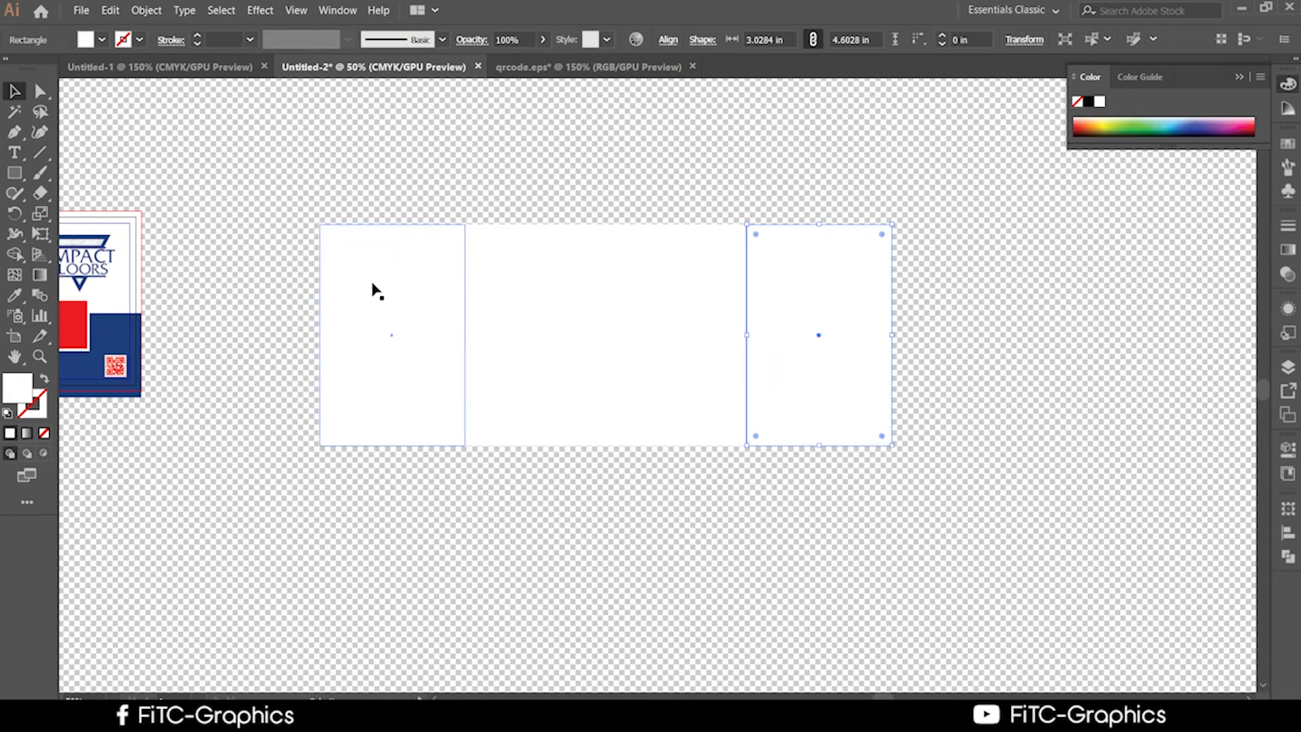
Try removing the fill from the four rectangles, then undo back to a single rectangle.
{"action": "left_click", "coordinate": [276, 179]}
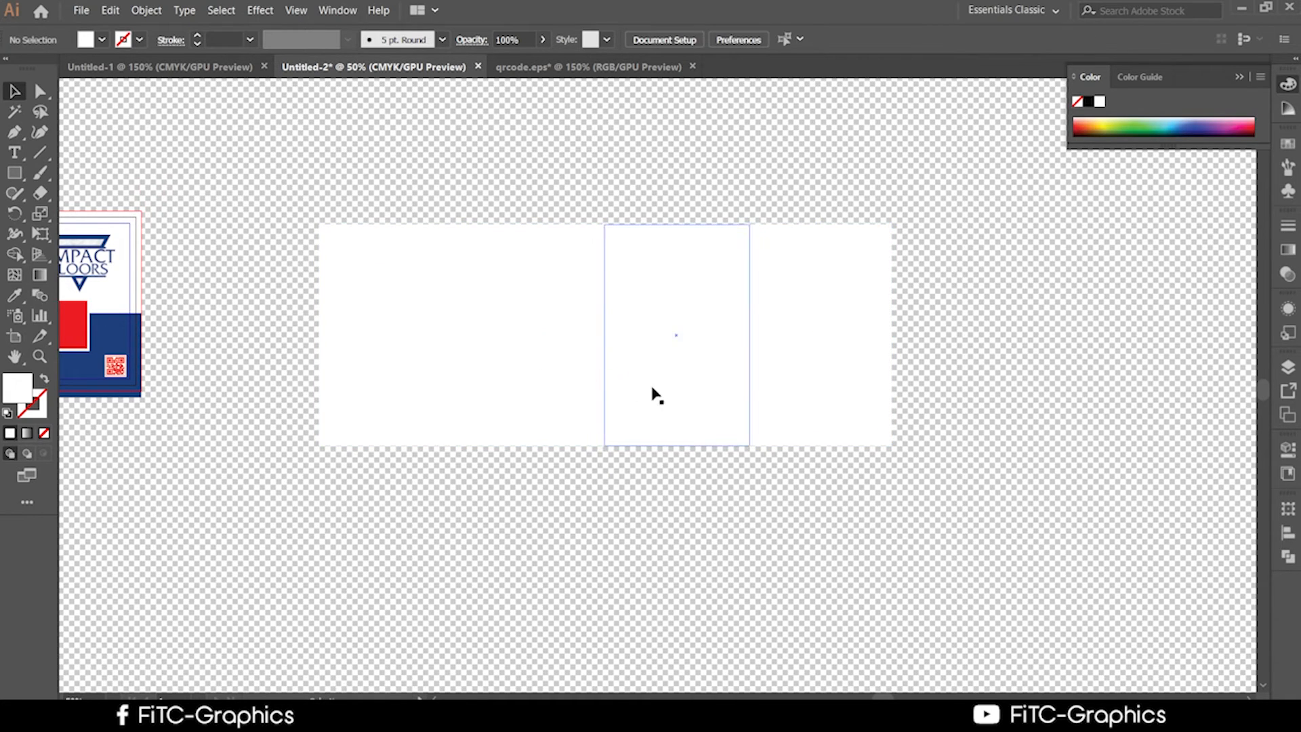
{"action": "left_click_drag", "start_coordinate": [285, 243], "coordinate": [802, 431]}
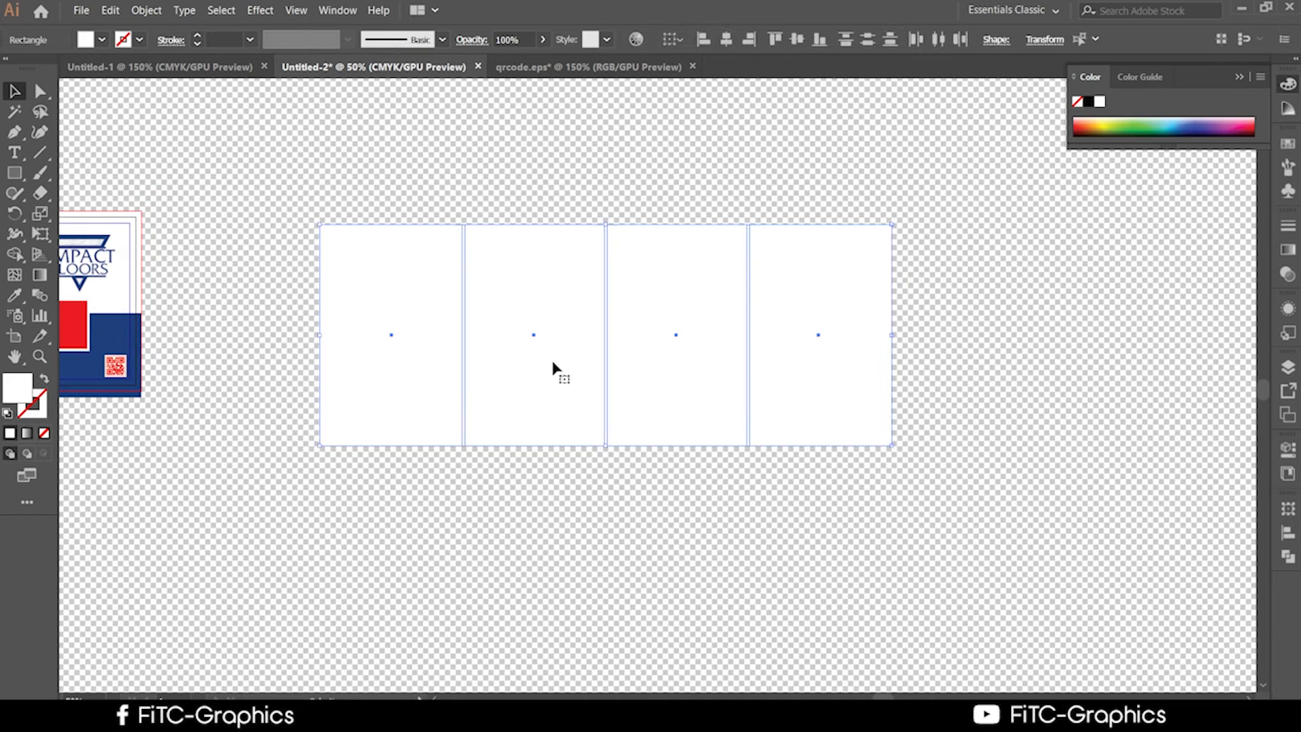
{"action": "left_click", "coordinate": [44, 433]}
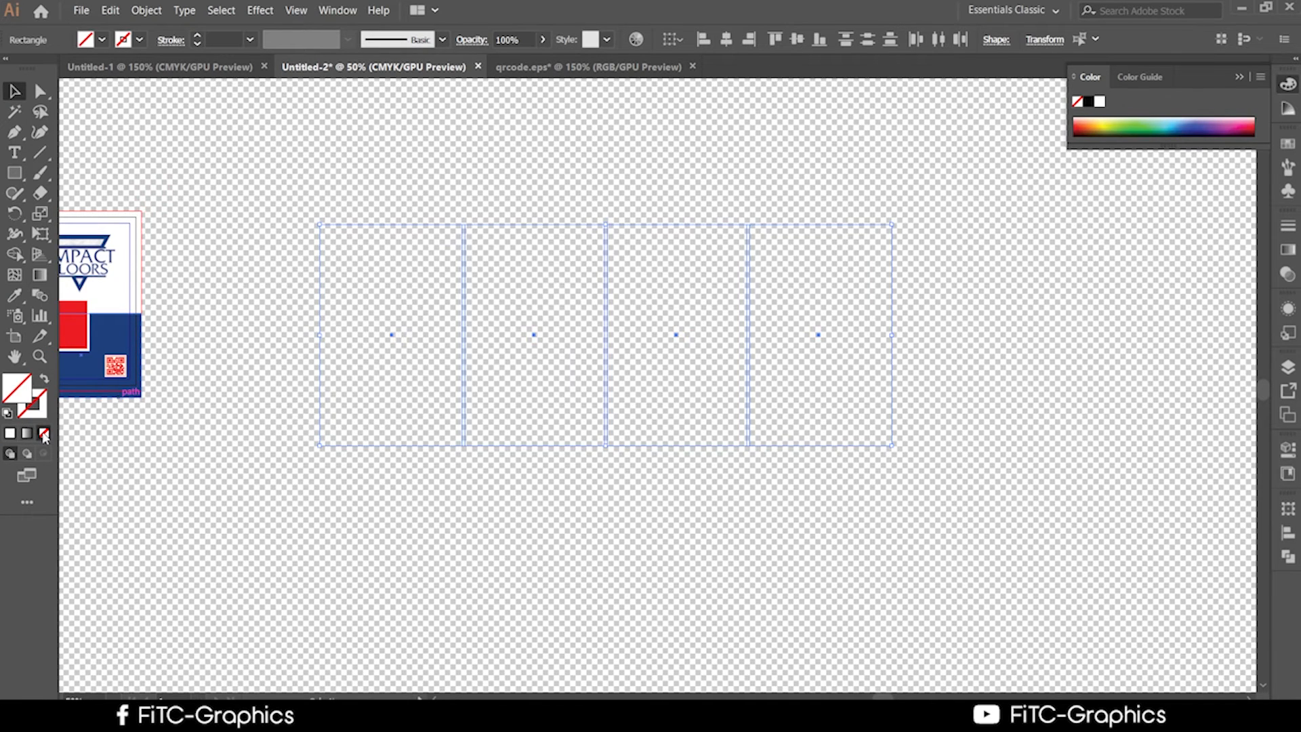
{"action": "left_click", "coordinate": [303, 510]}
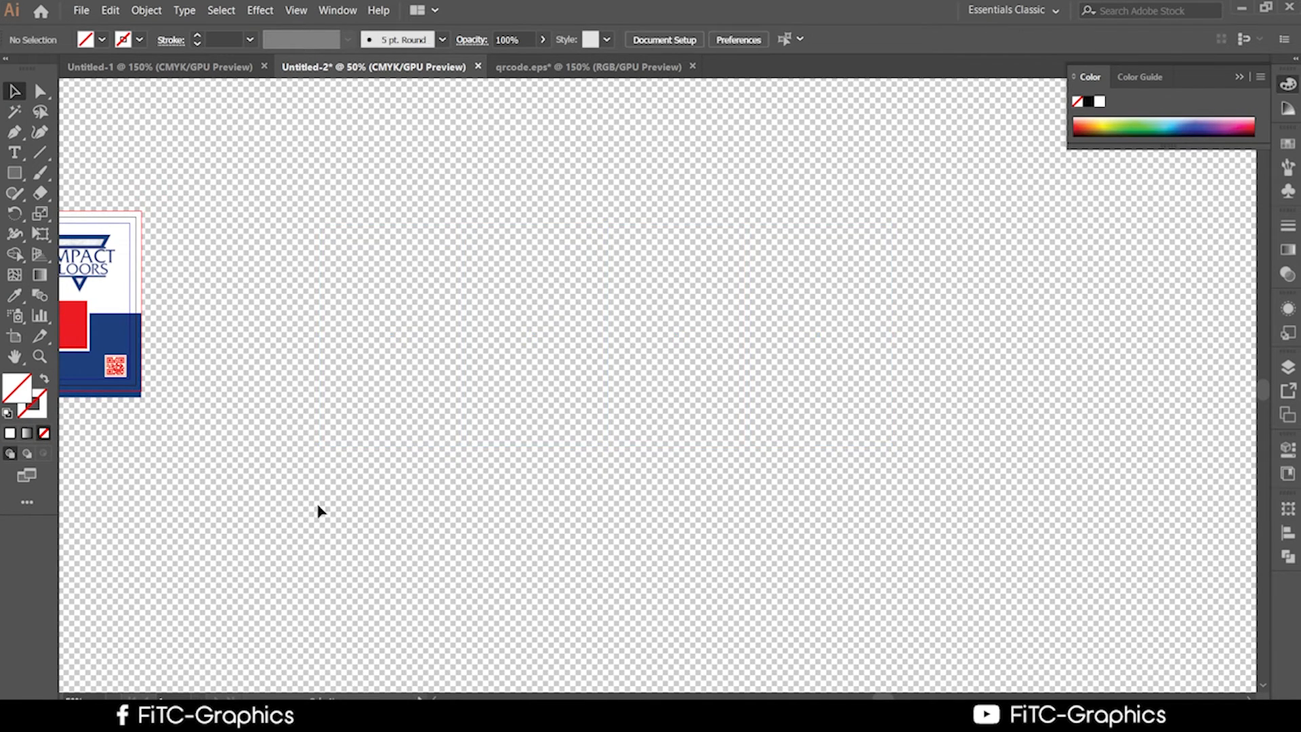
{"action": "left_click_drag", "start_coordinate": [522, 401], "coordinate": [524, 402]}
{"action": "left_click", "coordinate": [472, 319]}
{"action": "left_click_drag", "start_coordinate": [416, 246], "coordinate": [483, 341]}
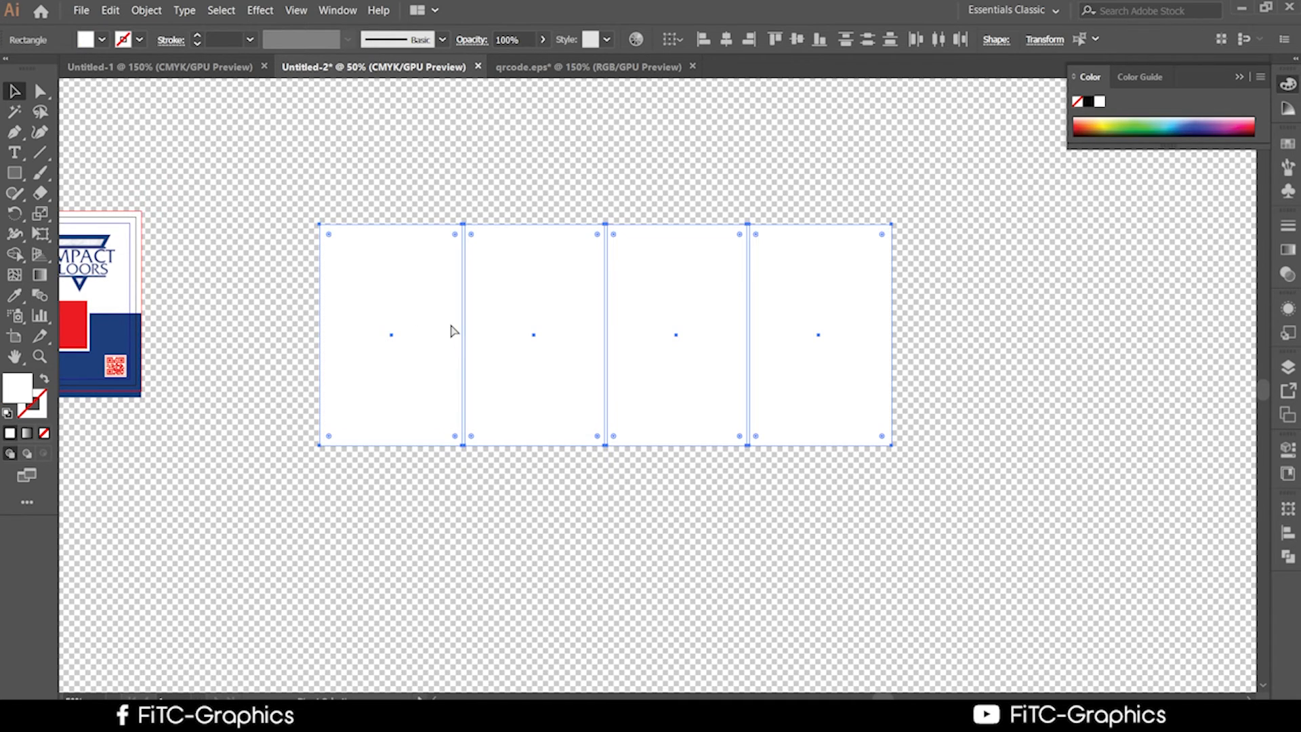
{"action": "key", "text": "ctrl+z"}
{"action": "key", "text": "ctrl+z"}
{"action": "key", "text": "ctrl+z"}
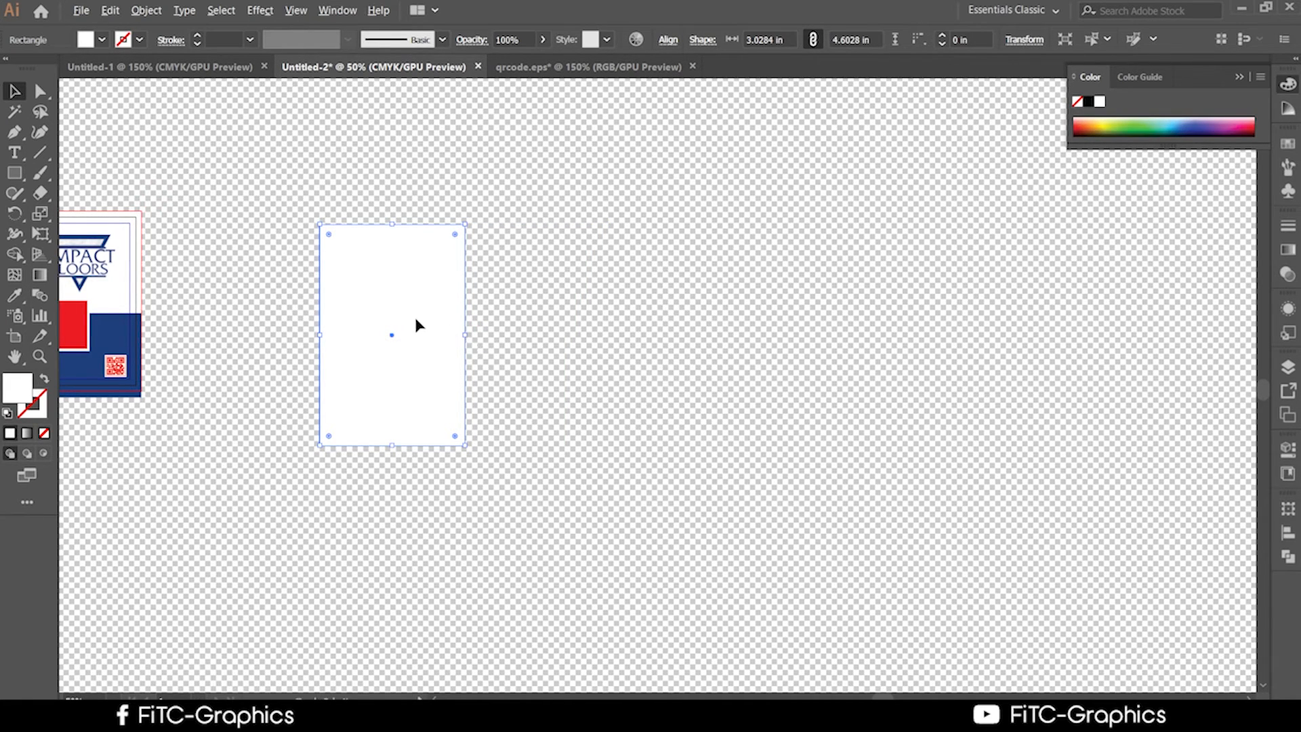
{"action": "key", "text": "ctrl+shift+a"}
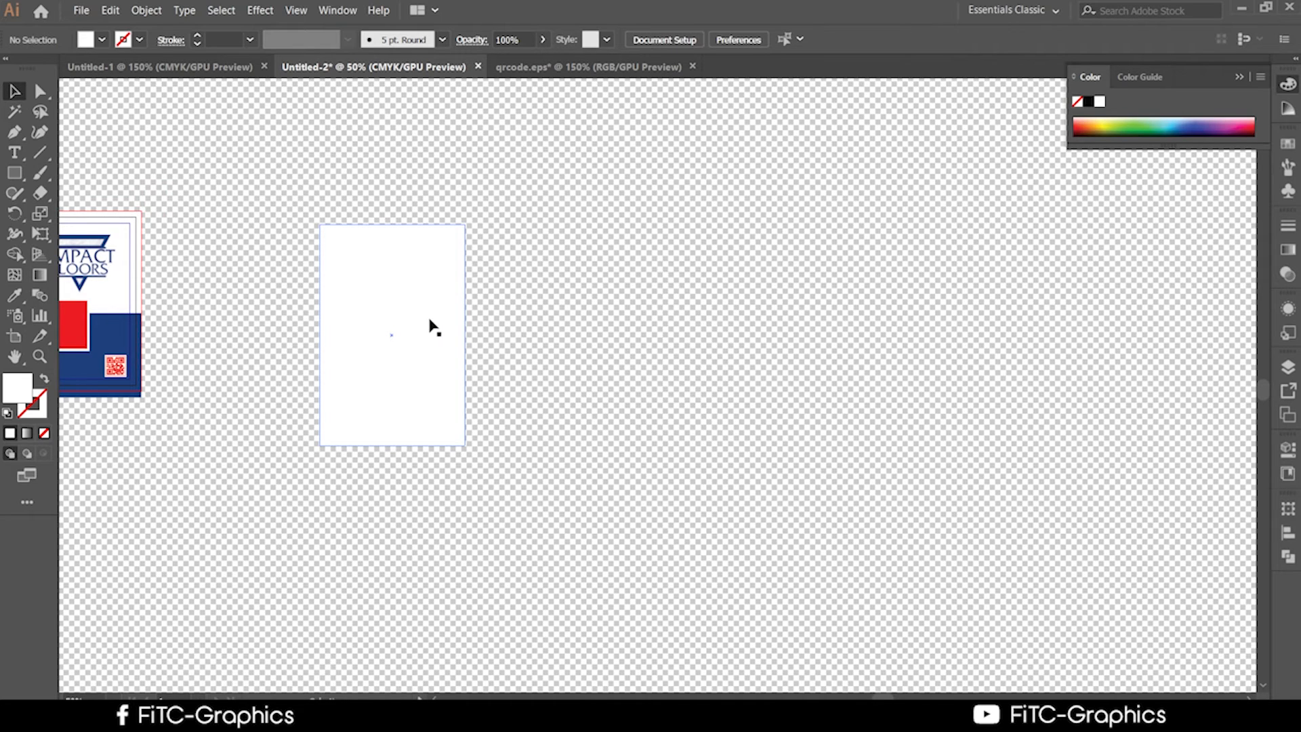
Copy the rectangle rightward, repeat twice with Ctrl+D, and raise the leftmost above the row.
{"action": "left_click_drag", "start_coordinate": [429, 320], "coordinate": [570, 343]}
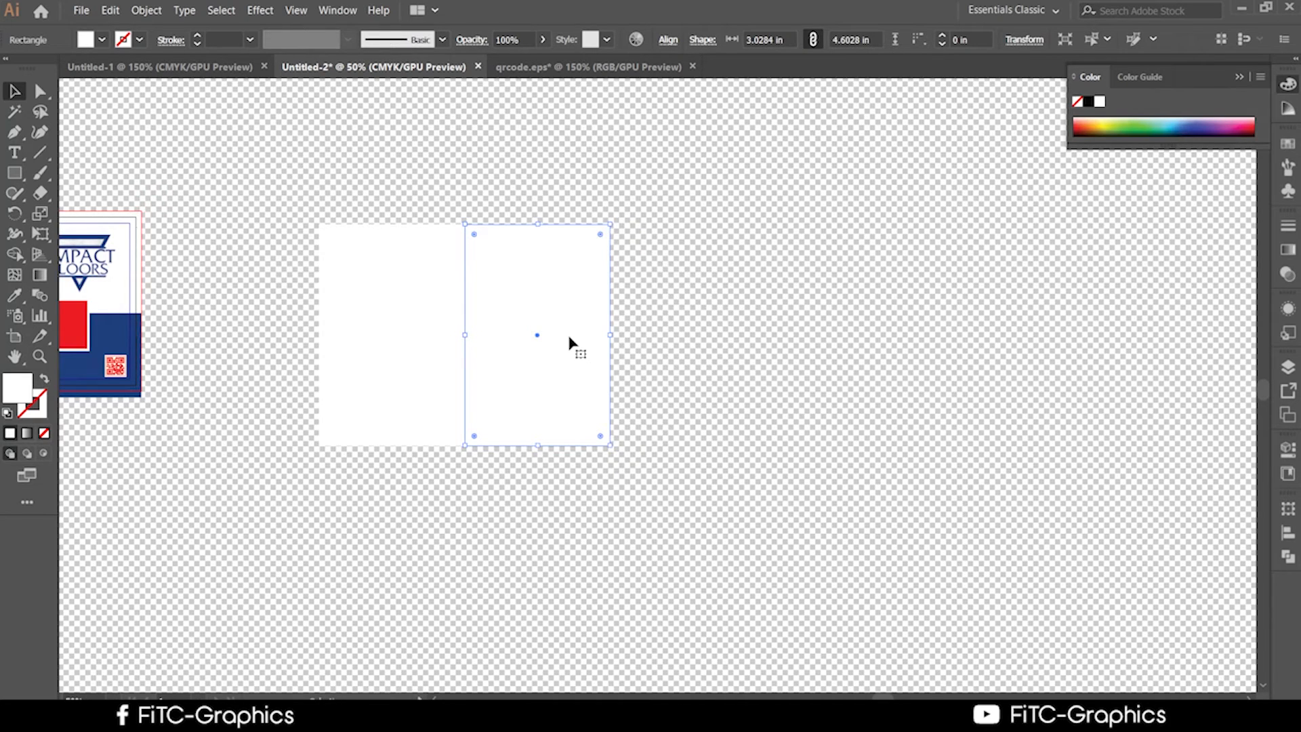
{"action": "key", "text": "ctrl+d"}
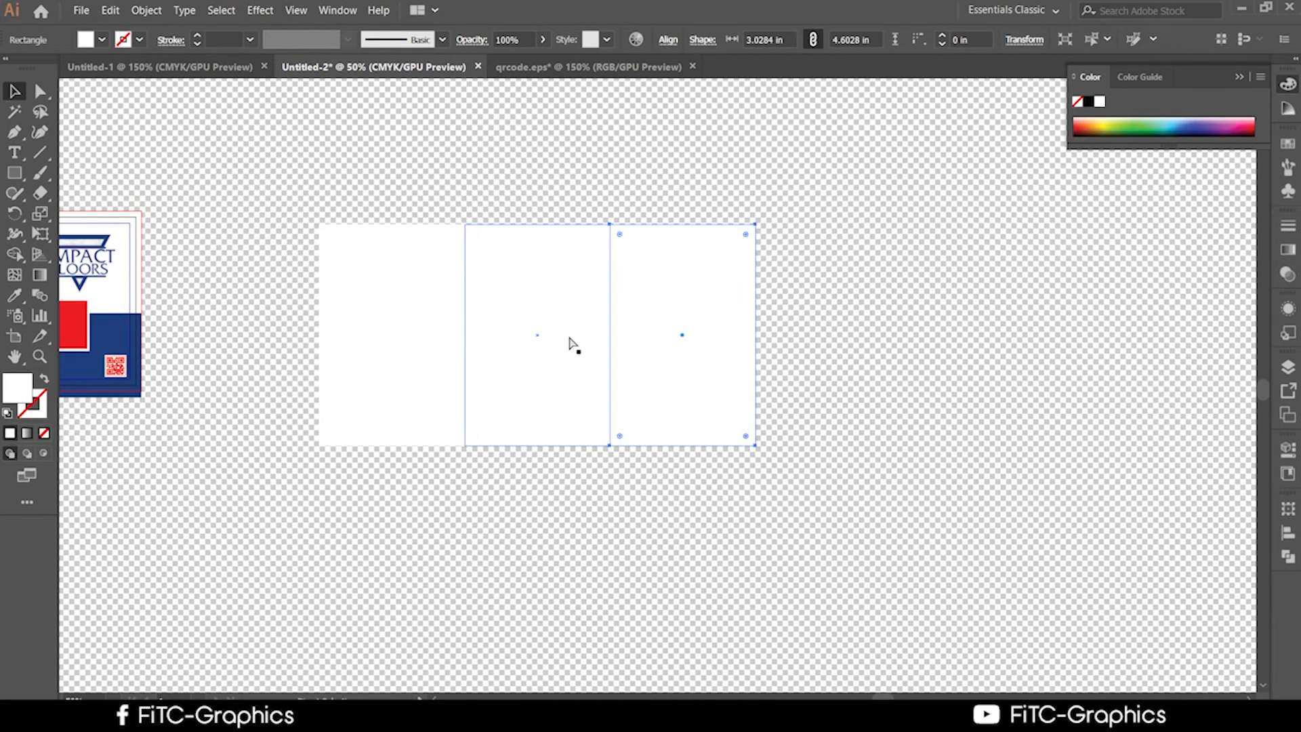
{"action": "key", "text": "ctrl+d"}
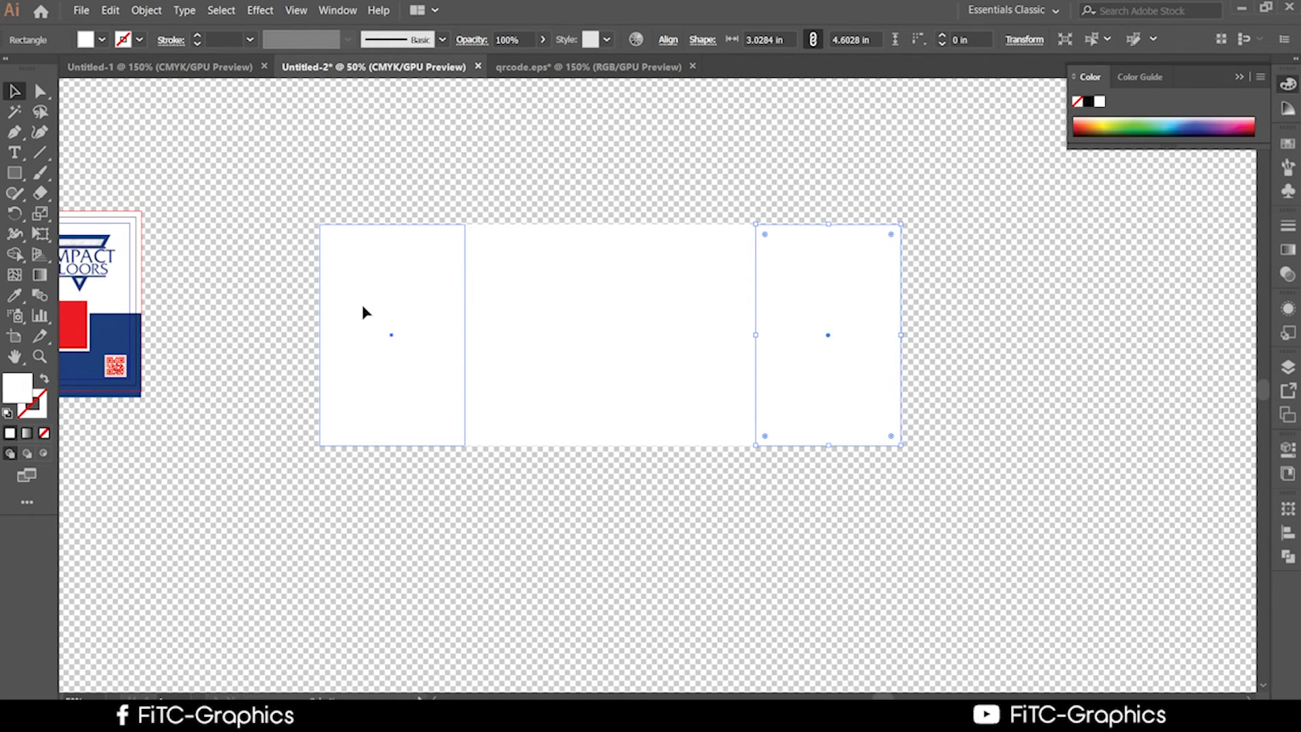
{"action": "left_click_drag", "start_coordinate": [362, 312], "coordinate": [363, 92]}
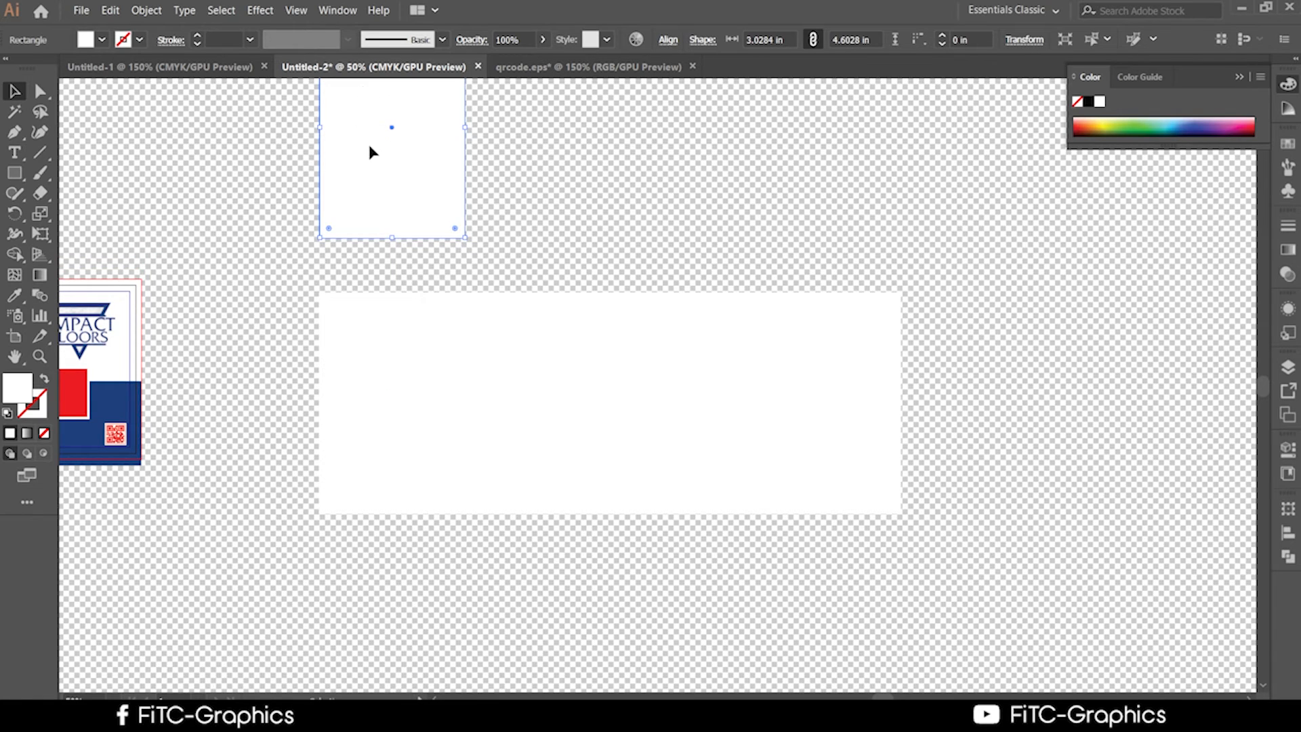
{"action": "left_click_drag", "start_coordinate": [372, 150], "coordinate": [370, 202]}
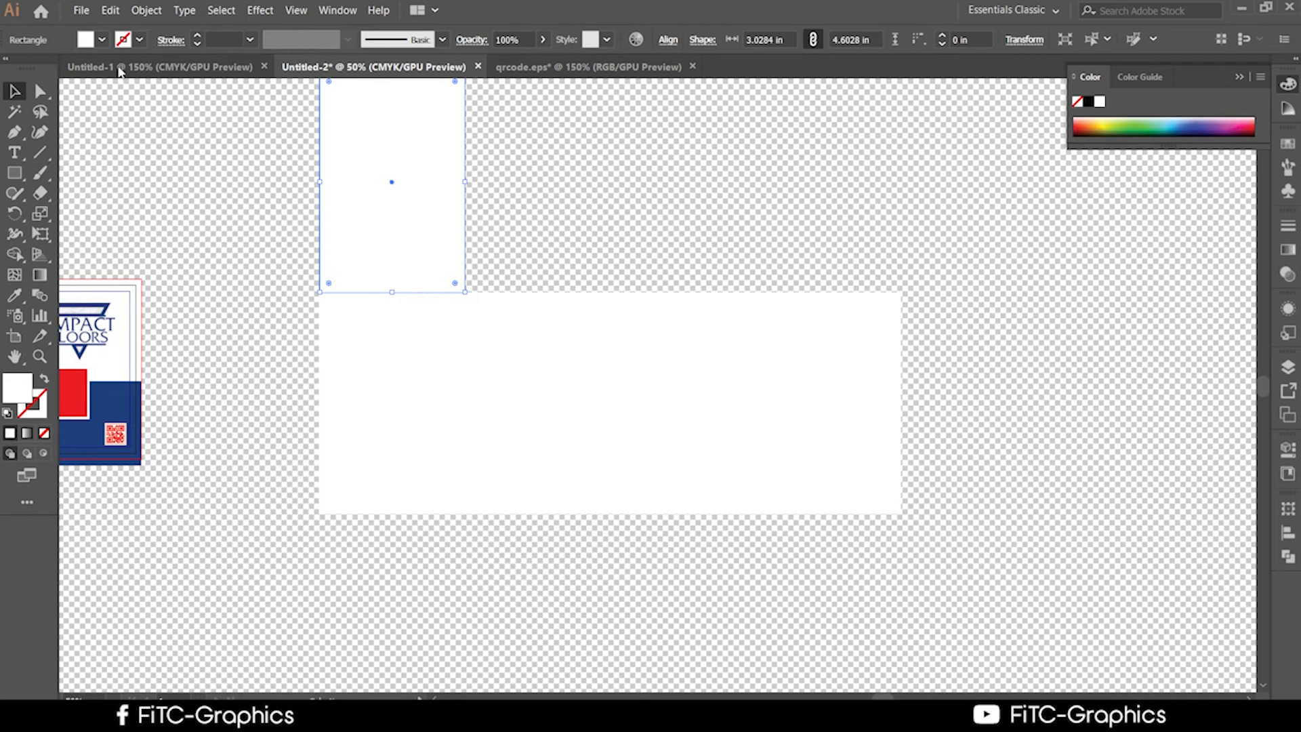
Open the Transform panel from the Window menu to see the raised rectangle's size.
{"action": "left_click", "coordinate": [336, 11]}
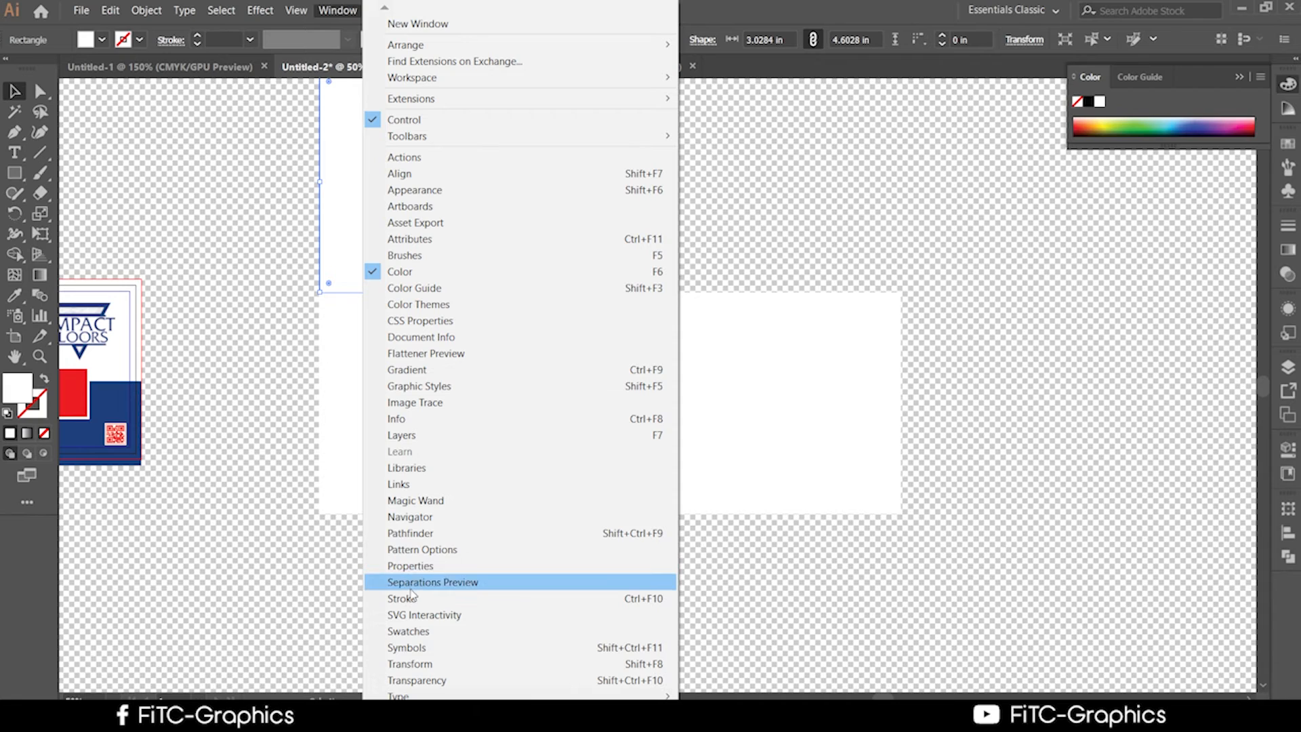
{"action": "mouse_move", "coordinate": [433, 722]}
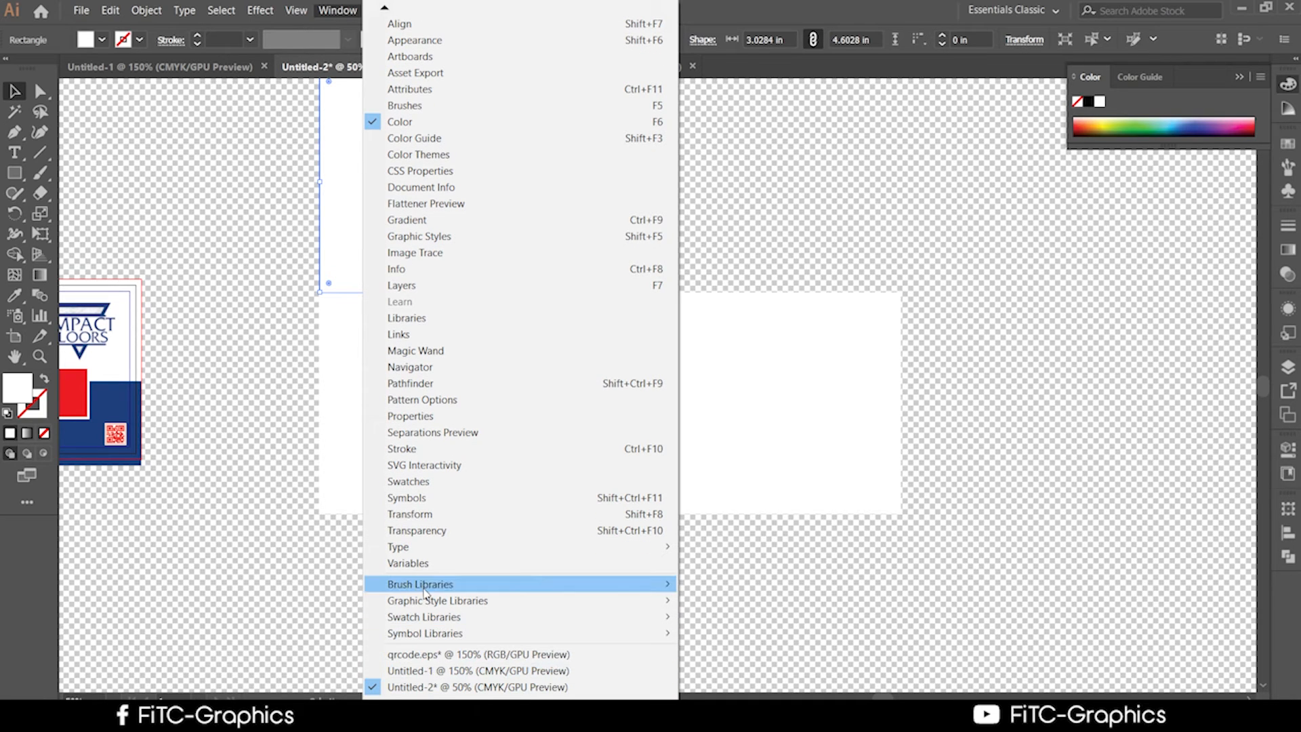
{"action": "mouse_move", "coordinate": [423, 545]}
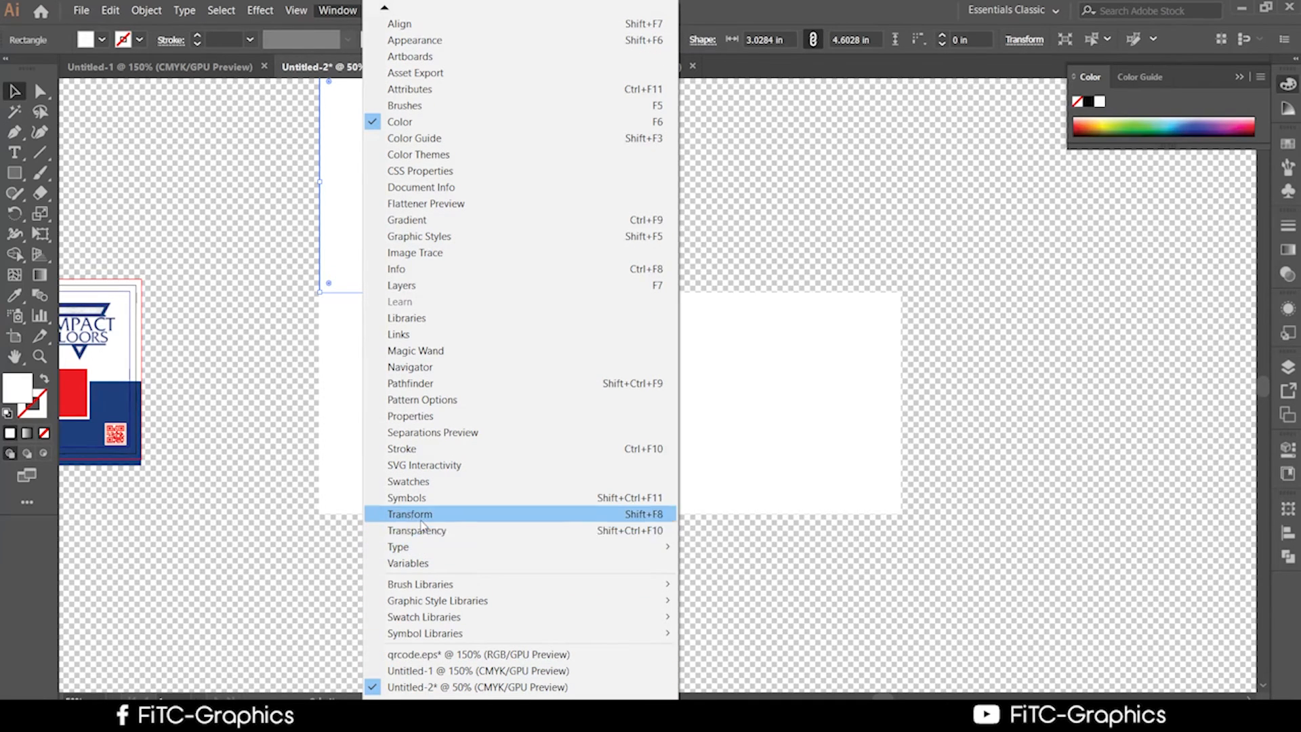
{"action": "left_click", "coordinate": [423, 514]}
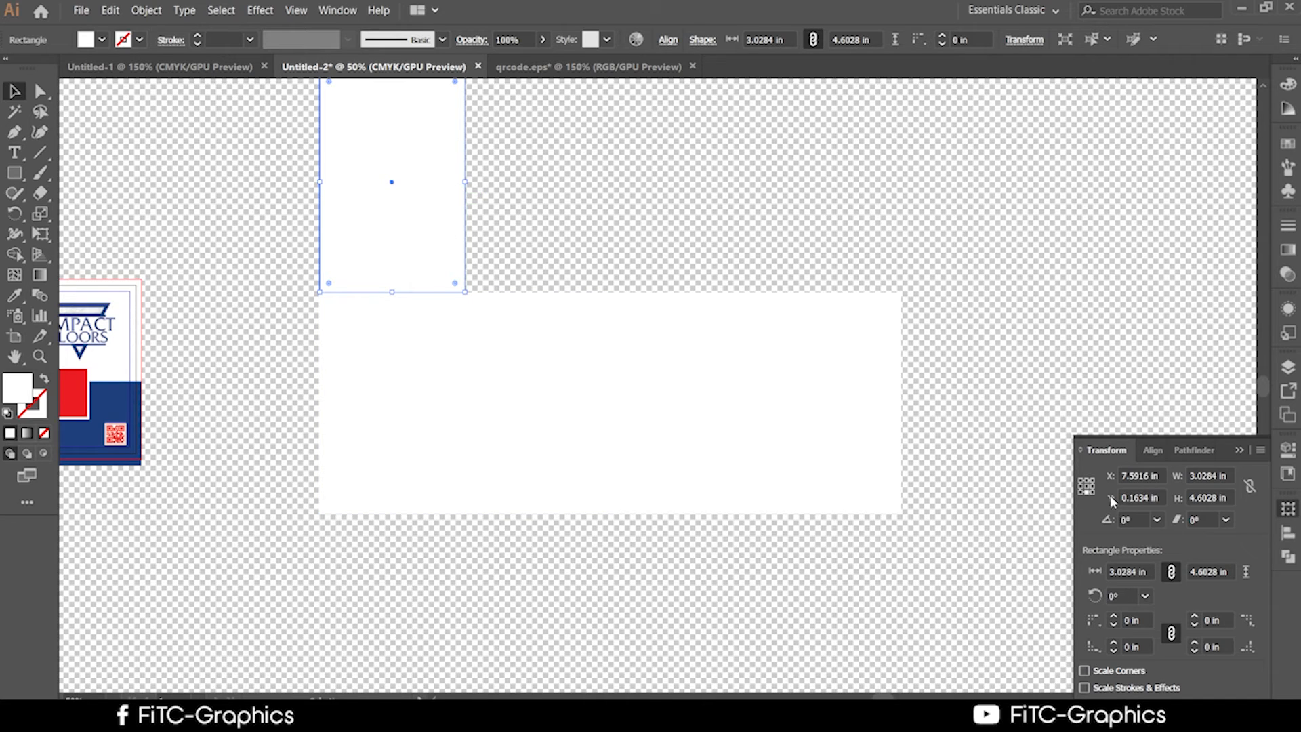
Try a 2 in width on the raised rectangle, zoom in, then undo back to 3.0284 in.
{"action": "double_click", "coordinate": [1223, 476]}
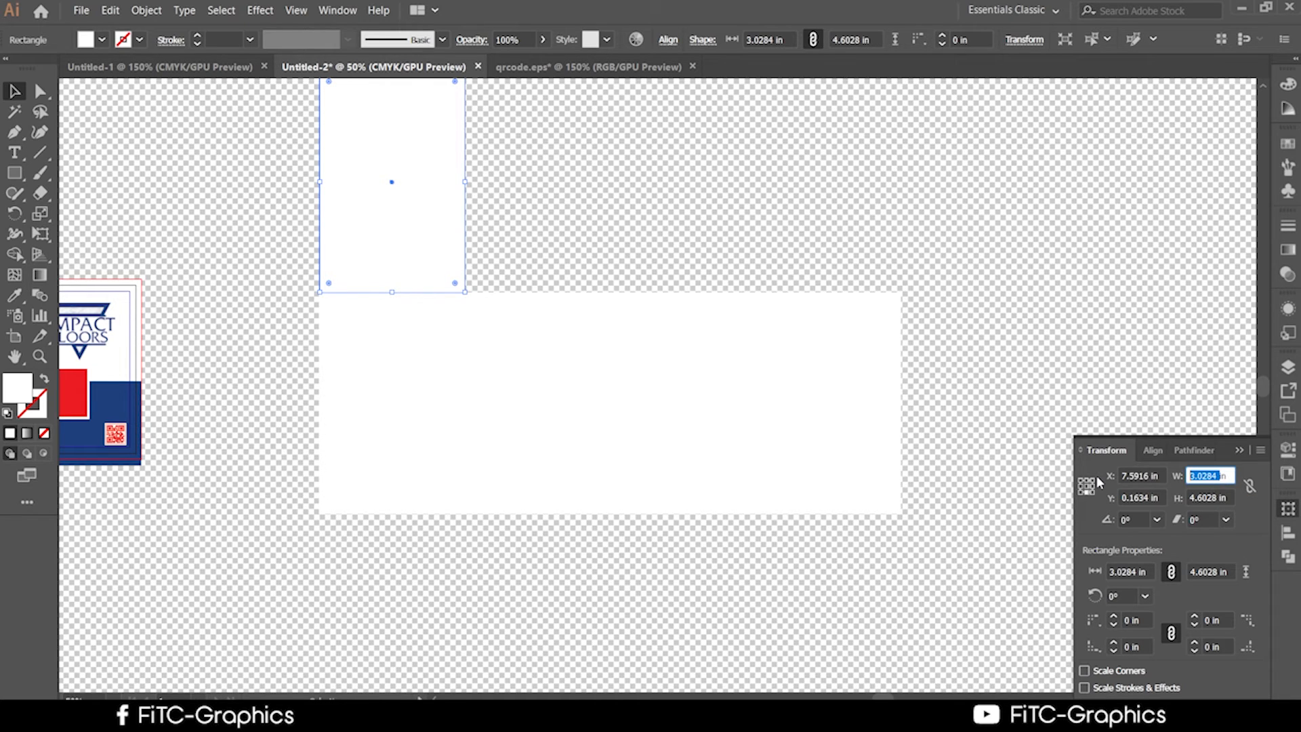
{"action": "key", "text": "BackSpace"}
{"action": "left_click", "coordinate": [276, 242]}
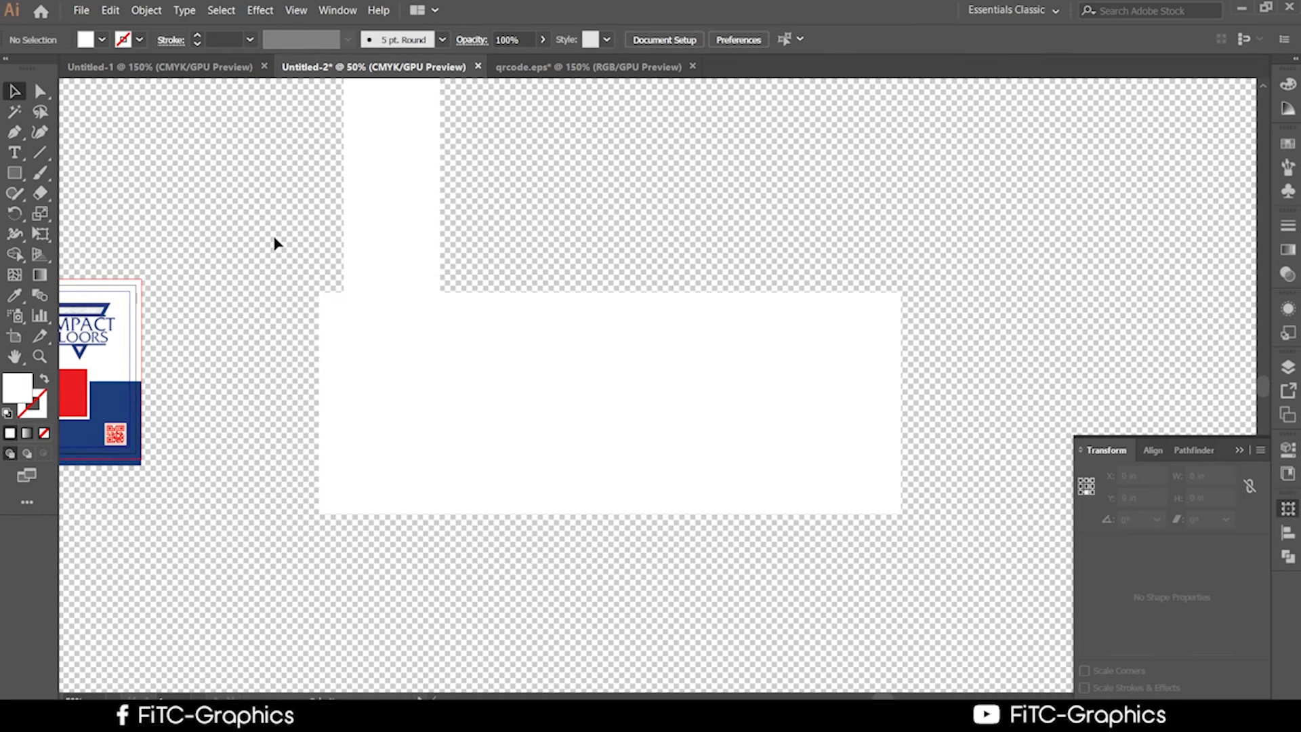
{"action": "key", "text": "z"}
{"action": "left_click", "coordinate": [527, 265]}
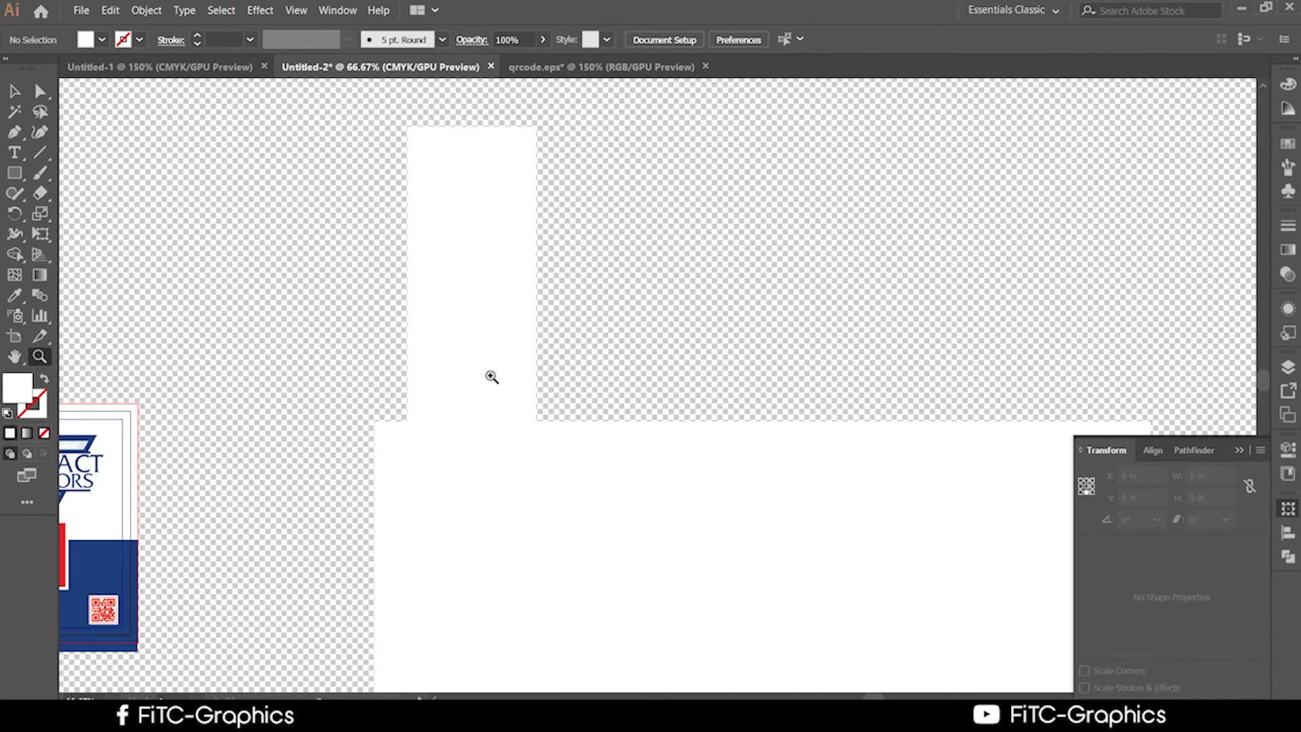
{"action": "left_click", "coordinate": [14, 90]}
{"action": "left_click", "coordinate": [453, 296]}
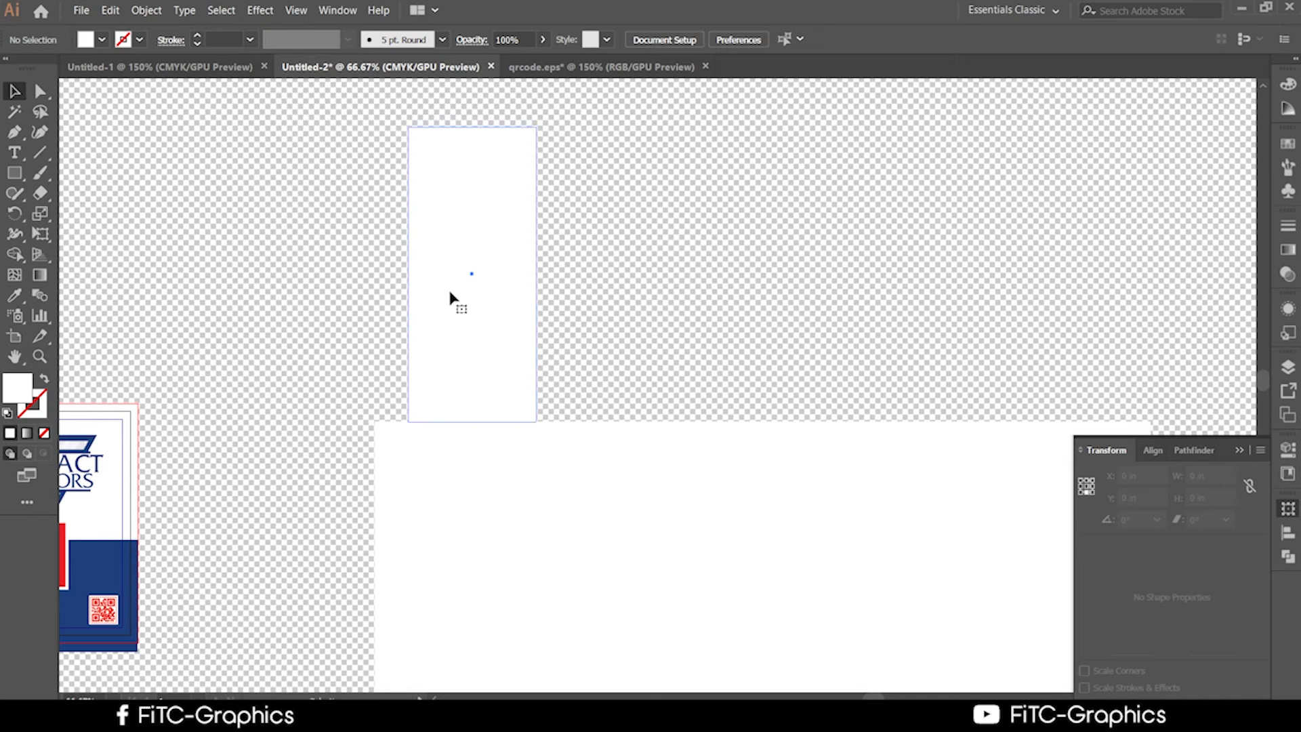
{"action": "key", "text": "ctrl+z"}
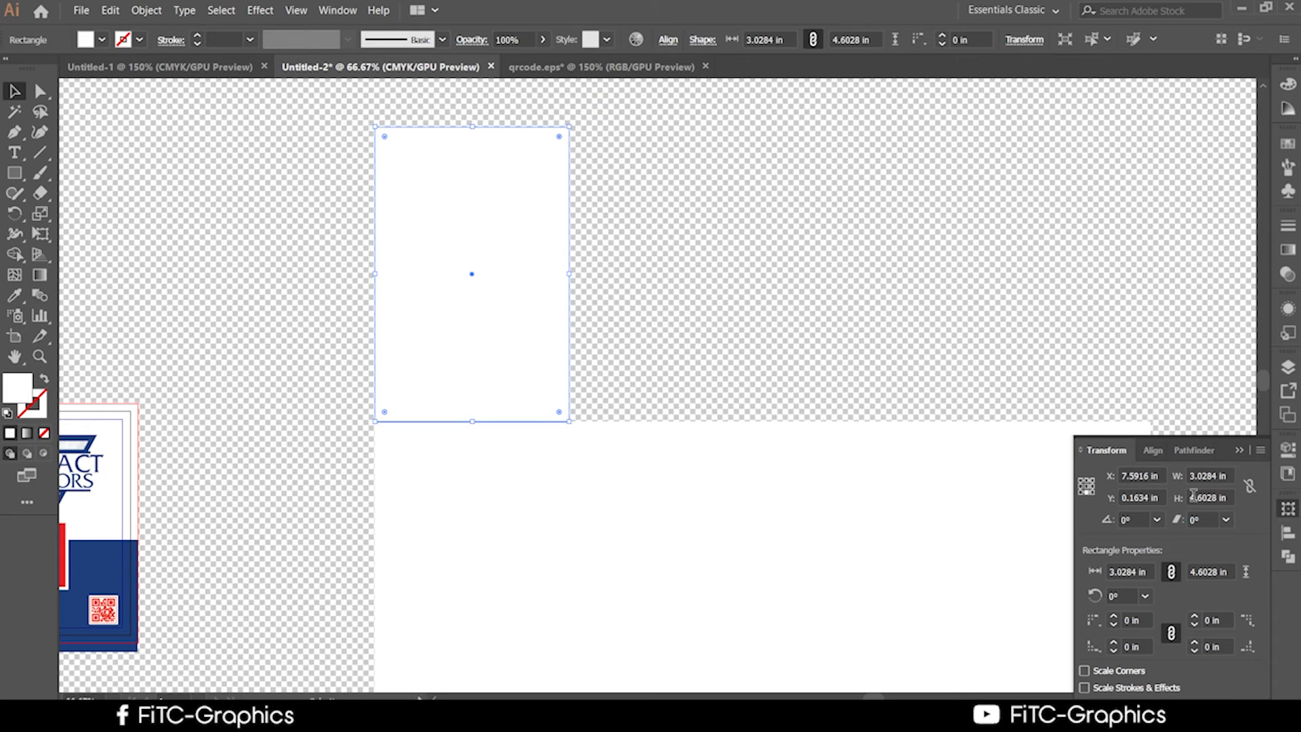
Set the raised rectangle's height to 1 in, making a 3.0284 in wide strip.
{"action": "double_click", "coordinate": [1193, 495]}
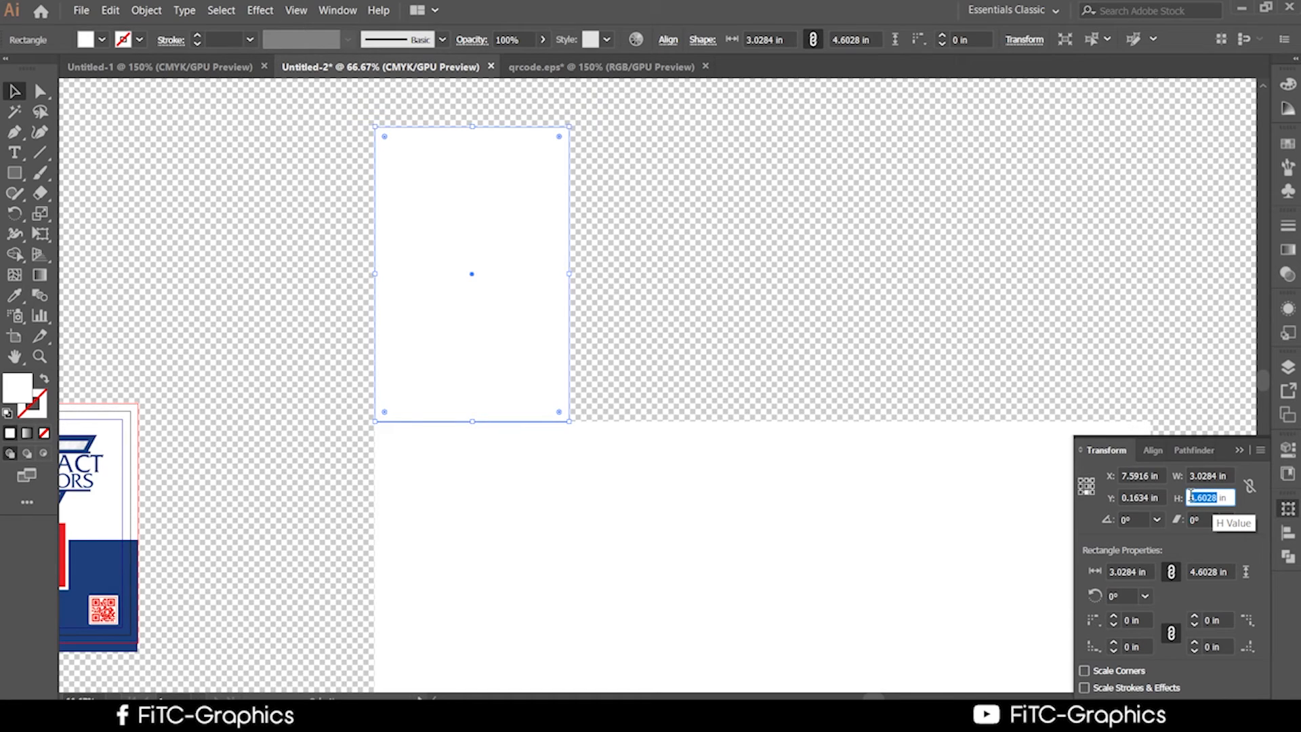
{"action": "type", "text": "1"}
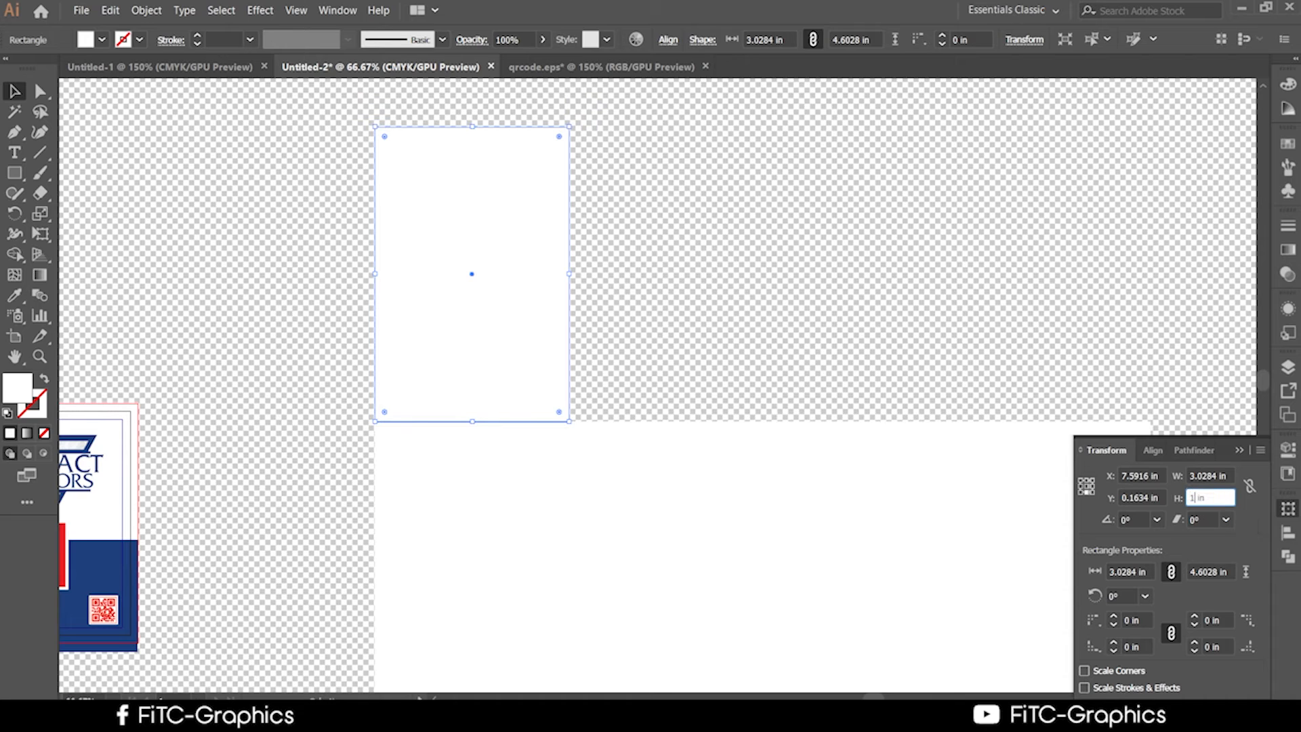
{"action": "left_click", "coordinate": [746, 265]}
{"action": "scroll", "coordinate": [747, 271], "scroll_direction": "down", "scroll_amount": 1}
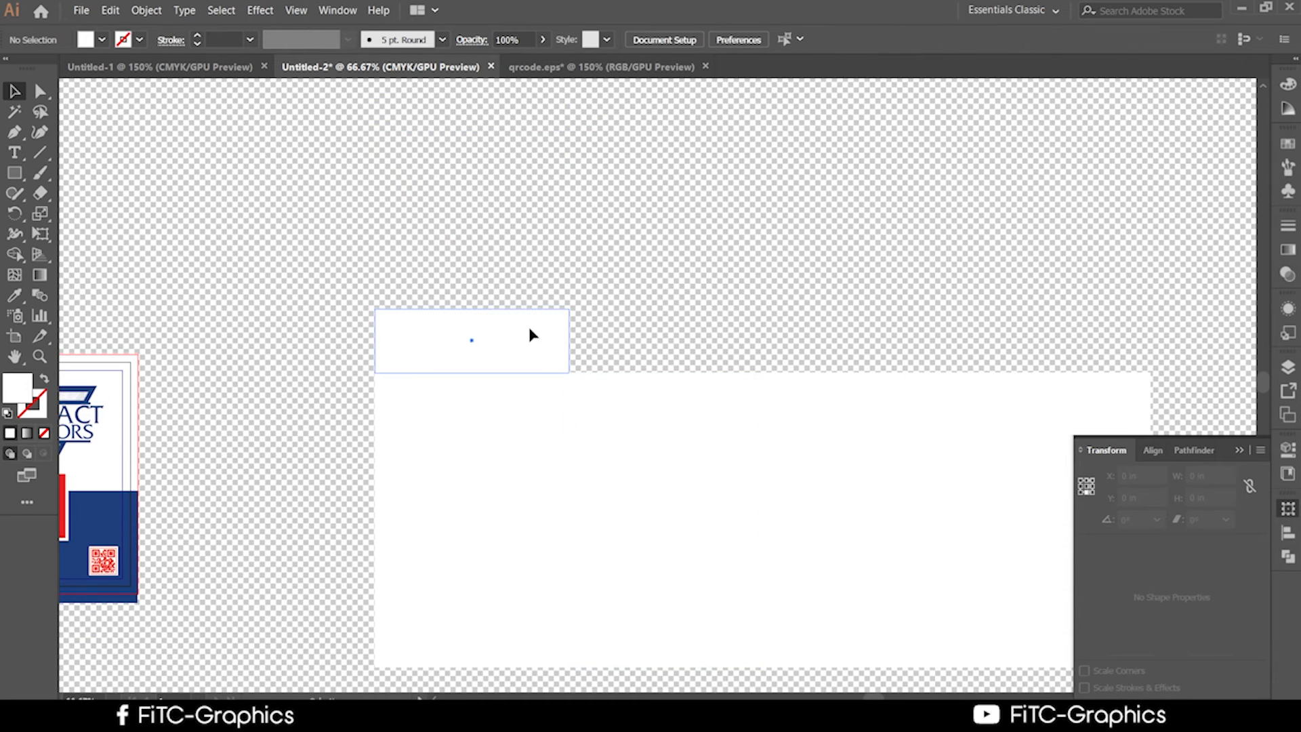
{"action": "left_click", "coordinate": [531, 334]}
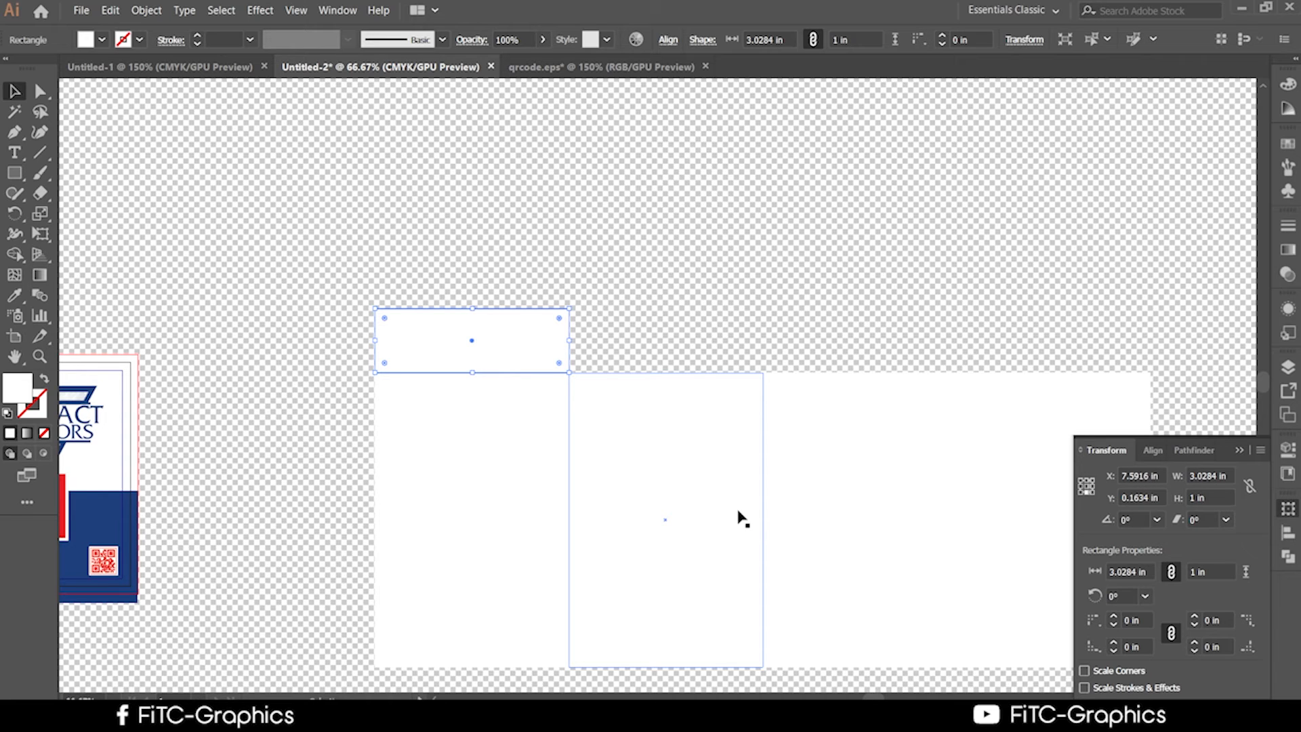
With the centre reference point, set the middle rectangle's Transform width to 1 in.
{"action": "scroll", "coordinate": [718, 518], "scroll_direction": "down", "scroll_amount": 3}
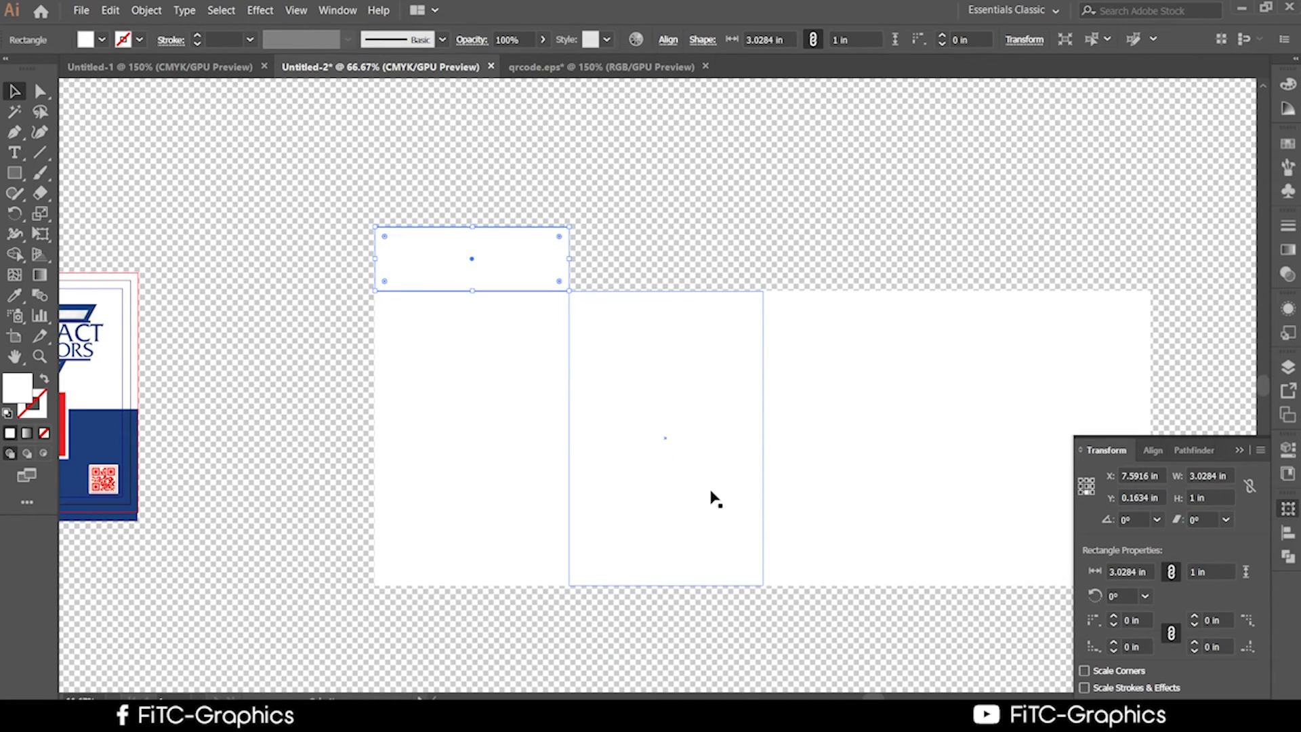
{"action": "left_click", "coordinate": [711, 493]}
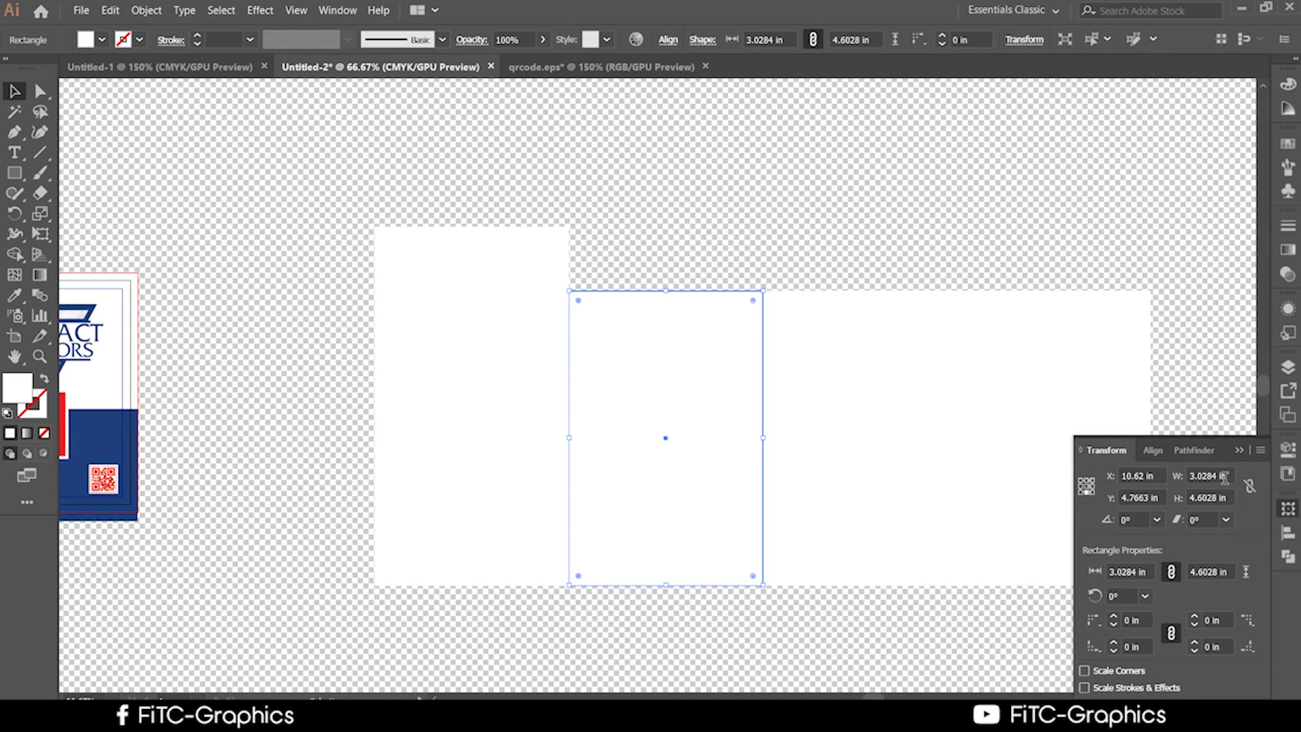
{"action": "left_click_drag", "start_coordinate": [1228, 476], "coordinate": [1187, 483]}
{"action": "left_click", "coordinate": [776, 111]}
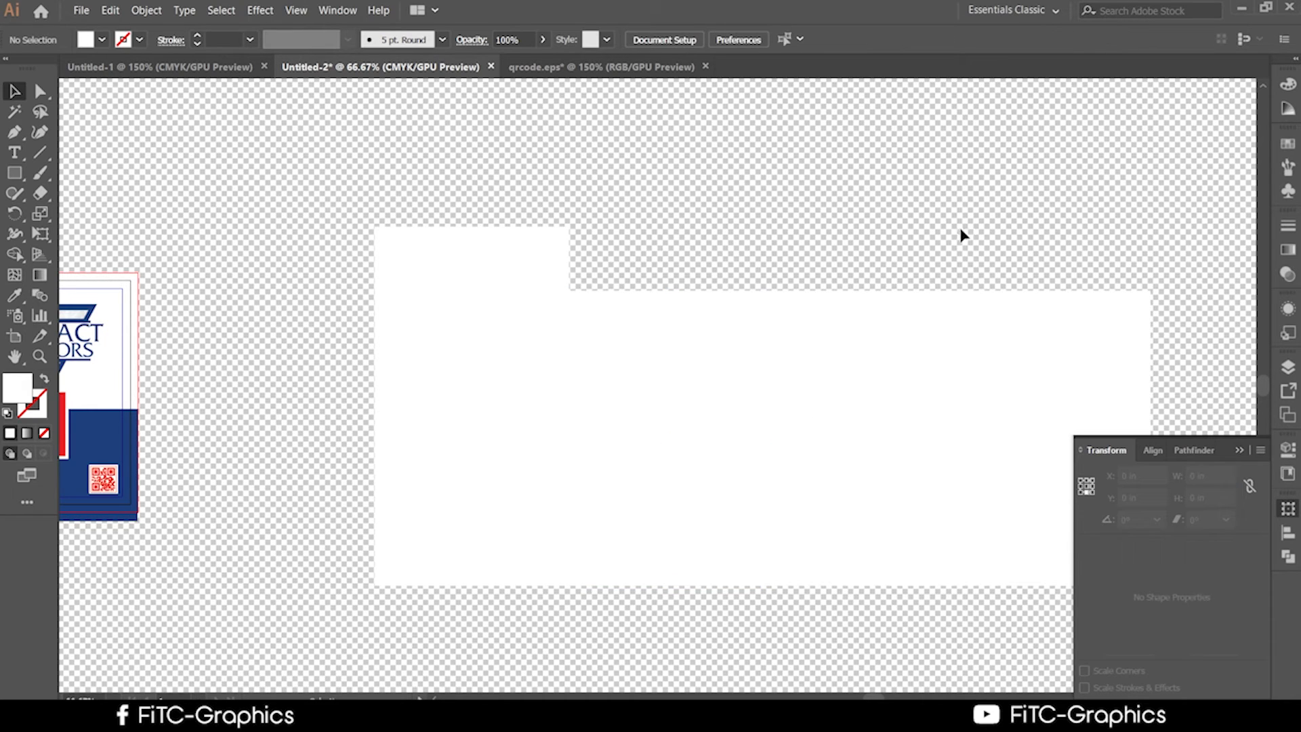
{"action": "left_click", "coordinate": [624, 354]}
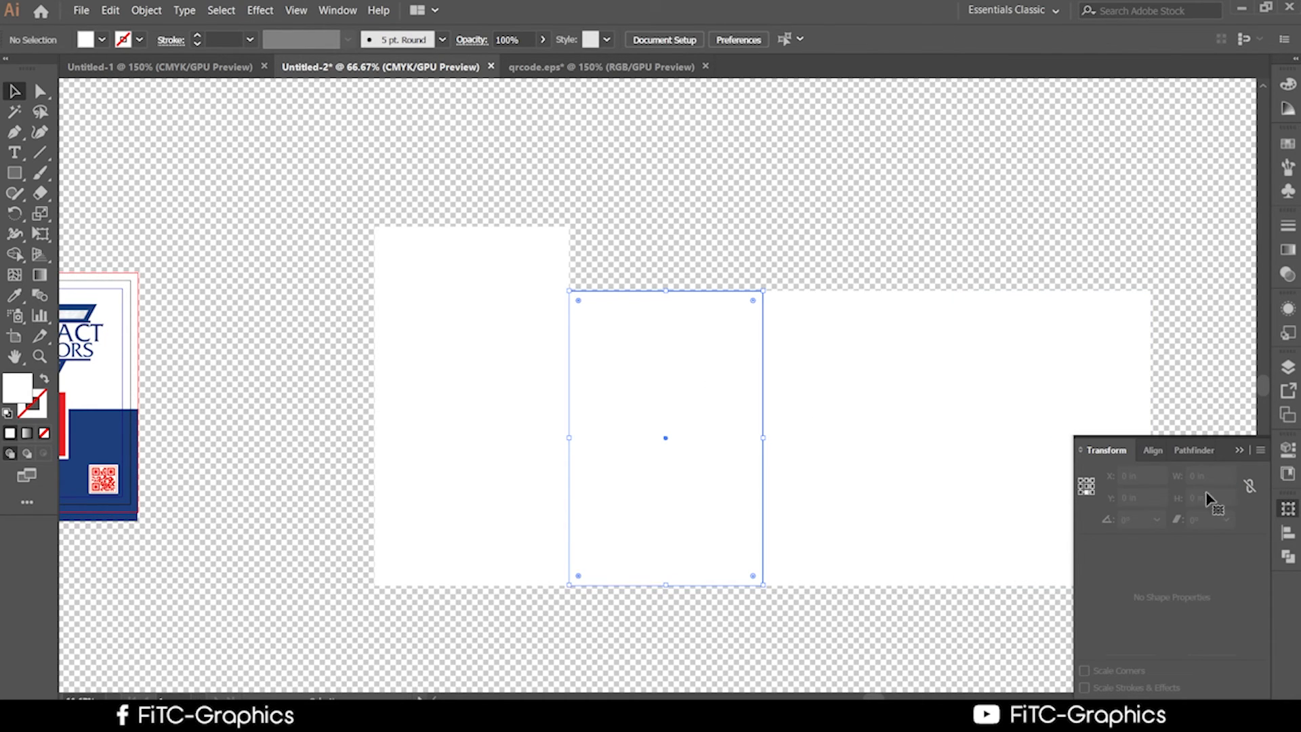
{"action": "left_click", "coordinate": [1087, 485]}
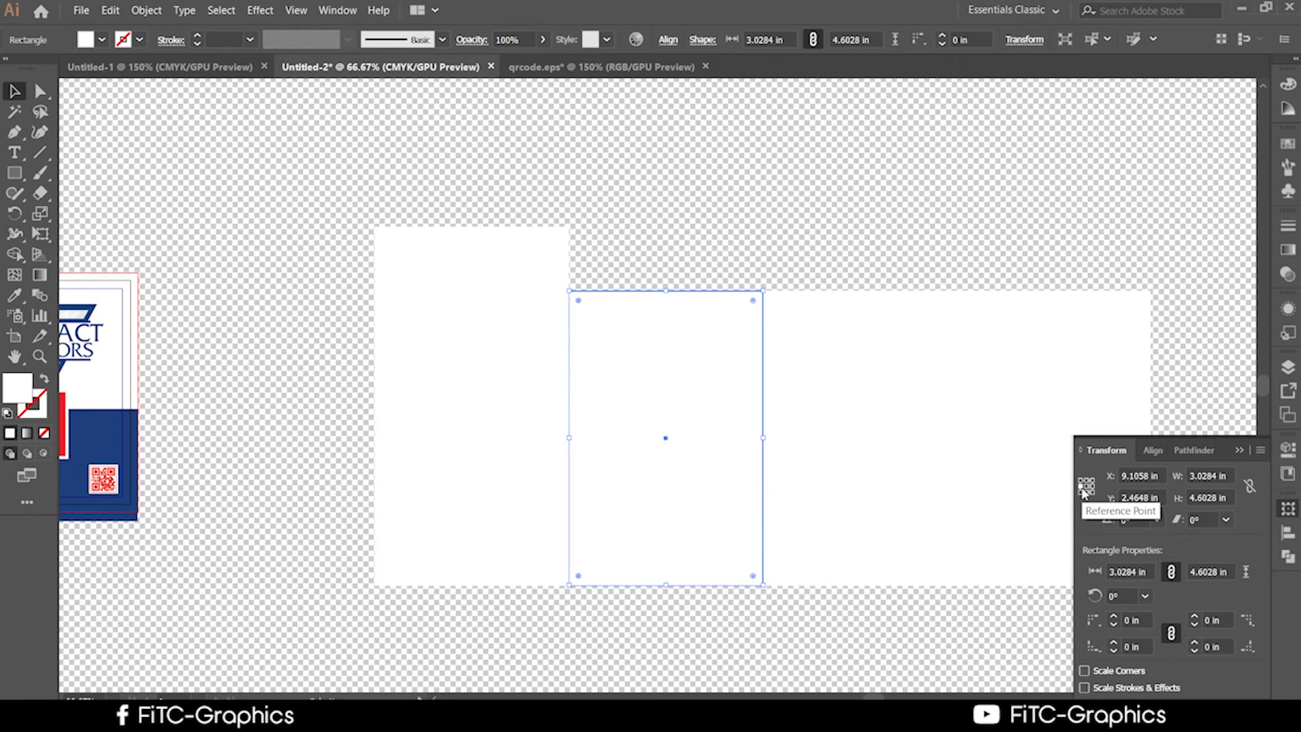
{"action": "left_click", "coordinate": [1221, 477]}
{"action": "type", "text": "1"}
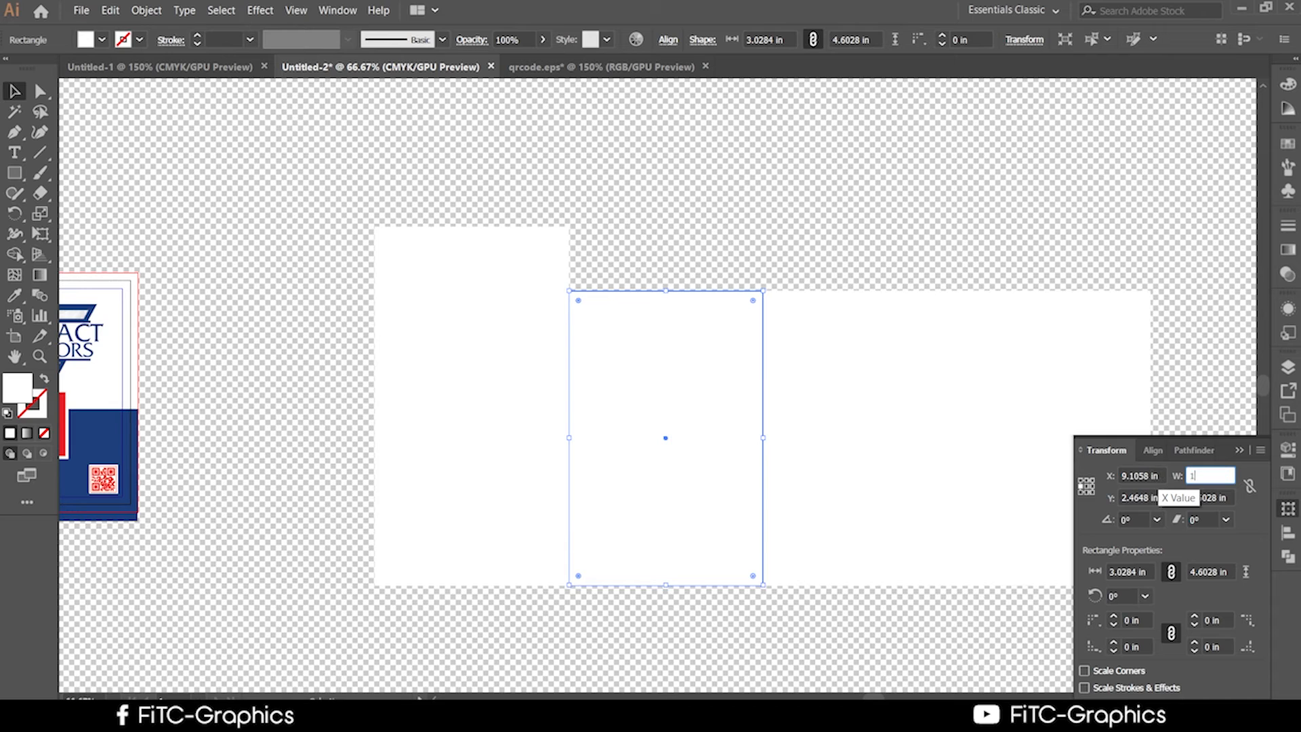
{"action": "left_click", "coordinate": [778, 164]}
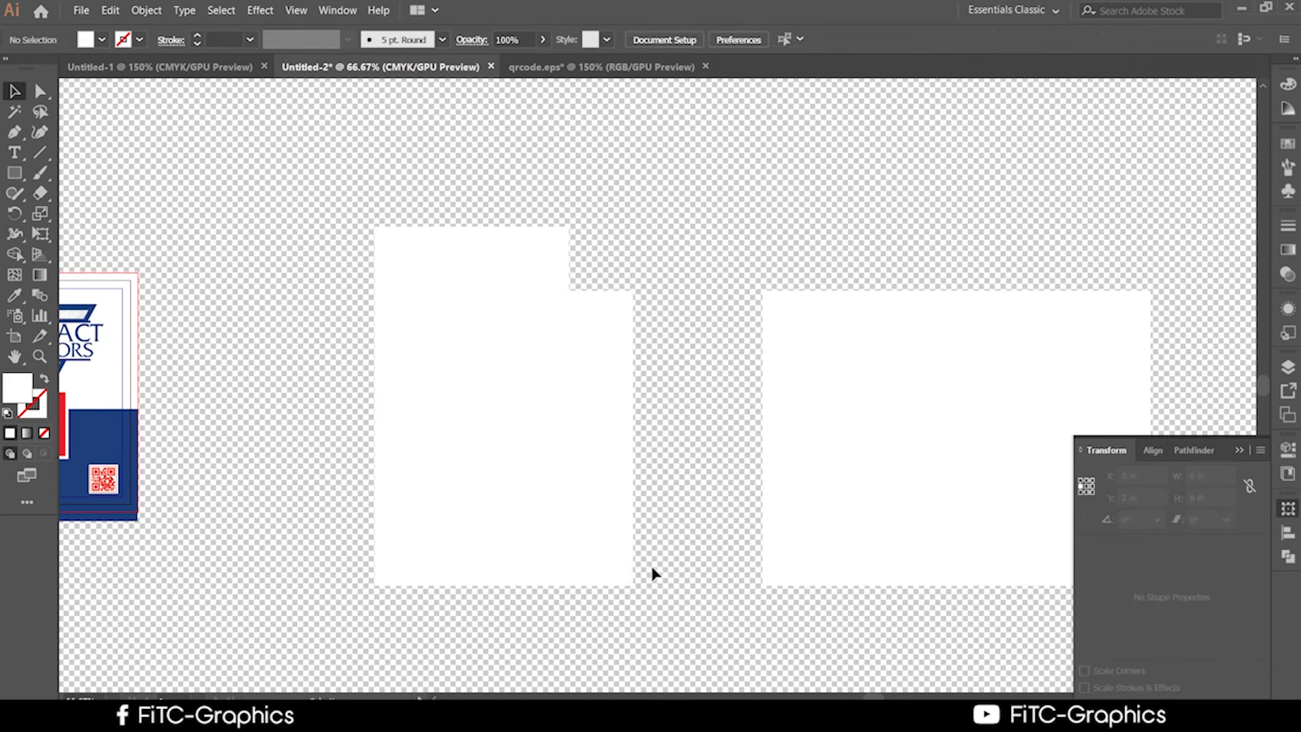
{"action": "left_click", "coordinate": [609, 507]}
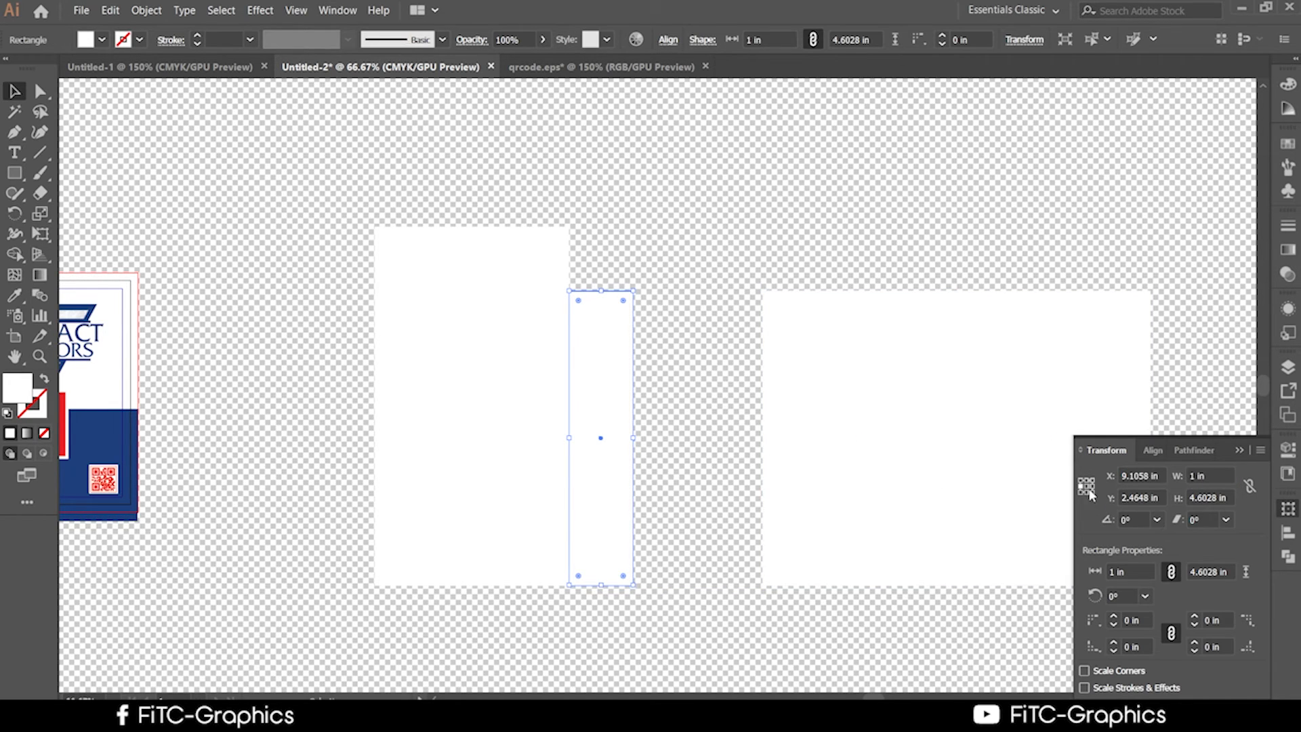
Eyedrop the front card's dark blue onto the top strip.
{"action": "left_click", "coordinate": [468, 340]}
{"action": "left_click", "coordinate": [450, 270]}
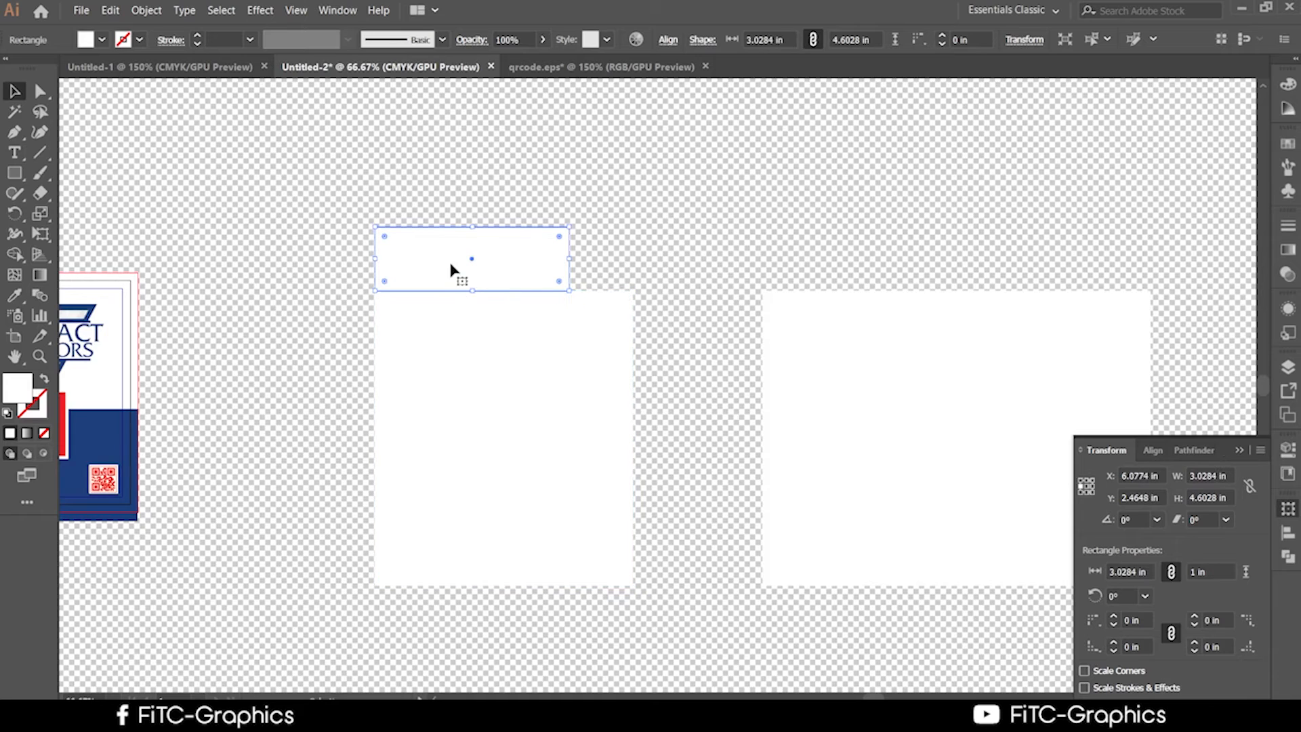
{"action": "left_click", "coordinate": [13, 295]}
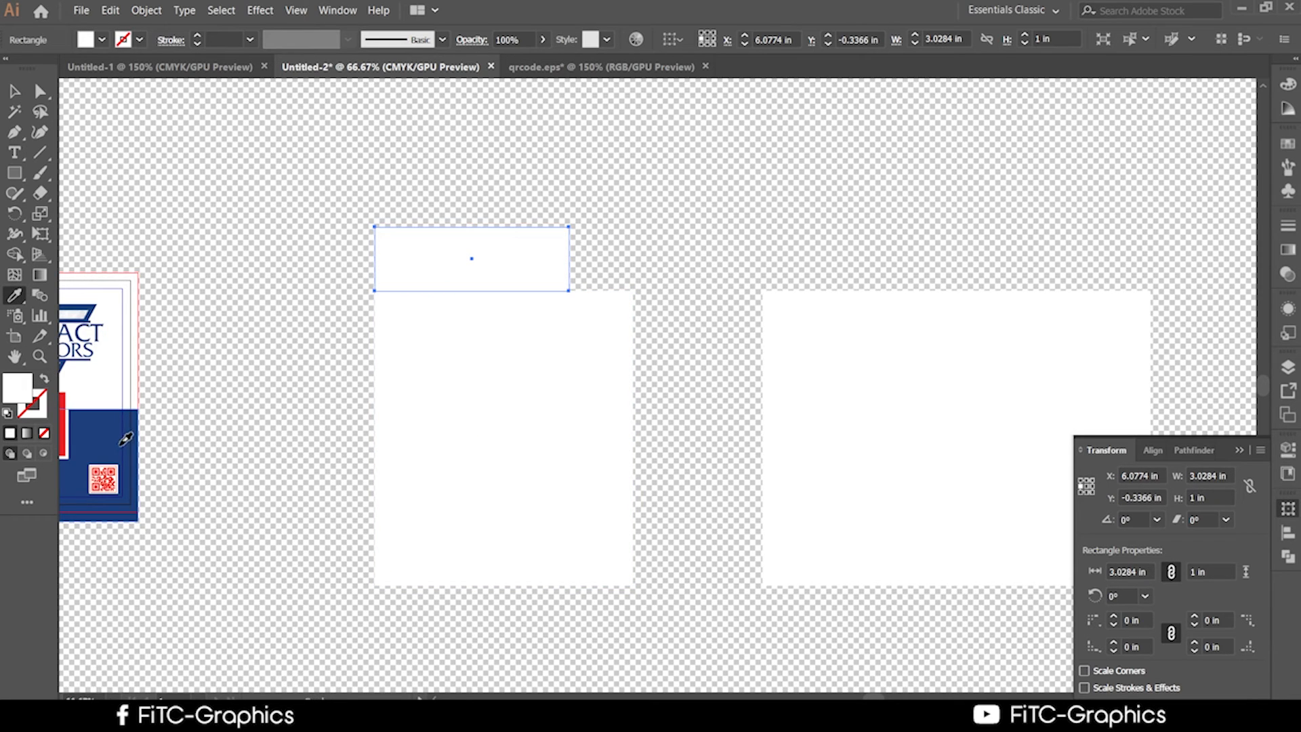
{"action": "left_click", "coordinate": [122, 441]}
Eyedrop the same dark blue onto the narrow strip, then select the white card rectangle.
{"action": "left_click", "coordinate": [12, 95]}
{"action": "left_click", "coordinate": [572, 378]}
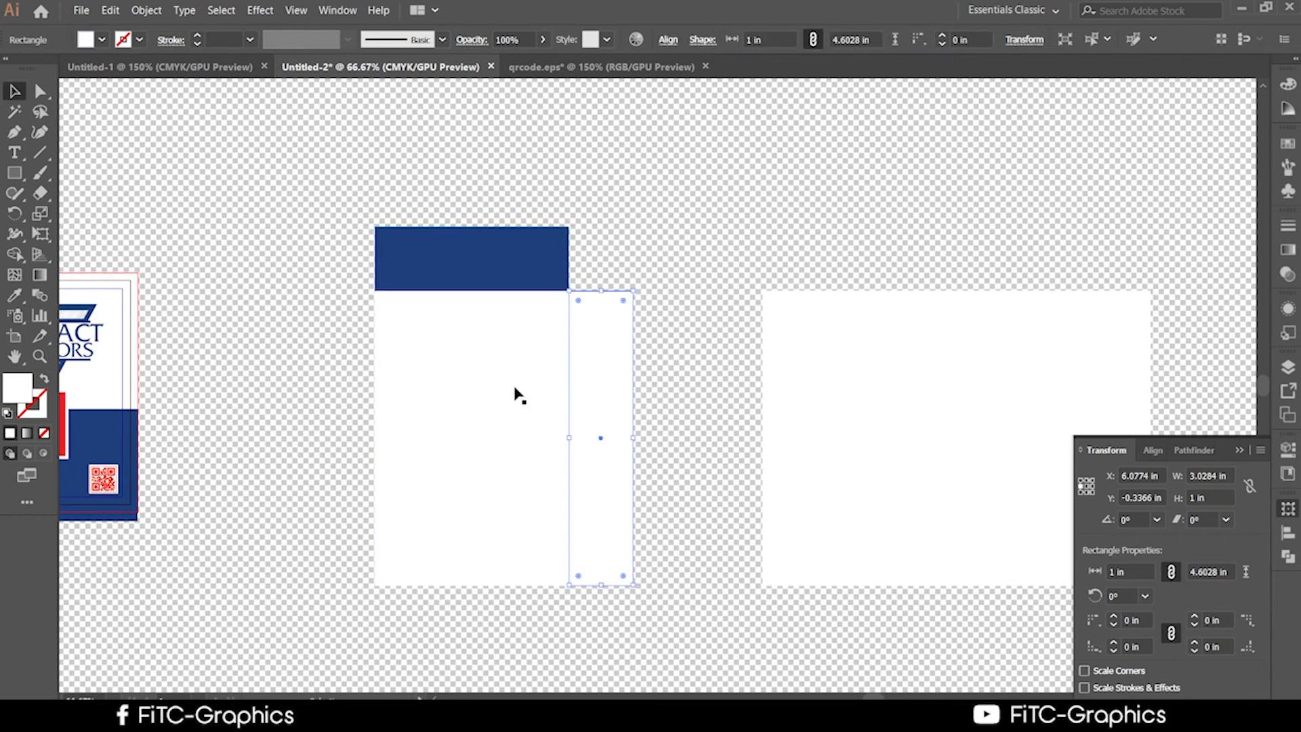
{"action": "left_click", "coordinate": [15, 295]}
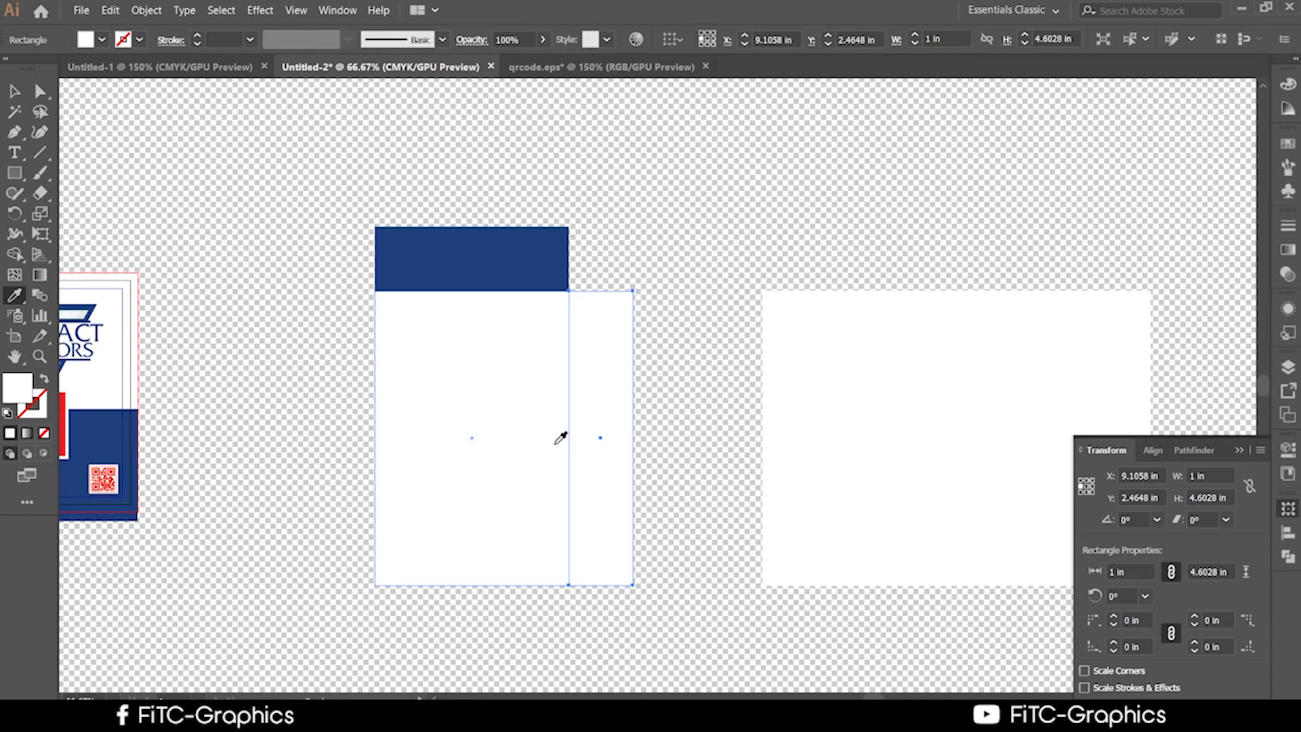
{"action": "left_click", "coordinate": [506, 235]}
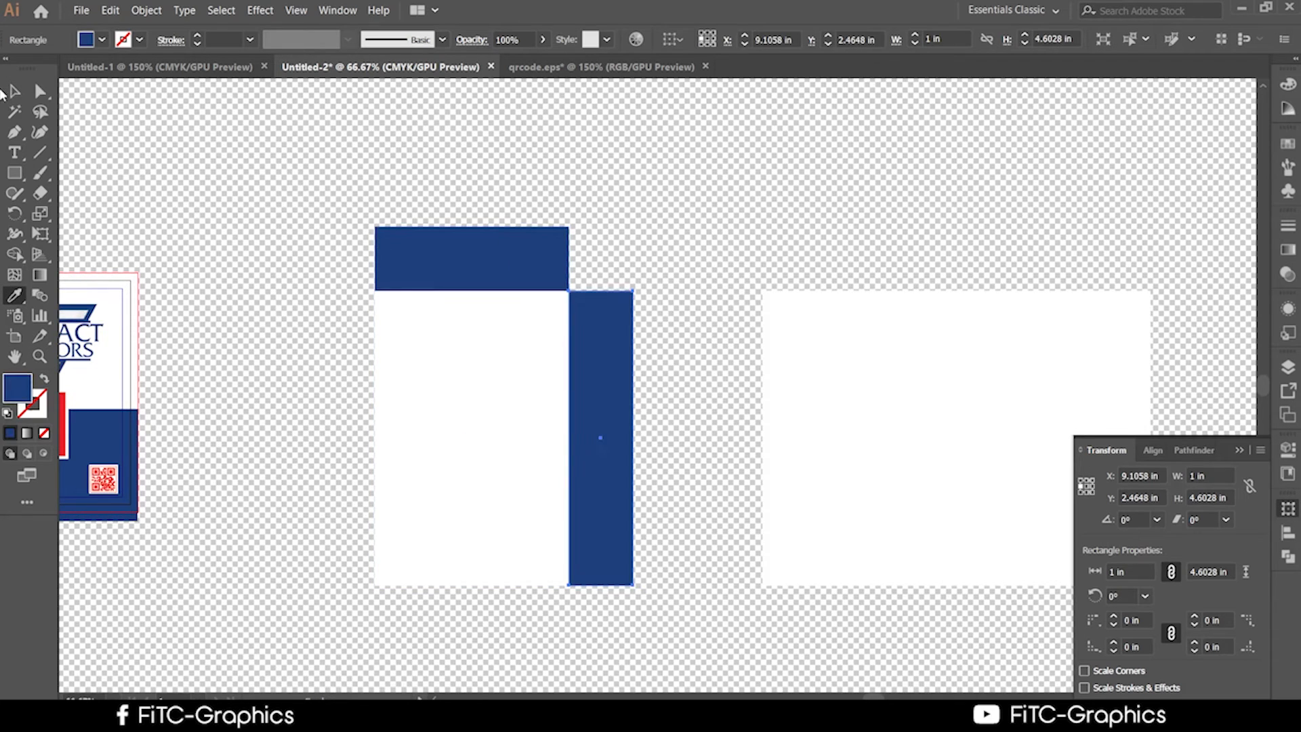
{"action": "left_click", "coordinate": [13, 92]}
{"action": "left_click", "coordinate": [252, 202]}
{"action": "scroll", "coordinate": [587, 610], "scroll_direction": "down", "scroll_amount": 1}
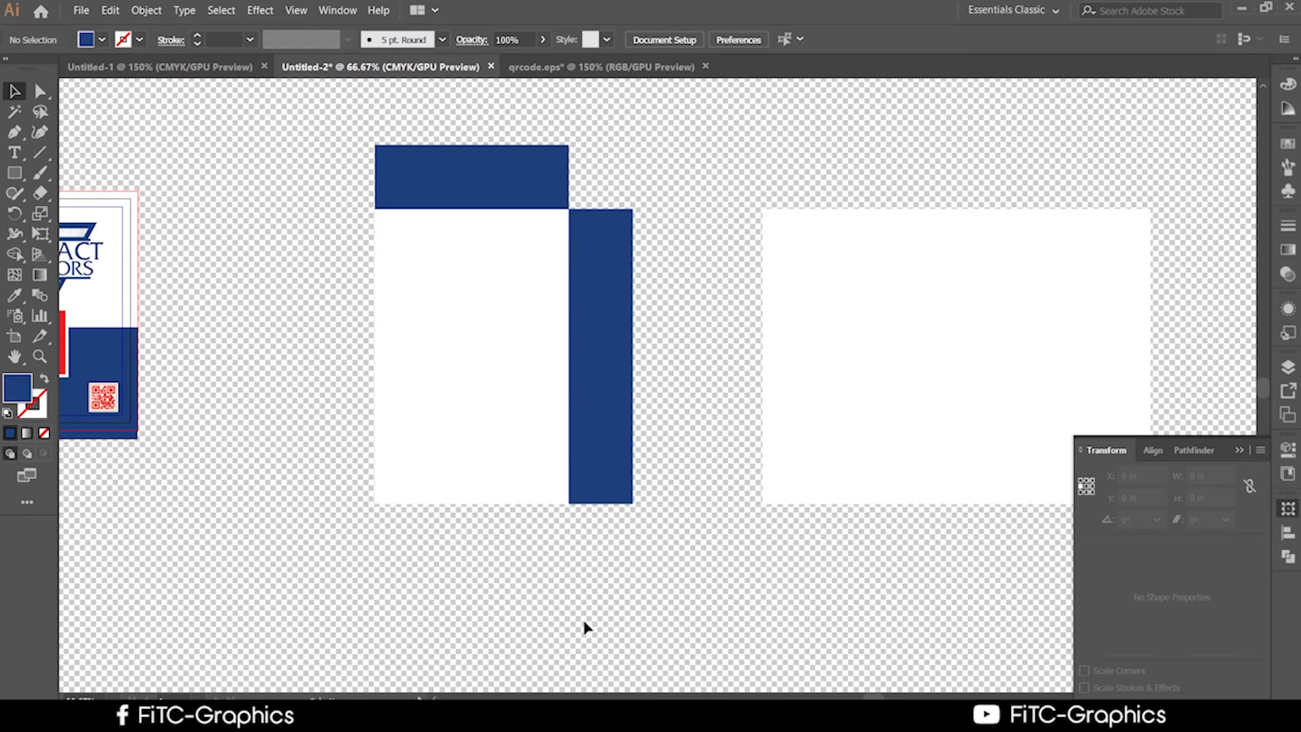
{"action": "scroll", "coordinate": [587, 626], "scroll_direction": "up", "scroll_amount": 1}
{"action": "left_click", "coordinate": [543, 569]}
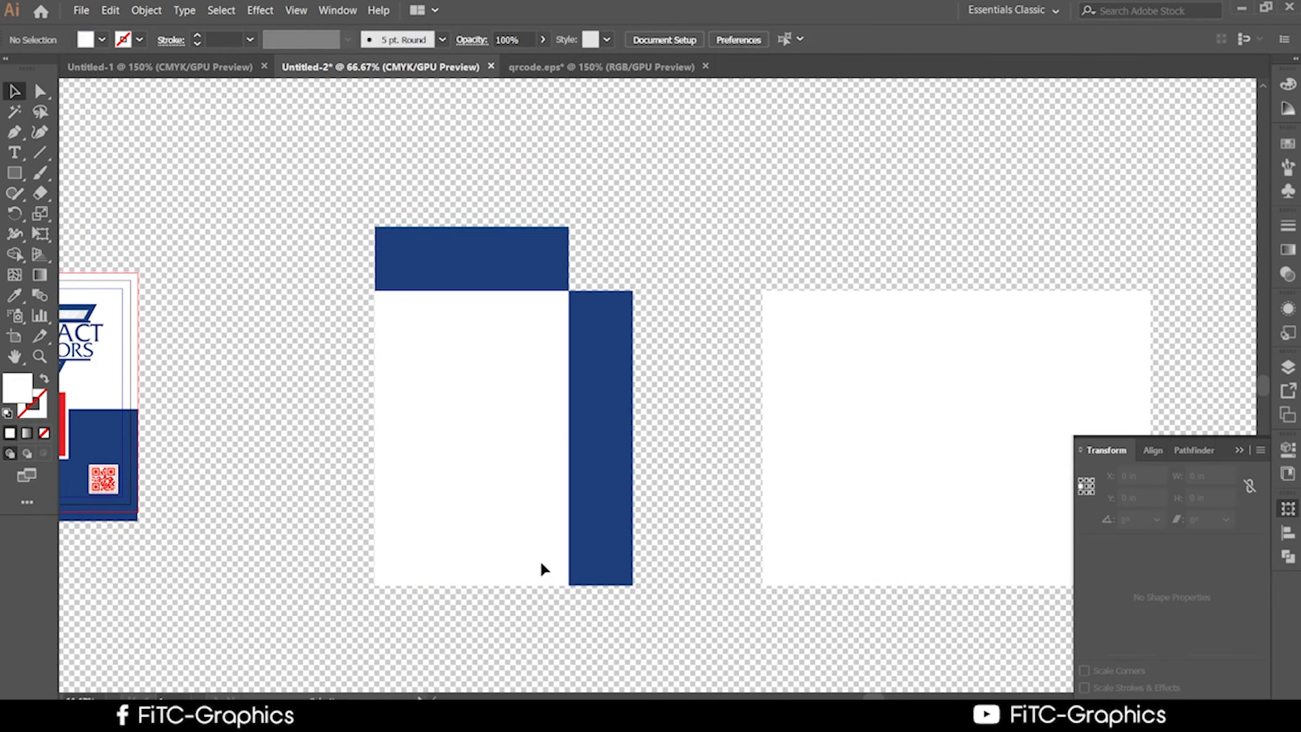
{"action": "scroll", "coordinate": [618, 605], "scroll_direction": "down", "scroll_amount": 1}
{"action": "scroll", "coordinate": [616, 606], "scroll_direction": "up", "scroll_amount": 1}
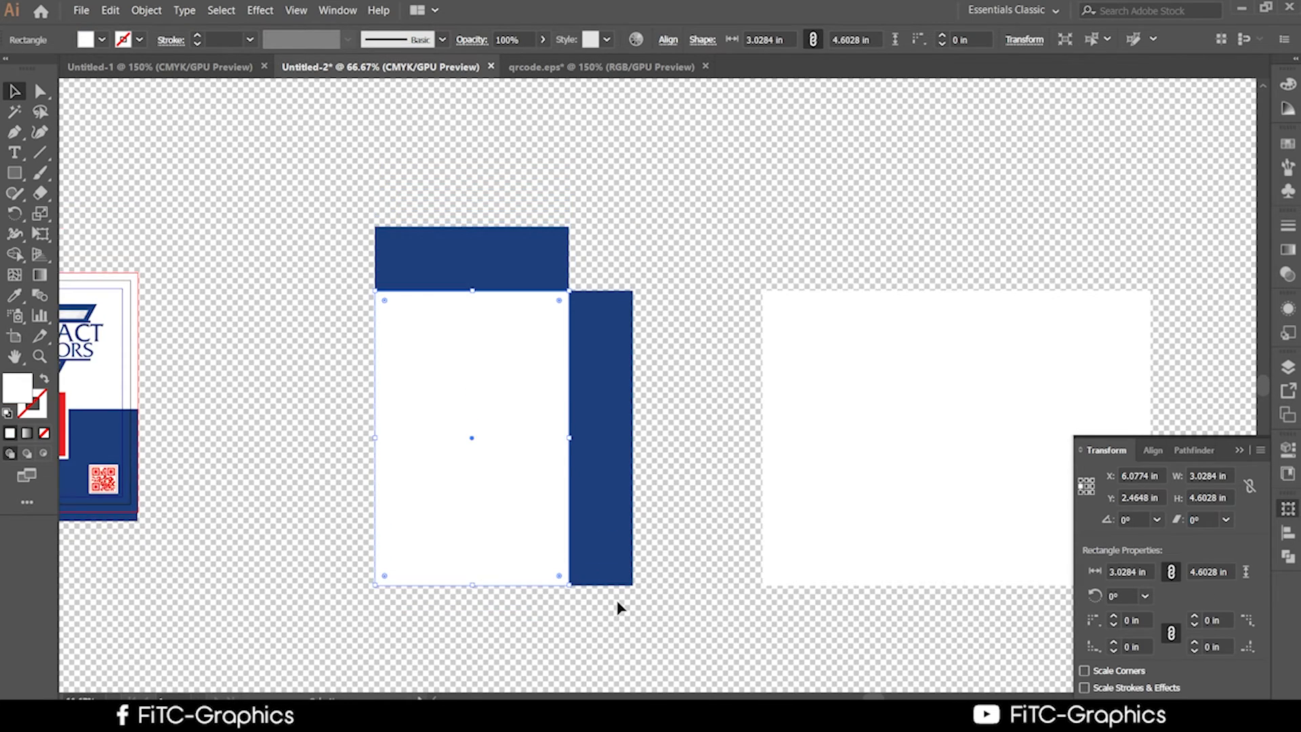
{"action": "scroll", "coordinate": [618, 607], "scroll_direction": "down", "scroll_amount": 1}
{"action": "scroll", "coordinate": [618, 613], "scroll_direction": "up", "scroll_amount": 1}
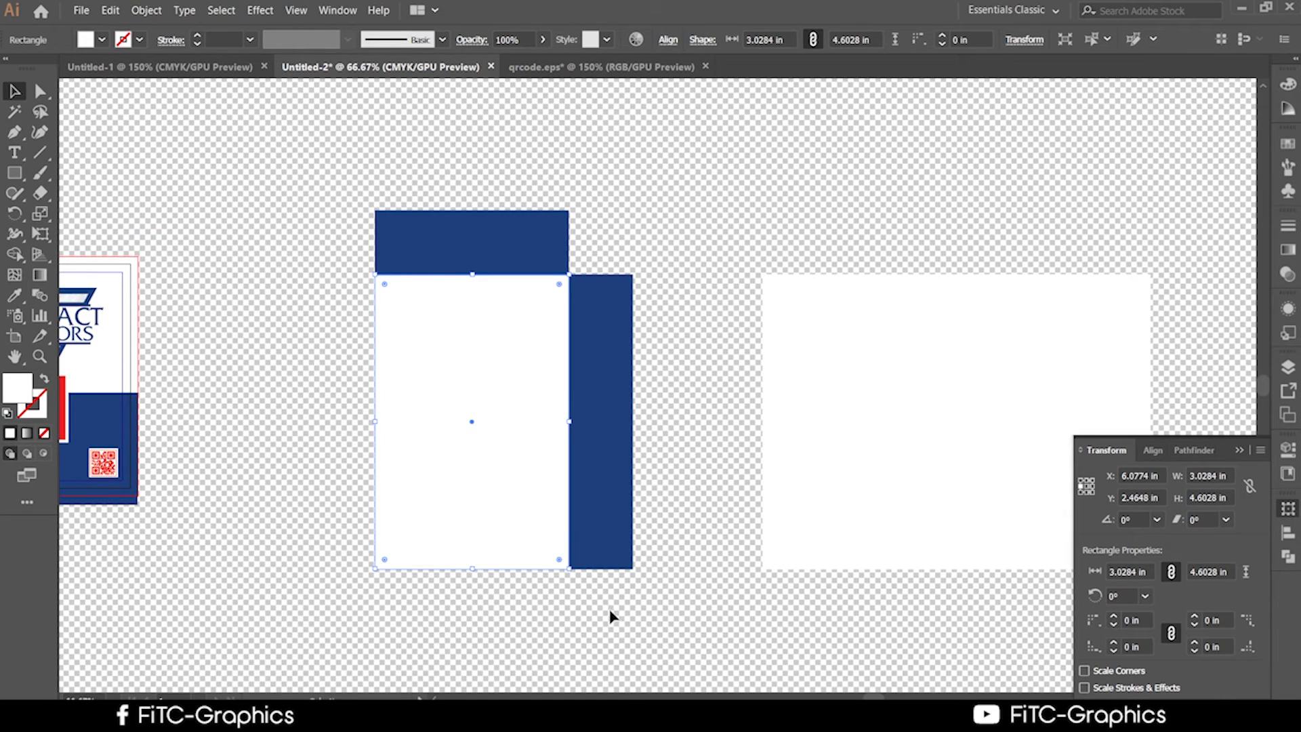
{"action": "scroll", "coordinate": [609, 613], "scroll_direction": "up", "scroll_amount": 1}
{"action": "scroll", "coordinate": [609, 613], "scroll_direction": "down", "scroll_amount": 2}
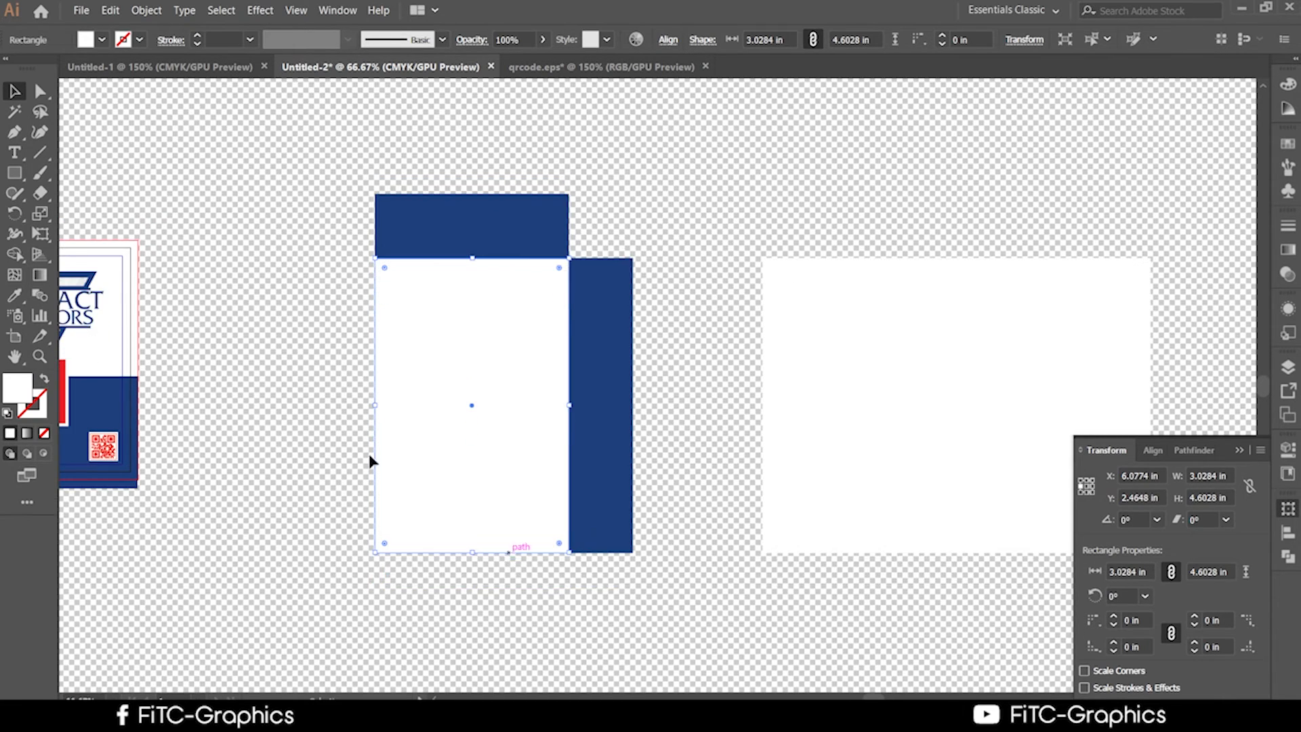
Alt-drag copies of the top blue band below the card and the right band to the left.
{"action": "scroll", "coordinate": [463, 598], "scroll_direction": "down", "scroll_amount": 1}
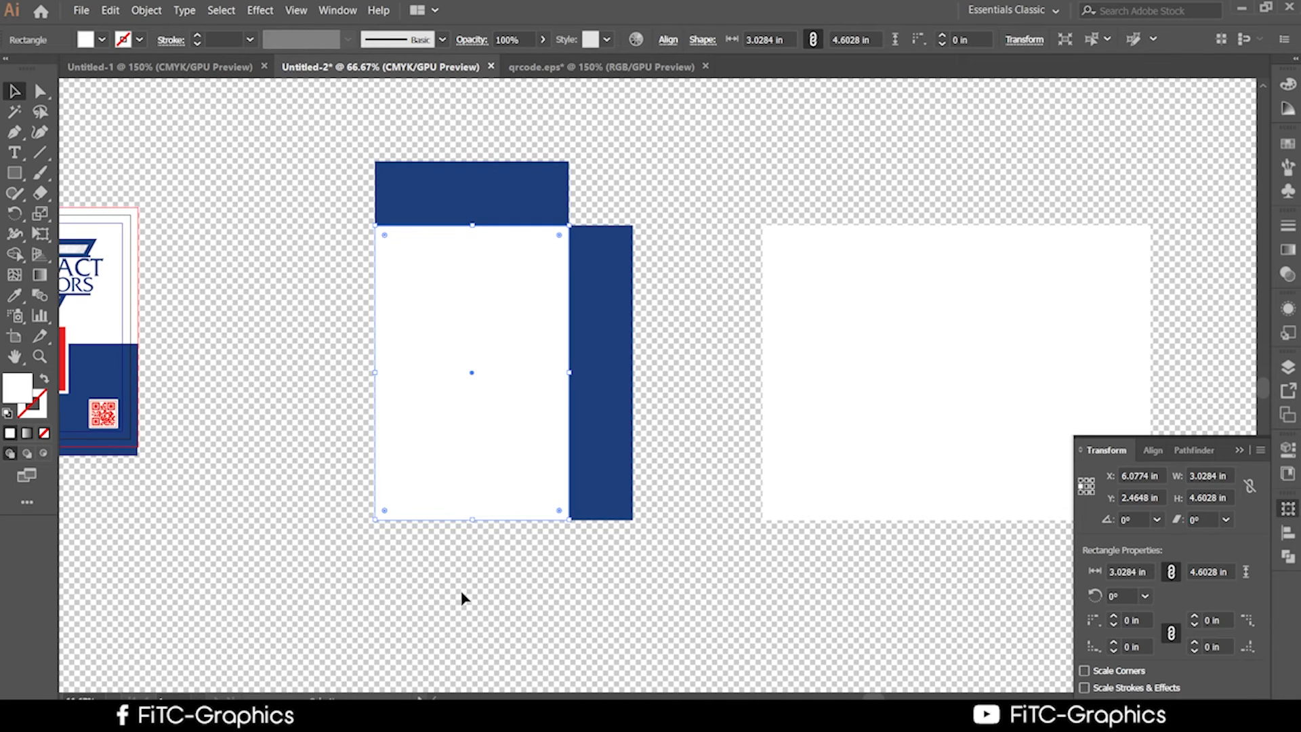
{"action": "scroll", "coordinate": [463, 597], "scroll_direction": "down", "scroll_amount": 1}
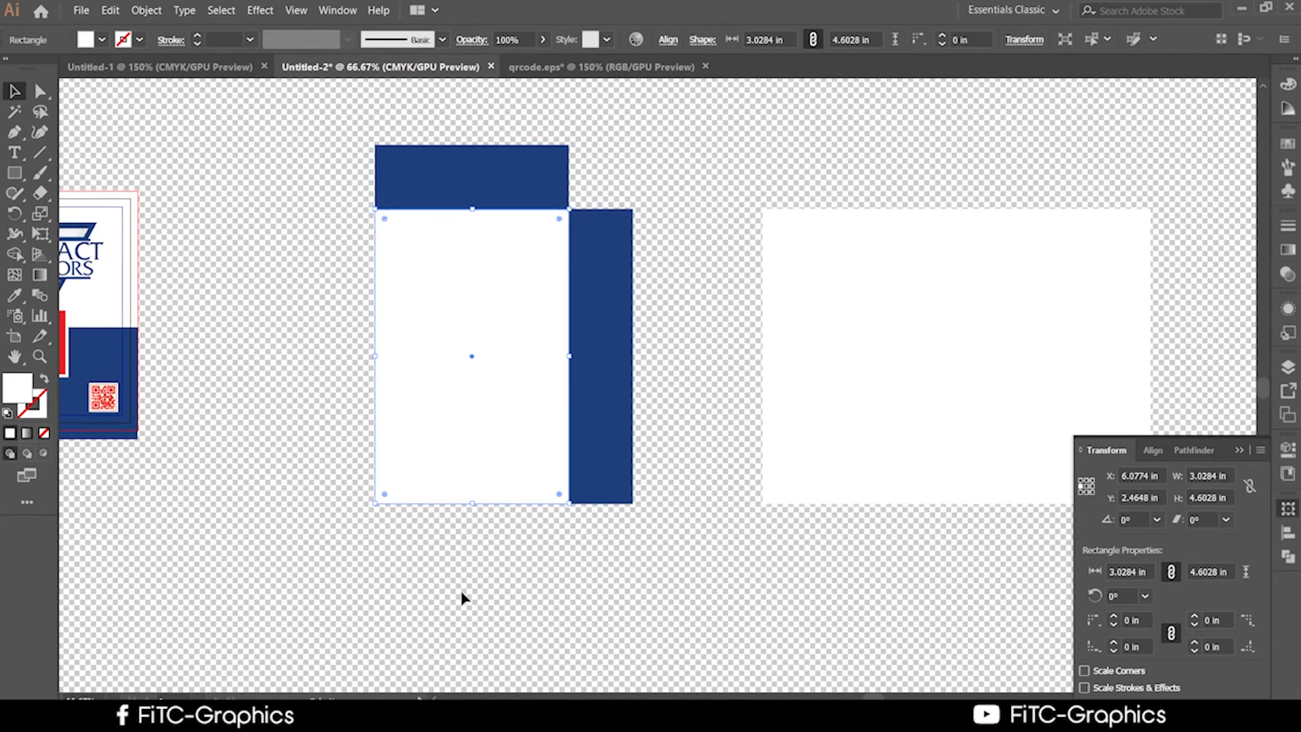
{"action": "left_click_drag", "start_coordinate": [472, 157], "coordinate": [478, 535]}
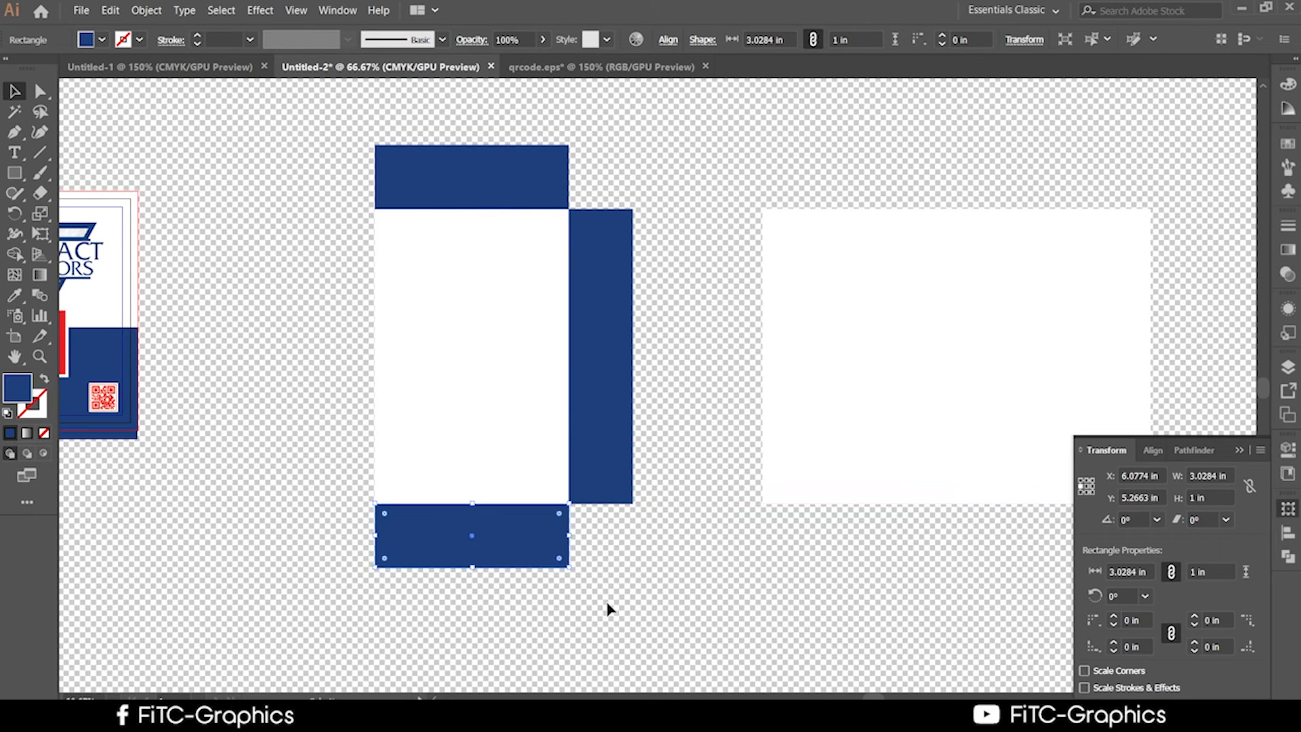
{"action": "left_click", "coordinate": [634, 448]}
{"action": "left_click", "coordinate": [609, 414]}
{"action": "left_click_drag", "start_coordinate": [610, 413], "coordinate": [331, 403]}
{"action": "left_click", "coordinate": [613, 583]}
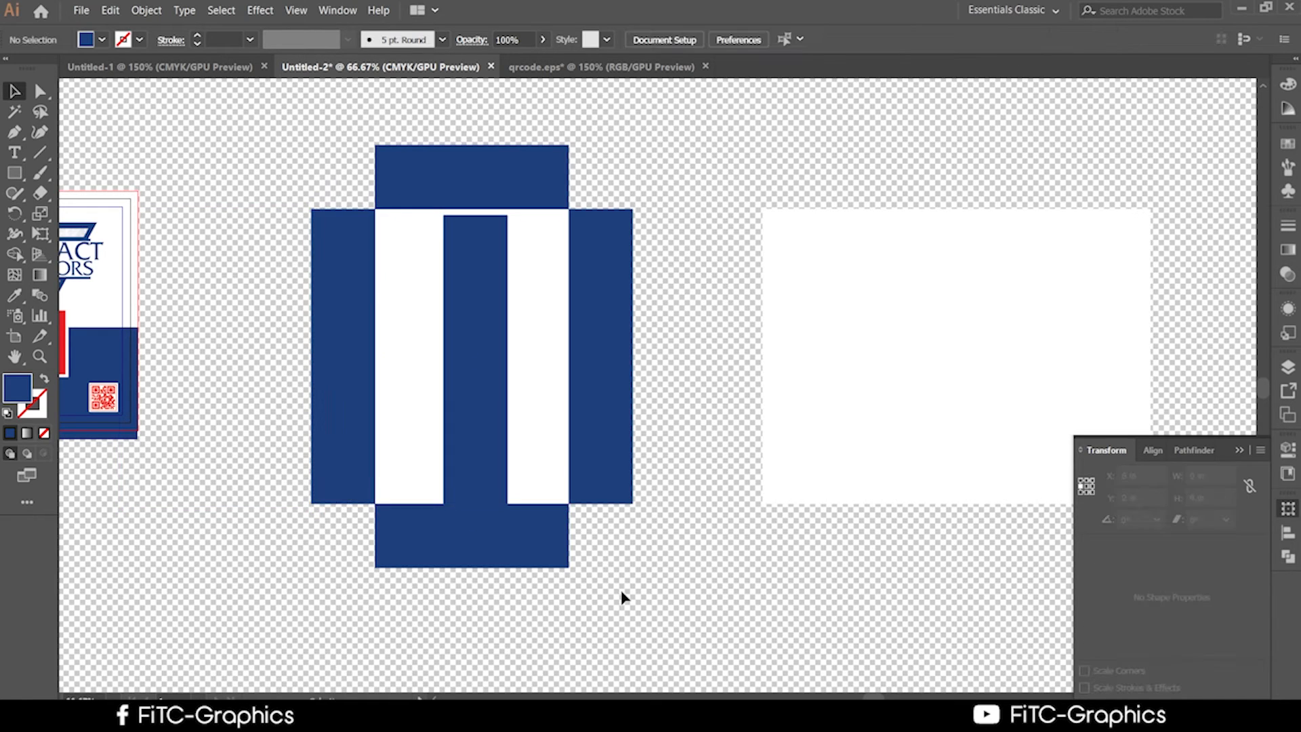
Recolour the stray middle band red, then drag it off the card and delete it.
{"action": "left_click", "coordinate": [420, 334]}
{"action": "left_click", "coordinate": [470, 391]}
{"action": "mouse_move", "coordinate": [479, 418]}
{"action": "left_mouse_down"}
{"action": "mouse_move", "coordinate": [636, 372]}
{"action": "mouse_move", "coordinate": [487, 415]}
{"action": "left_mouse_up"}
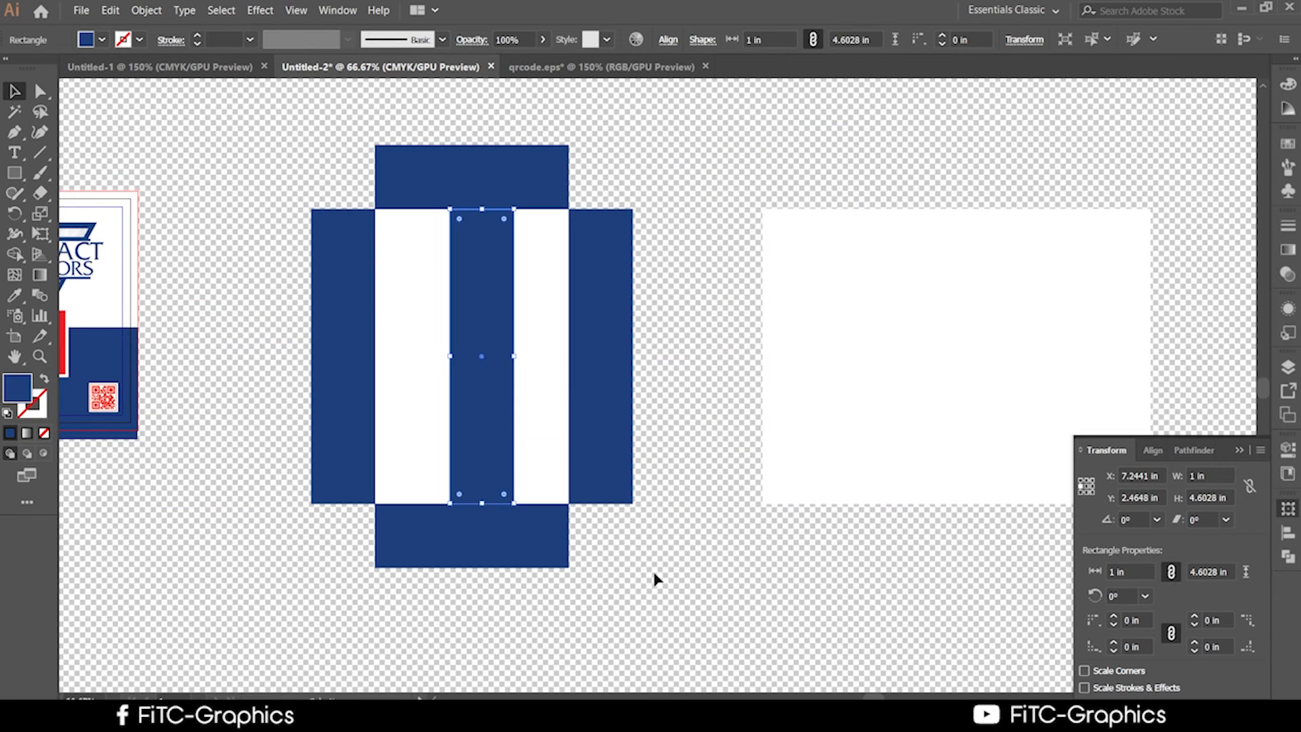
{"action": "left_click", "coordinate": [14, 296]}
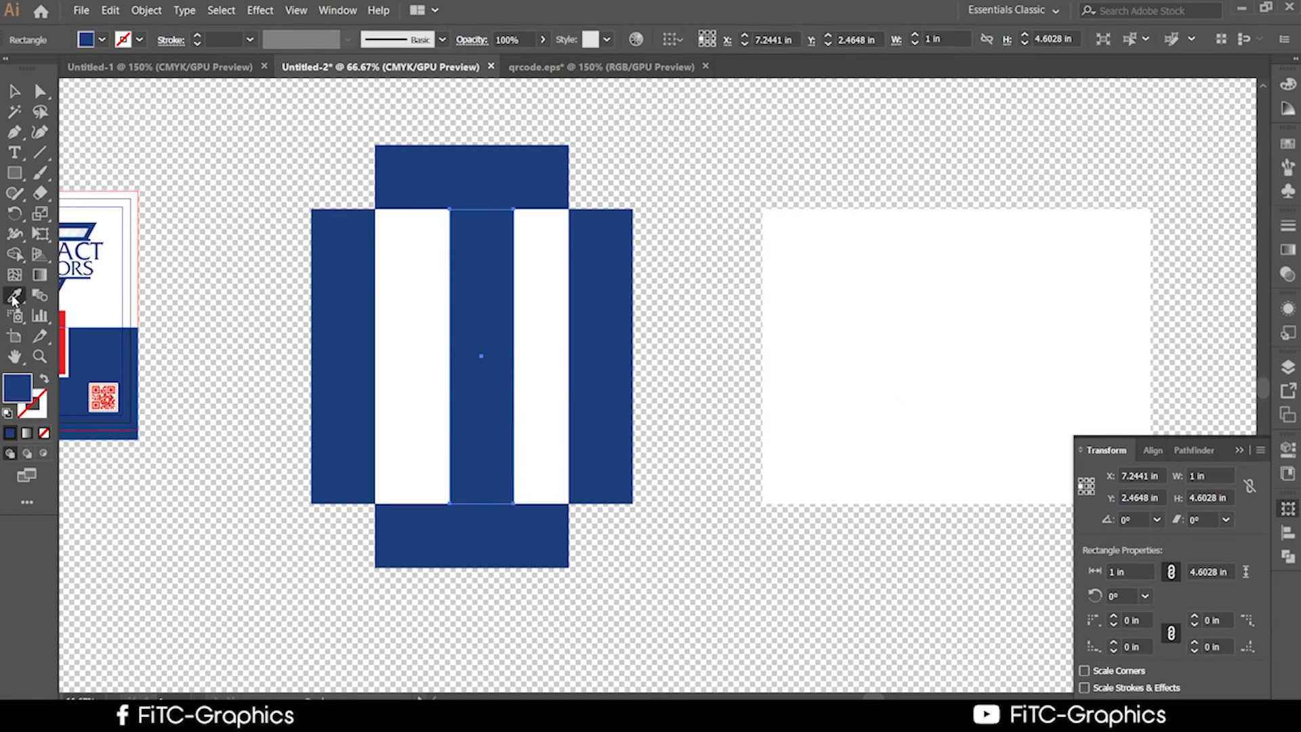
{"action": "left_click", "coordinate": [63, 347]}
{"action": "left_click", "coordinate": [10, 95]}
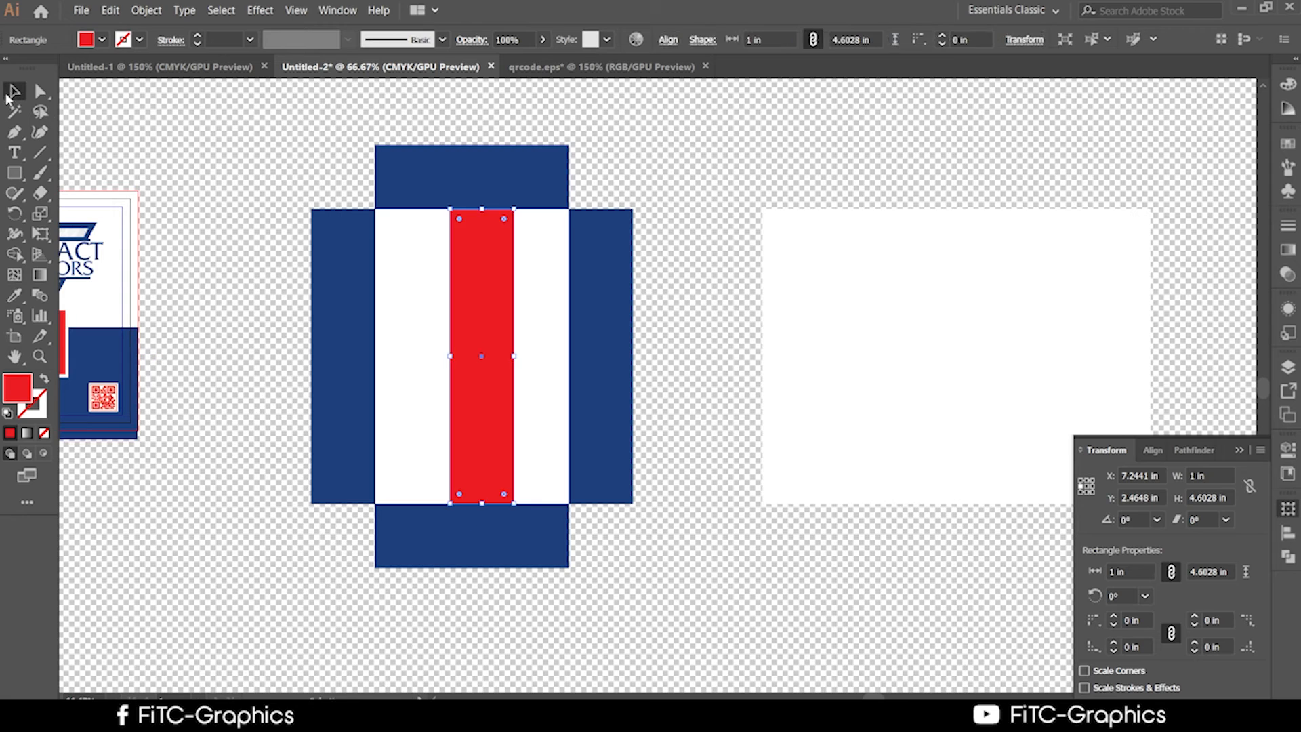
{"action": "left_click", "coordinate": [190, 193]}
{"action": "scroll", "coordinate": [508, 473], "scroll_direction": "down", "scroll_amount": 2}
{"action": "left_click_drag", "start_coordinate": [465, 405], "coordinate": [456, 404]}
{"action": "left_click_drag", "start_coordinate": [500, 351], "coordinate": [708, 431]}
{"action": "key", "text": "Delete"}
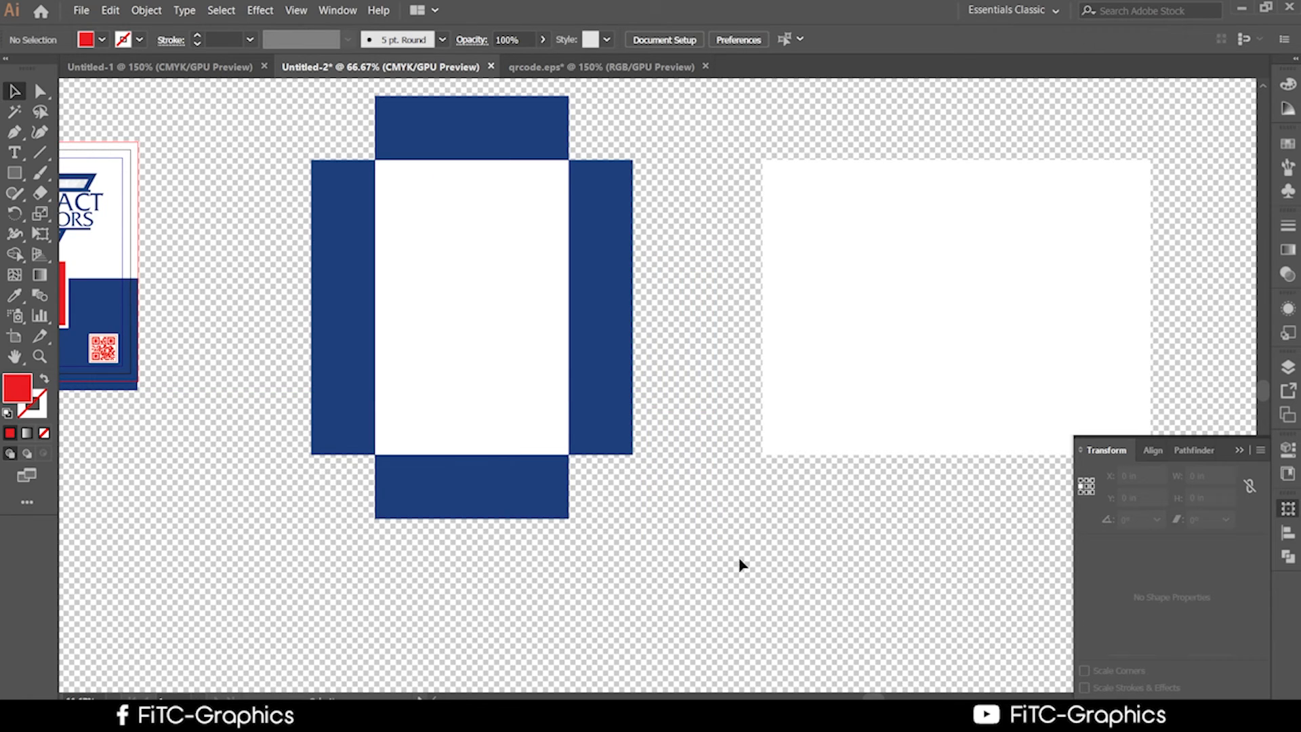
{"action": "scroll", "coordinate": [521, 387], "scroll_direction": "up", "scroll_amount": 1}
Select the white 3.0284 × 4.6028 in card panel and switch to the Rectangle tool.
{"action": "left_click_drag", "start_coordinate": [788, 544], "coordinate": [876, 668]}
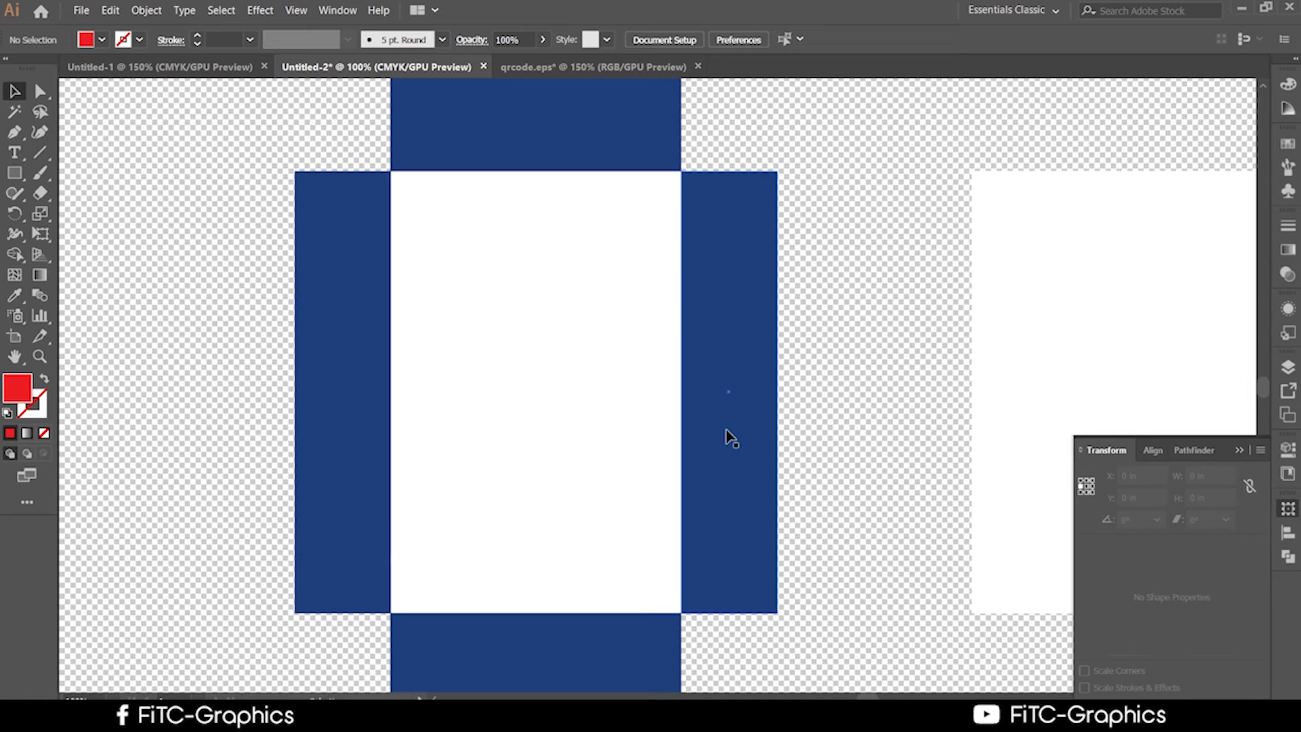
{"action": "left_click", "coordinate": [485, 368]}
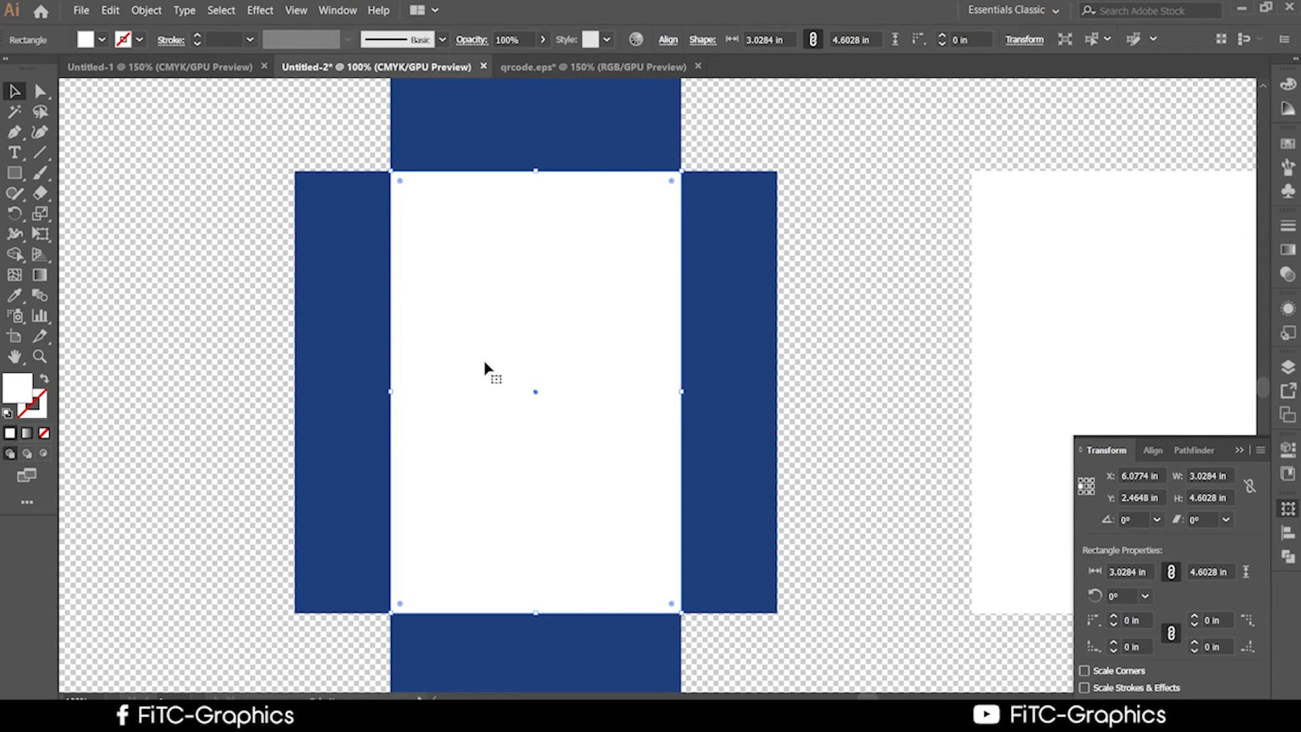
{"action": "scroll", "coordinate": [973, 421], "scroll_direction": "down", "scroll_amount": 3}
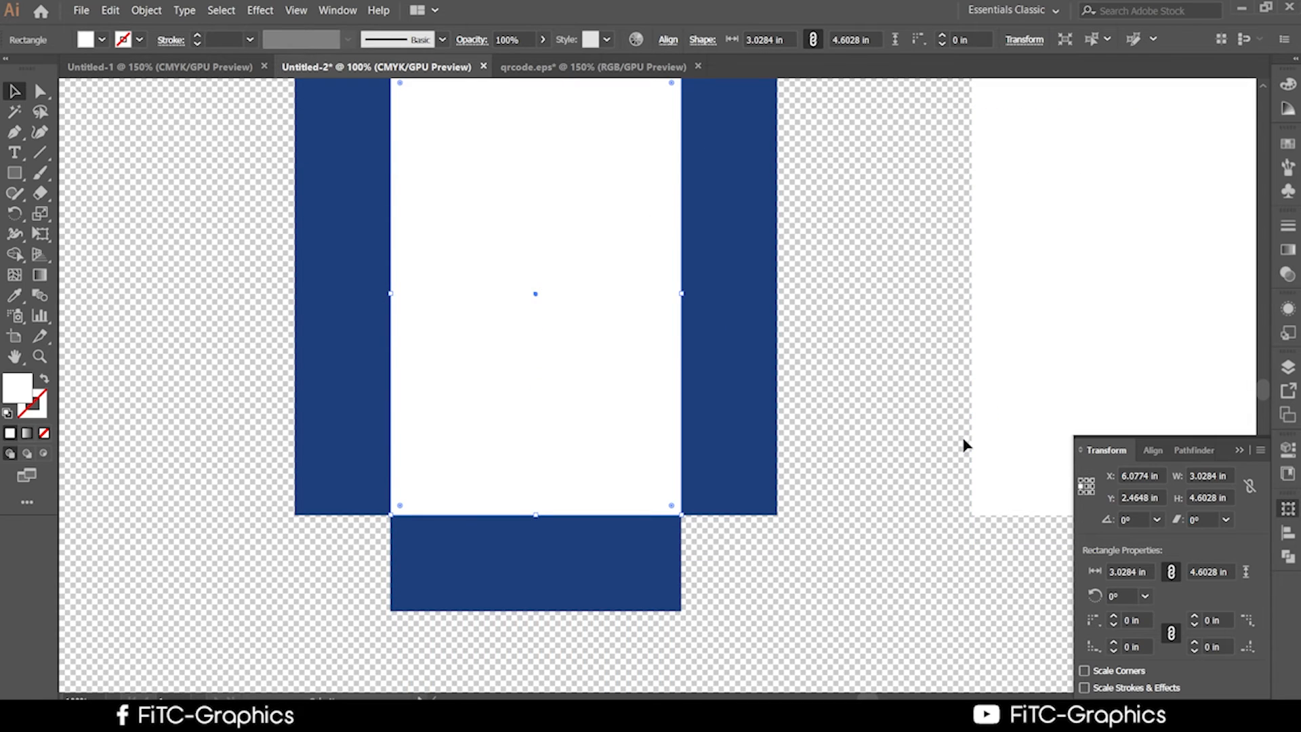
{"action": "scroll", "coordinate": [966, 445], "scroll_direction": "up", "scroll_amount": 1}
{"action": "left_click", "coordinate": [976, 522]}
{"action": "left_click", "coordinate": [935, 576]}
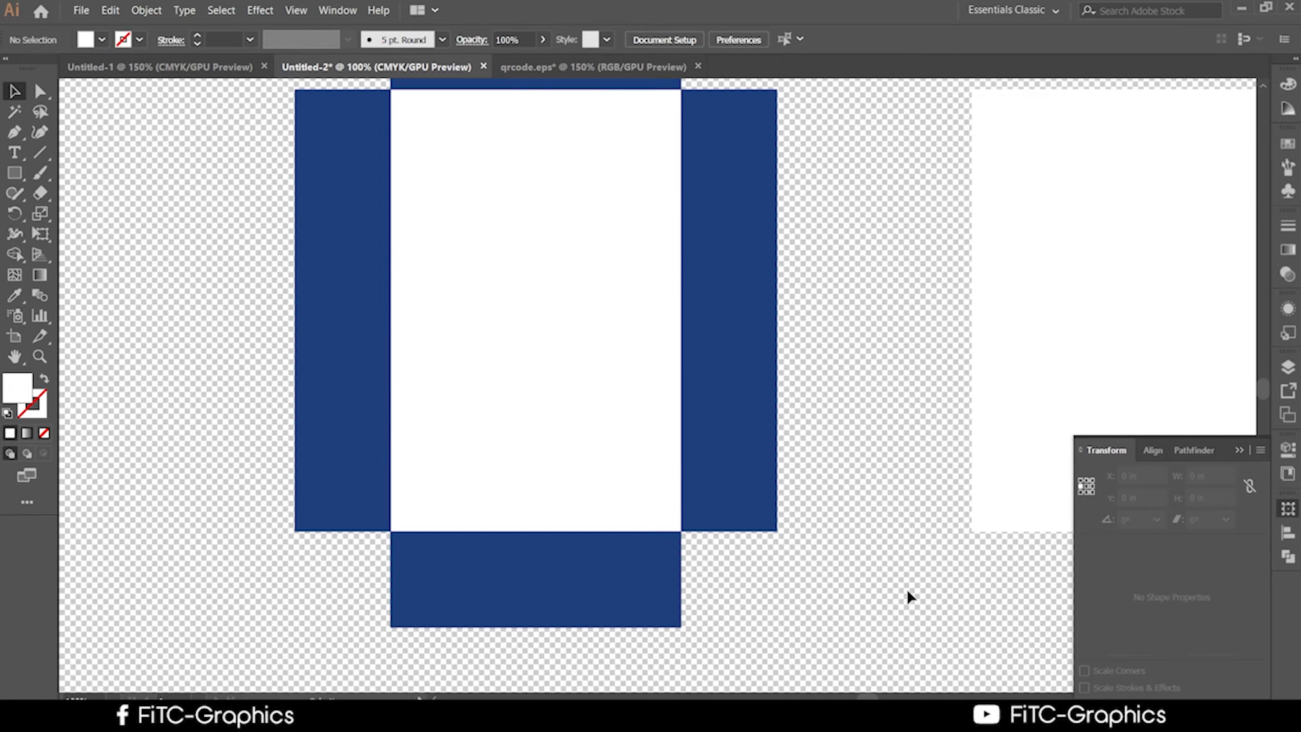
{"action": "right_click", "coordinate": [909, 595]}
{"action": "left_click", "coordinate": [514, 434]}
{"action": "scroll", "coordinate": [501, 447], "scroll_direction": "up", "scroll_amount": 3}
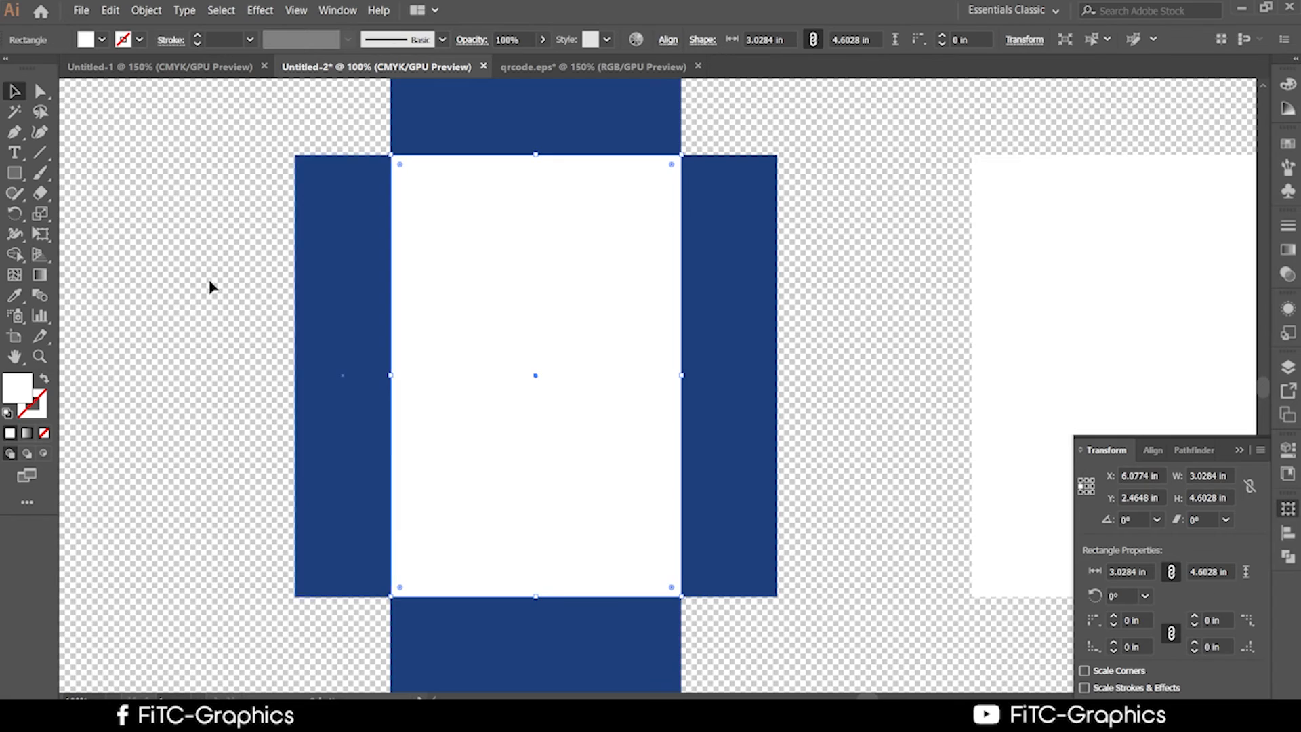
{"action": "left_click", "coordinate": [14, 172]}
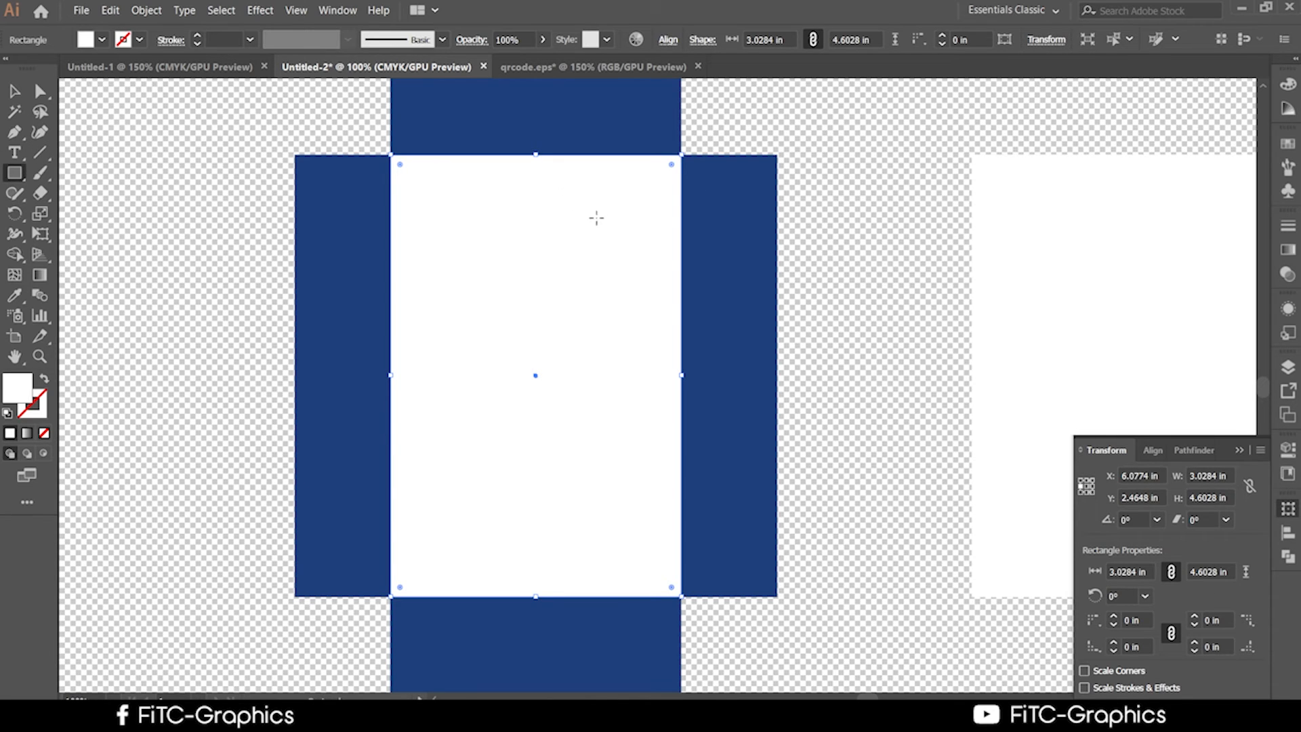
Draw a small rectangle in the card's upper right and fill it with the bands' navy blue.
{"action": "mouse_move", "coordinate": [596, 218]}
{"action": "left_mouse_down"}
{"action": "mouse_move", "coordinate": [636, 375]}
{"action": "mouse_move", "coordinate": [664, 314]}
{"action": "mouse_move", "coordinate": [668, 328]}
{"action": "left_mouse_up"}
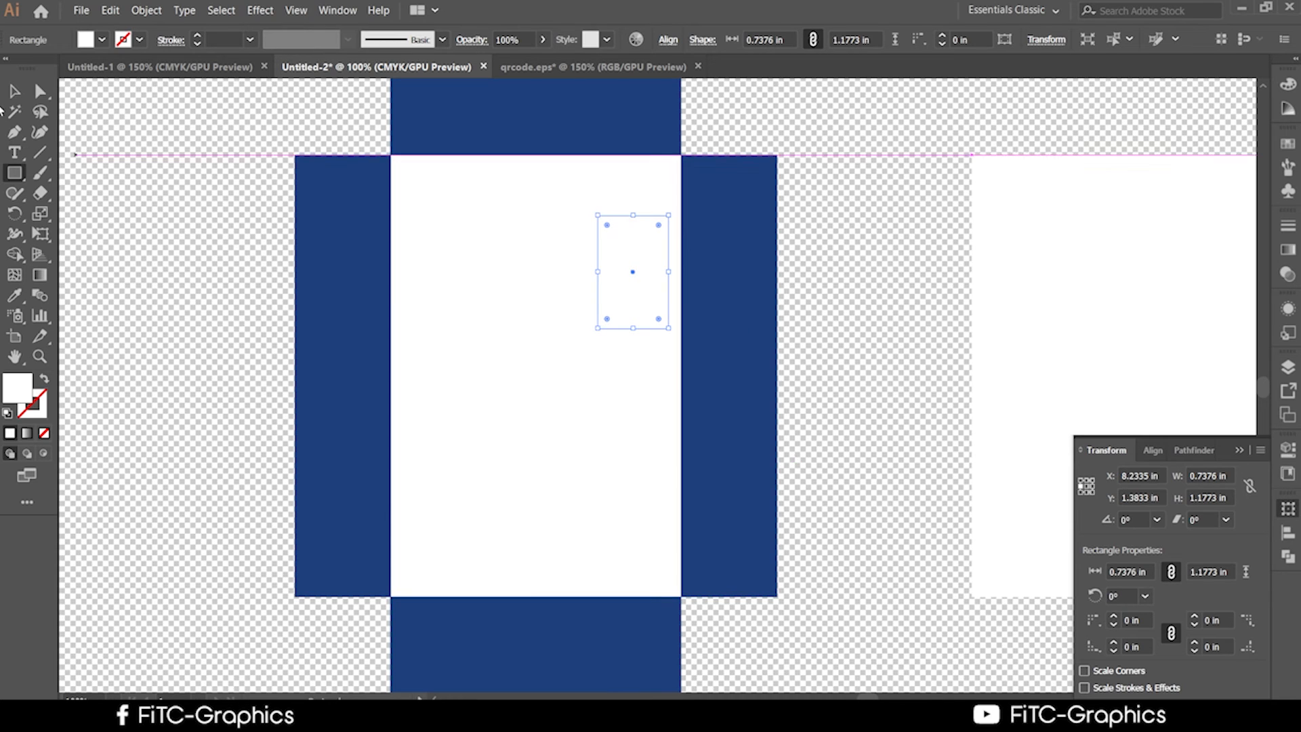
{"action": "left_click", "coordinate": [15, 90]}
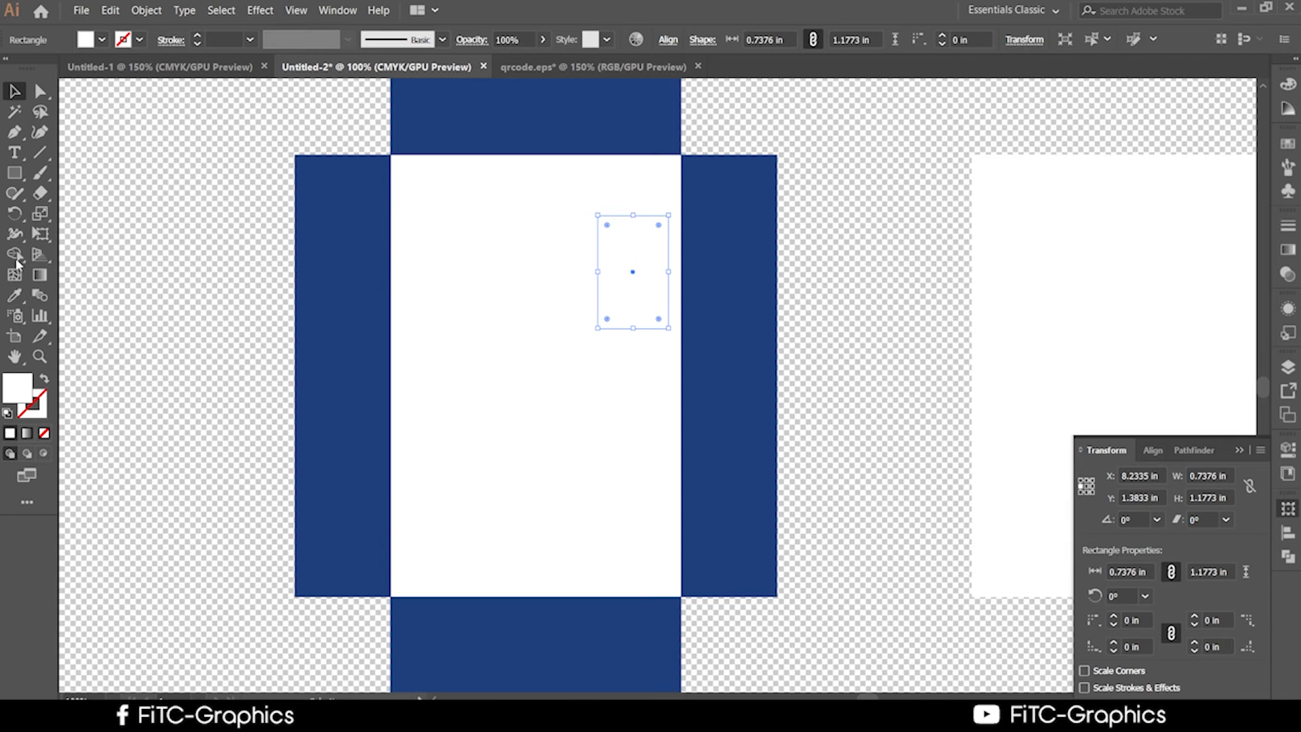
{"action": "left_click", "coordinate": [14, 294]}
{"action": "left_click", "coordinate": [474, 107]}
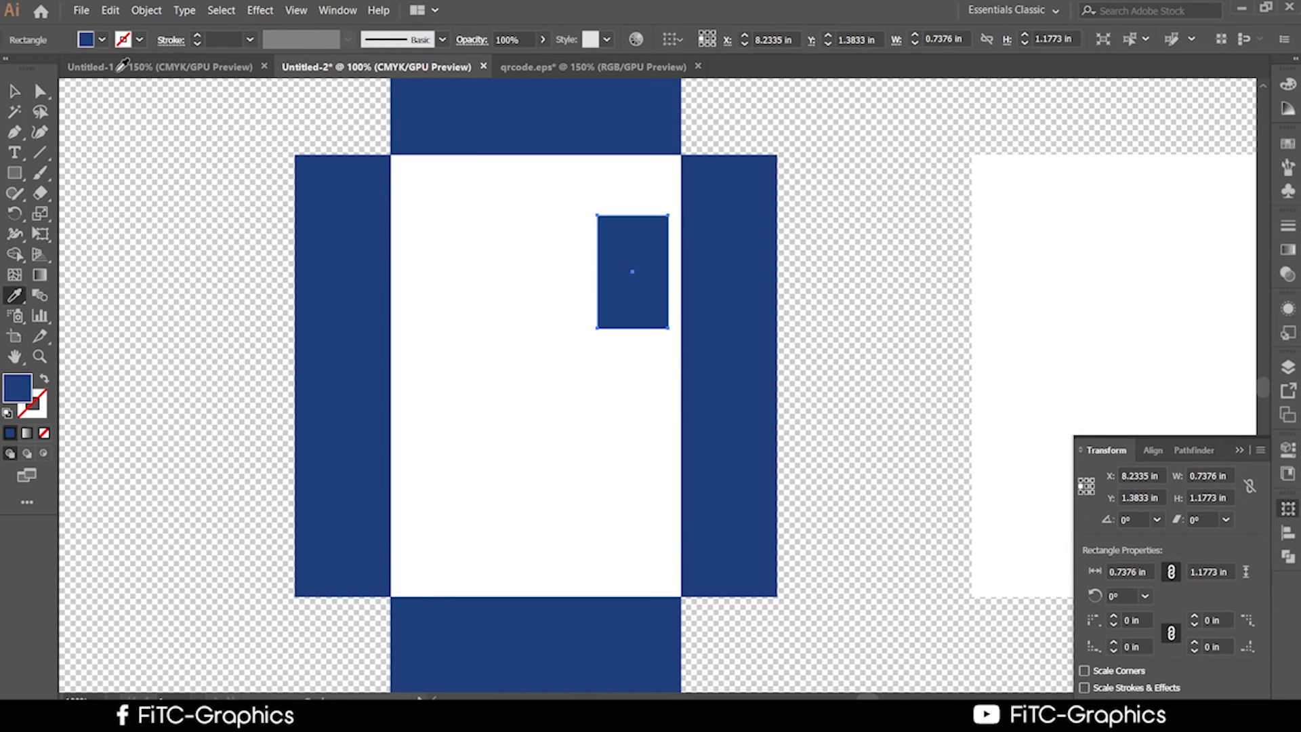
{"action": "left_click", "coordinate": [14, 90]}
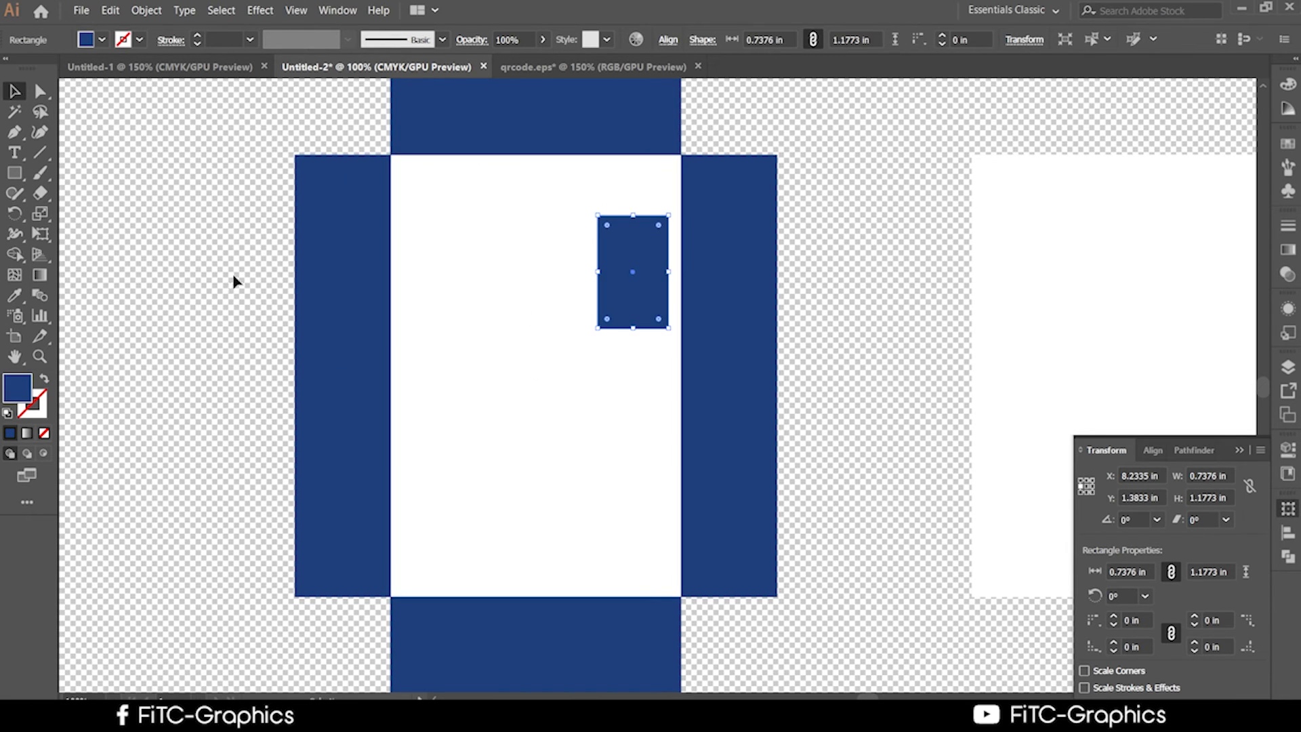
{"action": "left_click", "coordinate": [865, 357]}
{"action": "left_click", "coordinate": [639, 282]}
Add an Offset Path of 0.045 in around the small rectangle.
{"action": "left_click", "coordinate": [145, 10]}
{"action": "mouse_move", "coordinate": [177, 365]}
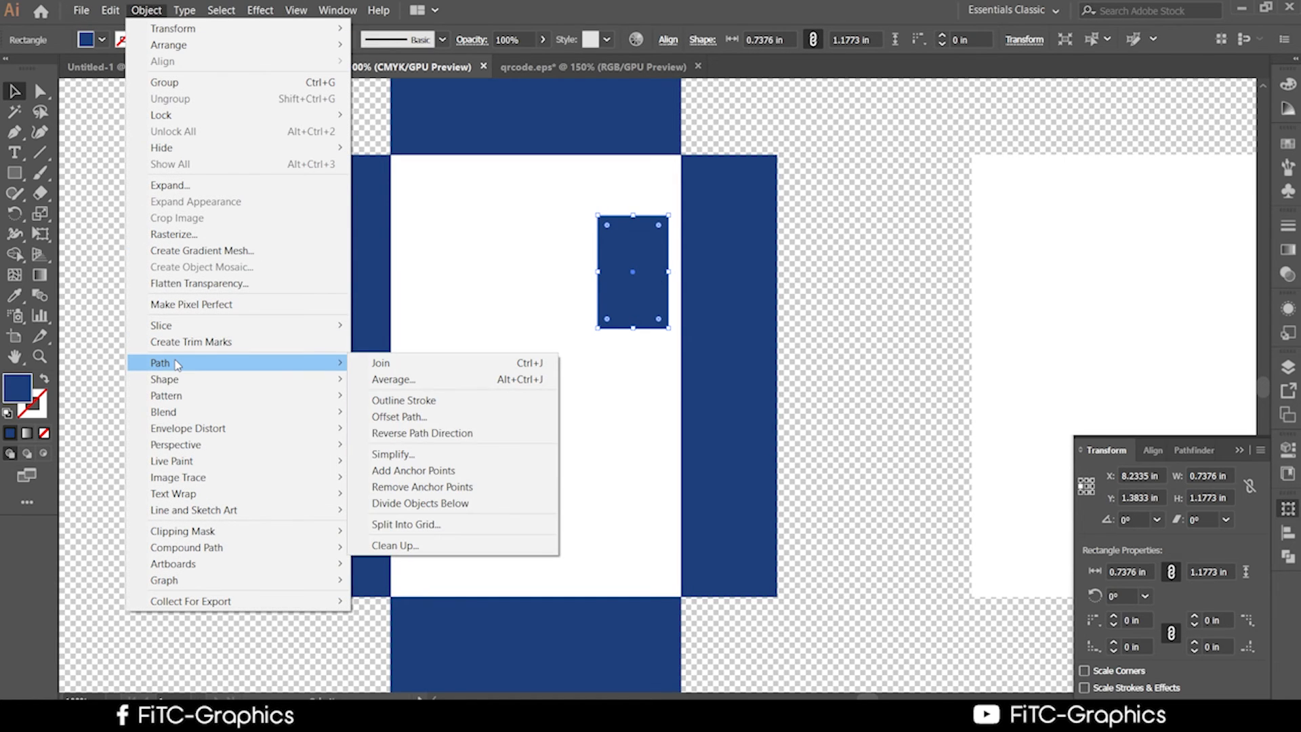
{"action": "left_click", "coordinate": [468, 418]}
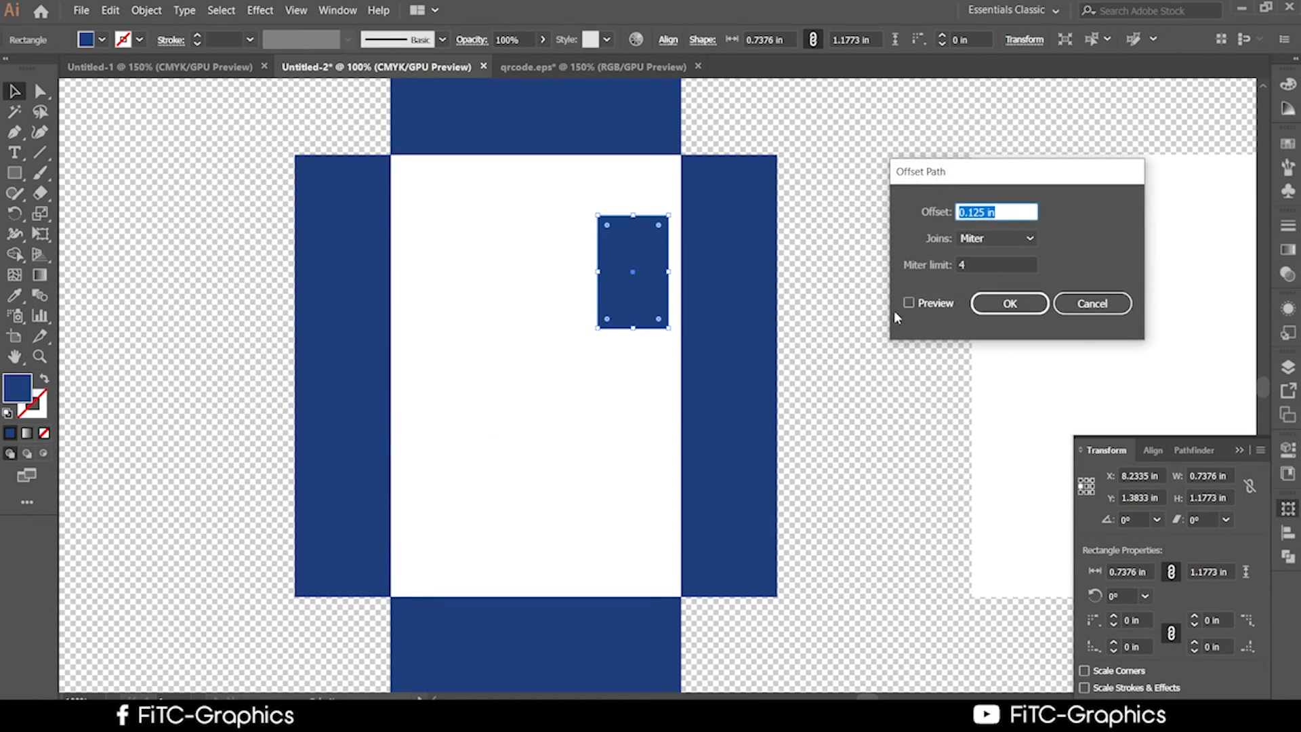
{"action": "left_click", "coordinate": [909, 303]}
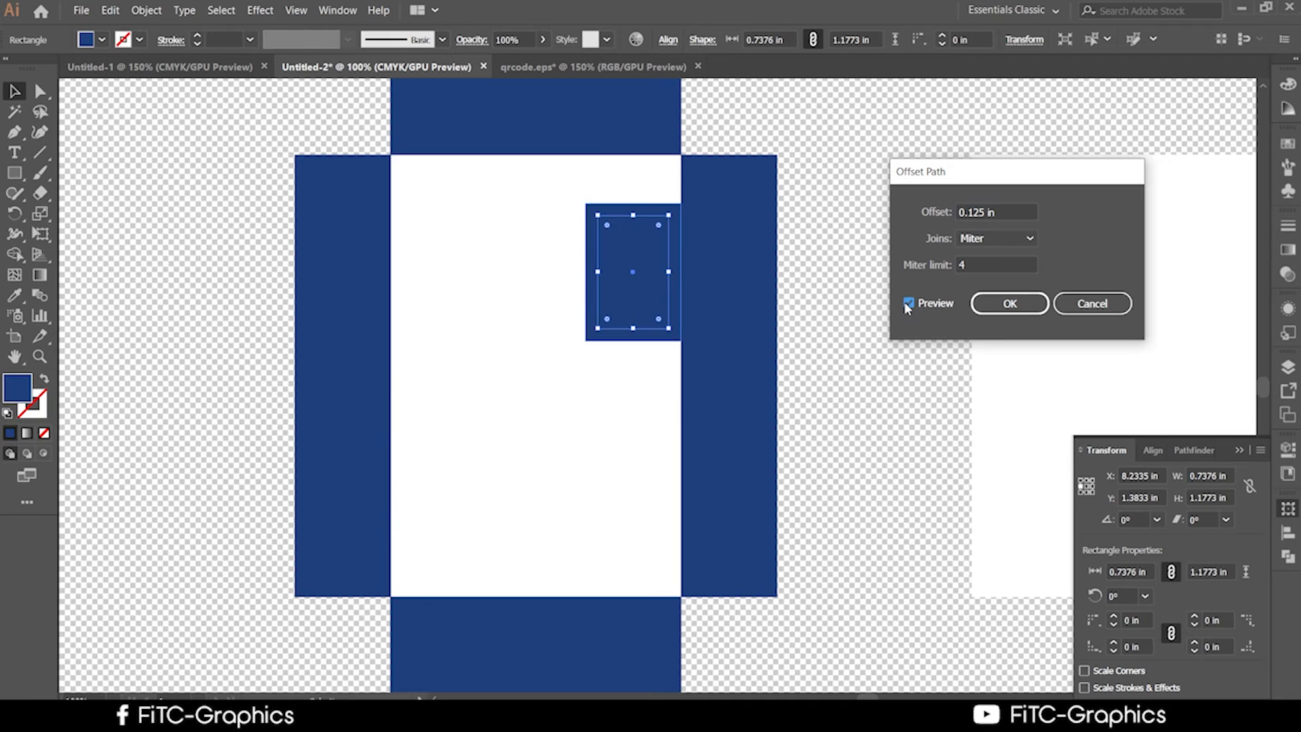
{"action": "left_click", "coordinate": [973, 212]}
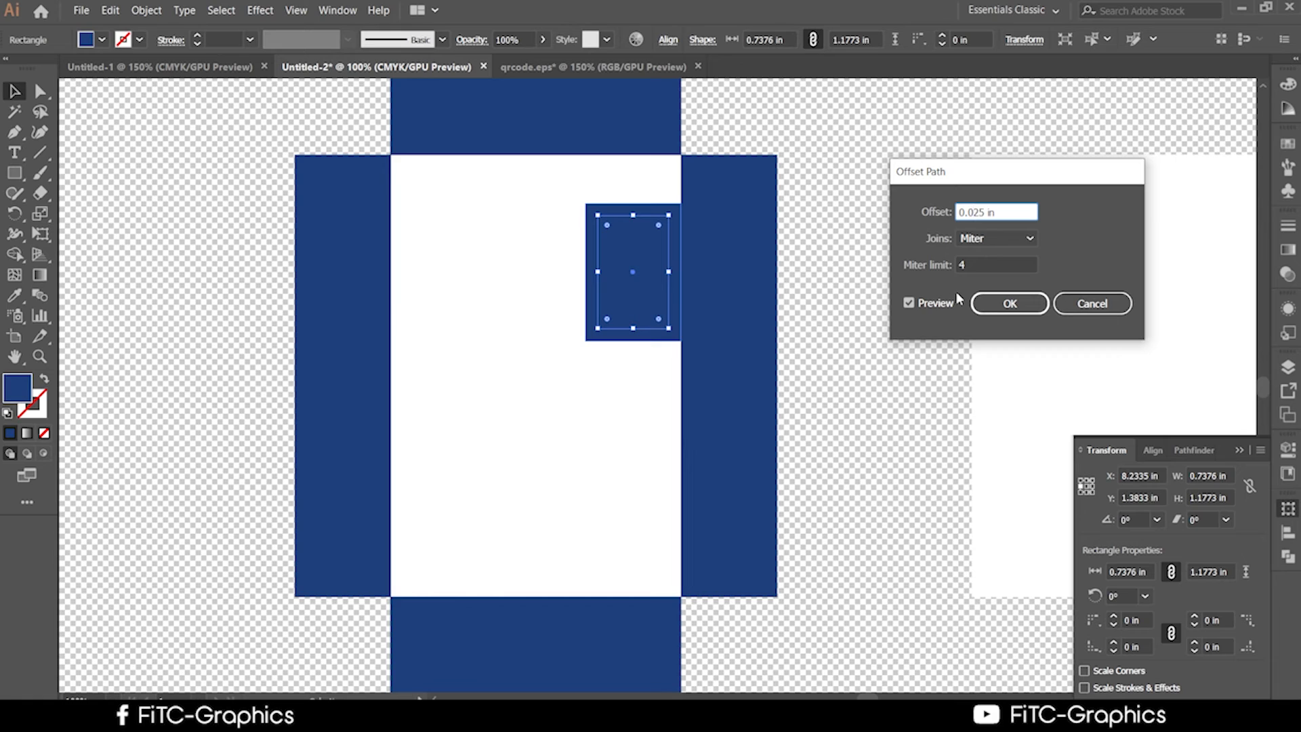
{"action": "type", "text": "0"}
{"action": "left_click", "coordinate": [926, 307]}
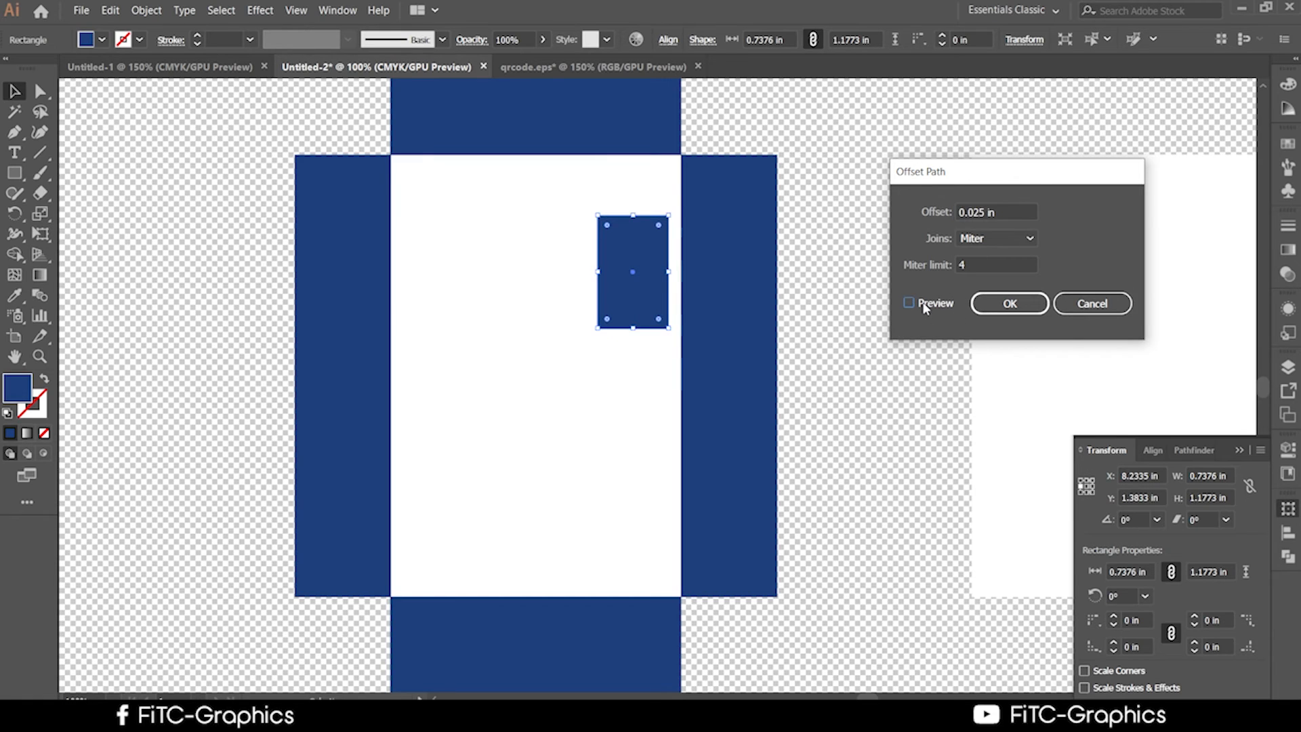
{"action": "left_click", "coordinate": [926, 307]}
{"action": "left_click", "coordinate": [978, 214]}
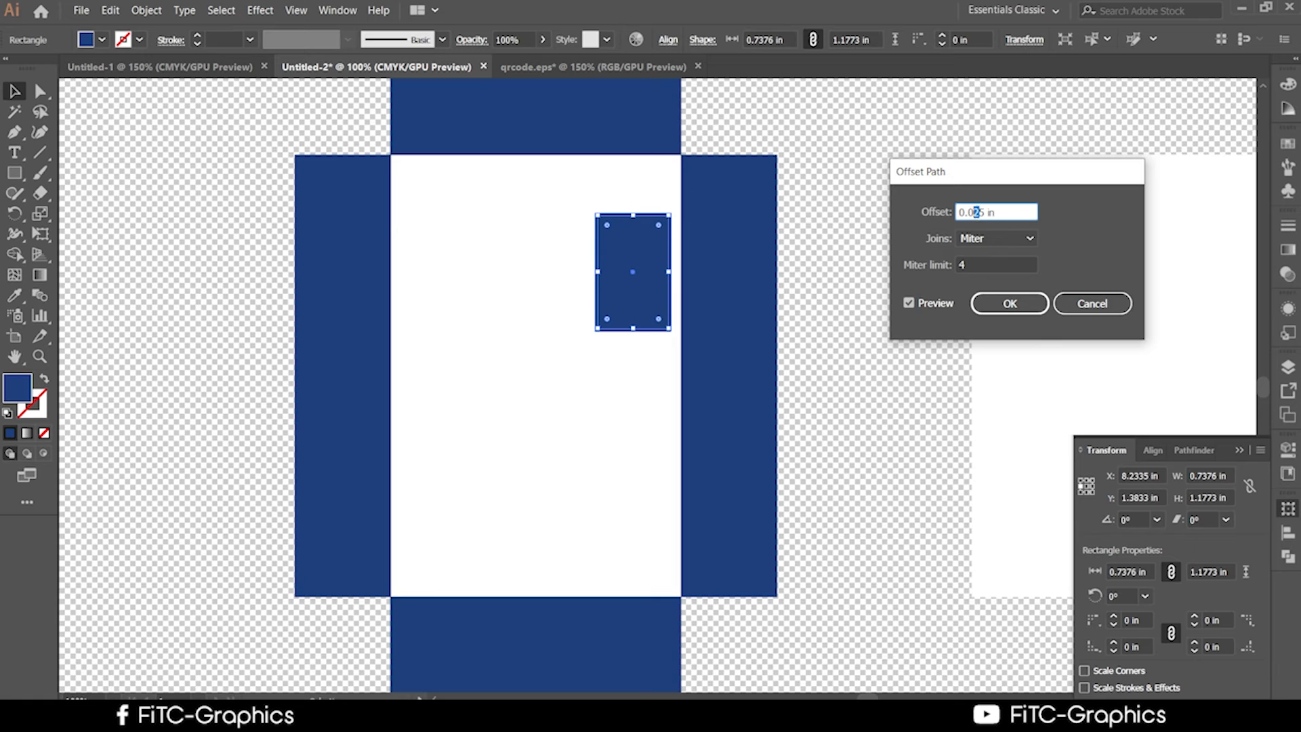
{"action": "left_click", "coordinate": [920, 305]}
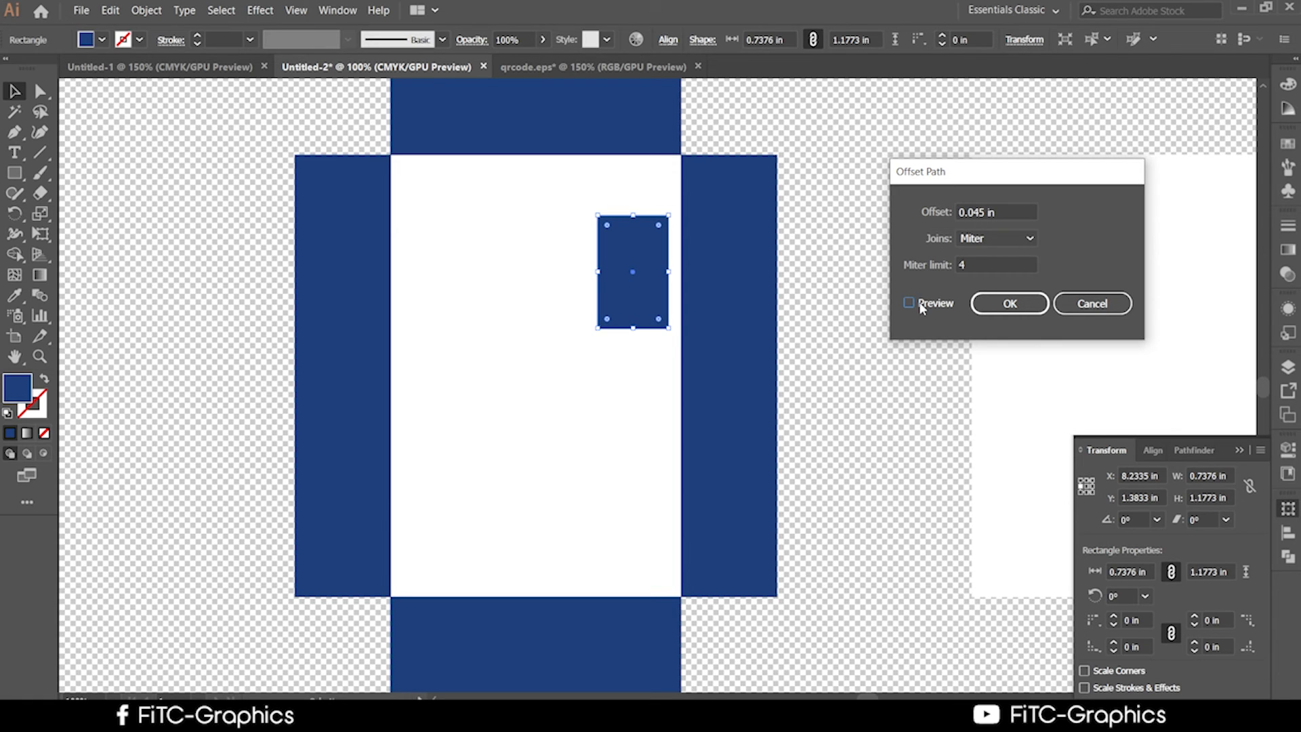
{"action": "left_click", "coordinate": [919, 302]}
{"action": "left_click", "coordinate": [1007, 314]}
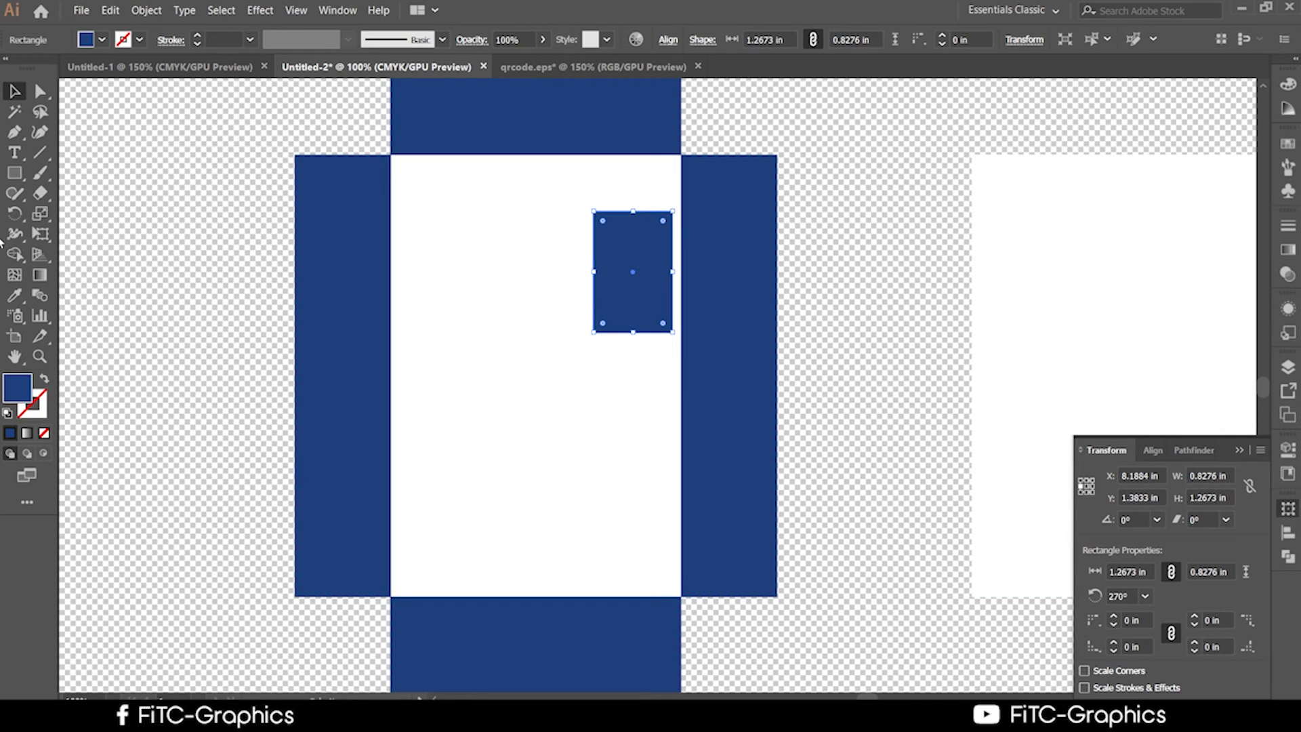
Swap the offset shape's fill and stroke so it becomes a thin navy outline.
{"action": "left_click", "coordinate": [43, 379]}
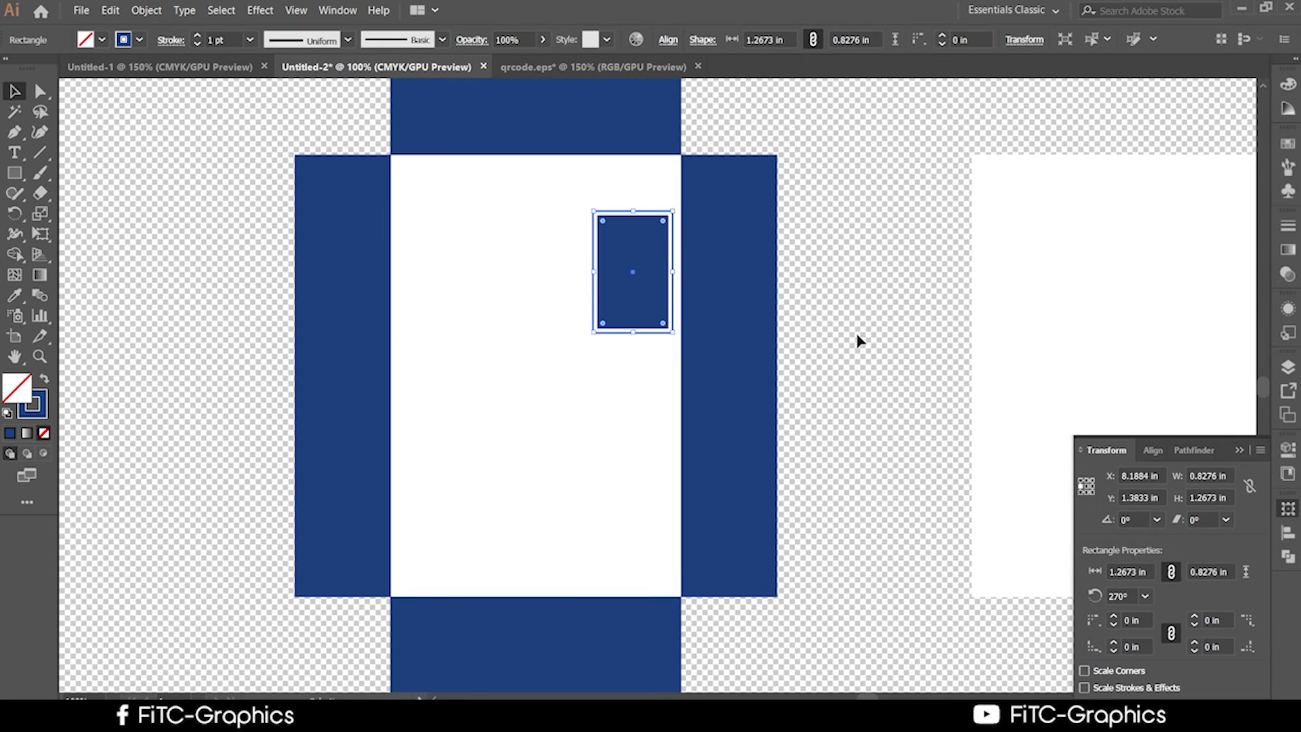
{"action": "left_click", "coordinate": [856, 340]}
{"action": "left_click", "coordinate": [641, 282]}
{"action": "left_click", "coordinate": [833, 327]}
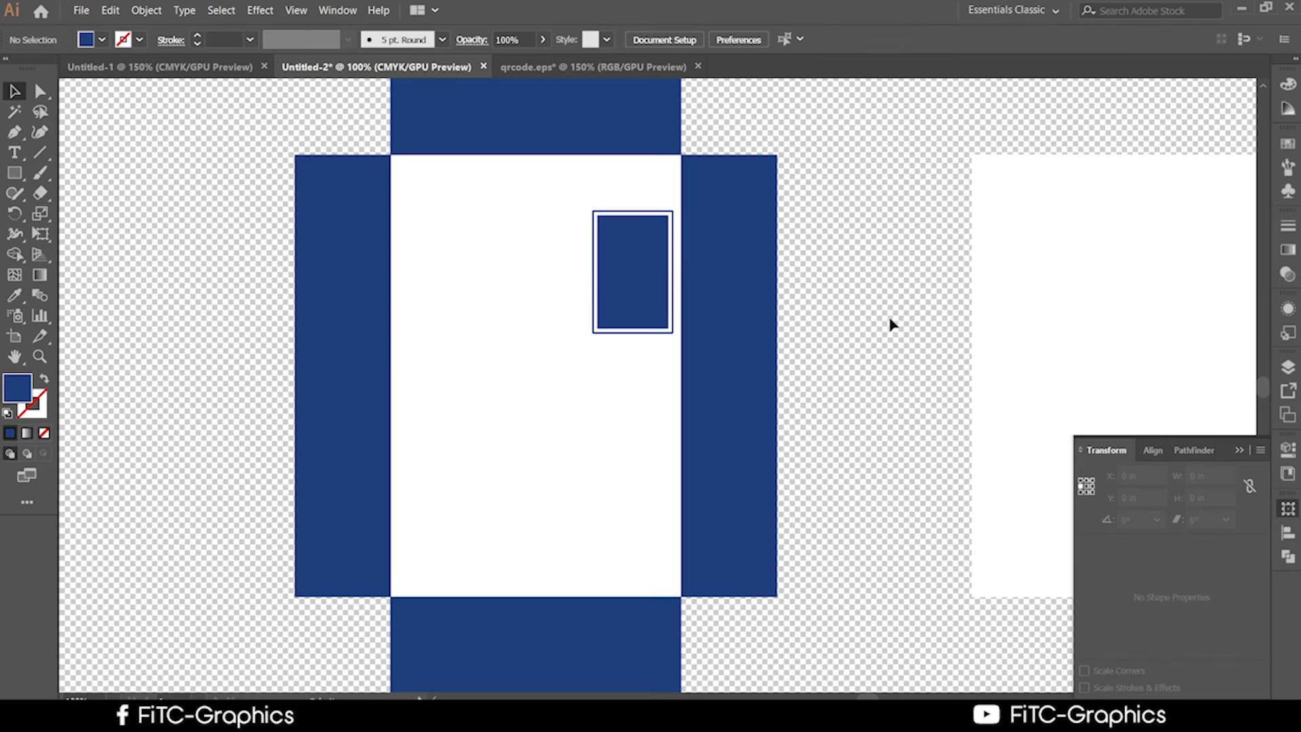
{"action": "scroll", "coordinate": [883, 320], "scroll_direction": "up", "scroll_amount": 1}
{"action": "scroll", "coordinate": [883, 321], "scroll_direction": "up", "scroll_amount": 1}
Punch the small rectangle out of the white card using the Shape Builder tool.
{"action": "left_click", "coordinate": [401, 386]}
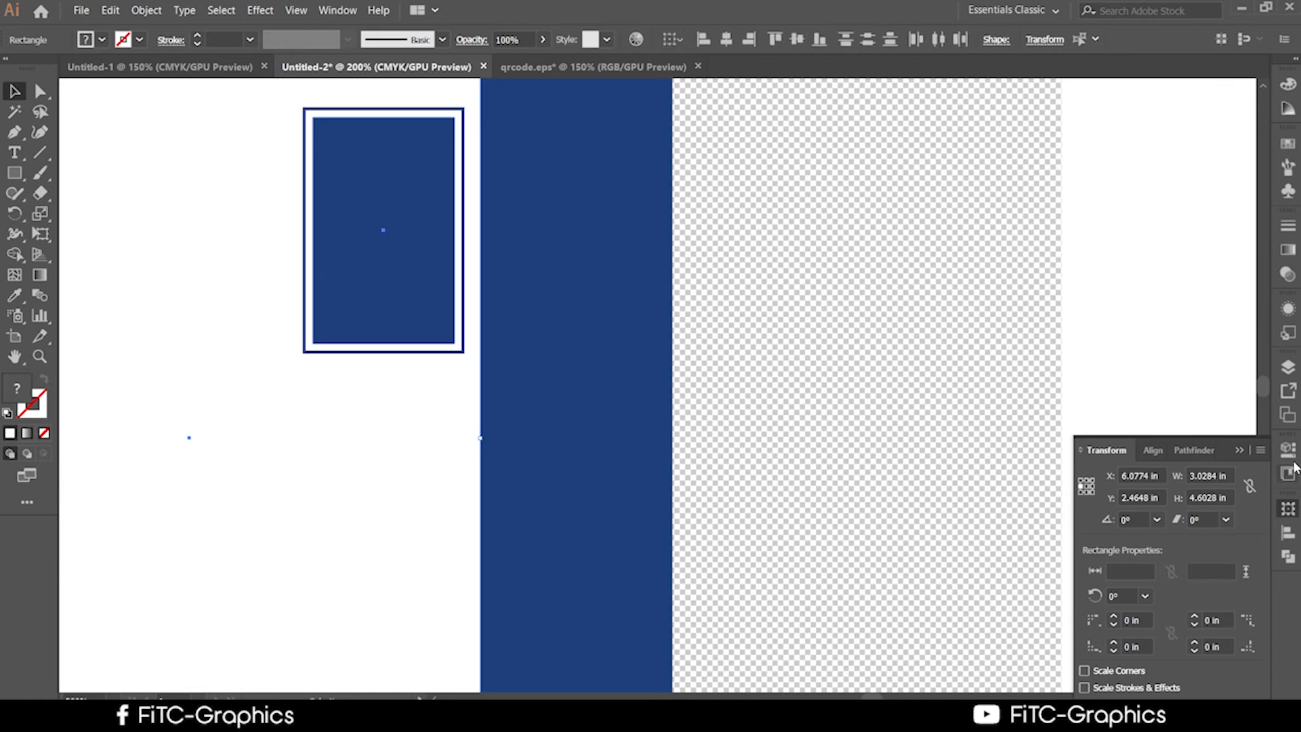
{"action": "scroll", "coordinate": [508, 394], "scroll_direction": "down", "scroll_amount": 1}
{"action": "left_click", "coordinate": [508, 394], "text": "shift"}
{"action": "key", "text": "ctrl+minus"}
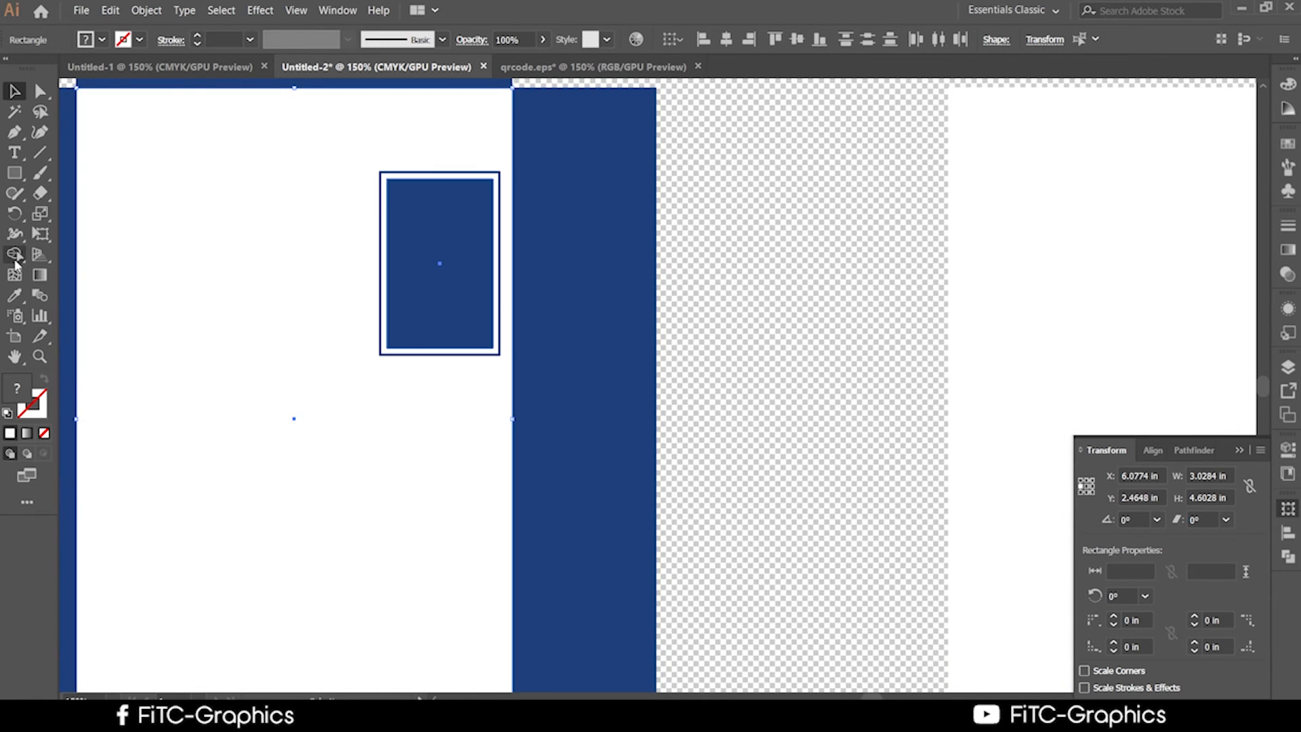
{"action": "left_click", "coordinate": [14, 254]}
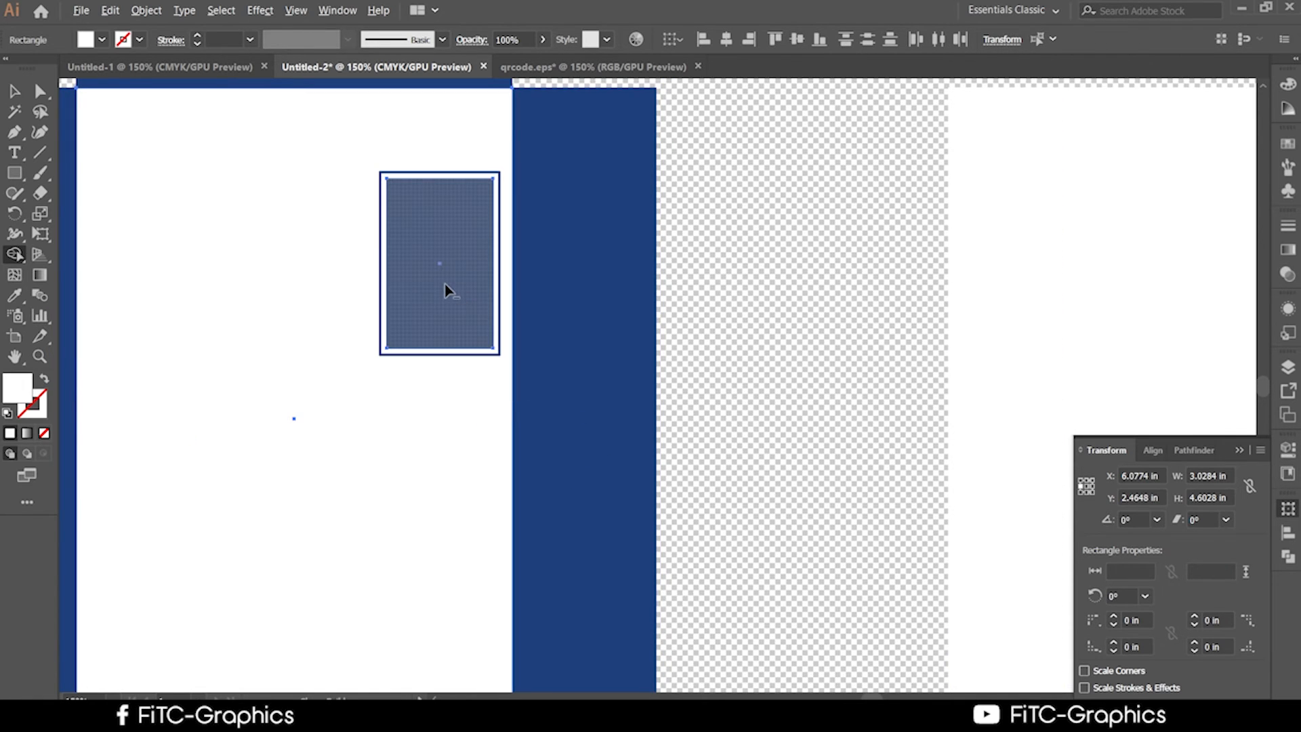
{"action": "left_click", "coordinate": [446, 290], "text": "alt"}
{"action": "left_click", "coordinate": [14, 90]}
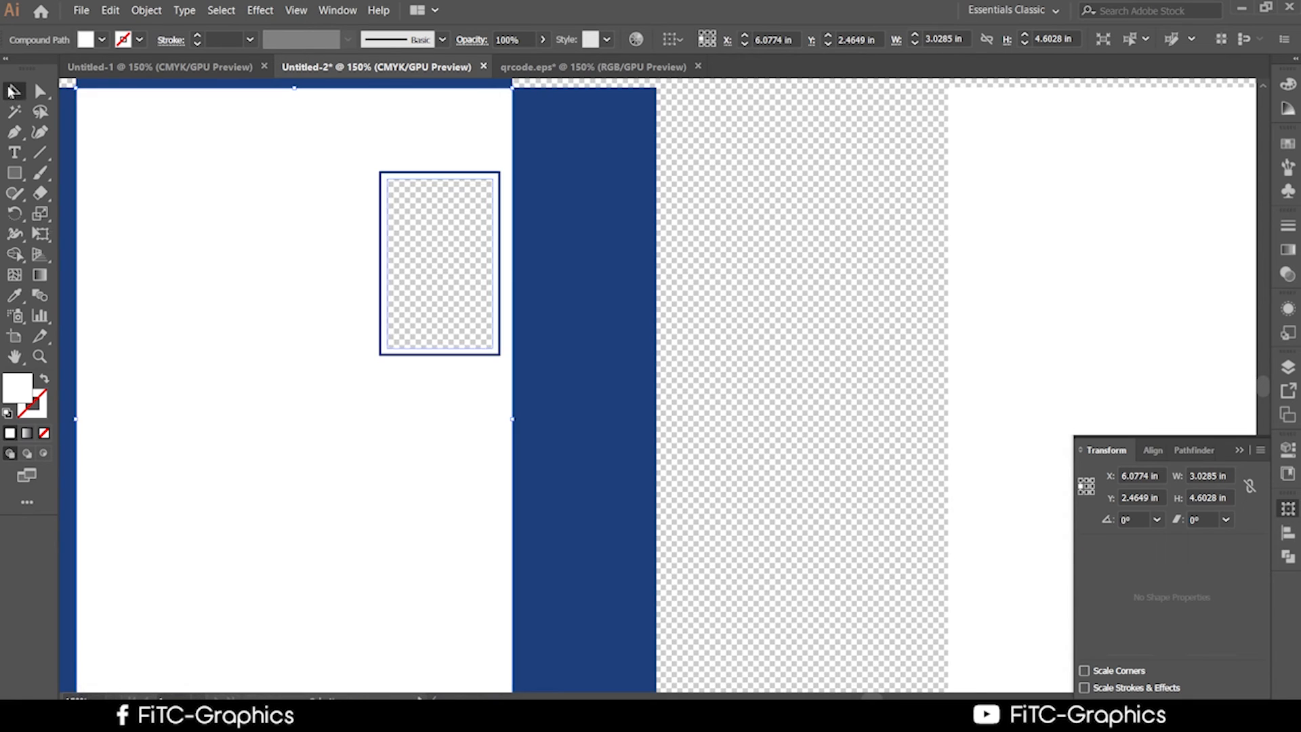
{"action": "left_click", "coordinate": [808, 380]}
{"action": "scroll", "coordinate": [900, 410], "scroll_direction": "left", "scroll_amount": 5}
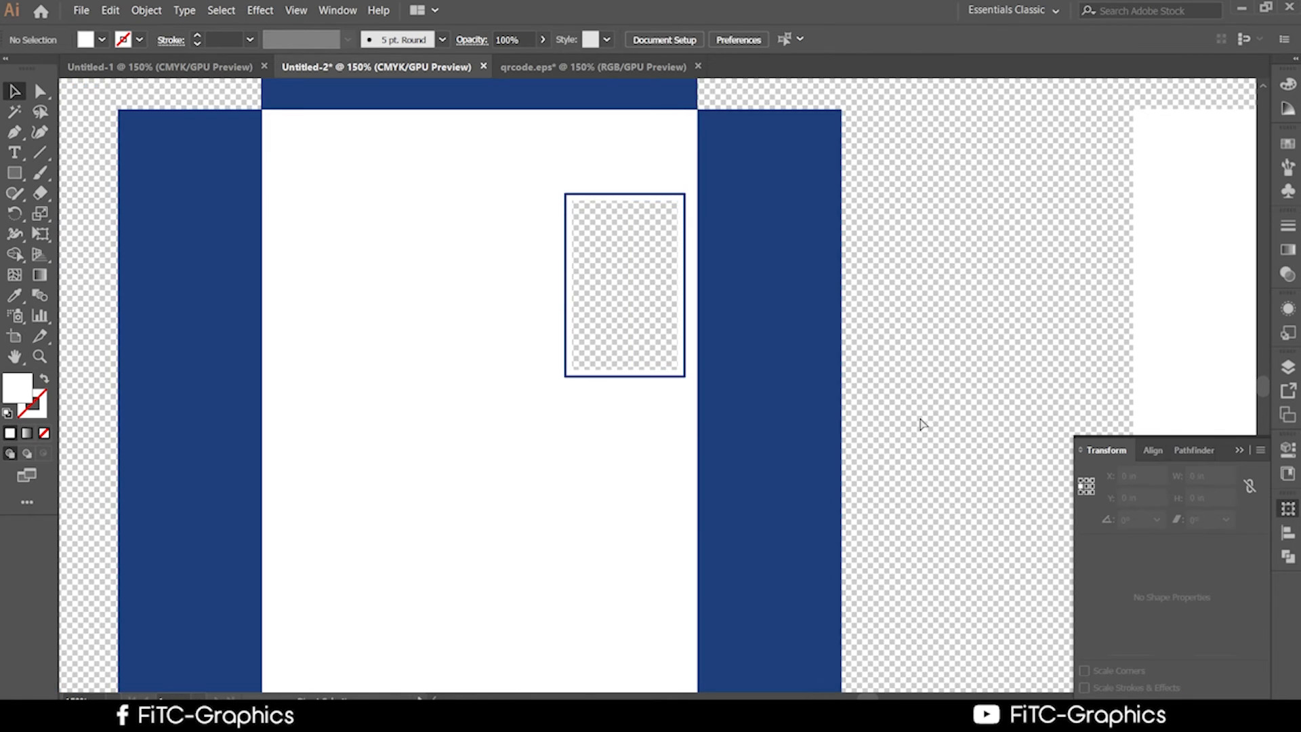
{"action": "scroll", "coordinate": [871, 416], "scroll_direction": "up", "scroll_amount": 1}
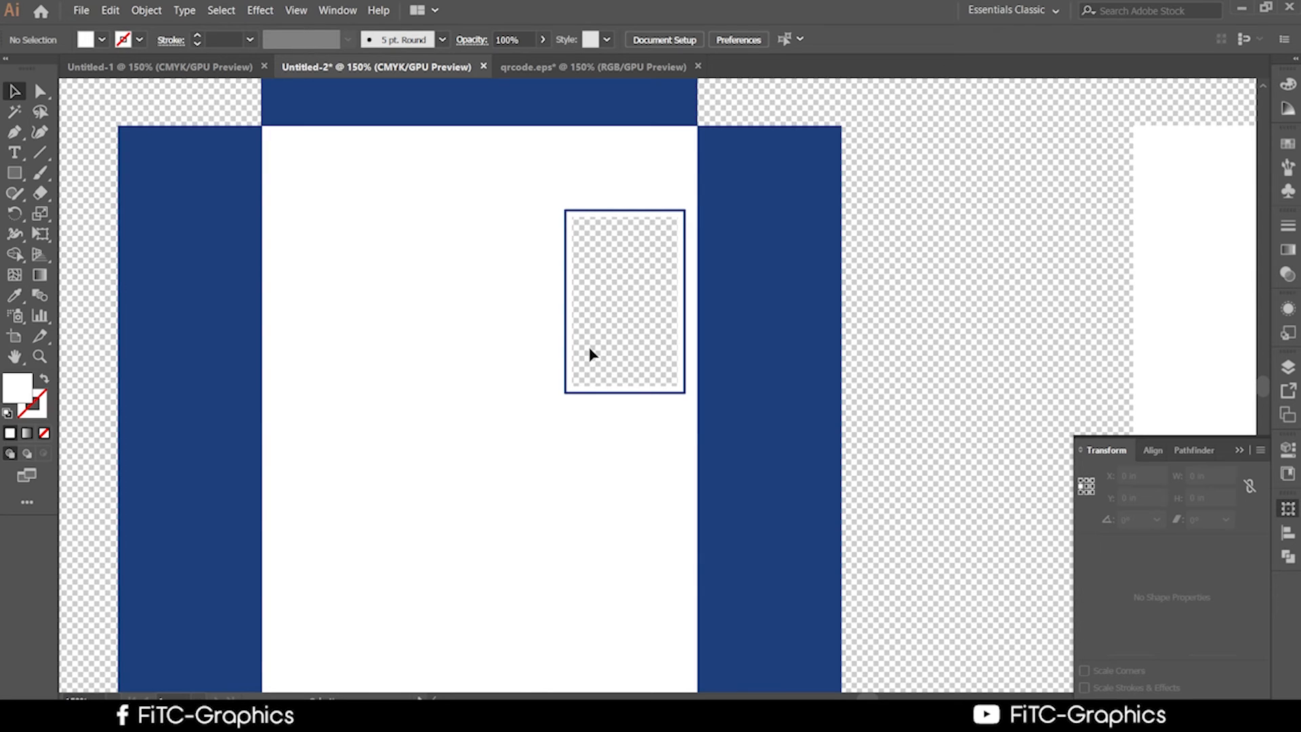
Give the cut-out card's window edge a 1 pt blue stroke.
{"action": "right_click", "coordinate": [236, 292]}
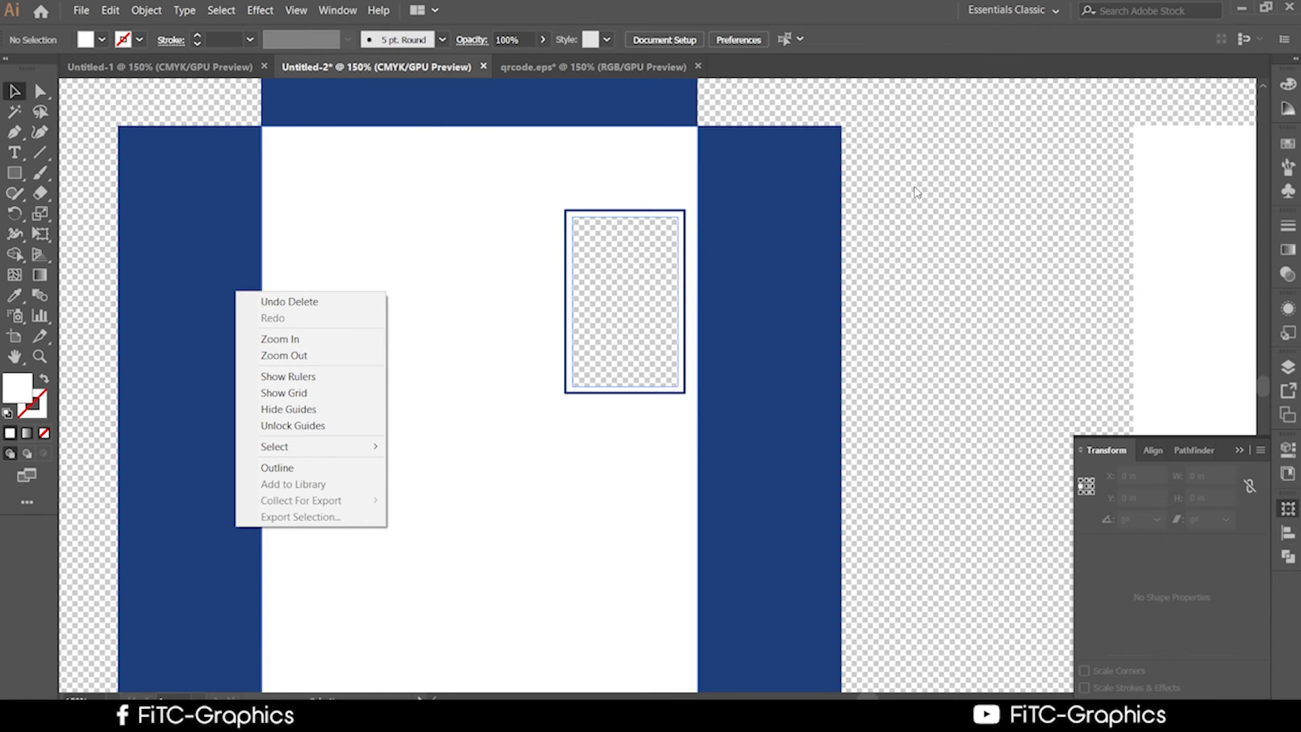
{"action": "left_click", "coordinate": [929, 163]}
{"action": "scroll", "coordinate": [779, 215], "scroll_direction": "down", "scroll_amount": 1}
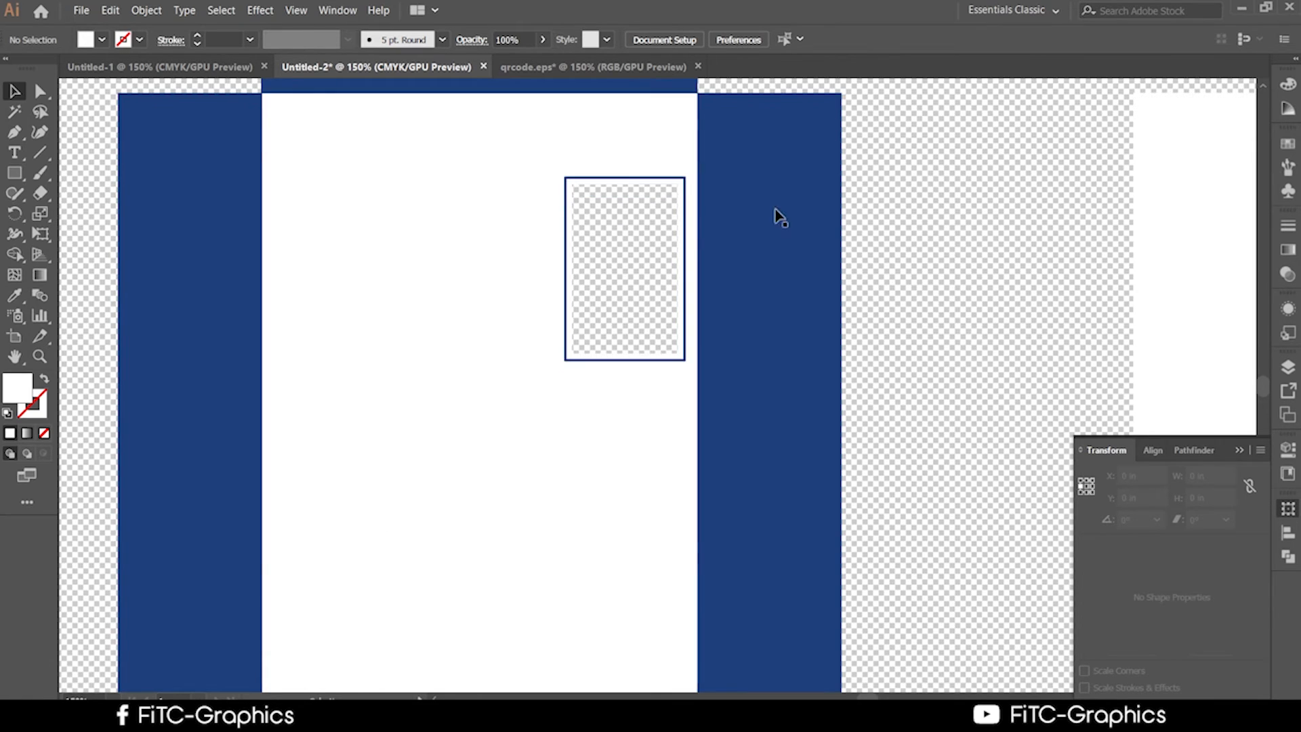
{"action": "left_click", "coordinate": [598, 187]}
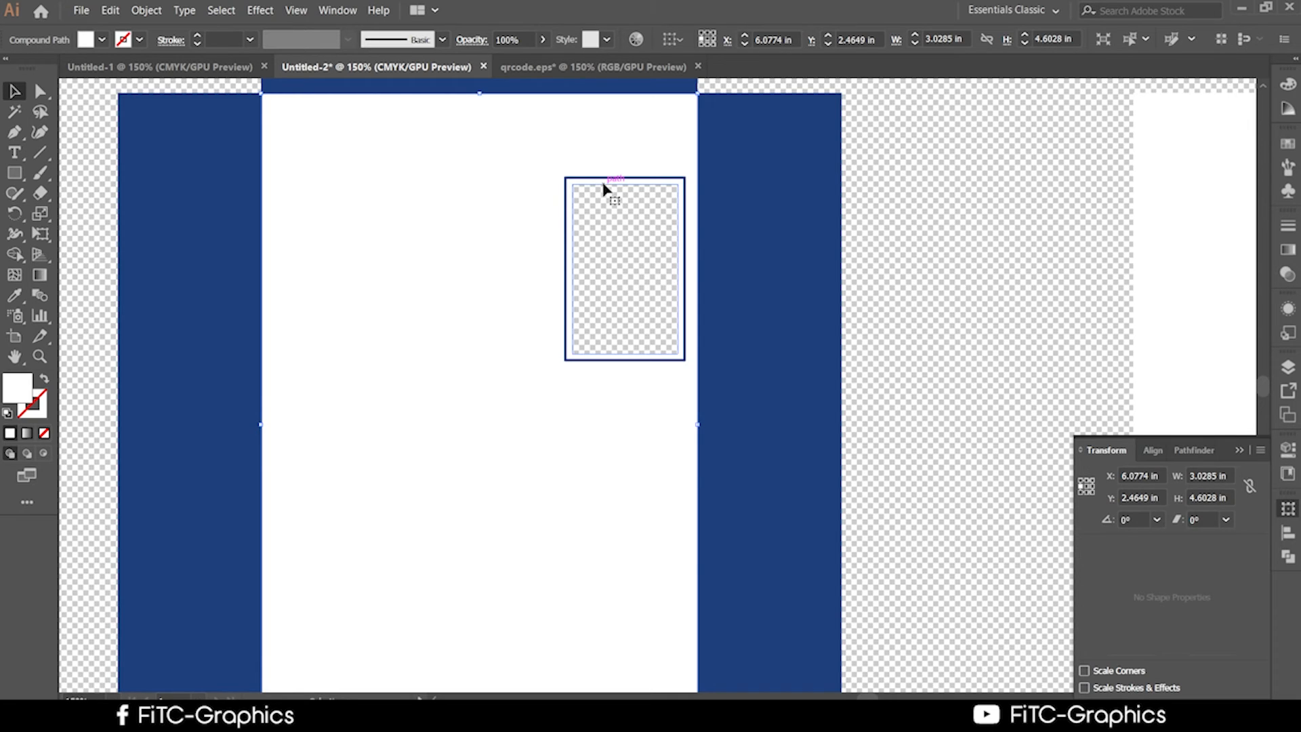
{"action": "left_click", "coordinate": [618, 212]}
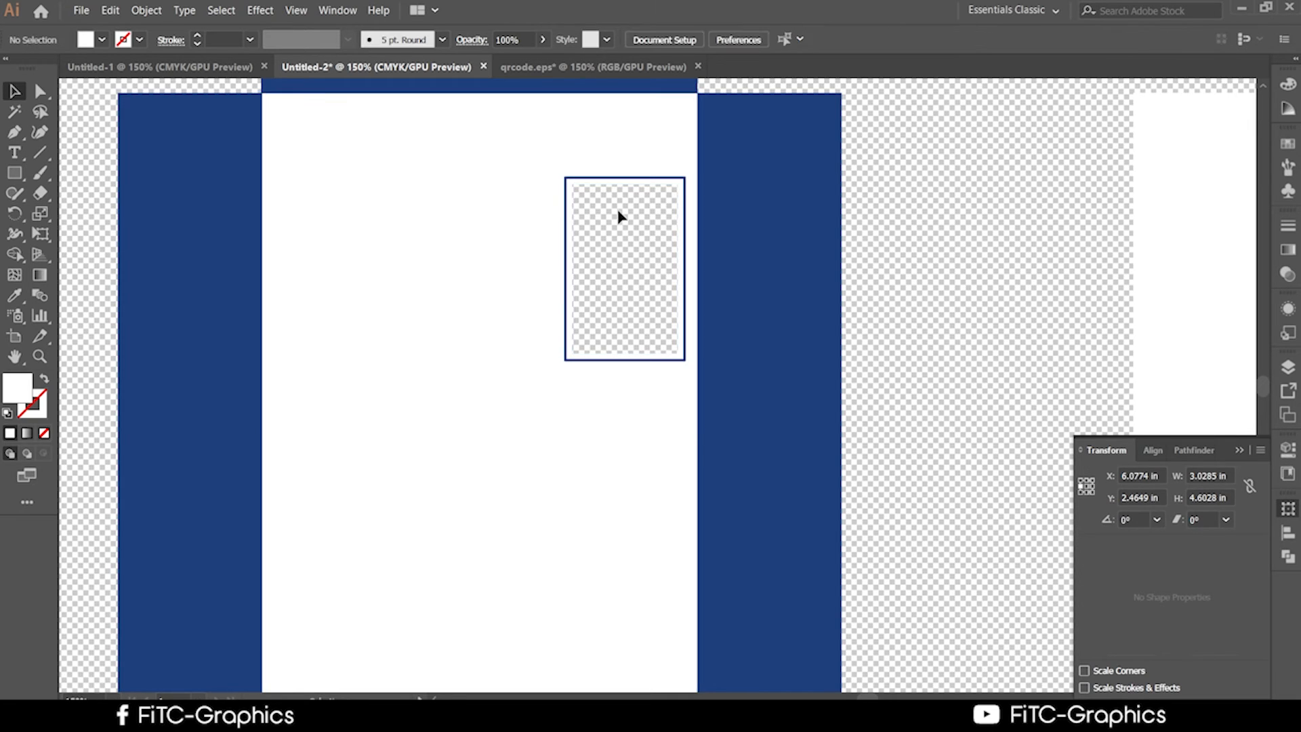
{"action": "left_click", "coordinate": [677, 219]}
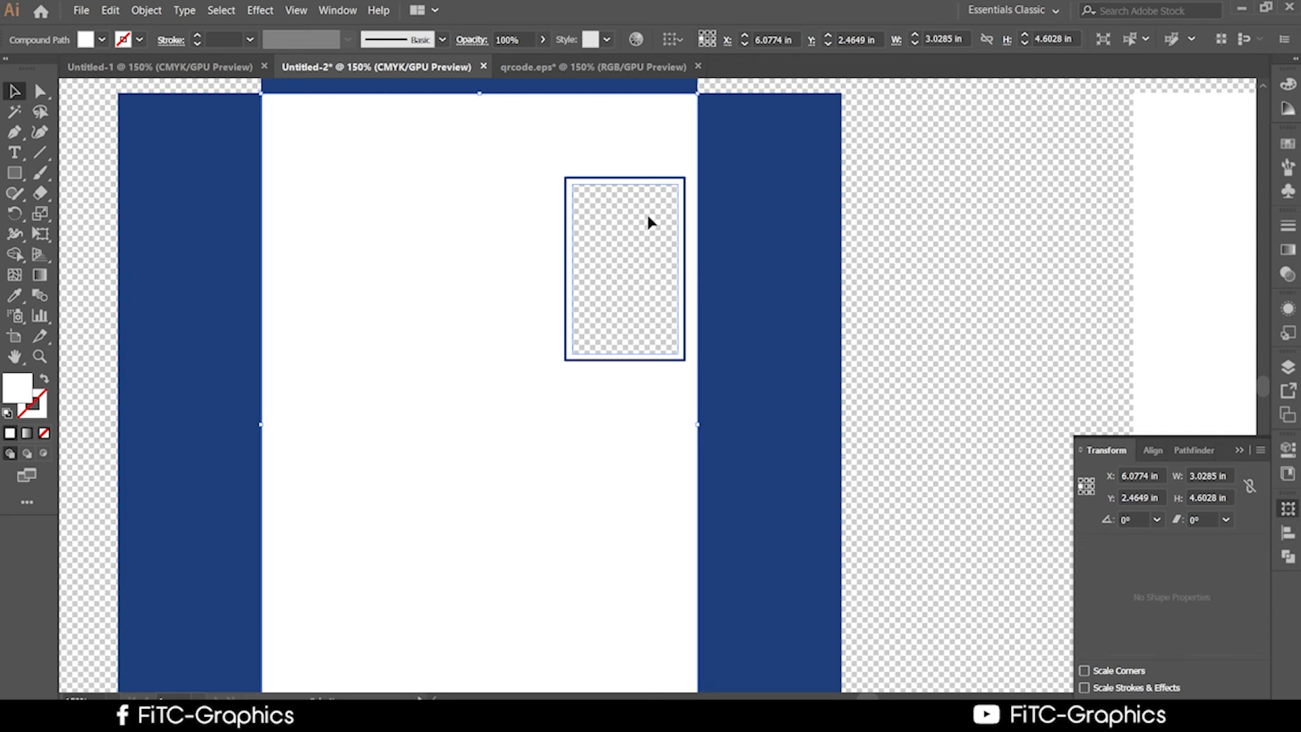
{"action": "double_click", "coordinate": [39, 405]}
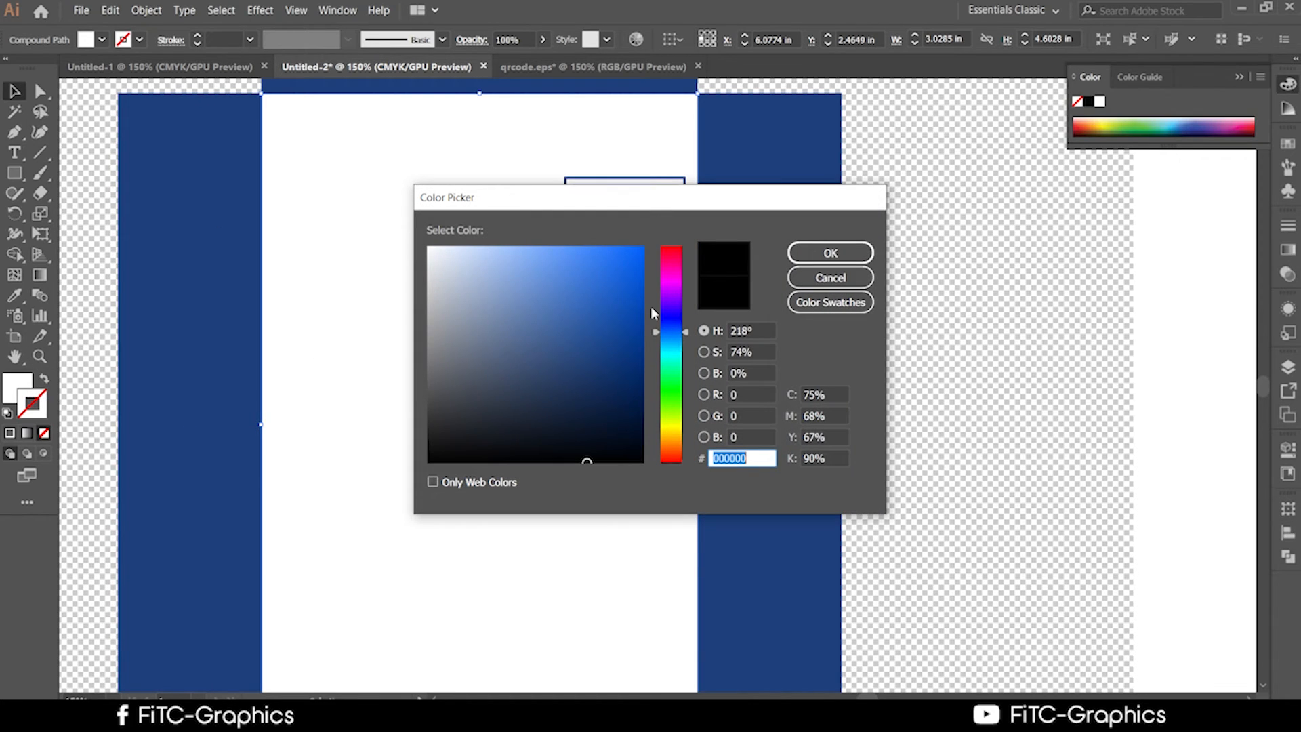
{"action": "left_click", "coordinate": [630, 302]}
{"action": "left_click", "coordinate": [830, 253]}
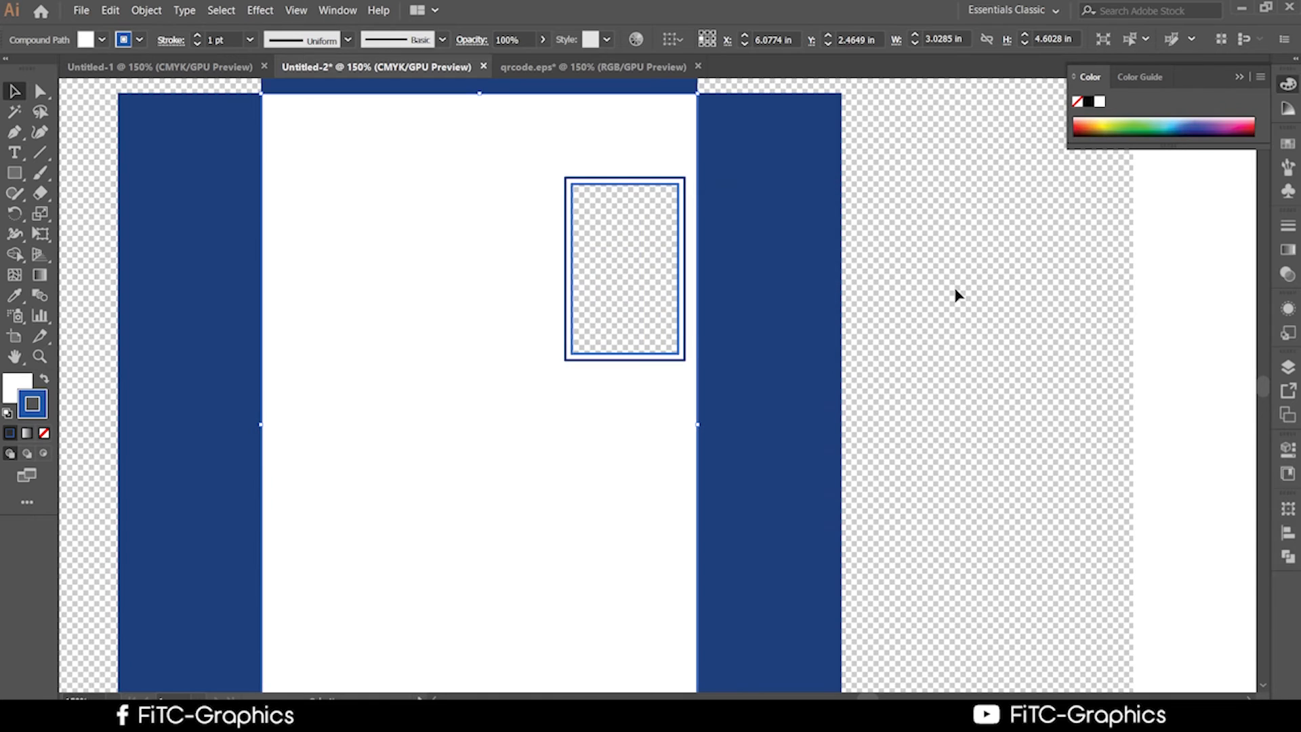
{"action": "left_click", "coordinate": [968, 310]}
{"action": "scroll", "coordinate": [983, 325], "scroll_direction": "up", "scroll_amount": 1}
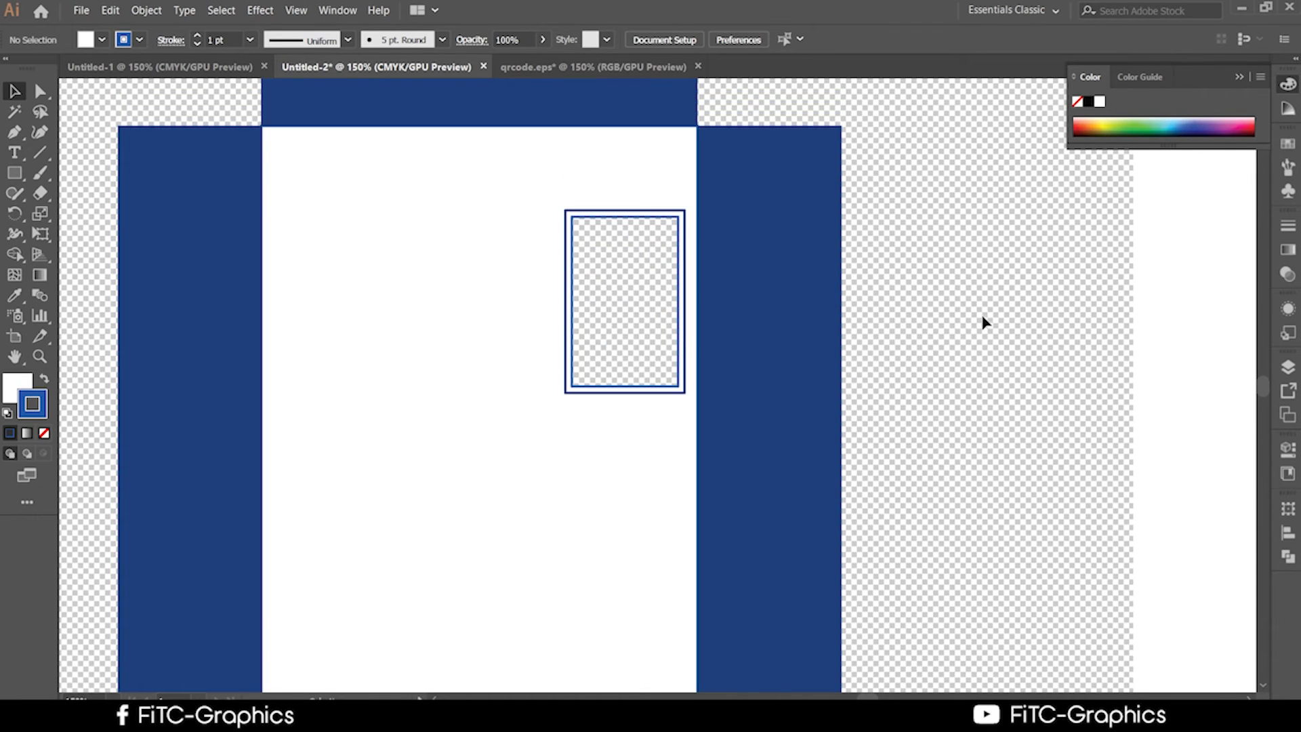
{"action": "scroll", "coordinate": [984, 321], "scroll_direction": "down", "scroll_amount": 2}
{"action": "scroll", "coordinate": [984, 322], "scroll_direction": "up", "scroll_amount": 1}
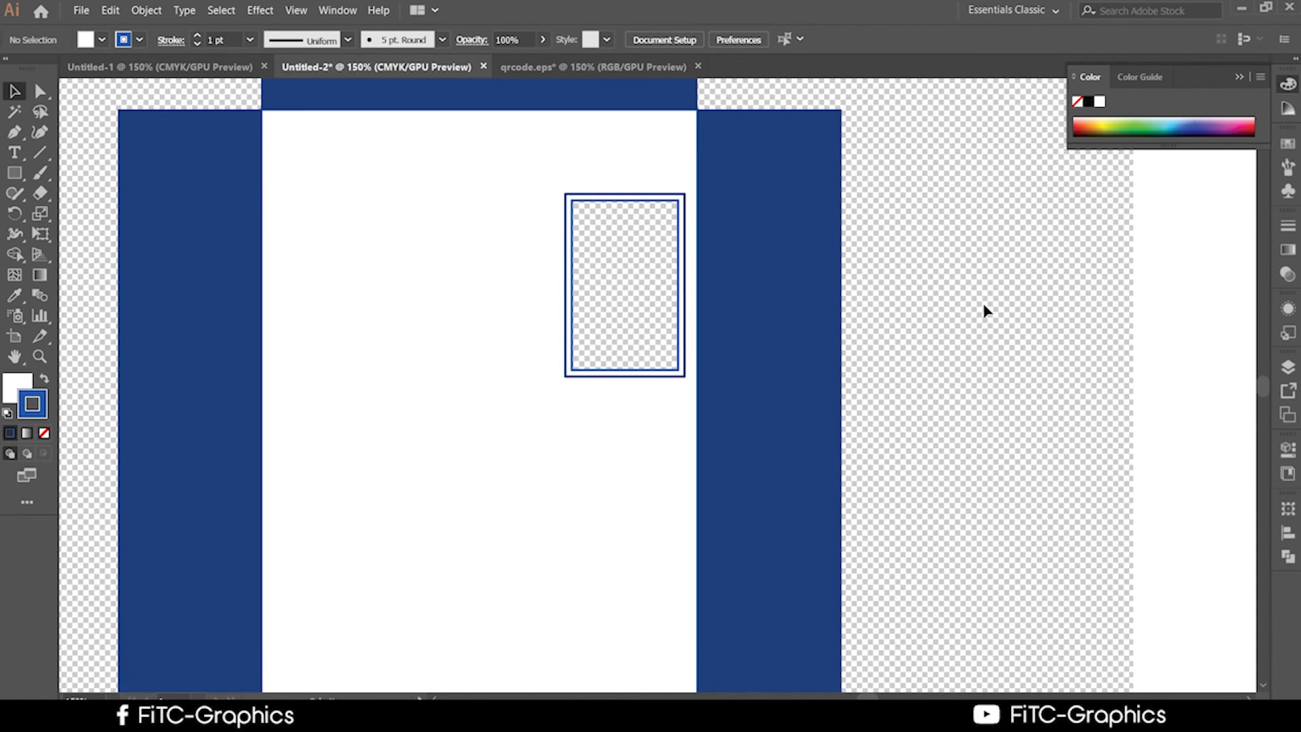
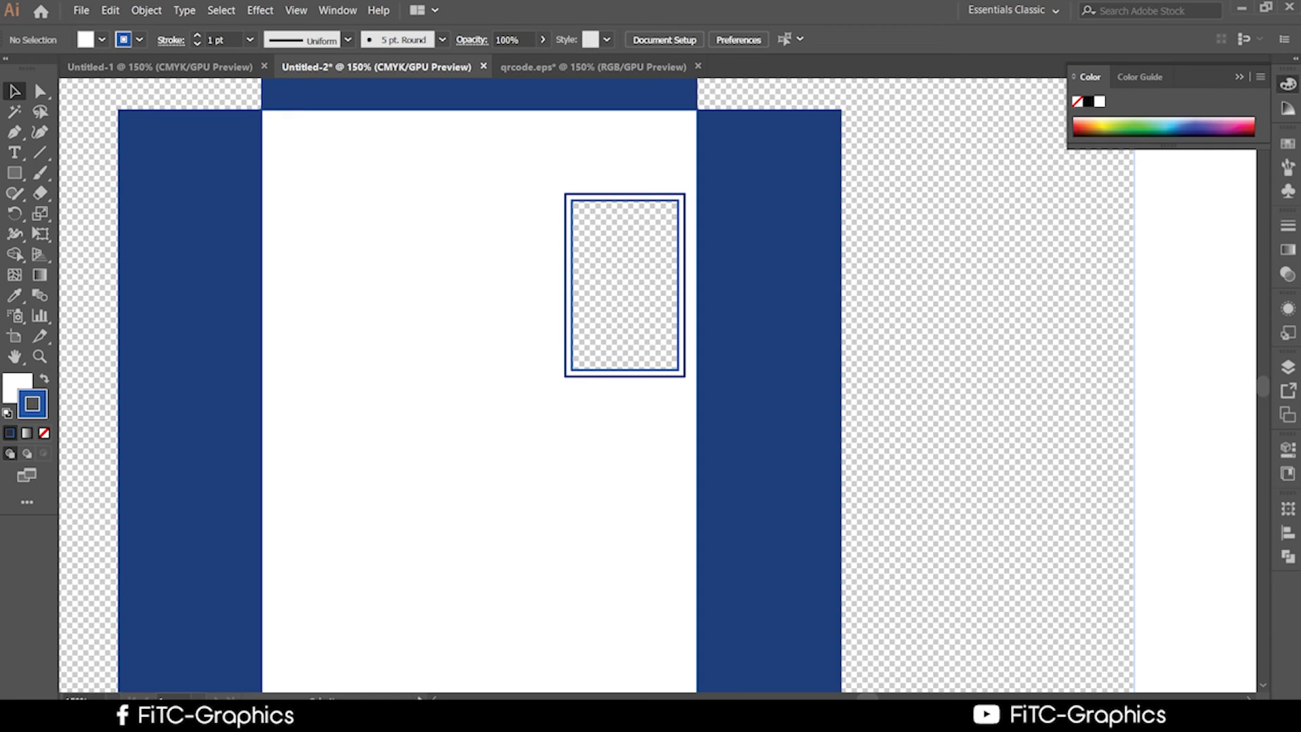
Switch from Illustrator back to the QR Code Generator tab in Chrome.
{"action": "left_click", "coordinate": [305, 715]}
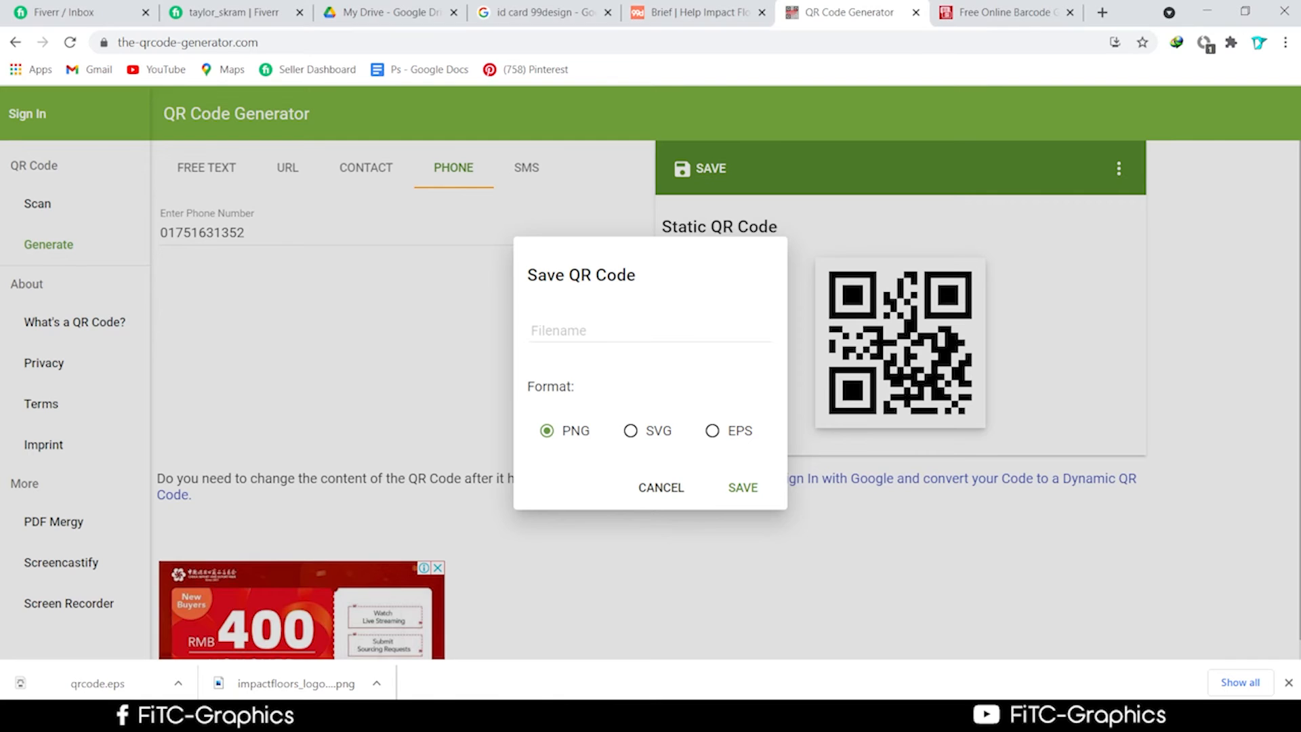
Flip between the id card image results, the 99designs brief and the course outline PDF tabs.
{"action": "left_click", "coordinate": [542, 15]}
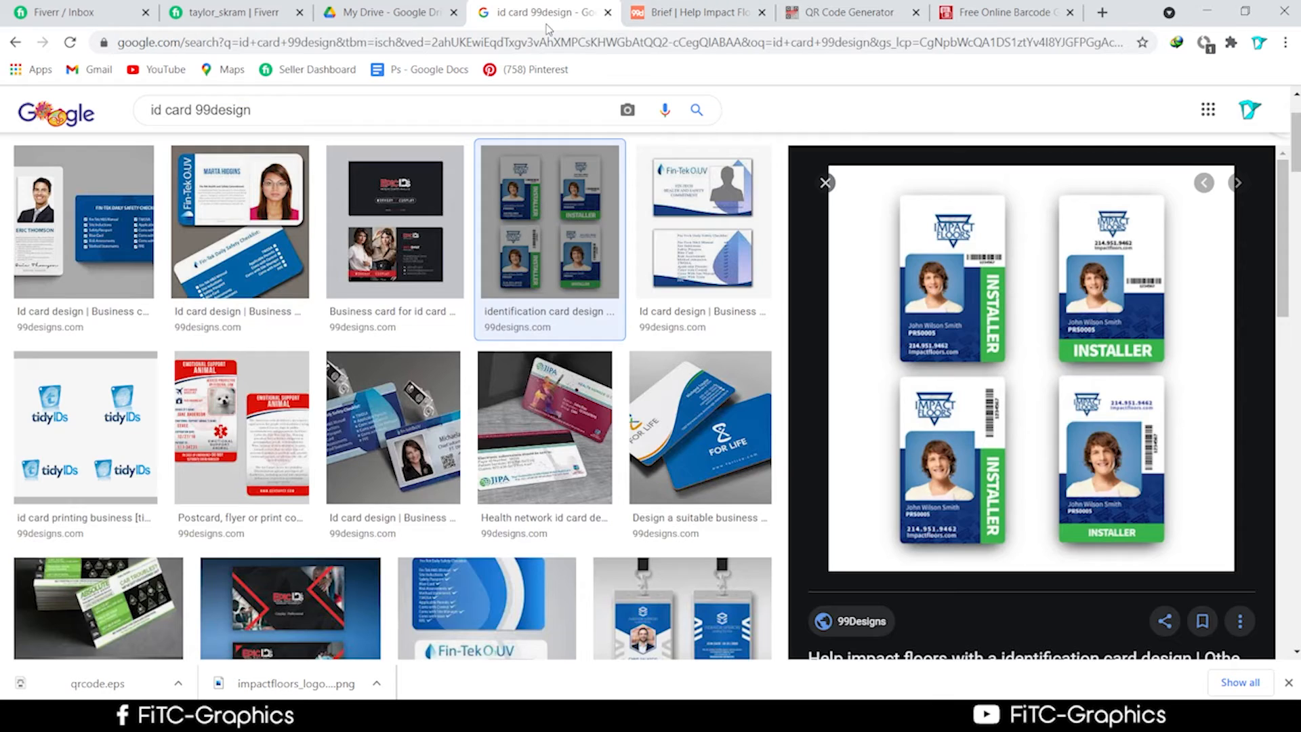
{"action": "left_click", "coordinate": [383, 14]}
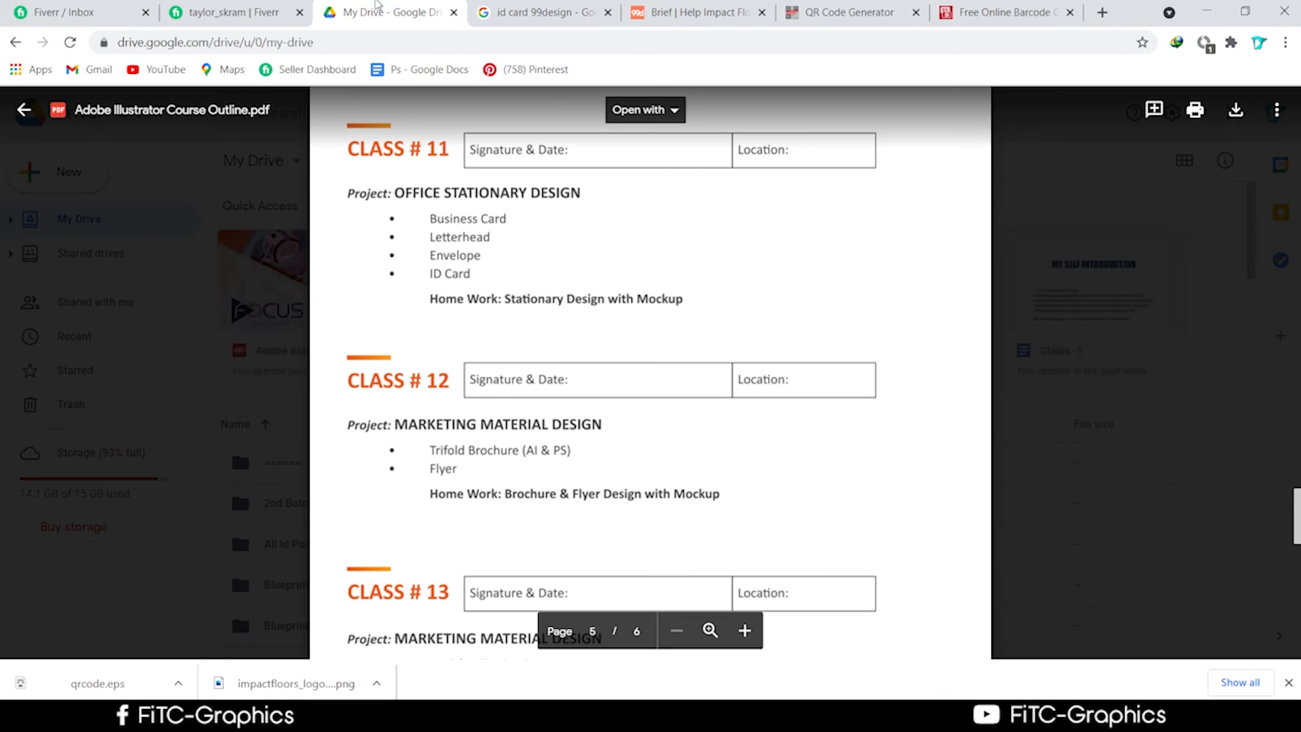
{"action": "left_click", "coordinate": [535, 14]}
{"action": "scroll", "coordinate": [740, 233], "scroll_direction": "up", "scroll_amount": 2}
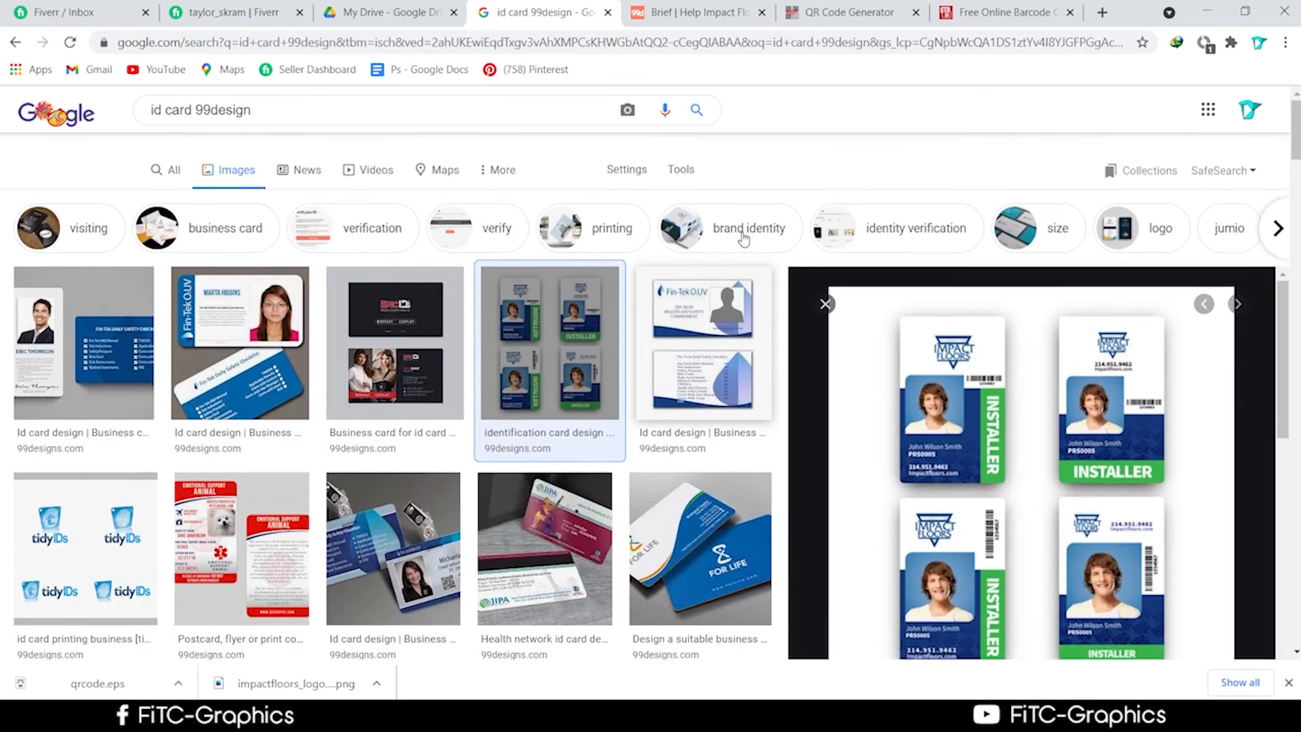
{"action": "scroll", "coordinate": [743, 241], "scroll_direction": "down", "scroll_amount": 4}
{"action": "scroll", "coordinate": [744, 241], "scroll_direction": "up", "scroll_amount": 1}
{"action": "scroll", "coordinate": [744, 242], "scroll_direction": "down", "scroll_amount": 1}
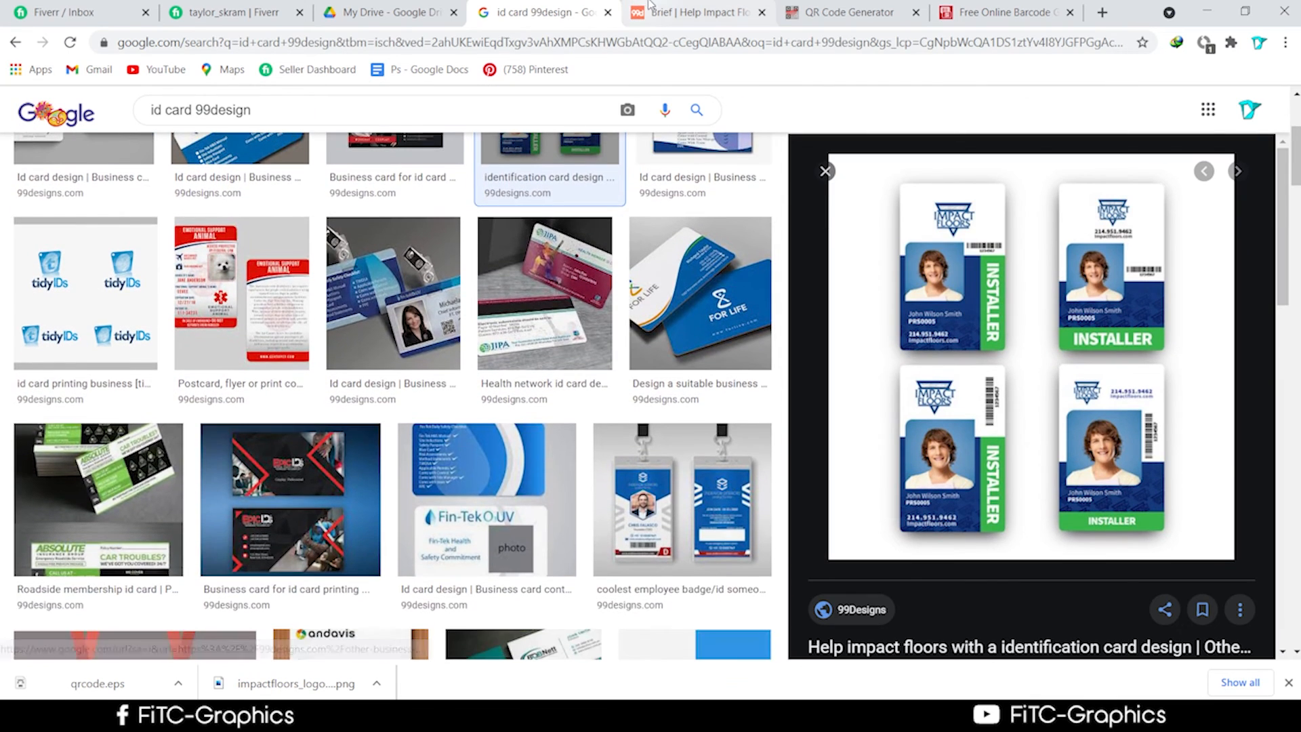
{"action": "left_click", "coordinate": [674, 10]}
{"action": "left_click", "coordinate": [383, 12]}
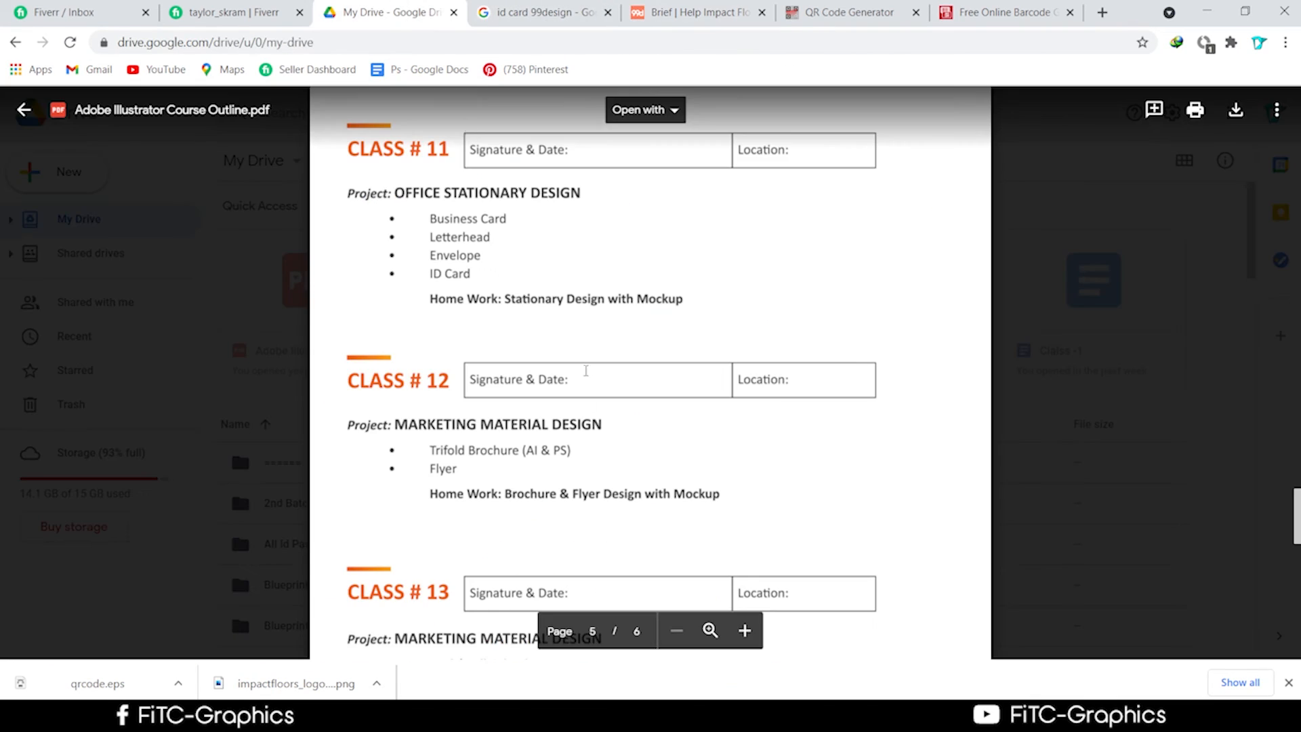
Scroll the Course Outline PDF to the Class 11 office stationery section on page 5.
{"action": "scroll", "coordinate": [590, 414], "scroll_direction": "down", "scroll_amount": 5}
{"action": "scroll", "coordinate": [590, 414], "scroll_direction": "down", "scroll_amount": 10}
{"action": "scroll", "coordinate": [590, 414], "scroll_direction": "up", "scroll_amount": 4}
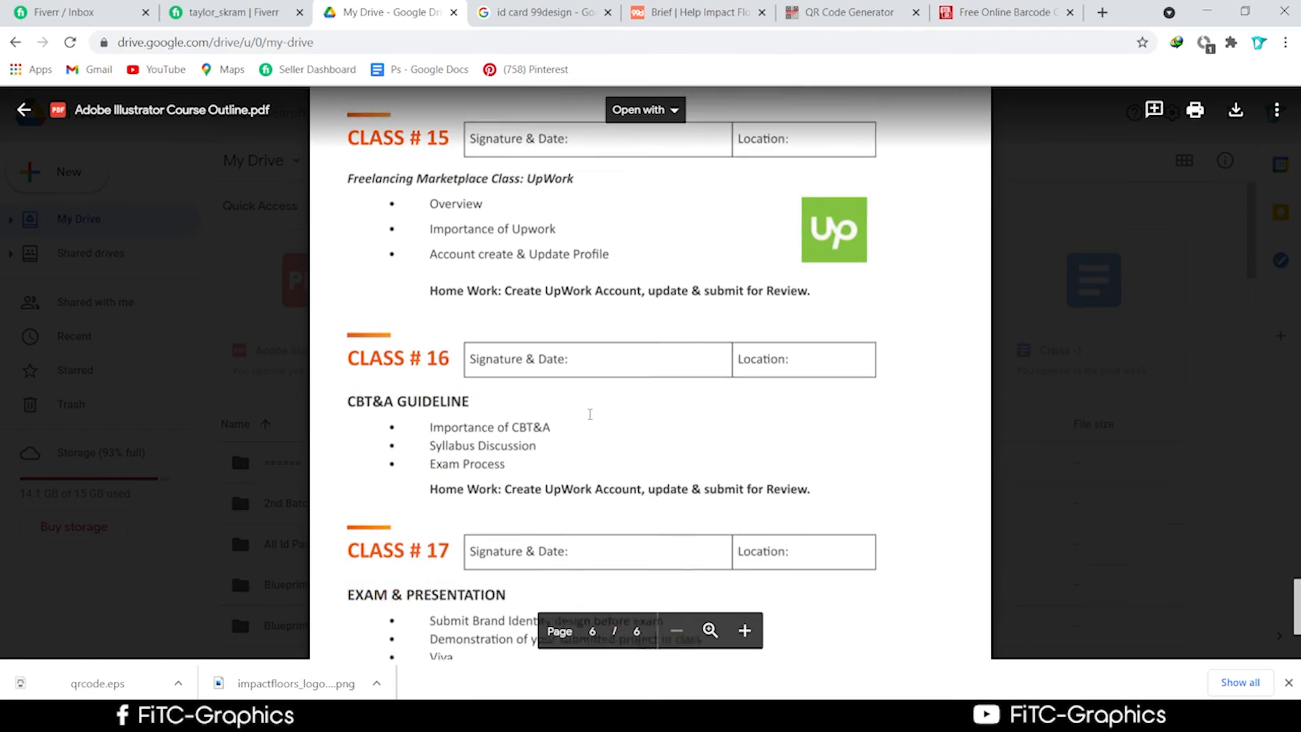
{"action": "scroll", "coordinate": [590, 414], "scroll_direction": "up", "scroll_amount": 3}
{"action": "scroll", "coordinate": [590, 414], "scroll_direction": "up", "scroll_amount": 7}
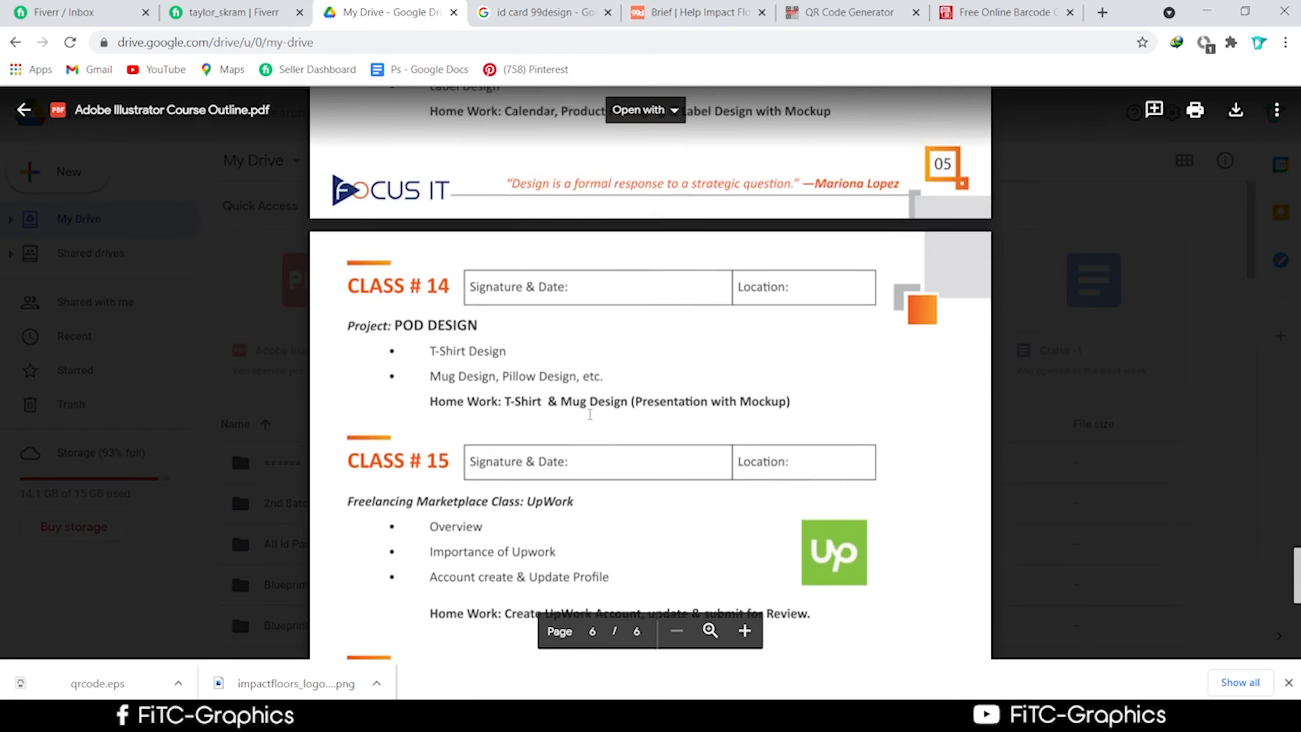
{"action": "scroll", "coordinate": [601, 414], "scroll_direction": "up", "scroll_amount": 2}
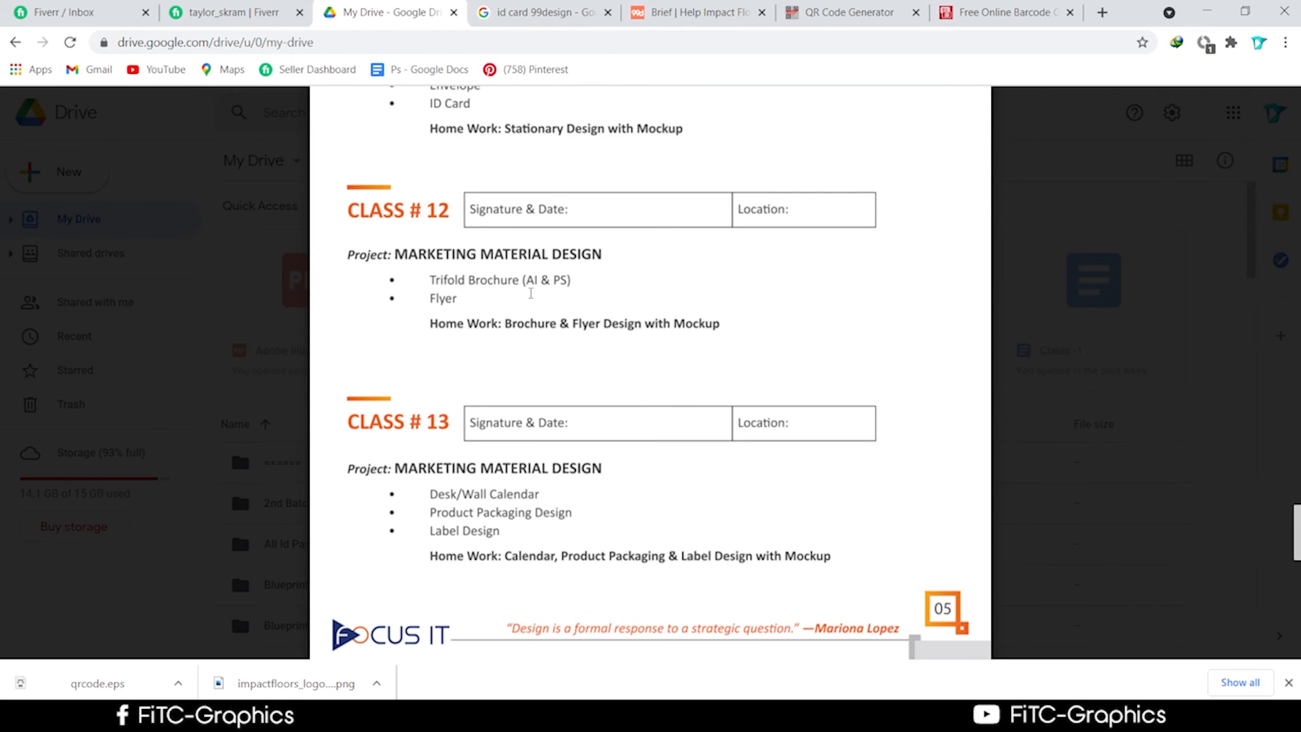
{"action": "scroll", "coordinate": [531, 293], "scroll_direction": "up", "scroll_amount": 1}
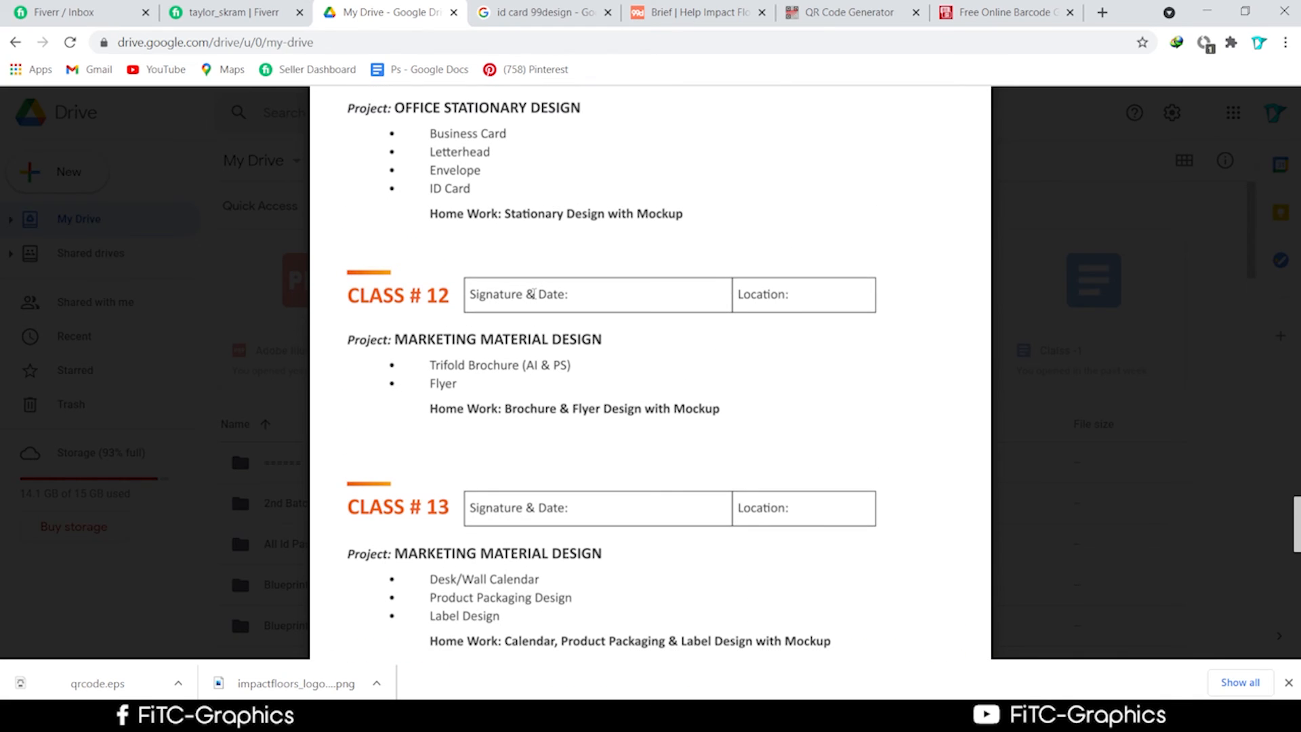
{"action": "scroll", "coordinate": [532, 293], "scroll_direction": "down", "scroll_amount": 1}
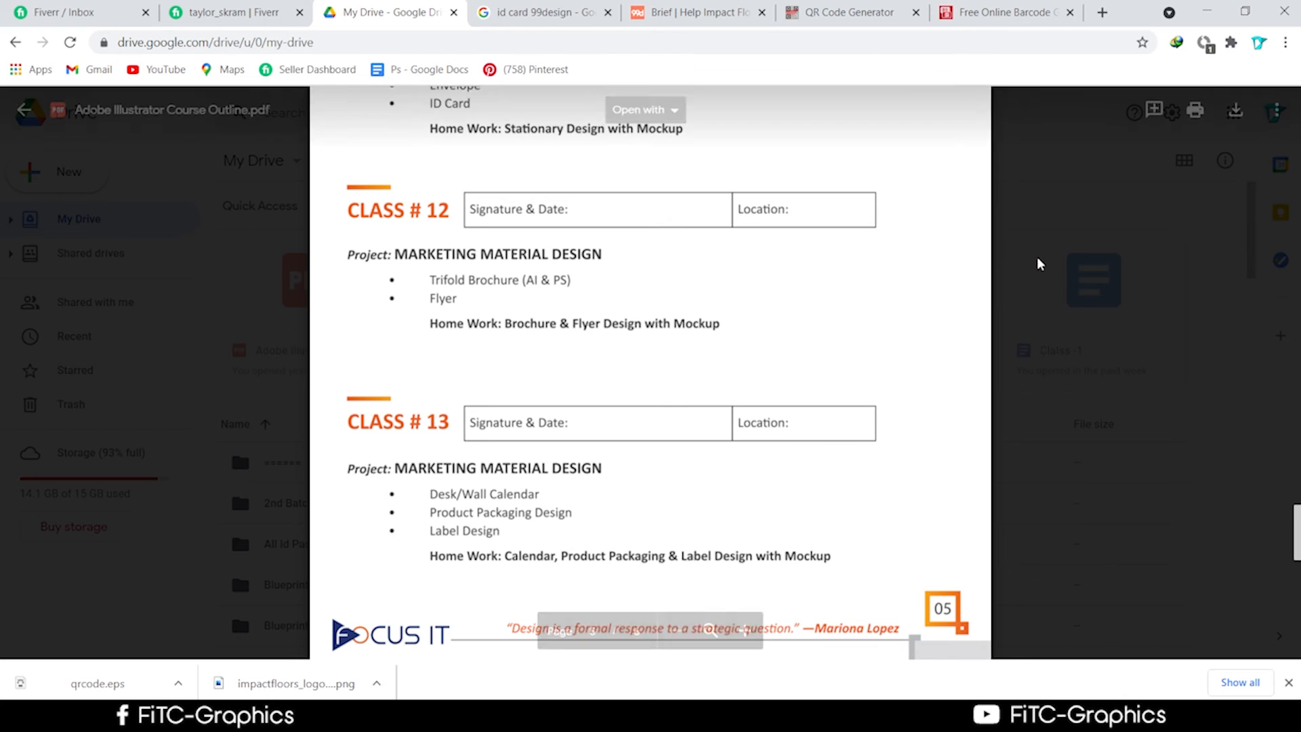
{"action": "scroll", "coordinate": [648, 295], "scroll_direction": "up", "scroll_amount": 2}
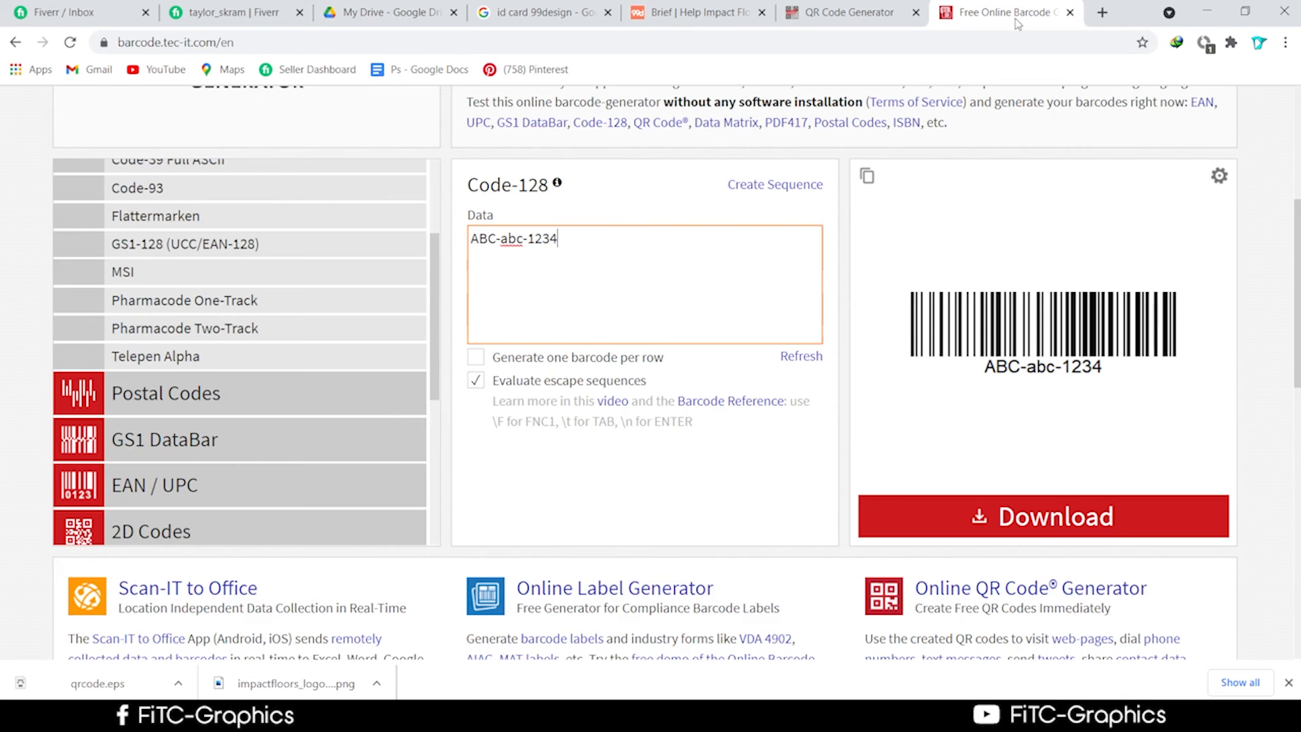
{"action": "left_click", "coordinate": [969, 12]}
In a new tab, search Google for 'yard sign', then refine it to 'yard sign design99'.
{"action": "left_click", "coordinate": [1102, 12]}
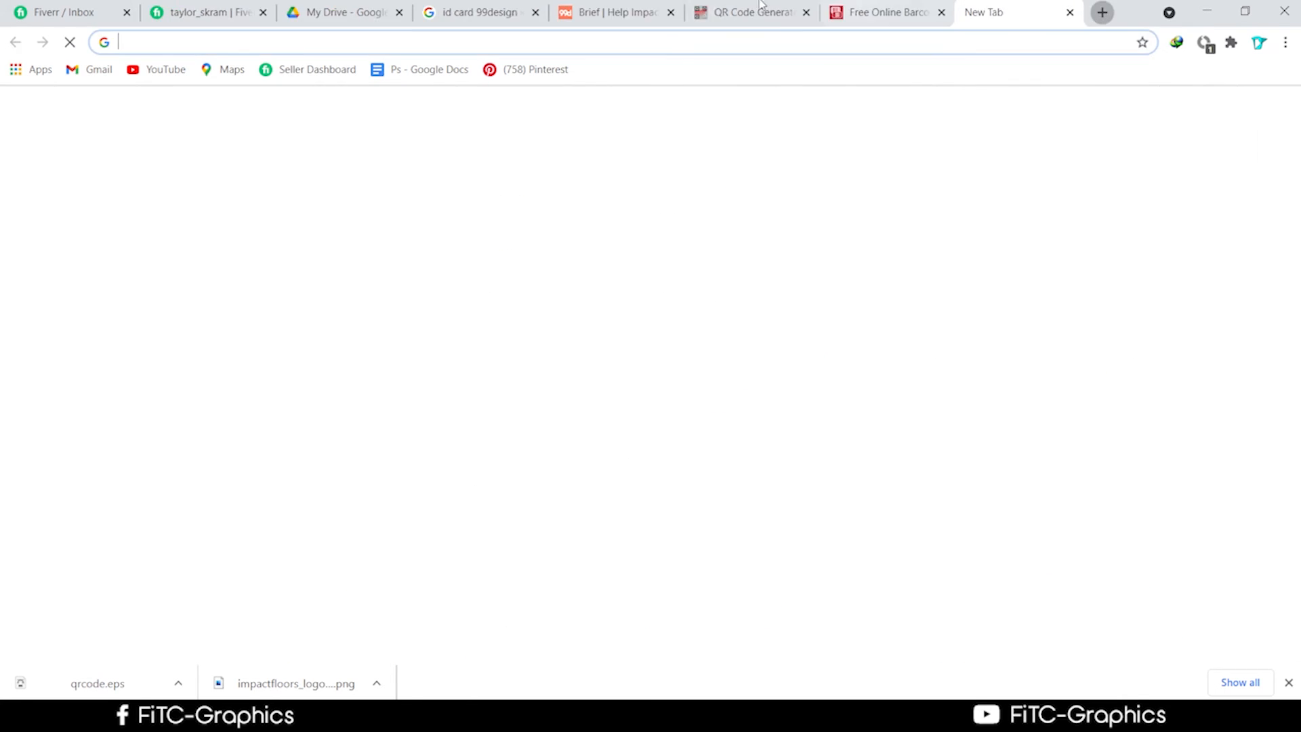
{"action": "left_click", "coordinate": [674, 34]}
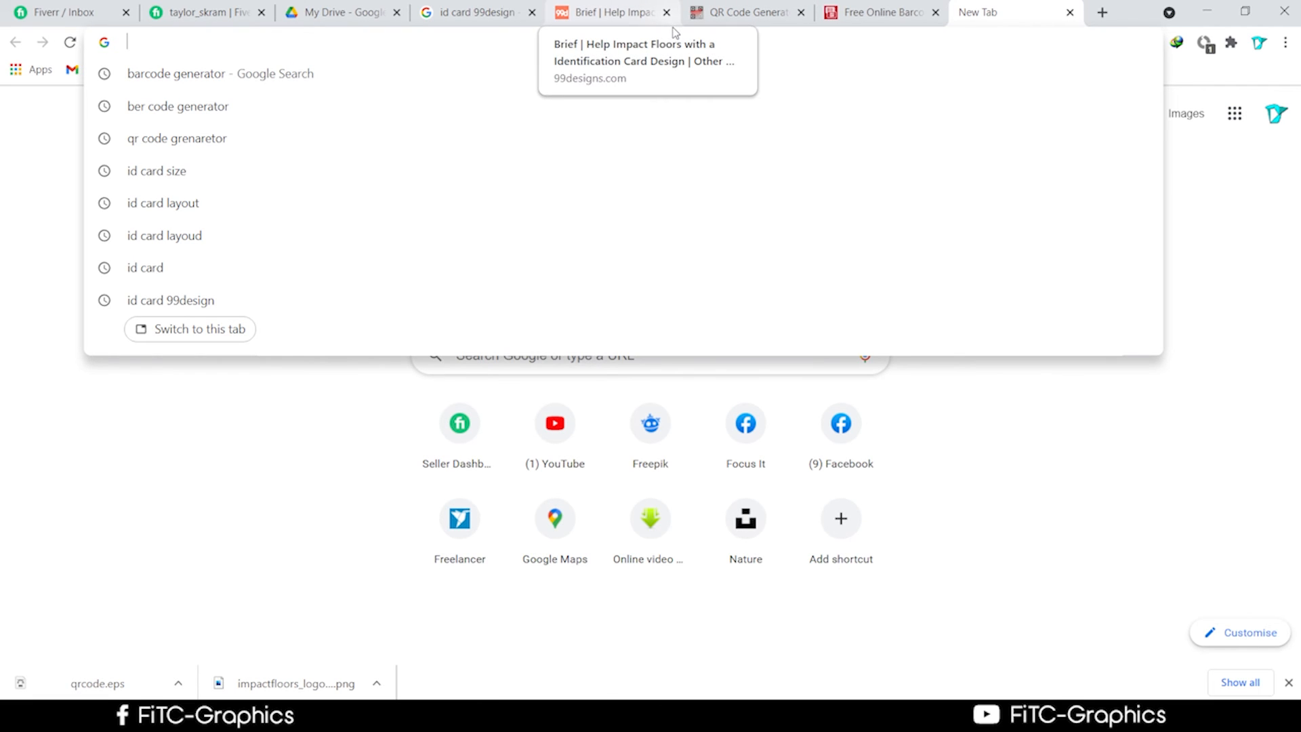
{"action": "type", "text": "yard"}
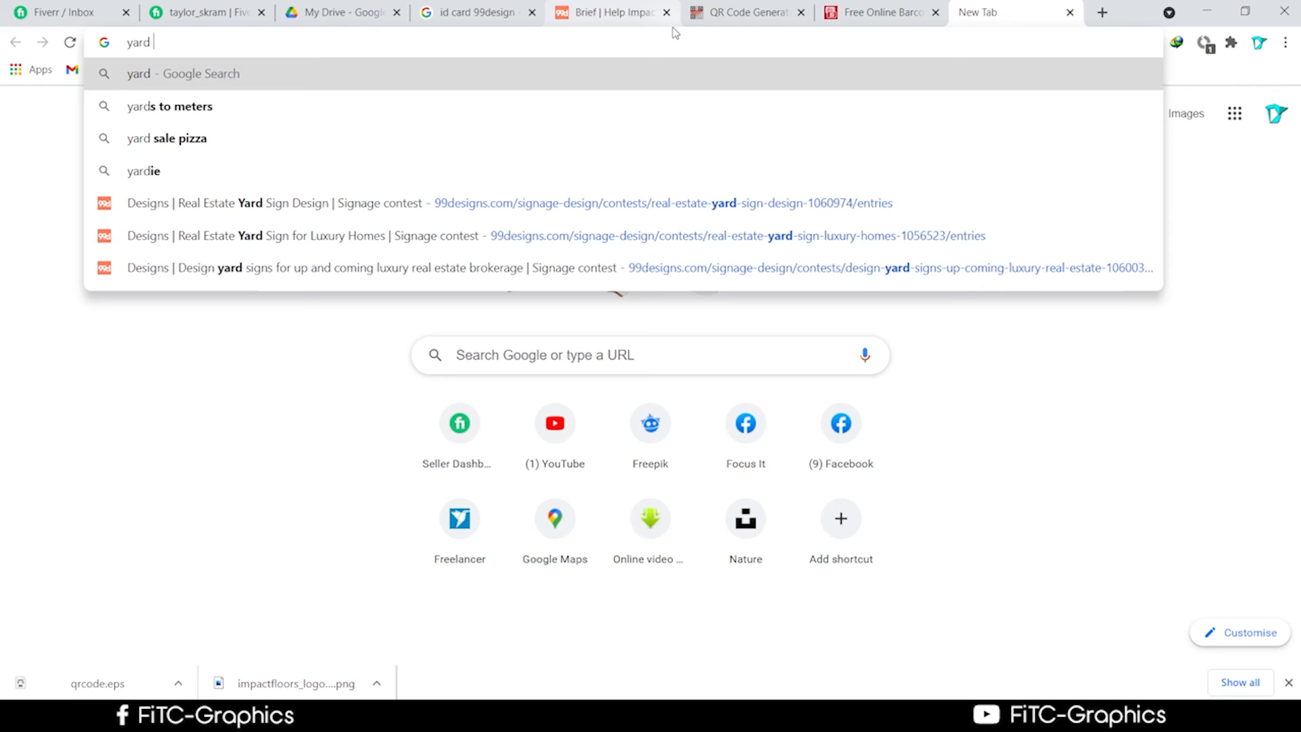
{"action": "type", "text": " si"}
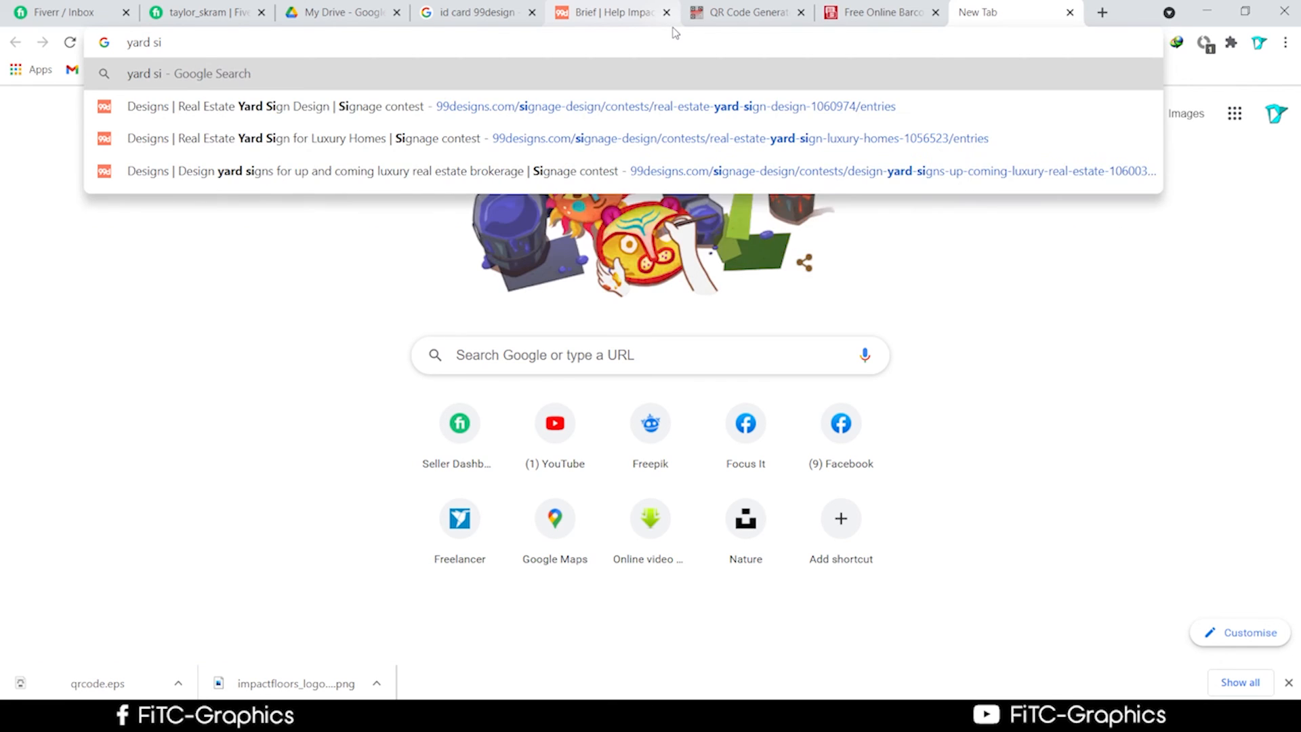
{"action": "type", "text": "gn"}
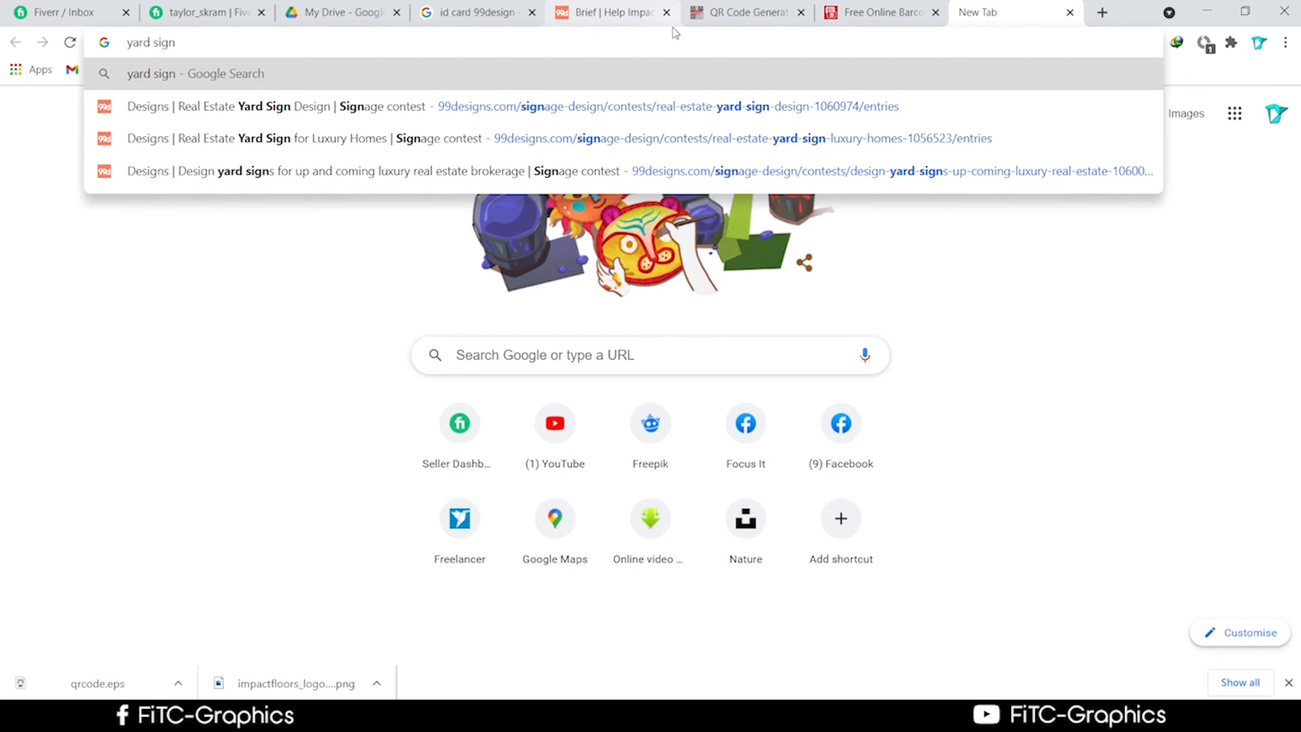
{"action": "key", "text": "Return"}
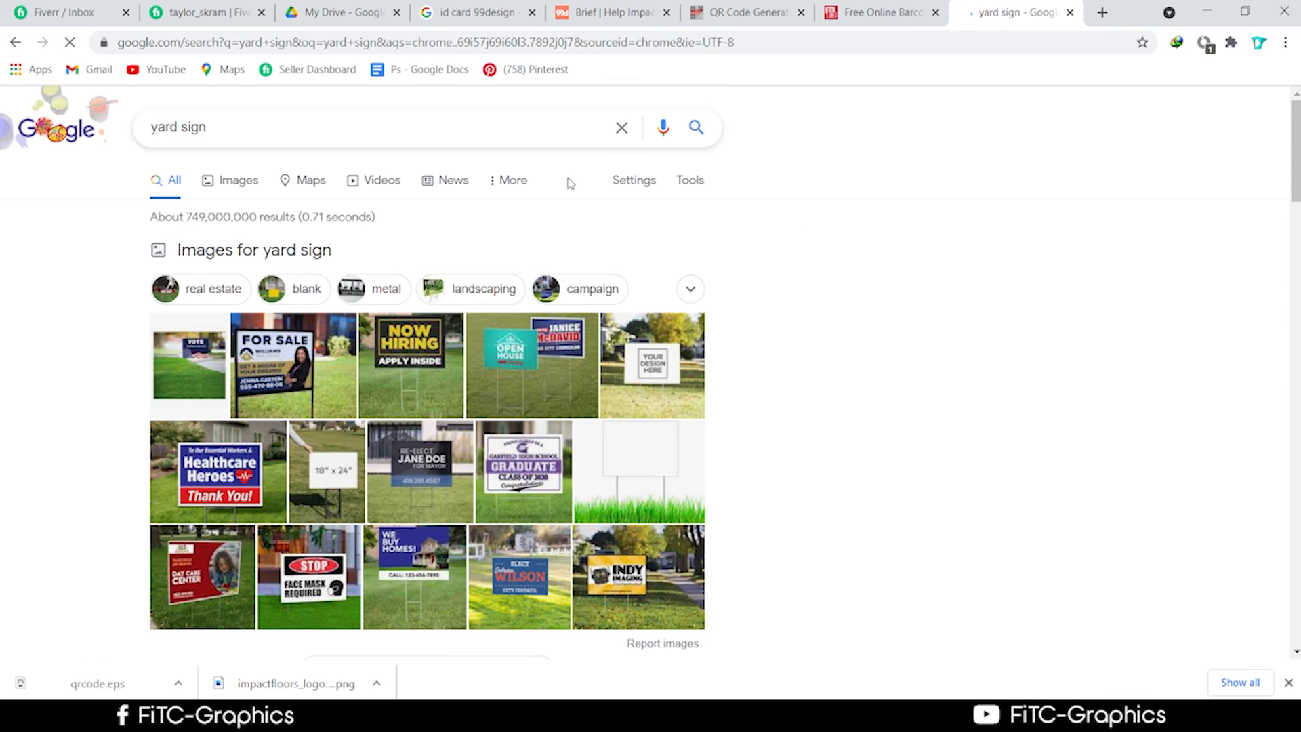
{"action": "left_click", "coordinate": [231, 136]}
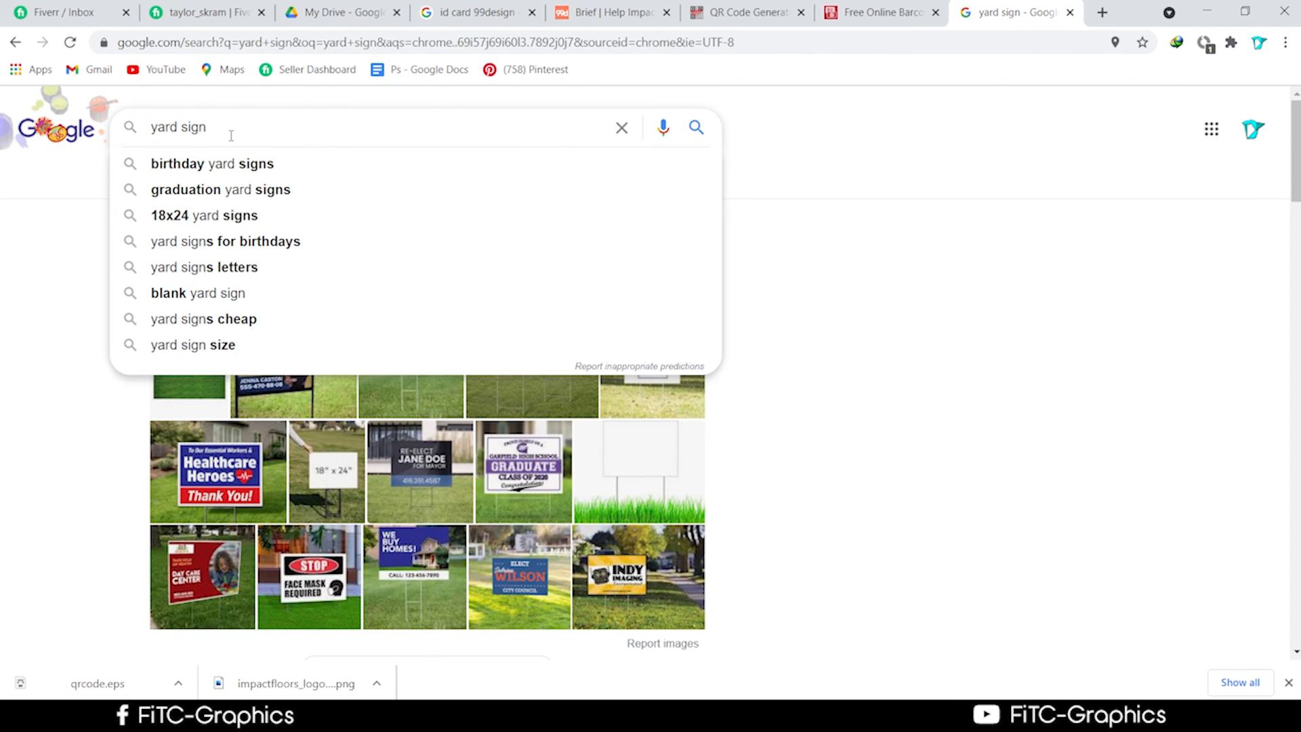
{"action": "type", "text": "design"}
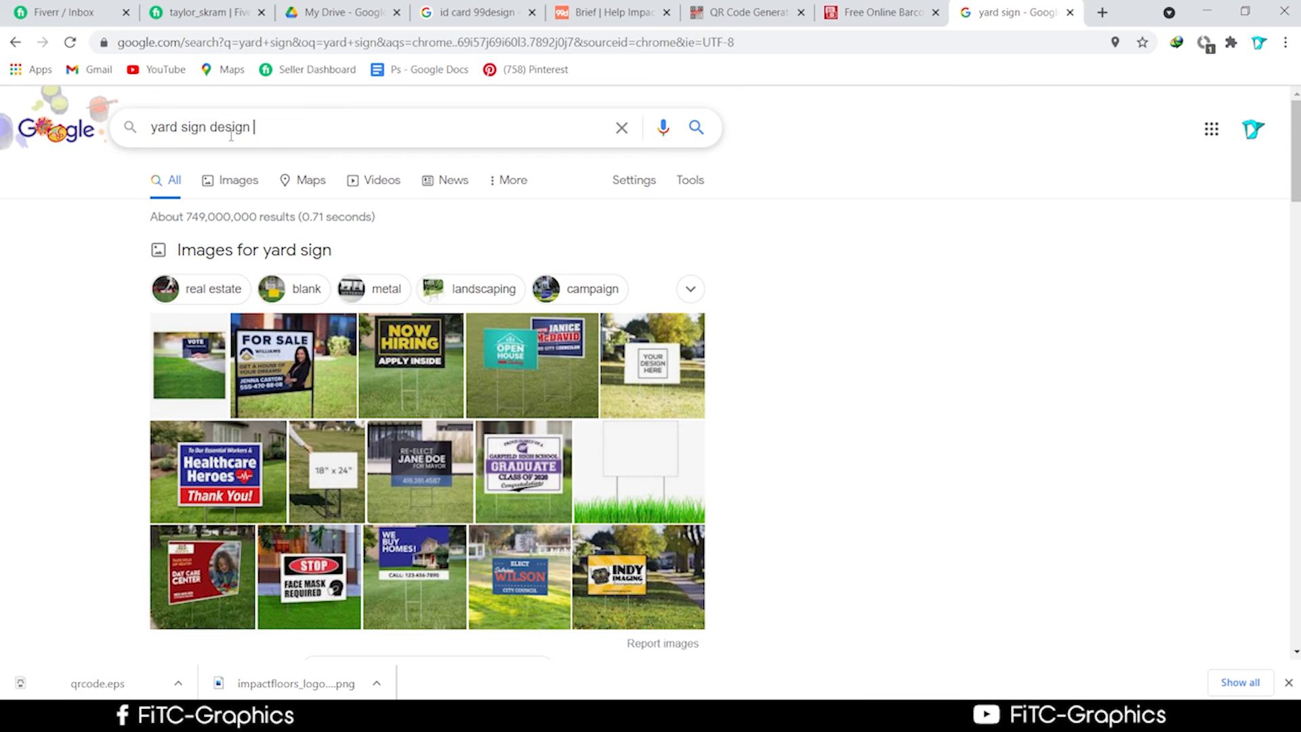
{"action": "type", "text": "99"}
{"action": "key", "text": "Return"}
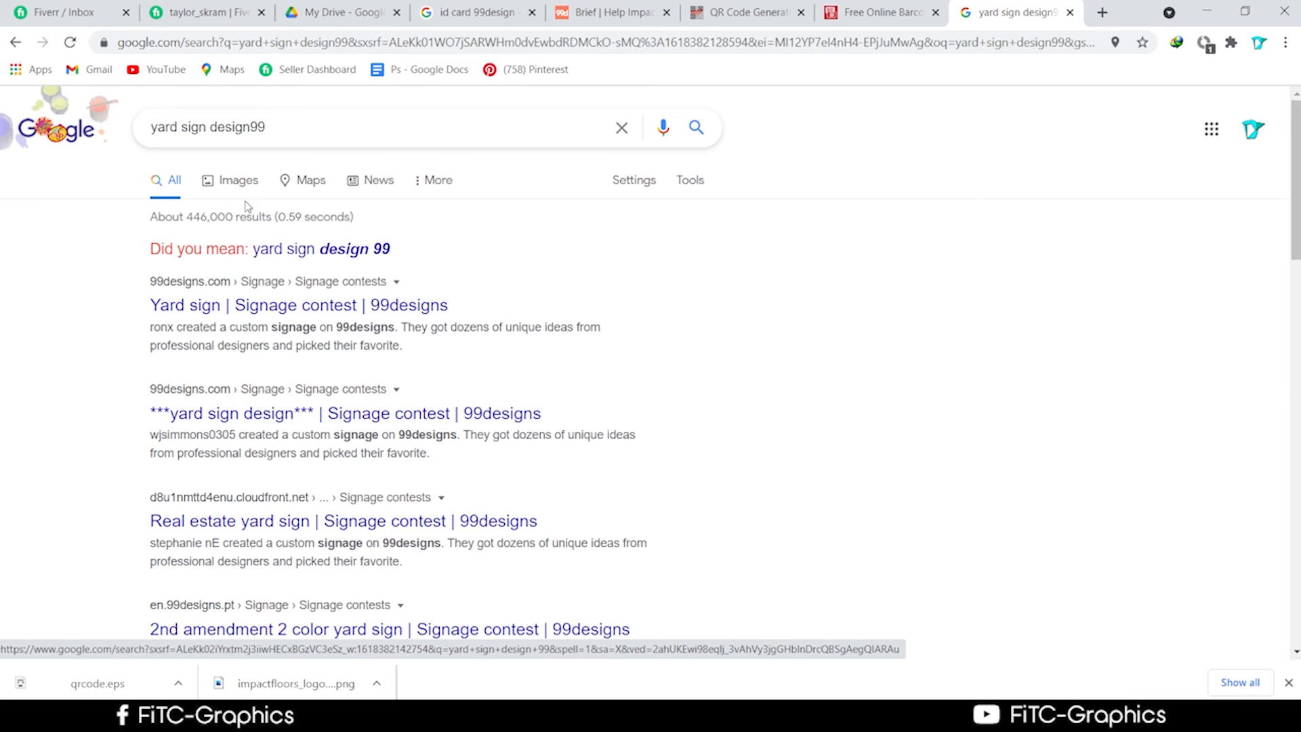
Show image results and preview the tssphotos.org Health Care Heroes yard sign.
{"action": "left_click", "coordinate": [354, 250]}
{"action": "scroll", "coordinate": [671, 470], "scroll_direction": "down", "scroll_amount": 2}
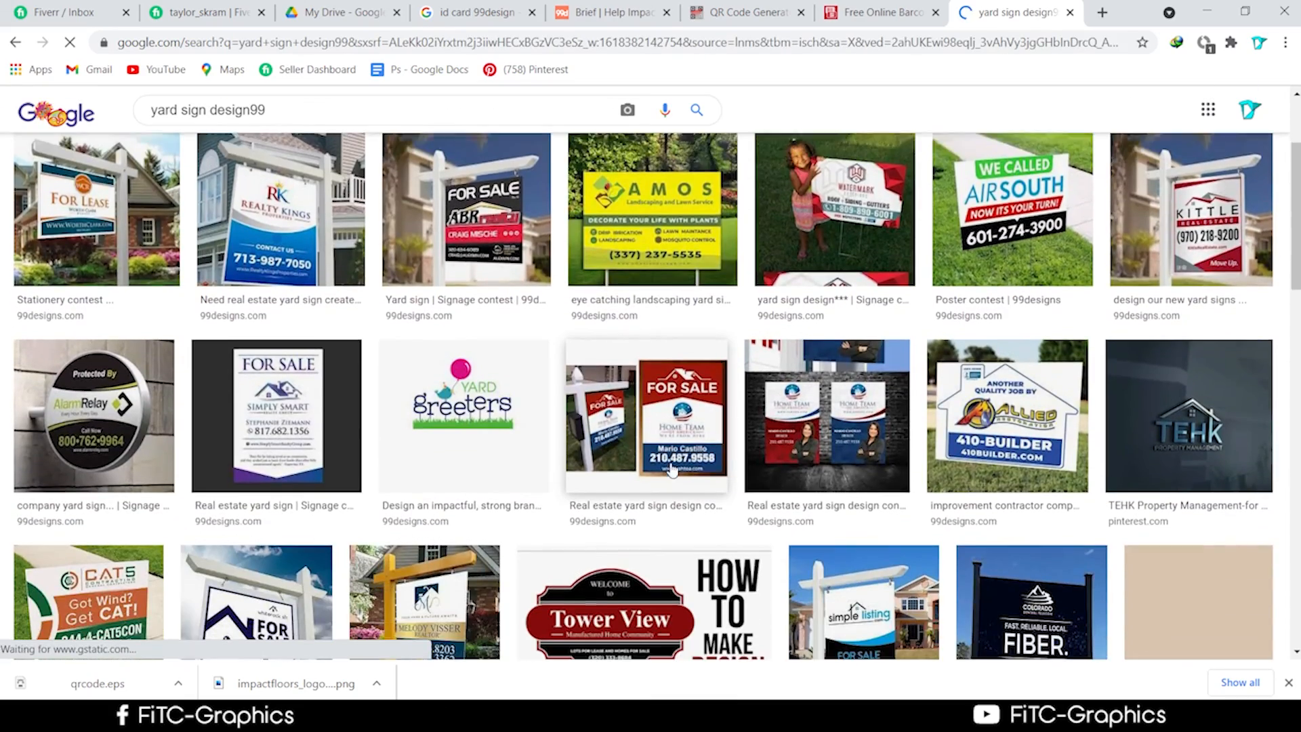
{"action": "scroll", "coordinate": [660, 470], "scroll_direction": "down", "scroll_amount": 1}
{"action": "scroll", "coordinate": [517, 464], "scroll_direction": "up", "scroll_amount": 2}
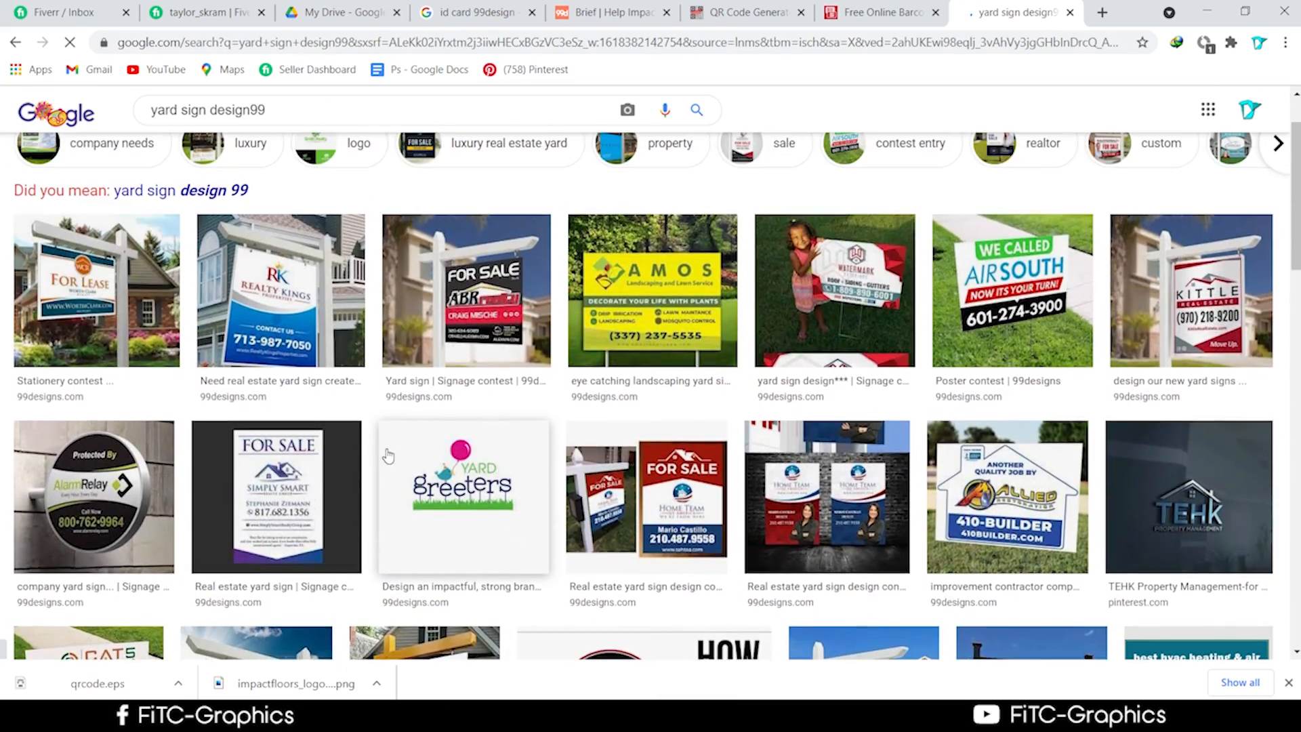
{"action": "scroll", "coordinate": [388, 456], "scroll_direction": "down", "scroll_amount": 7}
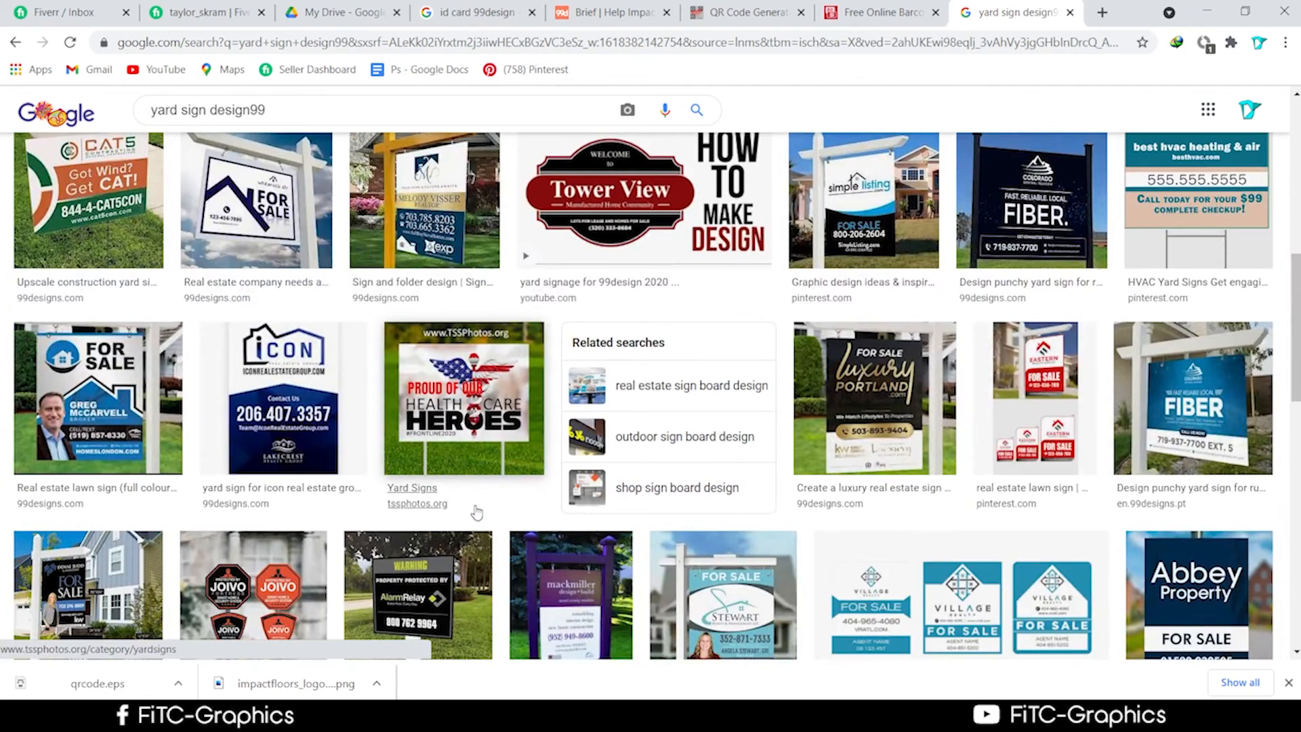
{"action": "left_click", "coordinate": [479, 415]}
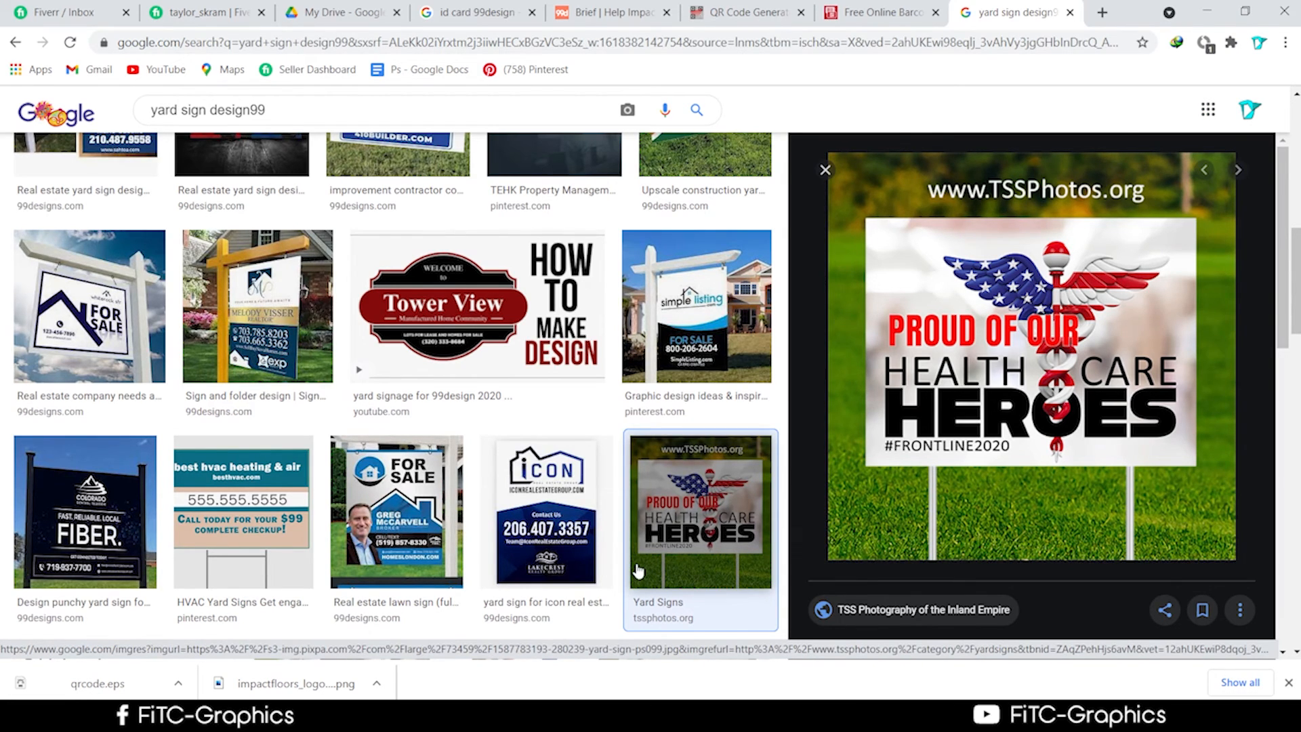
{"action": "scroll", "coordinate": [637, 568], "scroll_direction": "down", "scroll_amount": 8}
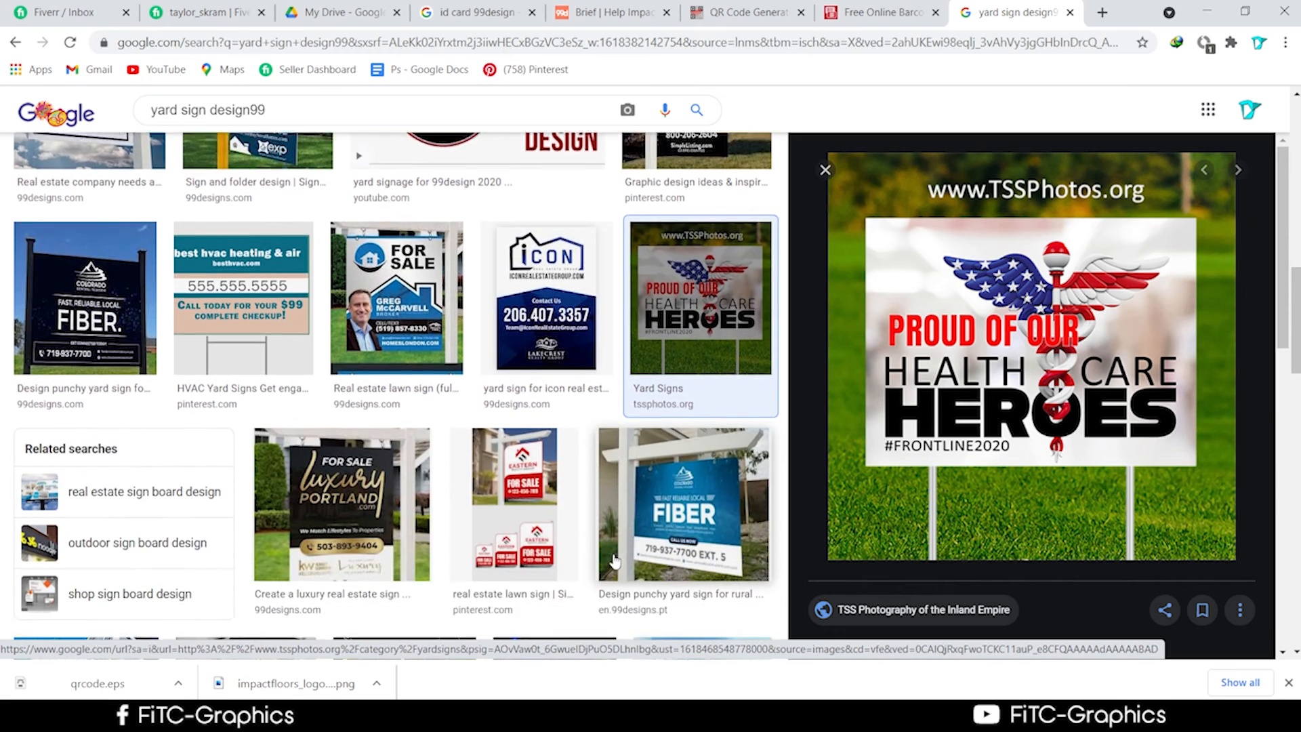
{"action": "scroll", "coordinate": [615, 561], "scroll_direction": "down", "scroll_amount": 2}
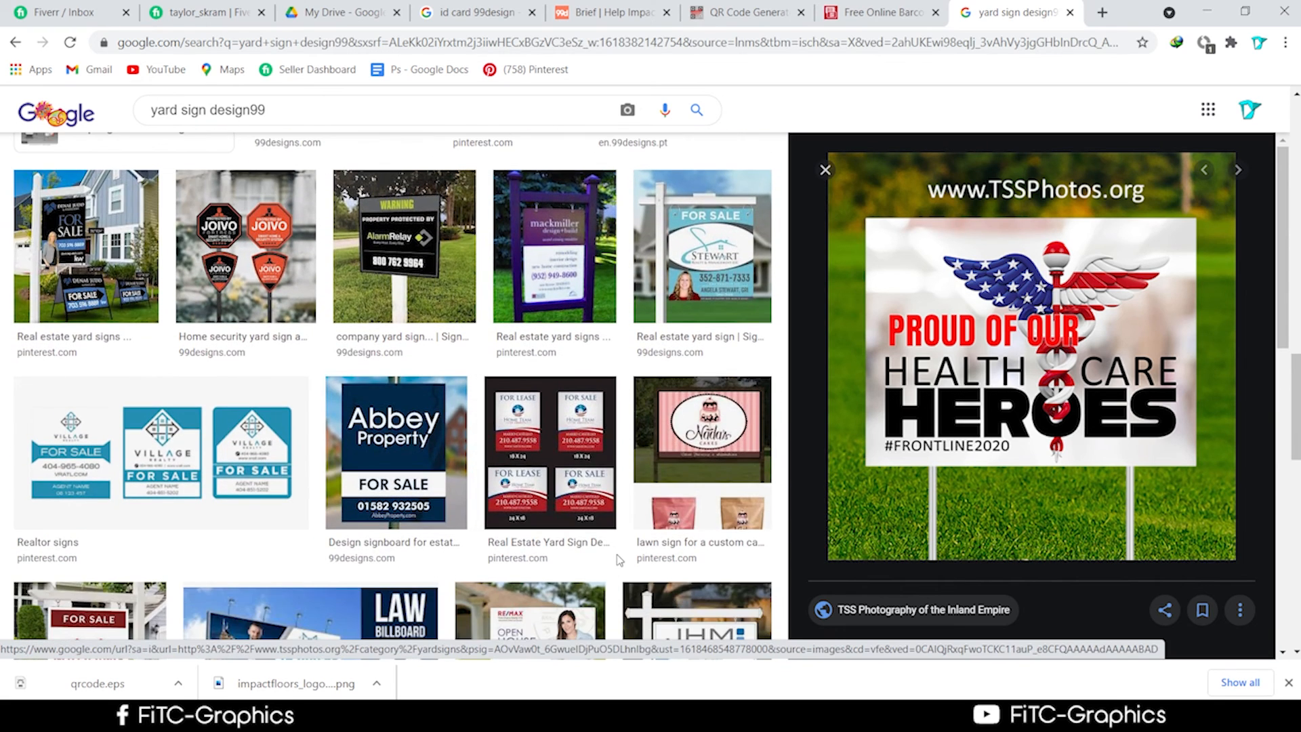
Save the Health Care Heroes and Madding Homes sign images to Downloads.
{"action": "right_click", "coordinate": [965, 297]}
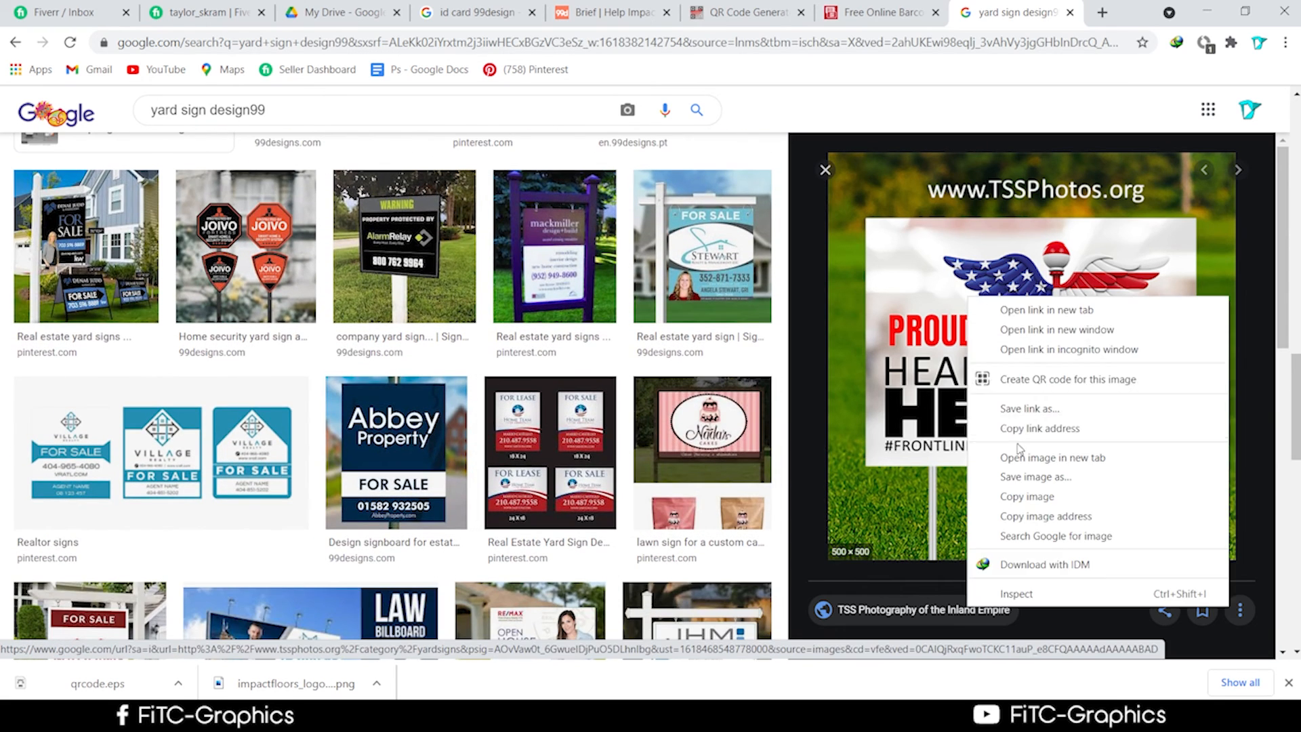
{"action": "left_click", "coordinate": [1036, 476]}
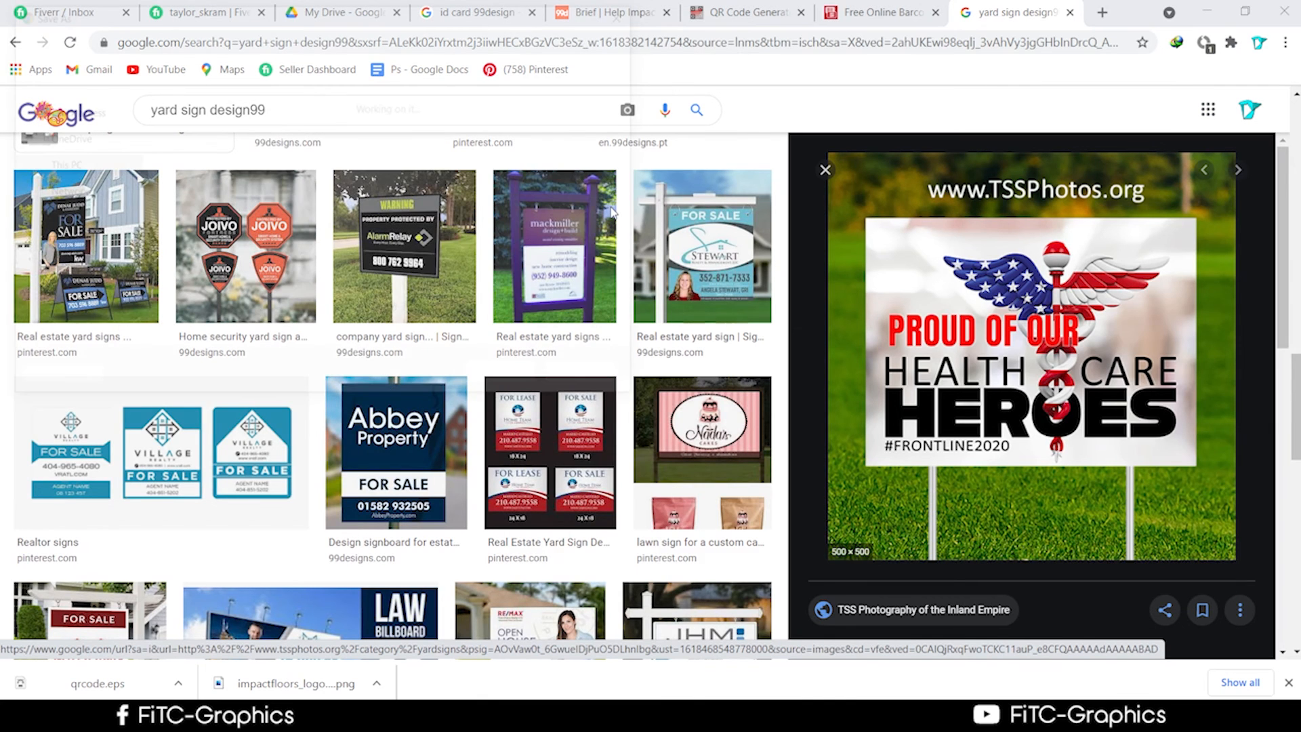
{"action": "left_click", "coordinate": [508, 384]}
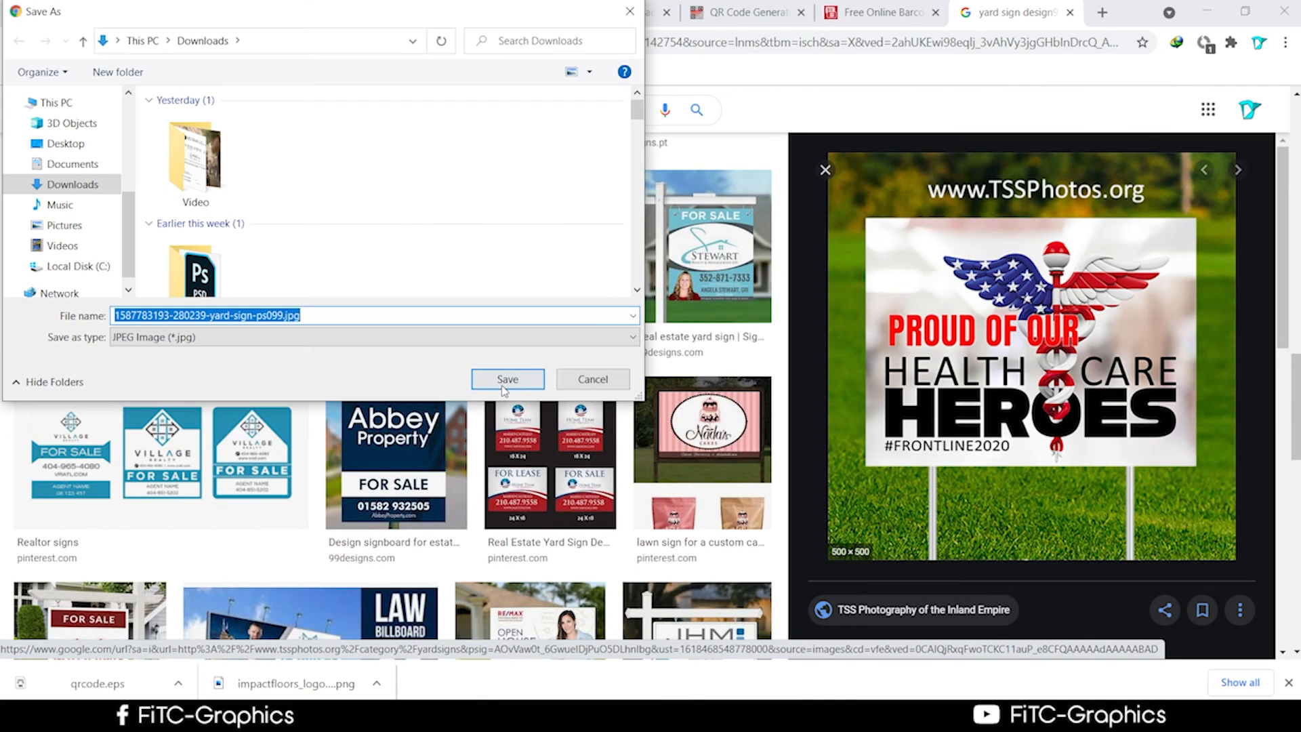
{"action": "scroll", "coordinate": [425, 419], "scroll_direction": "down", "scroll_amount": 5}
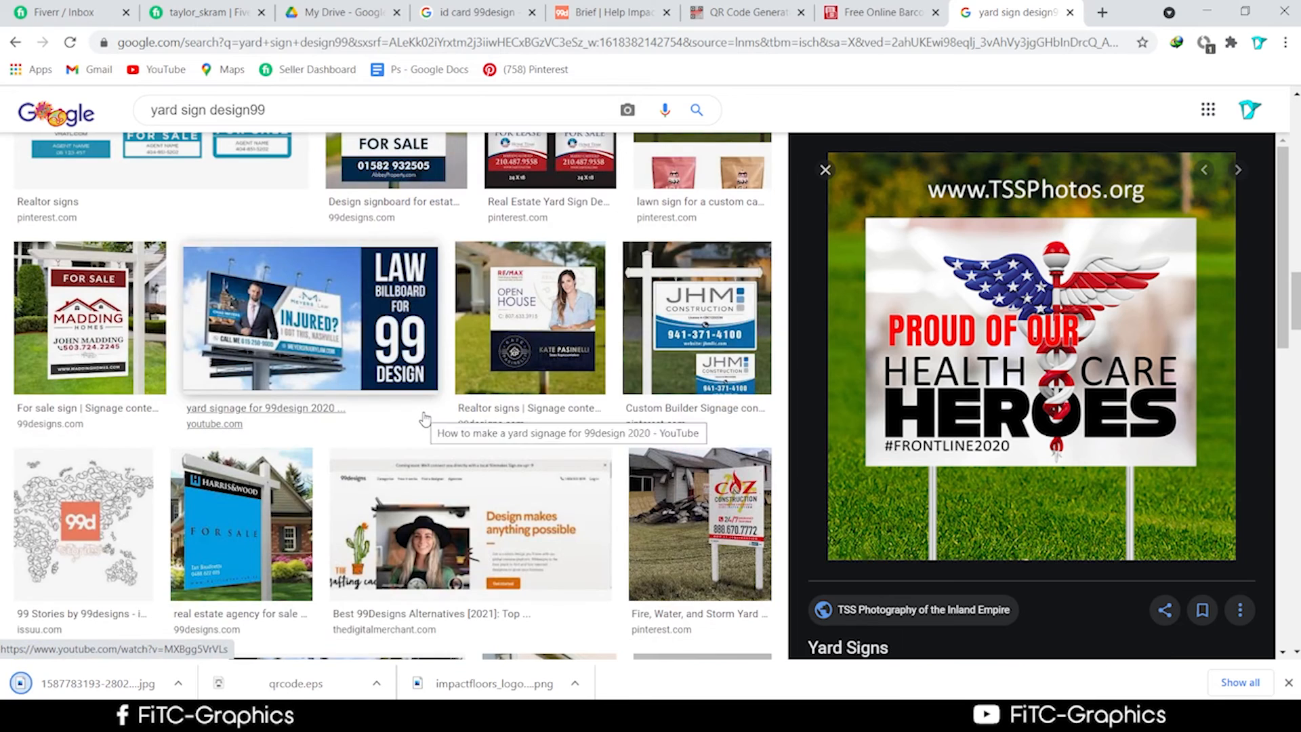
{"action": "left_click", "coordinate": [89, 317]}
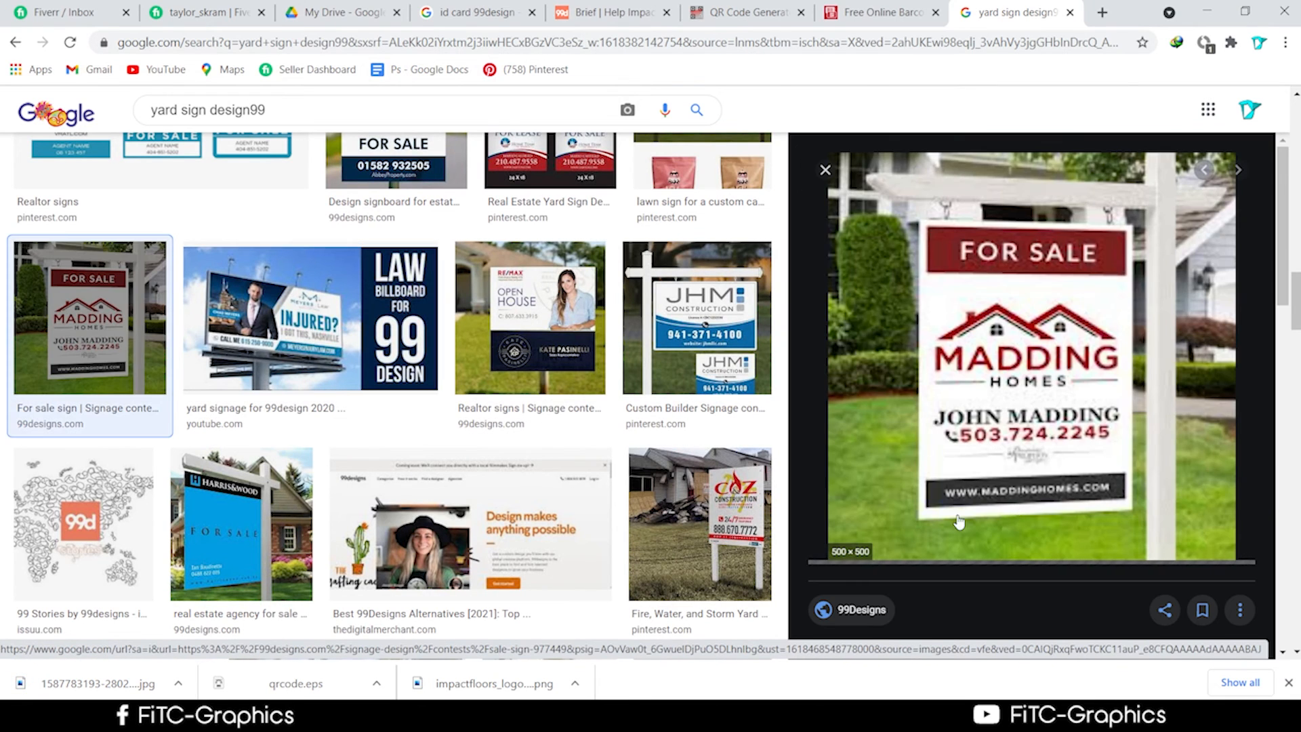
{"action": "scroll", "coordinate": [230, 383], "scroll_direction": "up", "scroll_amount": 1}
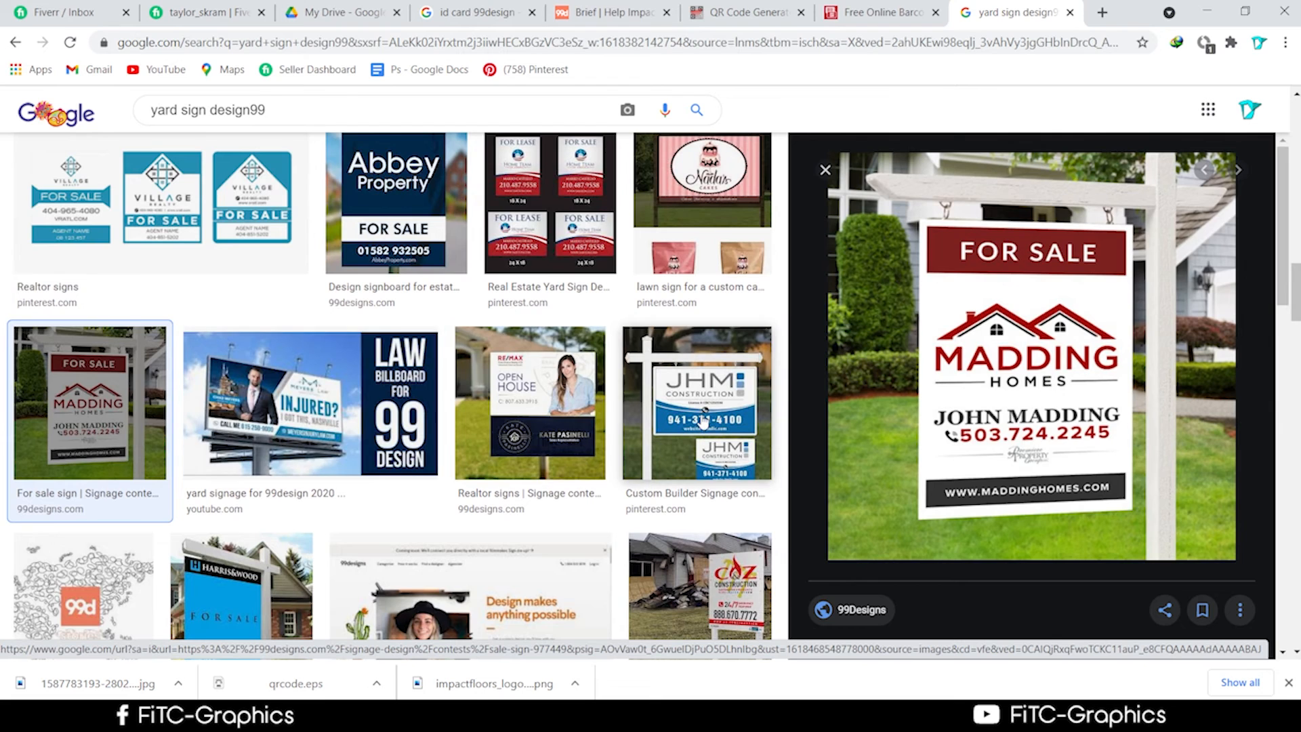
{"action": "right_click", "coordinate": [1007, 416]}
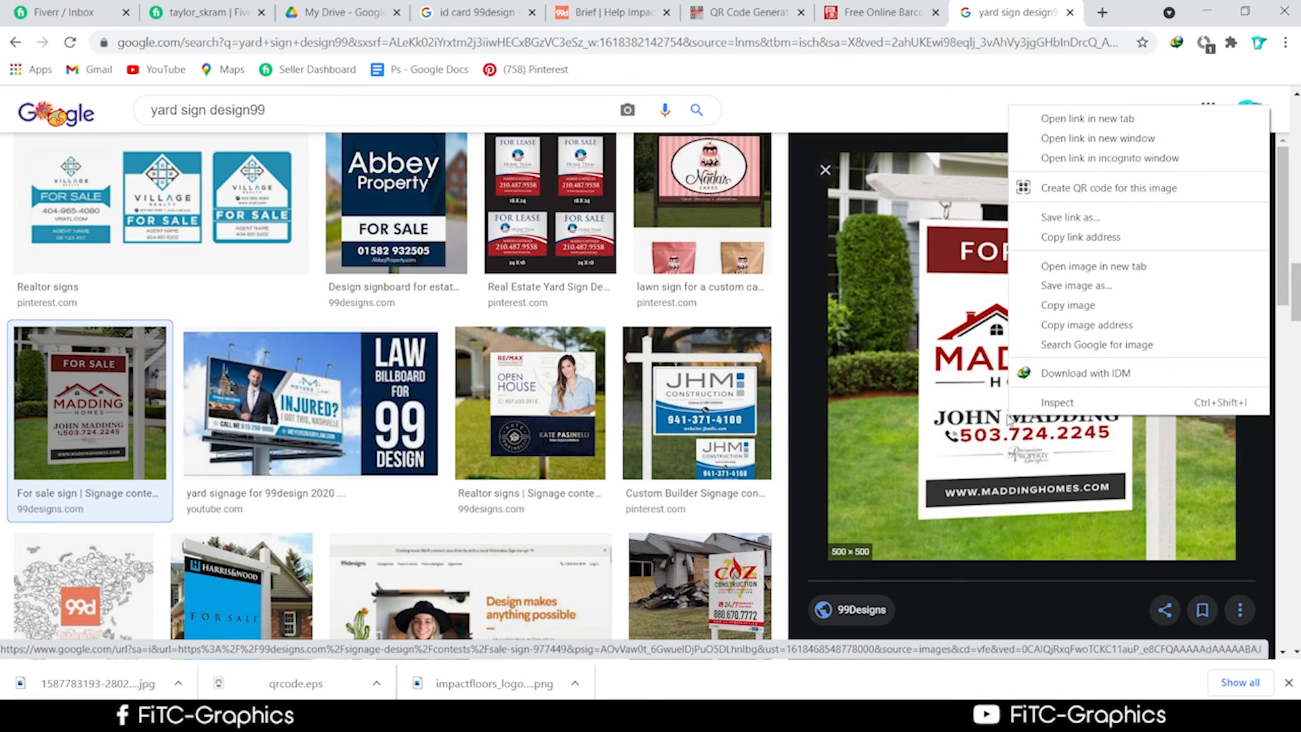
{"action": "left_click", "coordinate": [1076, 288]}
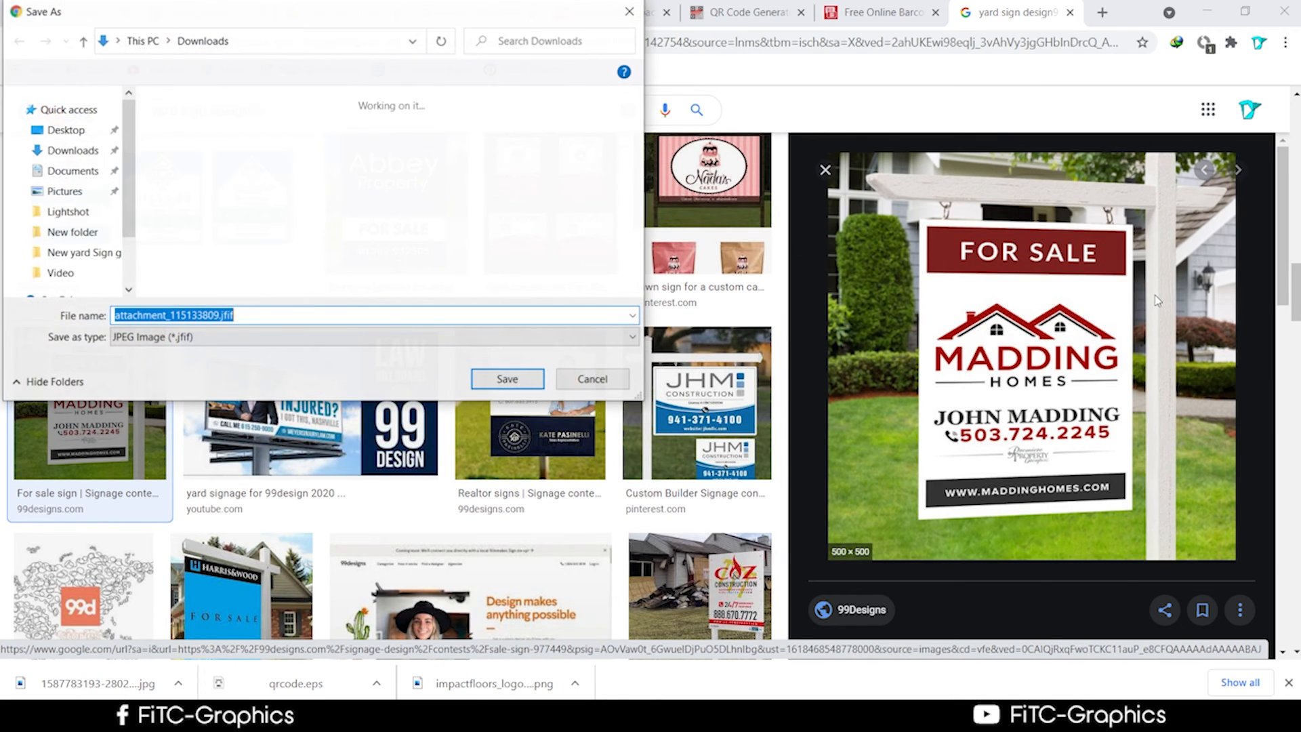
{"action": "left_click", "coordinate": [510, 381]}
Save the JHM Construction sign image to Downloads as well.
{"action": "left_click", "coordinate": [704, 414]}
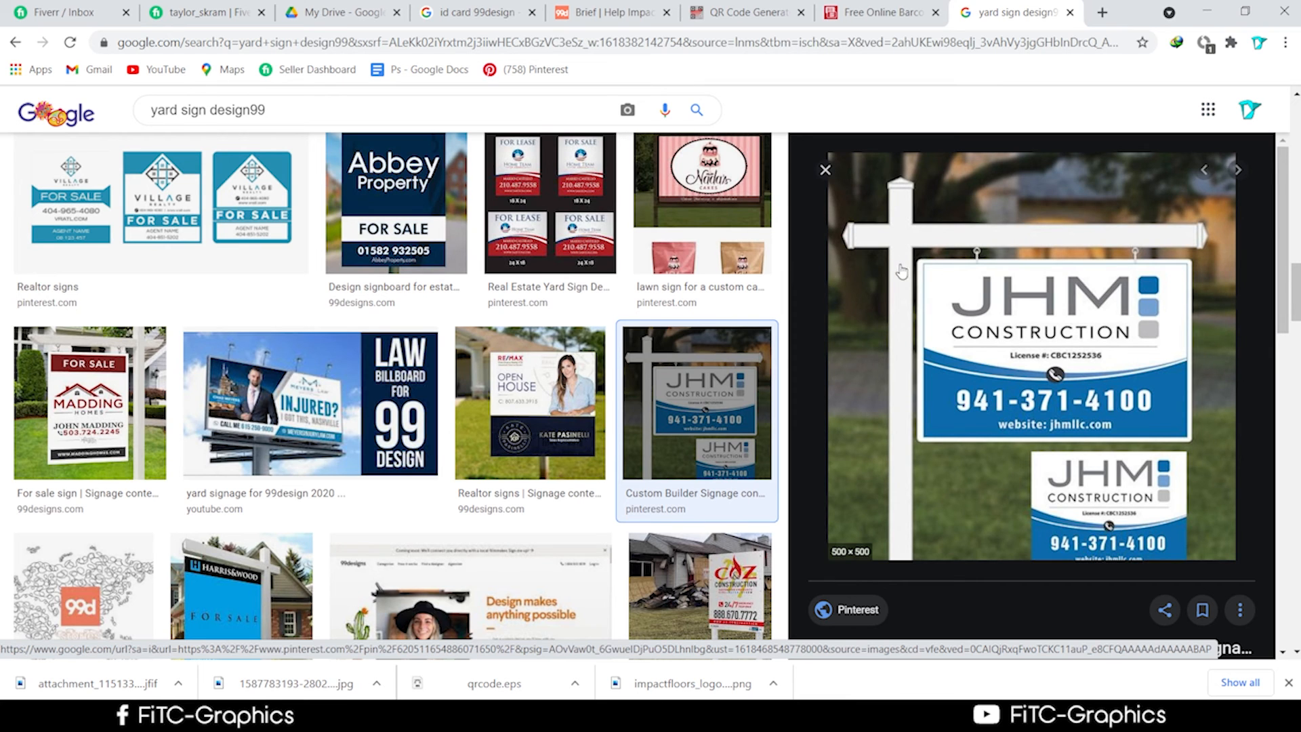
{"action": "scroll", "coordinate": [897, 392], "scroll_direction": "up", "scroll_amount": 1}
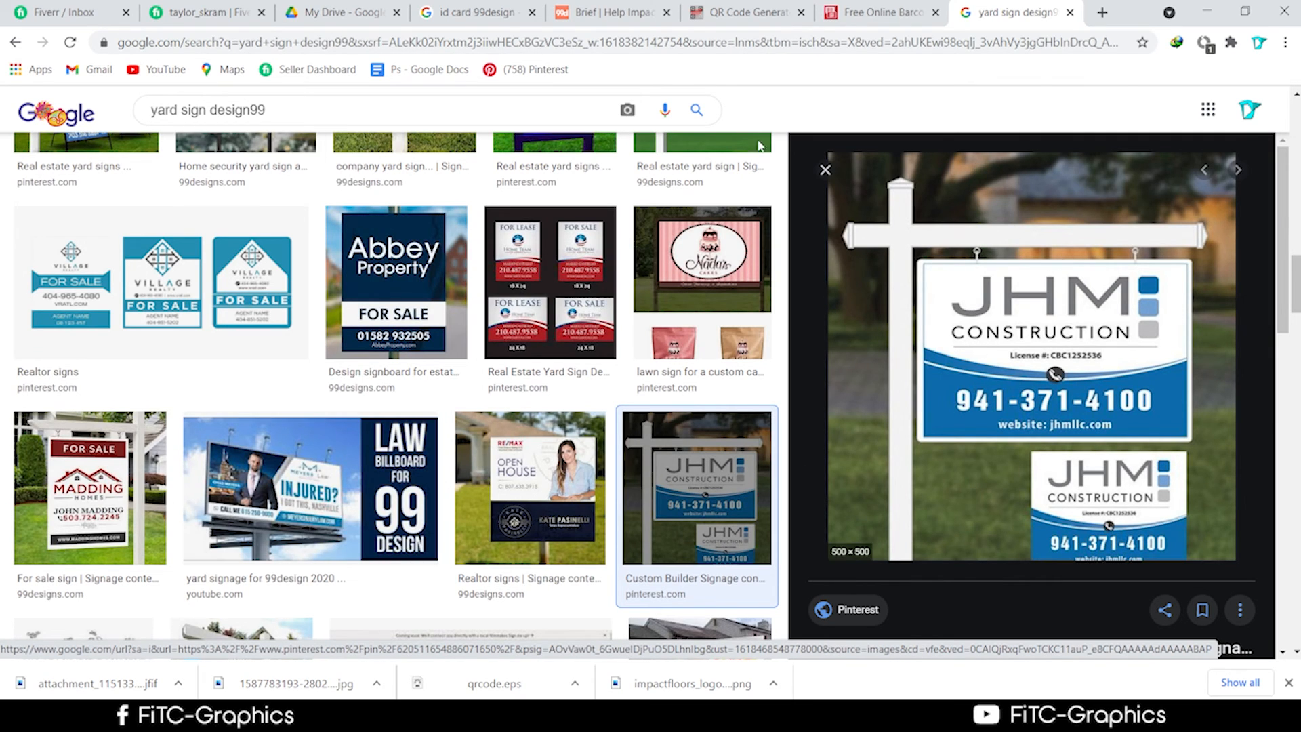
{"action": "right_click", "coordinate": [1017, 227]}
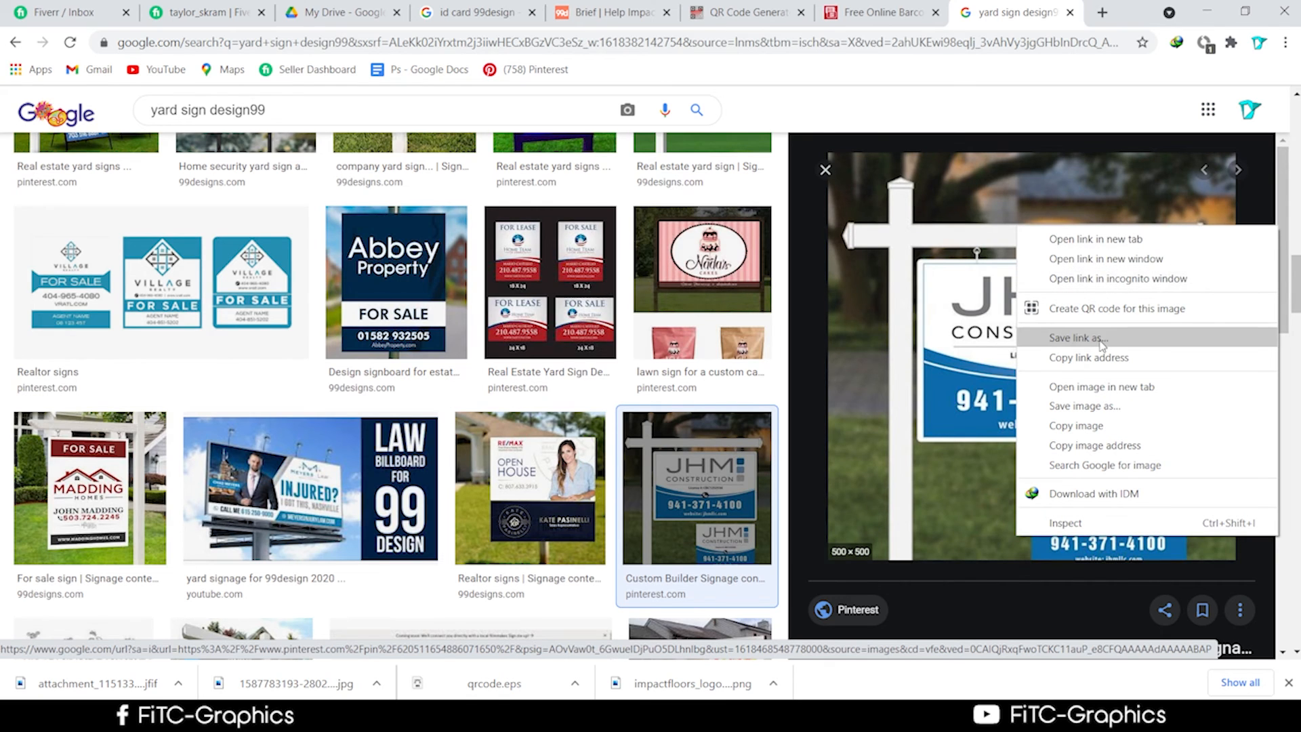
{"action": "left_click", "coordinate": [1087, 403]}
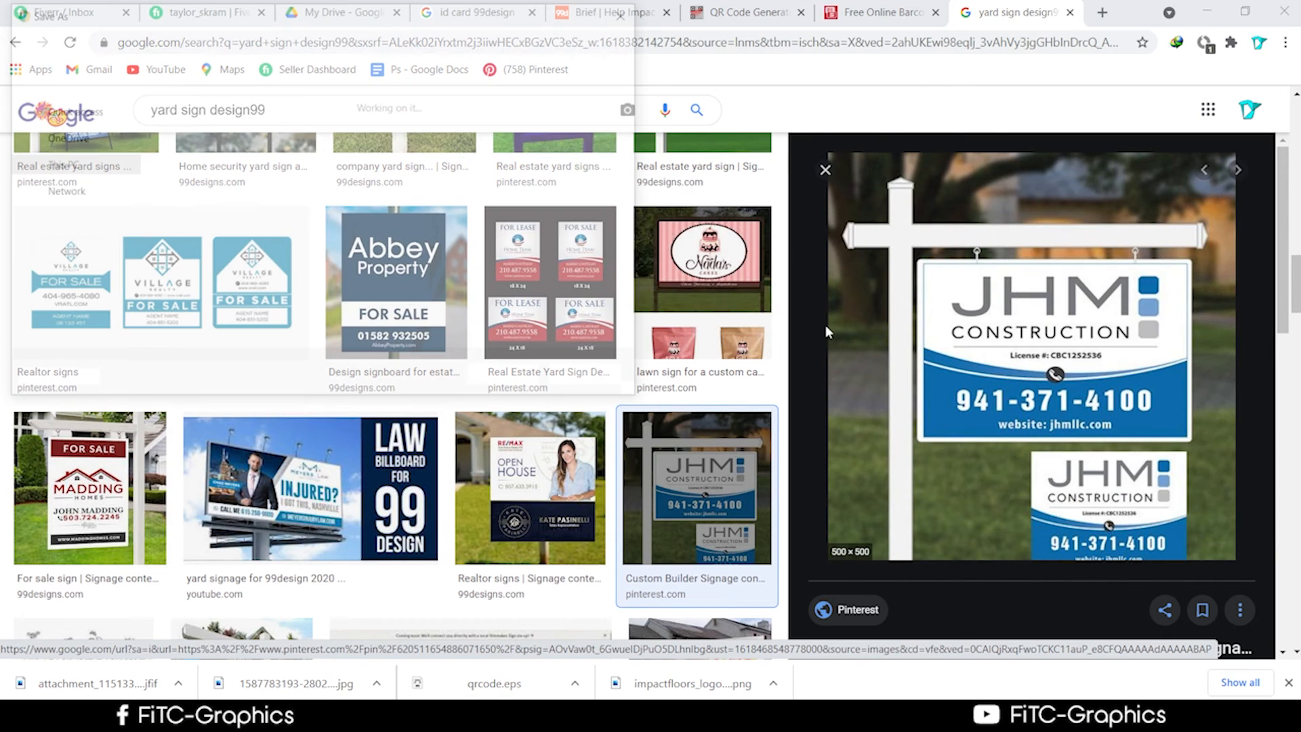
{"action": "key", "text": "Return"}
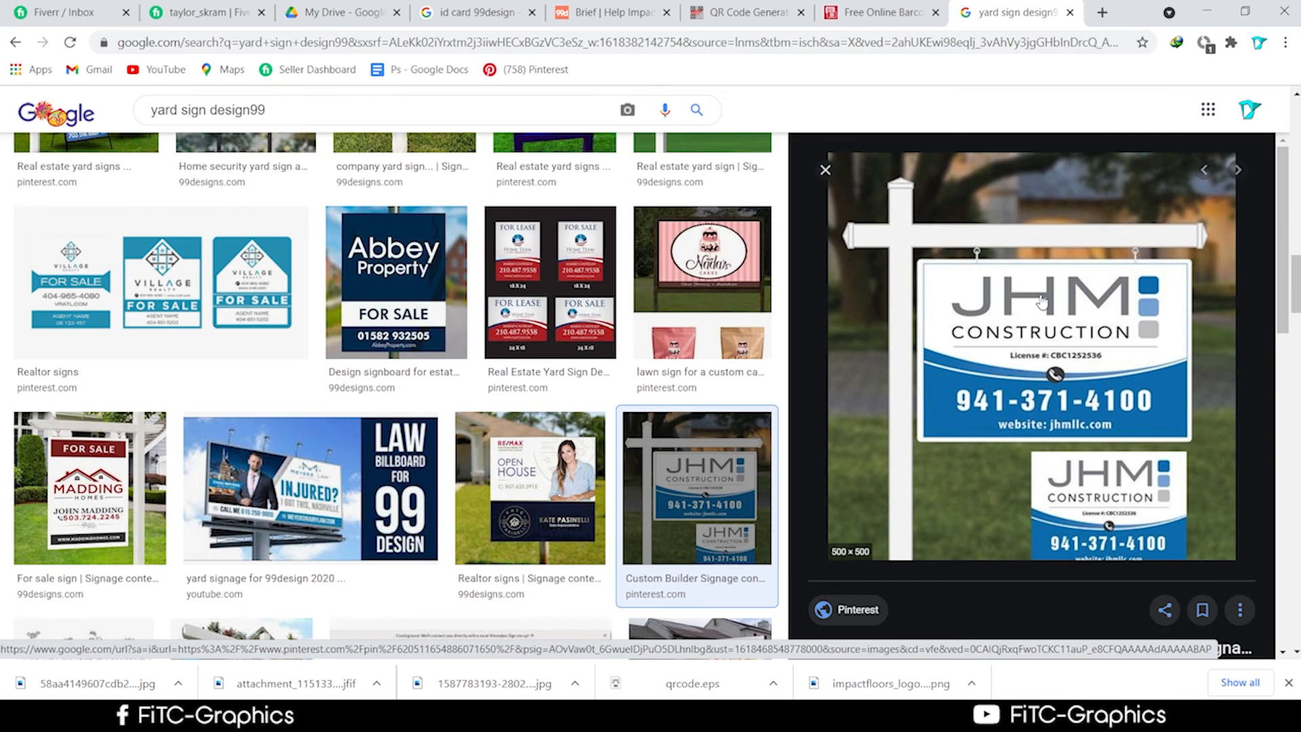
{"action": "scroll", "coordinate": [271, 475], "scroll_direction": "down", "scroll_amount": 4}
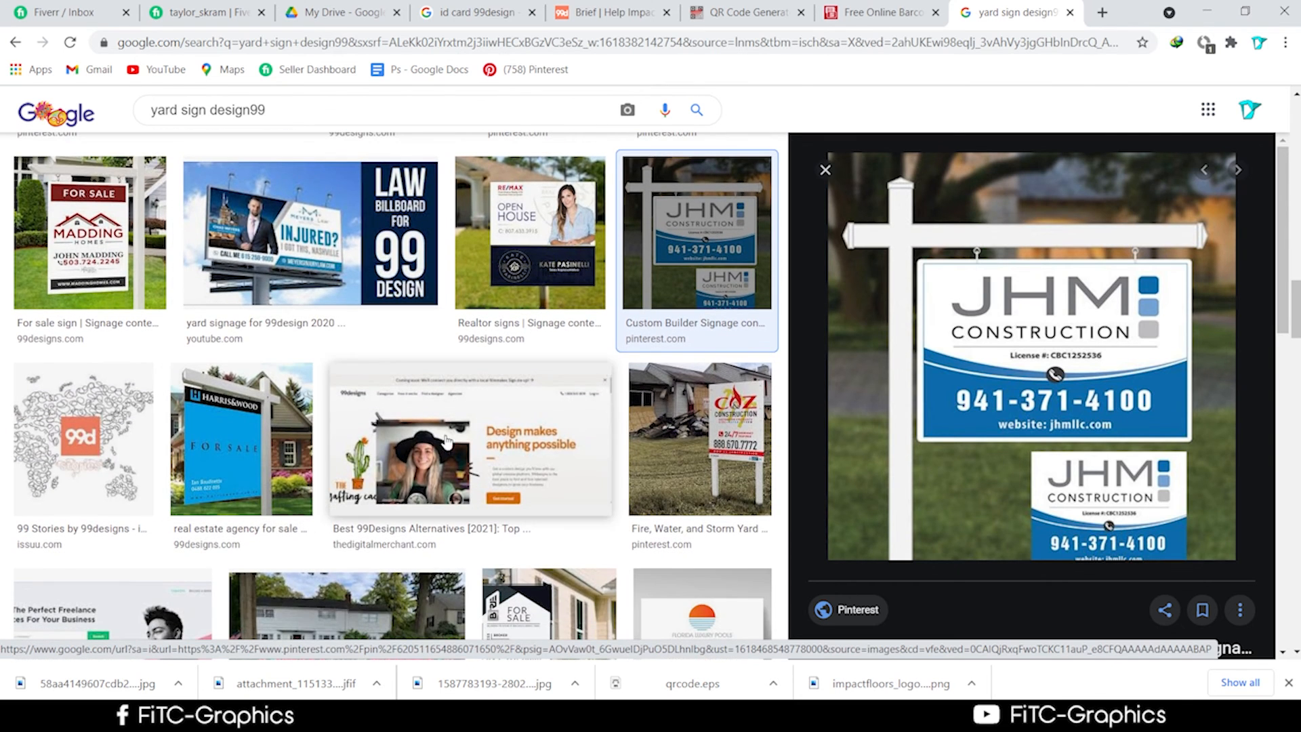
Show the download in its folder and open the Madding Homes and Health Care Heroes photos.
{"action": "right_click", "coordinate": [261, 691]}
{"action": "left_click", "coordinate": [299, 647]}
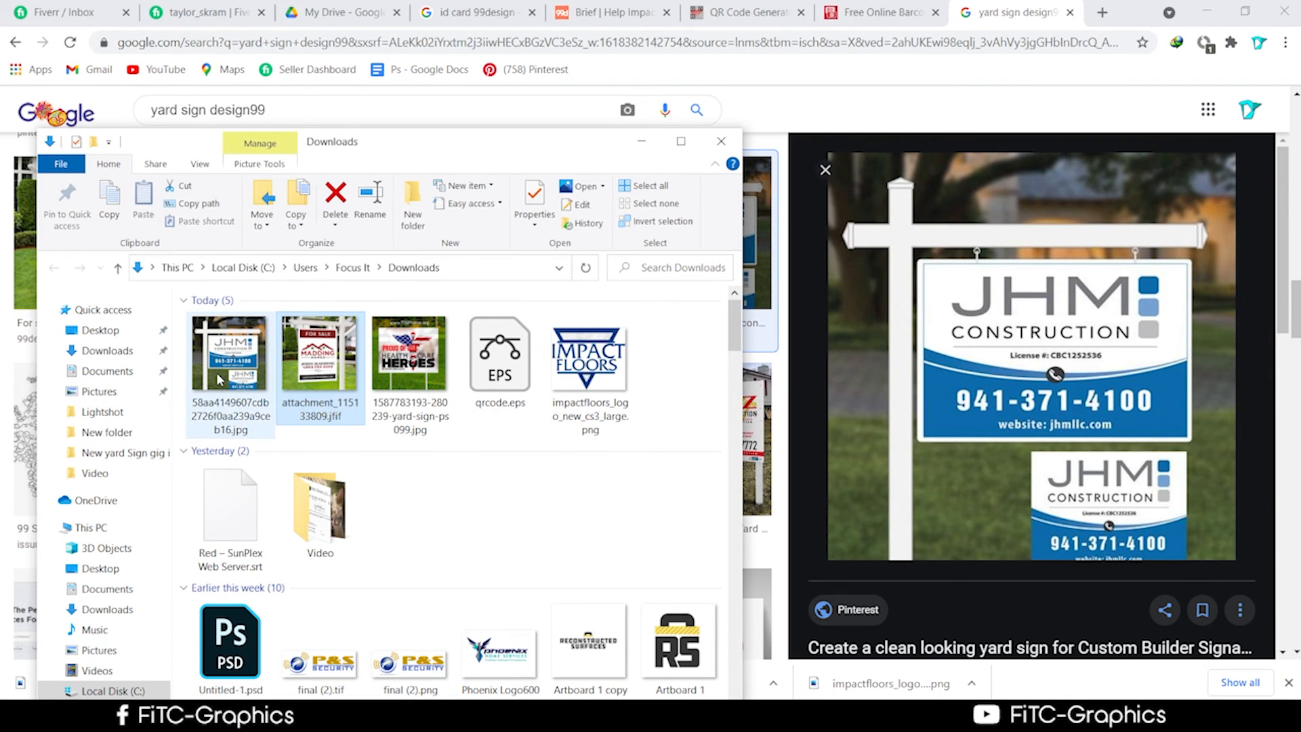
{"action": "double_click", "coordinate": [344, 354]}
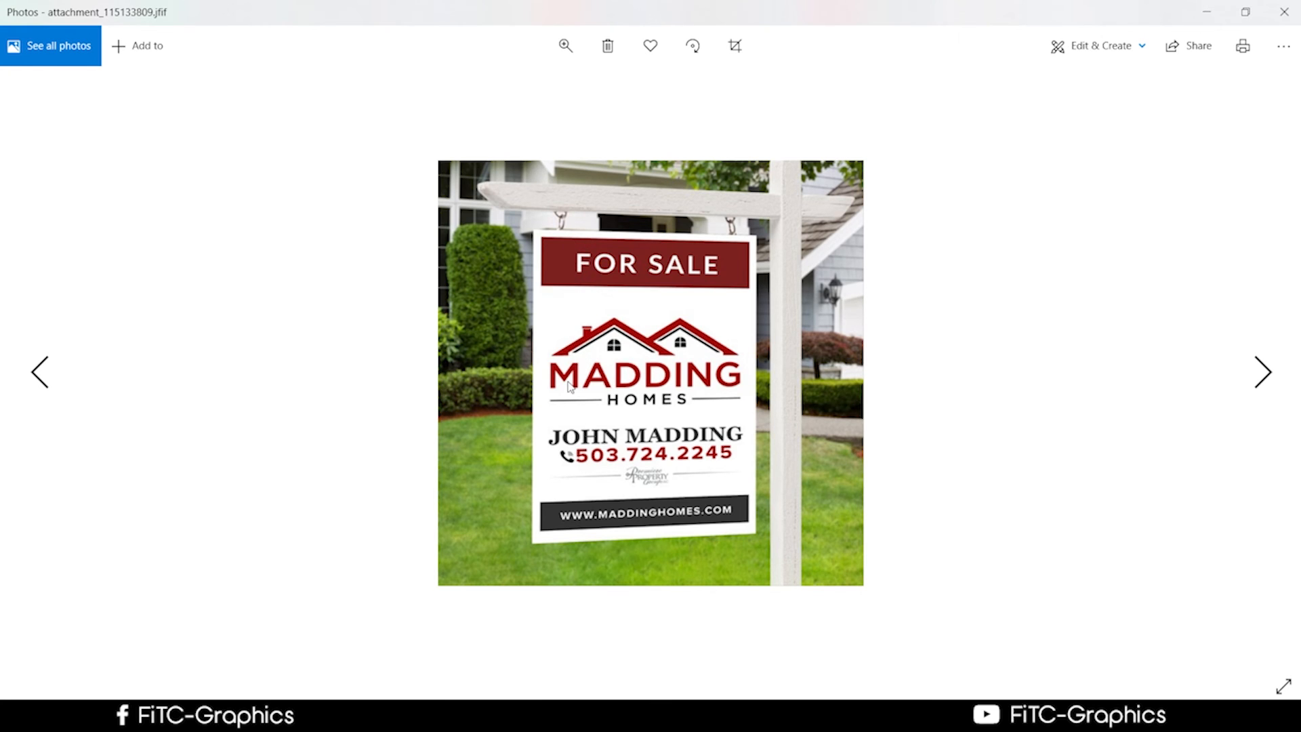
{"action": "left_click_drag", "start_coordinate": [660, 7], "coordinate": [954, 571]}
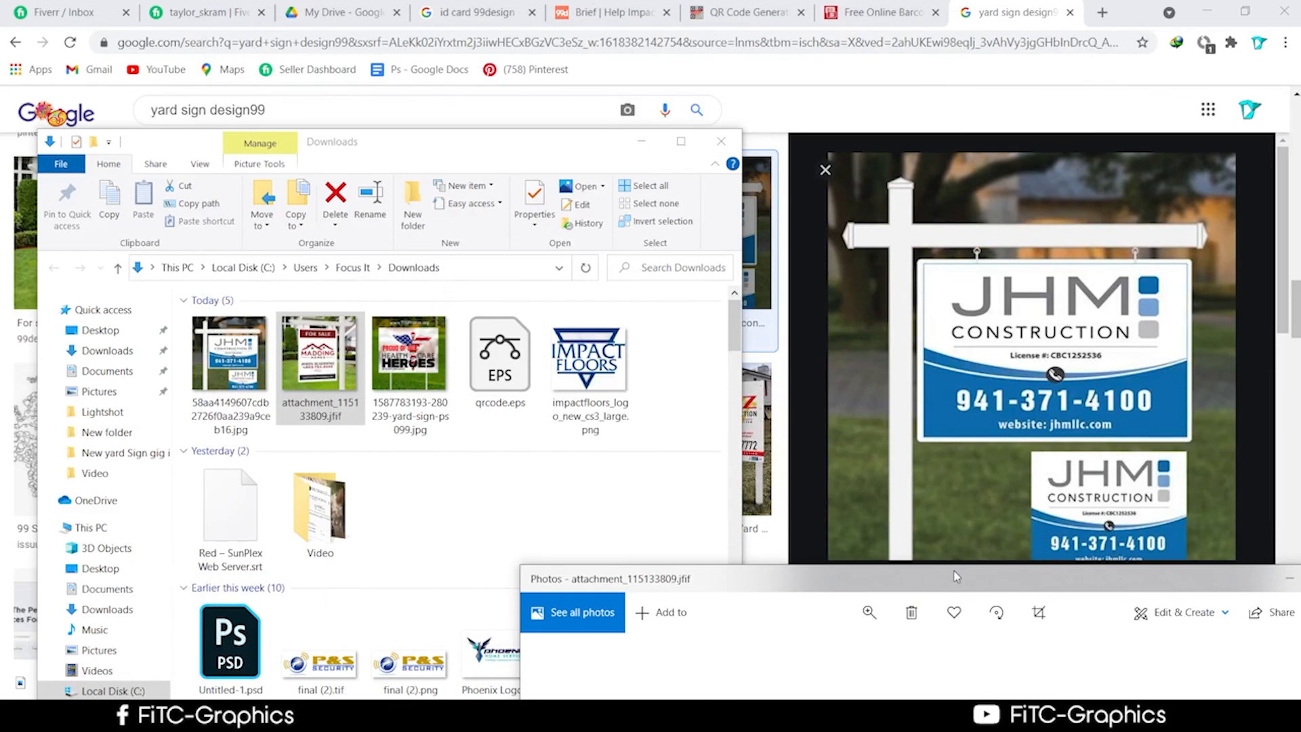
{"action": "left_click", "coordinate": [380, 389]}
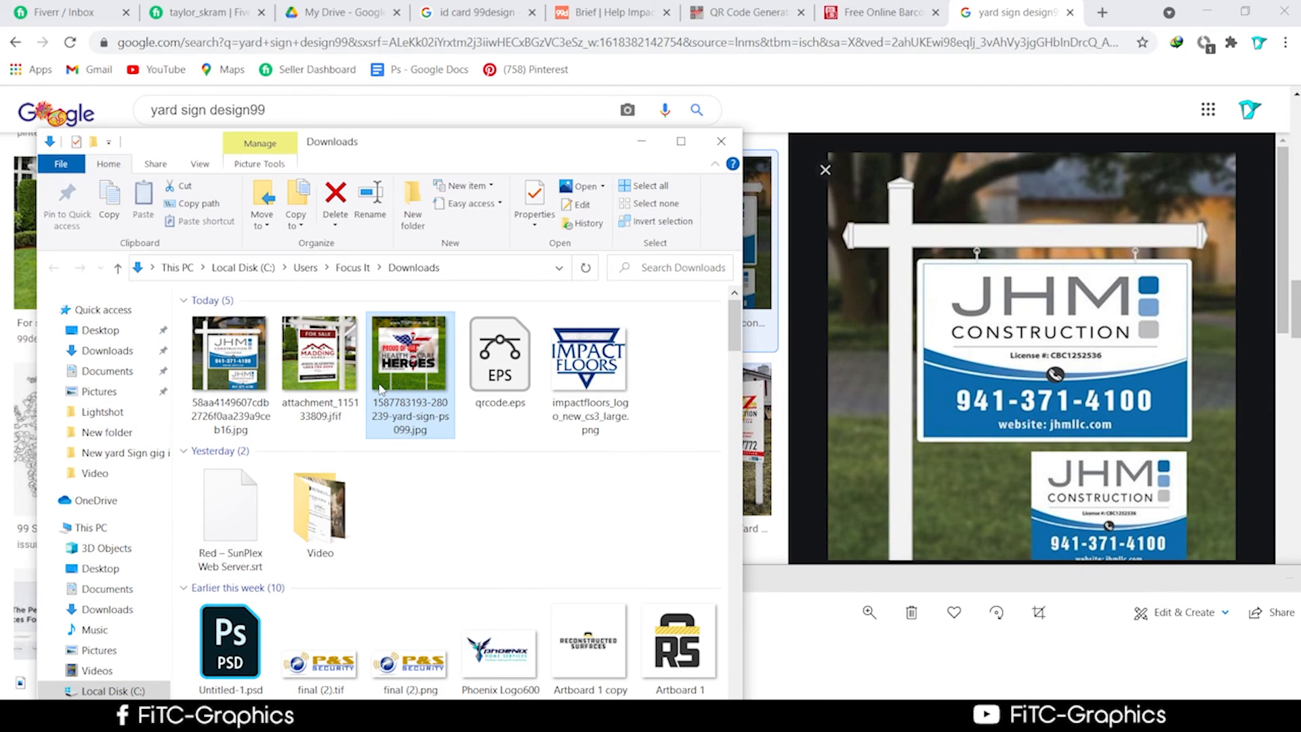
{"action": "double_click", "coordinate": [380, 389]}
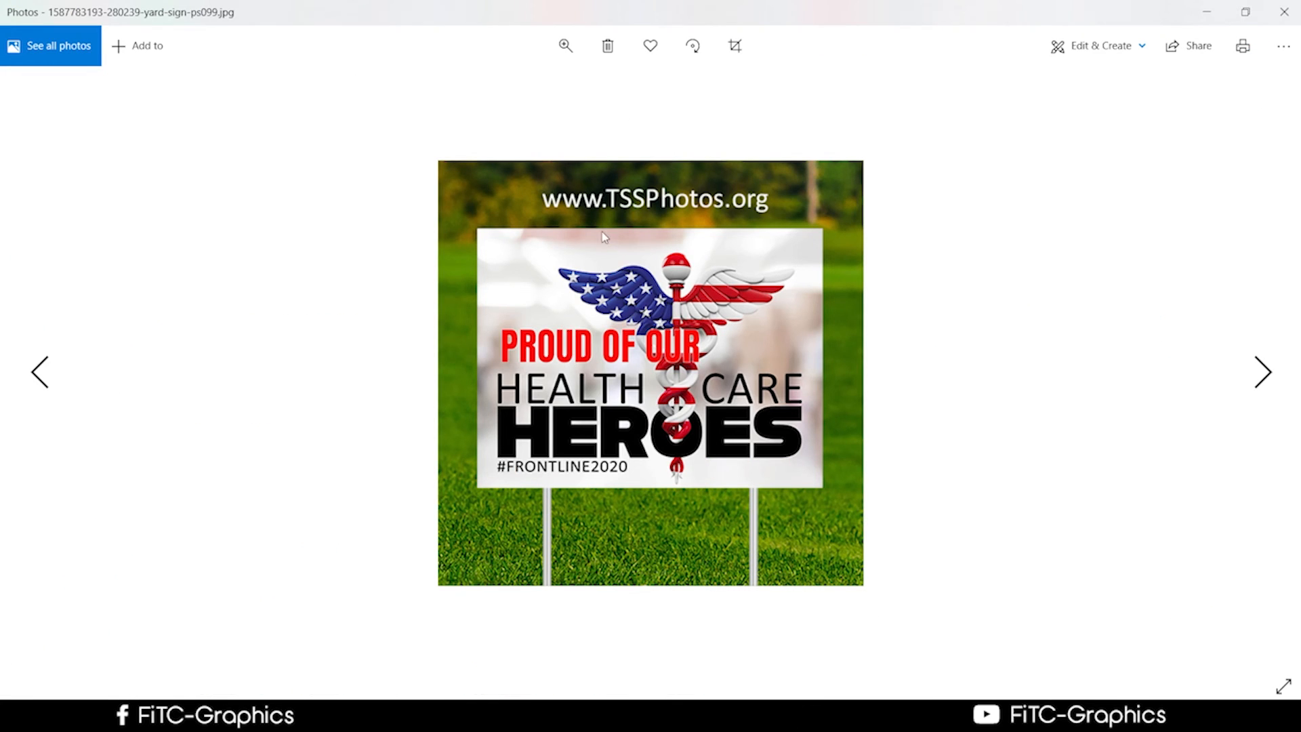
Minimize Photos and the Downloads window, then preview the TSS Photos Yard Signs result.
{"action": "left_click", "coordinate": [1207, 12]}
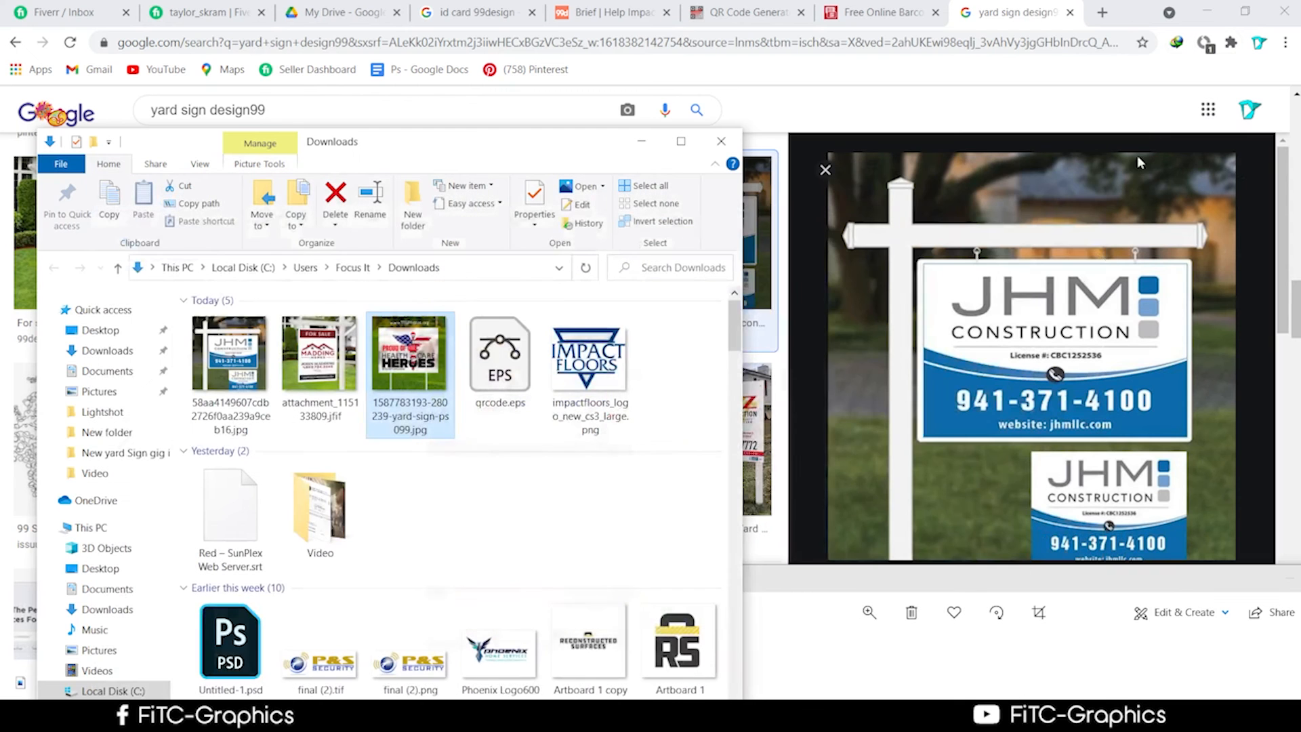
{"action": "left_click", "coordinate": [641, 141]}
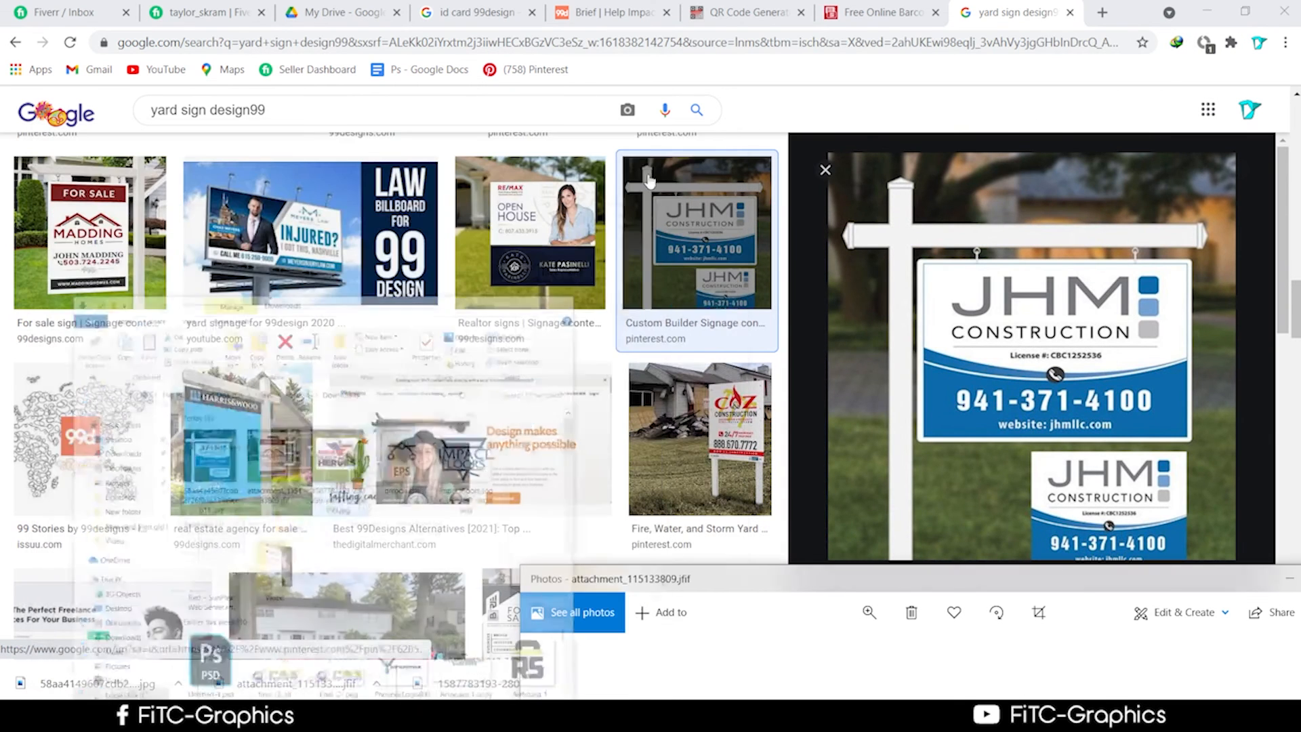
{"action": "scroll", "coordinate": [705, 392], "scroll_direction": "down", "scroll_amount": 15}
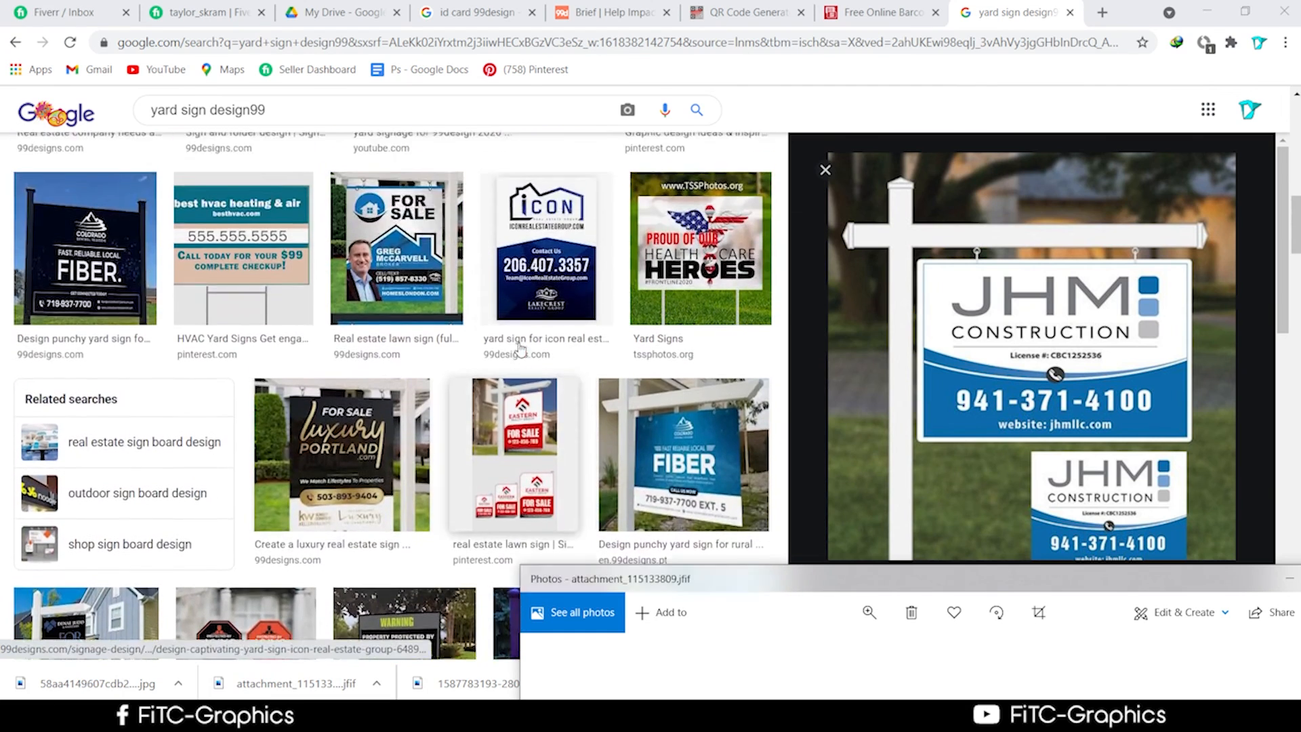
{"action": "scroll", "coordinate": [520, 348], "scroll_direction": "up", "scroll_amount": 4}
{"action": "left_click", "coordinate": [702, 501]}
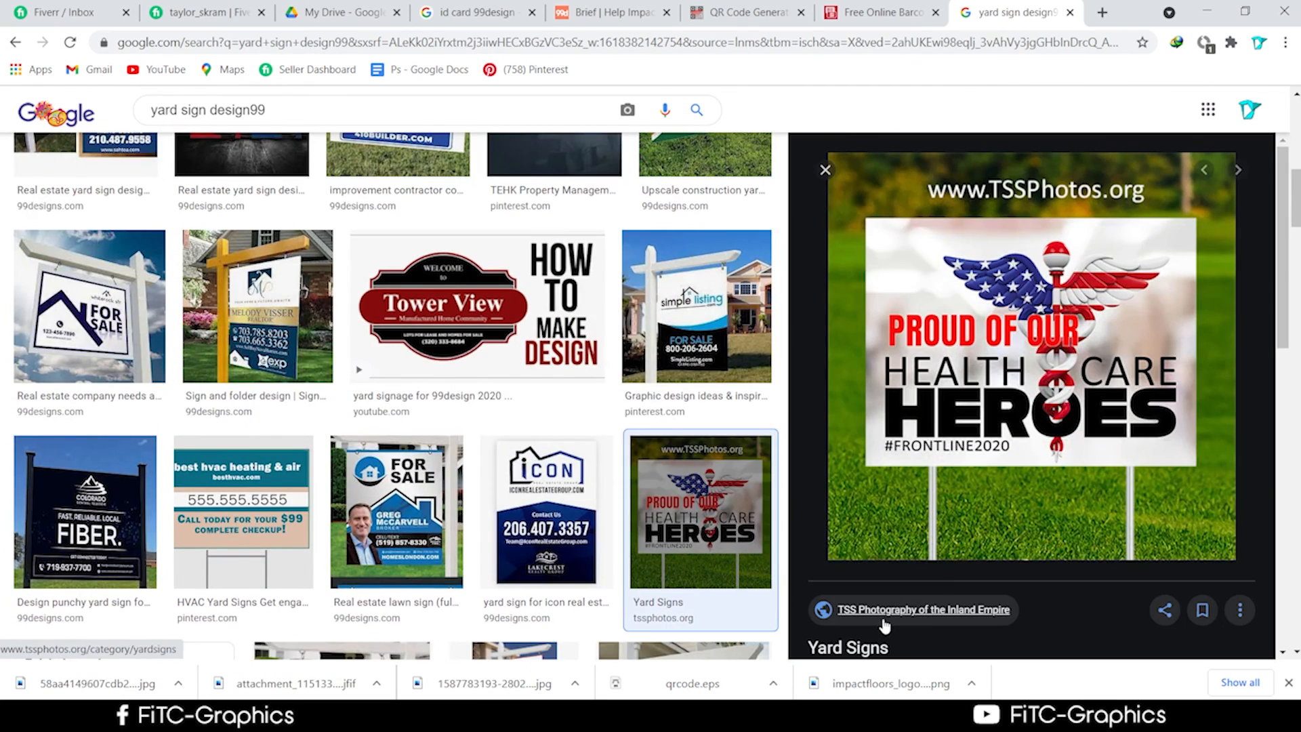
Open the Heroes sign's TSS Photos source page and browse the Yard Signs catalogue.
{"action": "left_click", "coordinate": [921, 608]}
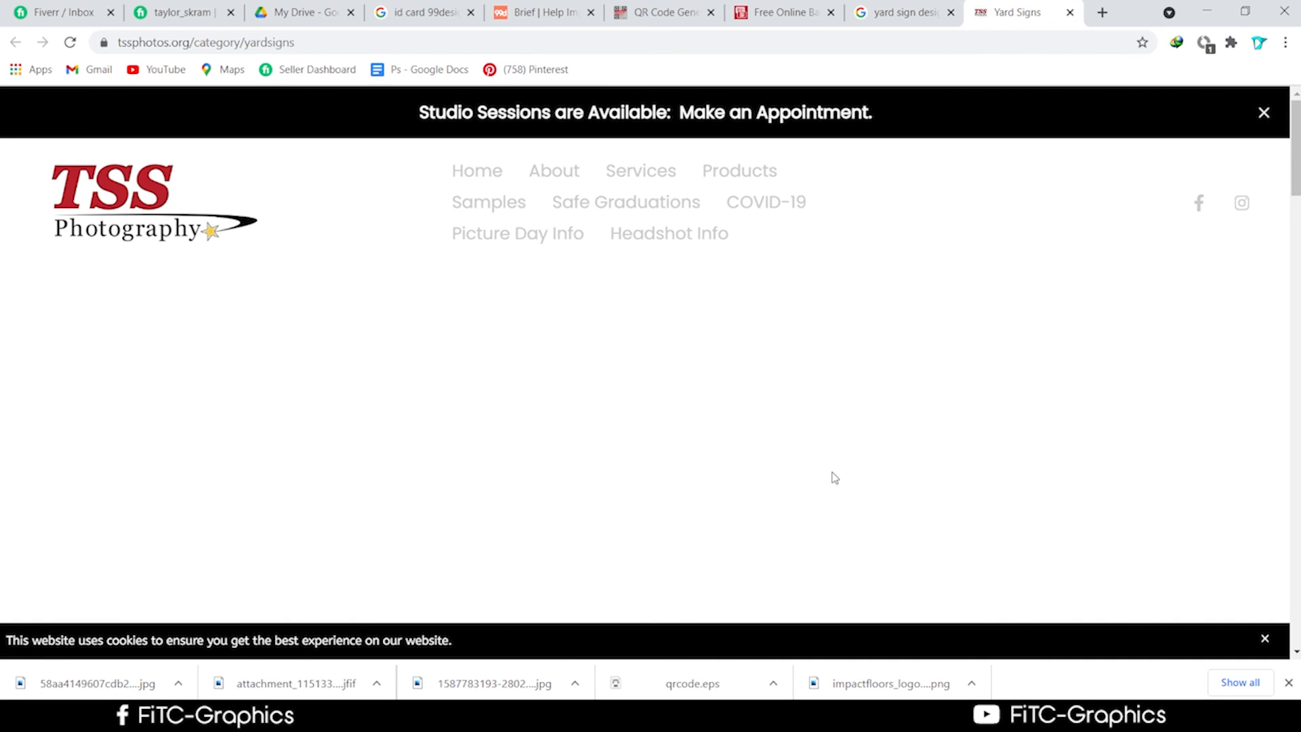
{"action": "scroll", "coordinate": [833, 479], "scroll_direction": "down", "scroll_amount": 5}
{"action": "scroll", "coordinate": [833, 479], "scroll_direction": "down", "scroll_amount": 7}
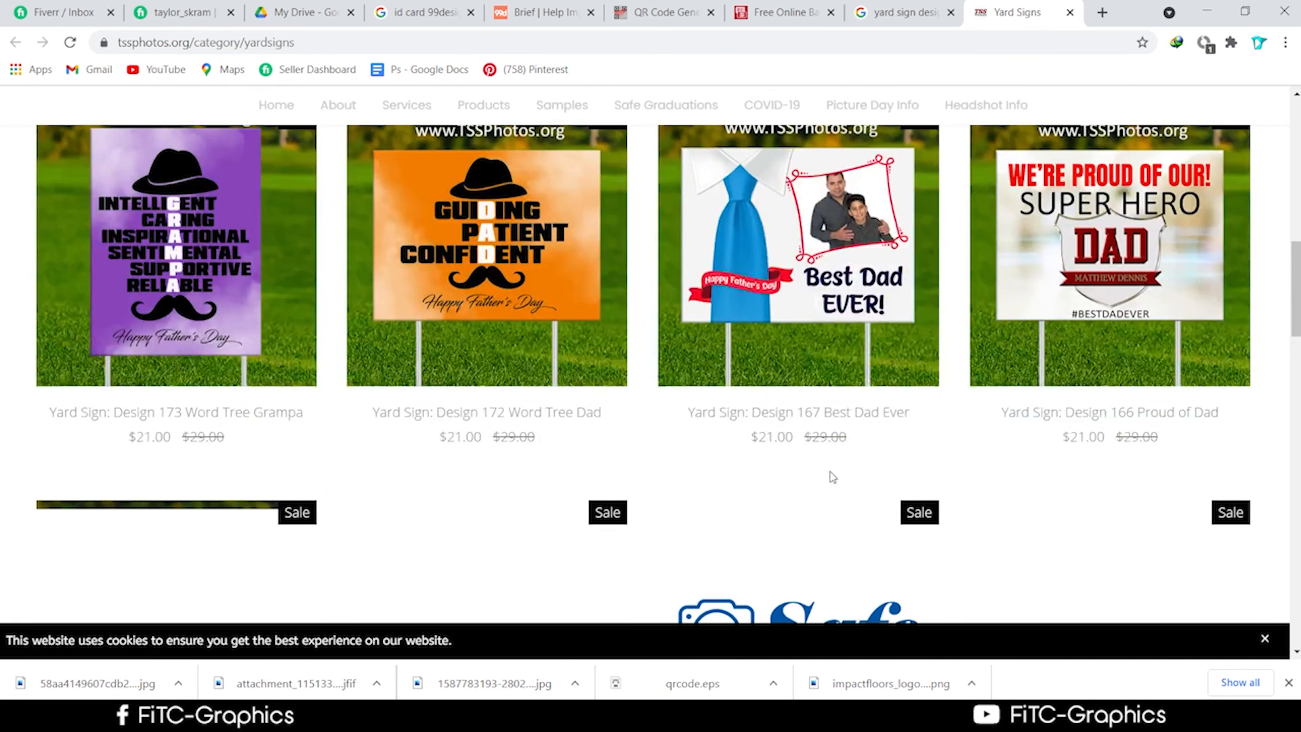
{"action": "scroll", "coordinate": [833, 477], "scroll_direction": "up", "scroll_amount": 1}
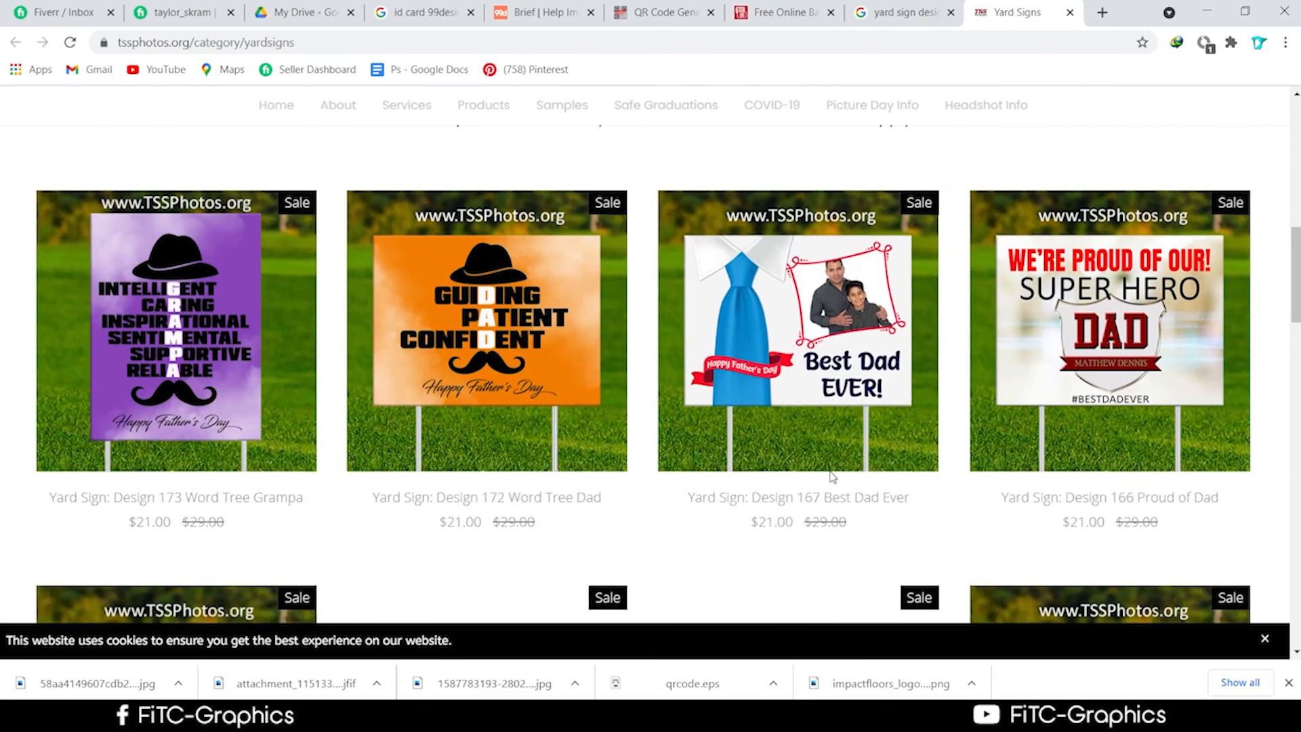
View the Design 167 Best Dad Ever photo full size, then return to Google Images.
{"action": "left_click", "coordinate": [821, 371]}
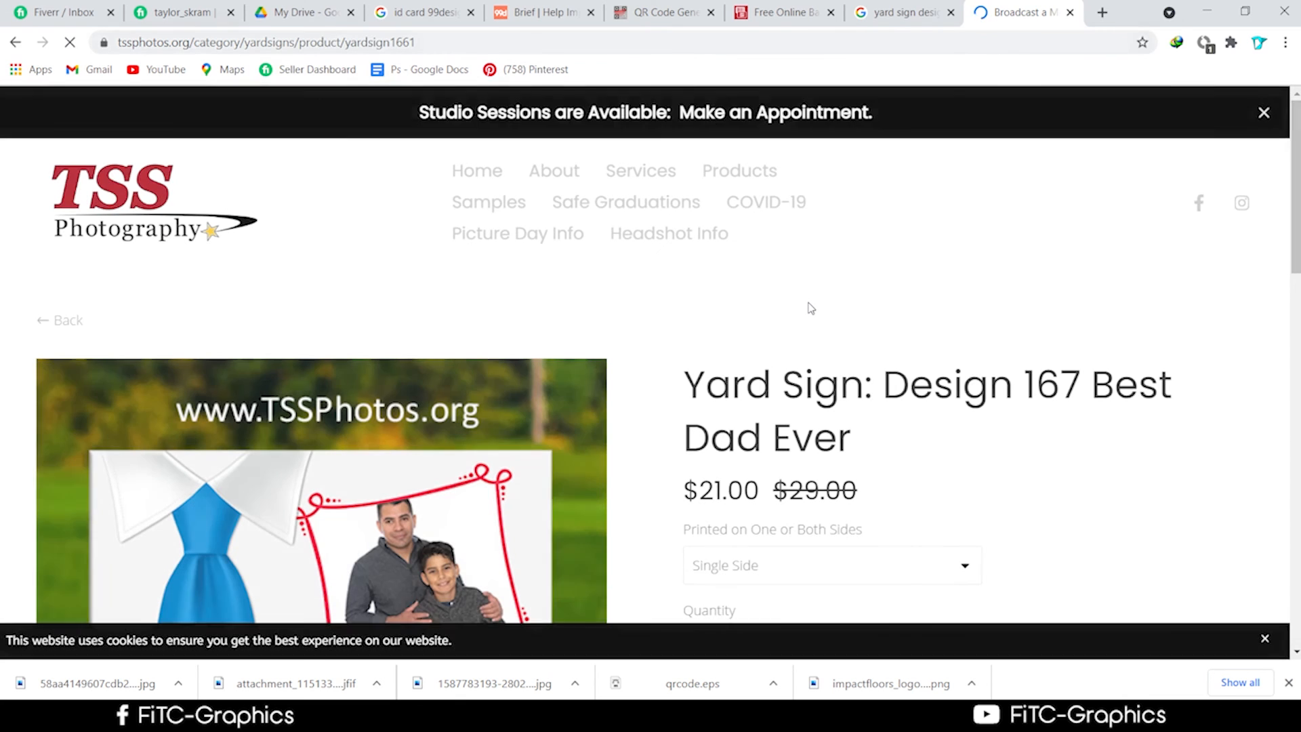
{"action": "scroll", "coordinate": [741, 353], "scroll_direction": "down", "scroll_amount": 4}
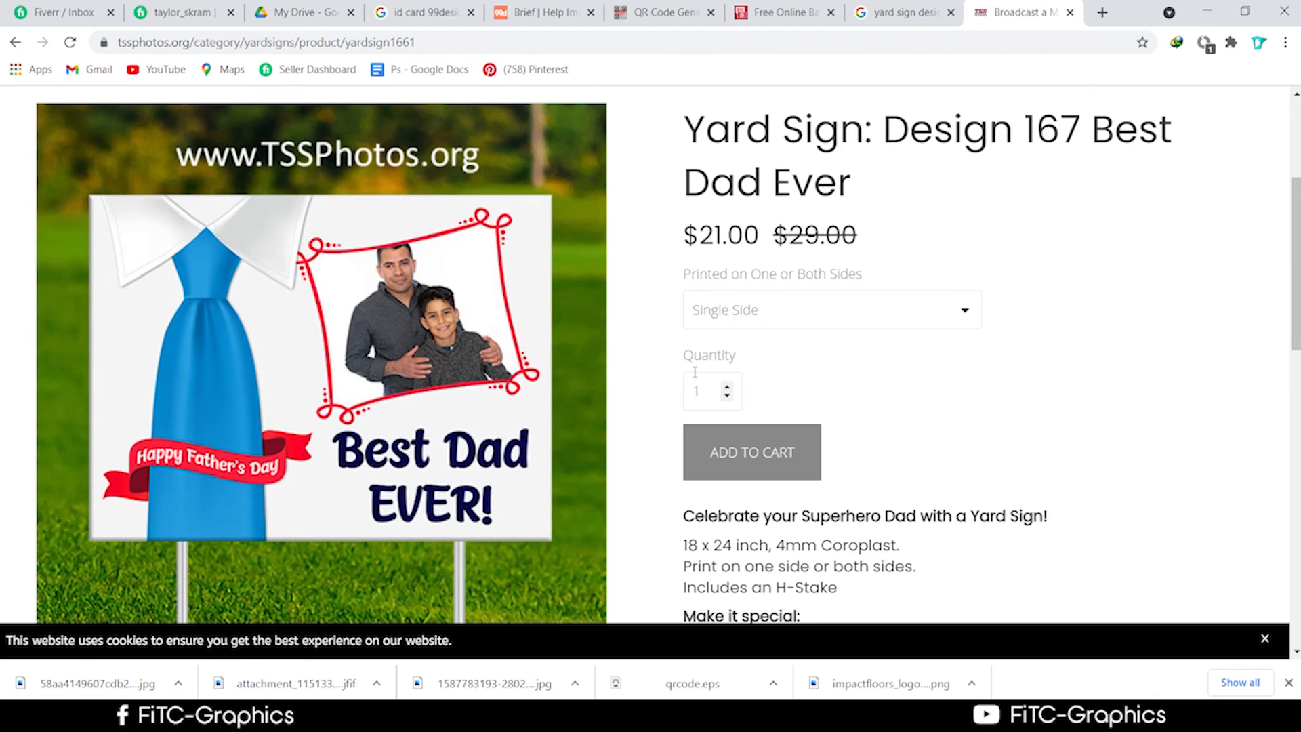
{"action": "scroll", "coordinate": [697, 373], "scroll_direction": "down", "scroll_amount": 2}
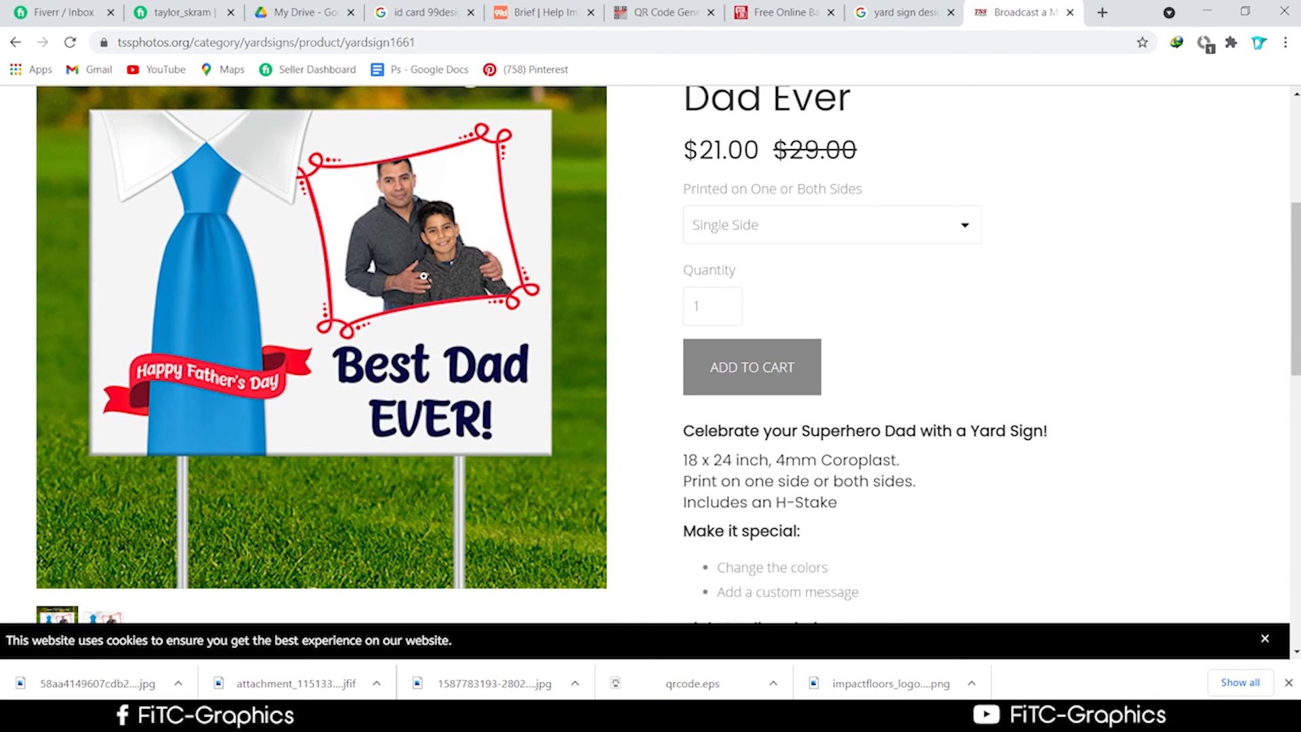
{"action": "scroll", "coordinate": [424, 275], "scroll_direction": "down", "scroll_amount": 1}
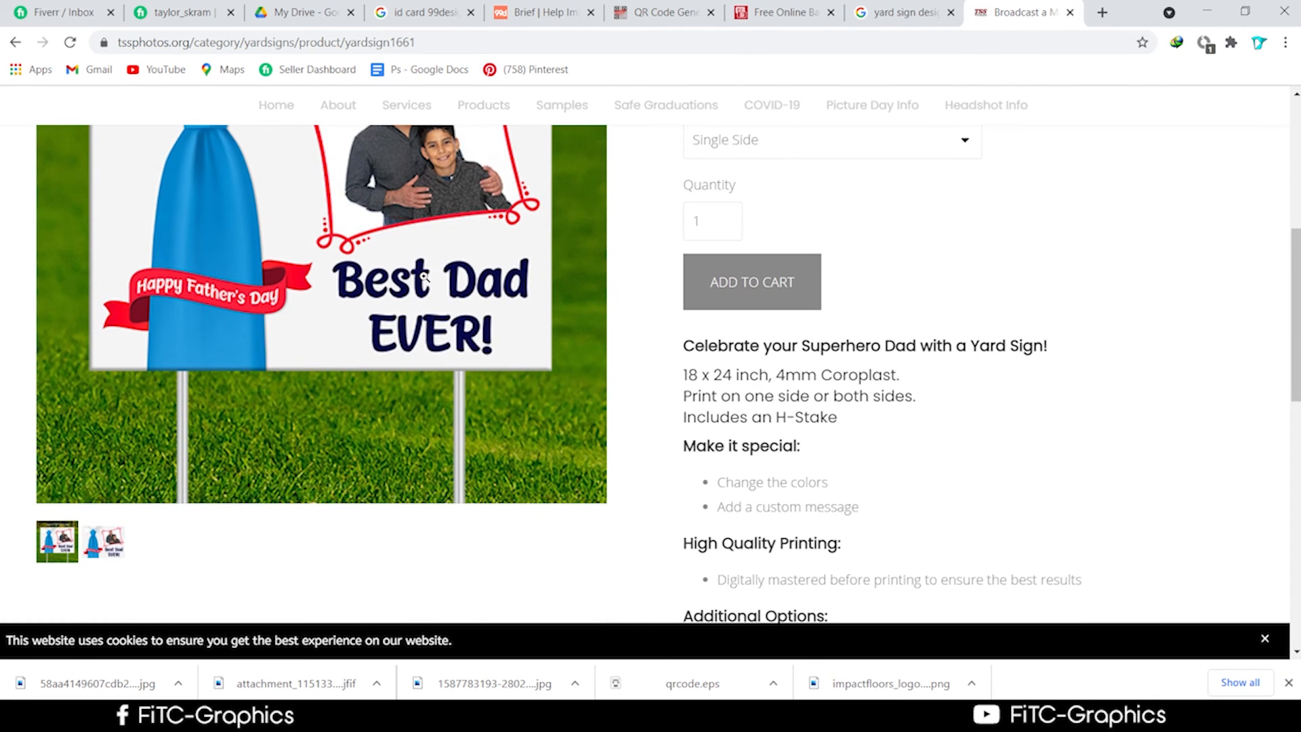
{"action": "scroll", "coordinate": [424, 275], "scroll_direction": "up", "scroll_amount": 1}
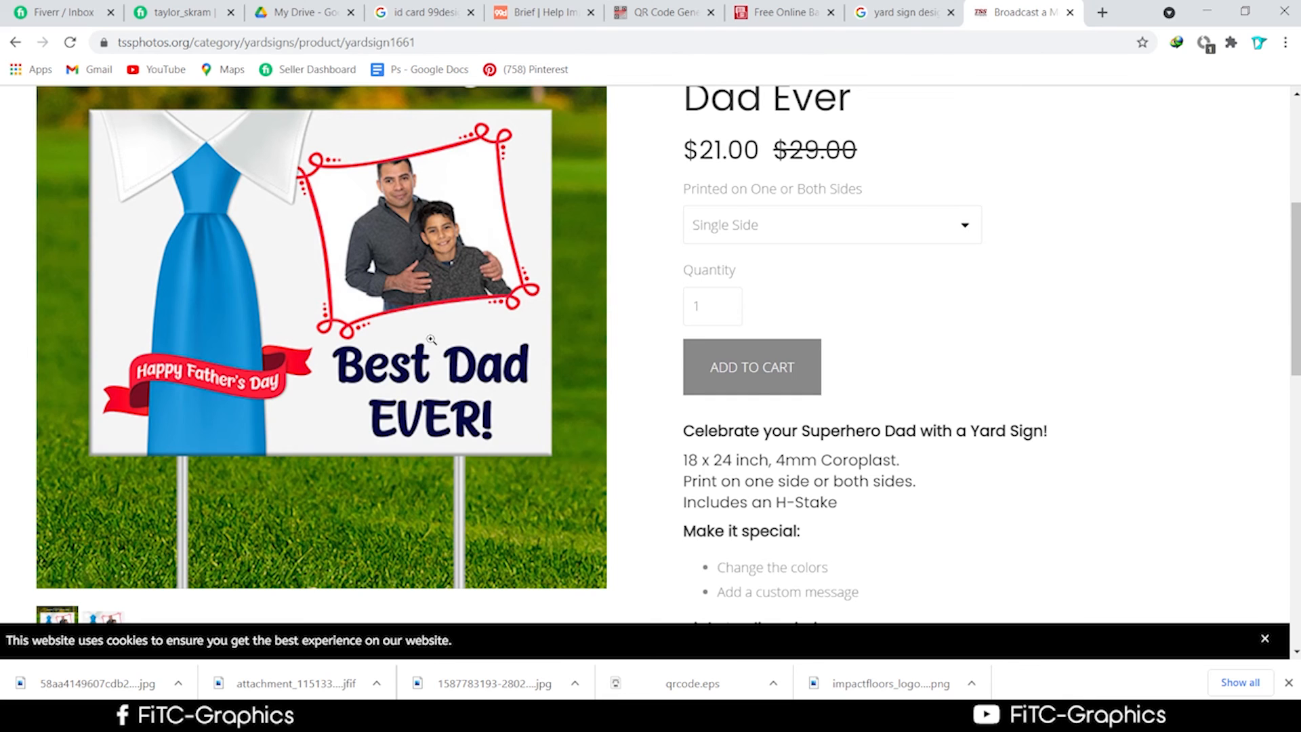
{"action": "scroll", "coordinate": [422, 331], "scroll_direction": "up", "scroll_amount": 1}
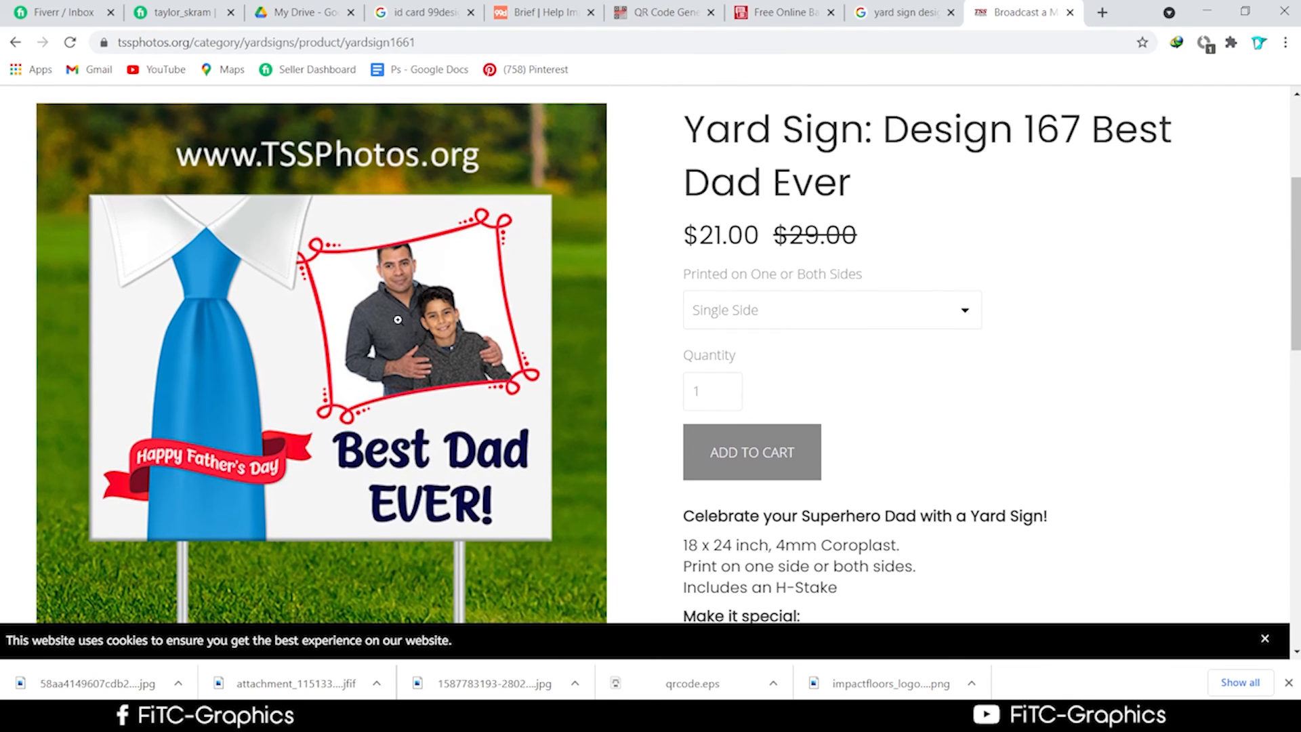
{"action": "left_click", "coordinate": [482, 320]}
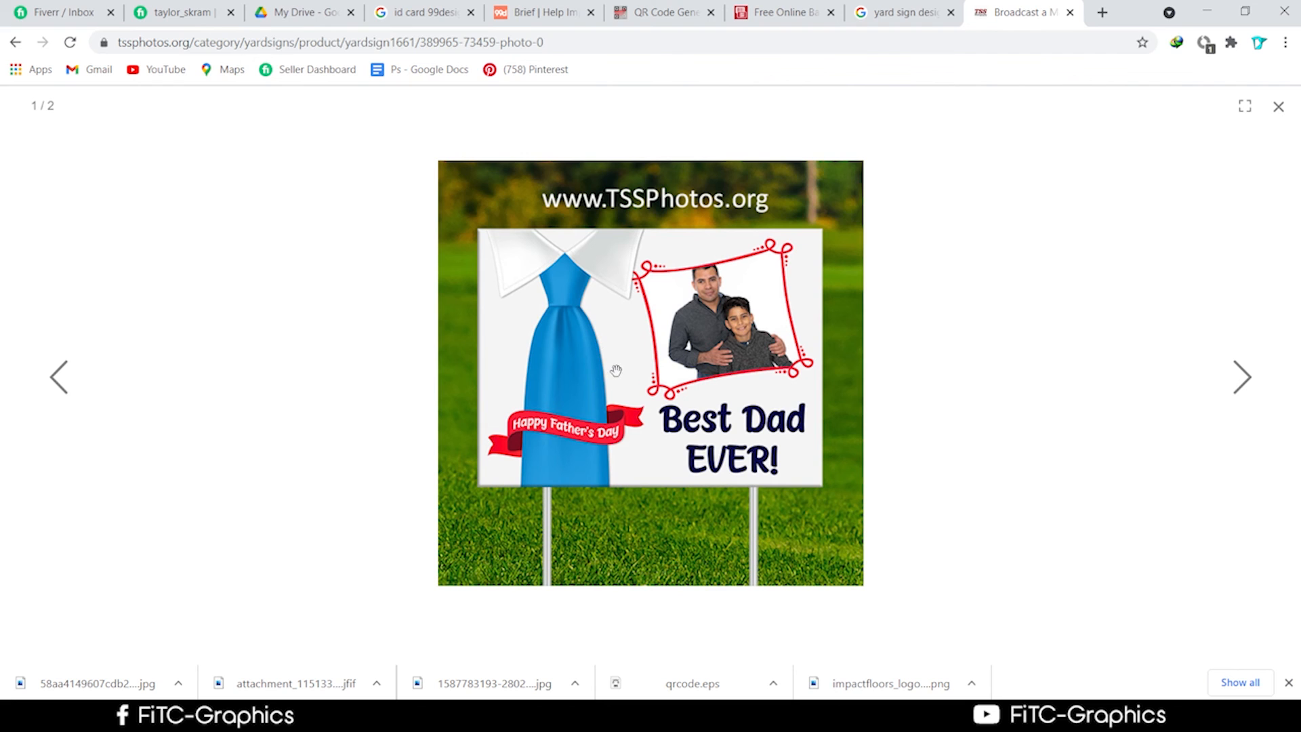
{"action": "left_click", "coordinate": [899, 19]}
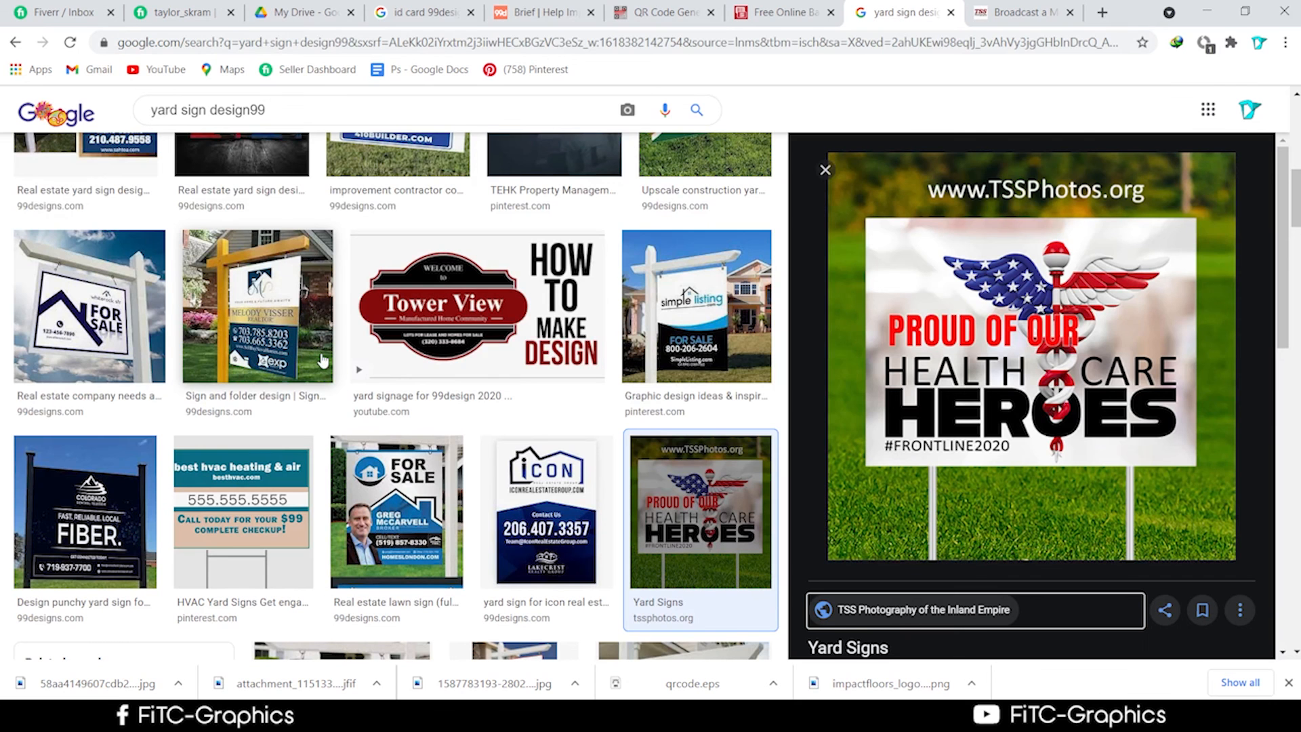
Save the Simply Smart FOR SALE yard-sign image from its preview.
{"action": "scroll", "coordinate": [366, 318], "scroll_direction": "down", "scroll_amount": 3}
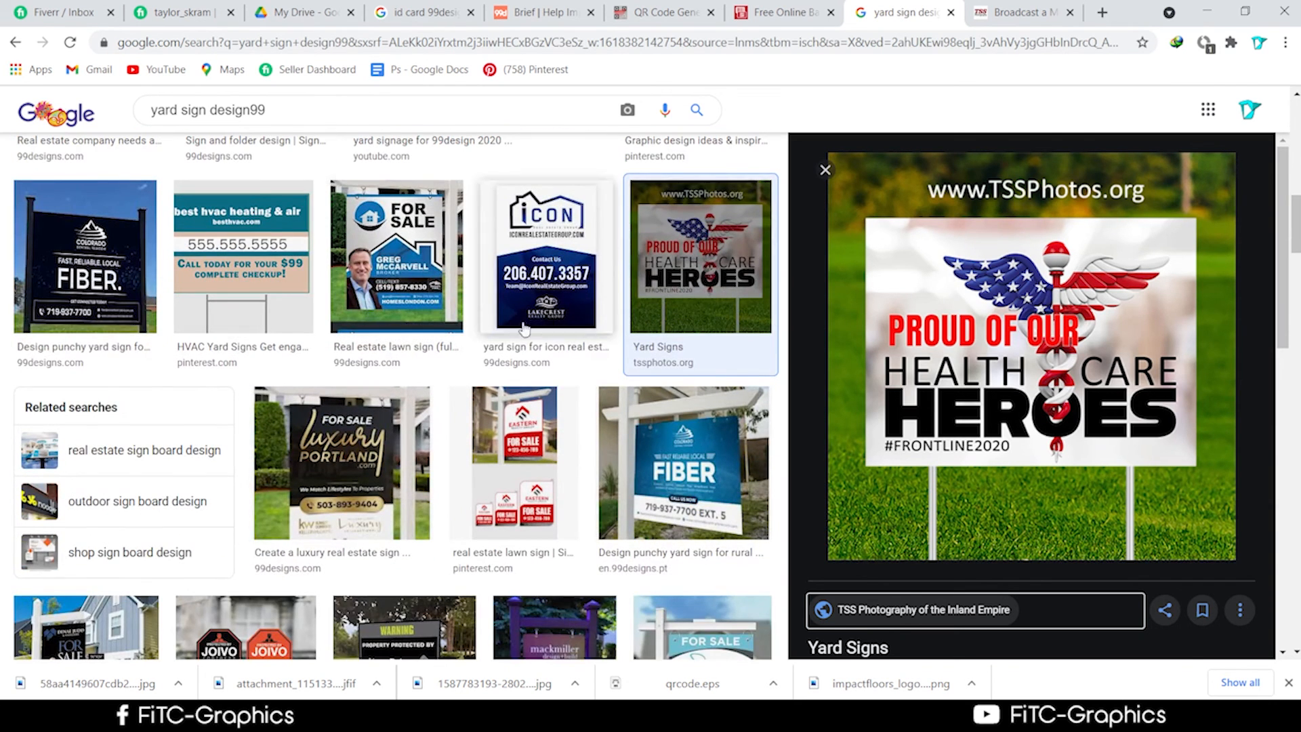
{"action": "scroll", "coordinate": [630, 274], "scroll_direction": "up", "scroll_amount": 2}
{"action": "scroll", "coordinate": [627, 285], "scroll_direction": "up", "scroll_amount": 6}
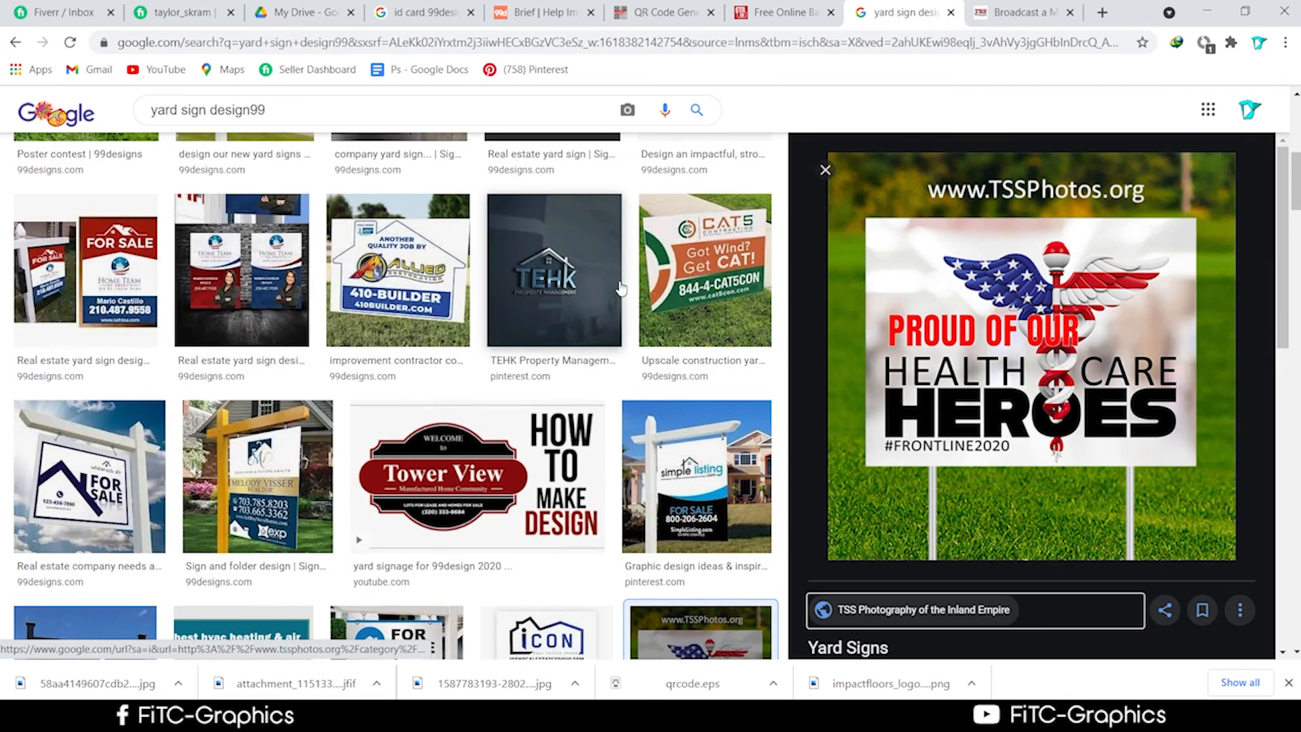
{"action": "scroll", "coordinate": [622, 296], "scroll_direction": "up", "scroll_amount": 2}
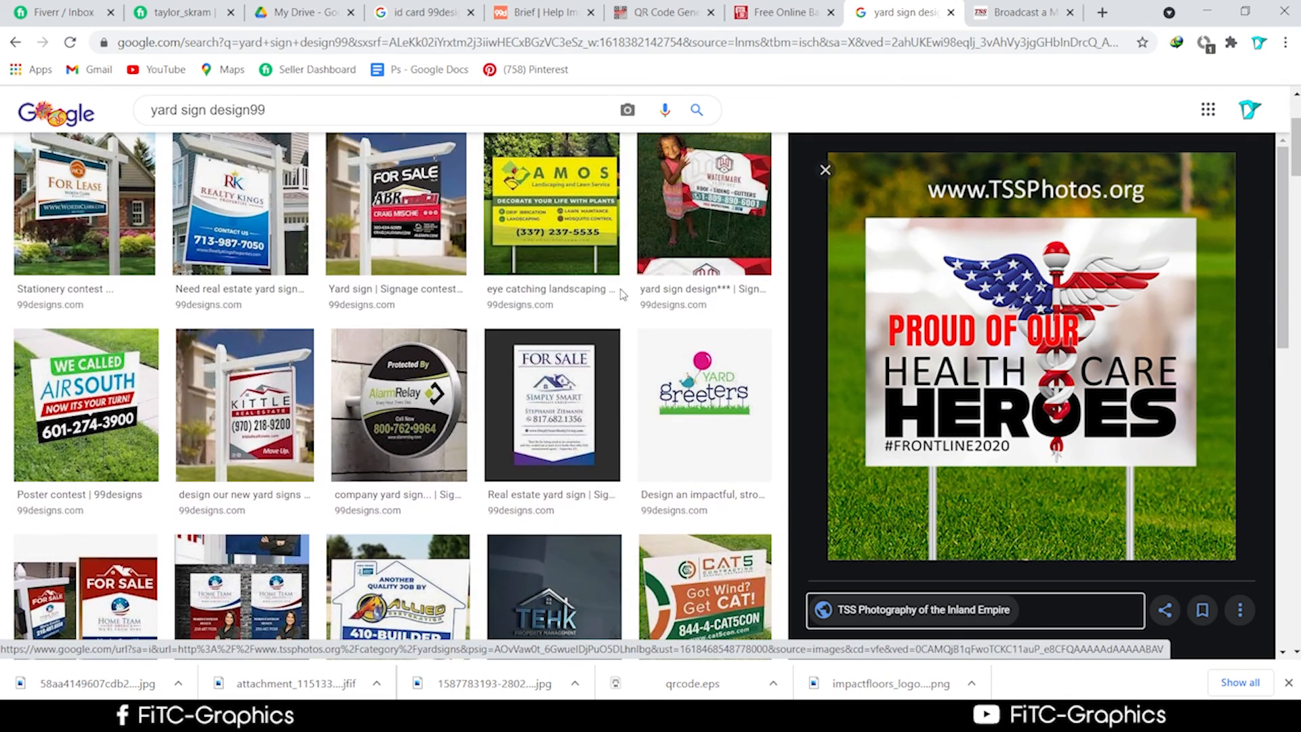
{"action": "left_click", "coordinate": [535, 444]}
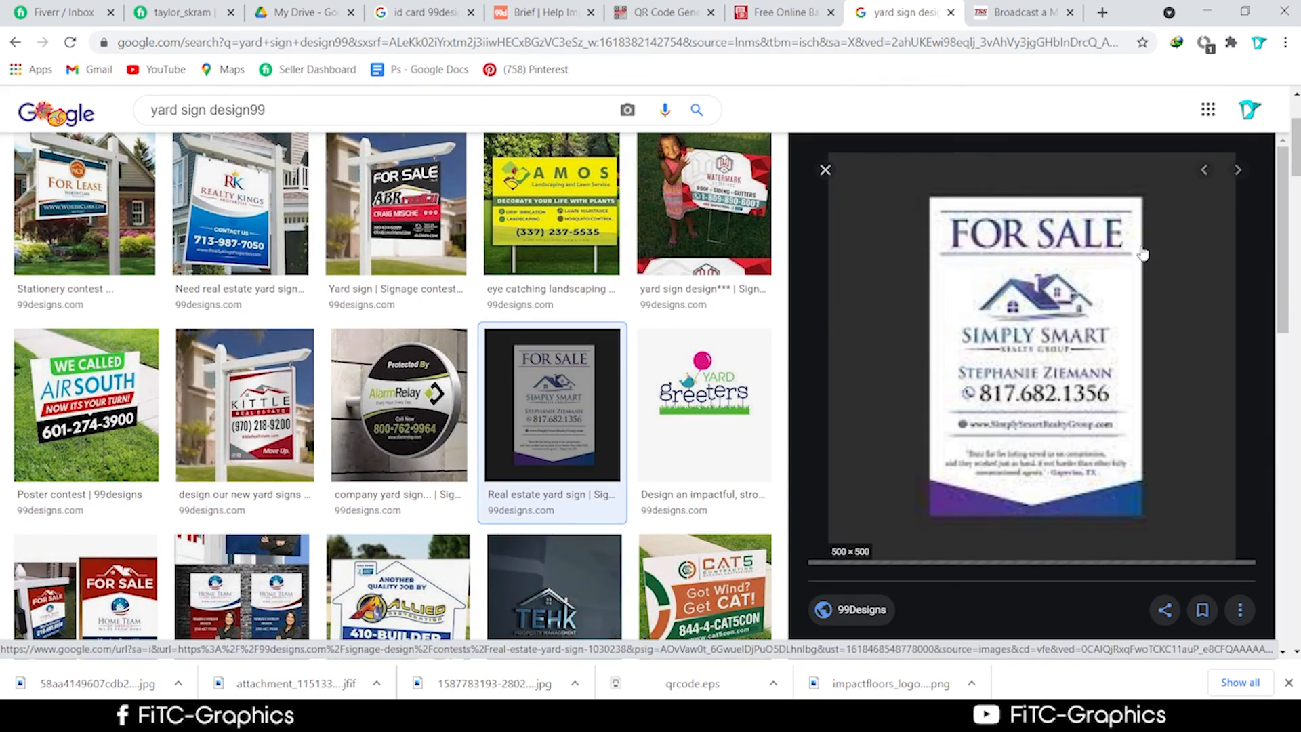
{"action": "right_click", "coordinate": [1048, 293]}
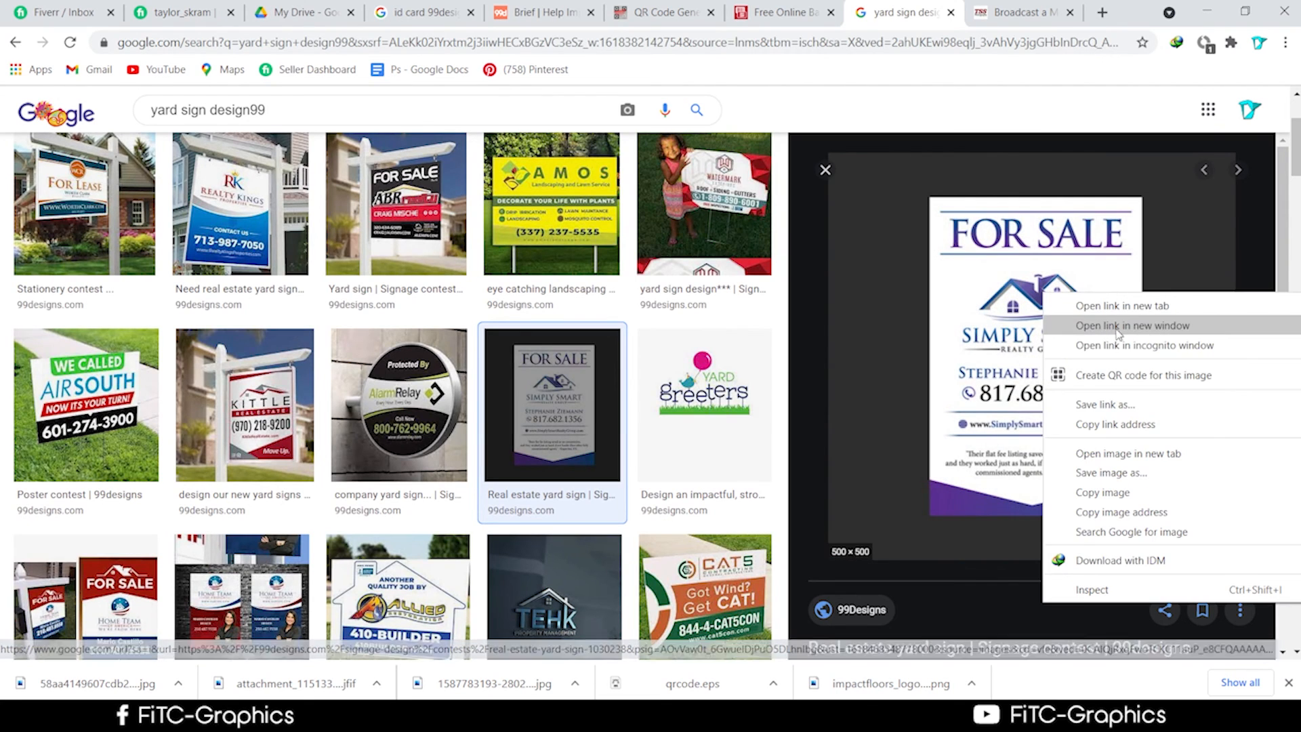
{"action": "left_click", "coordinate": [1111, 473]}
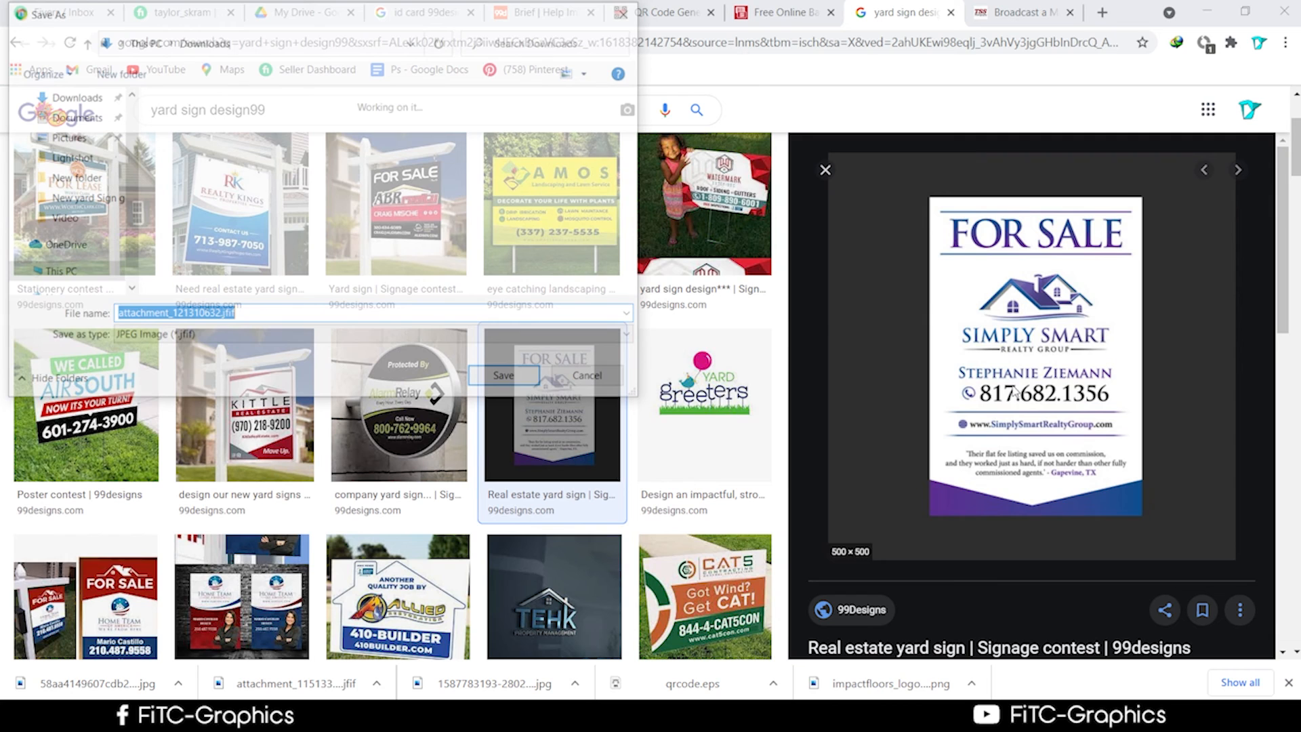
Show the downloaded FOR SALE image in the Downloads folder.
{"action": "scroll", "coordinate": [434, 610], "scroll_direction": "down", "scroll_amount": 3}
{"action": "right_click", "coordinate": [283, 686]}
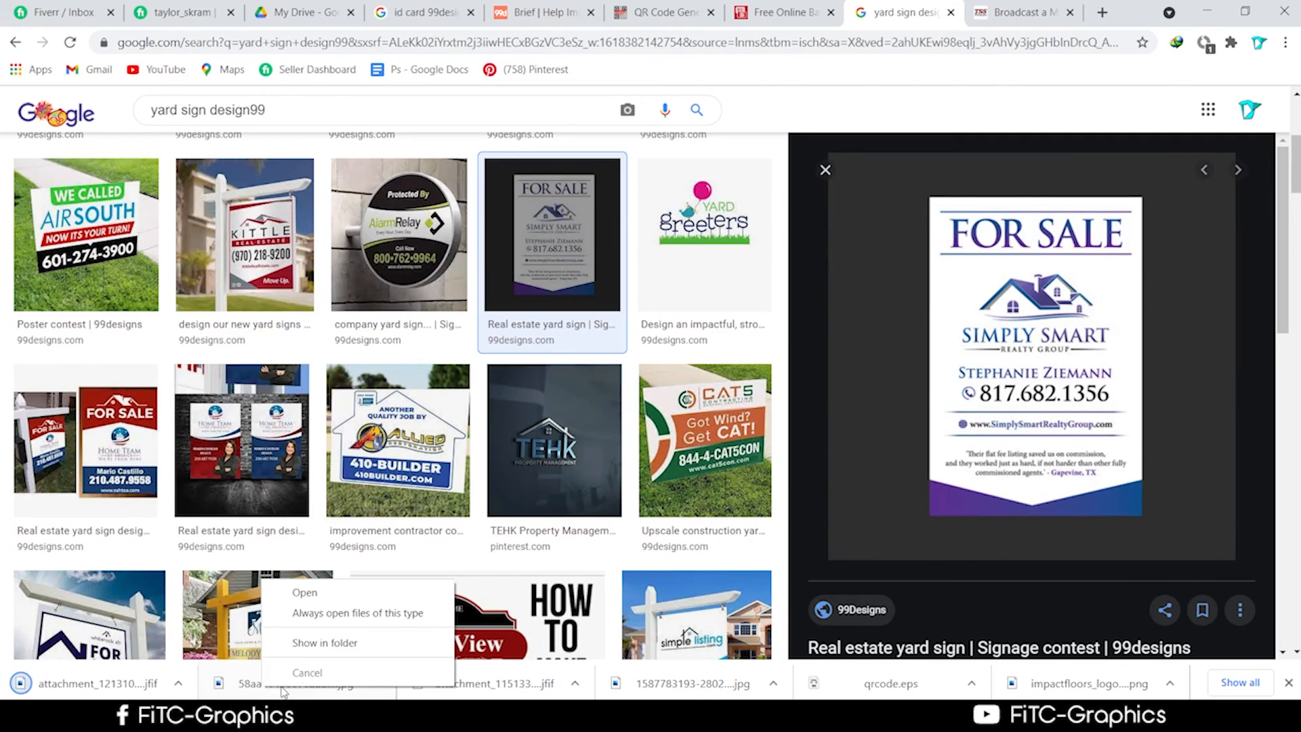
{"action": "left_click", "coordinate": [318, 642]}
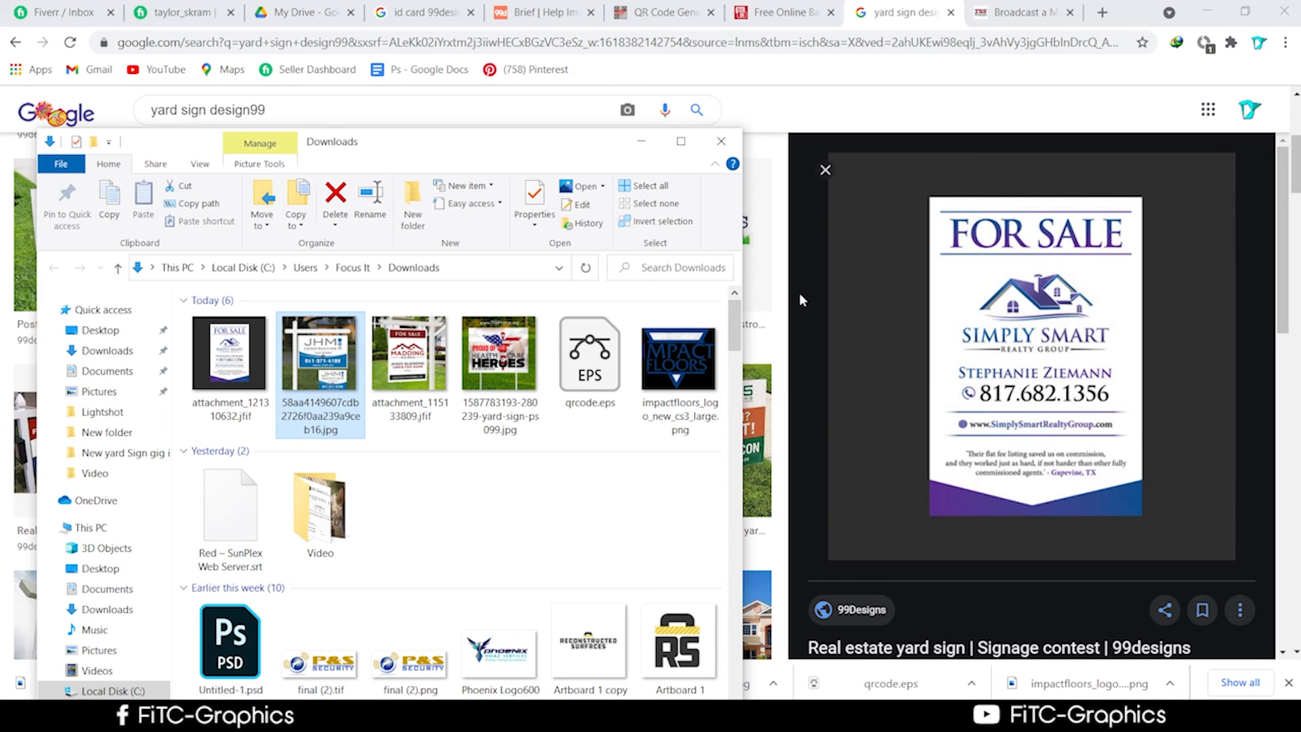
Pick attachment_115133809.jfif in Downloads and drag the Explorer window out of the way.
{"action": "left_click", "coordinate": [405, 377]}
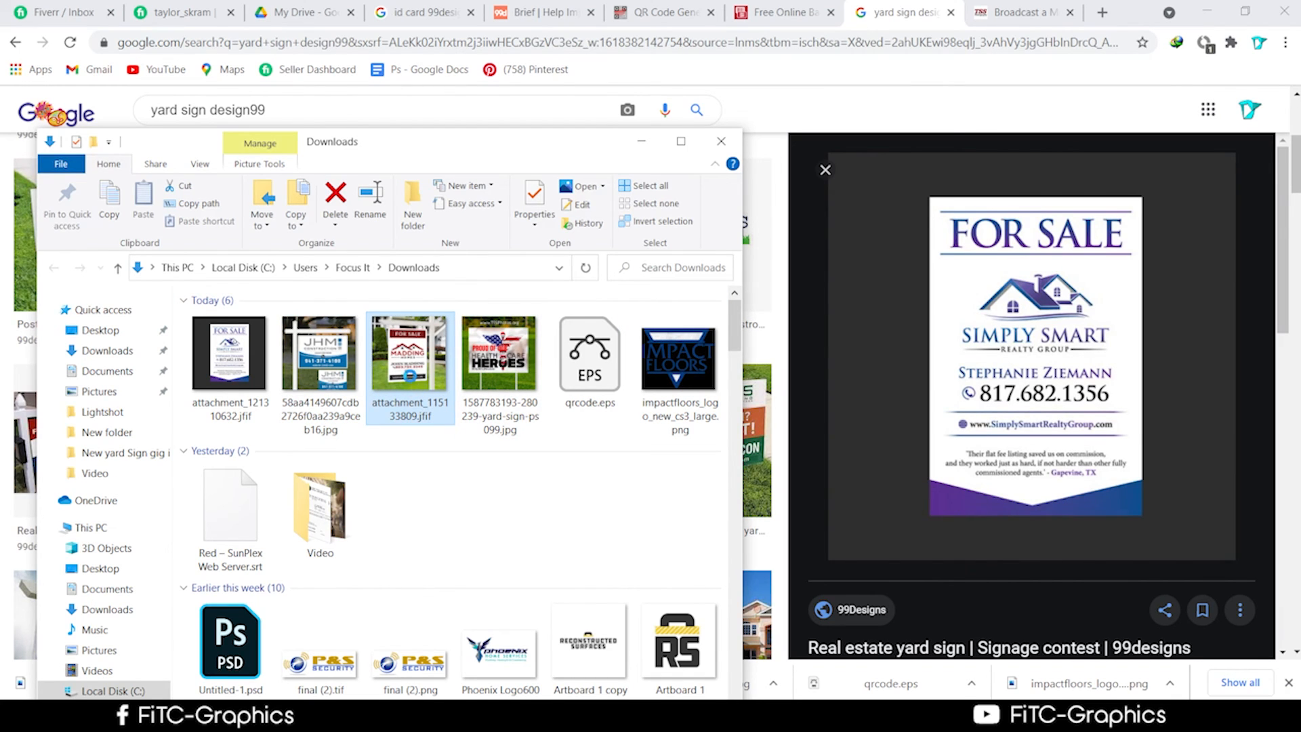
{"action": "left_click_drag", "start_coordinate": [412, 381], "coordinate": [400, 413]}
{"action": "left_click_drag", "start_coordinate": [488, 150], "coordinate": [372, 92]}
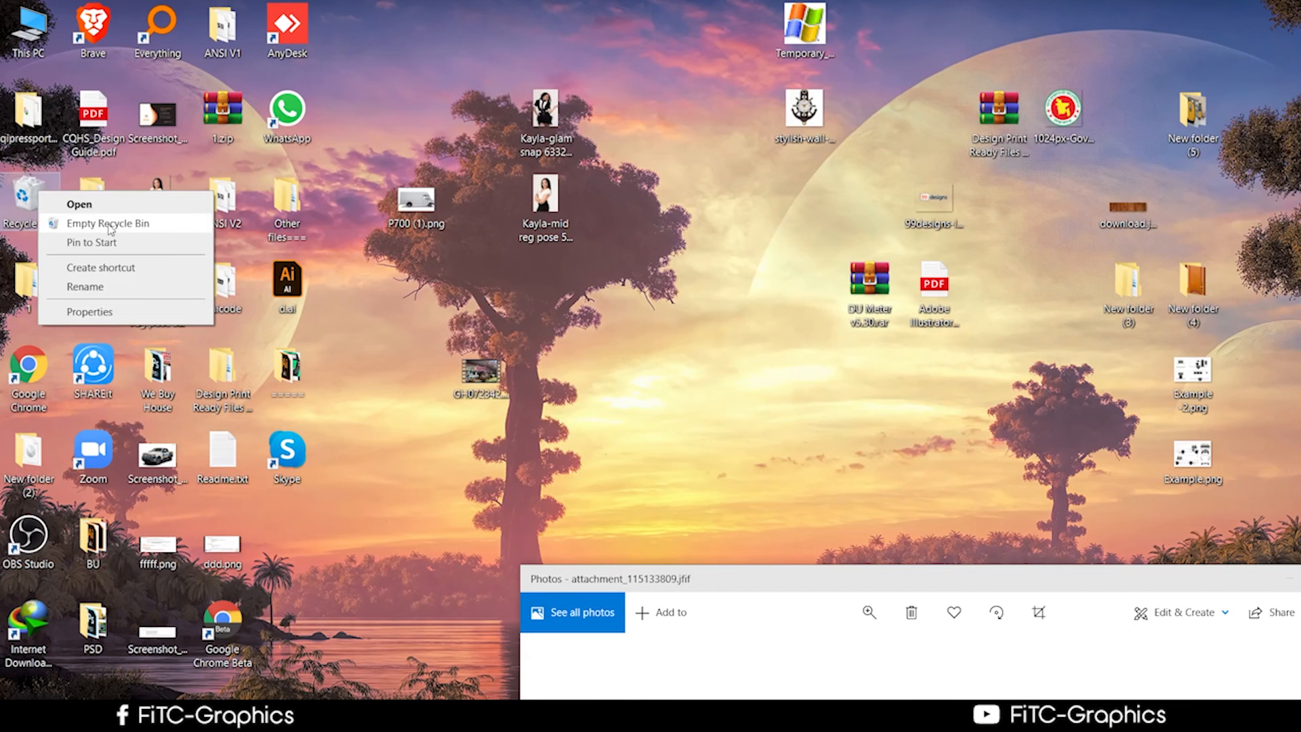
Empty the Recycle Bin and open the Videos folder under This PC.
{"action": "left_click", "coordinate": [108, 224]}
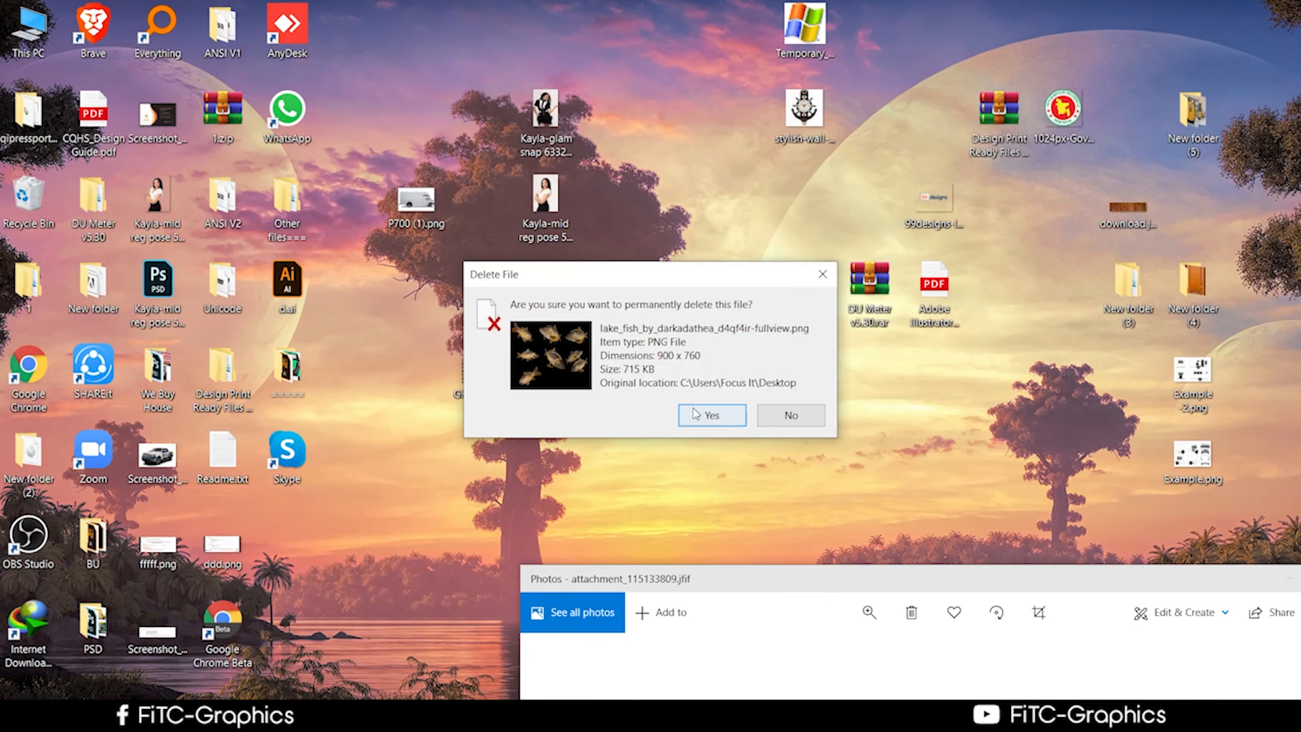
{"action": "left_click", "coordinate": [712, 416]}
{"action": "double_click", "coordinate": [30, 30]}
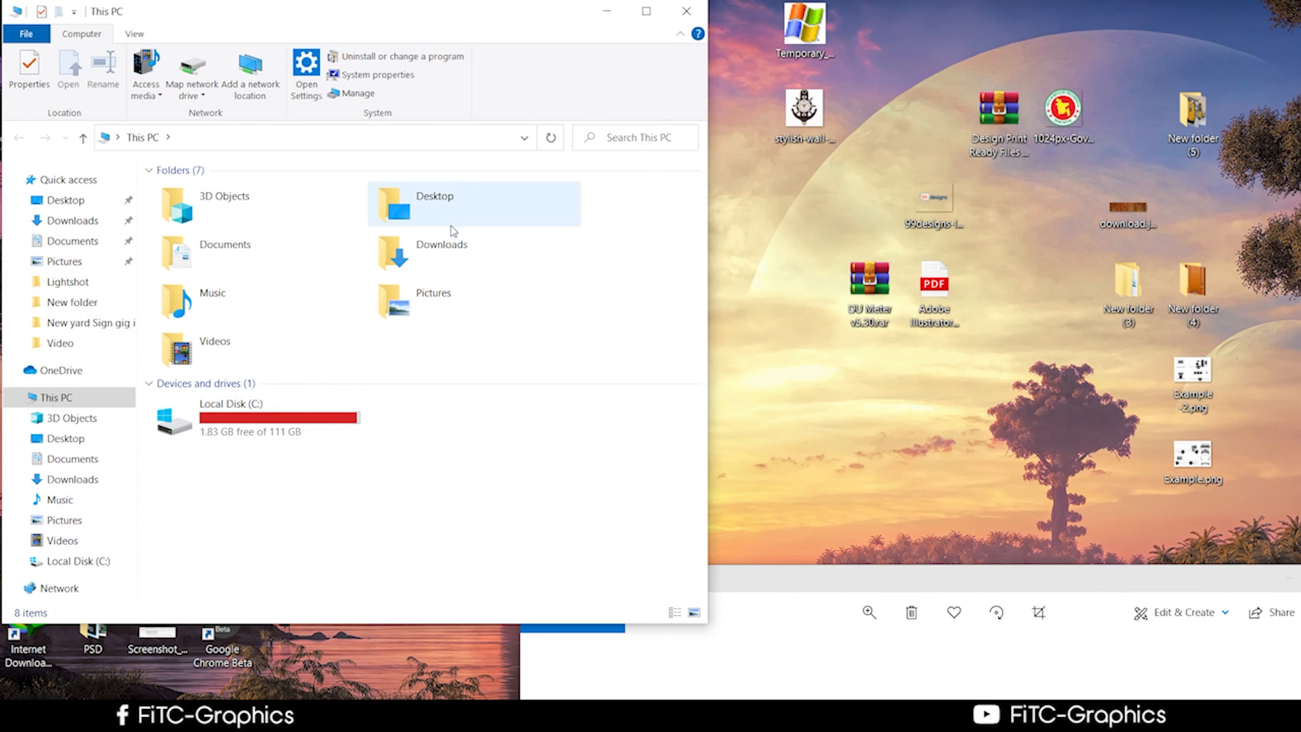
{"action": "left_click", "coordinate": [456, 245]}
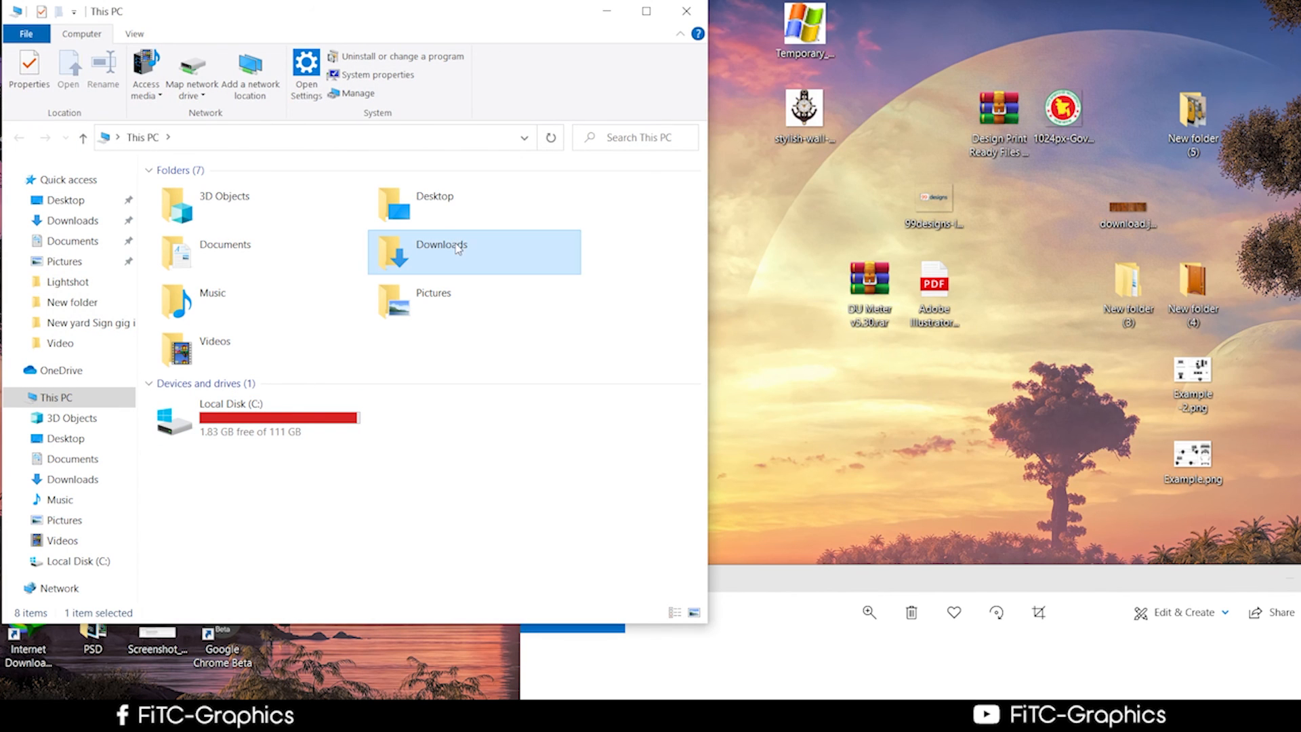
{"action": "double_click", "coordinate": [264, 336]}
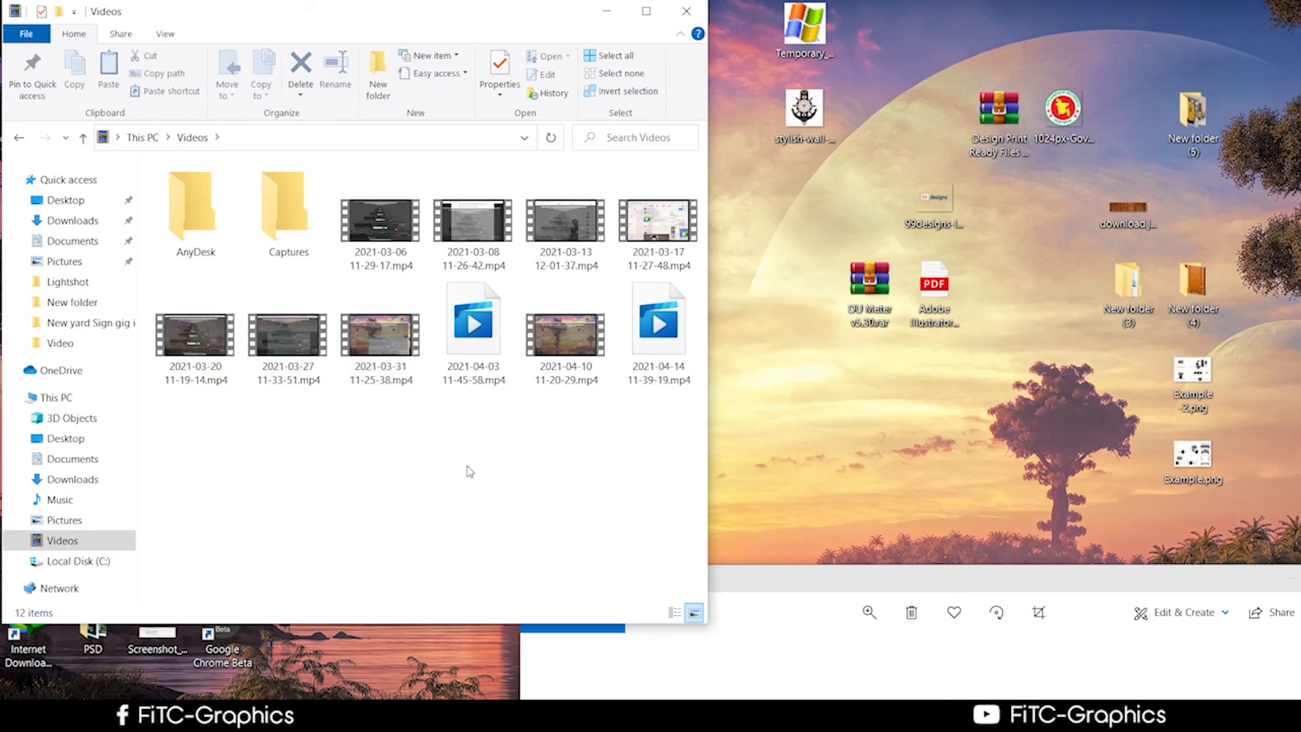
Select three old video recordings in Videos and delete them.
{"action": "left_click_drag", "start_coordinate": [529, 464], "coordinate": [359, 404]}
{"action": "left_click_drag", "start_coordinate": [415, 477], "coordinate": [170, 285]}
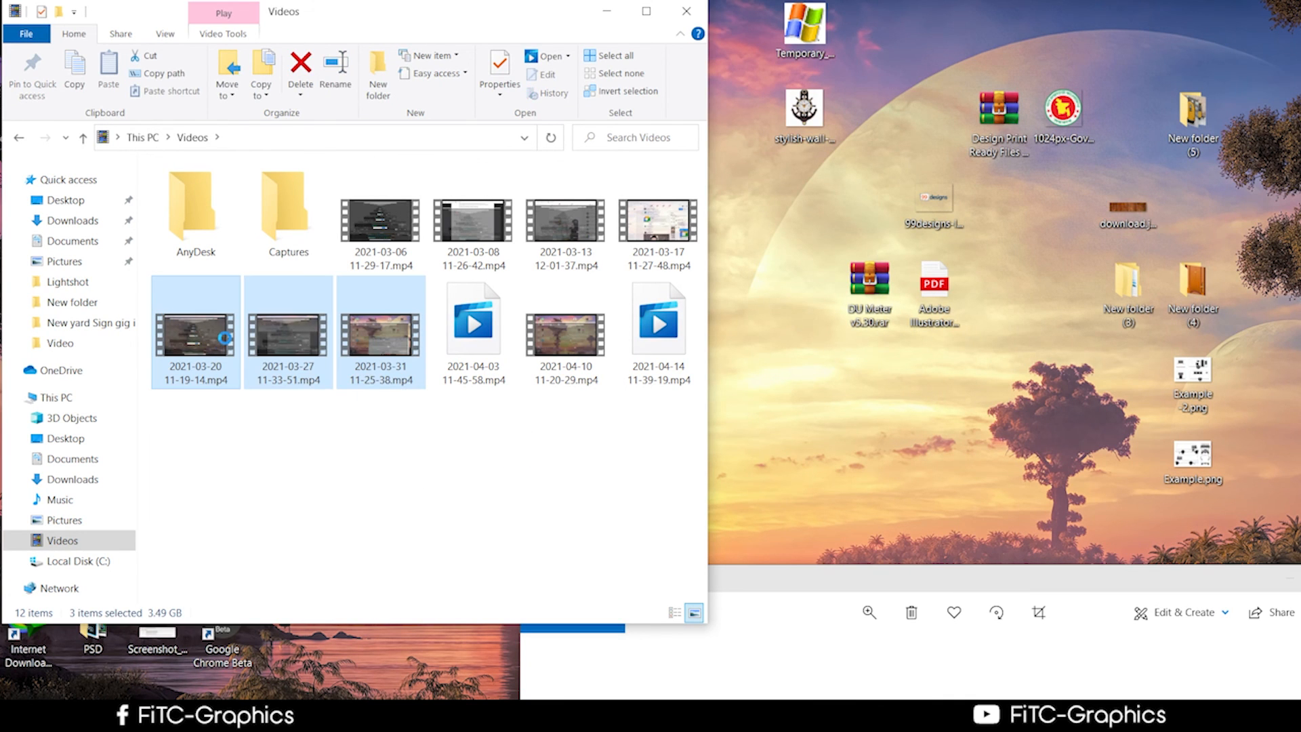
{"action": "right_click", "coordinate": [225, 340]}
{"action": "left_click", "coordinate": [280, 648]}
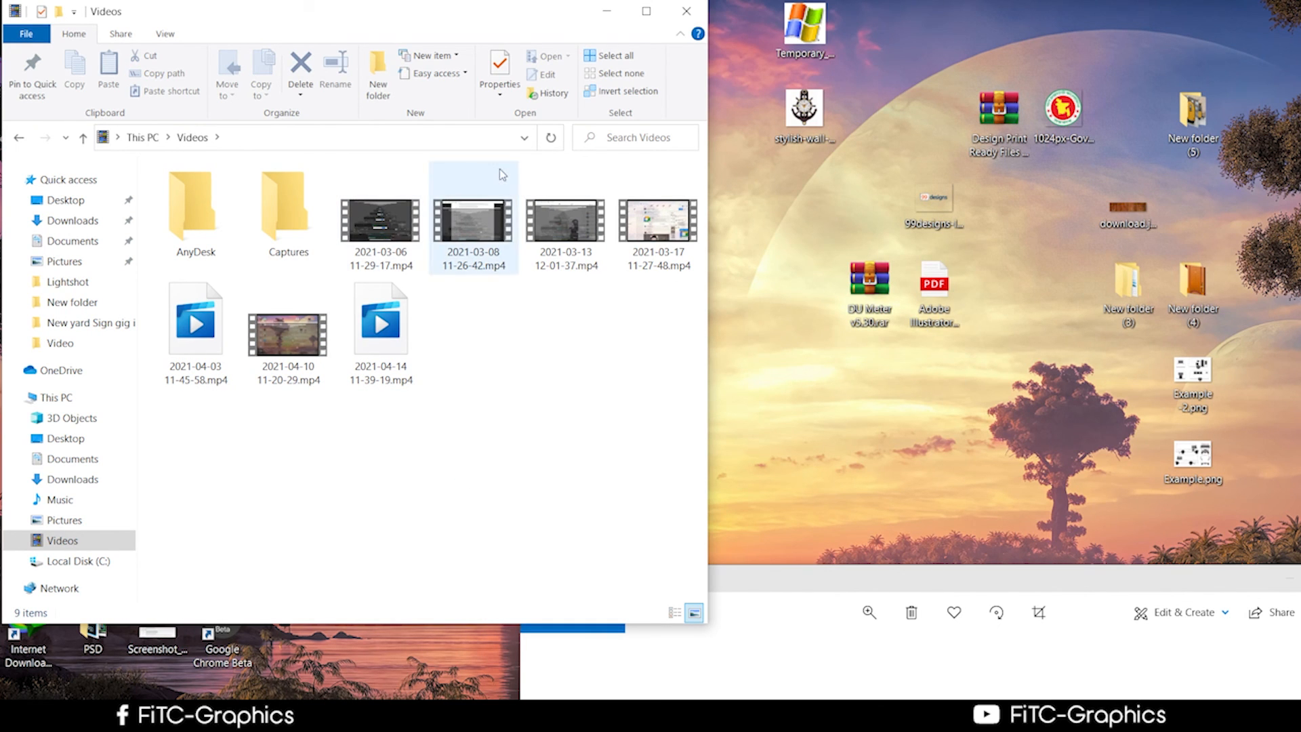
{"action": "left_click_drag", "start_coordinate": [399, 170], "coordinate": [592, 204]}
{"action": "left_click", "coordinate": [537, 427]}
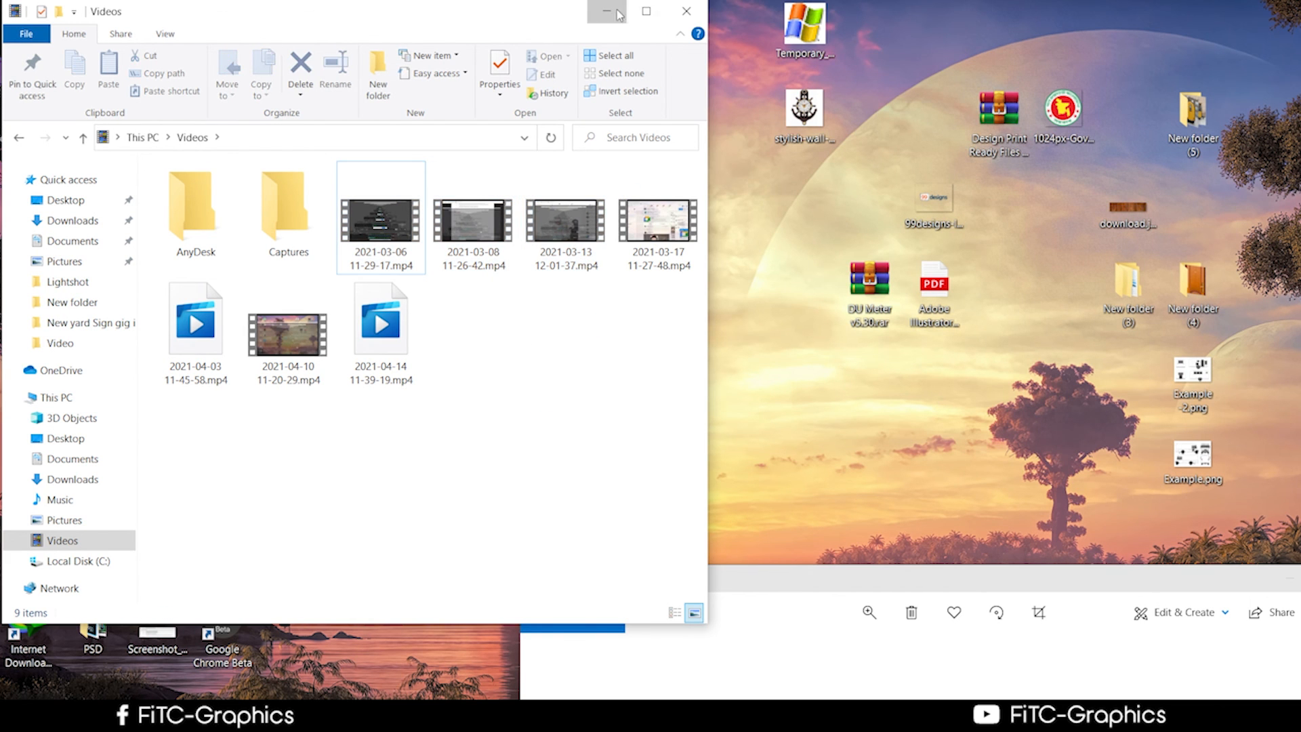
Minimize Explorer and empty the Recycle Bin from the desktop.
{"action": "left_click", "coordinate": [607, 11]}
{"action": "right_click", "coordinate": [42, 203]}
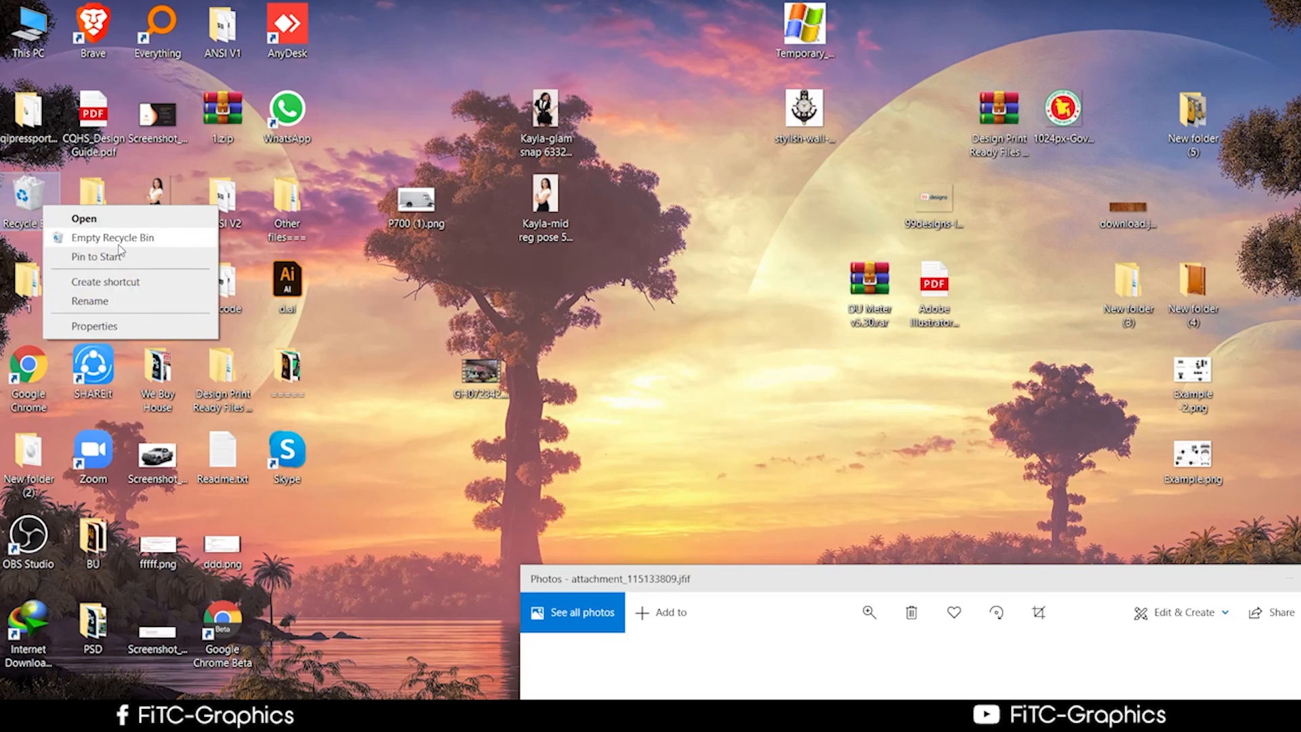
{"action": "left_click", "coordinate": [112, 242]}
{"action": "left_click", "coordinate": [725, 375]}
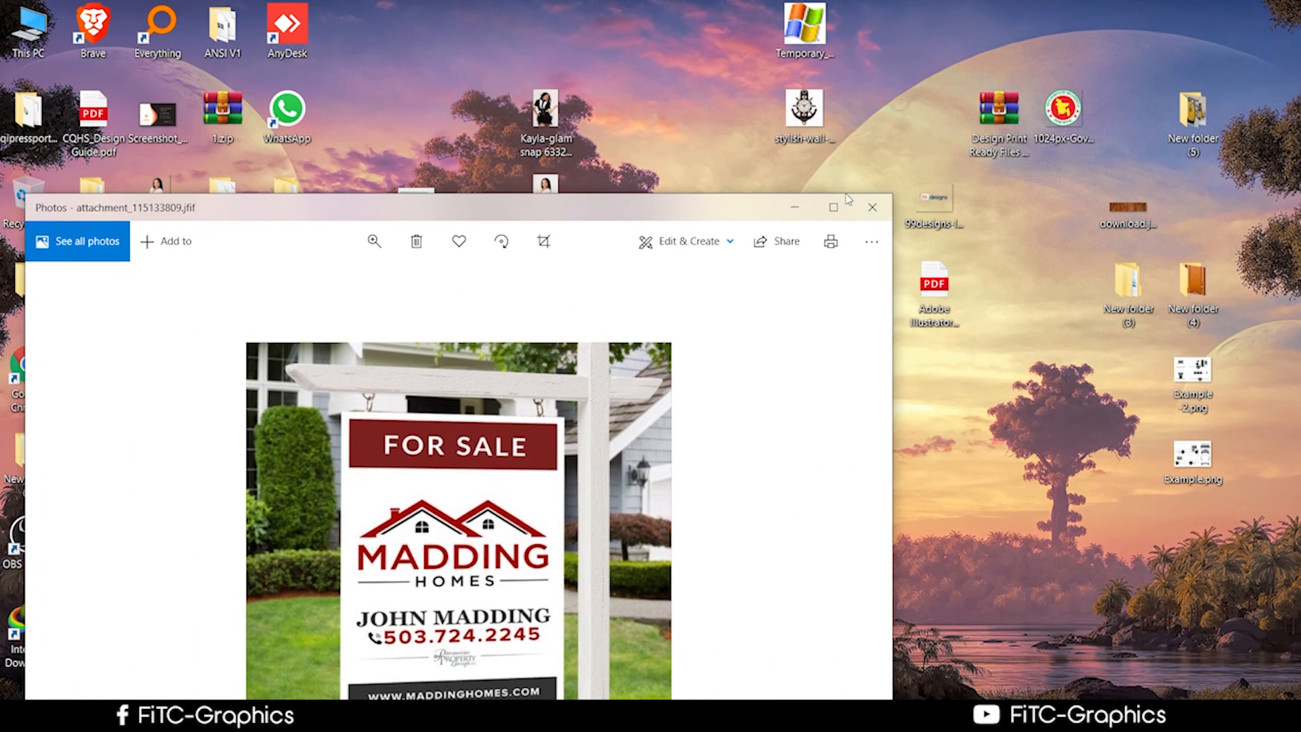
Move the yard-sign photo window to the upper right, then switch windows with Alt+Tab.
{"action": "left_click_drag", "start_coordinate": [686, 213], "coordinate": [1091, 19]}
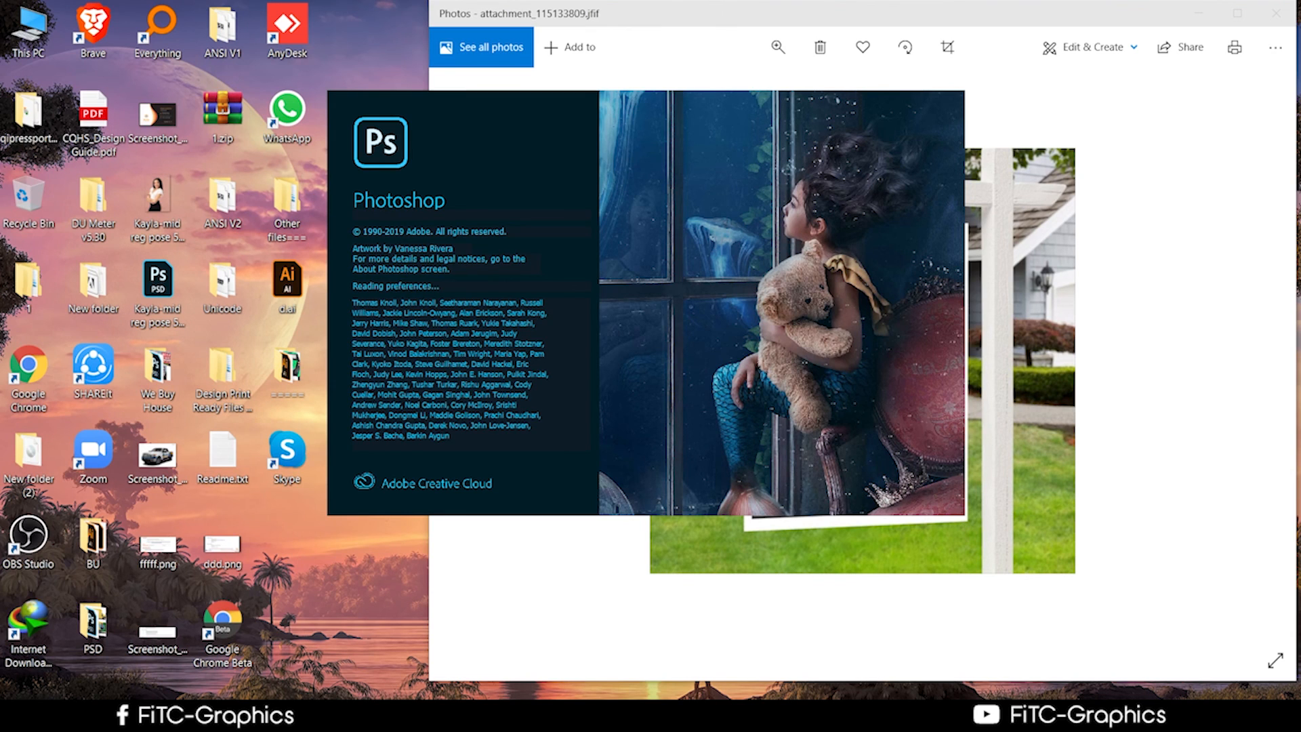
{"action": "key", "text": "alt+Tab"}
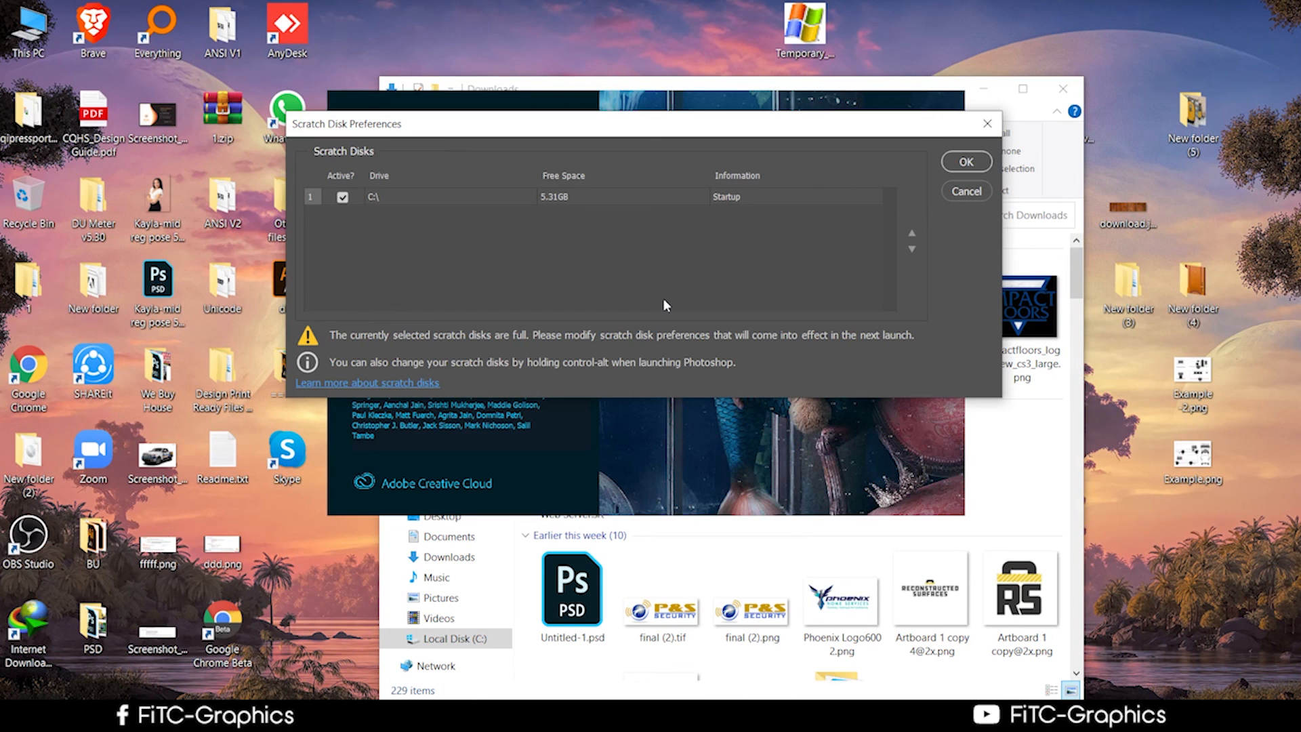
Dismiss the full scratch disk warning and select the attachment_115133809.jfif sign photo.
{"action": "left_click", "coordinate": [966, 167]}
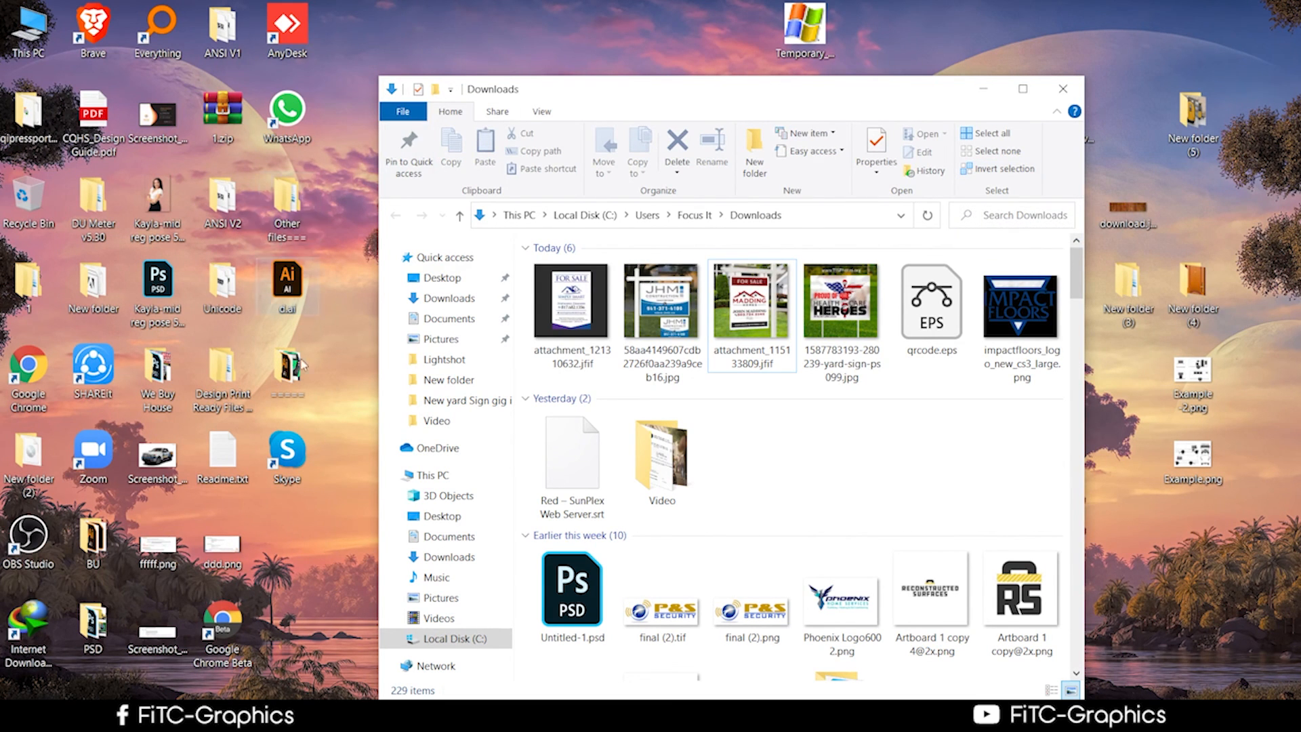
{"action": "left_click", "coordinate": [752, 318]}
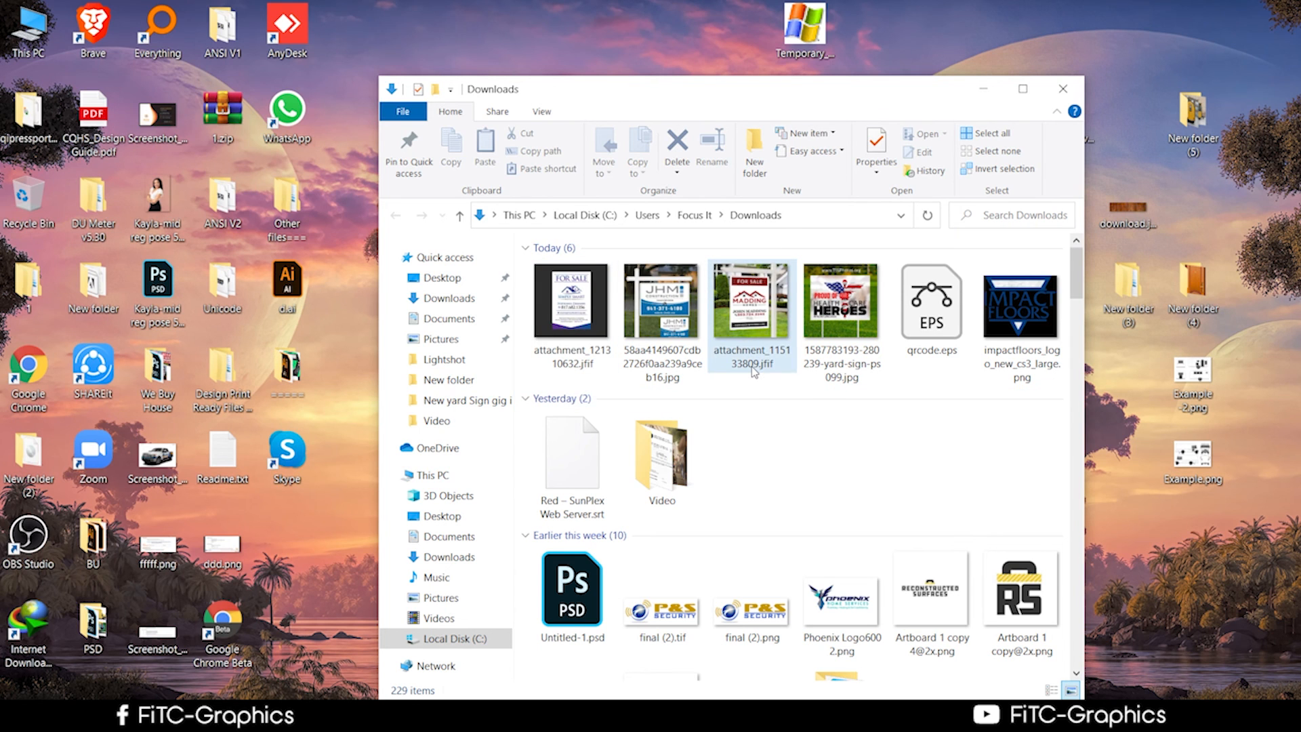
{"action": "left_click", "coordinate": [279, 715]}
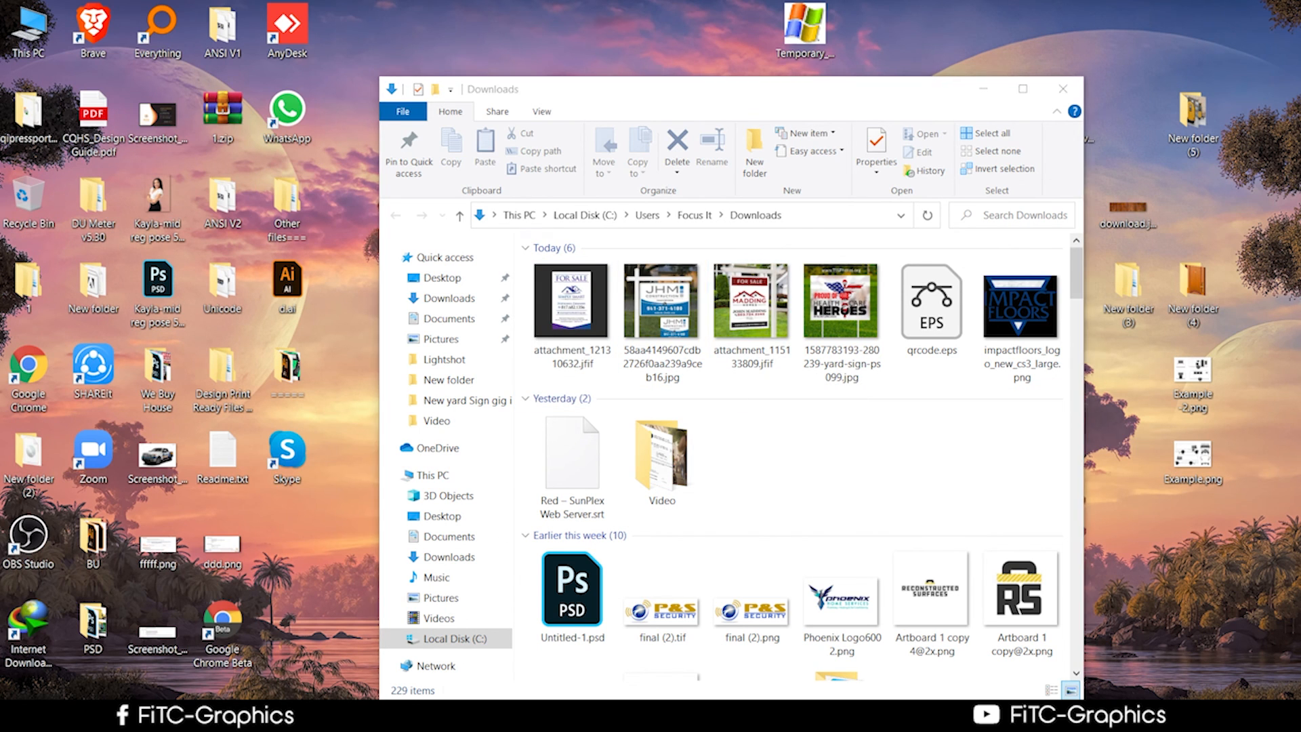
{"action": "left_click", "coordinate": [288, 716]}
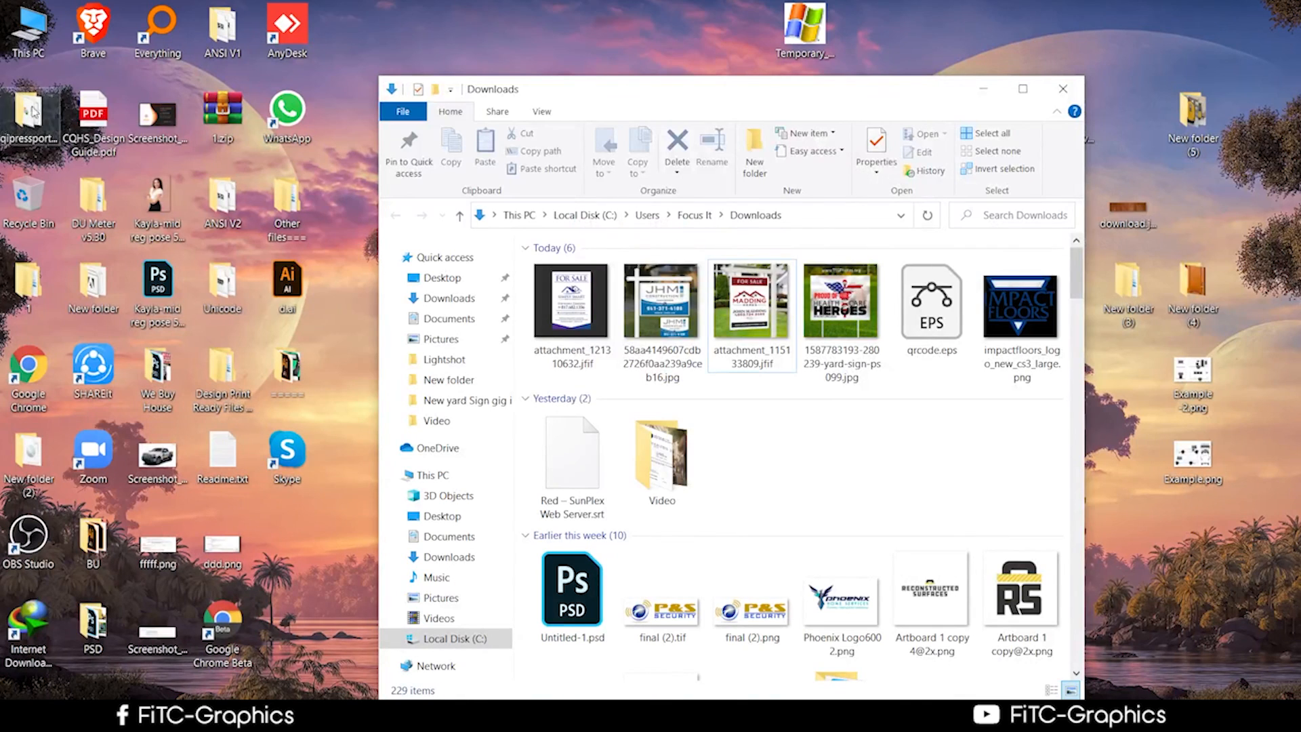
Browse from This PC to the Video folder inside Downloads.
{"action": "double_click", "coordinate": [28, 29]}
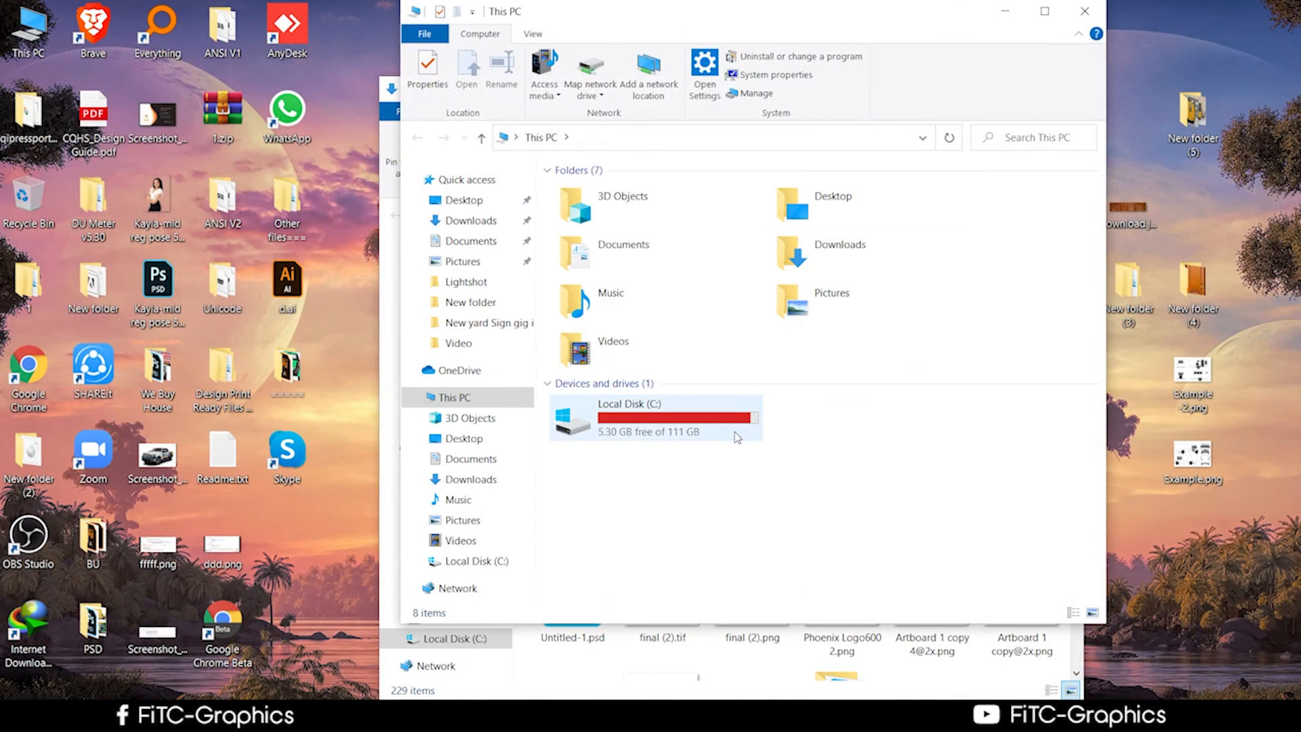
{"action": "double_click", "coordinate": [730, 434]}
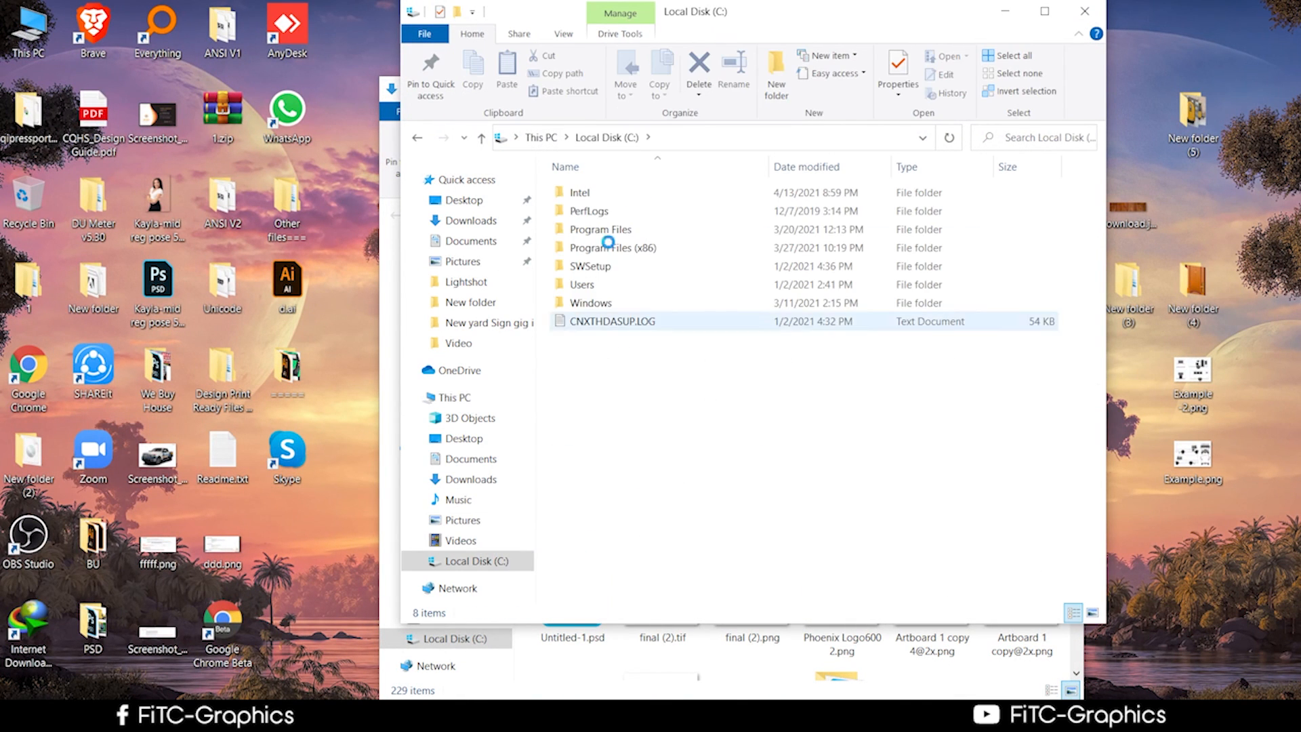
{"action": "left_click", "coordinate": [480, 137]}
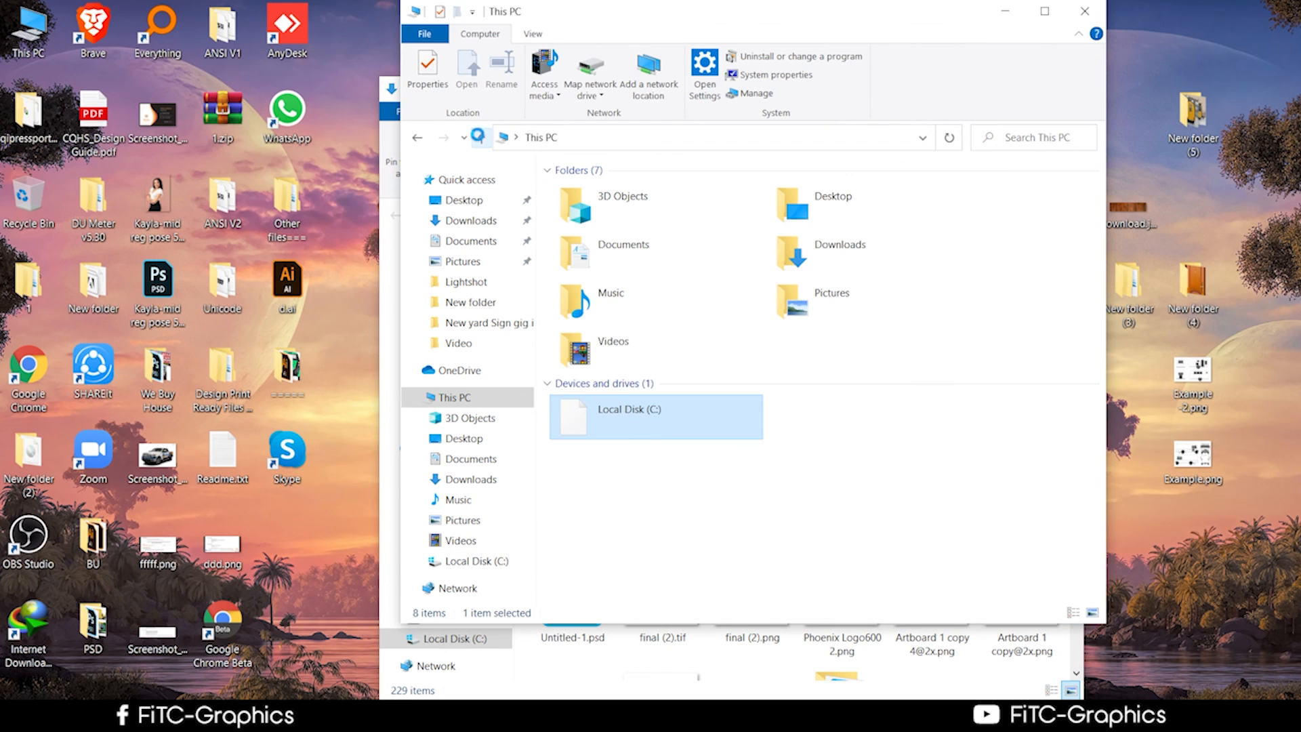
{"action": "double_click", "coordinate": [631, 360]}
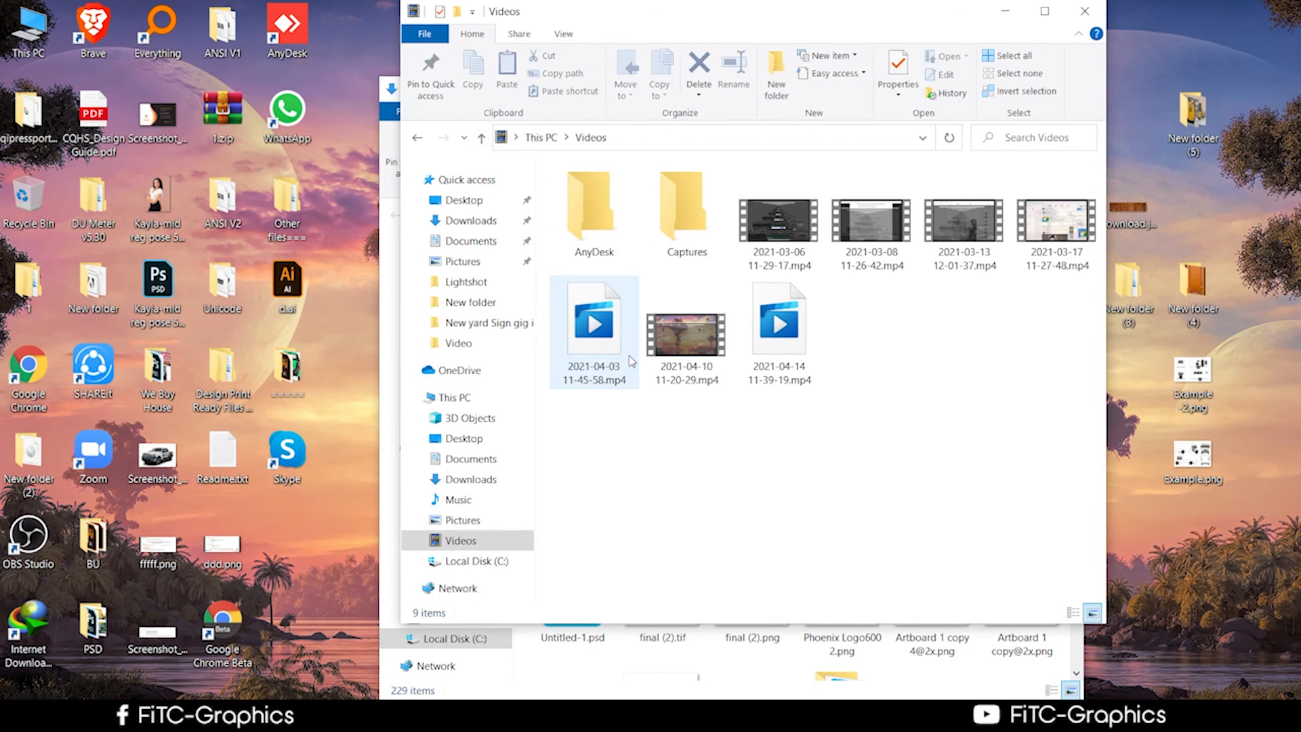
{"action": "left_click", "coordinate": [482, 139]}
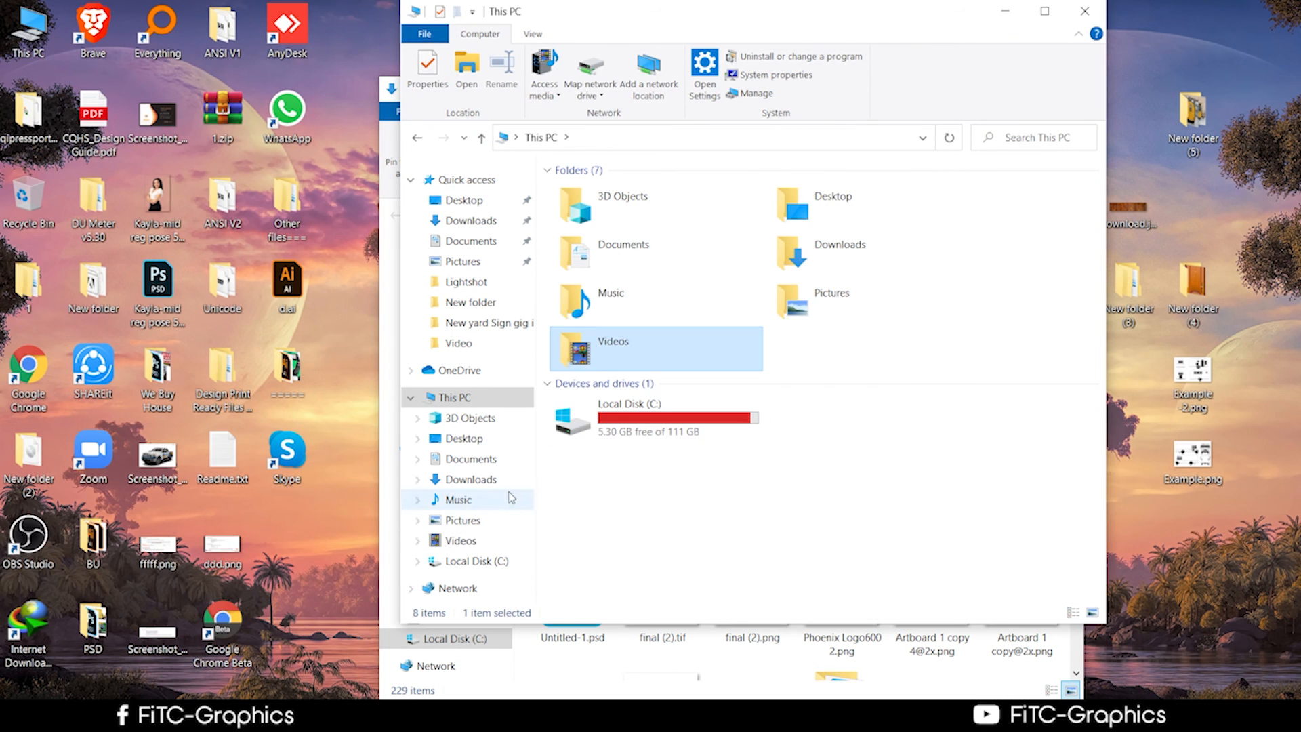
{"action": "left_click", "coordinate": [491, 540]}
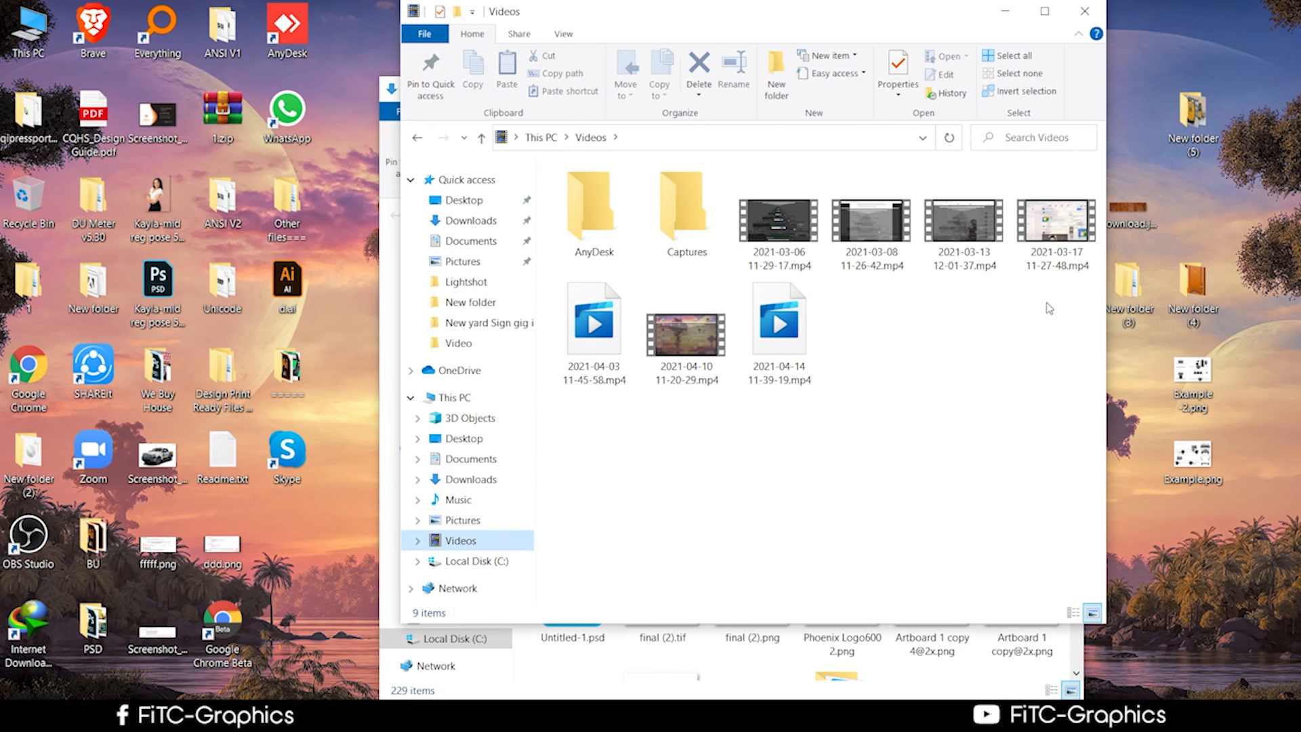
{"action": "left_click", "coordinate": [468, 482]}
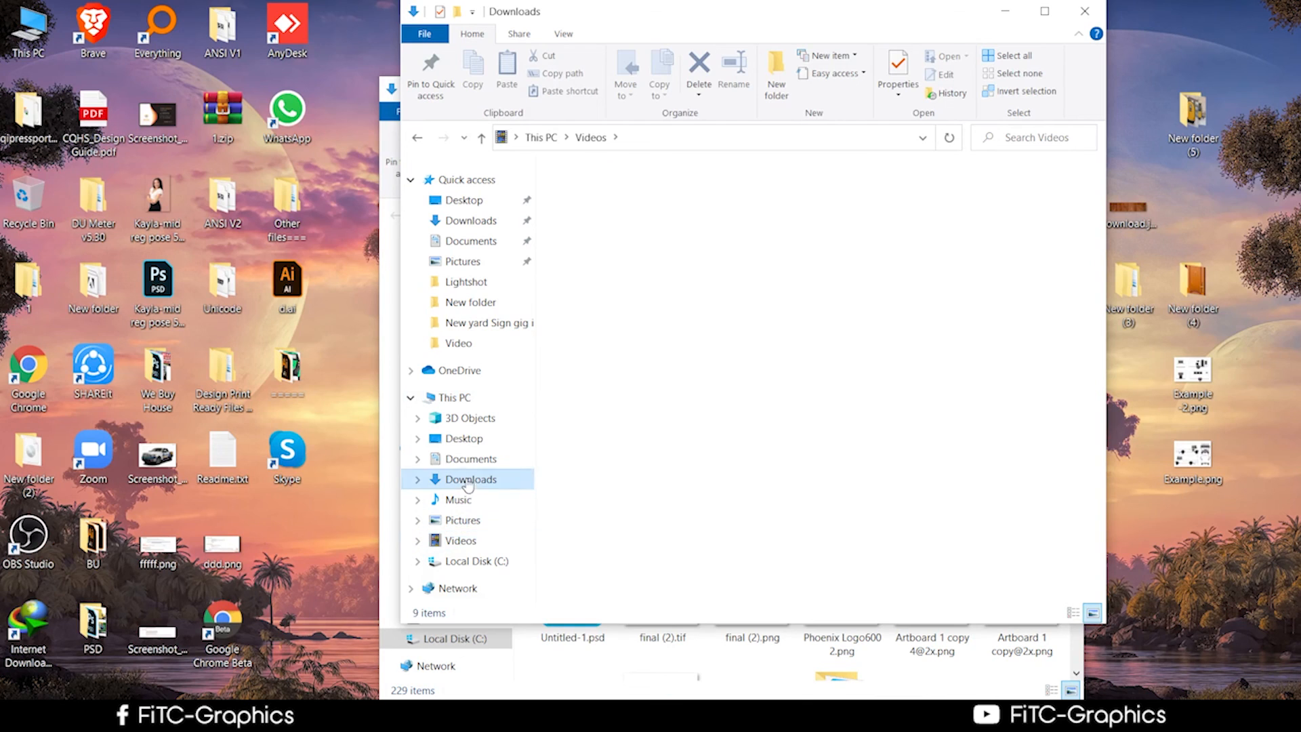
{"action": "left_click", "coordinate": [722, 392]}
{"action": "double_click", "coordinate": [723, 392]}
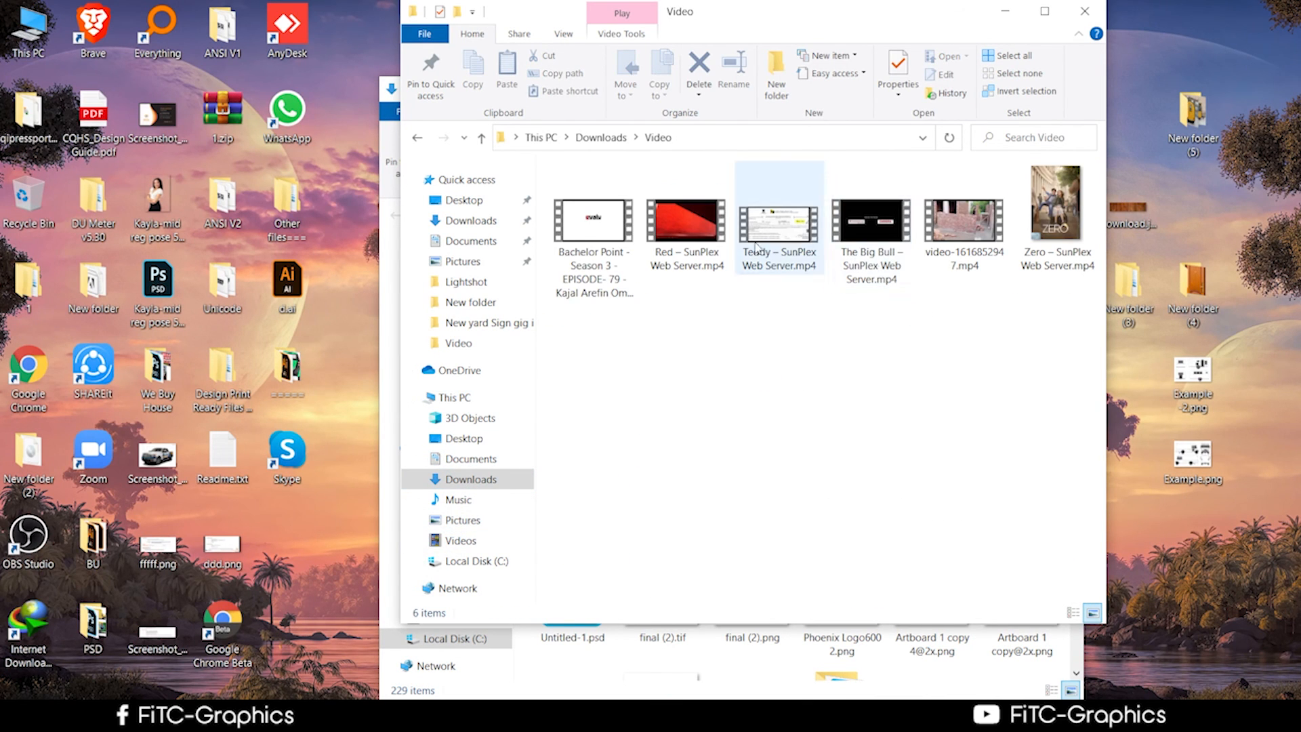
Delete the Bachelor Point episode video and the Zero video.
{"action": "left_click", "coordinate": [757, 248]}
{"action": "left_click", "coordinate": [679, 248]}
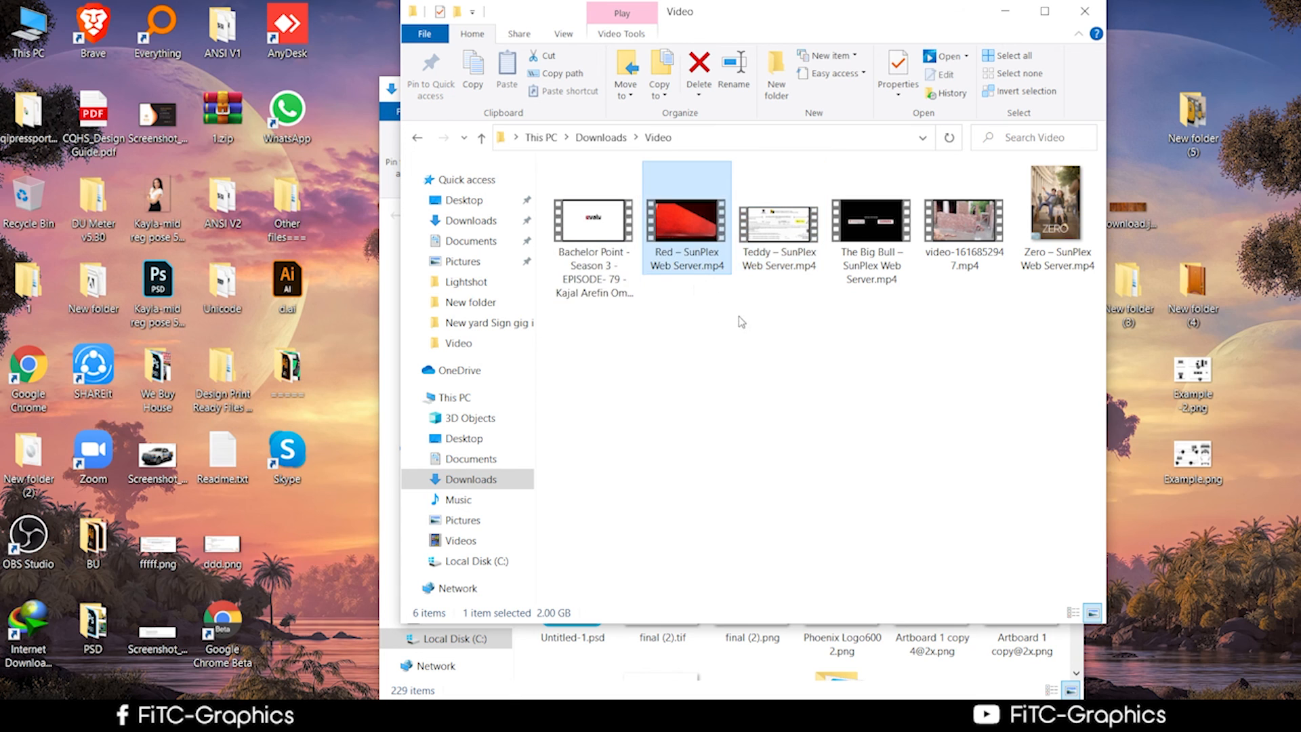
{"action": "left_click", "coordinate": [587, 250]}
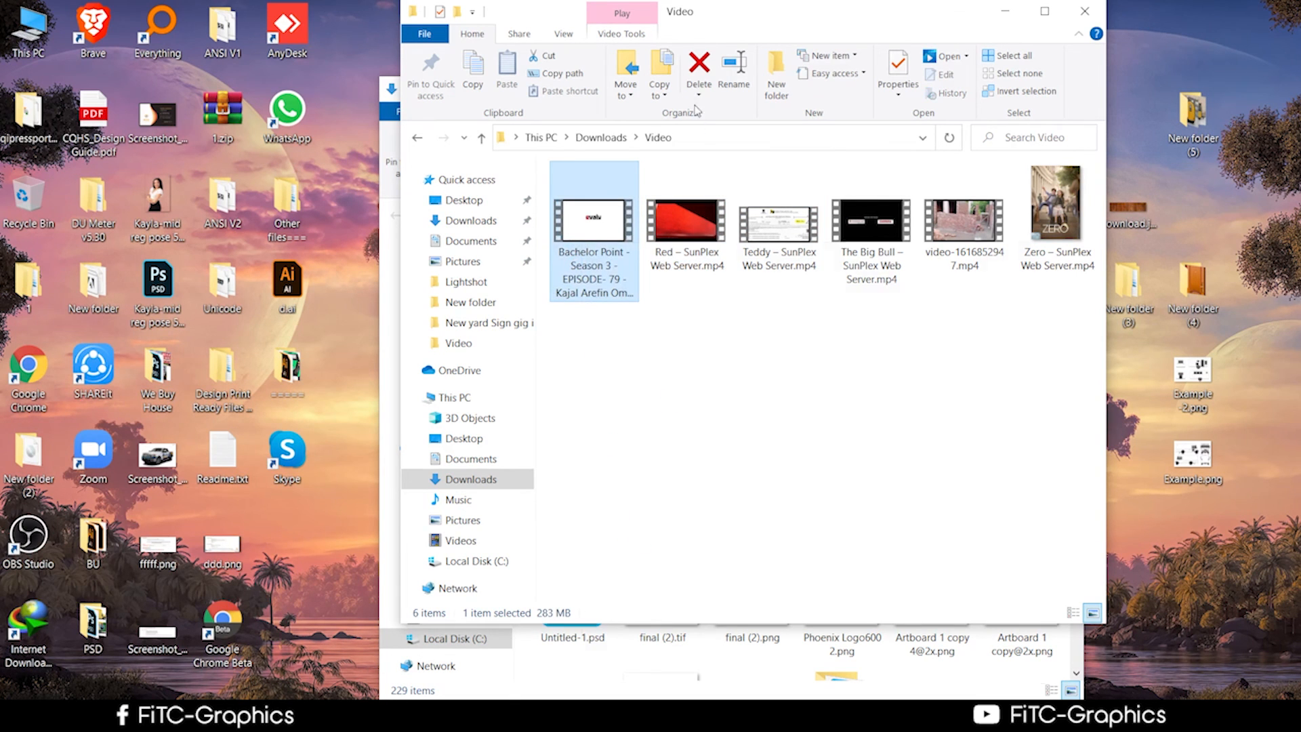
{"action": "right_click", "coordinate": [584, 266]}
{"action": "left_click", "coordinate": [653, 630]}
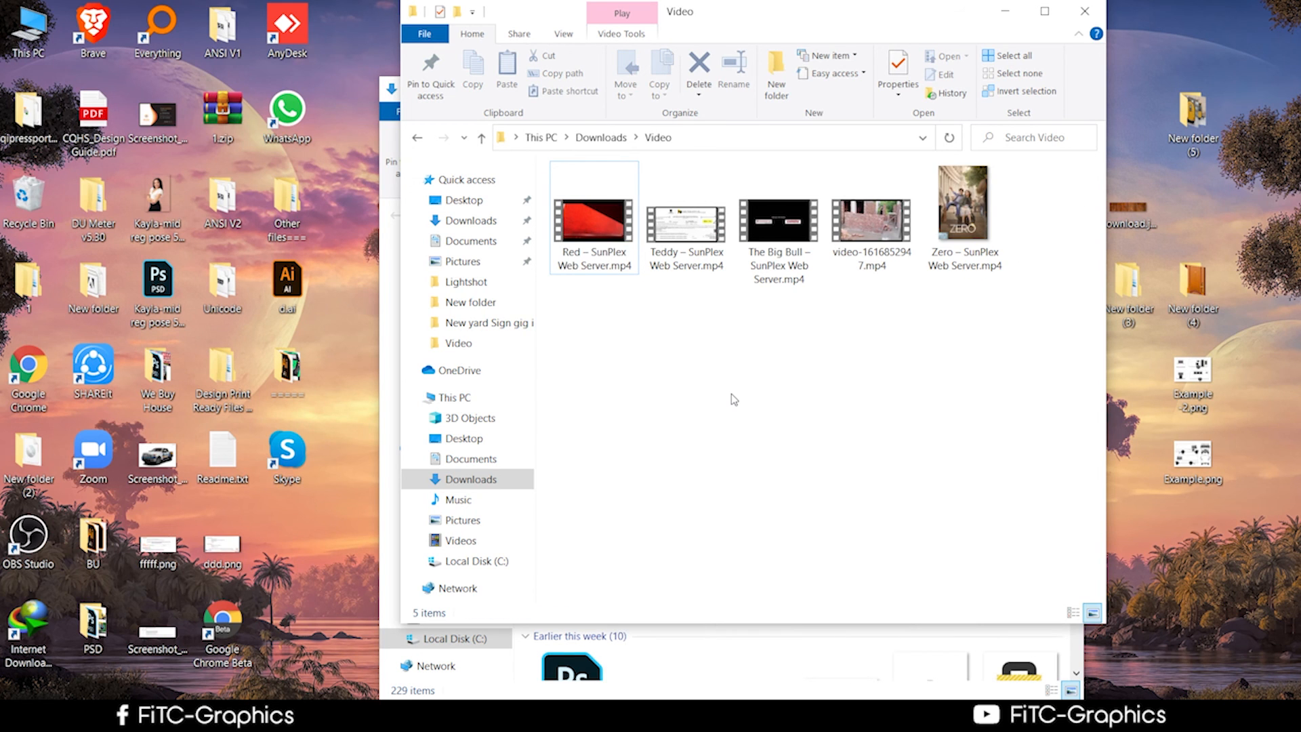
{"action": "left_click", "coordinate": [926, 275]}
{"action": "right_click", "coordinate": [953, 250]}
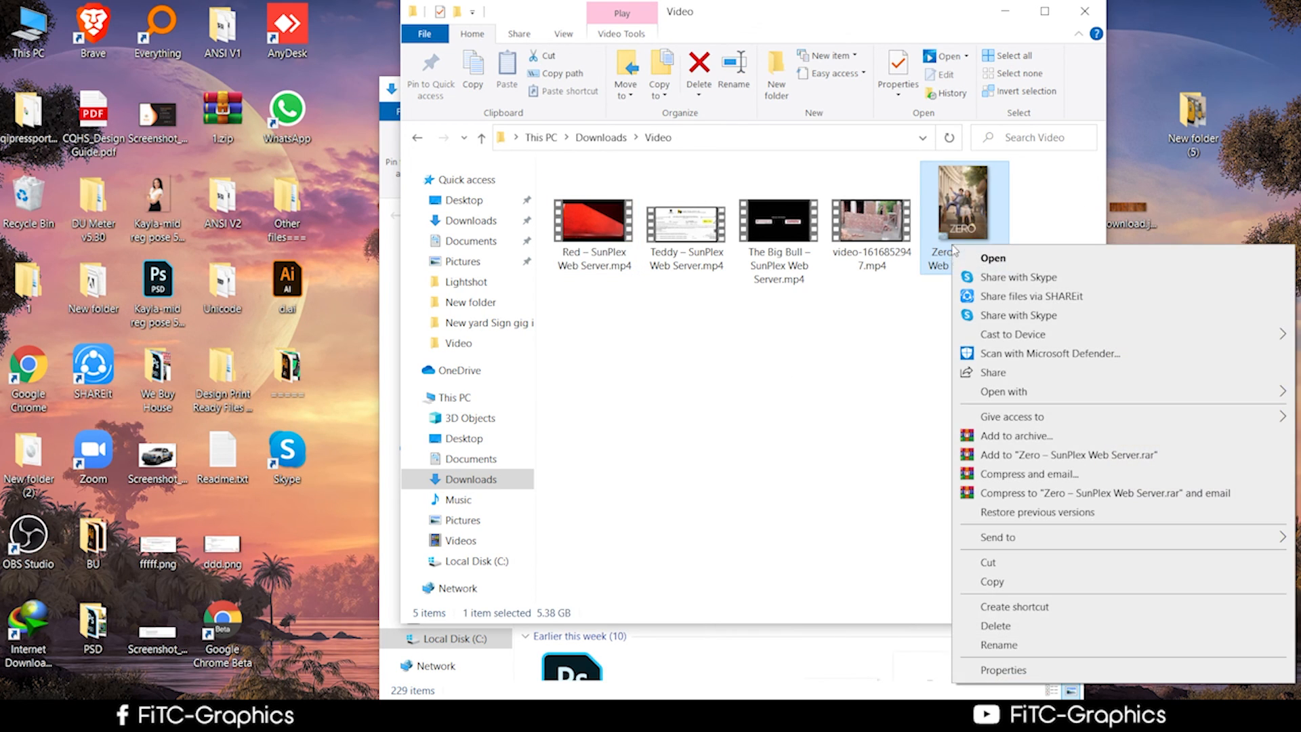
{"action": "left_click", "coordinate": [995, 625]}
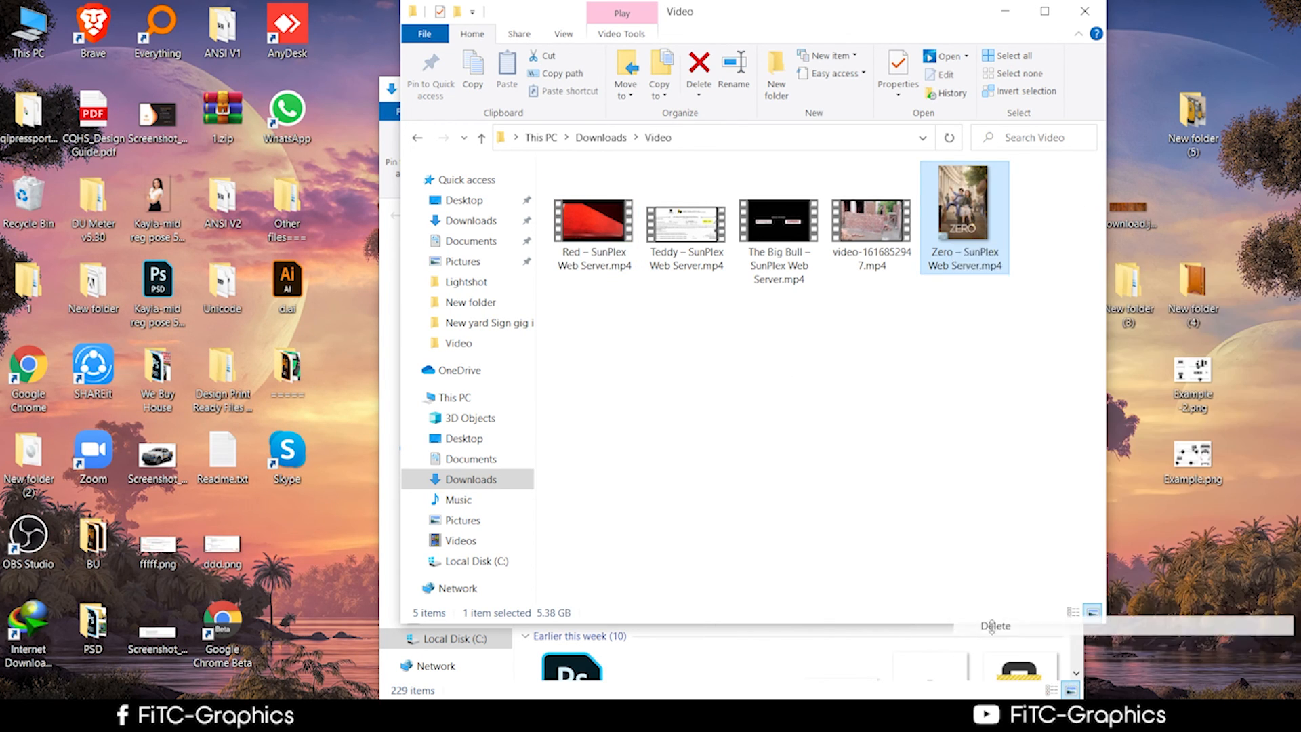
Empty the Recycle Bin of the two deleted videos and minimize the Video folder.
{"action": "right_click", "coordinate": [32, 201]}
{"action": "left_click", "coordinate": [102, 228]}
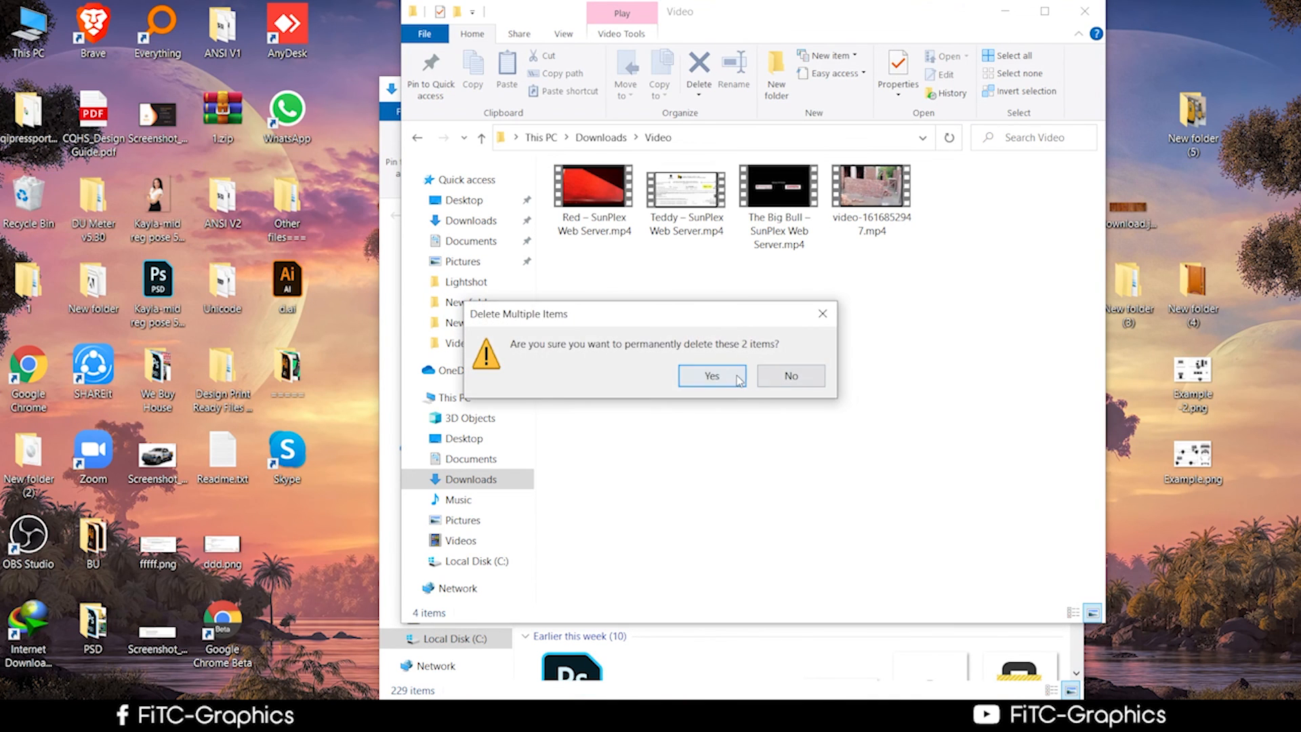
{"action": "left_click", "coordinate": [712, 375]}
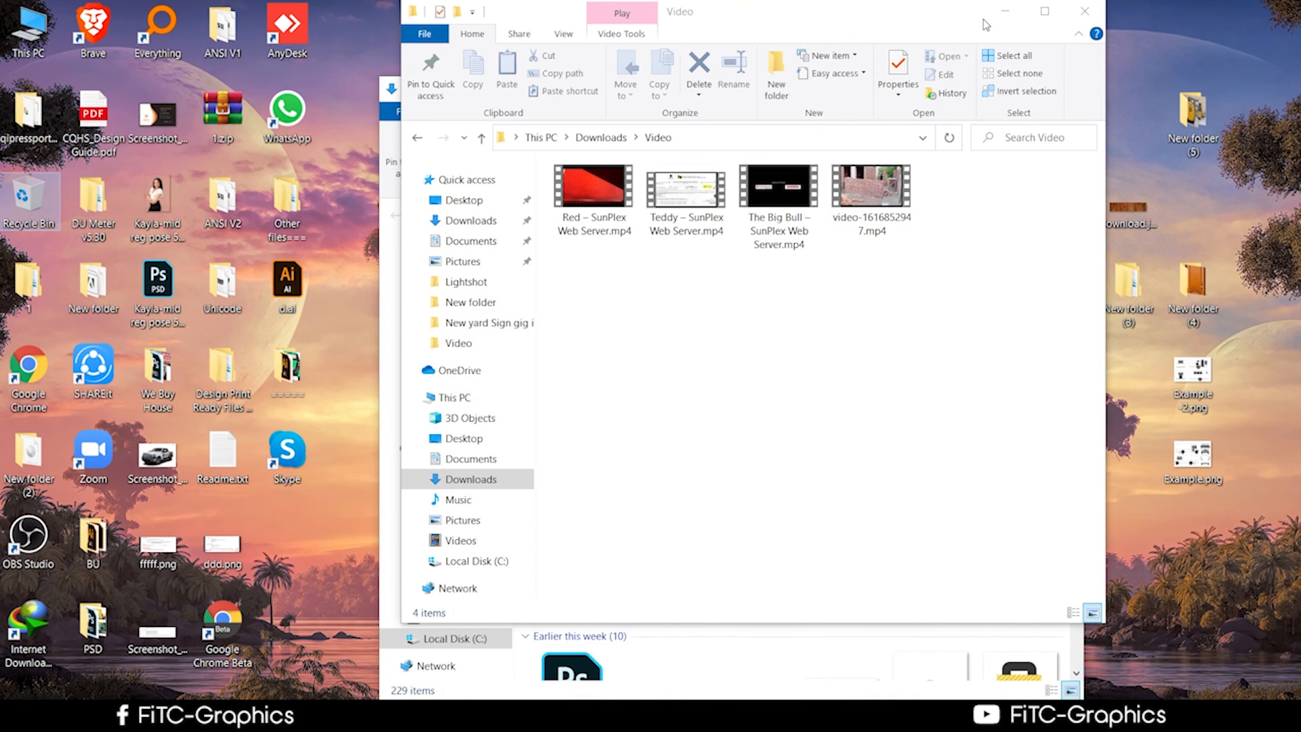
{"action": "left_click", "coordinate": [1004, 12]}
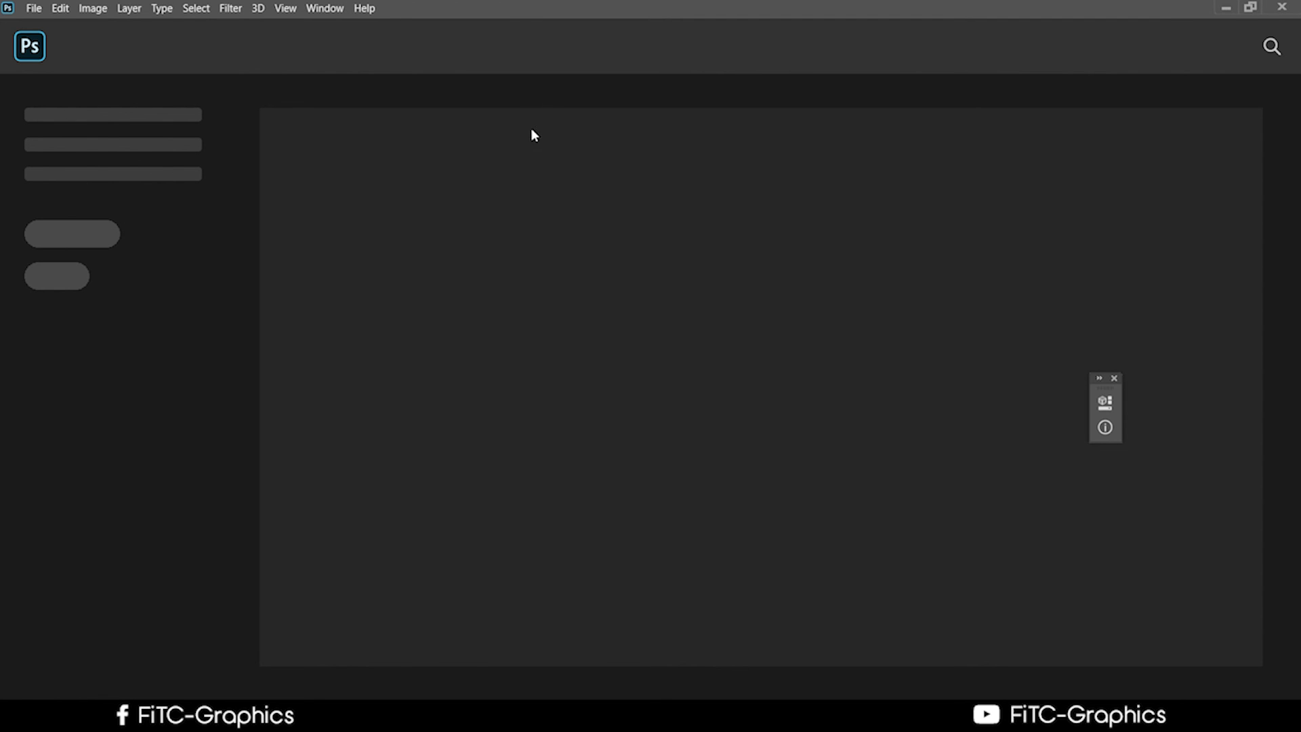
Arrange the Photoshop and Downloads windows side by side and drag attachment_115133809.jfif into Photoshop.
{"action": "left_click", "coordinate": [1250, 7]}
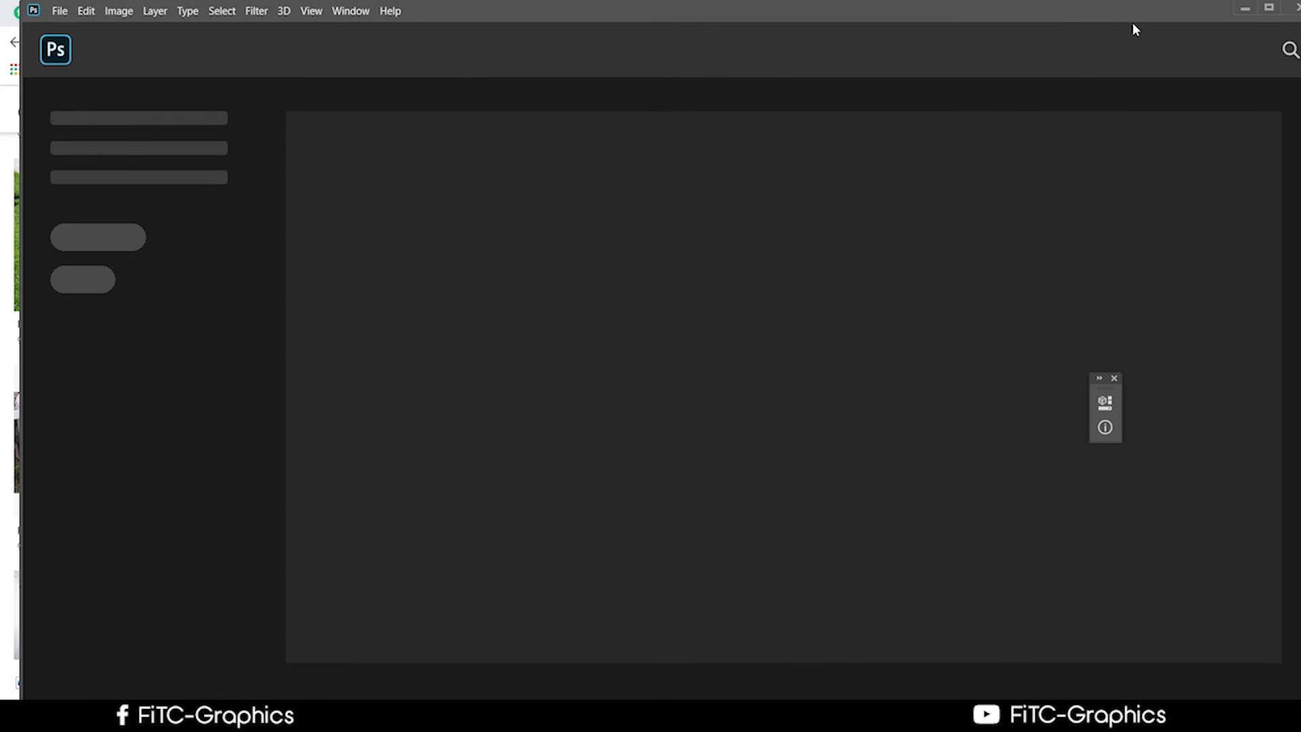
{"action": "left_click_drag", "start_coordinate": [977, 20], "coordinate": [989, 435]}
{"action": "left_click", "coordinate": [1207, 11]}
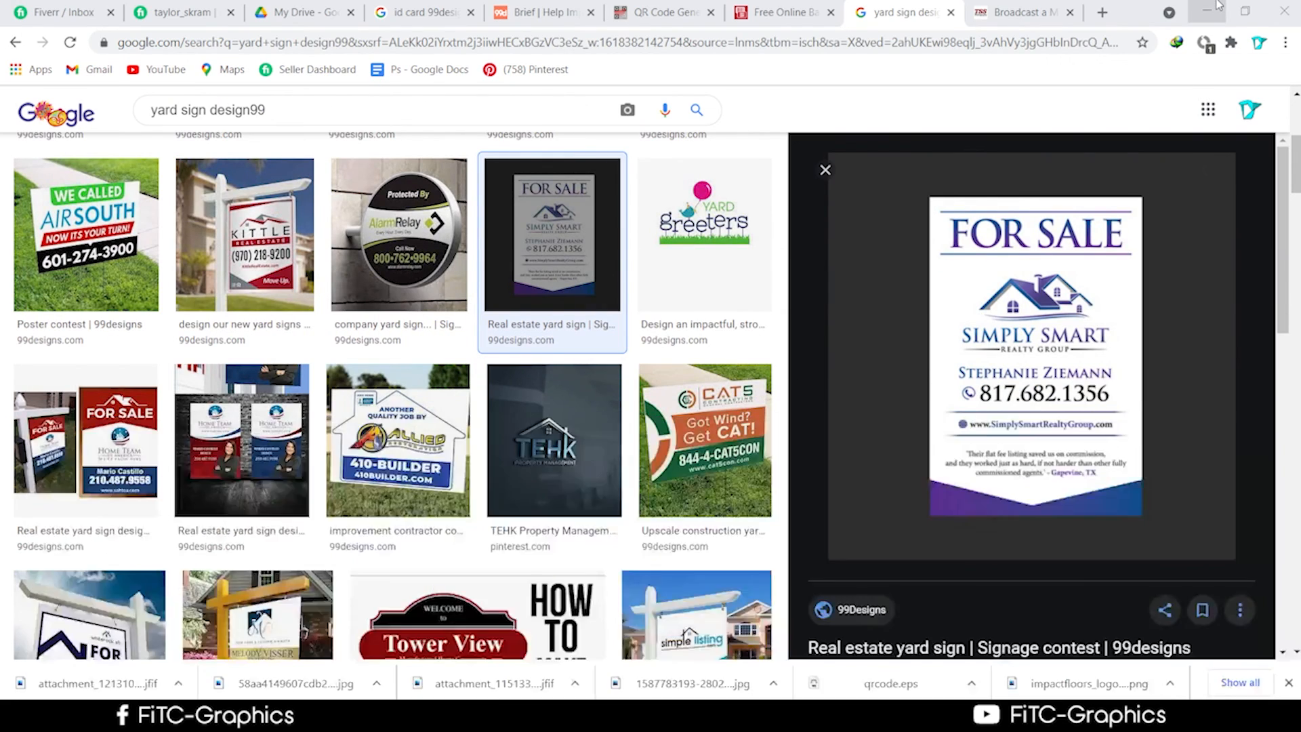
{"action": "left_click_drag", "start_coordinate": [817, 92], "coordinate": [413, 57]}
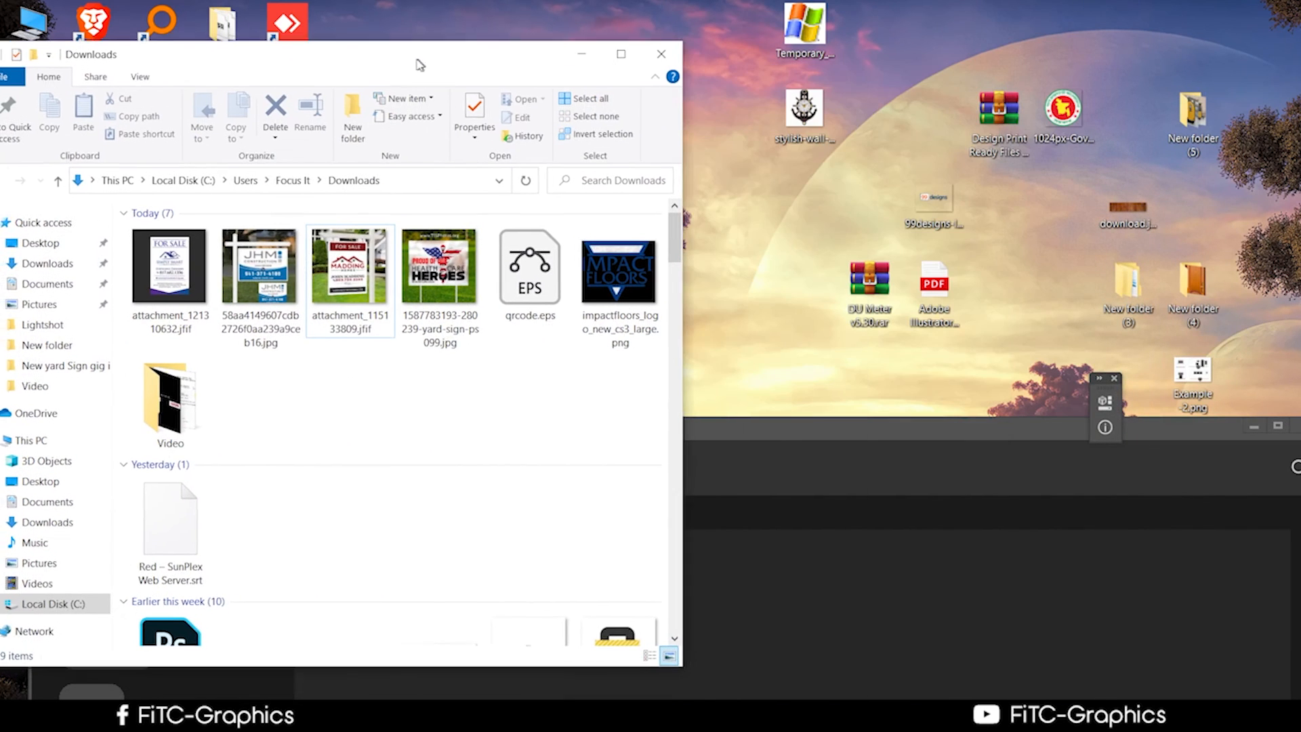
{"action": "left_click_drag", "start_coordinate": [897, 434], "coordinate": [981, 116]}
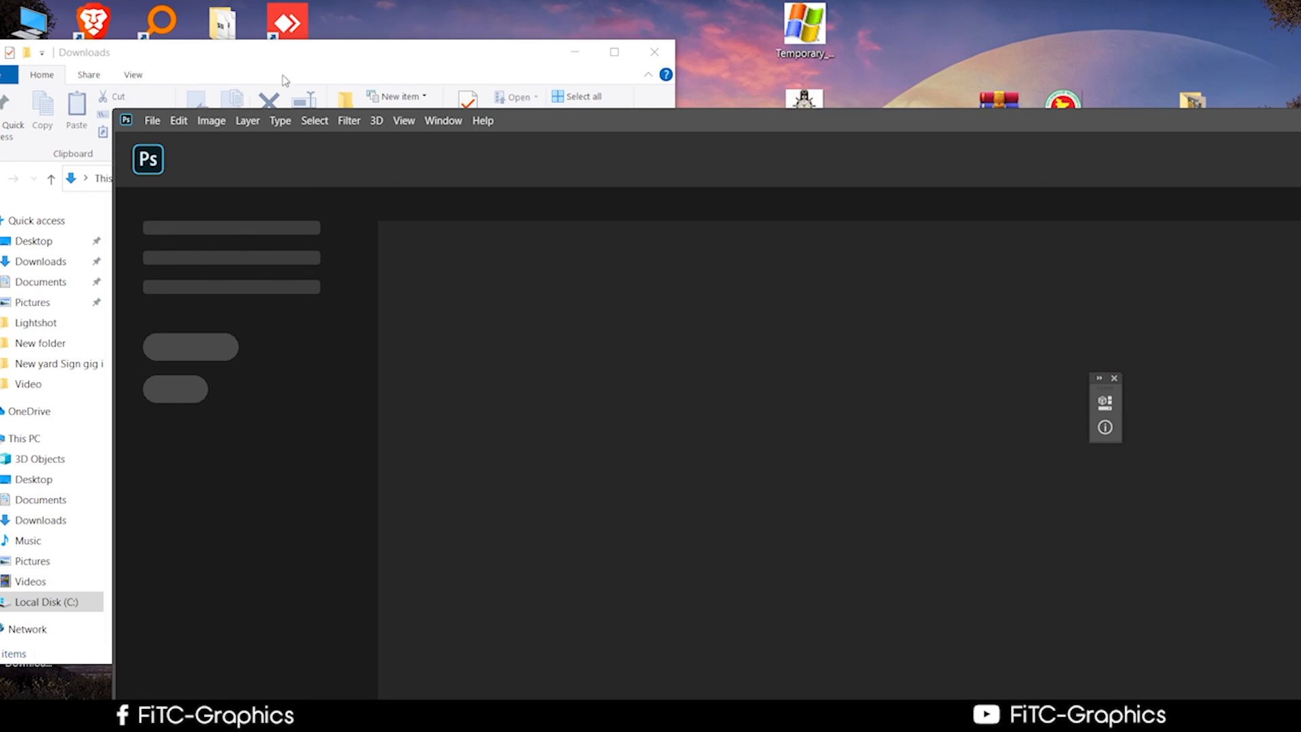
{"action": "left_click_drag", "start_coordinate": [401, 60], "coordinate": [342, 29]}
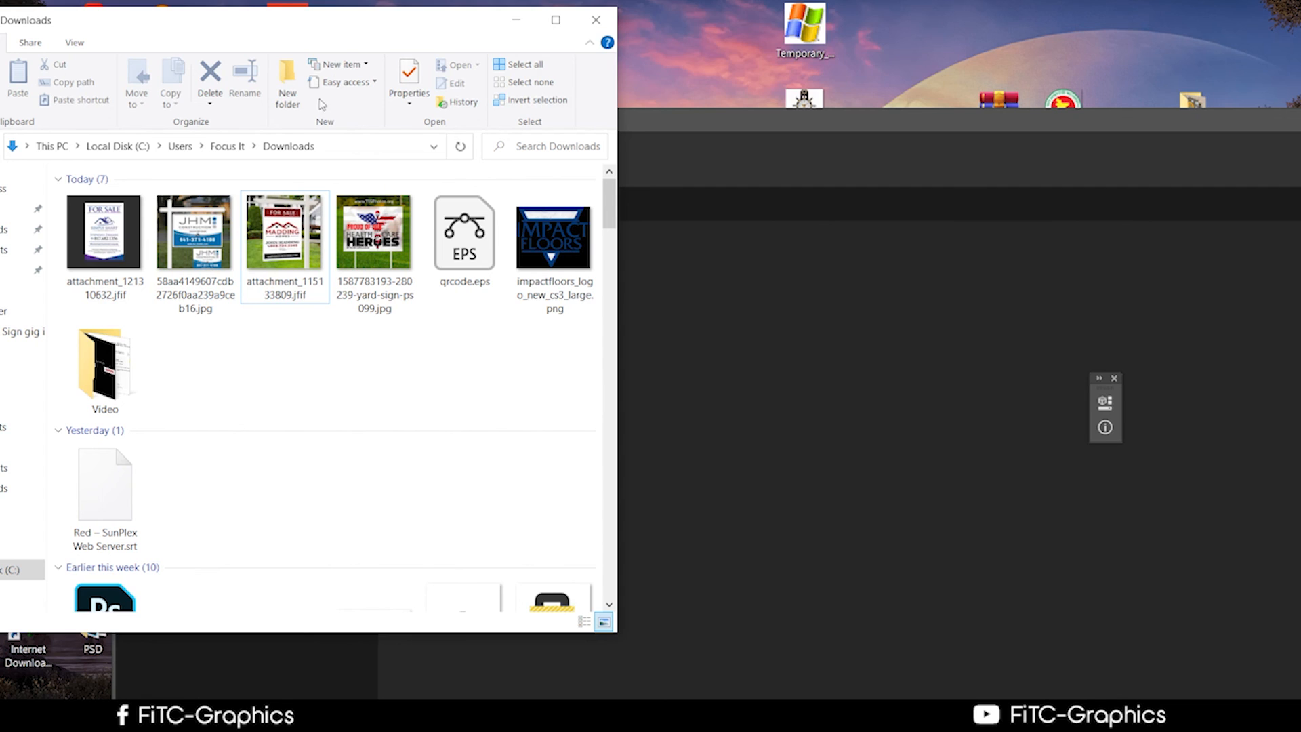
{"action": "left_click_drag", "start_coordinate": [284, 233], "coordinate": [878, 337]}
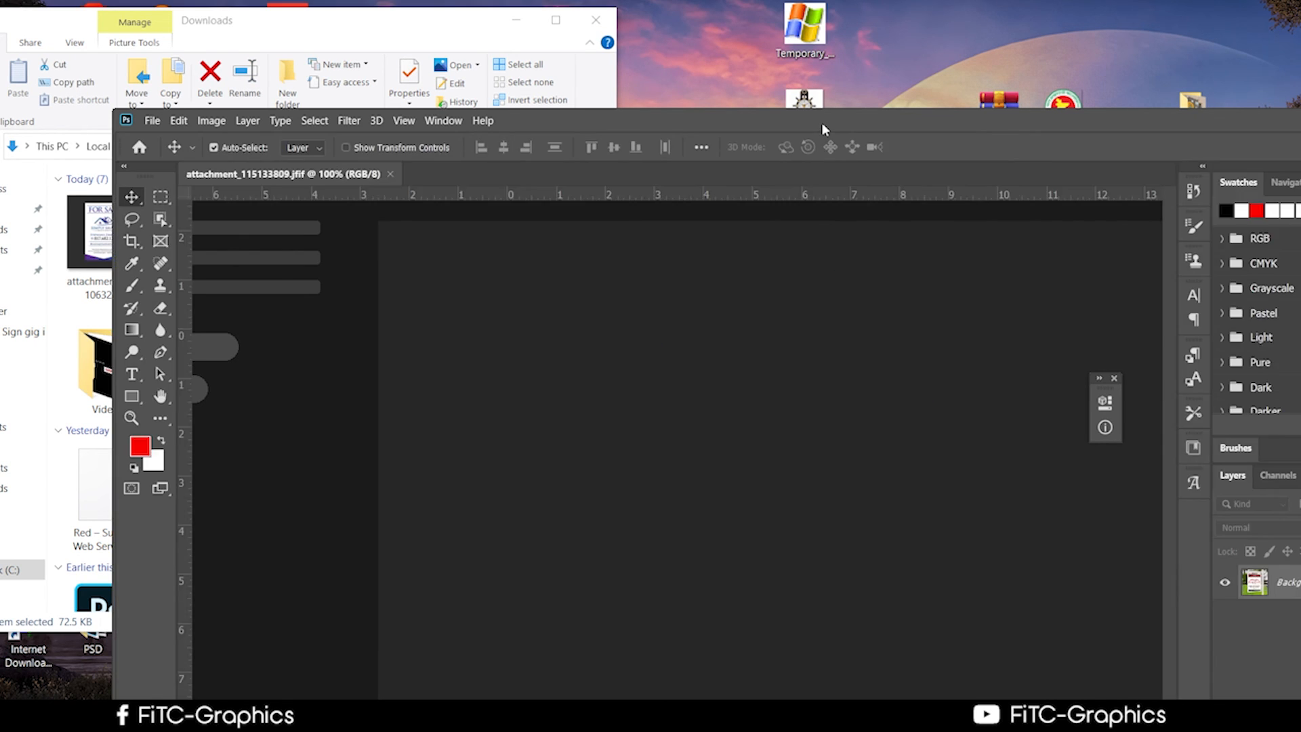
{"action": "left_click_drag", "start_coordinate": [821, 122], "coordinate": [738, 3]}
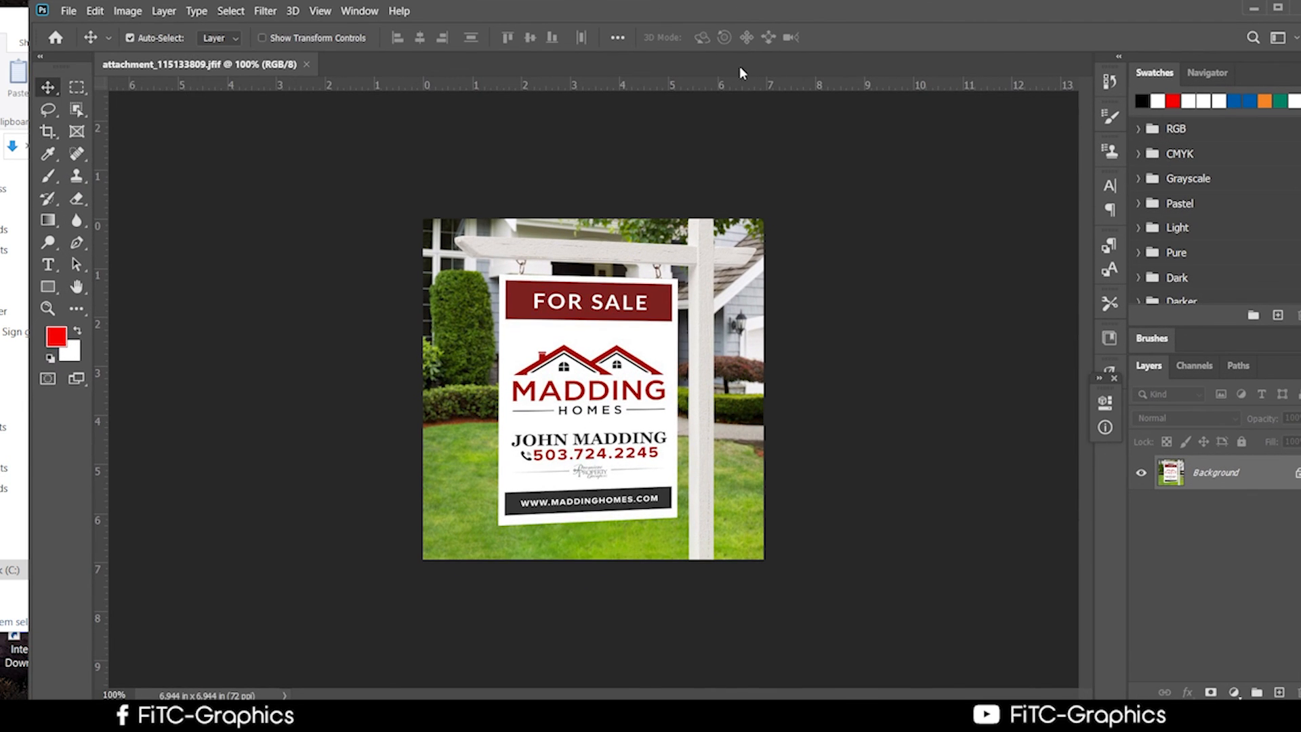
Add an empty Layer 1, unlock the Background as Layer 0, duplicate it, and hide the original.
{"action": "scroll", "coordinate": [562, 338], "scroll_direction": "up", "scroll_amount": 6}
{"action": "scroll", "coordinate": [564, 344], "scroll_direction": "up", "scroll_amount": 1}
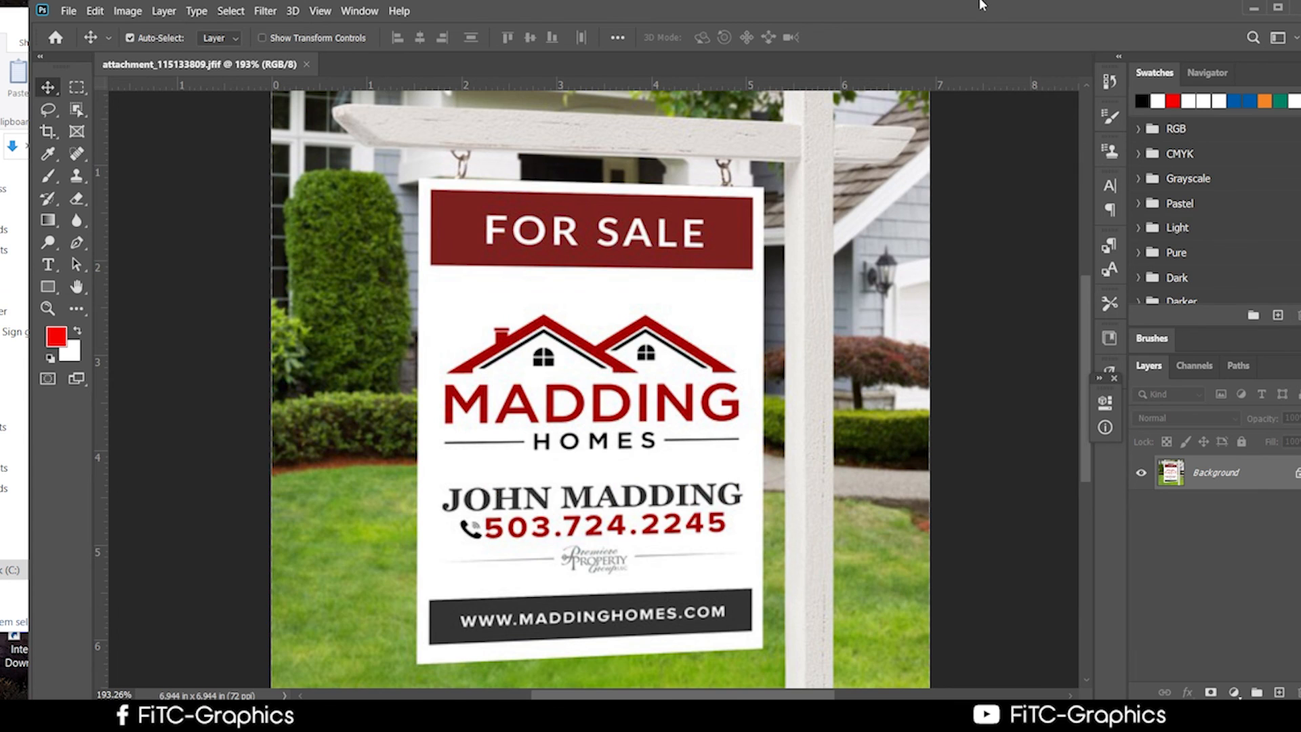
{"action": "left_click_drag", "start_coordinate": [977, 12], "coordinate": [909, 9]}
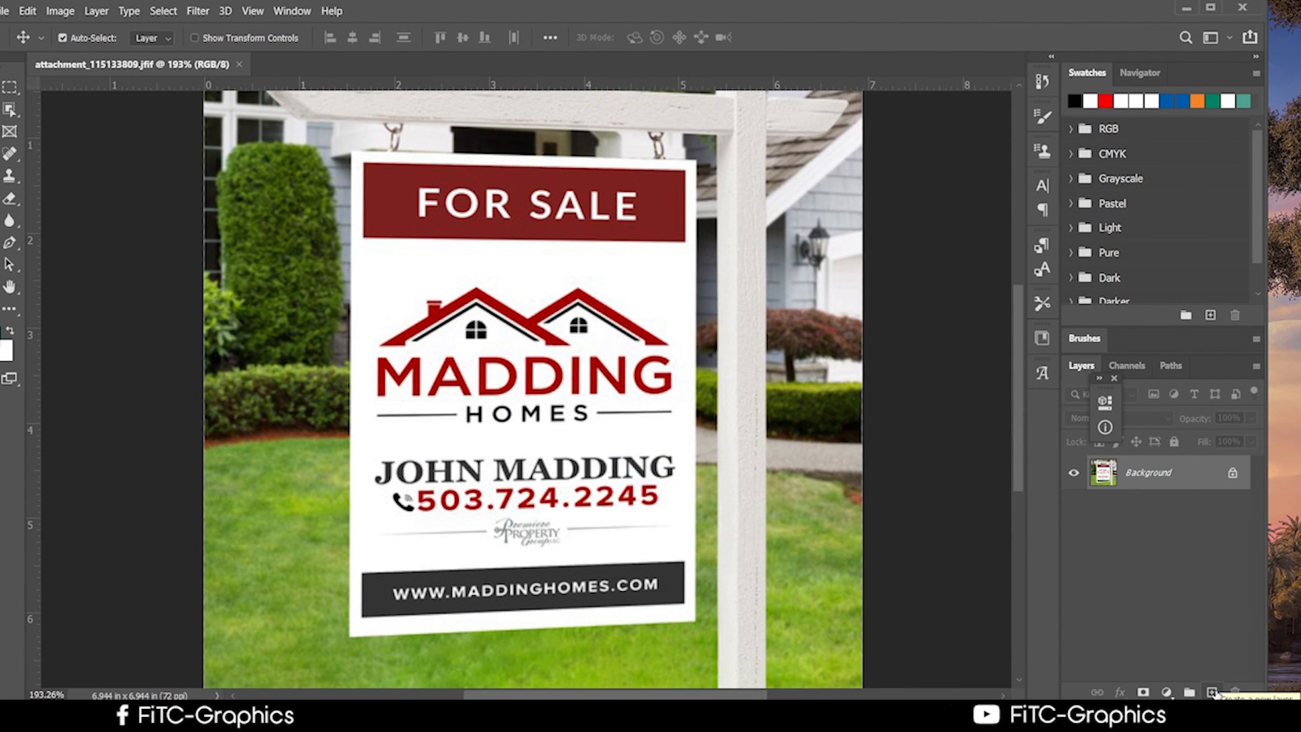
{"action": "left_click", "coordinate": [1213, 692]}
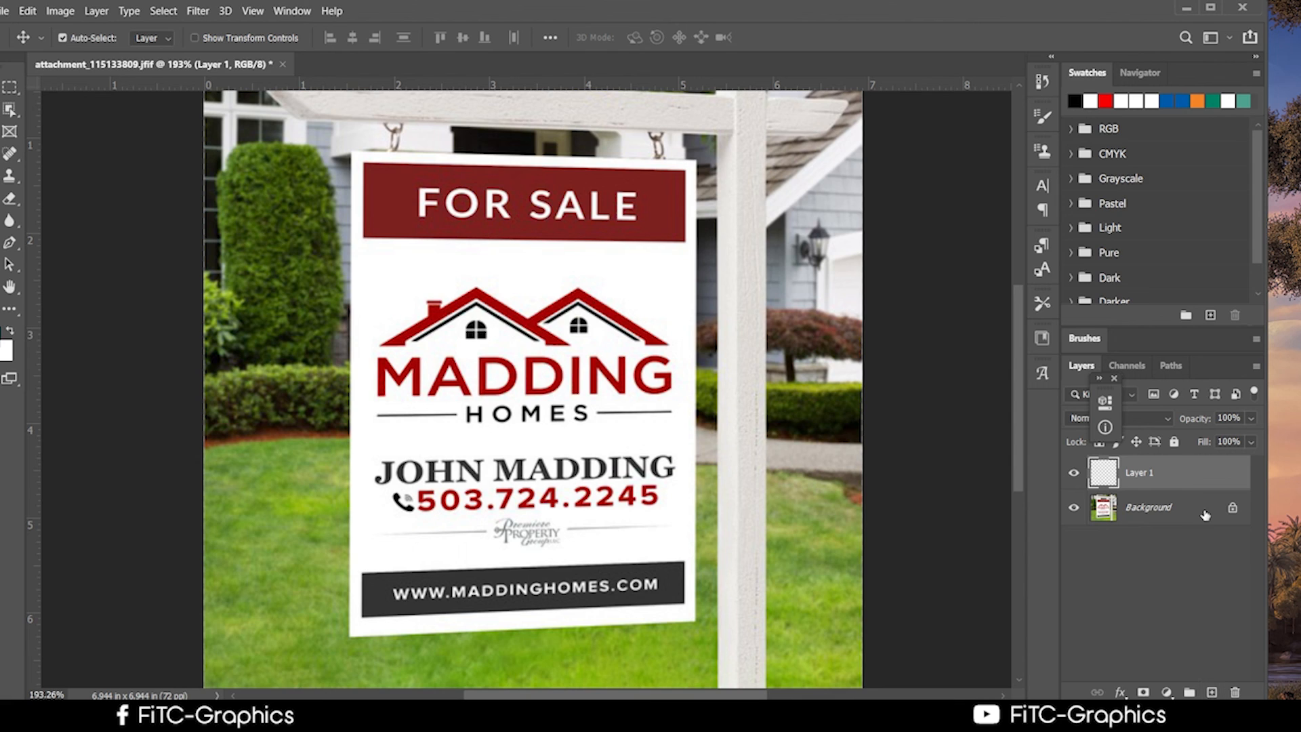
{"action": "left_click", "coordinate": [1232, 508]}
{"action": "left_click_drag", "start_coordinate": [1173, 520], "coordinate": [1211, 692]}
{"action": "left_click", "coordinate": [1073, 542]}
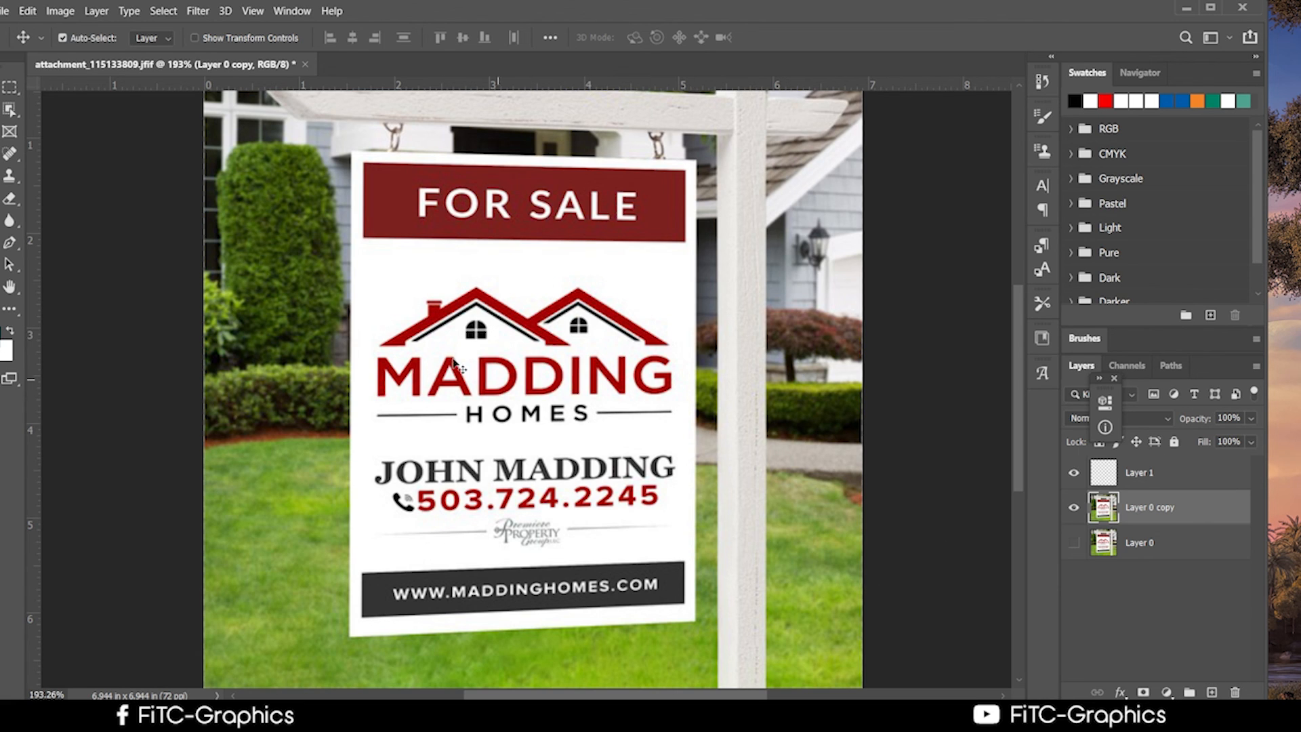
With the Pen tool, trace a closed path through the sign panel's four corners from top-left.
{"action": "left_click", "coordinate": [9, 241]}
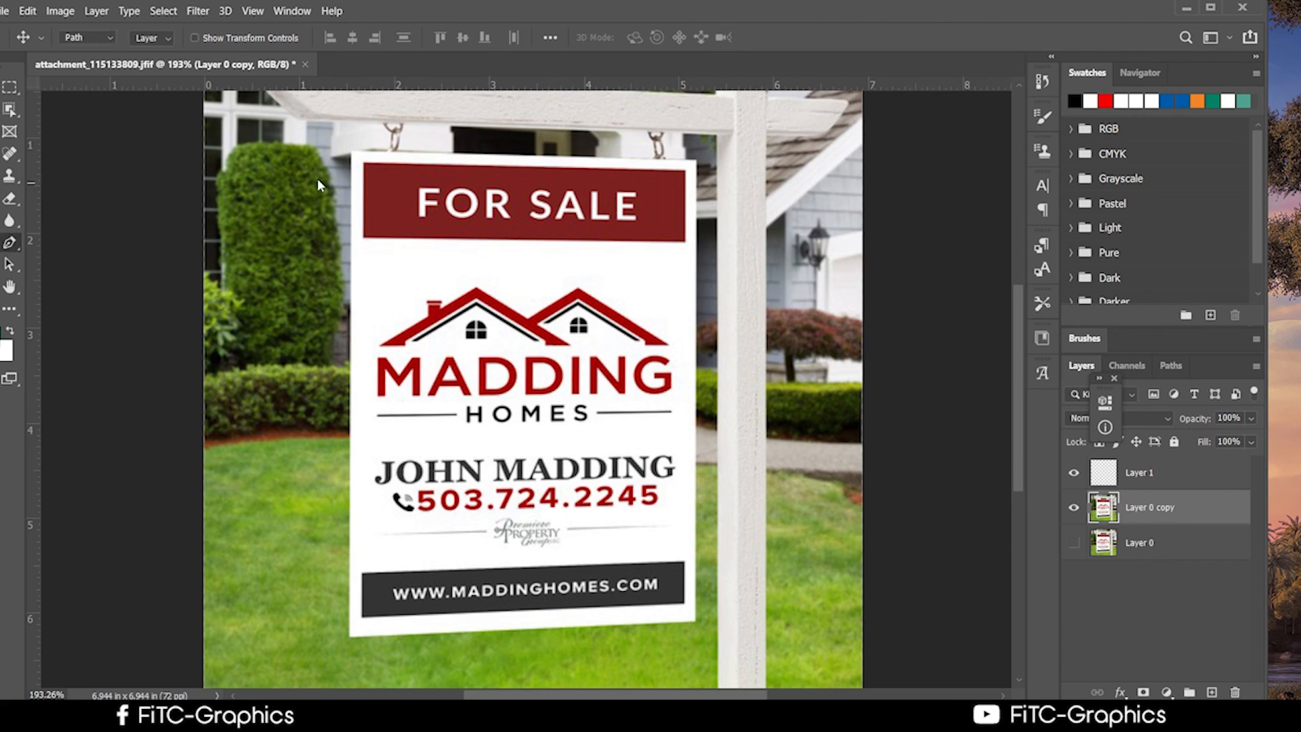
{"action": "left_click", "coordinate": [365, 164]}
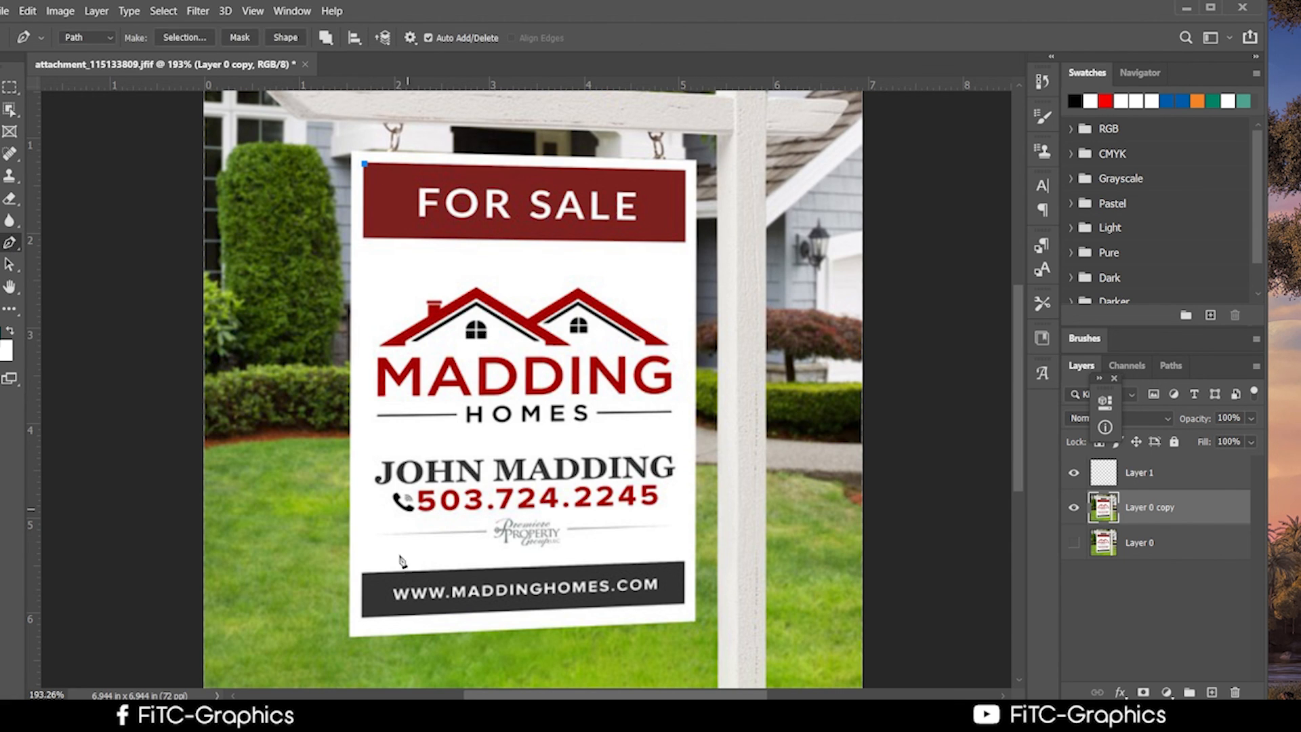
{"action": "left_click", "coordinate": [361, 616]}
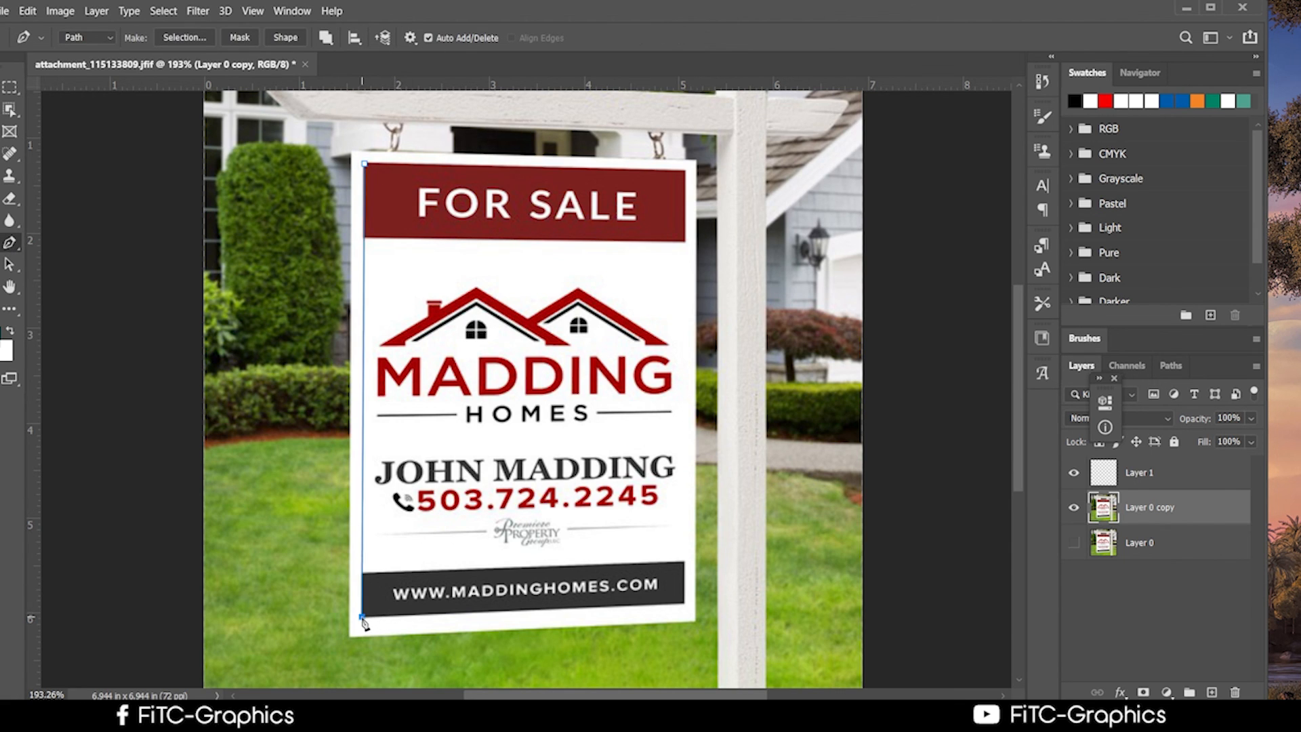
{"action": "left_click", "coordinate": [684, 605]}
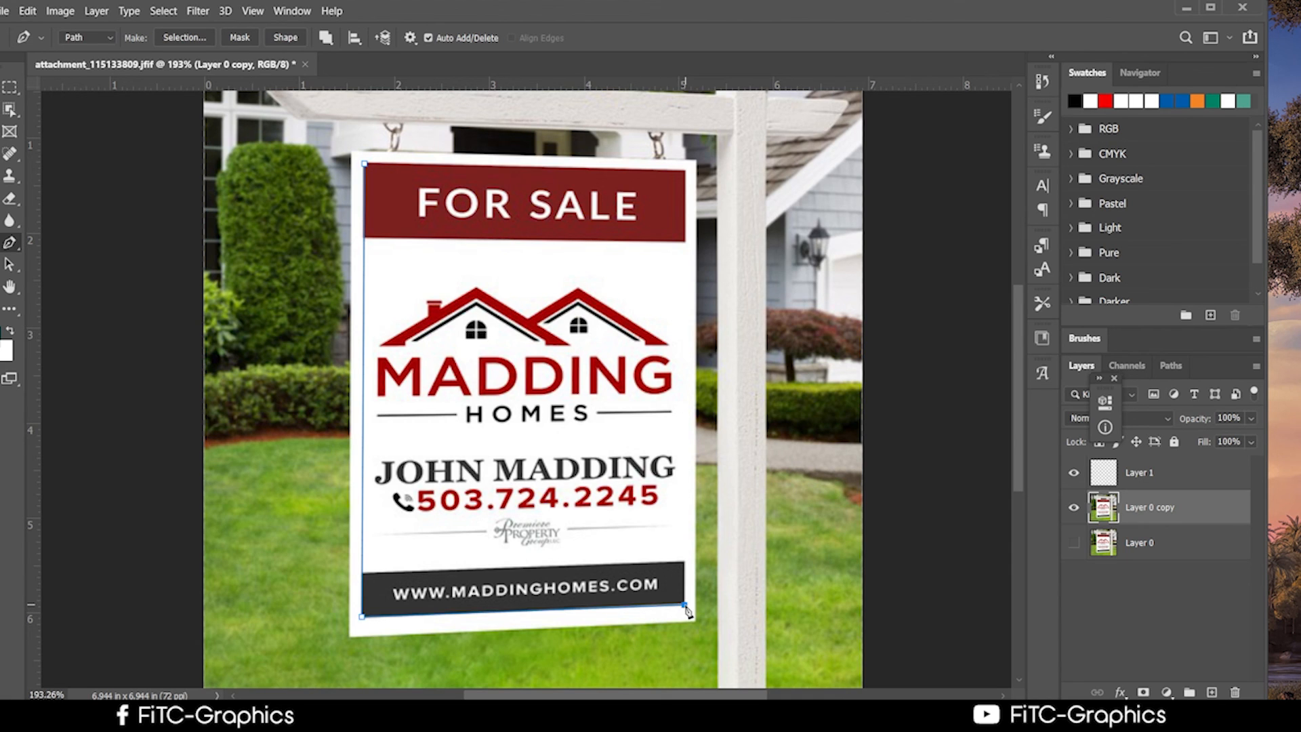
{"action": "left_click", "coordinate": [686, 171]}
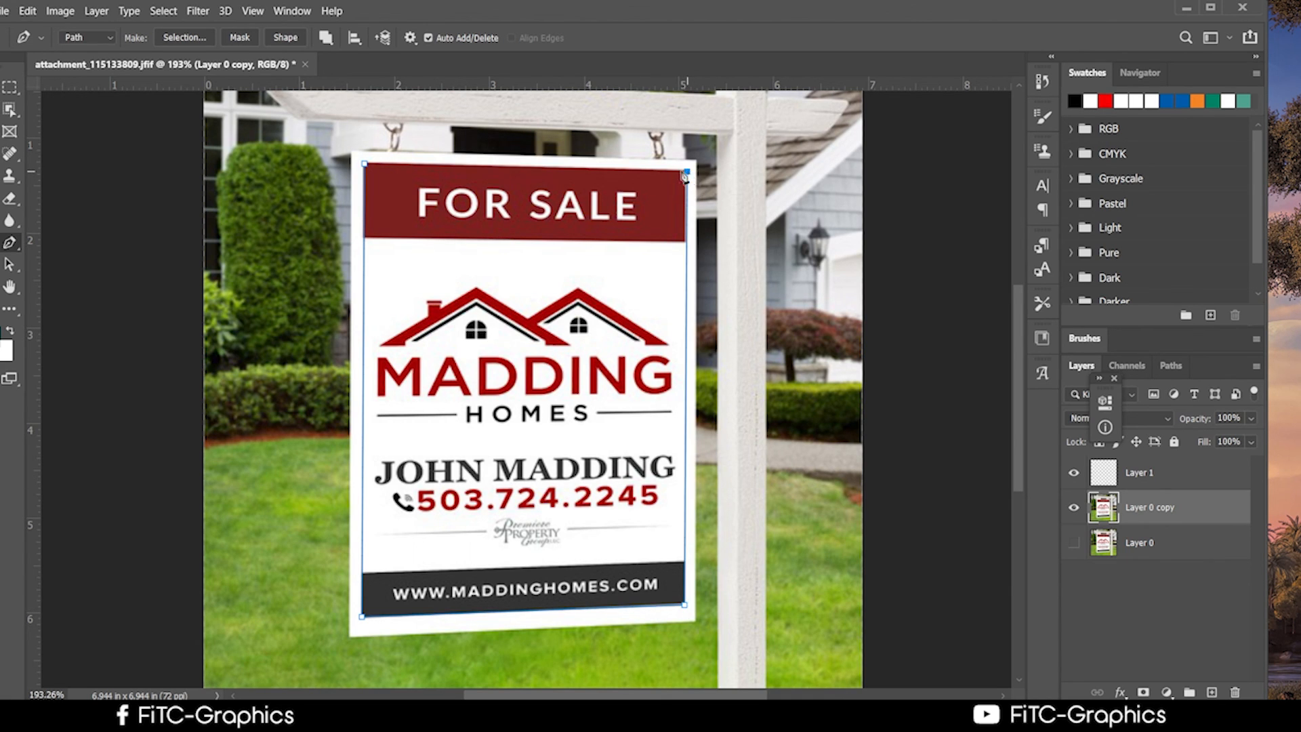
{"action": "left_click", "coordinate": [367, 164]}
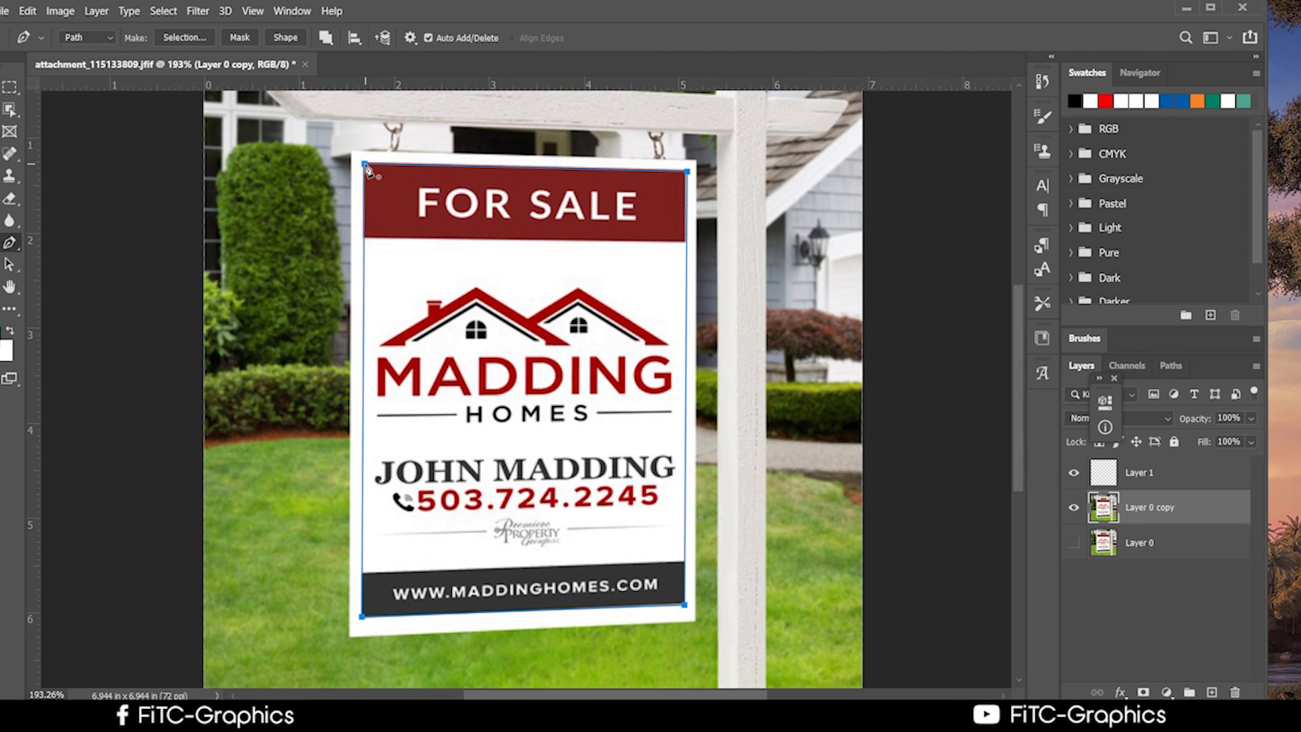
{"action": "scroll", "coordinate": [475, 296], "scroll_direction": "up", "scroll_amount": 1}
{"action": "scroll", "coordinate": [474, 297], "scroll_direction": "down", "scroll_amount": 3}
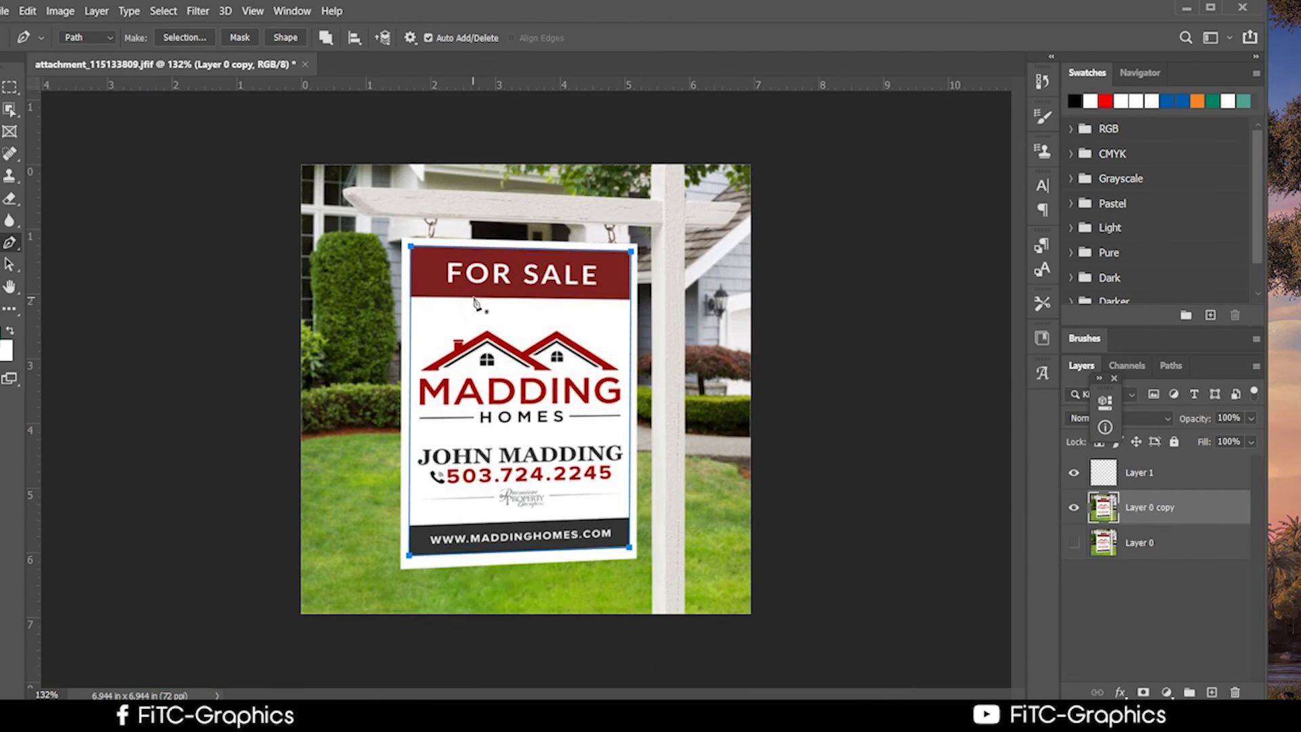
{"action": "scroll", "coordinate": [404, 261], "scroll_direction": "up", "scroll_amount": 1}
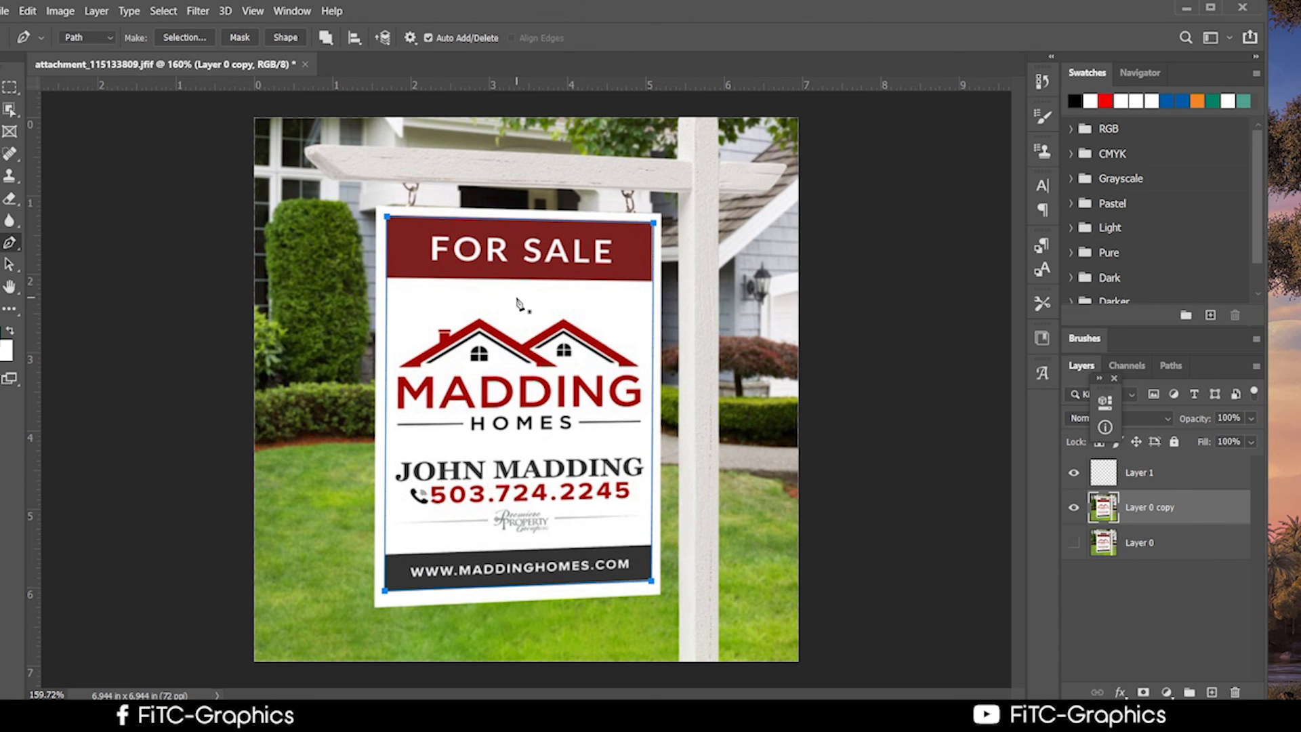
{"action": "scroll", "coordinate": [376, 233], "scroll_direction": "up", "scroll_amount": 1}
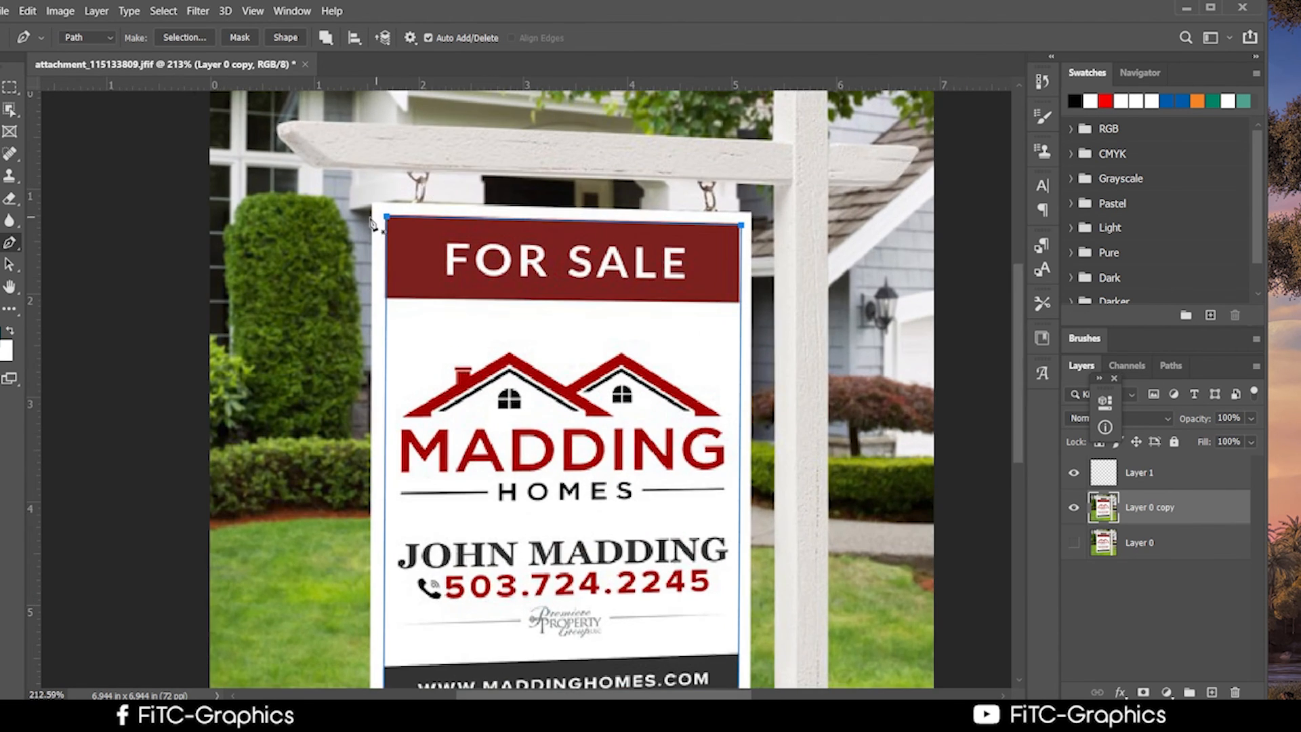
{"action": "scroll", "coordinate": [372, 224], "scroll_direction": "up", "scroll_amount": 2}
{"action": "scroll", "coordinate": [371, 223], "scroll_direction": "down", "scroll_amount": 2}
{"action": "scroll", "coordinate": [371, 224], "scroll_direction": "up", "scroll_amount": 1}
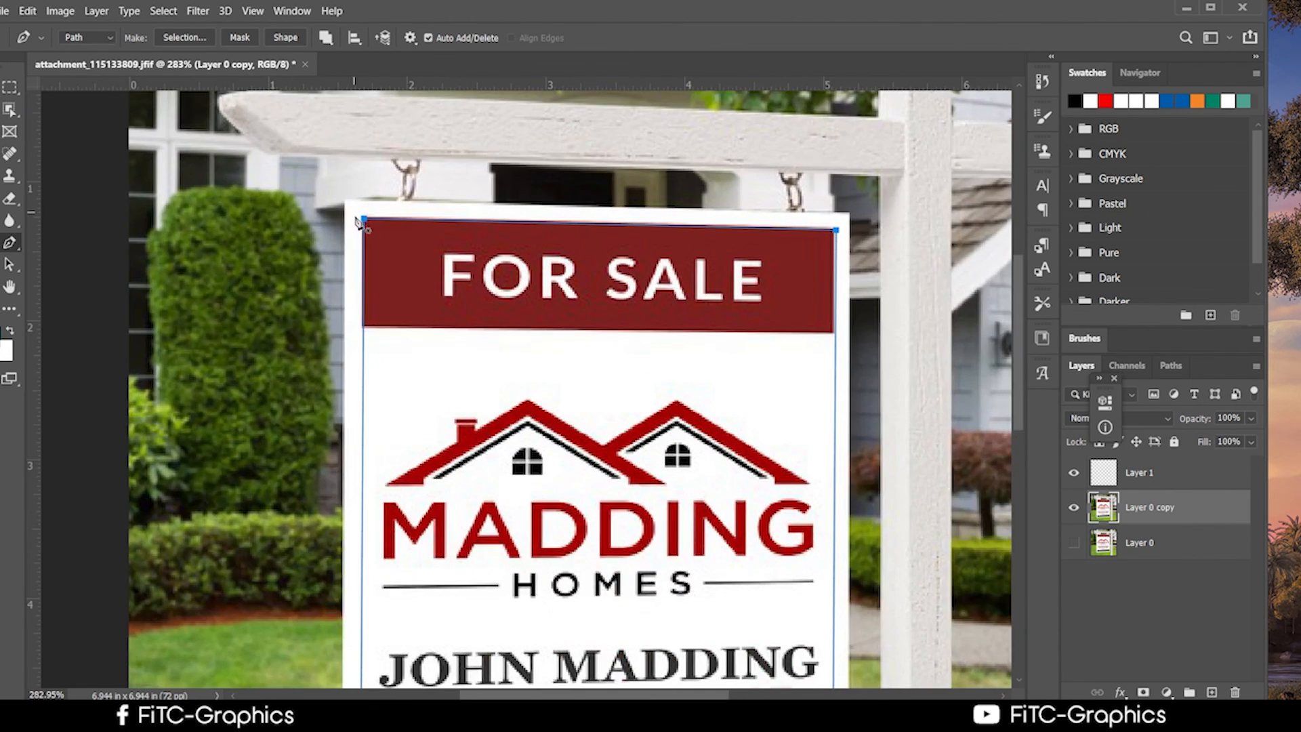
{"action": "scroll", "coordinate": [359, 223], "scroll_direction": "up", "scroll_amount": 2}
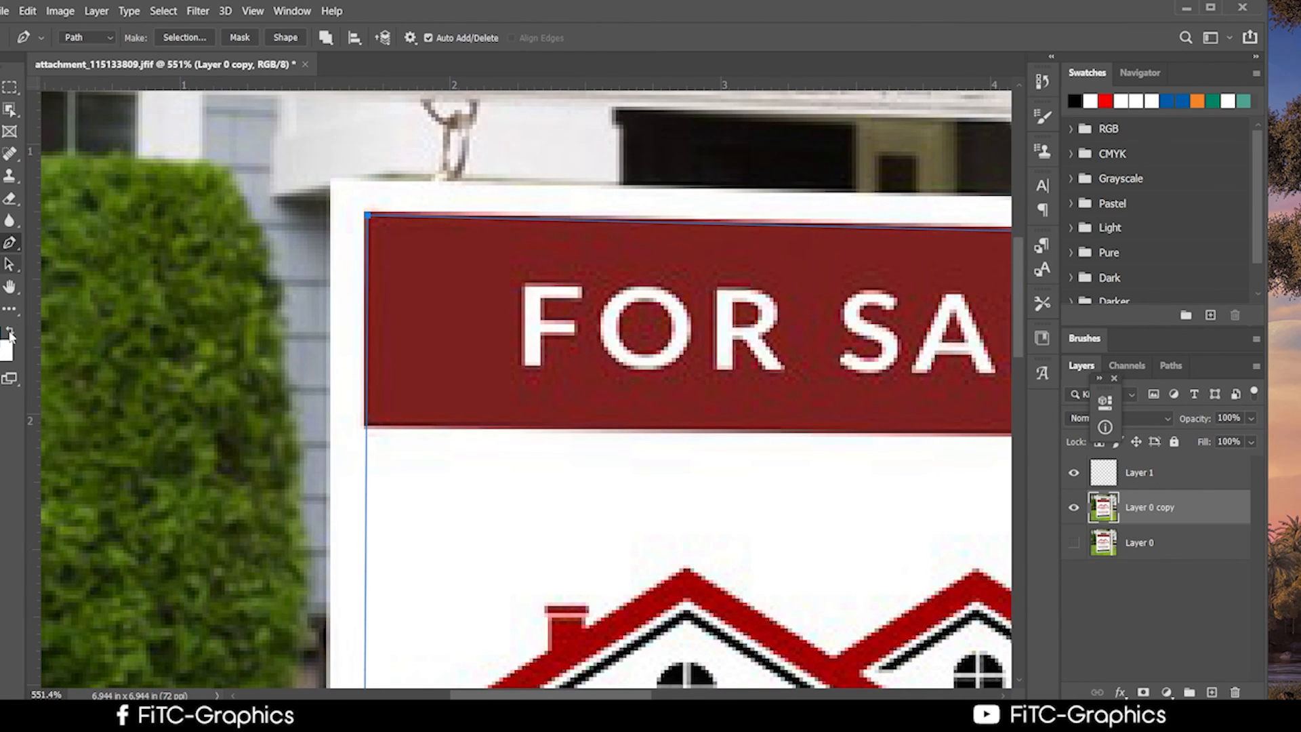
{"action": "left_click", "coordinate": [10, 265]}
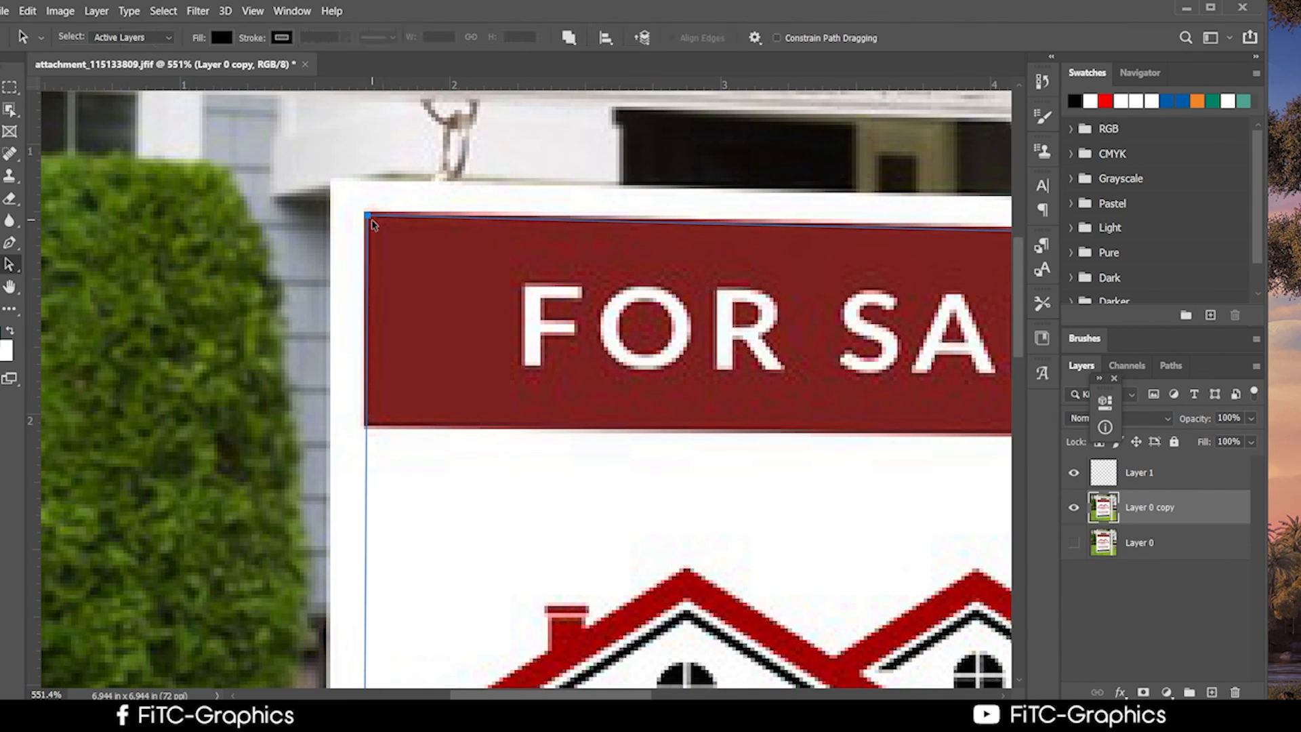
Nudge the traced path into line with the sign and pan to its bottom-left corner.
{"action": "left_click_drag", "start_coordinate": [368, 217], "coordinate": [365, 214]}
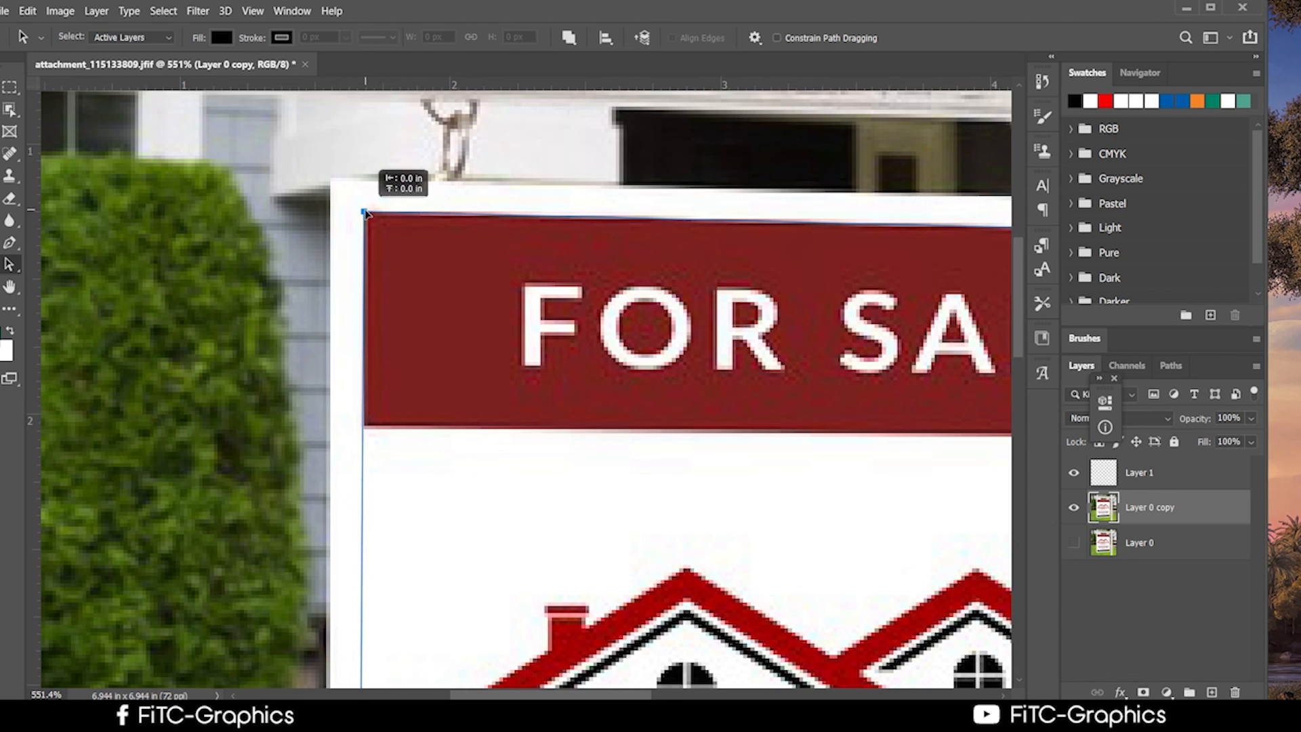
{"action": "scroll", "coordinate": [516, 308], "scroll_direction": "down", "scroll_amount": 8}
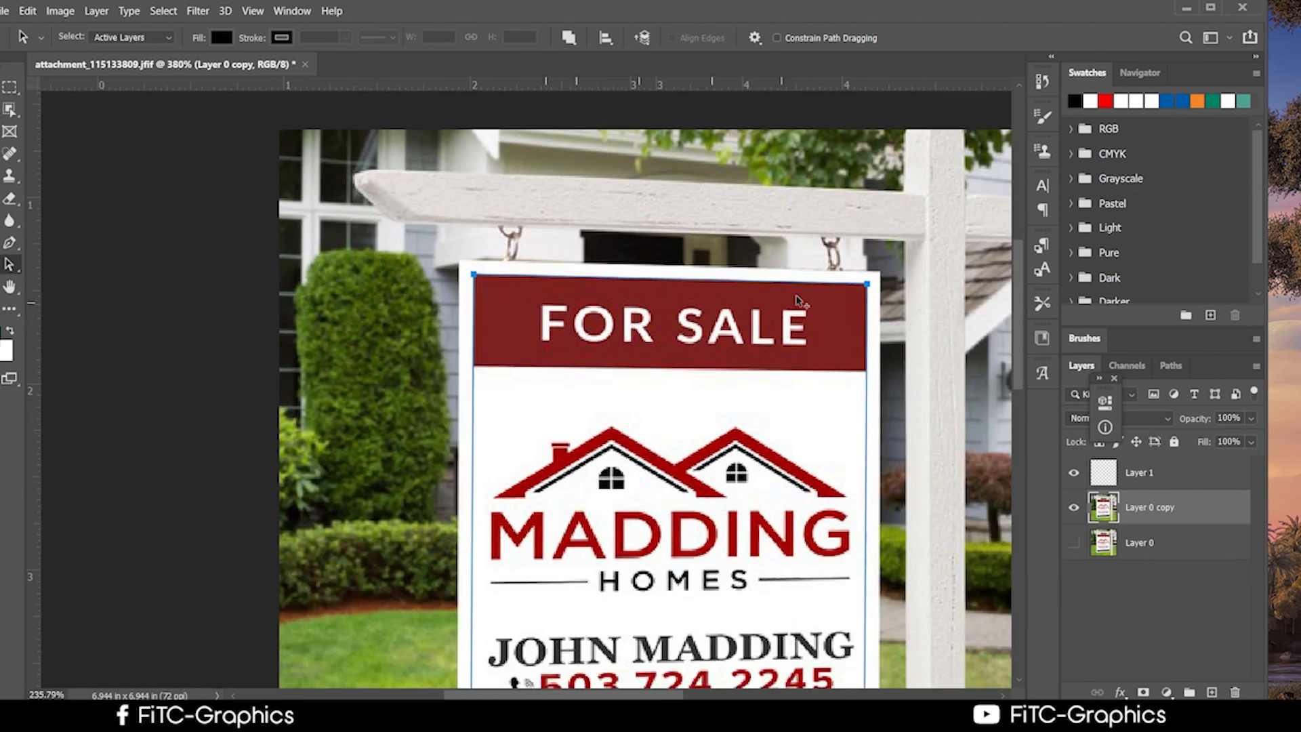
{"action": "scroll", "coordinate": [798, 298], "scroll_direction": "up", "scroll_amount": 3}
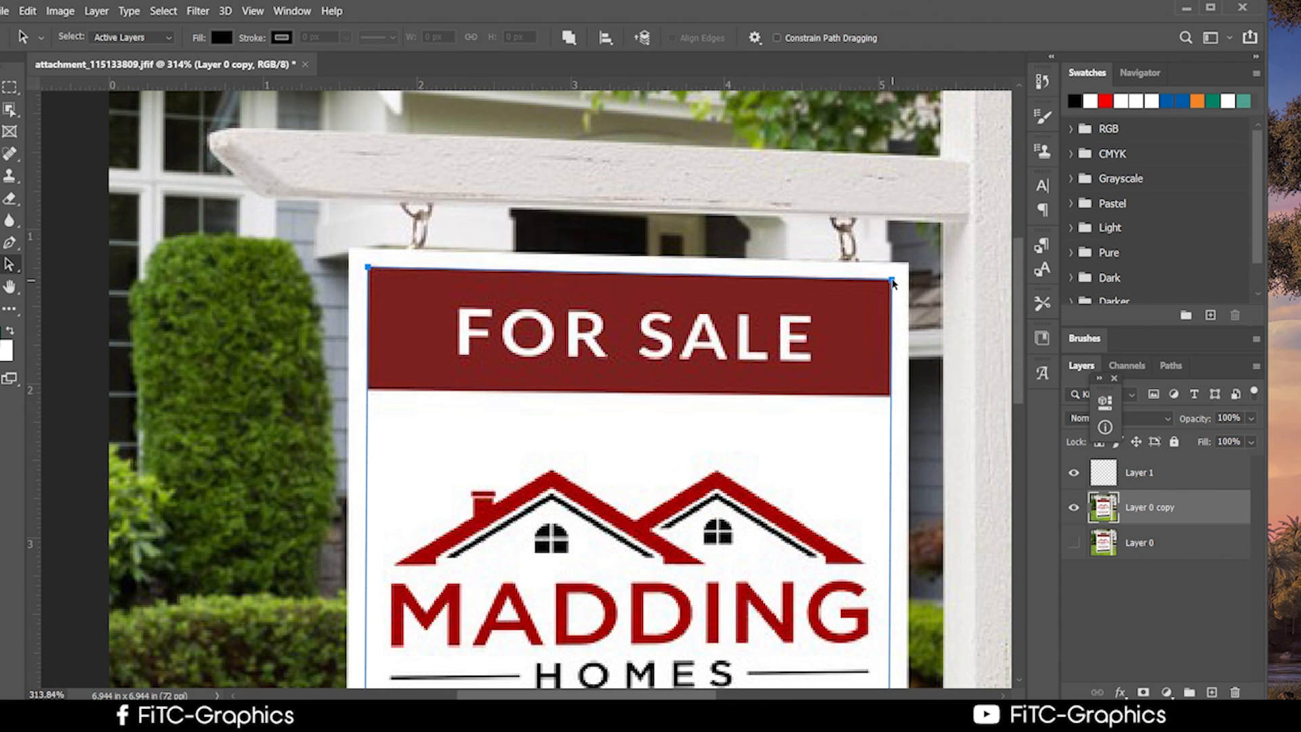
{"action": "scroll", "coordinate": [746, 369], "scroll_direction": "down", "scroll_amount": 3}
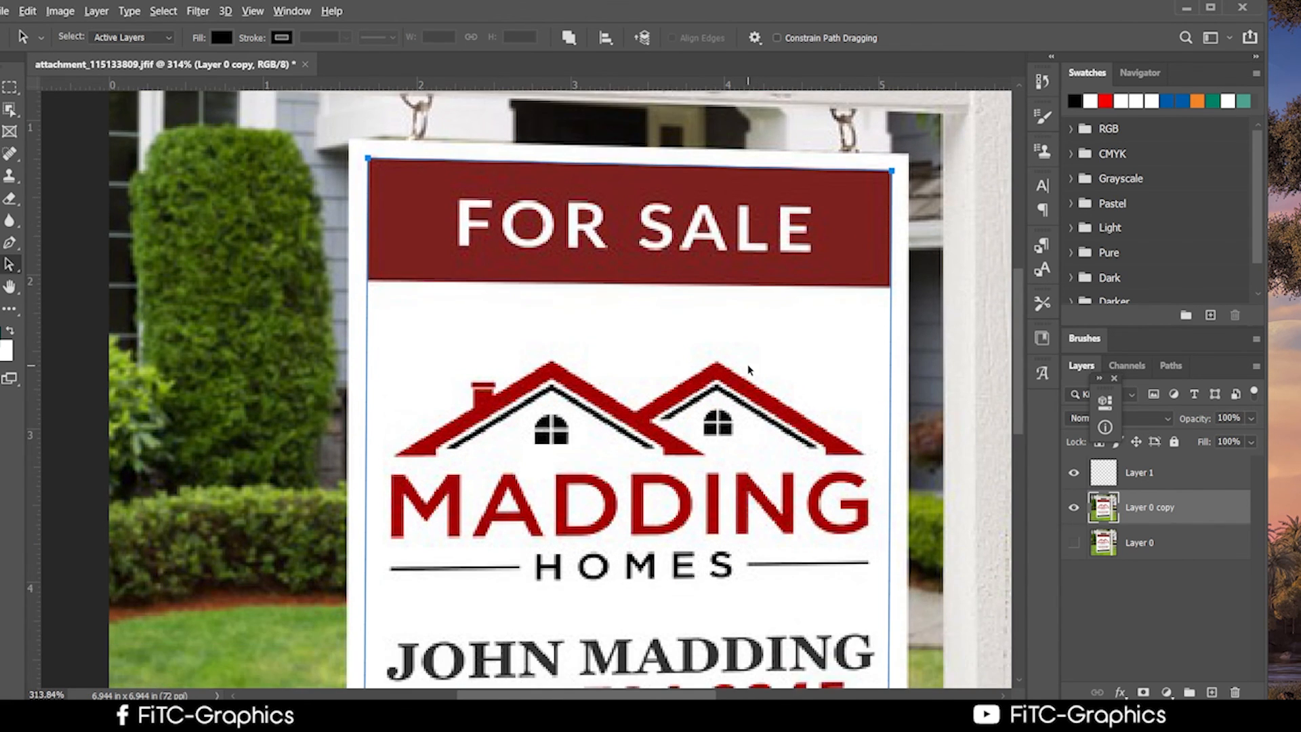
{"action": "scroll", "coordinate": [749, 369], "scroll_direction": "down", "scroll_amount": 2}
{"action": "scroll", "coordinate": [748, 370], "scroll_direction": "down", "scroll_amount": 2}
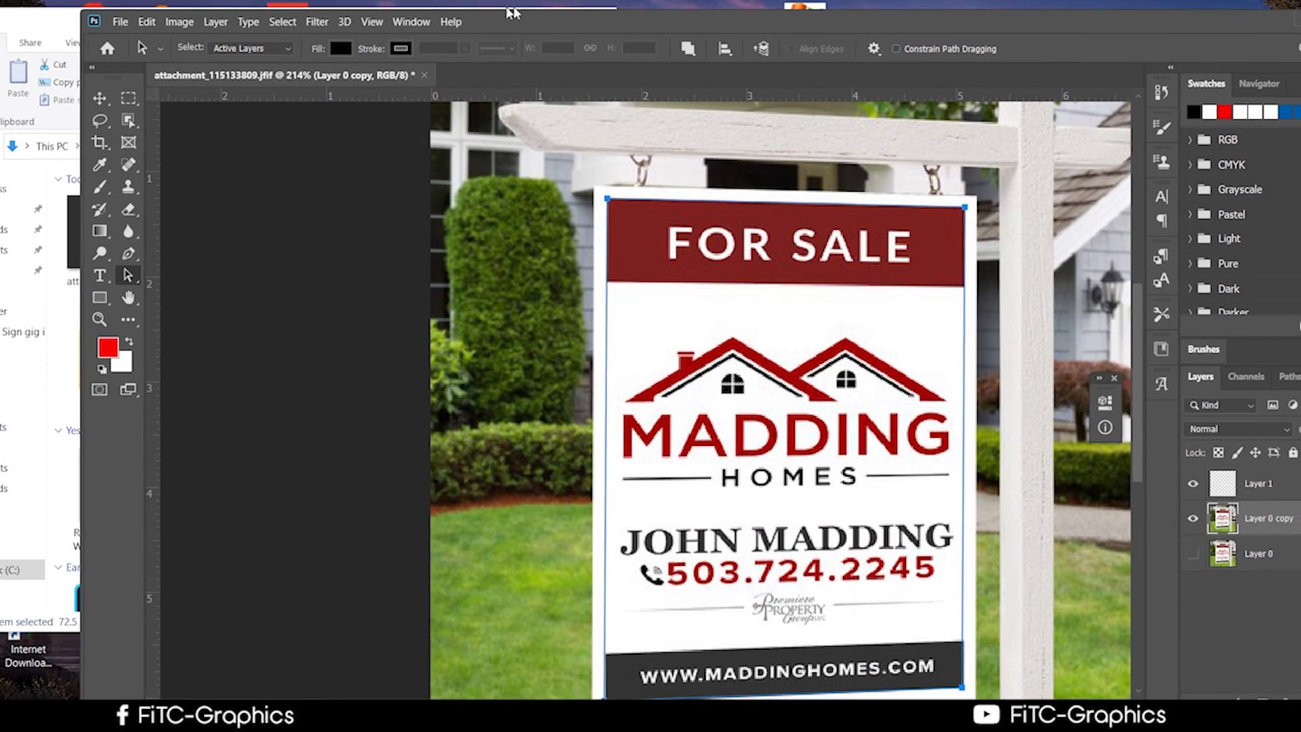
{"action": "left_click_drag", "start_coordinate": [510, 11], "coordinate": [465, 9]}
{"action": "left_click", "coordinate": [59, 301]}
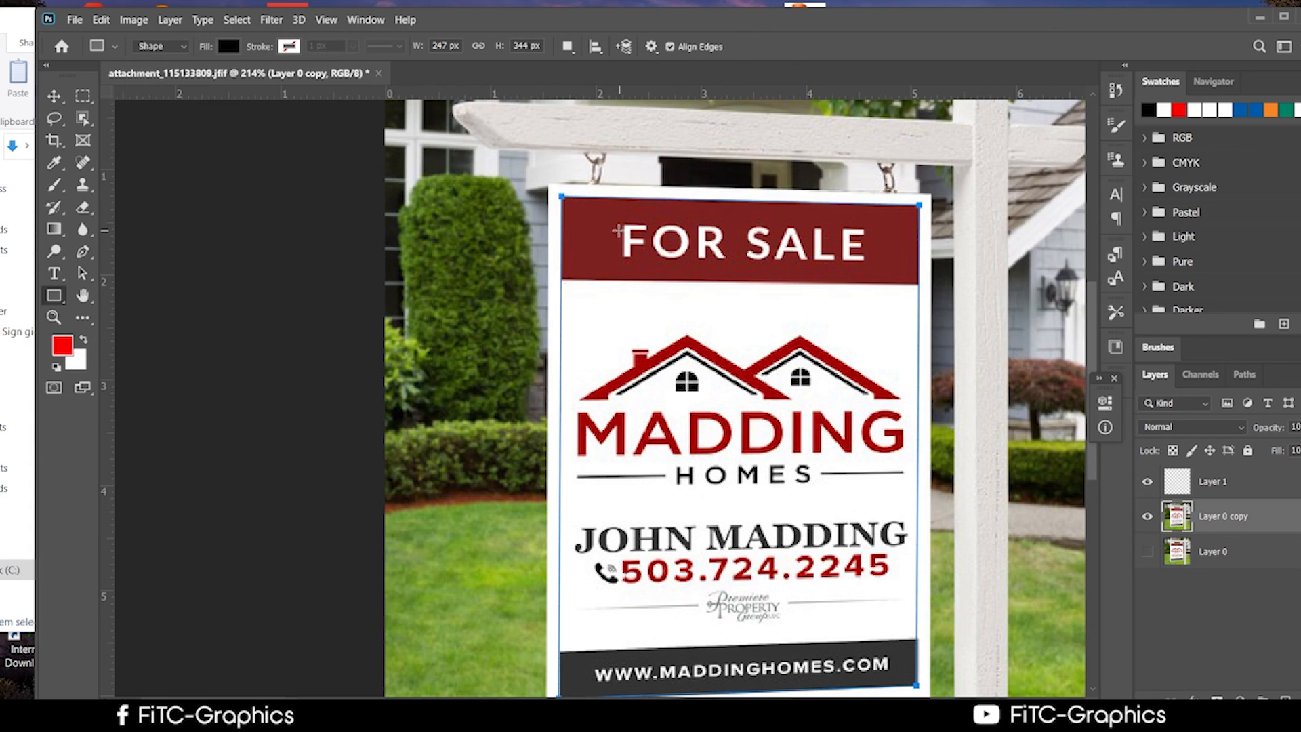
{"action": "scroll", "coordinate": [881, 352], "scroll_direction": "down", "scroll_amount": 1}
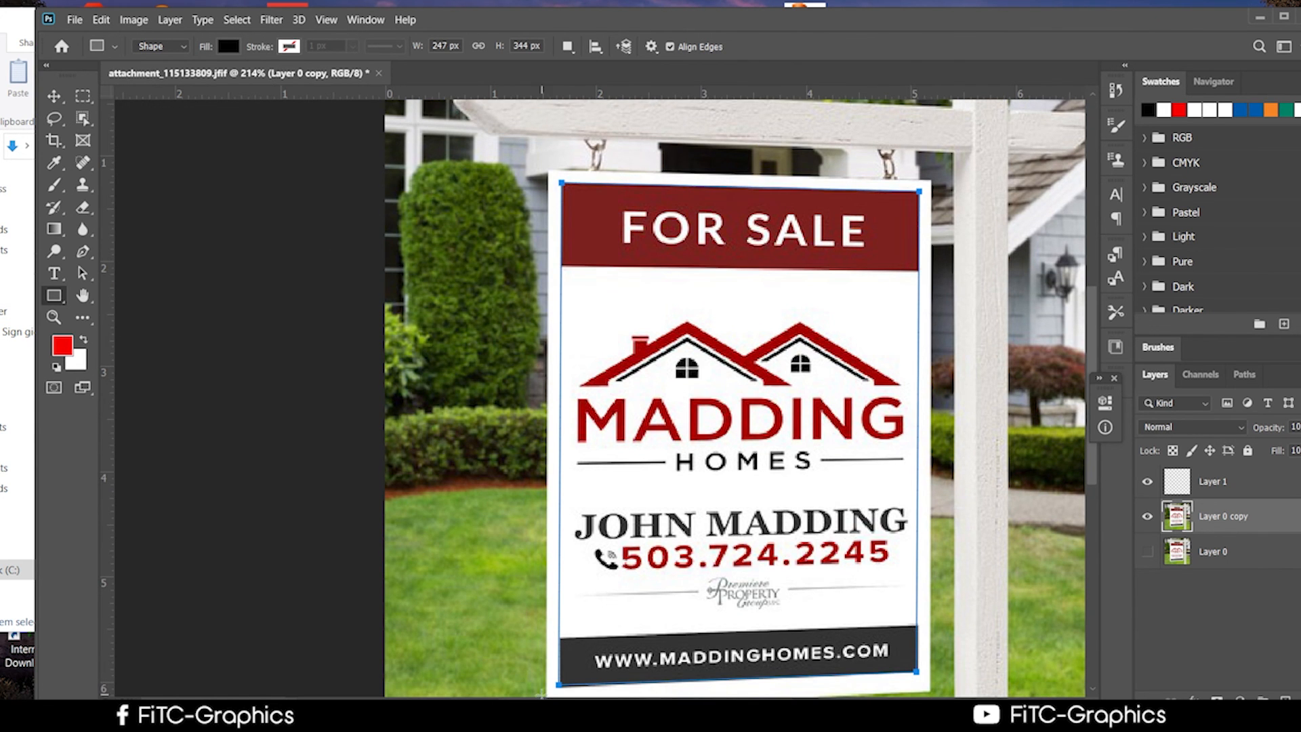
{"action": "scroll", "coordinate": [552, 687], "scroll_direction": "up", "scroll_amount": 10}
{"action": "left_click_drag", "start_coordinate": [677, 569], "coordinate": [548, 306]}
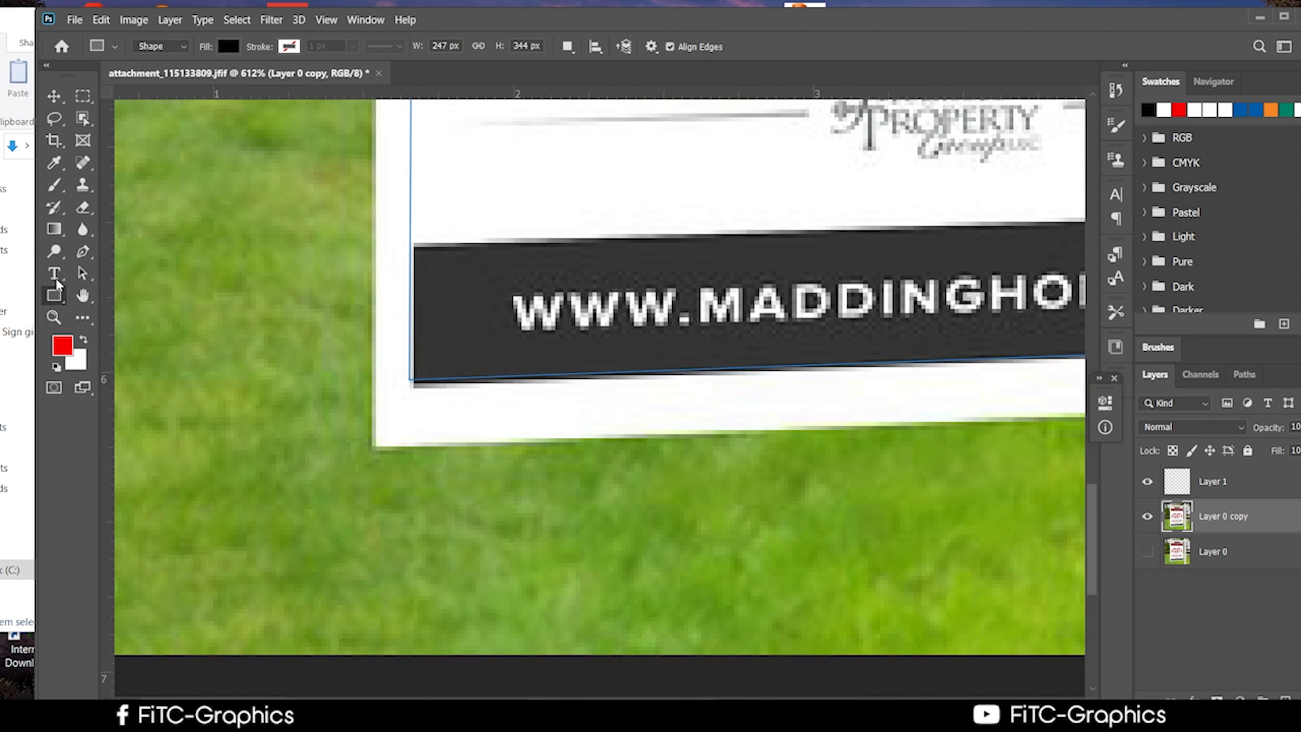
Drag the bottom-left anchor onto the sign's corner, then check the top-left and top-right anchors.
{"action": "left_click", "coordinate": [83, 273]}
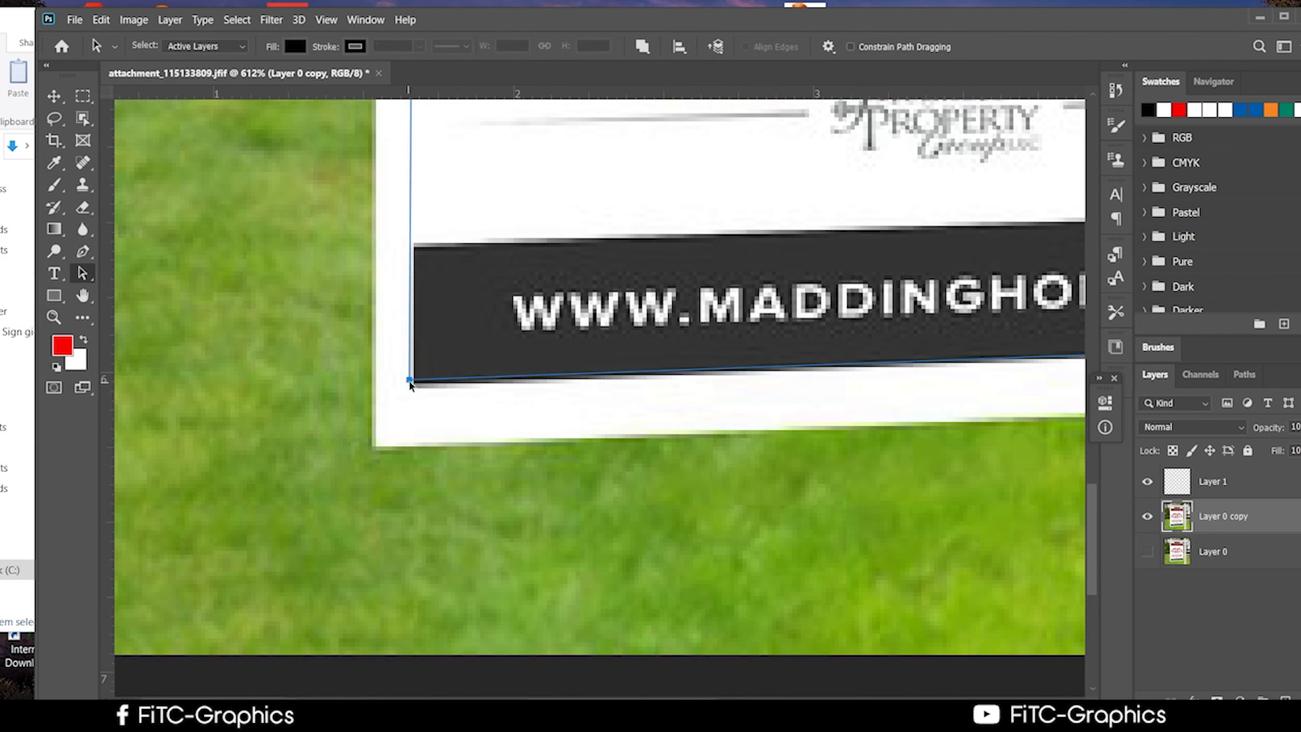
{"action": "left_click_drag", "start_coordinate": [408, 382], "coordinate": [415, 390]}
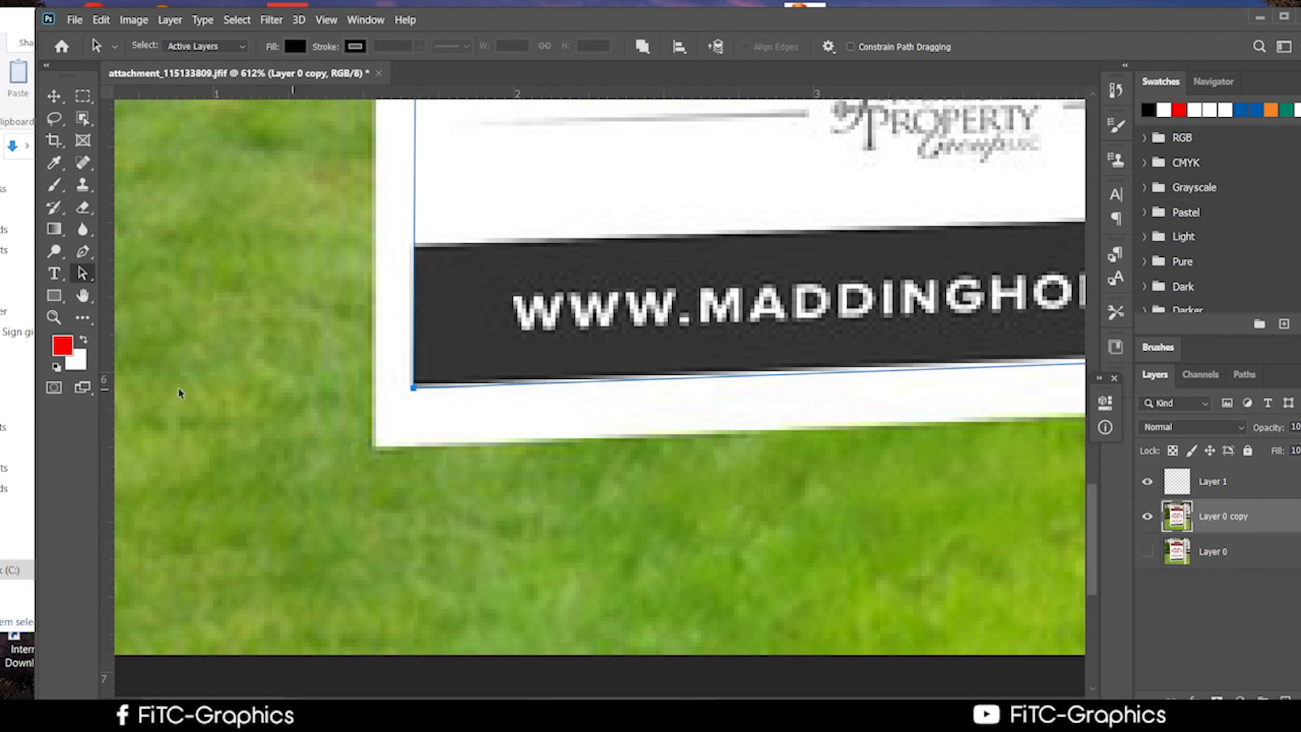
{"action": "right_click", "coordinate": [94, 283]}
{"action": "left_click", "coordinate": [139, 271]}
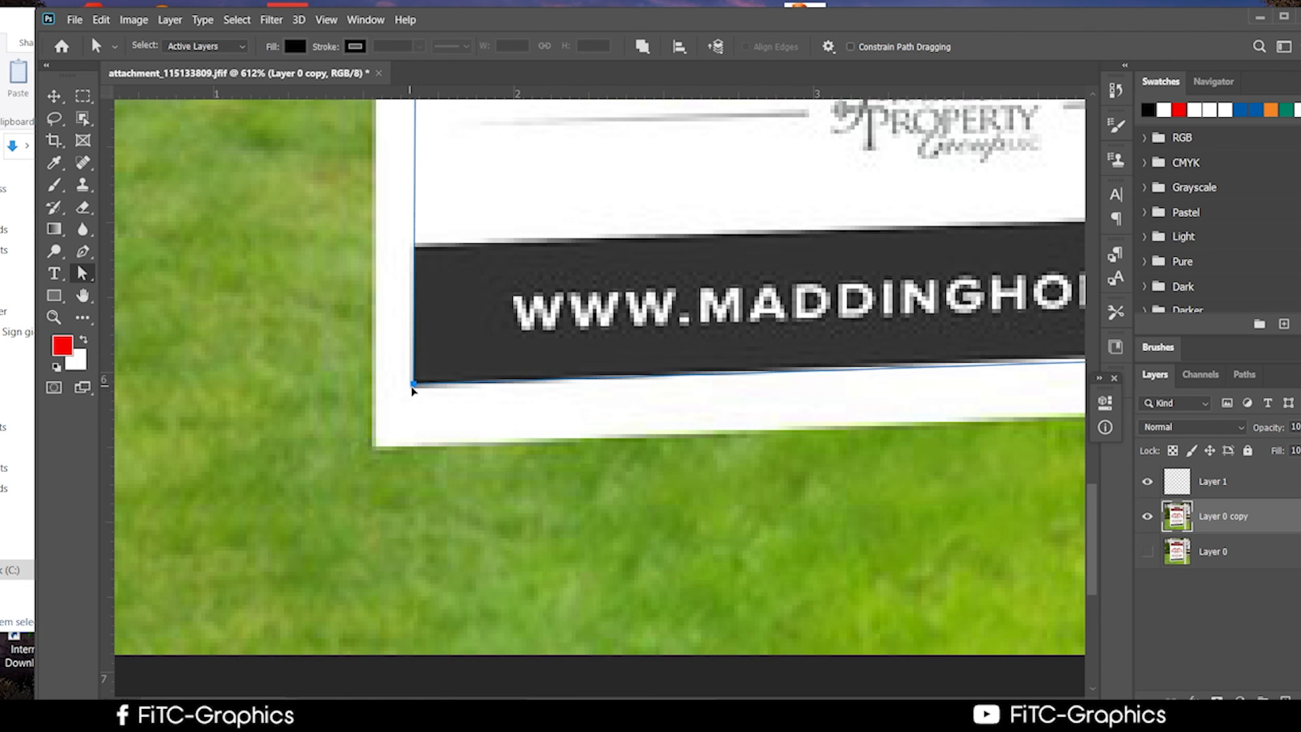
{"action": "scroll", "coordinate": [488, 423], "scroll_direction": "down", "scroll_amount": 3}
{"action": "scroll", "coordinate": [503, 434], "scroll_direction": "down", "scroll_amount": 4}
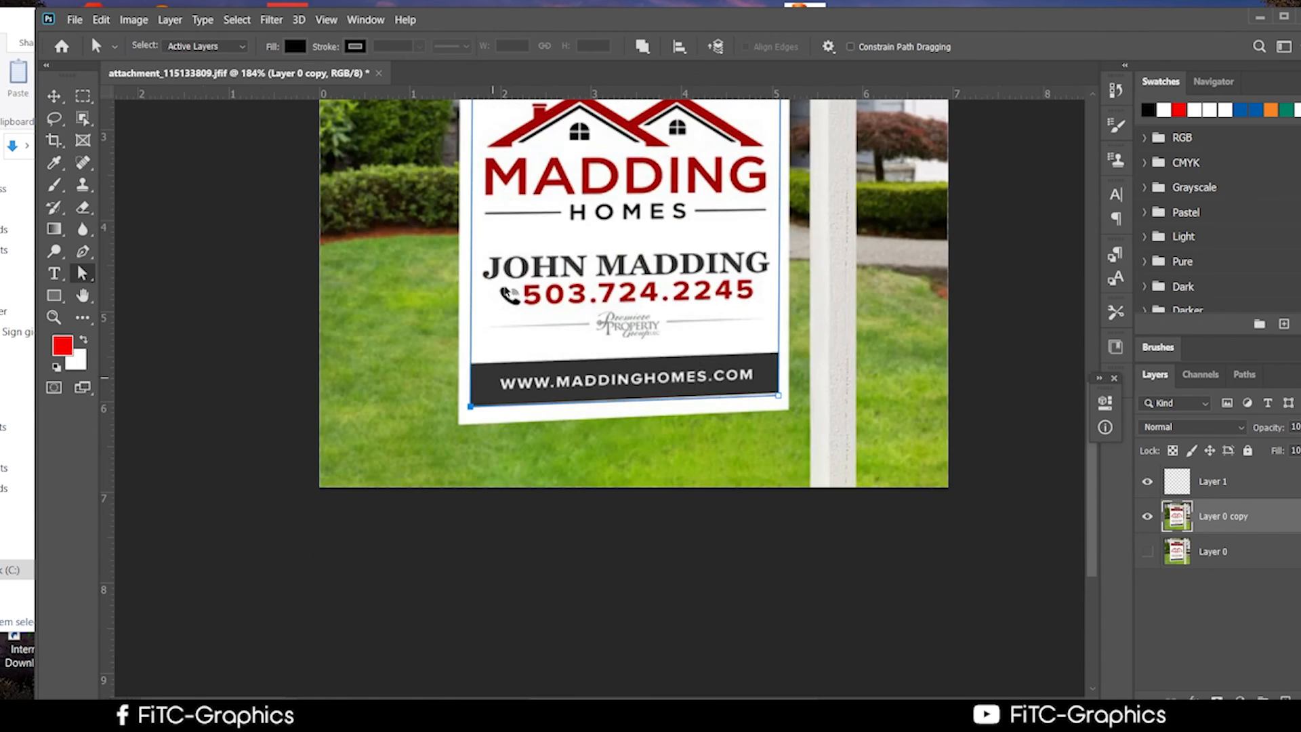
{"action": "scroll", "coordinate": [474, 240], "scroll_direction": "up", "scroll_amount": 3}
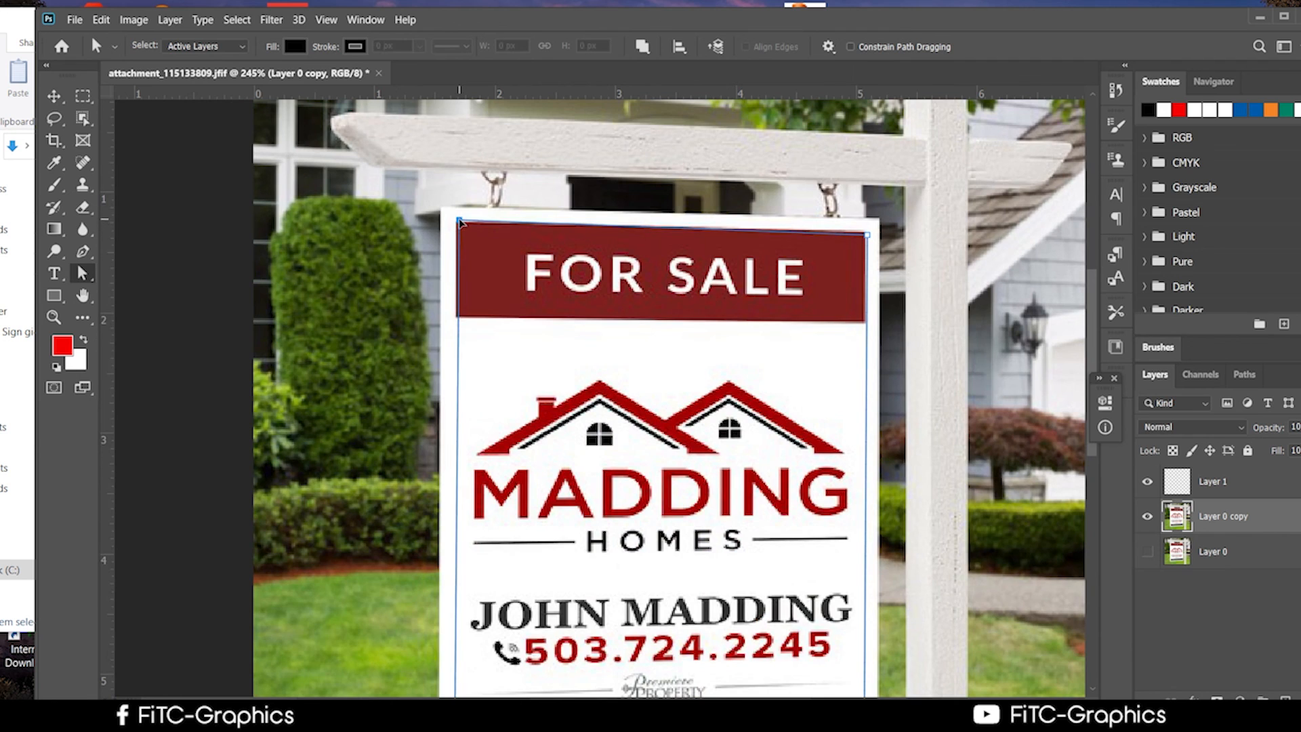
{"action": "left_click", "coordinate": [458, 222]}
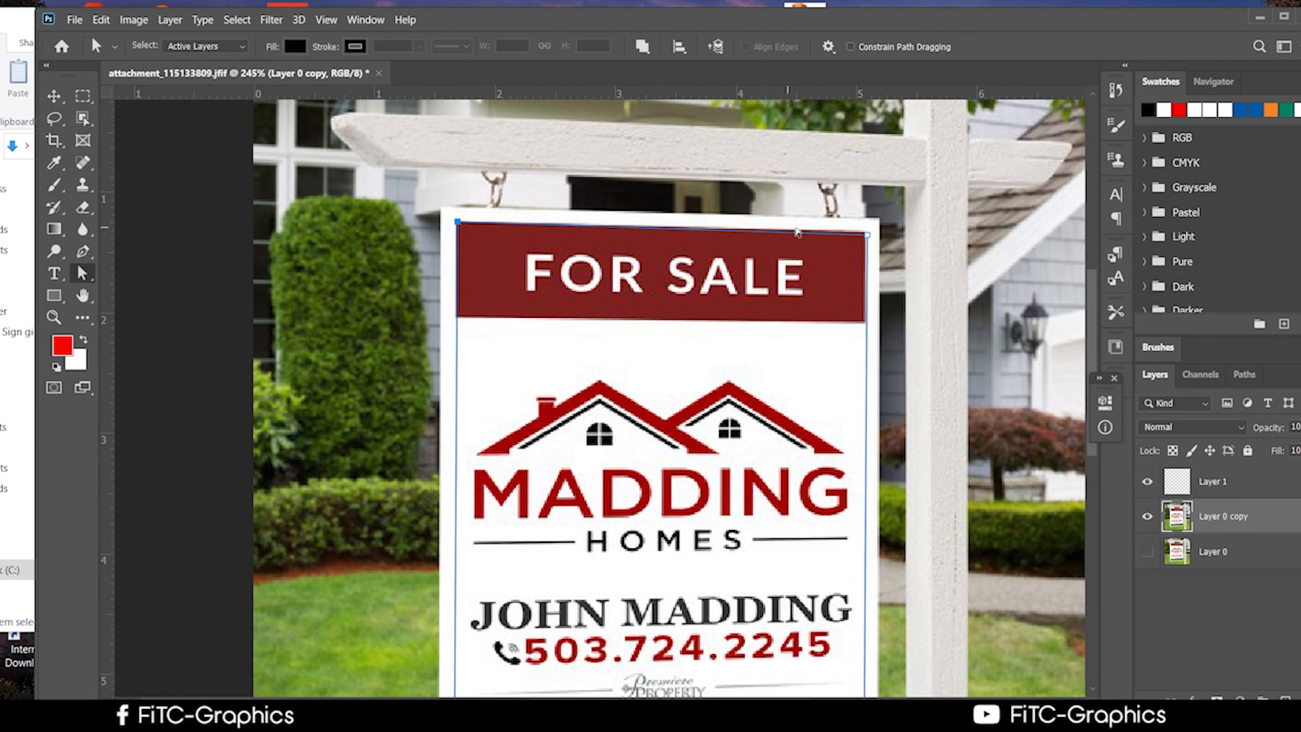
{"action": "left_click", "coordinate": [867, 233]}
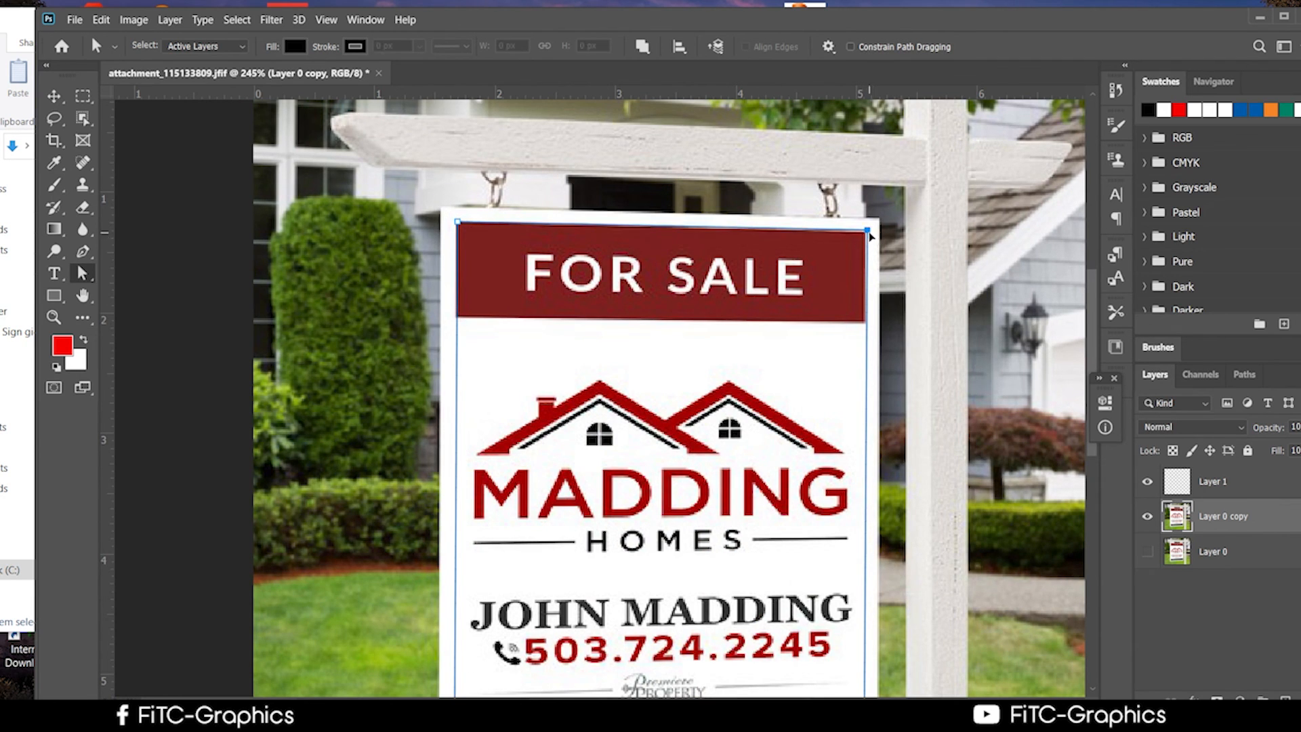
{"action": "scroll", "coordinate": [868, 417], "scroll_direction": "down", "scroll_amount": 1}
{"action": "scroll", "coordinate": [544, 476], "scroll_direction": "down", "scroll_amount": 5}
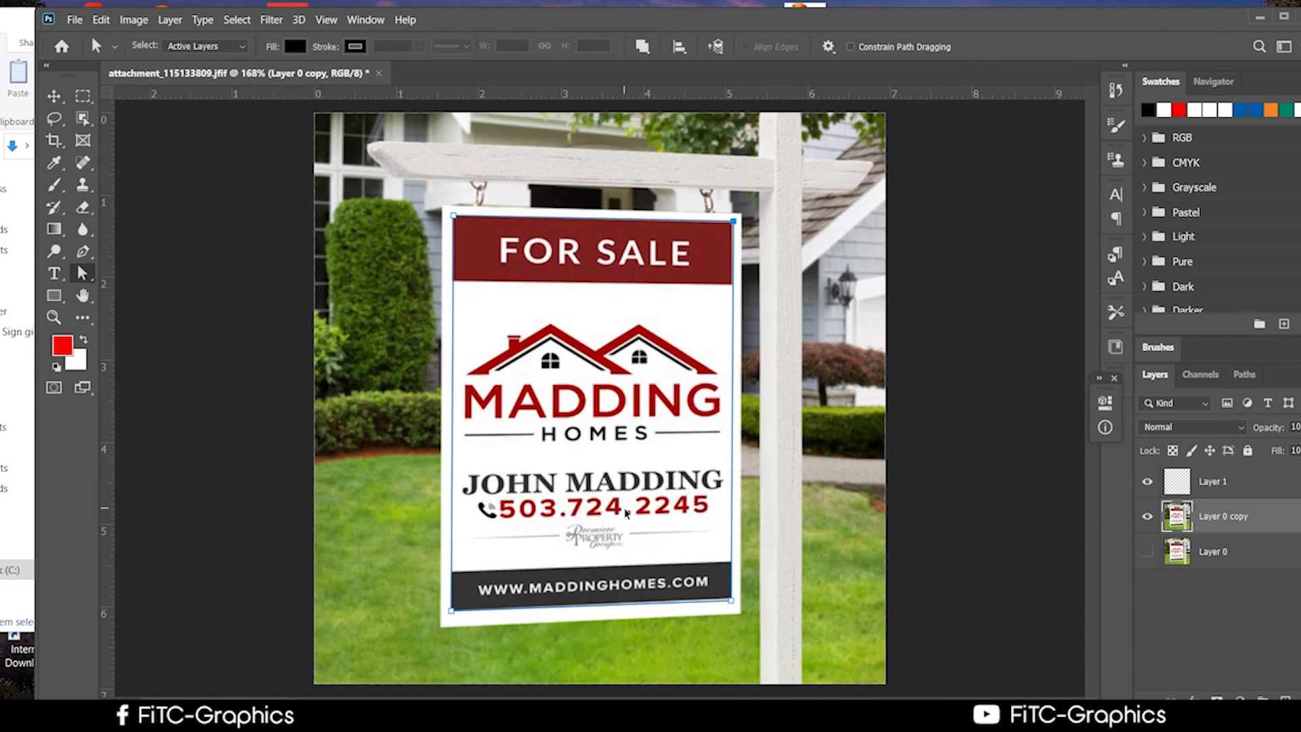
{"action": "scroll", "coordinate": [625, 513], "scroll_direction": "up", "scroll_amount": 5}
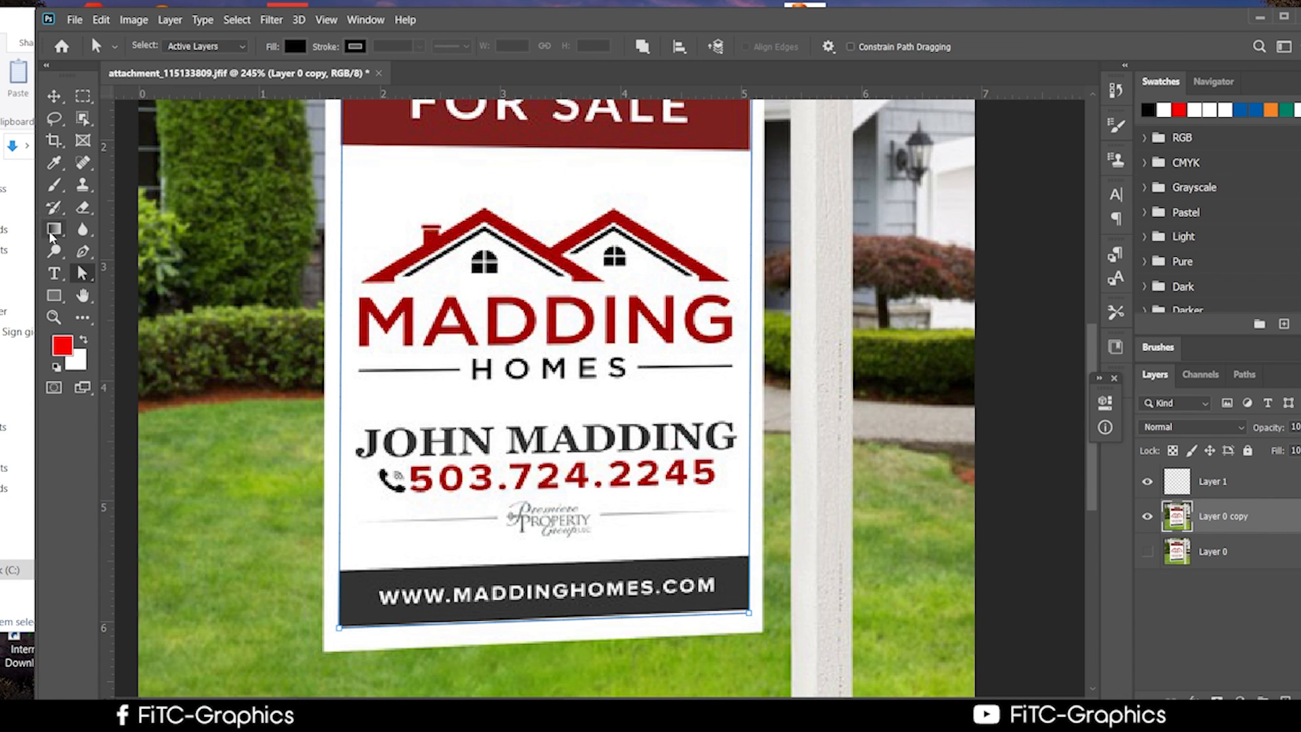
{"action": "left_click", "coordinate": [82, 251]}
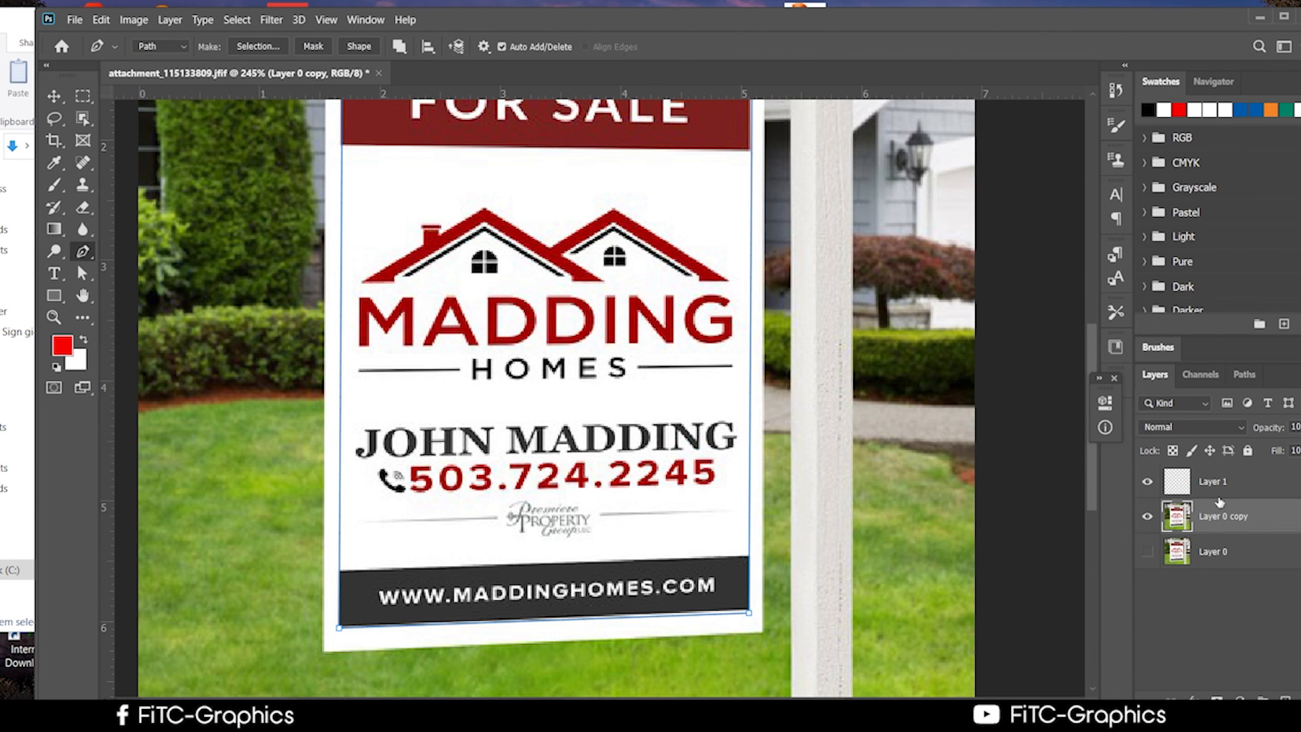
{"action": "left_click", "coordinate": [1202, 483]}
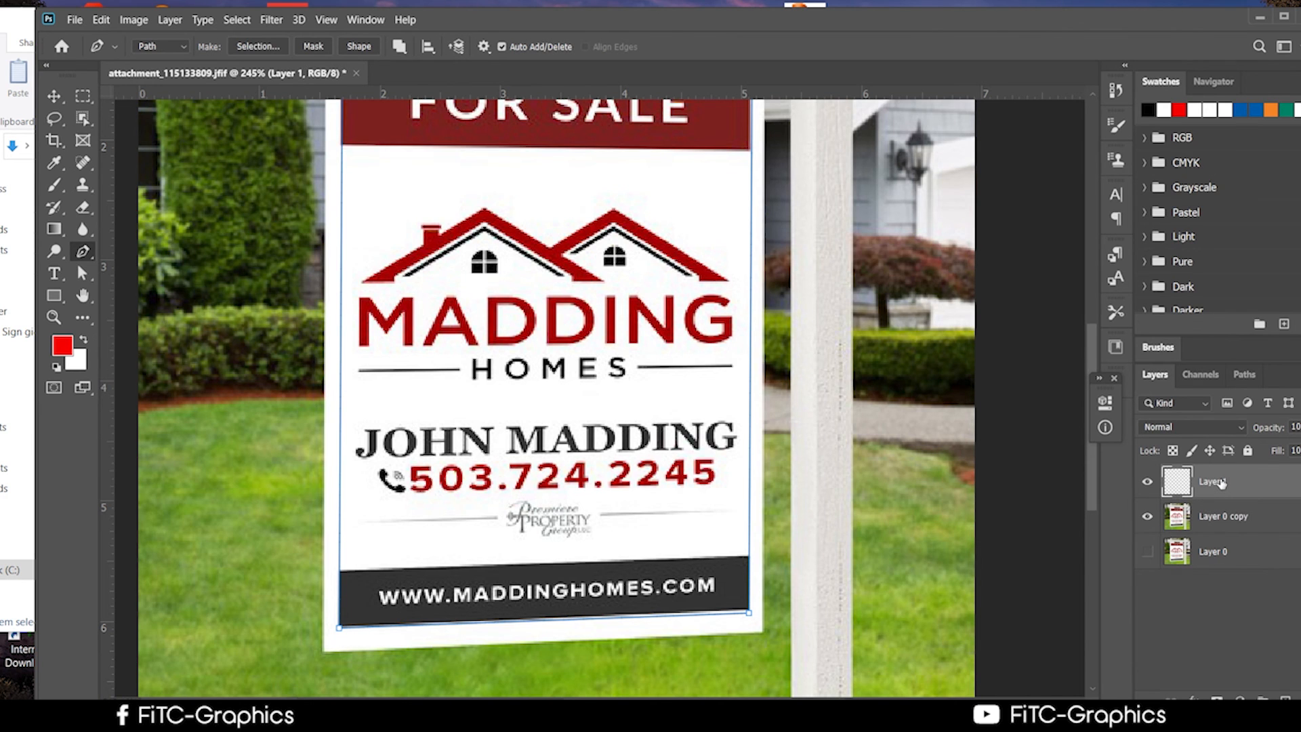
{"action": "scroll", "coordinate": [380, 440], "scroll_direction": "up", "scroll_amount": 2}
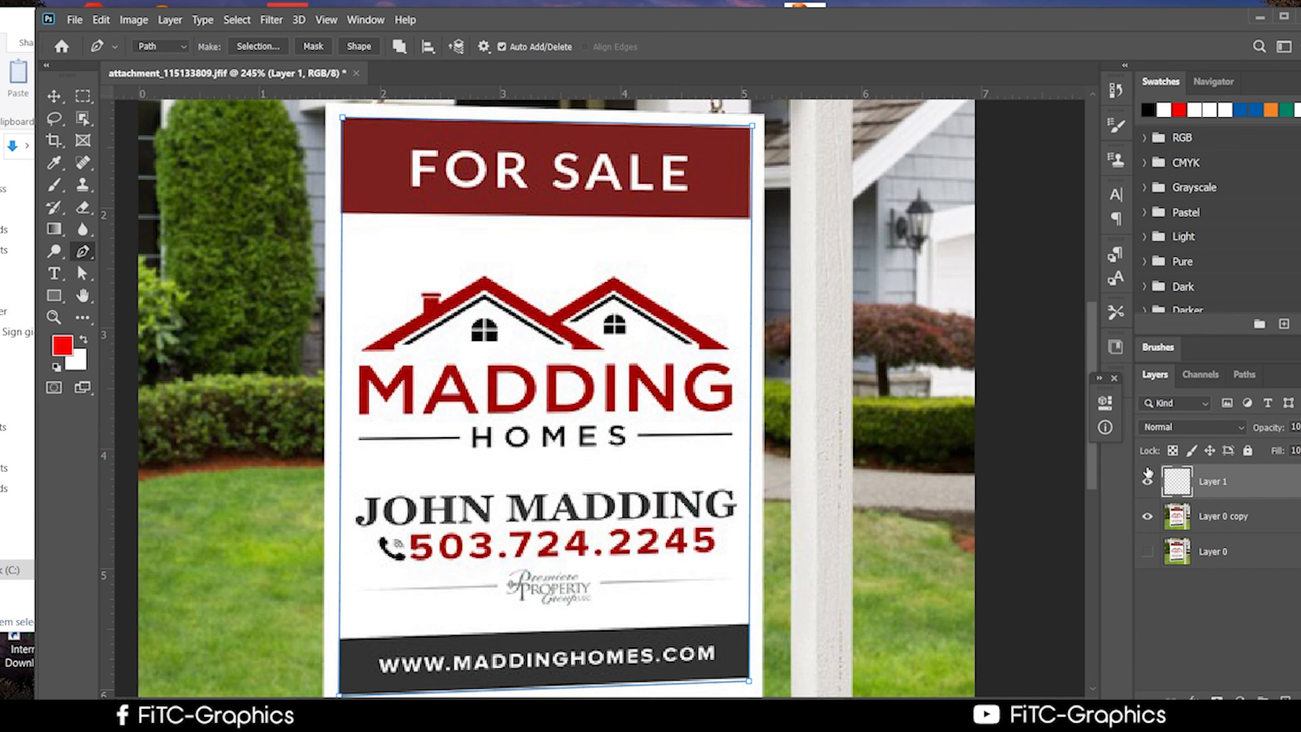
{"action": "left_click", "coordinate": [1148, 481]}
{"action": "left_click", "coordinate": [1148, 482]}
{"action": "left_click", "coordinate": [1239, 531]}
{"action": "left_click", "coordinate": [1148, 517]}
{"action": "left_click", "coordinate": [1148, 517]}
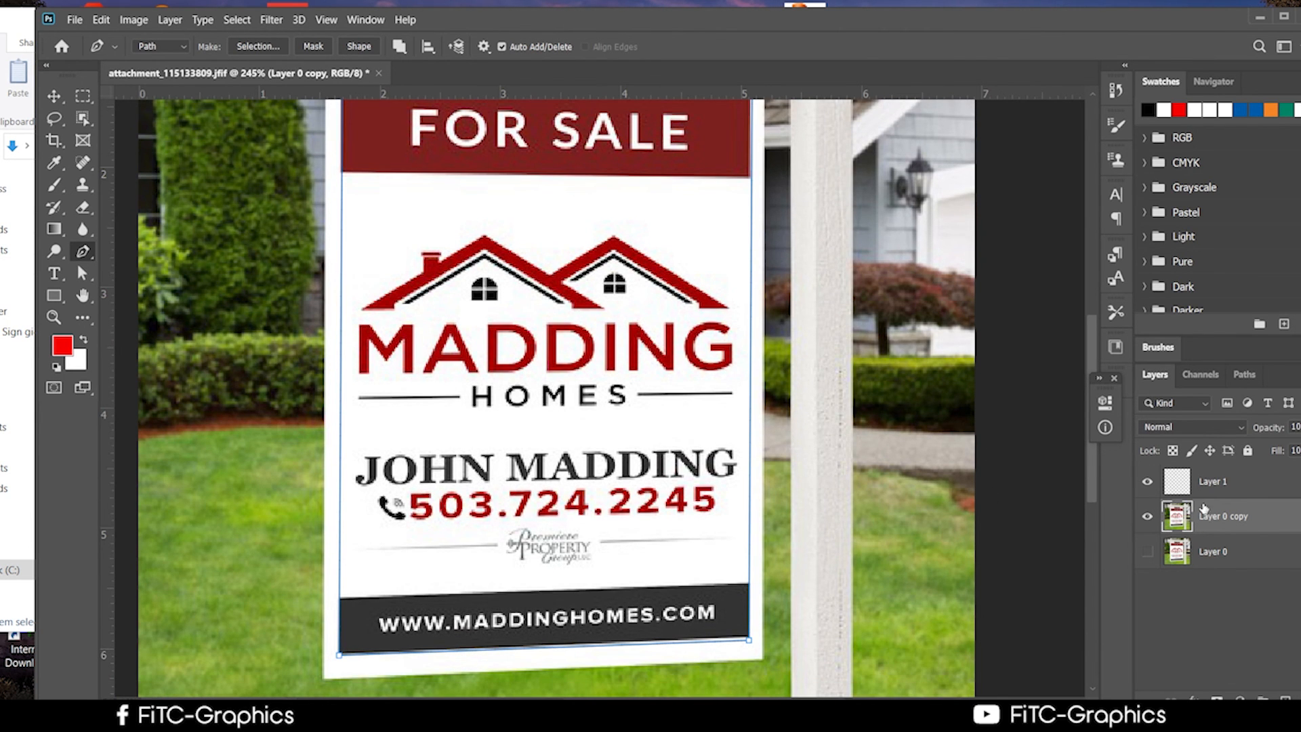
{"action": "scroll", "coordinate": [1227, 547], "scroll_direction": "up", "scroll_amount": 4}
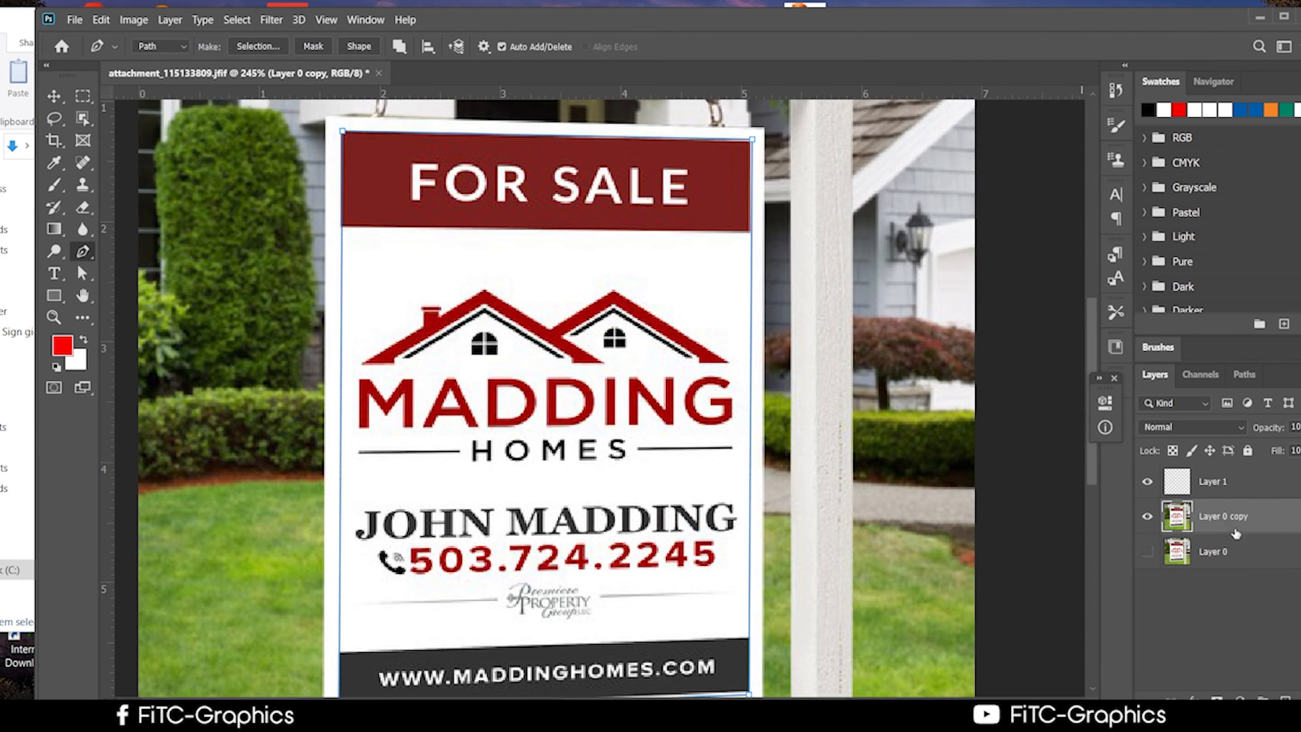
{"action": "left_click", "coordinate": [58, 100]}
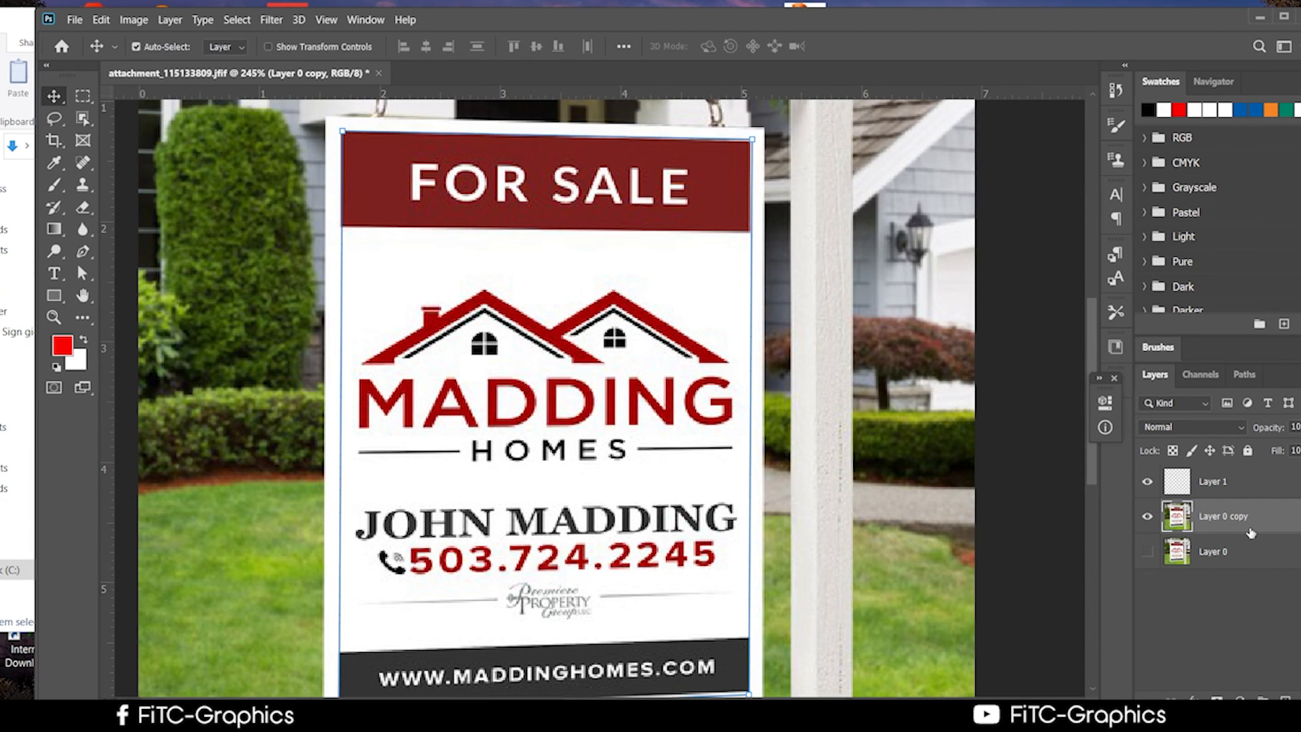
Copy Layer 0 copy and paste it in place as a new layer.
{"action": "left_click", "coordinate": [101, 20]}
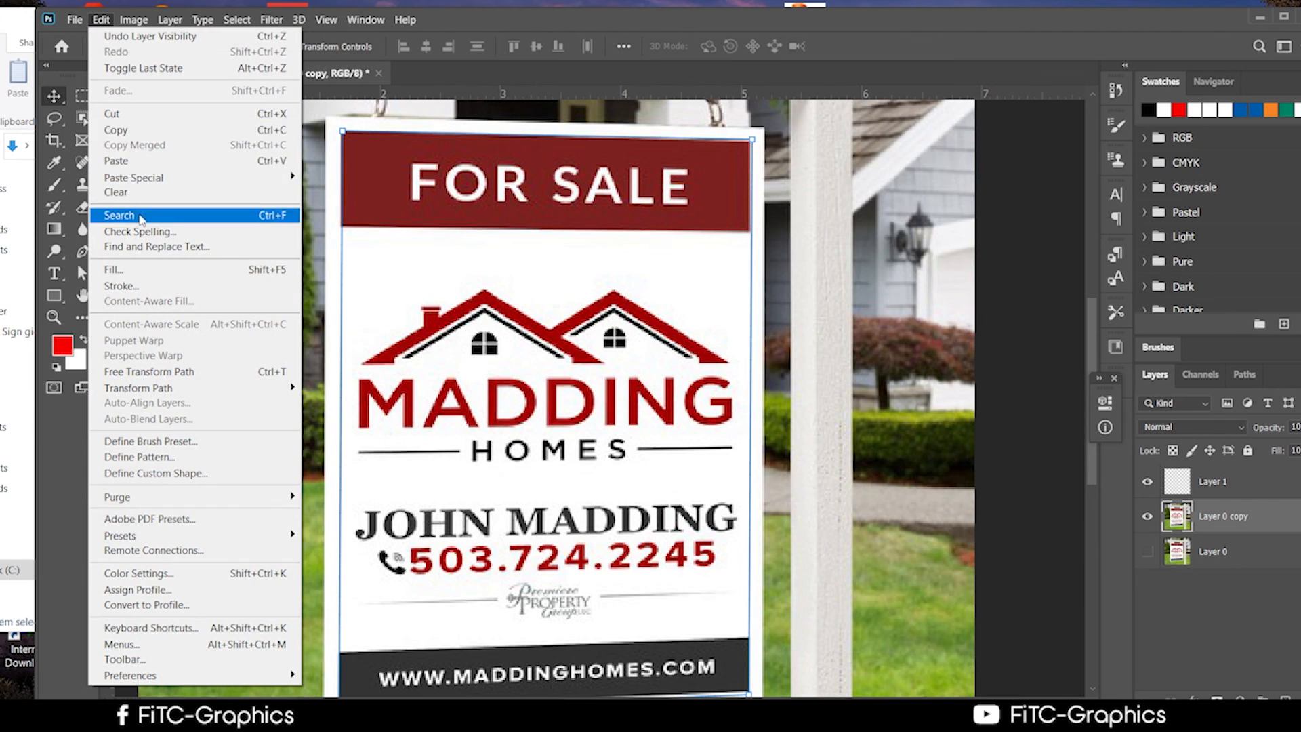
{"action": "left_click", "coordinate": [132, 133]}
{"action": "left_click", "coordinate": [101, 19]}
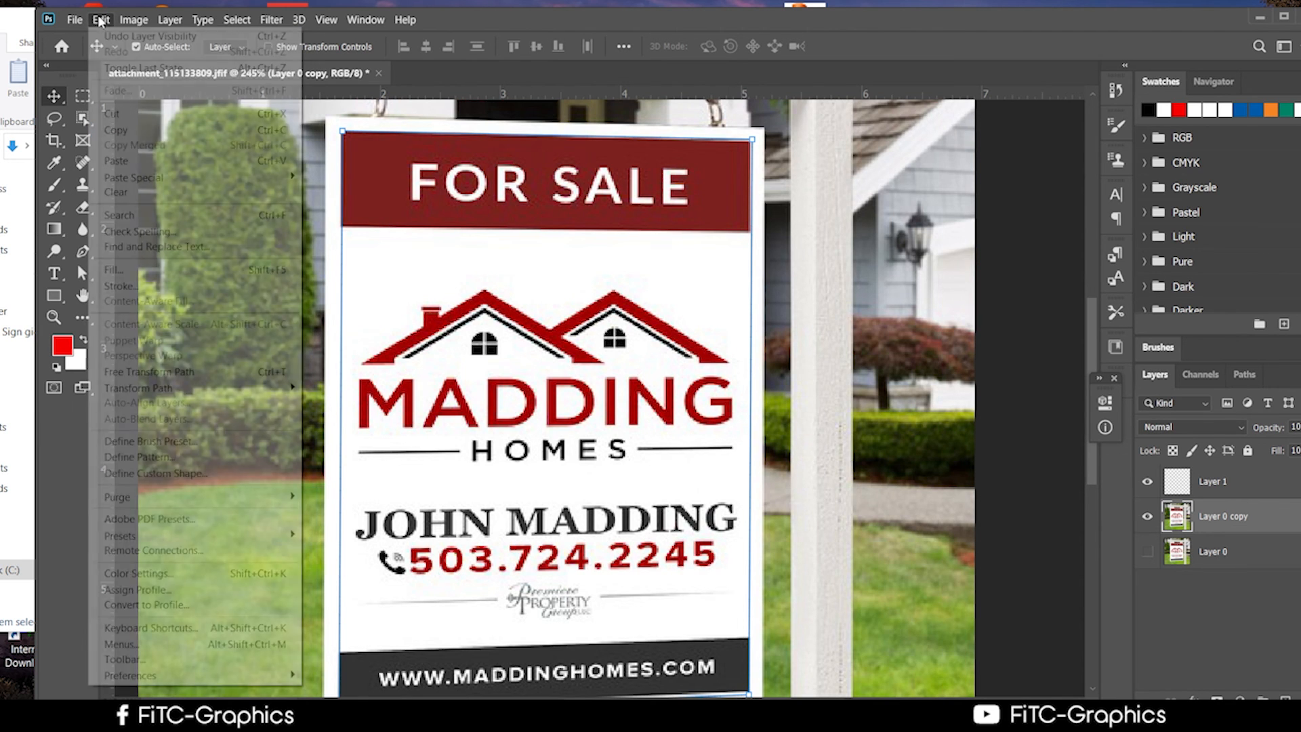
{"action": "mouse_move", "coordinate": [148, 183]}
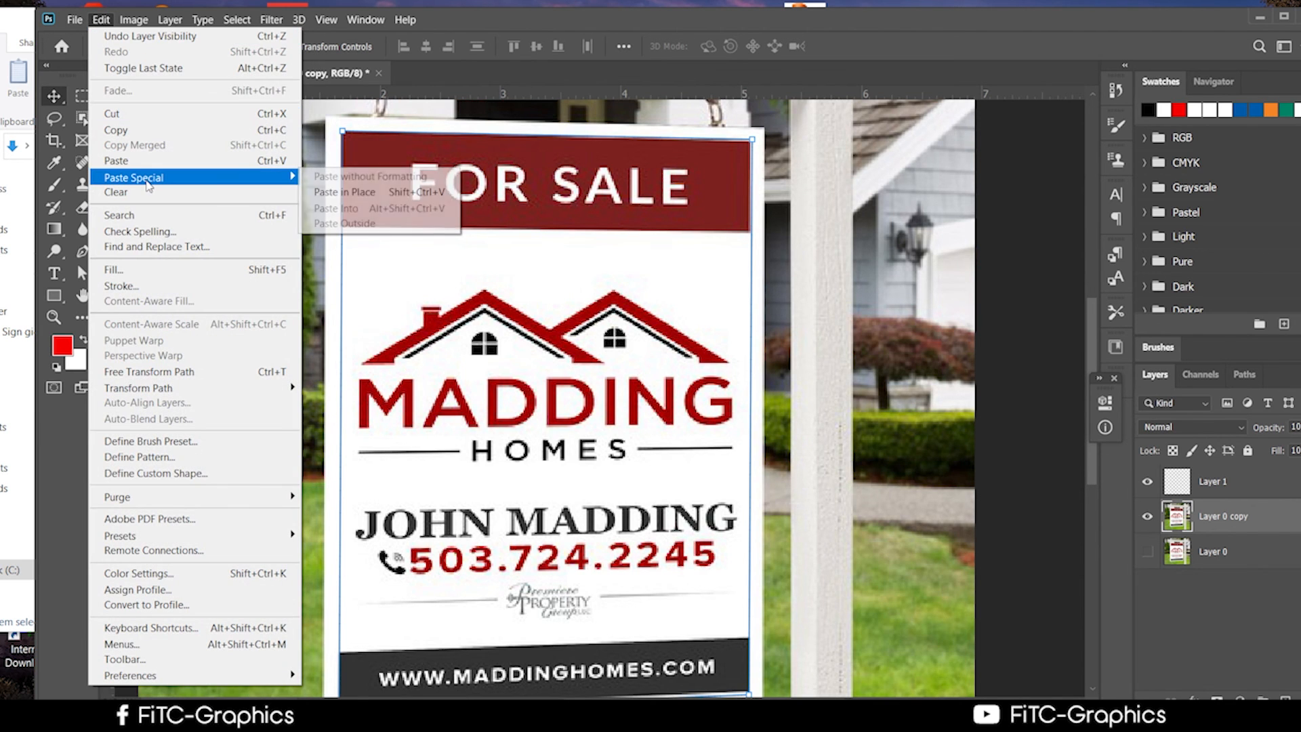
{"action": "left_click", "coordinate": [371, 193]}
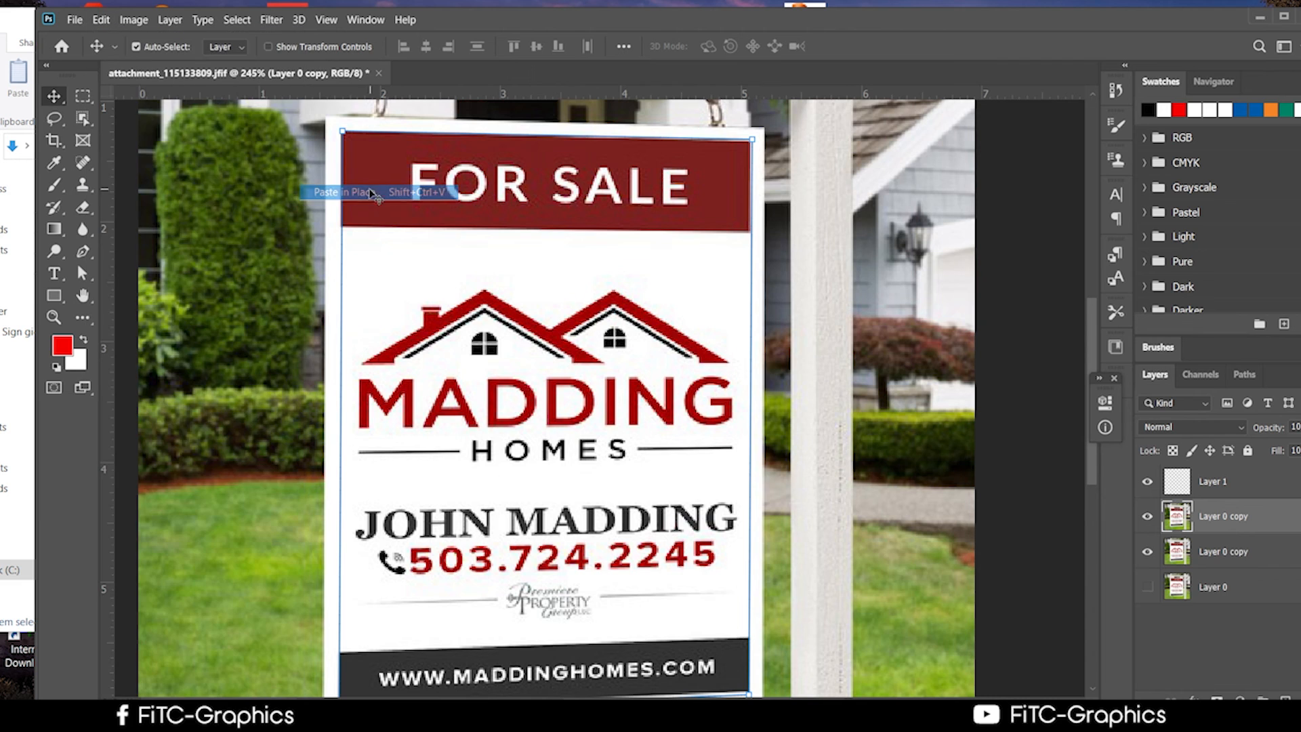
Hide the upper Layer 0 copy, load the traced path as a selection, then deselect.
{"action": "left_click", "coordinate": [1147, 517]}
{"action": "left_click", "coordinate": [1148, 517]}
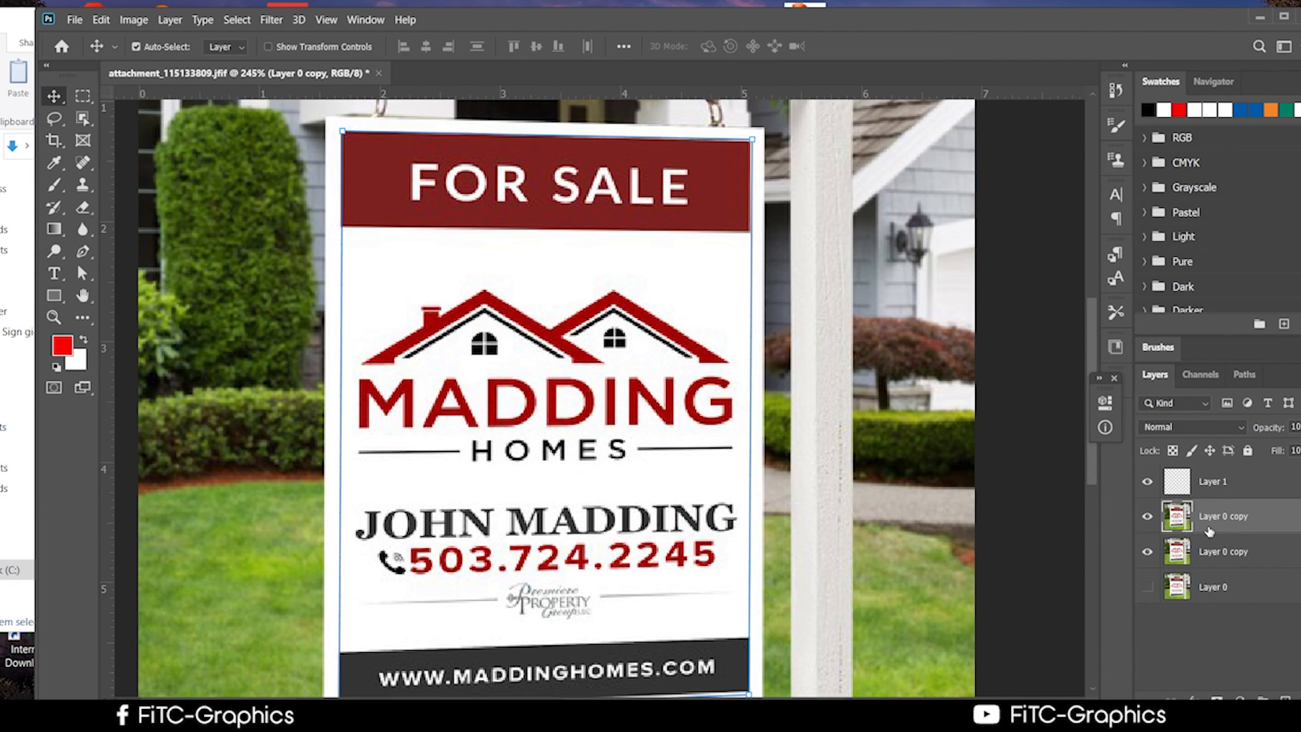
{"action": "left_click", "coordinate": [1147, 519]}
{"action": "key", "text": "ctrl+Return"}
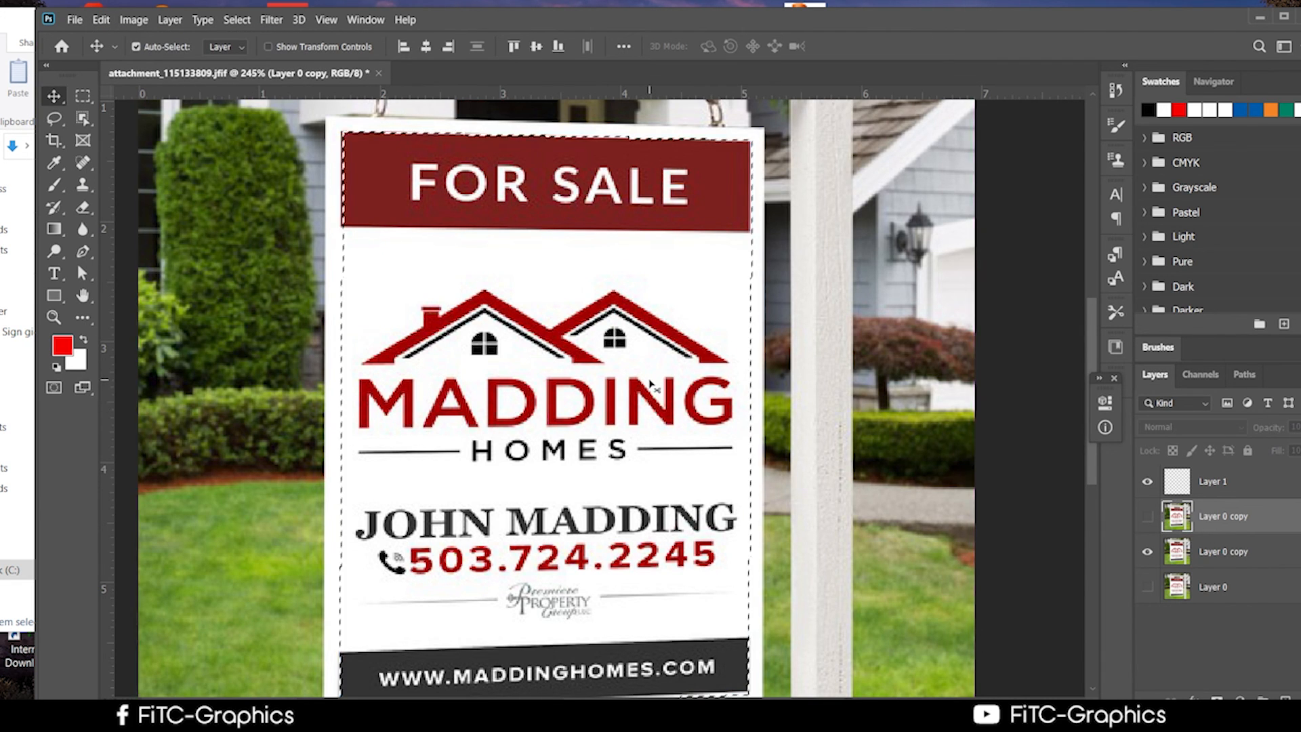
{"action": "scroll", "coordinate": [537, 398], "scroll_direction": "up", "scroll_amount": 2}
{"action": "scroll", "coordinate": [343, 282], "scroll_direction": "down", "scroll_amount": 4}
{"action": "key", "text": "ctrl+d"}
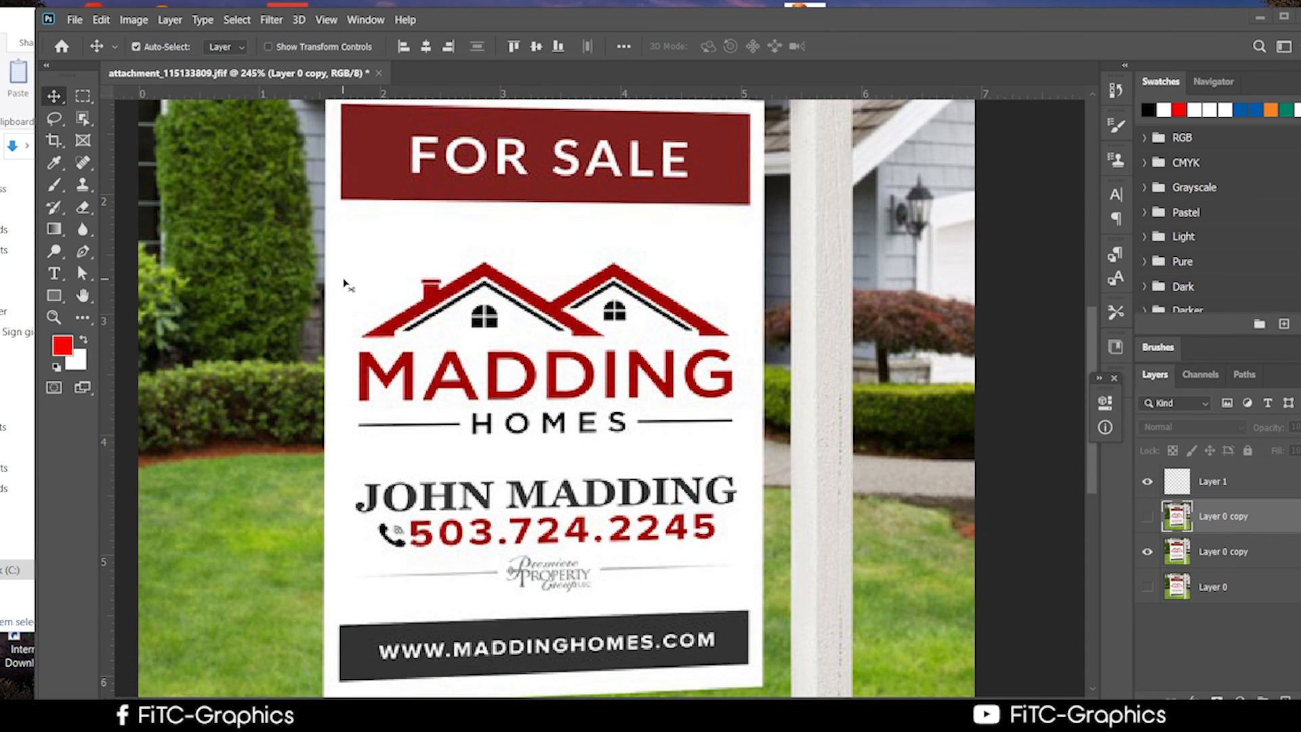